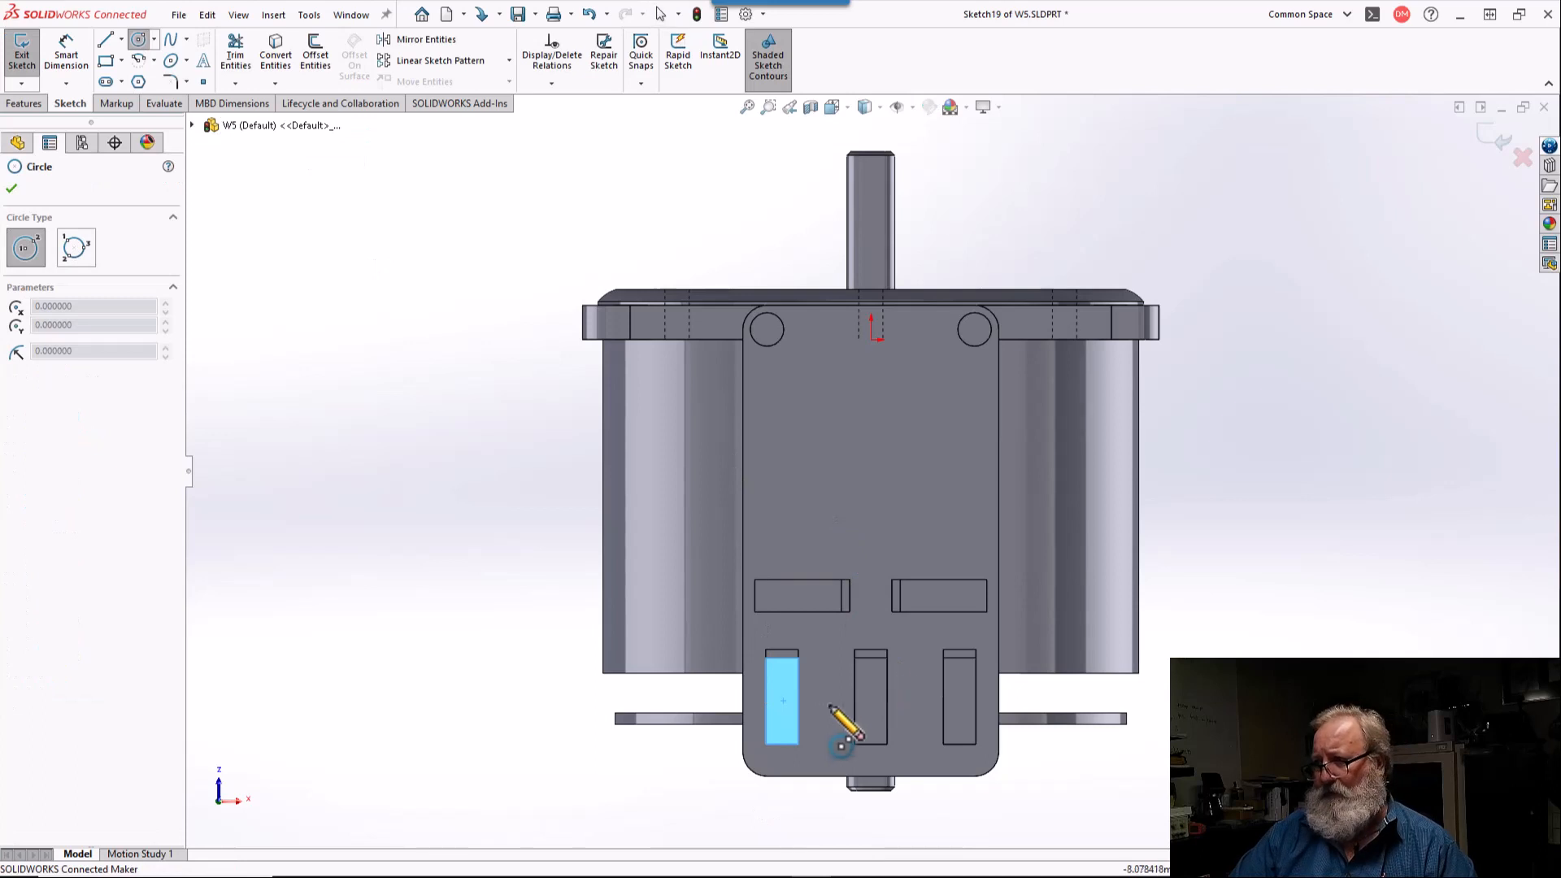
# Step: Sketch three circles, about 6.3 to 6.8 mm in radius, centred near the lower ends of the three vertical slots
pyautogui.click(781, 728)
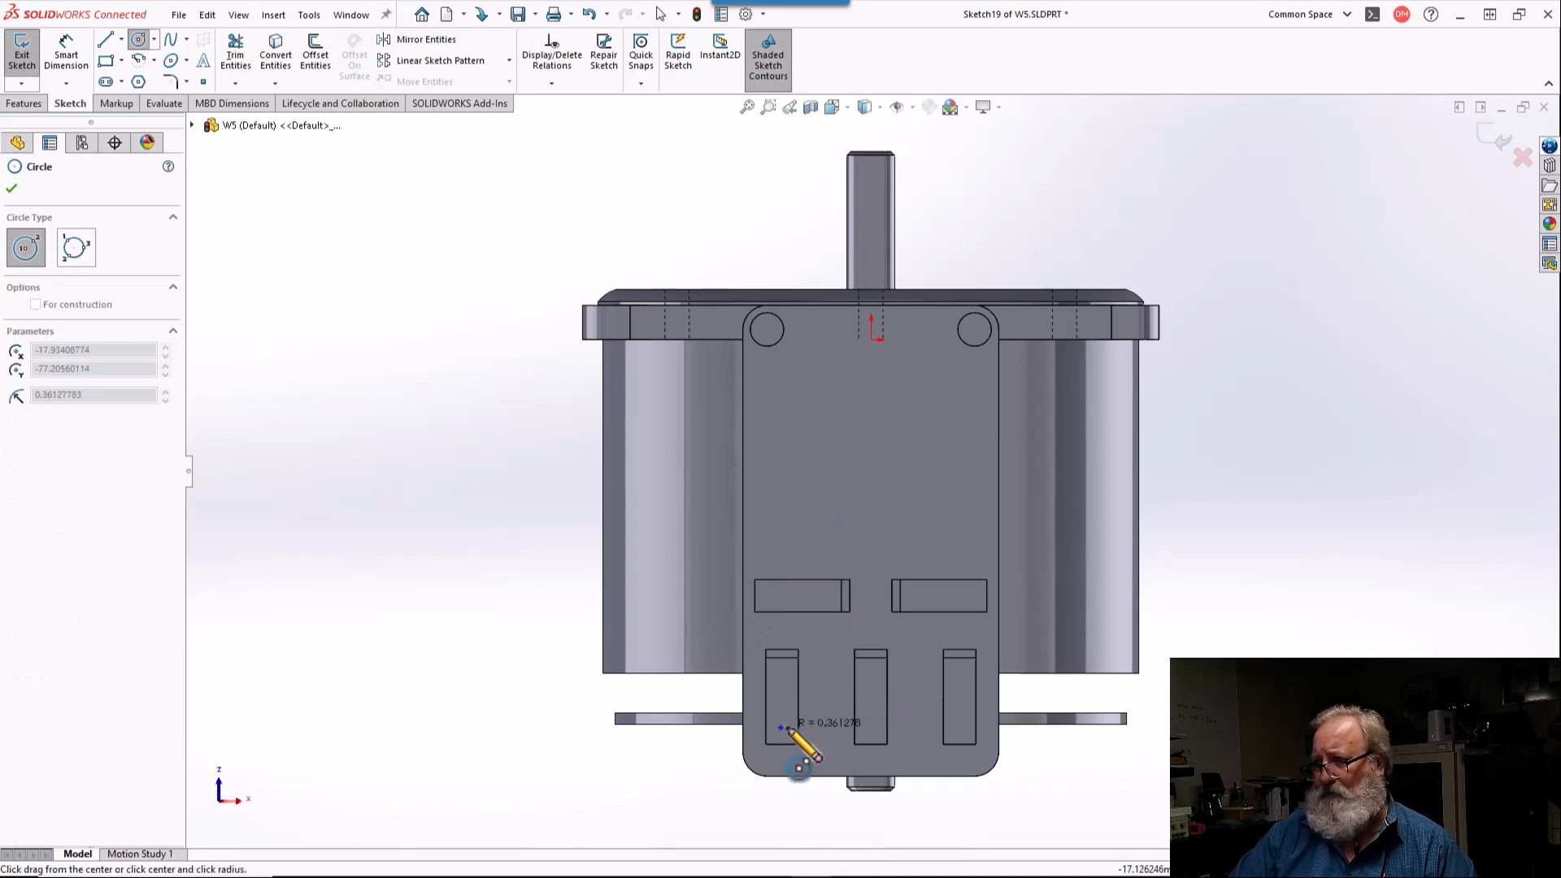
pyautogui.click(814, 727)
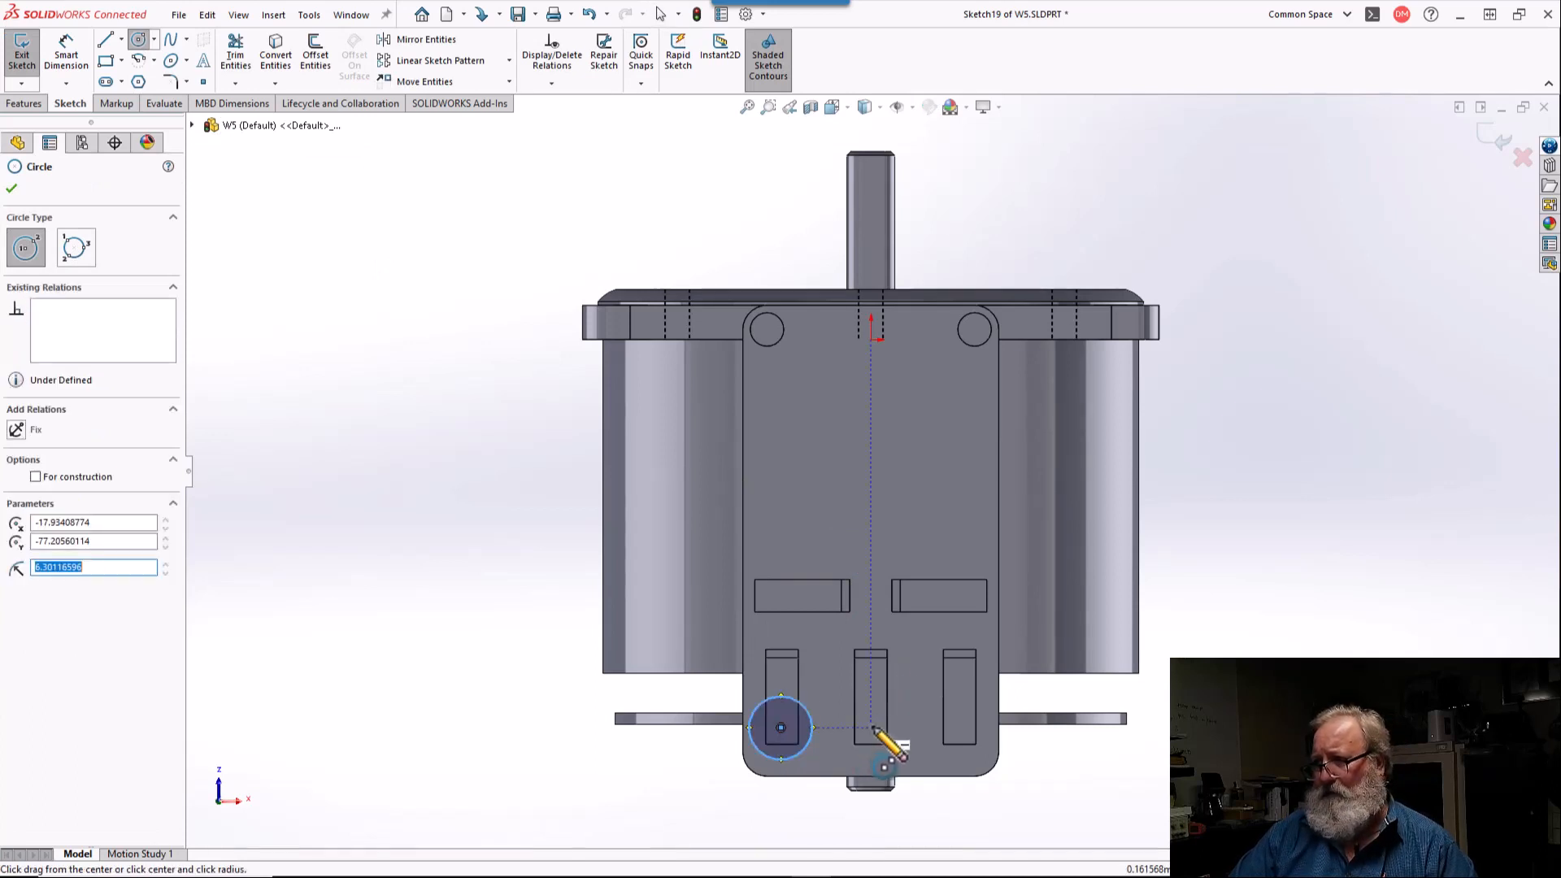
pyautogui.click(871, 728)
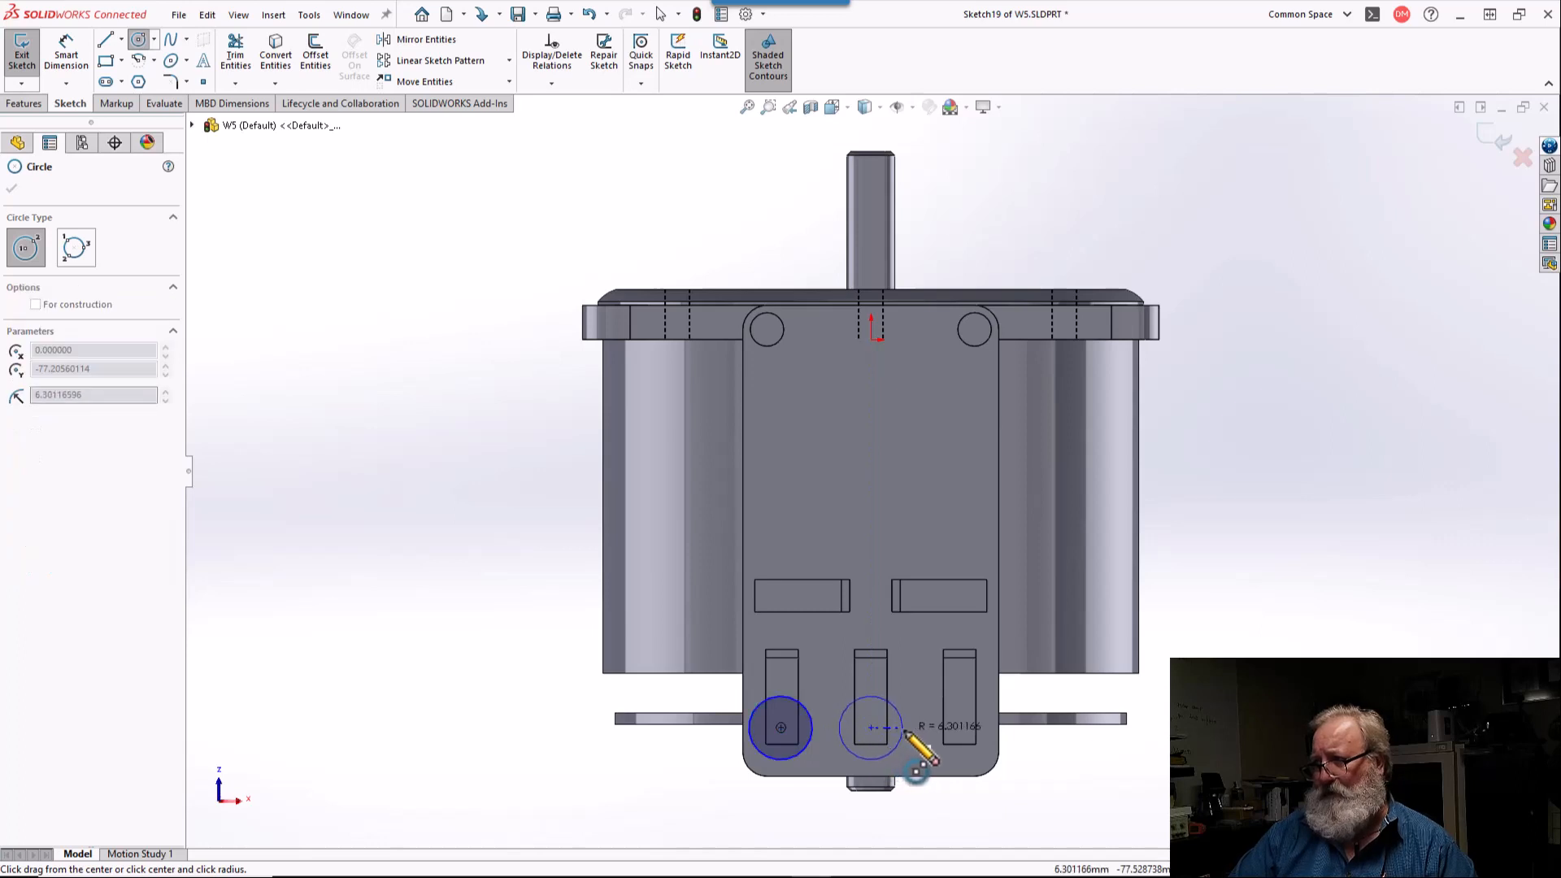
pyautogui.click(905, 728)
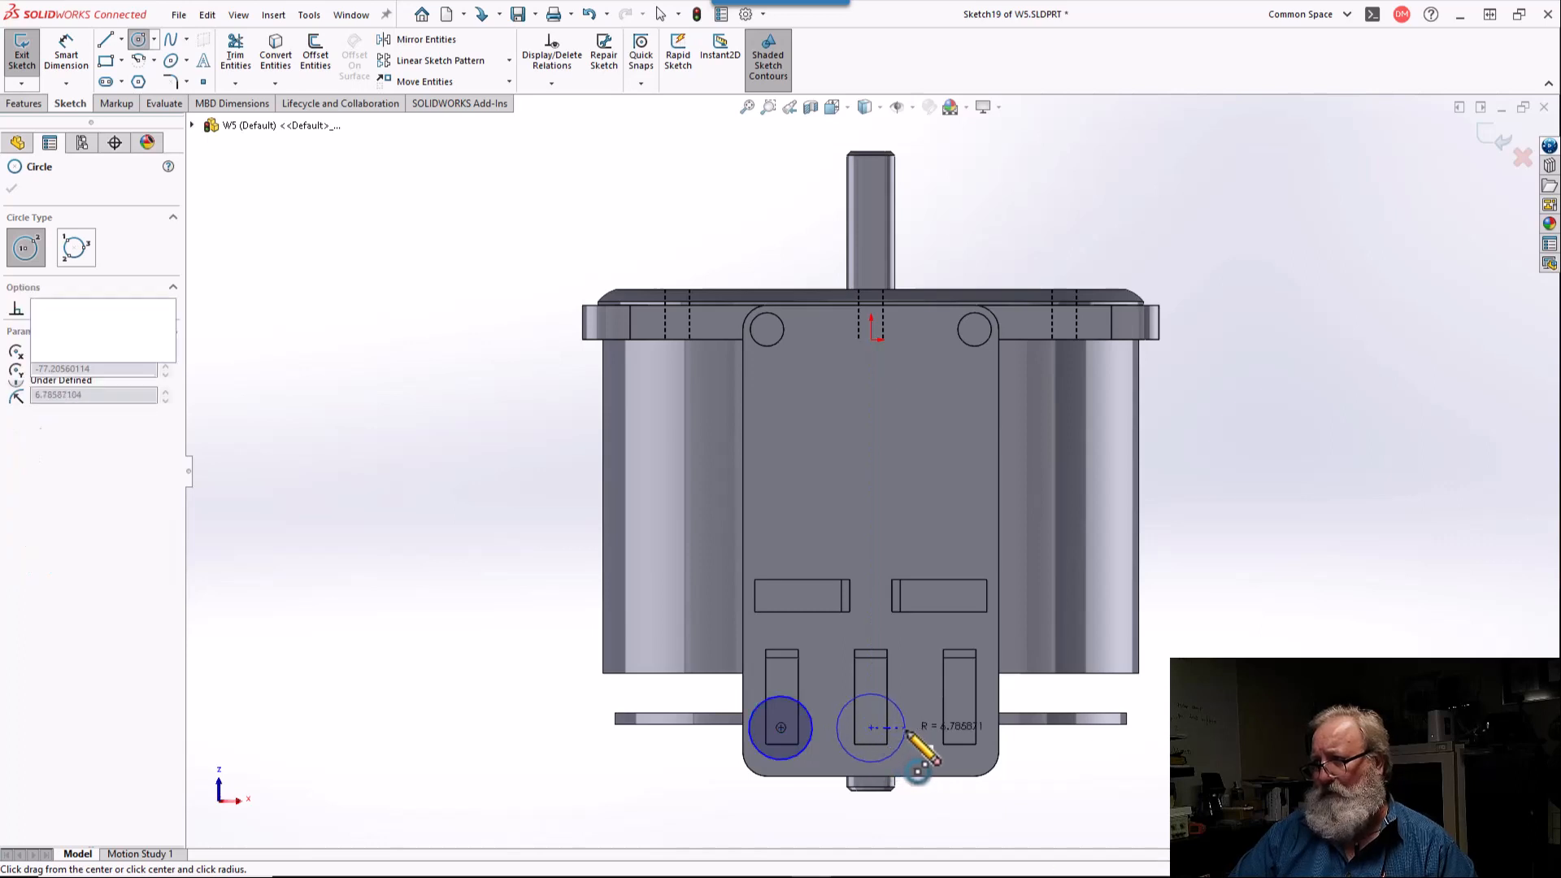
pyautogui.click(961, 728)
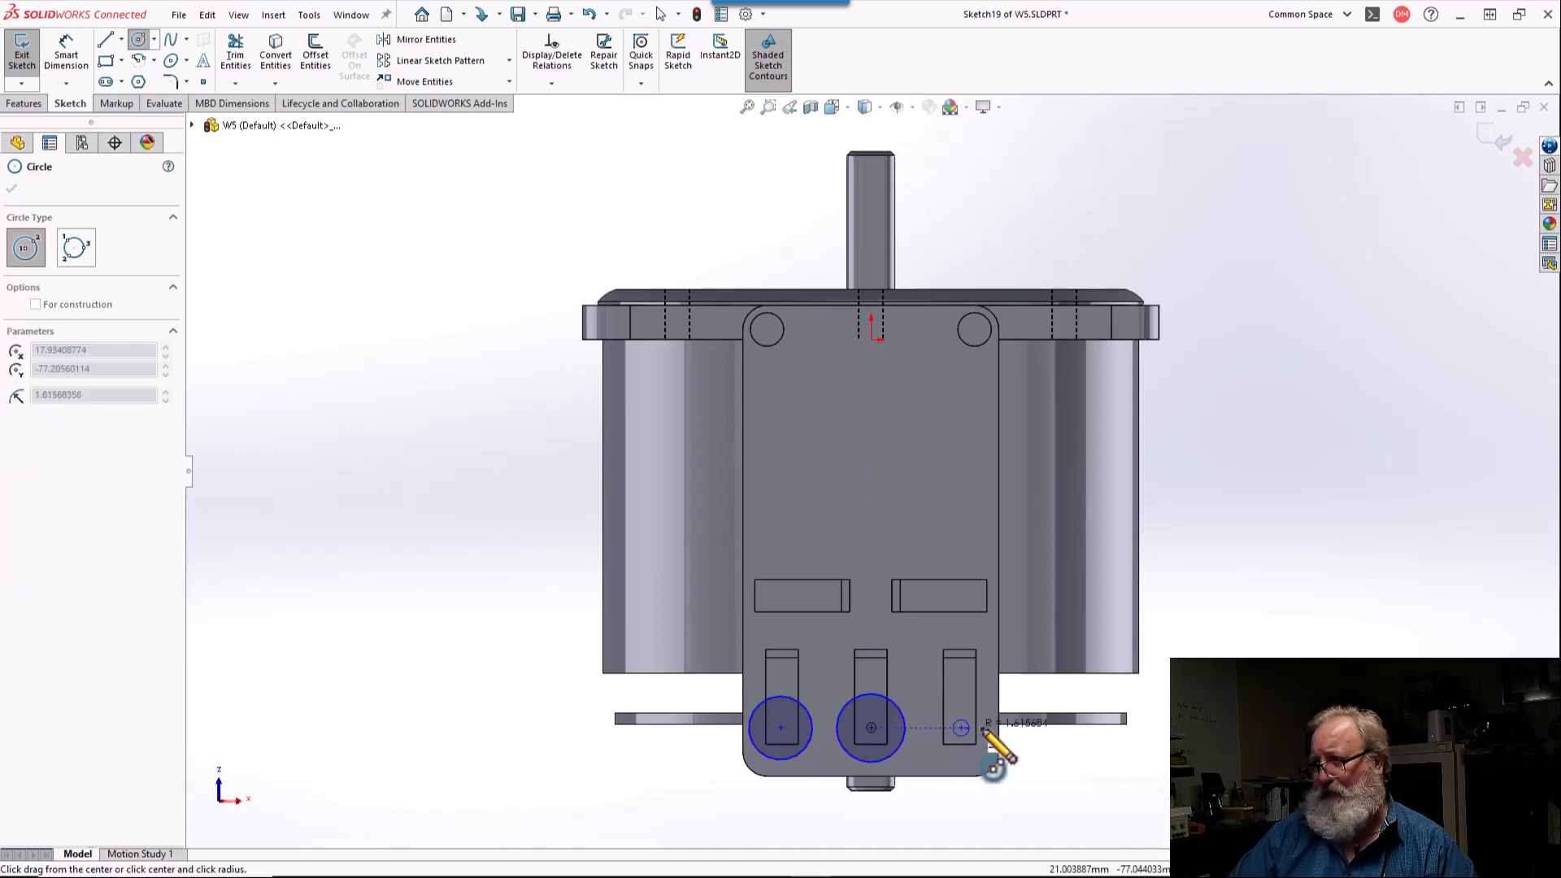
pyautogui.click(997, 729)
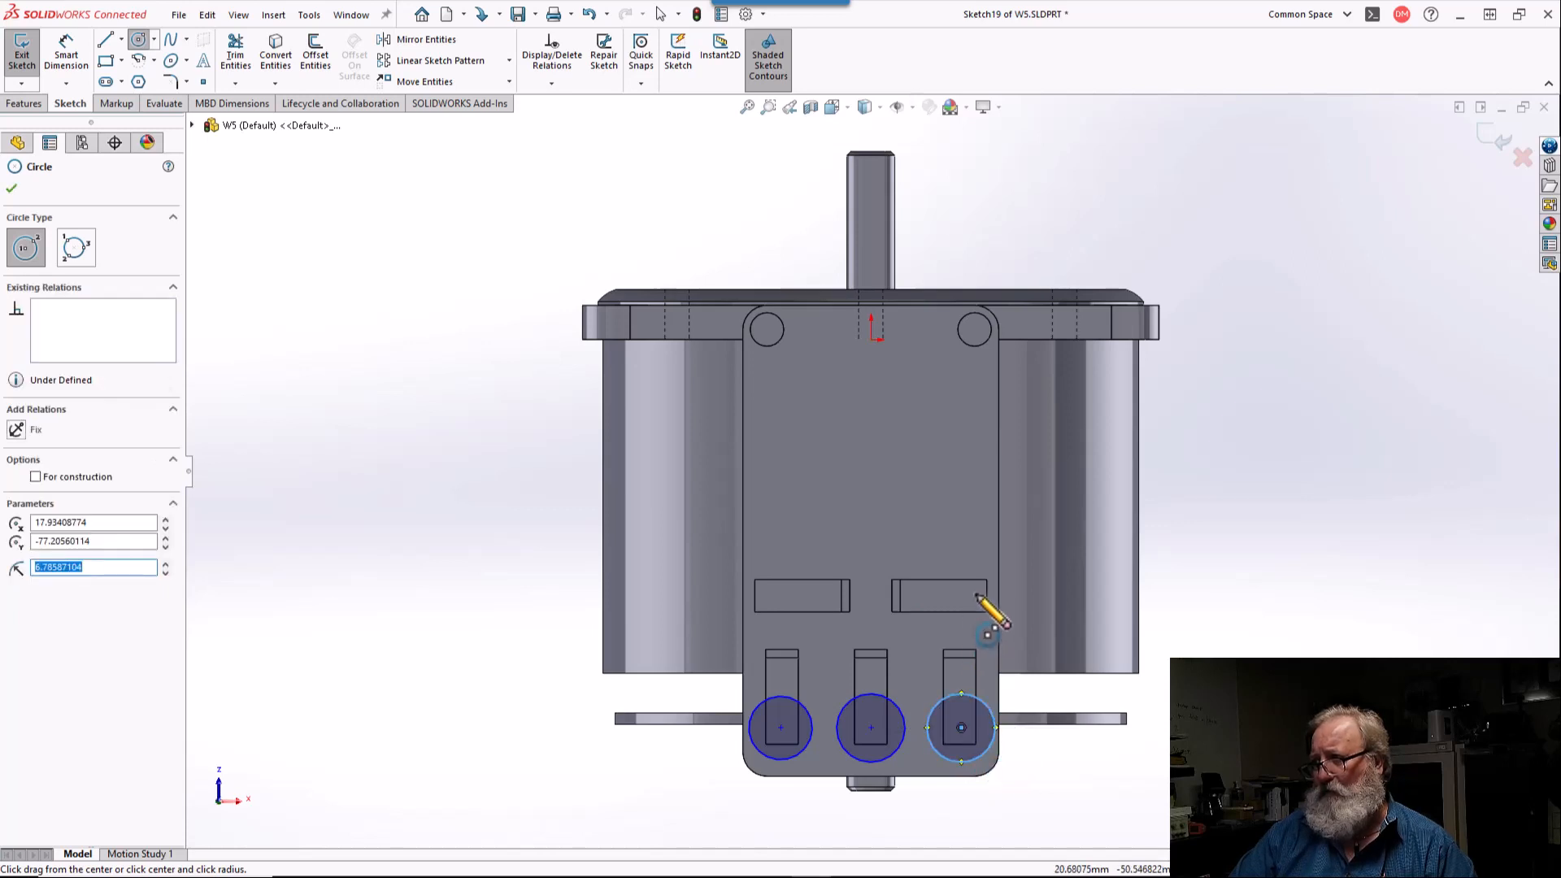
# Step: Sketch two circles about 5.9 mm in radius over the outer ends of the two horizontal slots
pyautogui.click(968, 598)
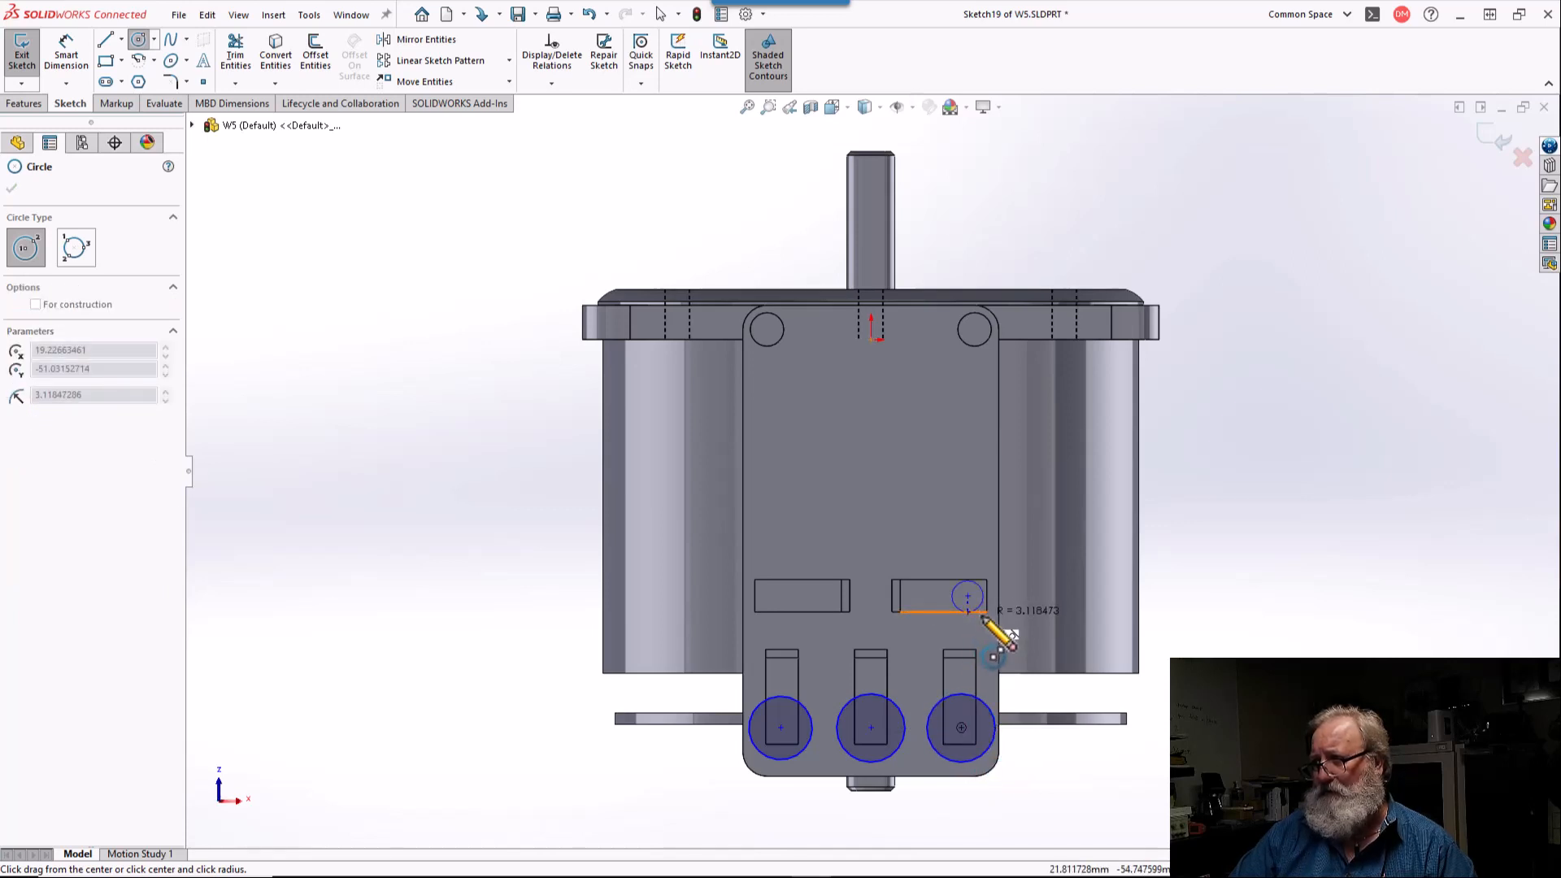
pyautogui.click(985, 621)
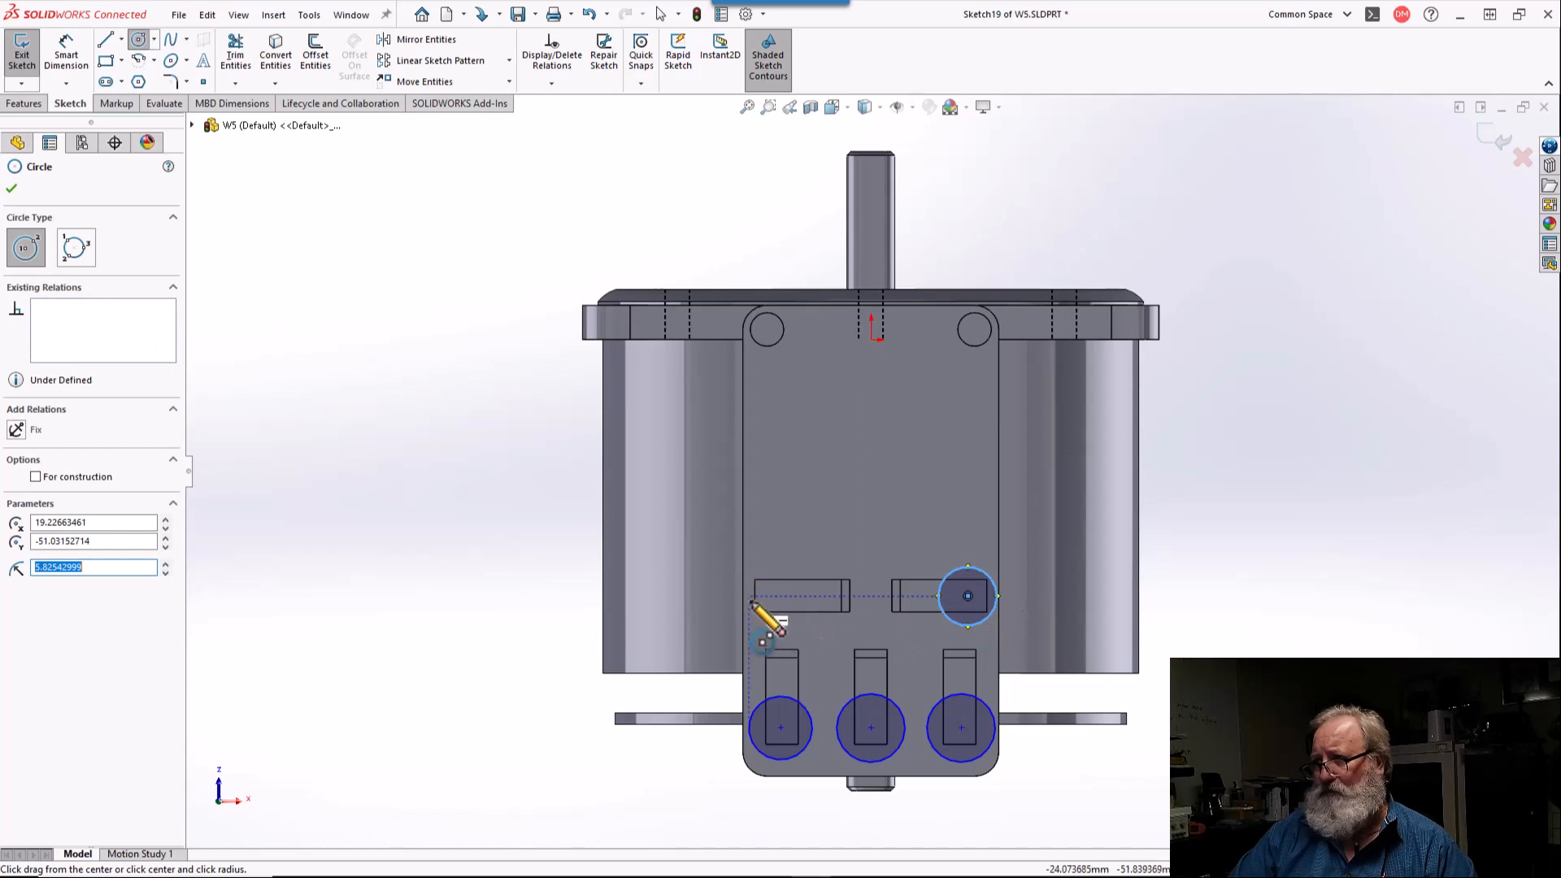
pyautogui.click(776, 597)
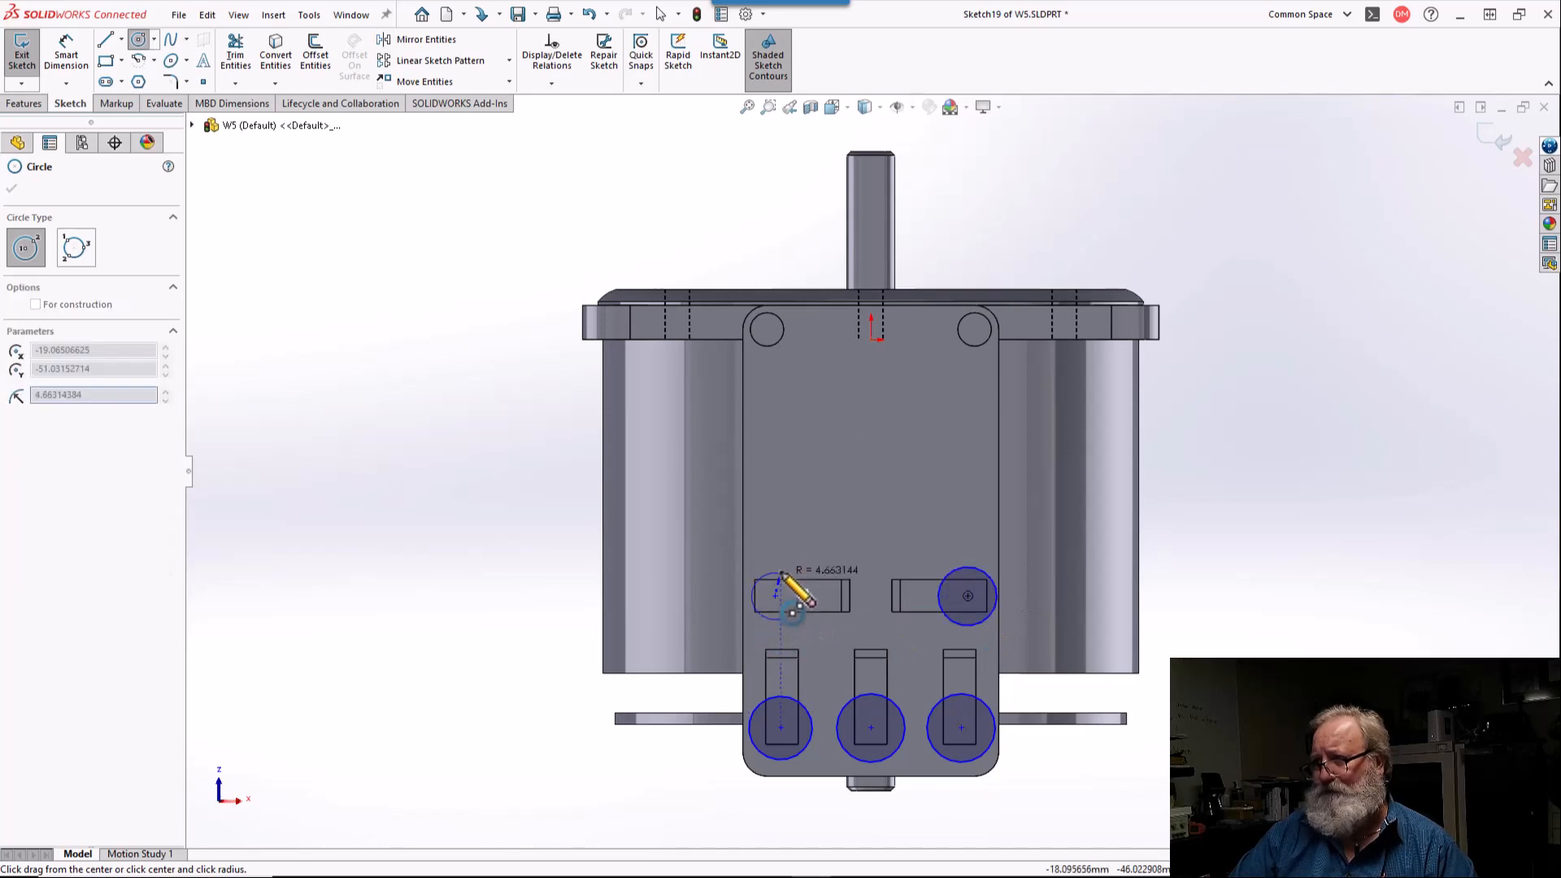
pyautogui.click(797, 606)
pyautogui.press('Escape')
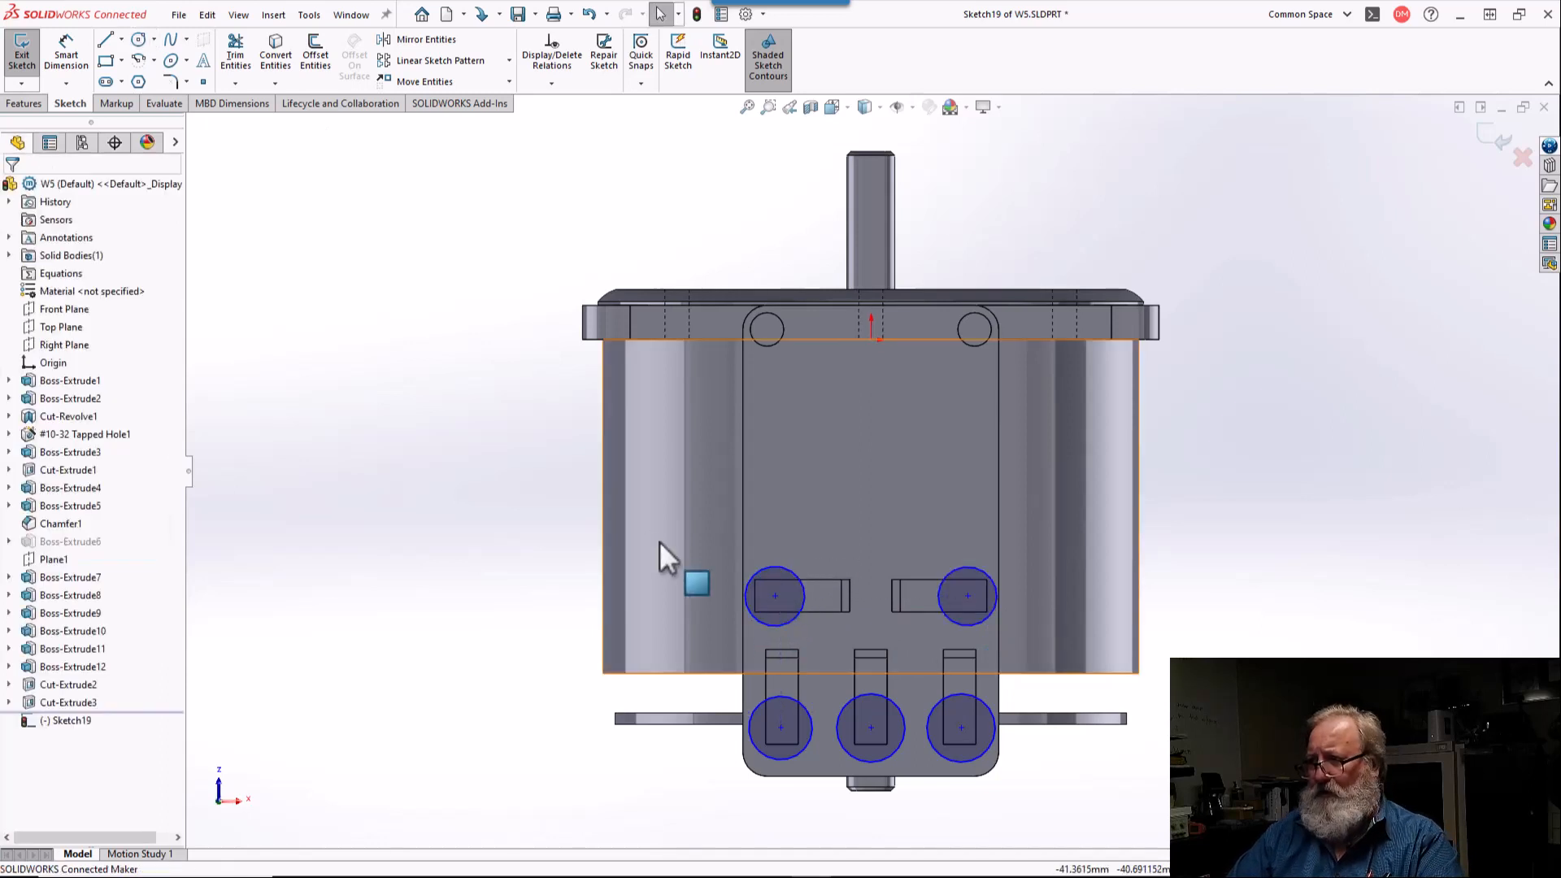
# Step: Apply an Equal relation to all five sketched circles
pyautogui.moveTo(482, 451); pyautogui.dragTo(1155, 840)
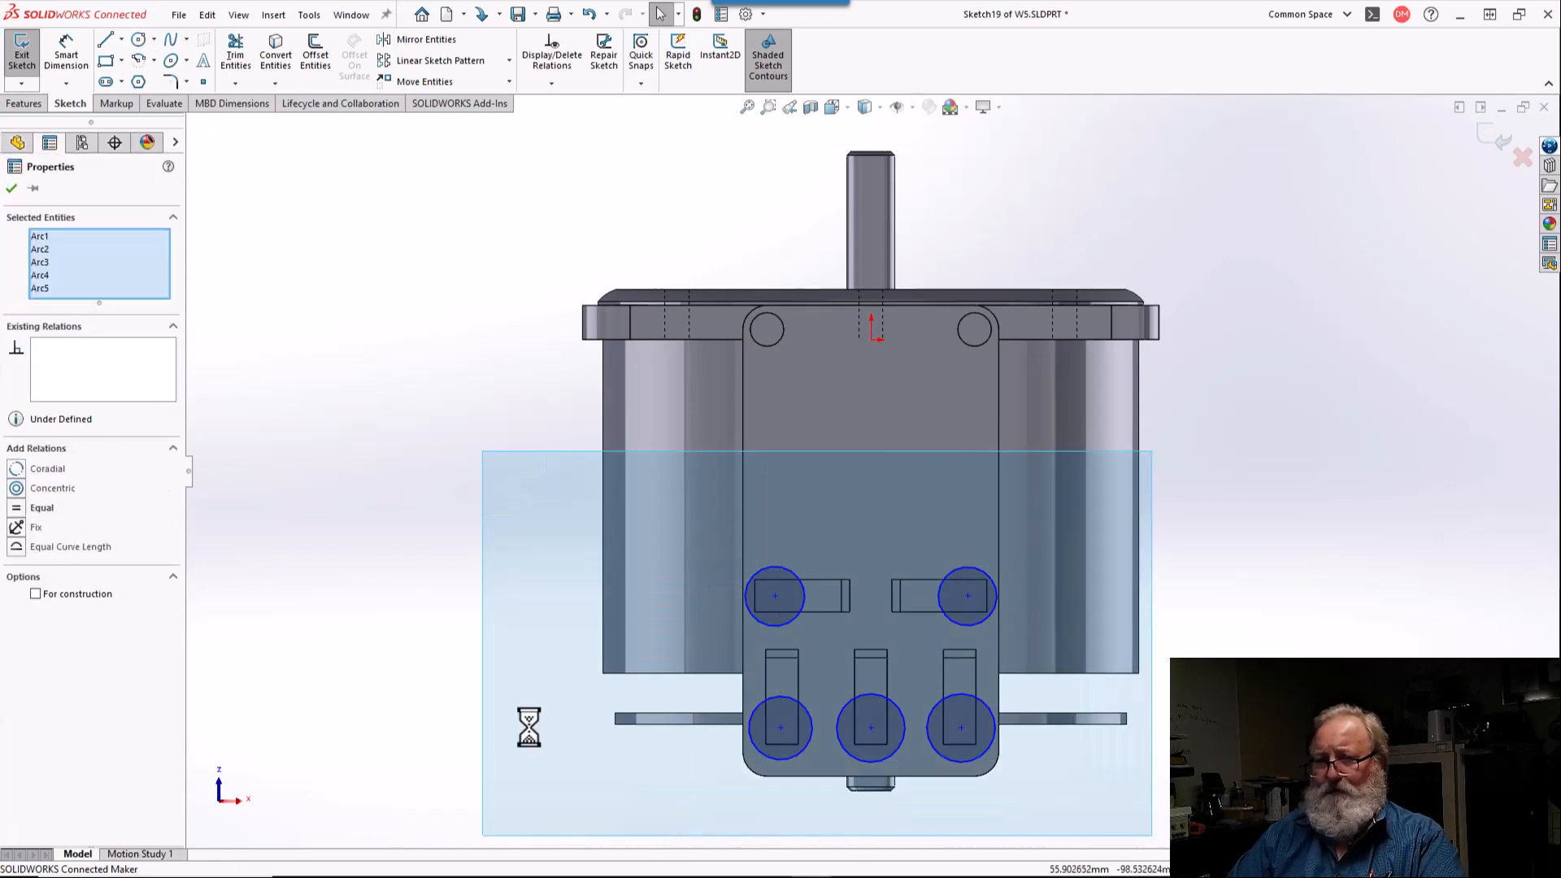
pyautogui.click(23, 509)
pyautogui.click(192, 543)
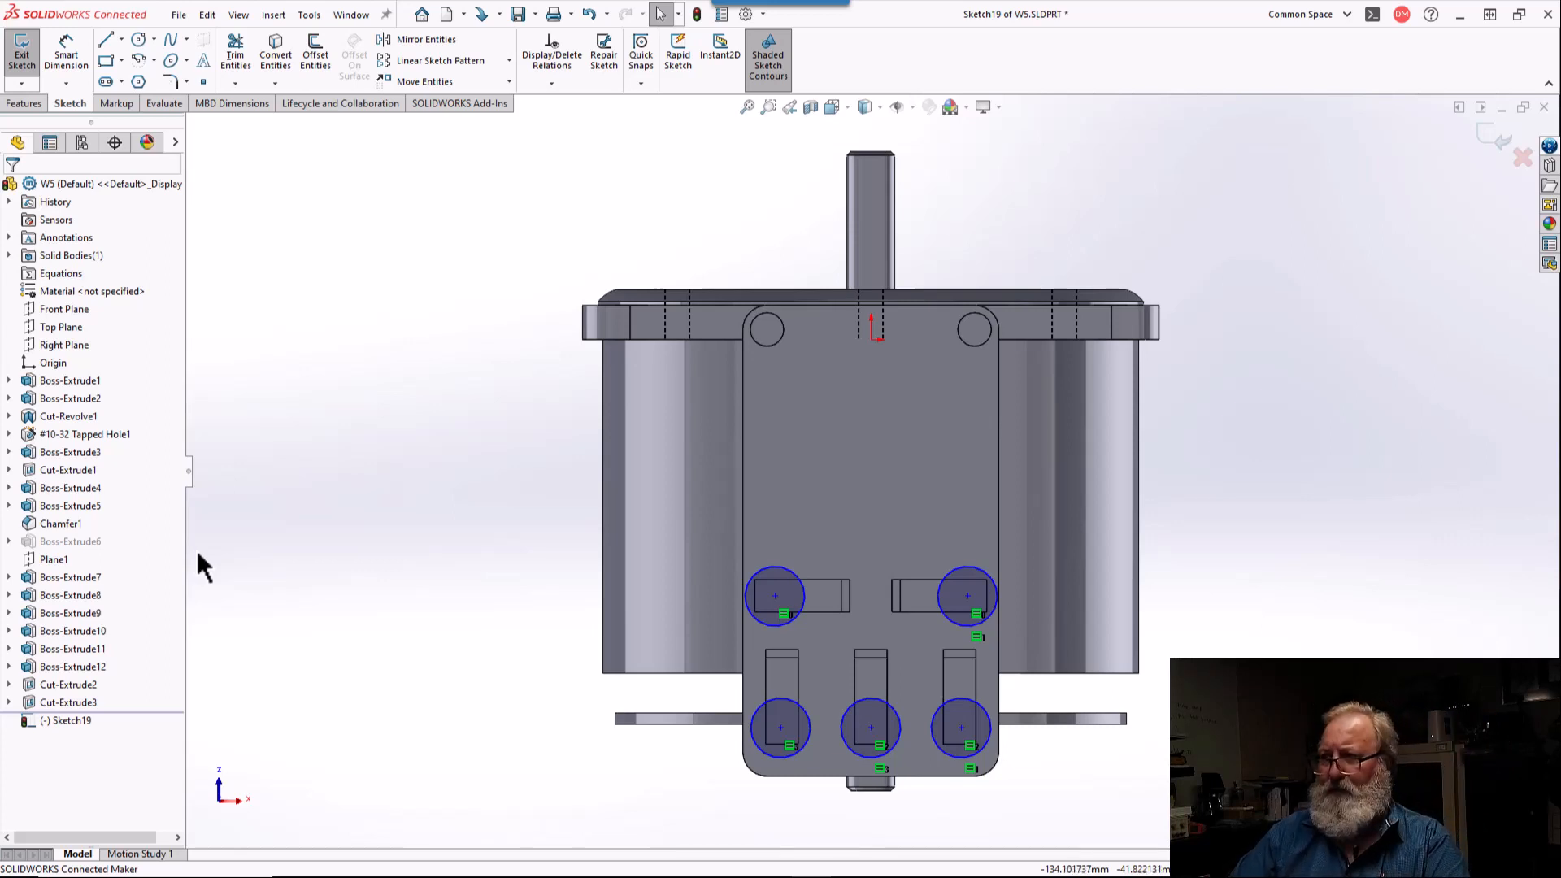
# Step: Dimension the circle on the right-hand horizontal slot to a diameter of 8 mm
pyautogui.click(65, 50)
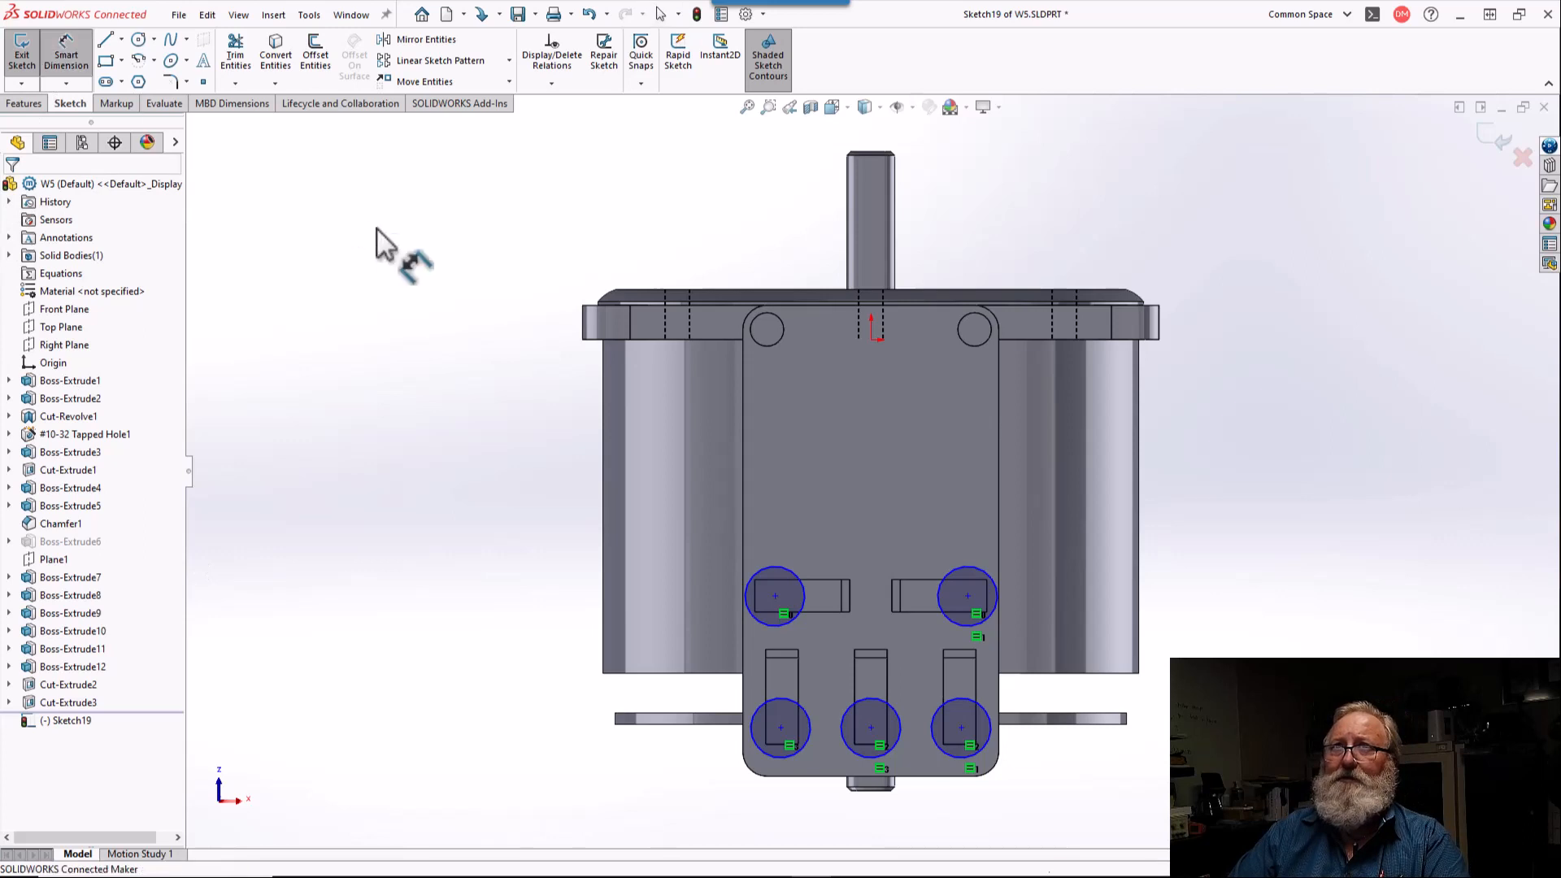
pyautogui.click(961, 568)
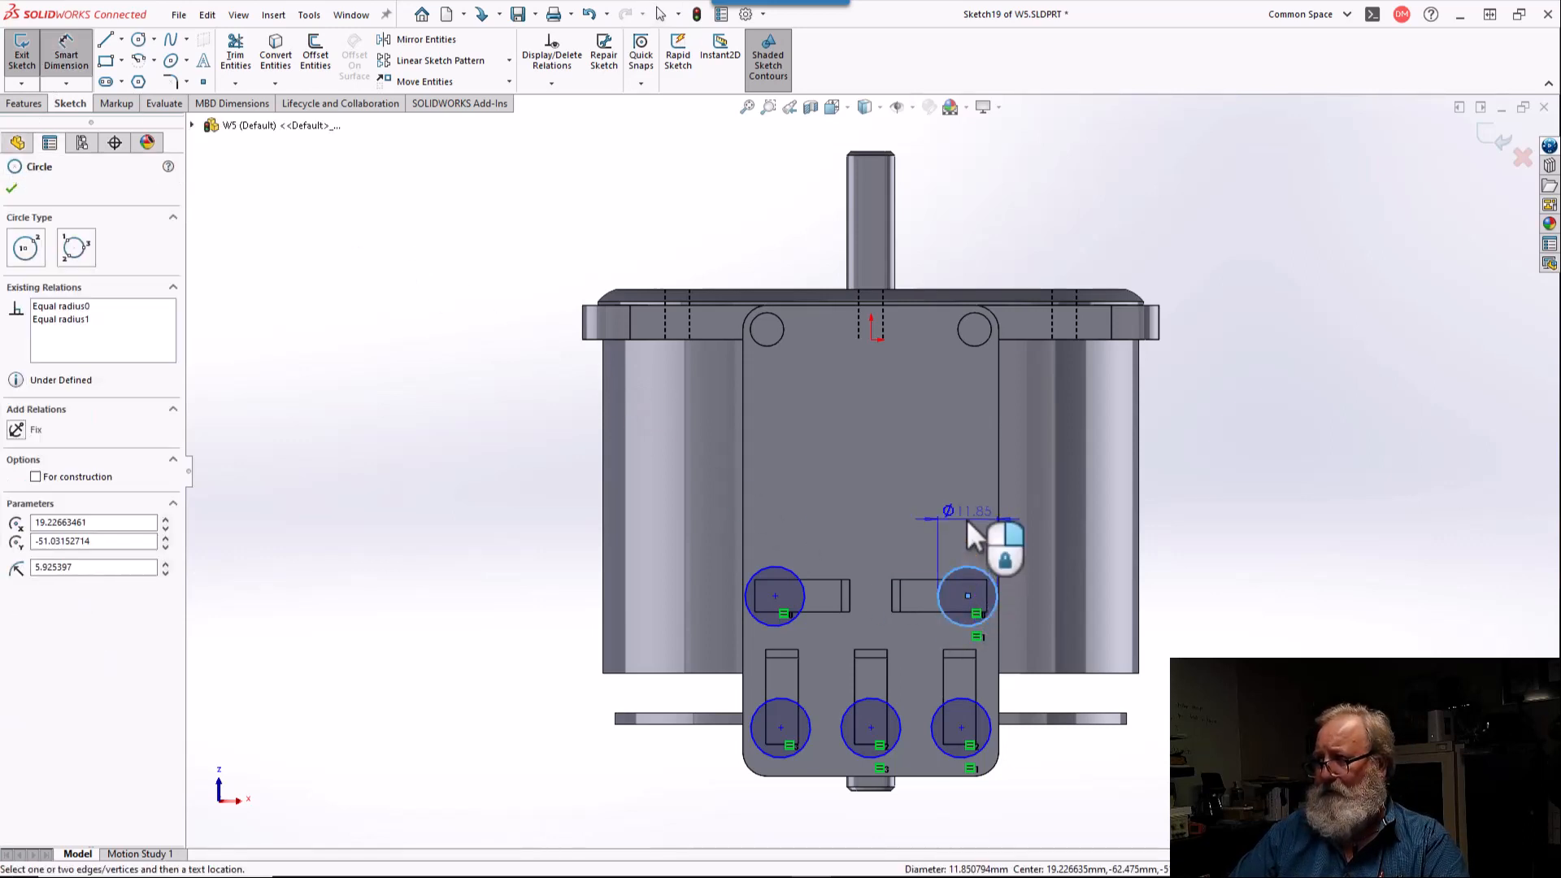
pyautogui.click(966, 519)
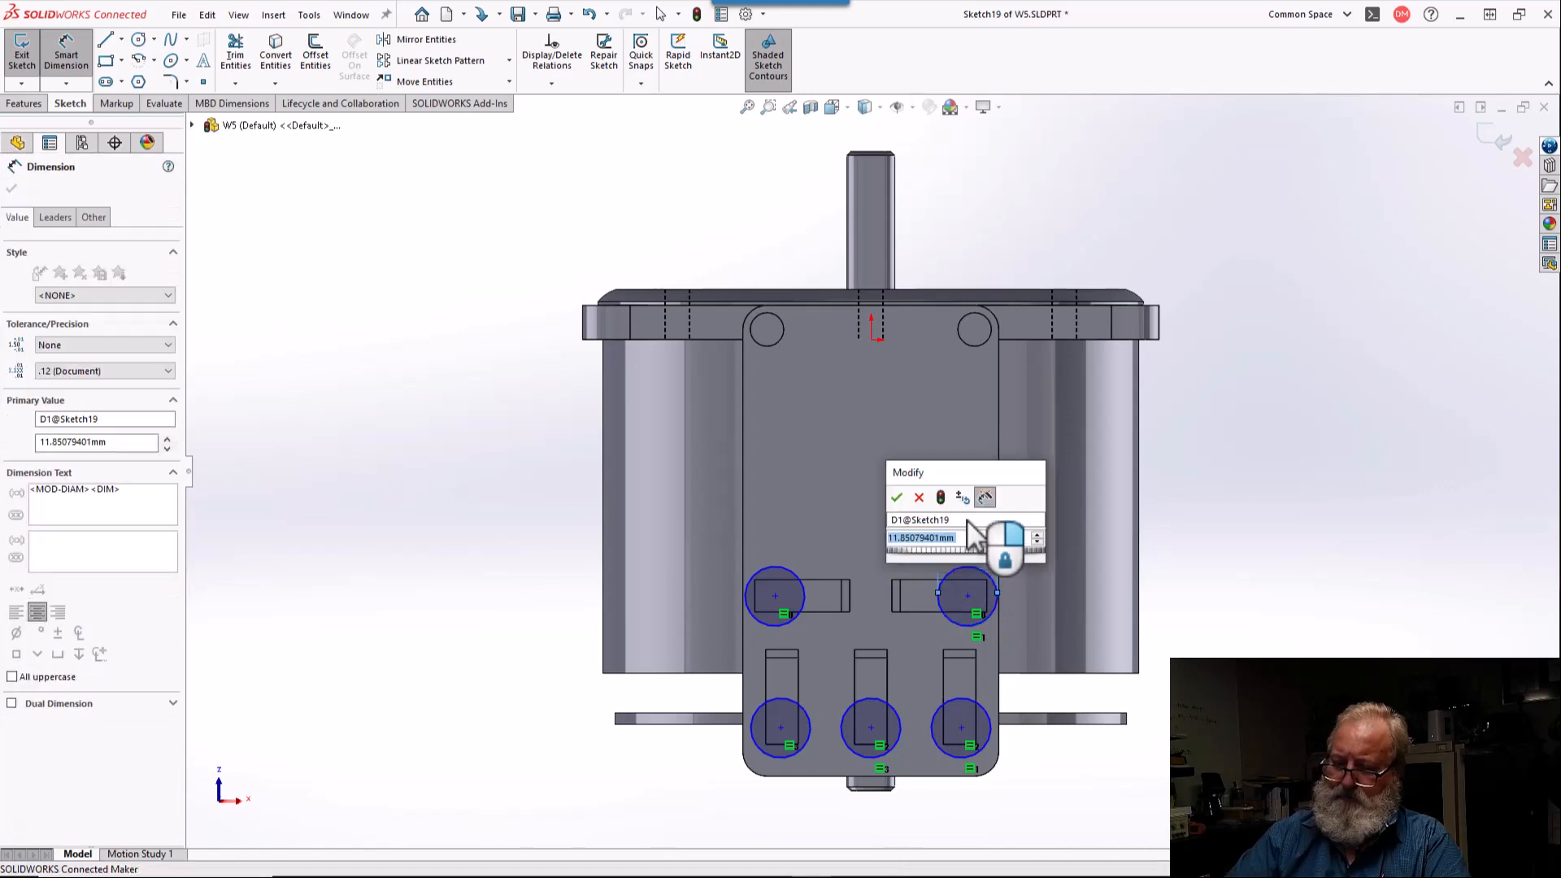
pyautogui.press('Return')
pyautogui.rightClick(966, 518)
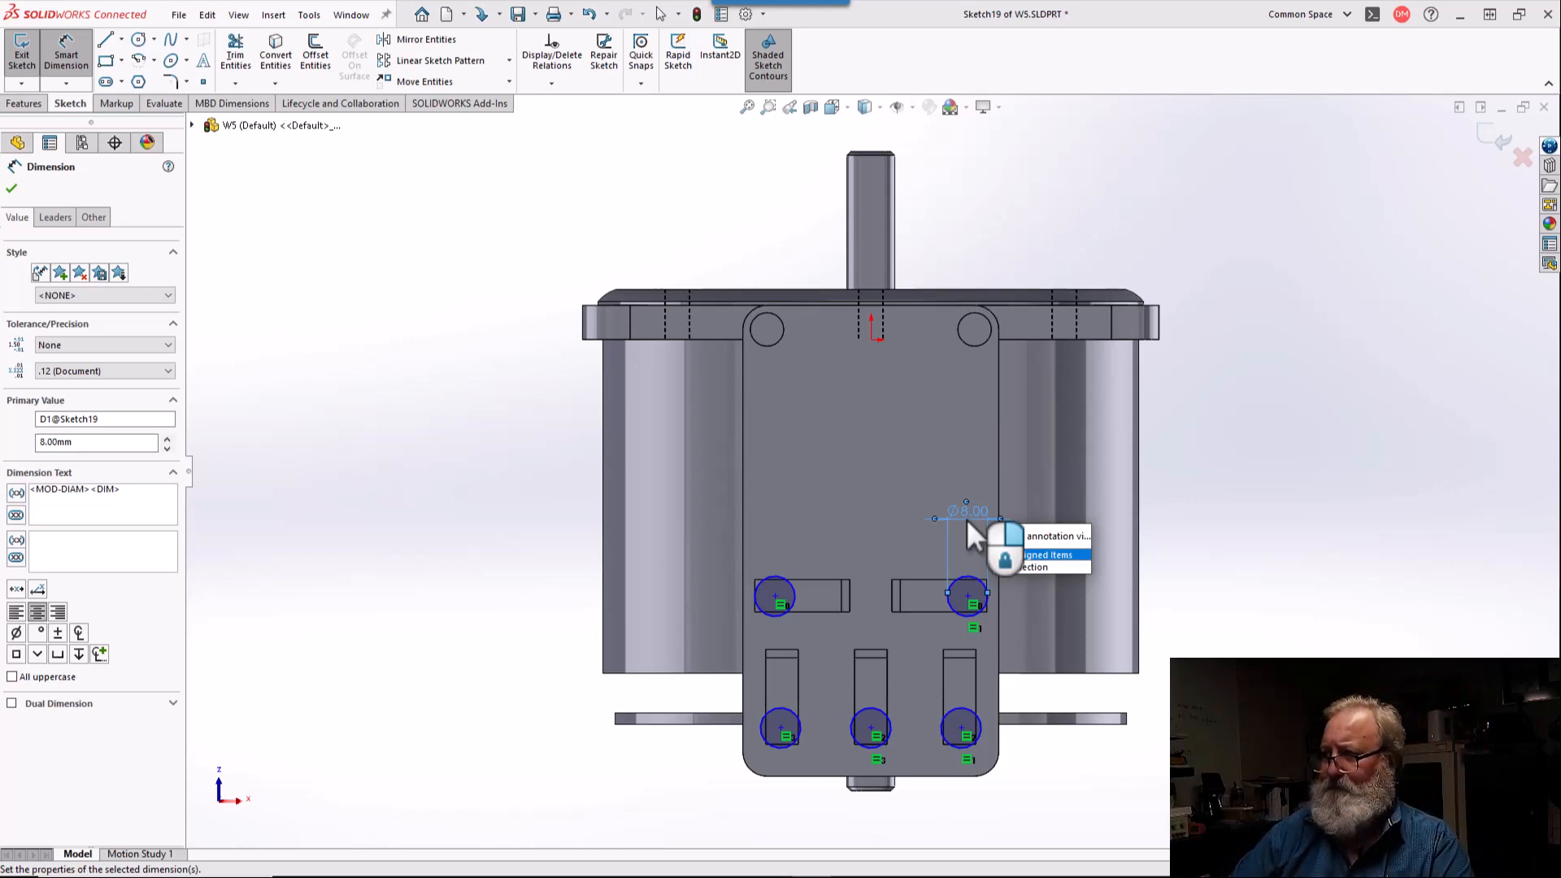
pyautogui.scroll(-5, 976, 647)
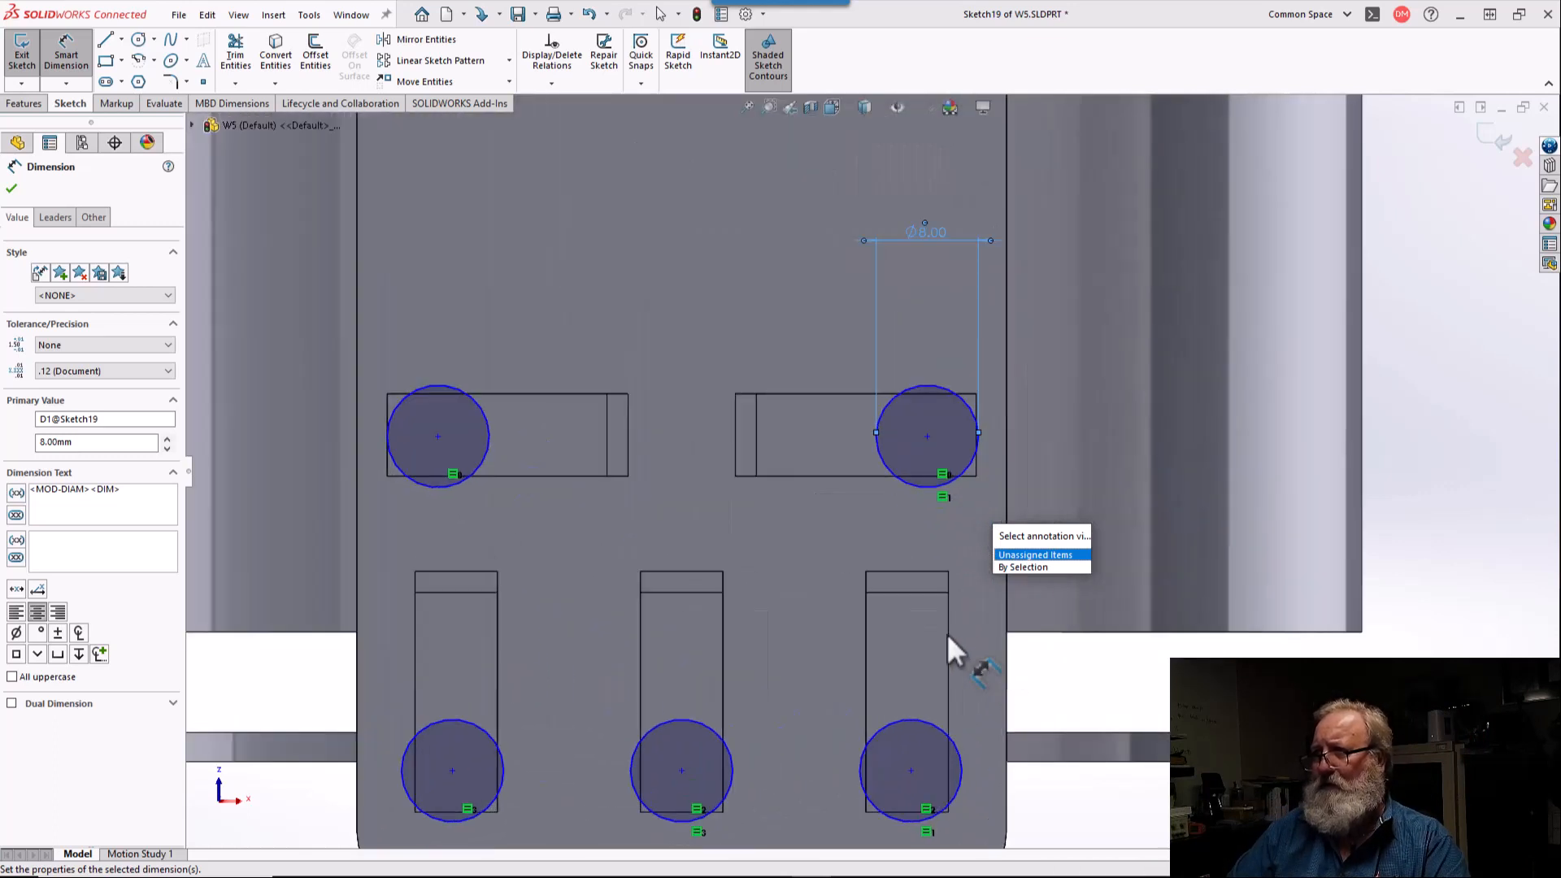
pyautogui.click(948, 633)
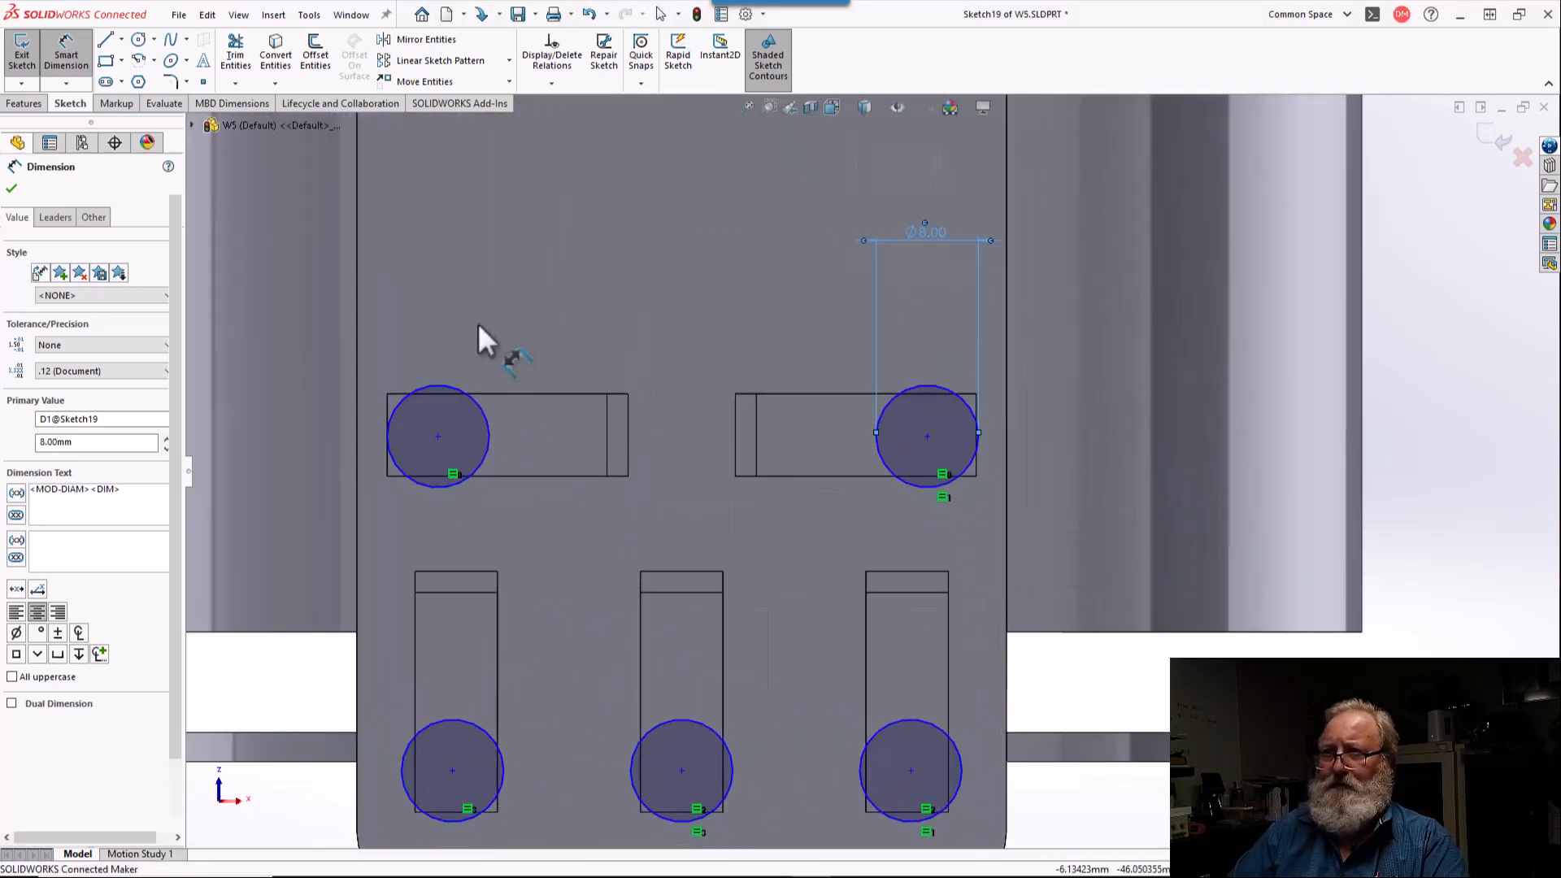
# Step: Move the circle on the left-hand horizontal slot inward, away from the slot's outer edge
pyautogui.click(122, 39)
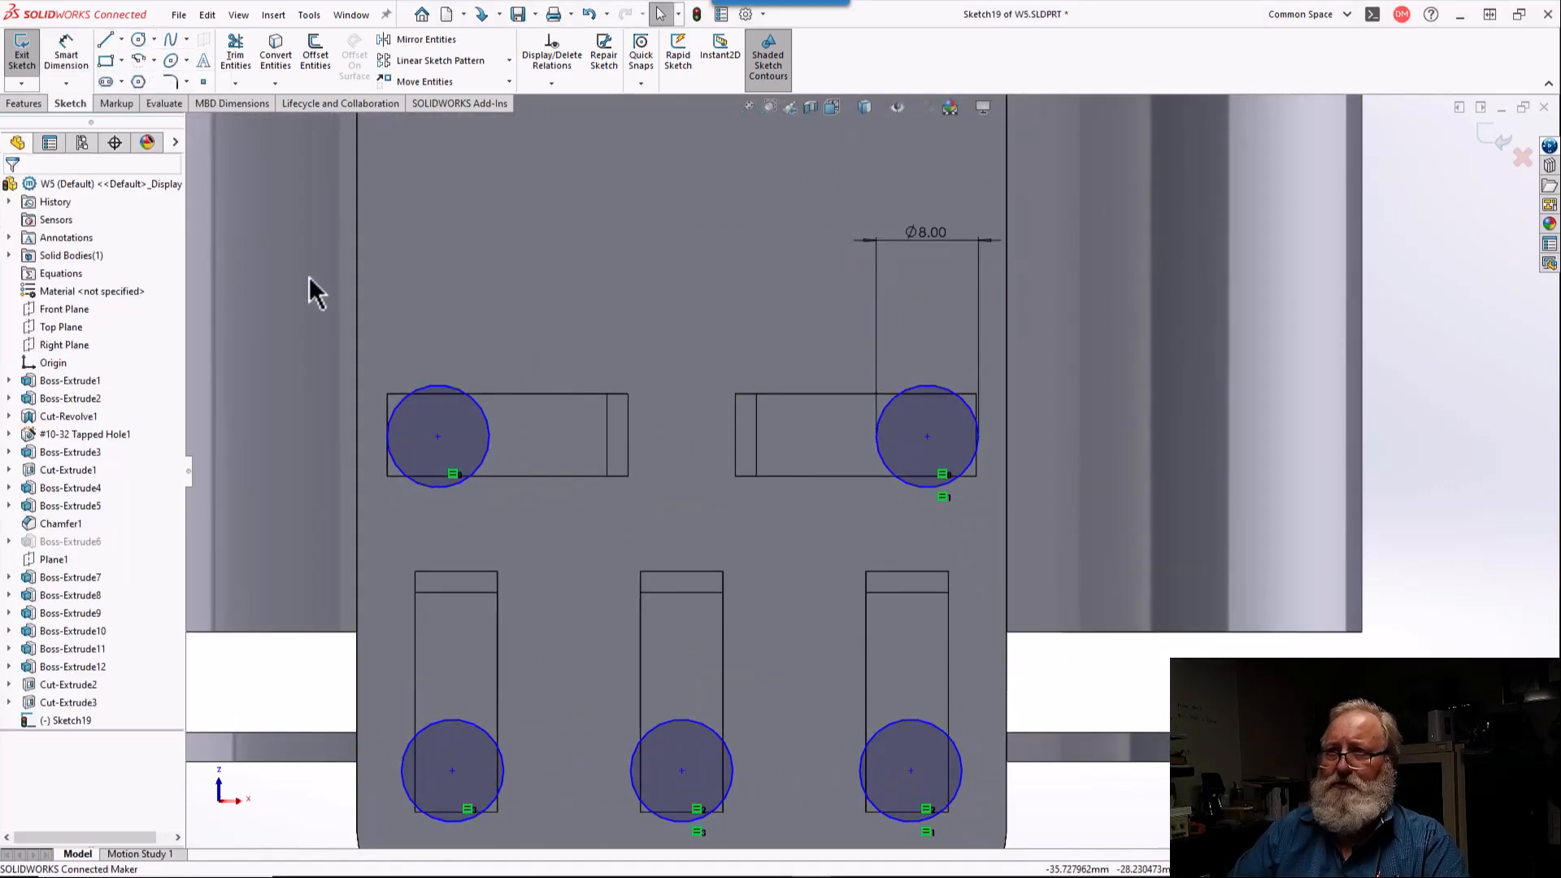
pyautogui.scroll(-3, 442, 477)
pyautogui.scroll(-3, 443, 475)
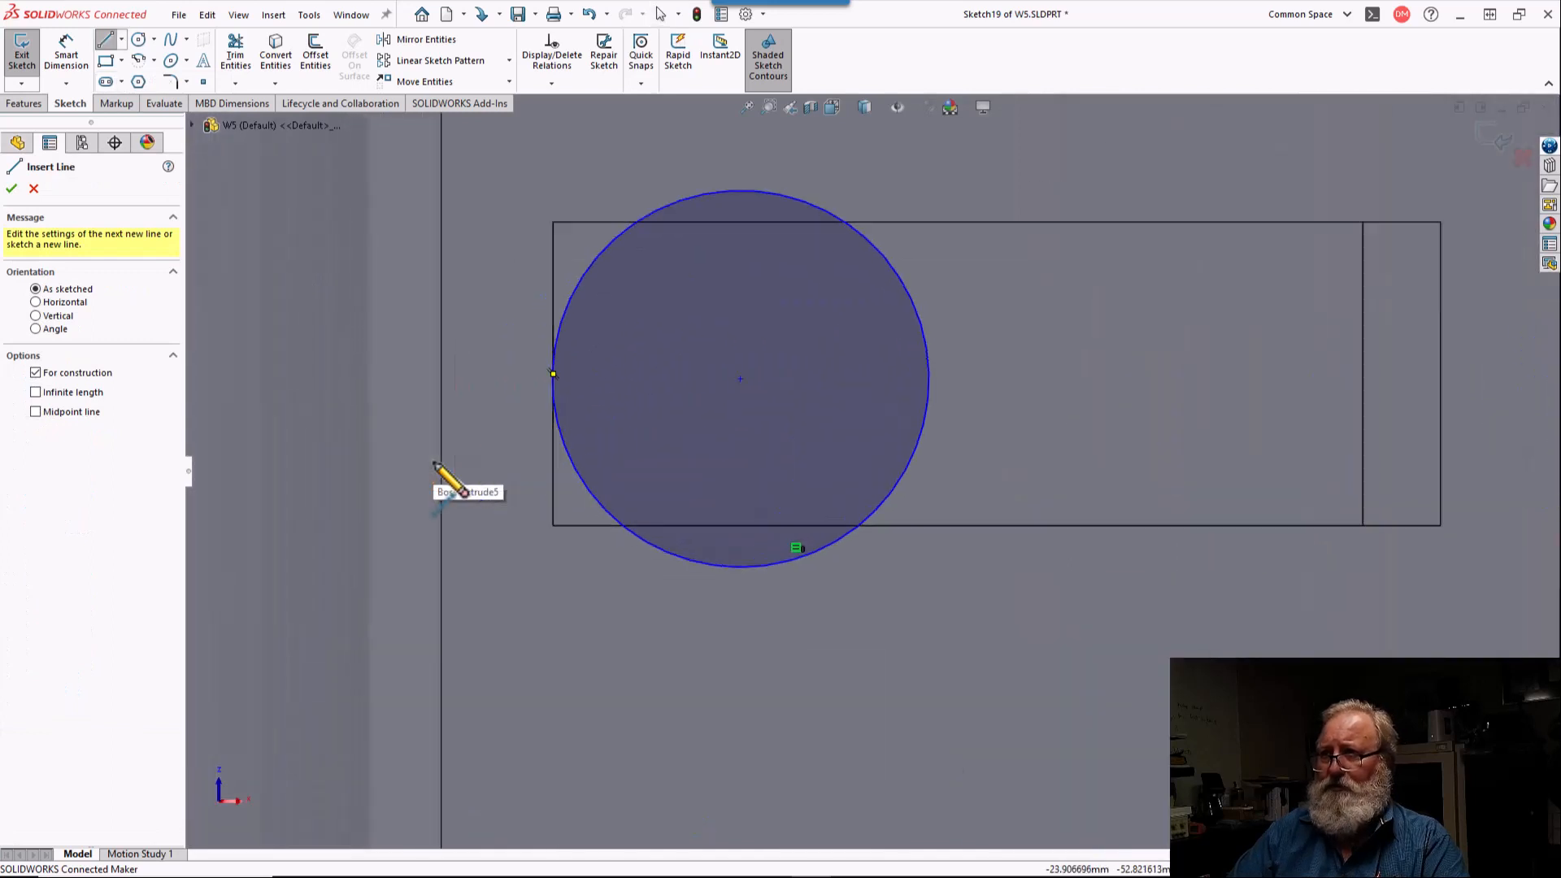
pyautogui.press('Escape')
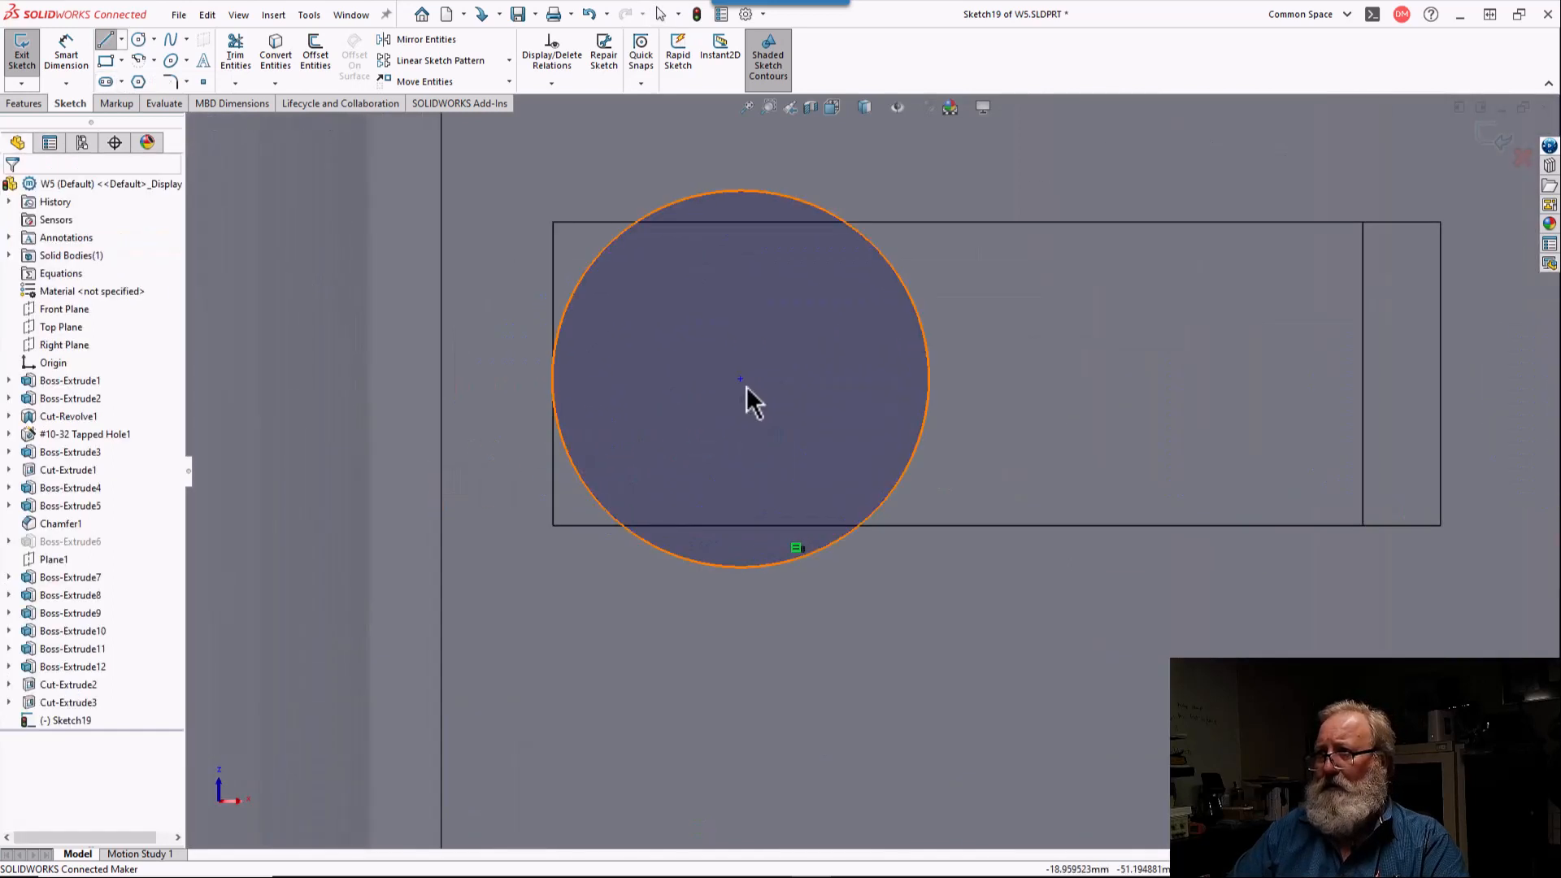
pyautogui.moveTo(738, 379); pyautogui.dragTo(778, 377)
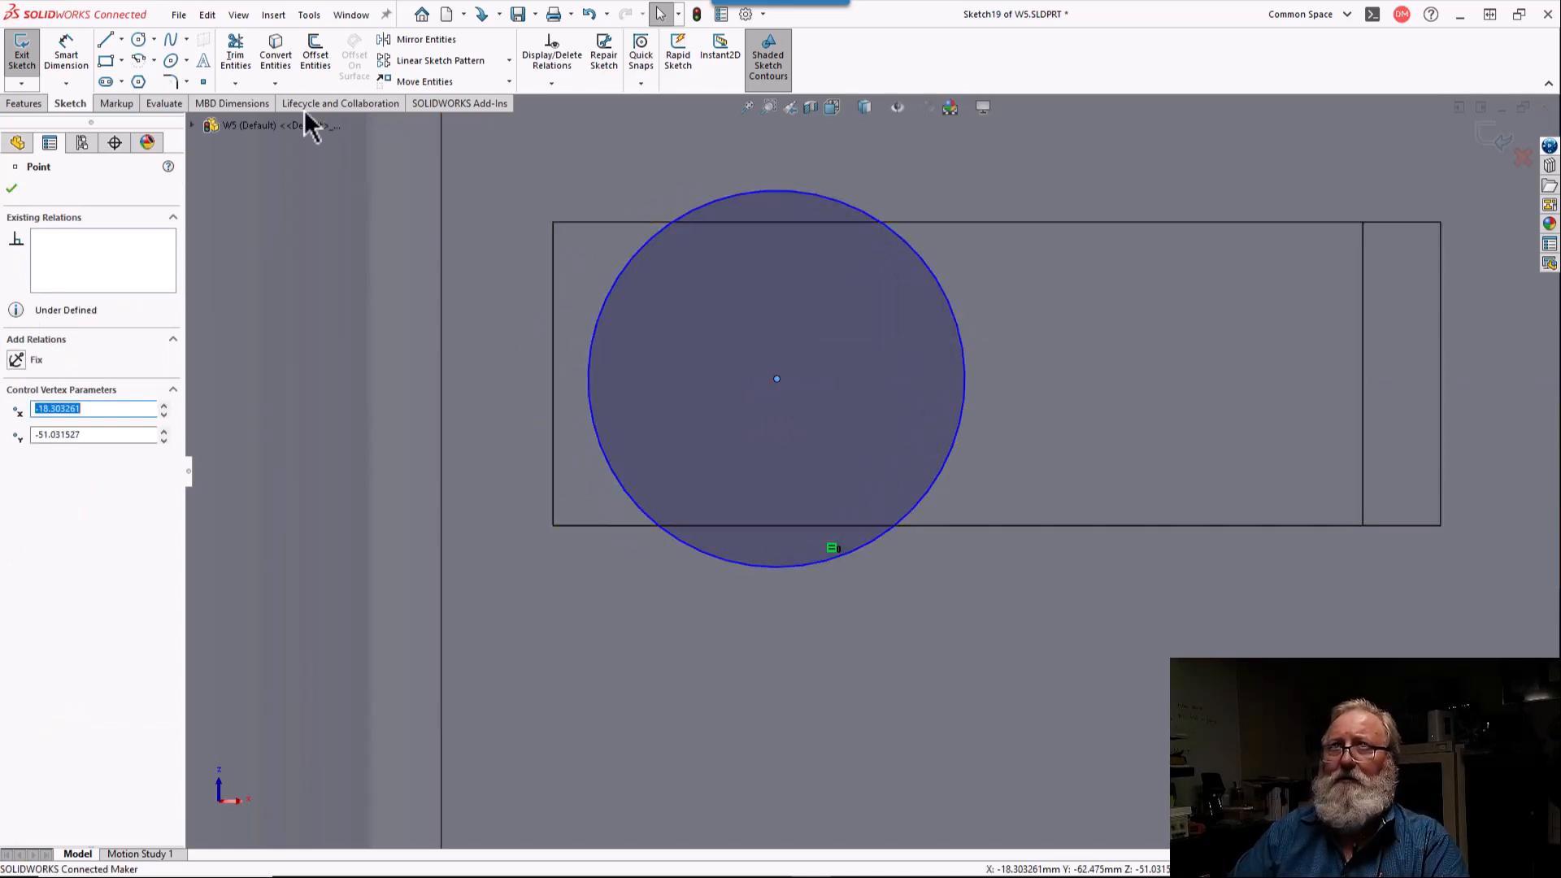
# Step: Draw a centerline from the midpoint of the left horizontal slot's outer edge to the circle's center and make it horizontal
pyautogui.click(121, 39)
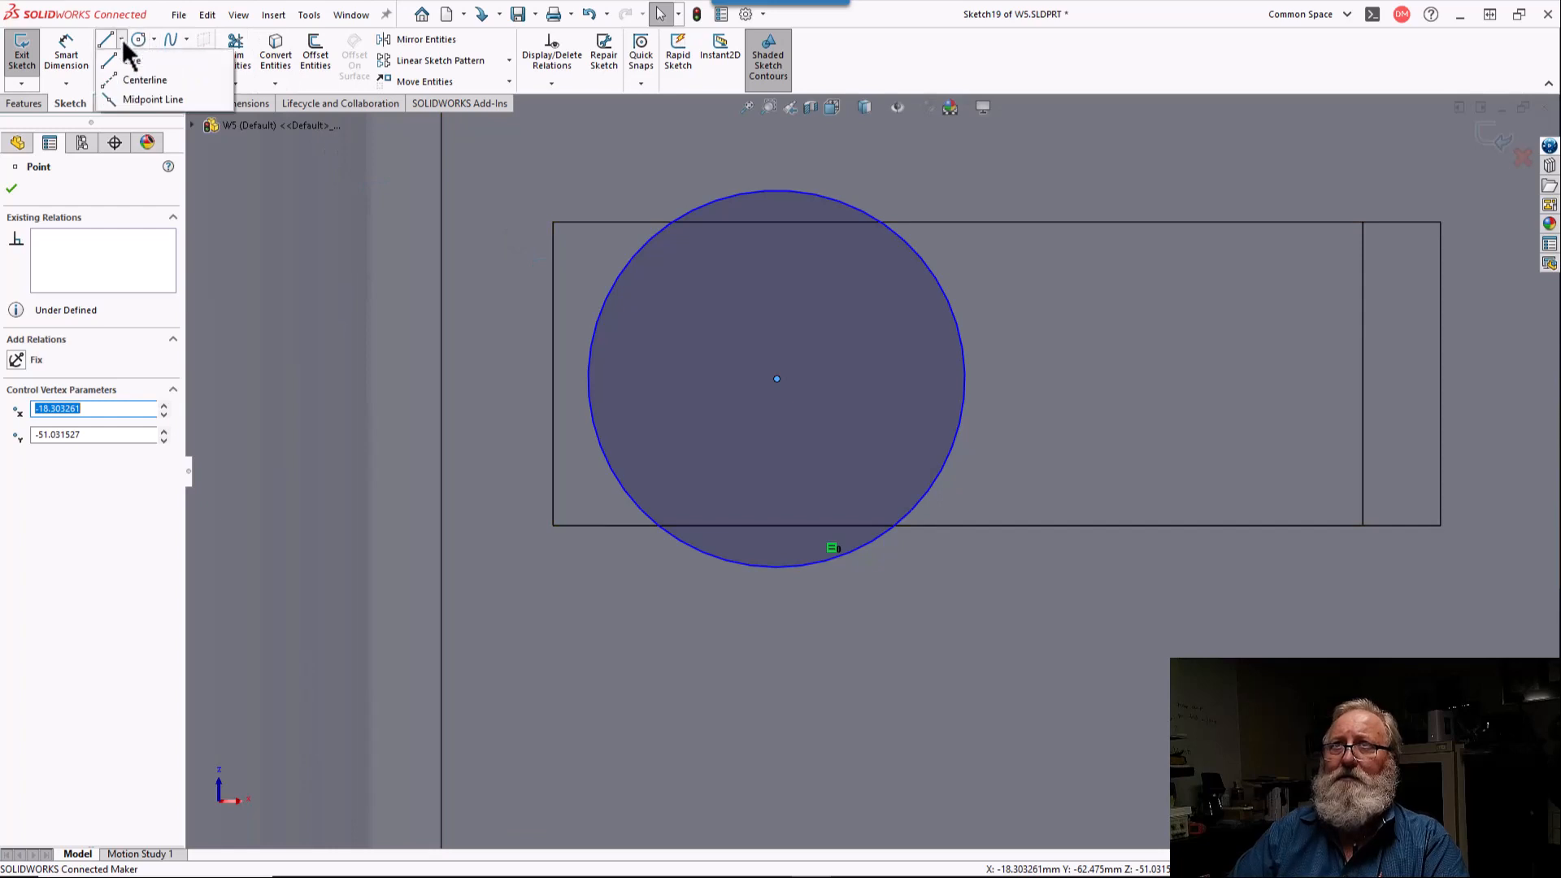
pyautogui.click(122, 89)
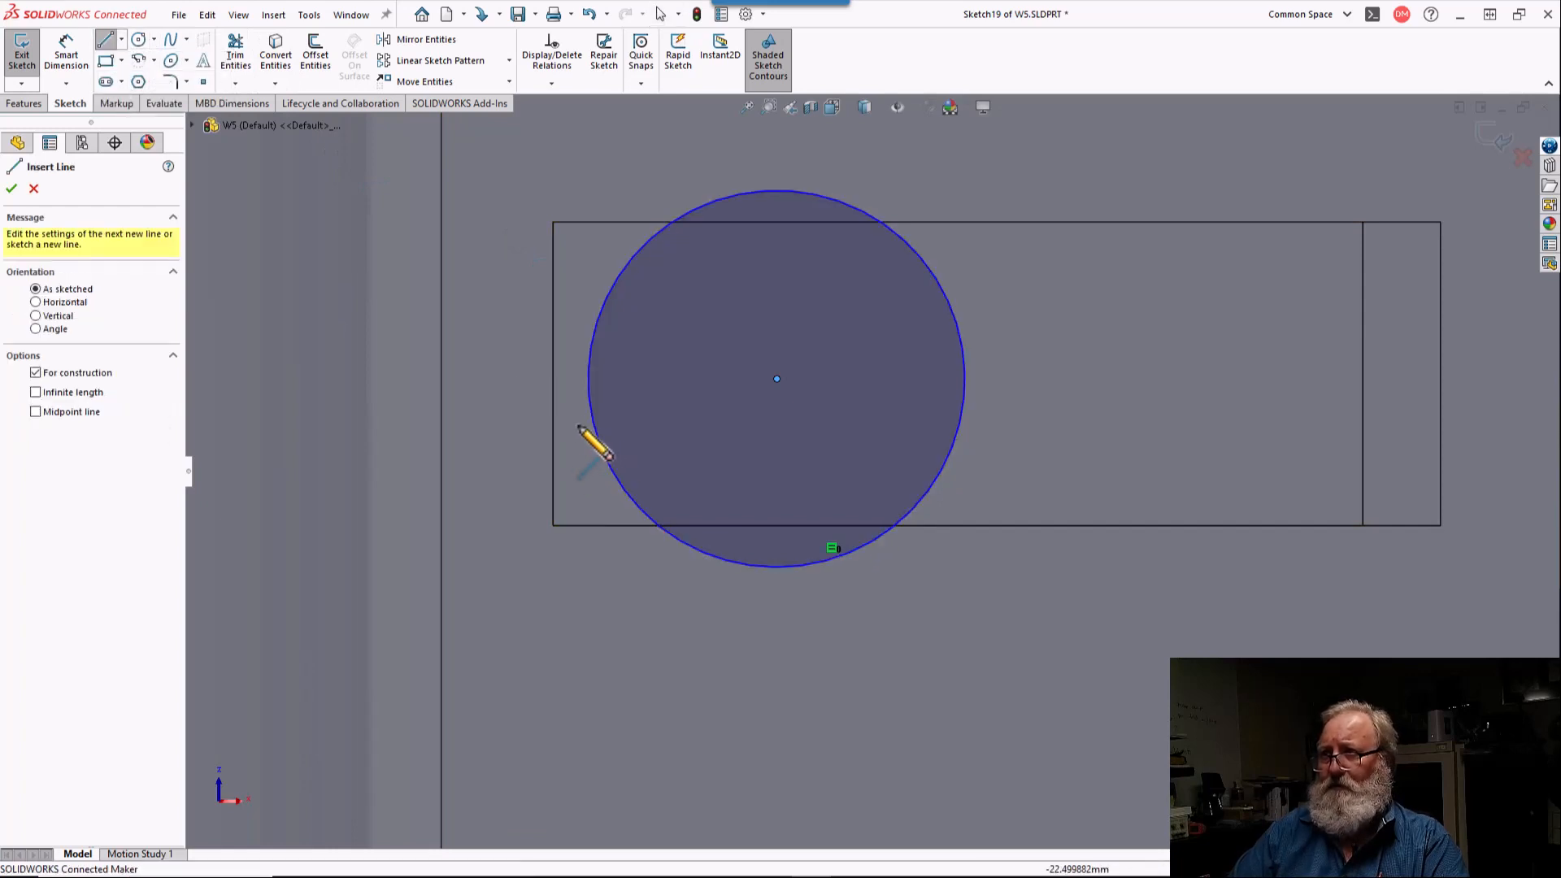
pyautogui.click(553, 374)
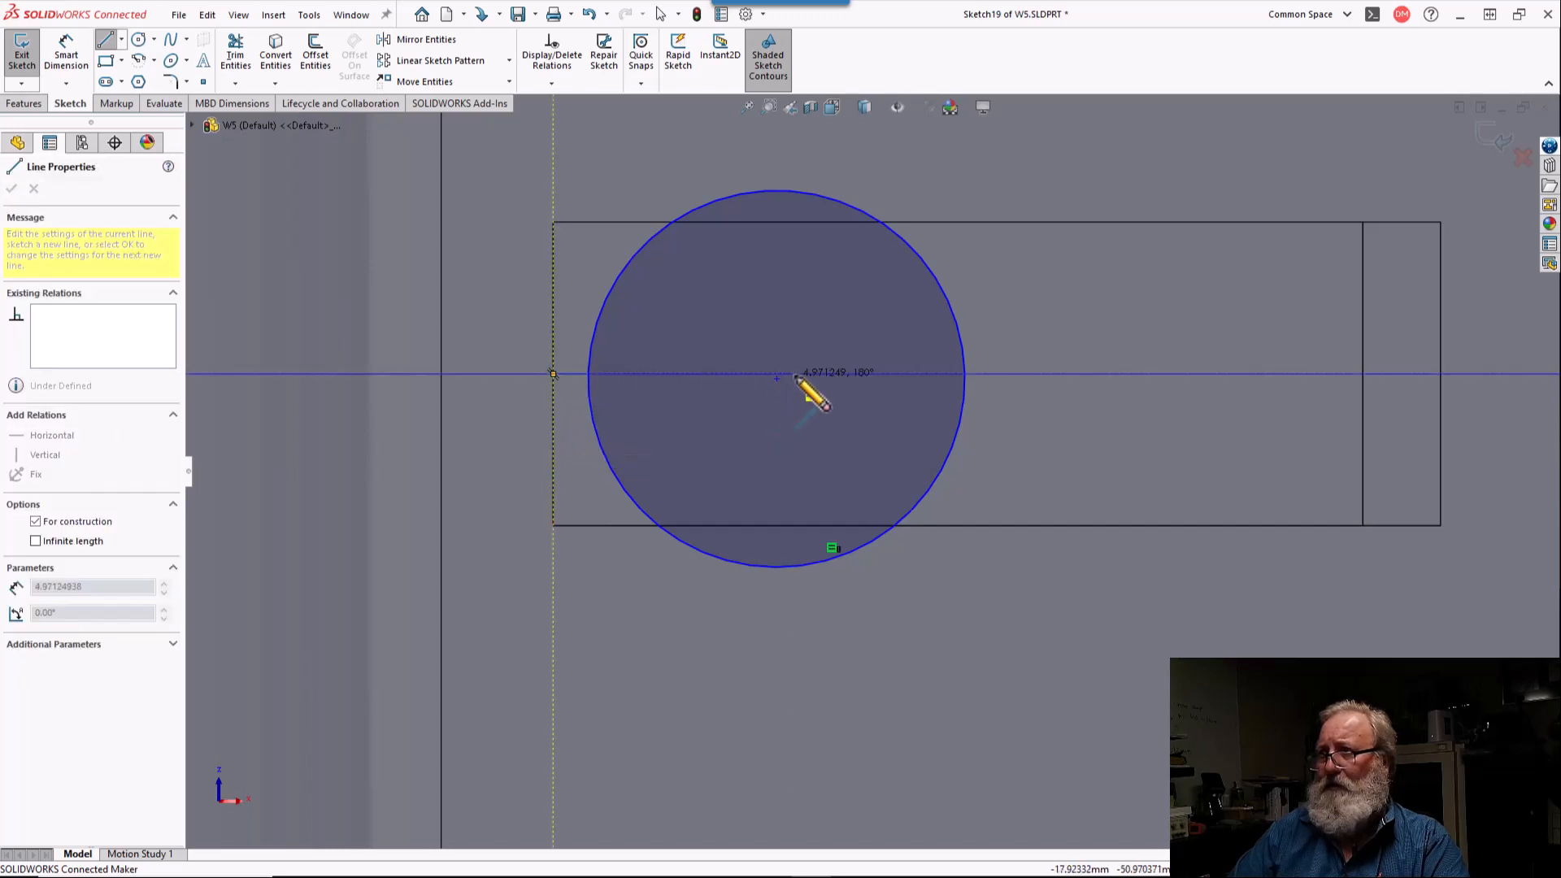
pyautogui.click(776, 376)
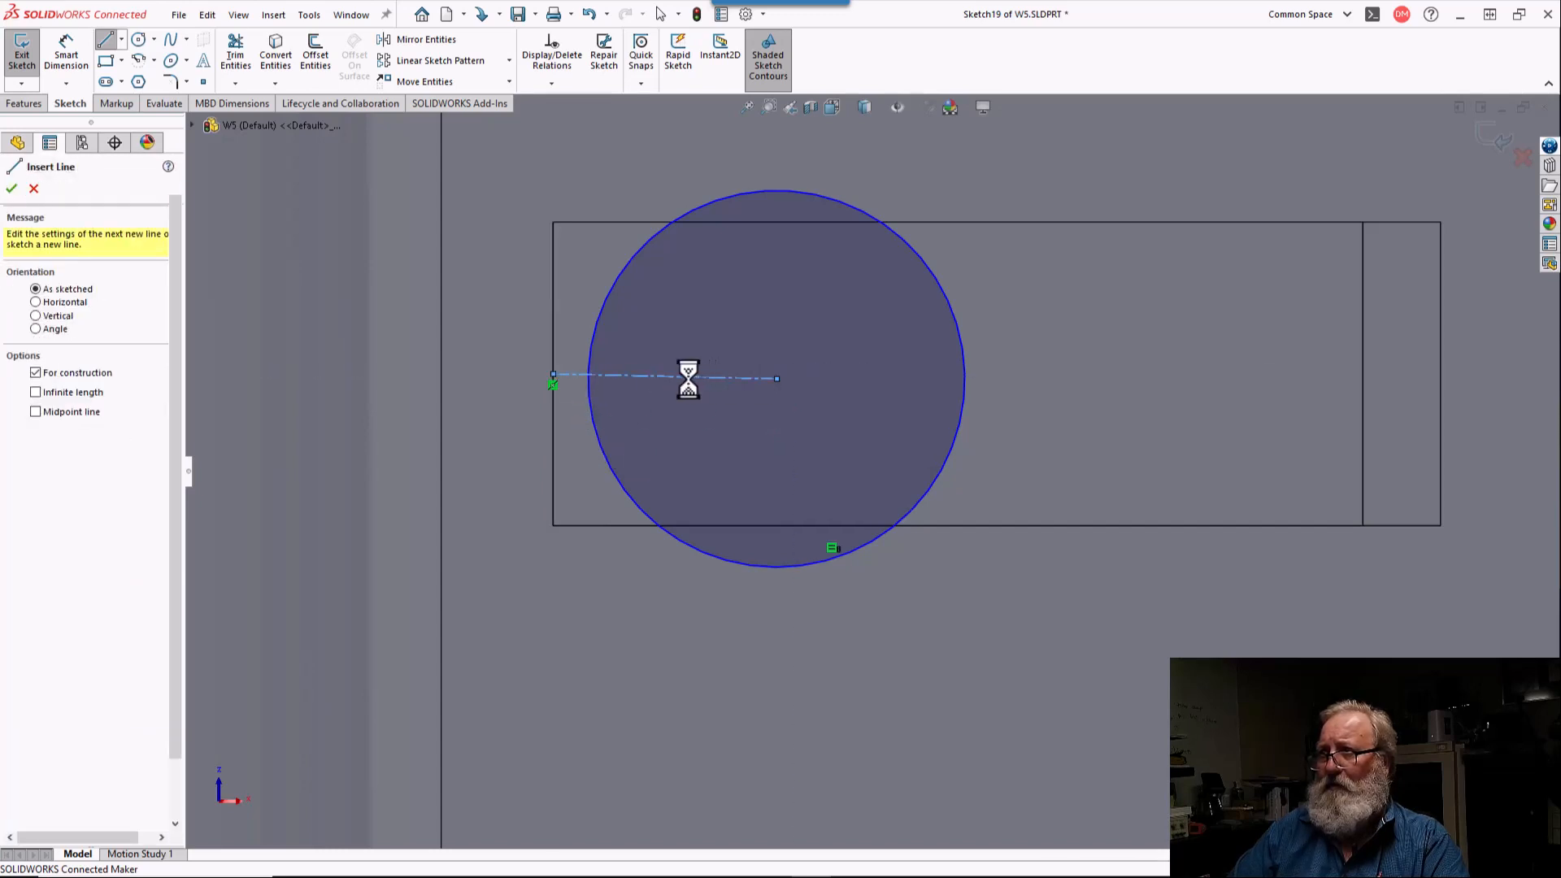
pyautogui.press('Escape')
pyautogui.click(675, 377)
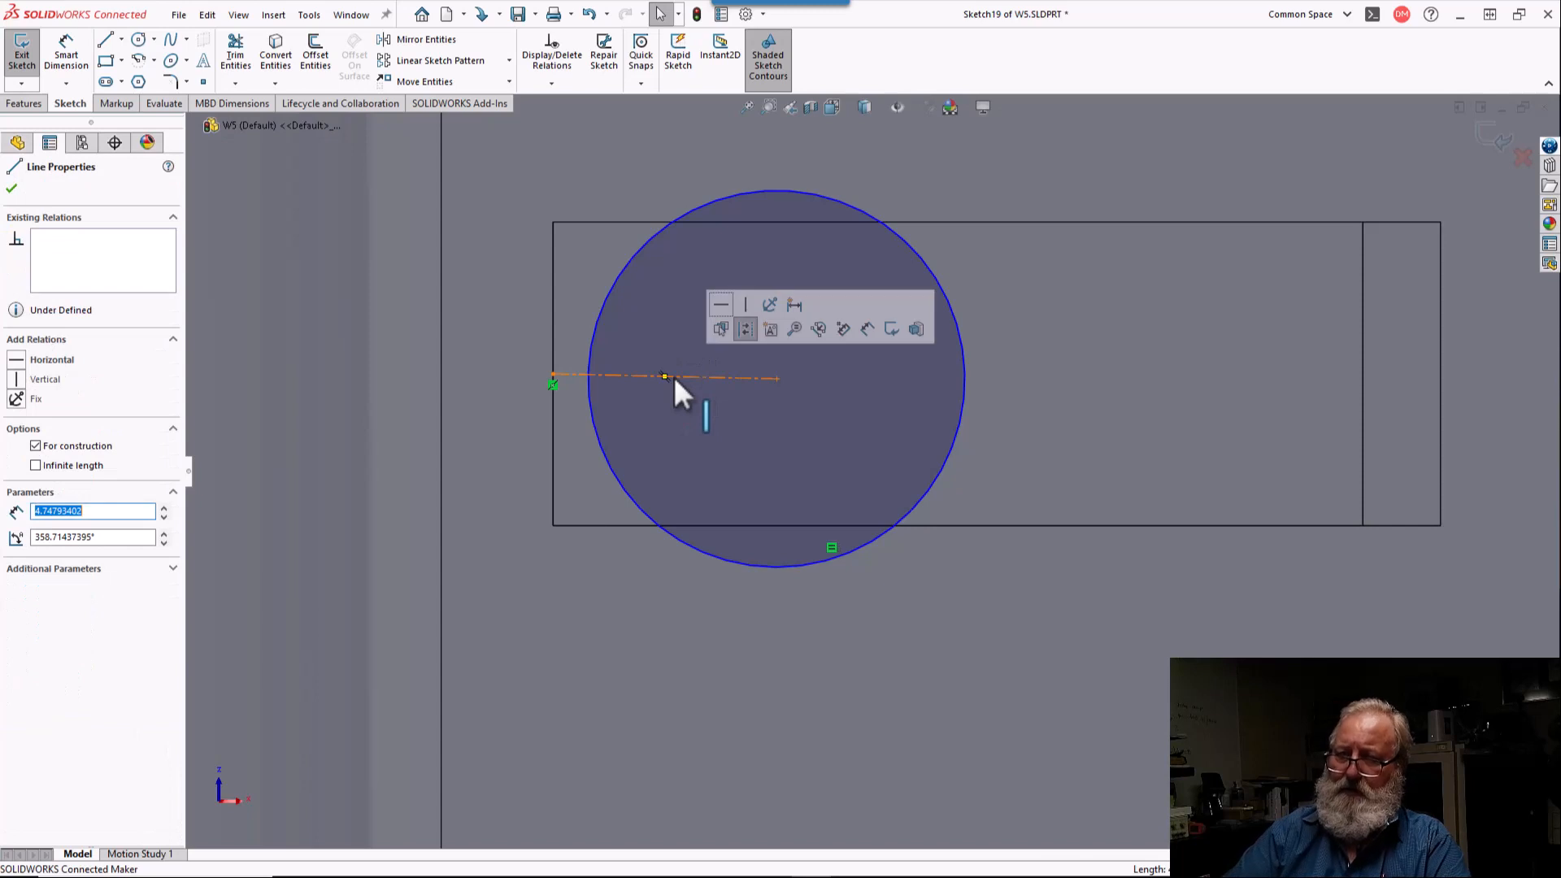
pyautogui.click(17, 360)
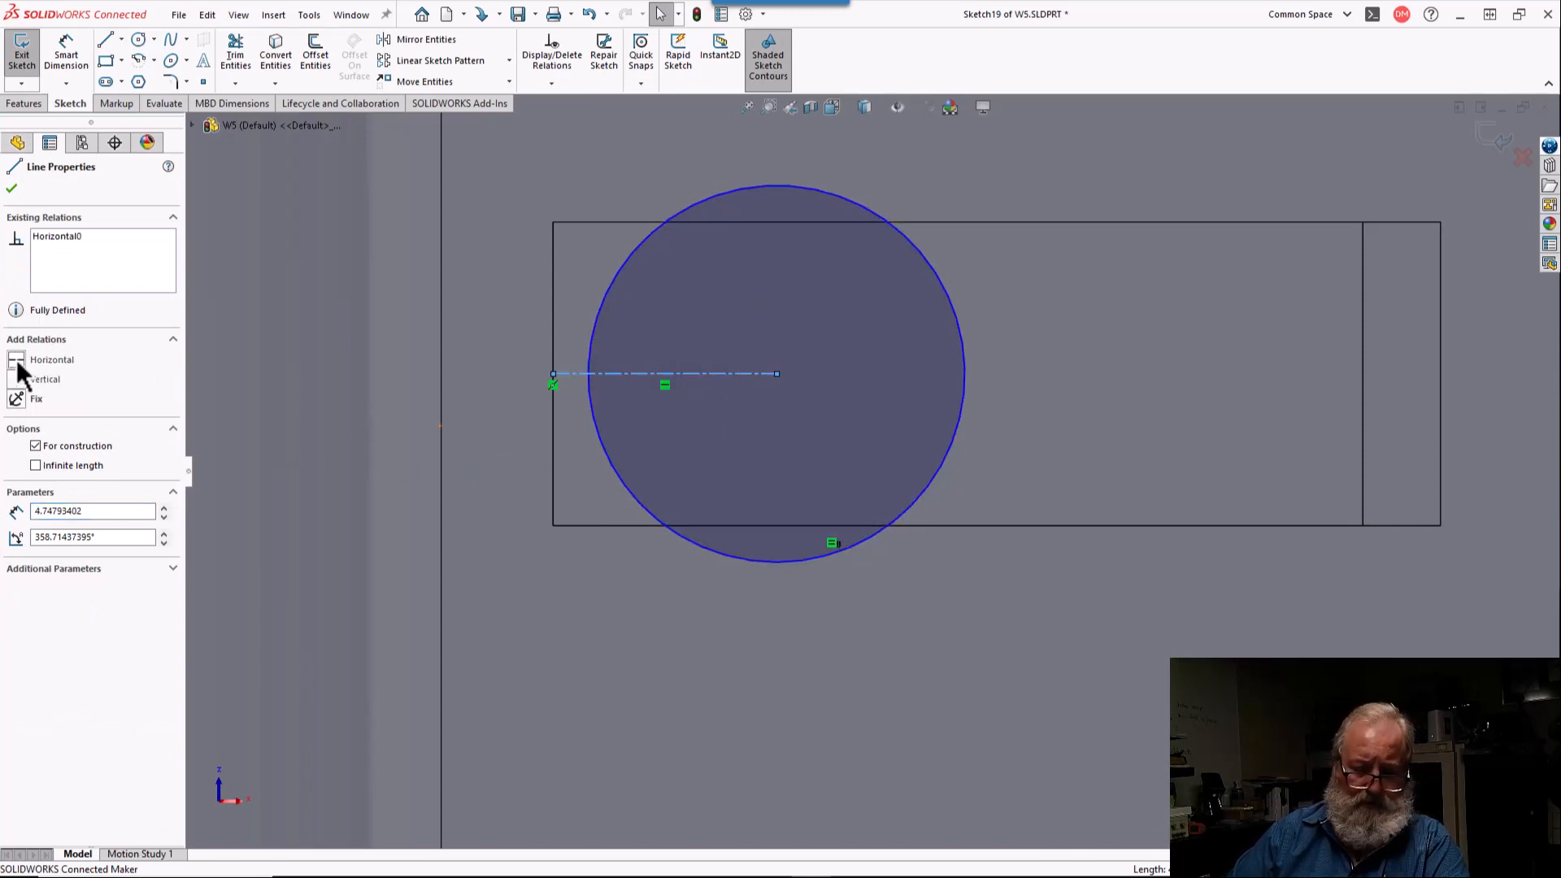
# Step: Dimension the horizontal centerline's length to 5 mm
pyautogui.click(72, 57)
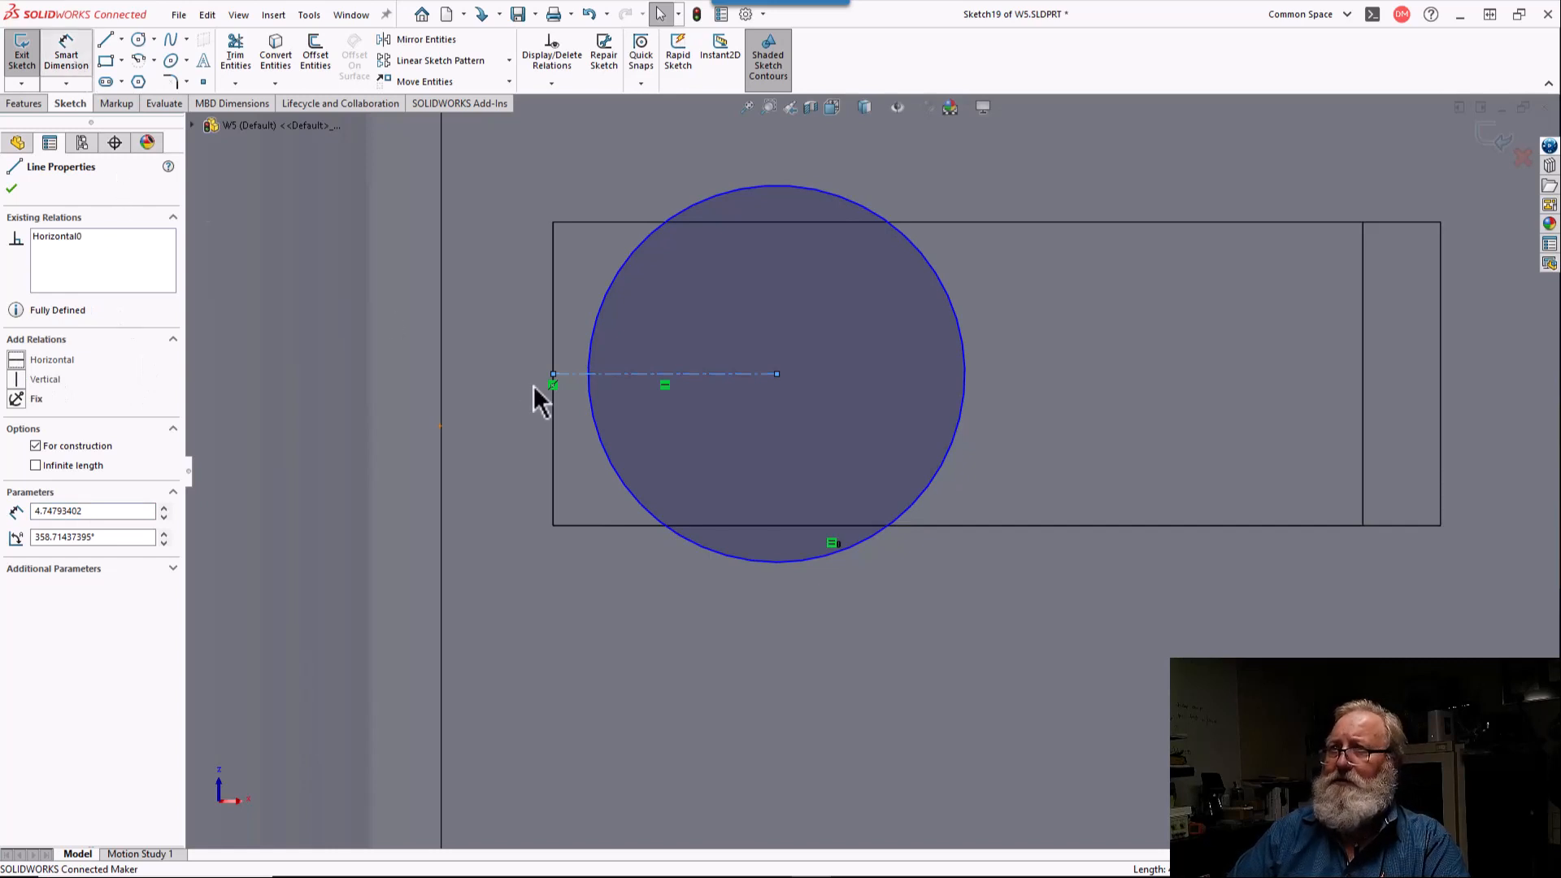
pyautogui.click(674, 375)
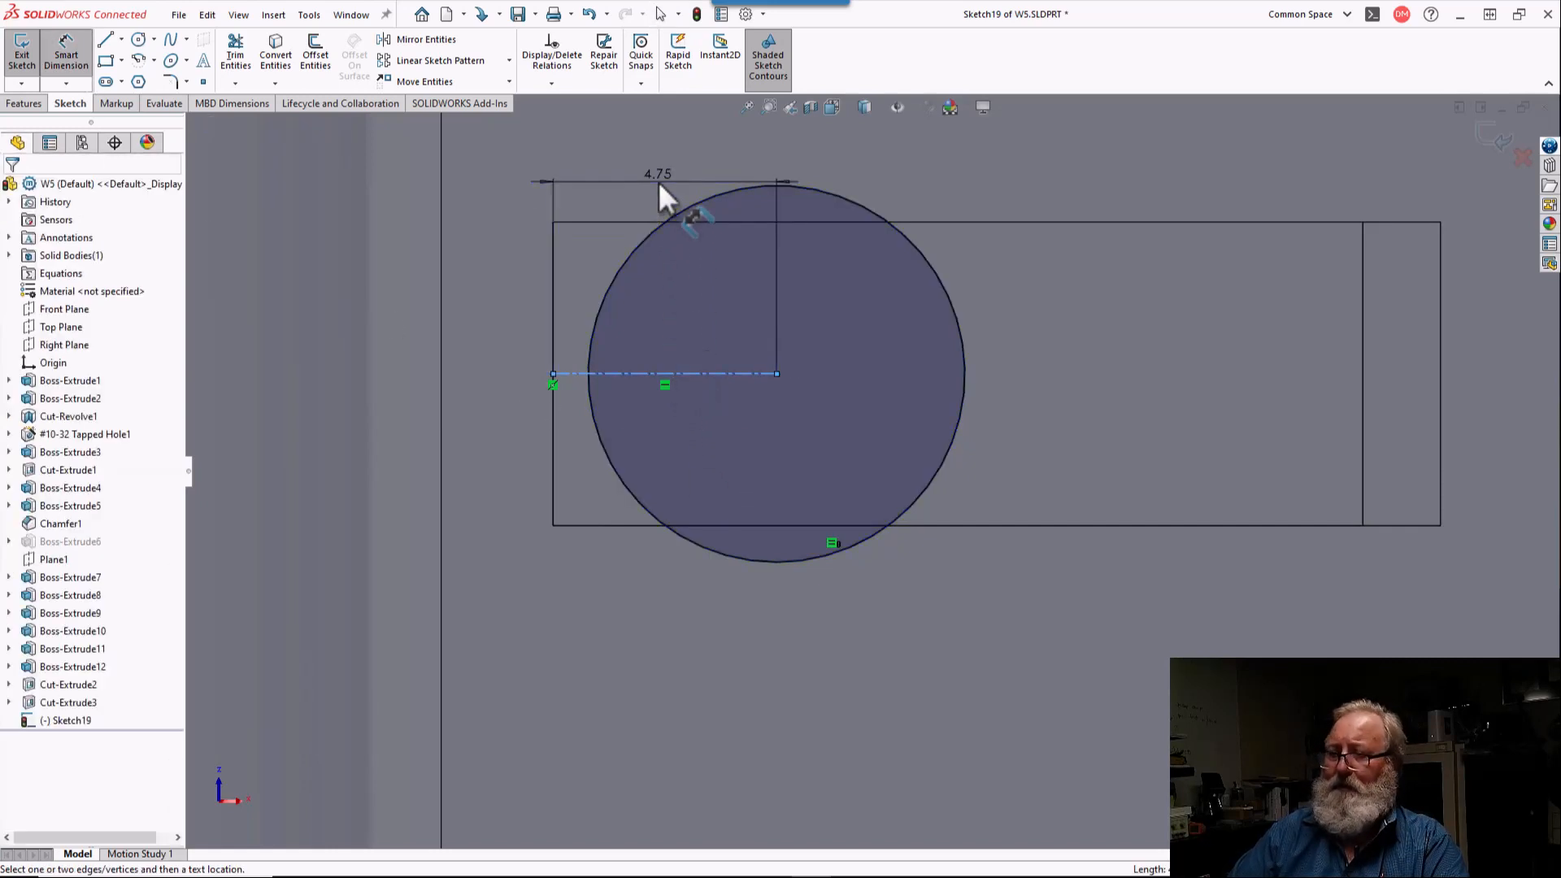
pyautogui.click(659, 183)
pyautogui.press('Return')
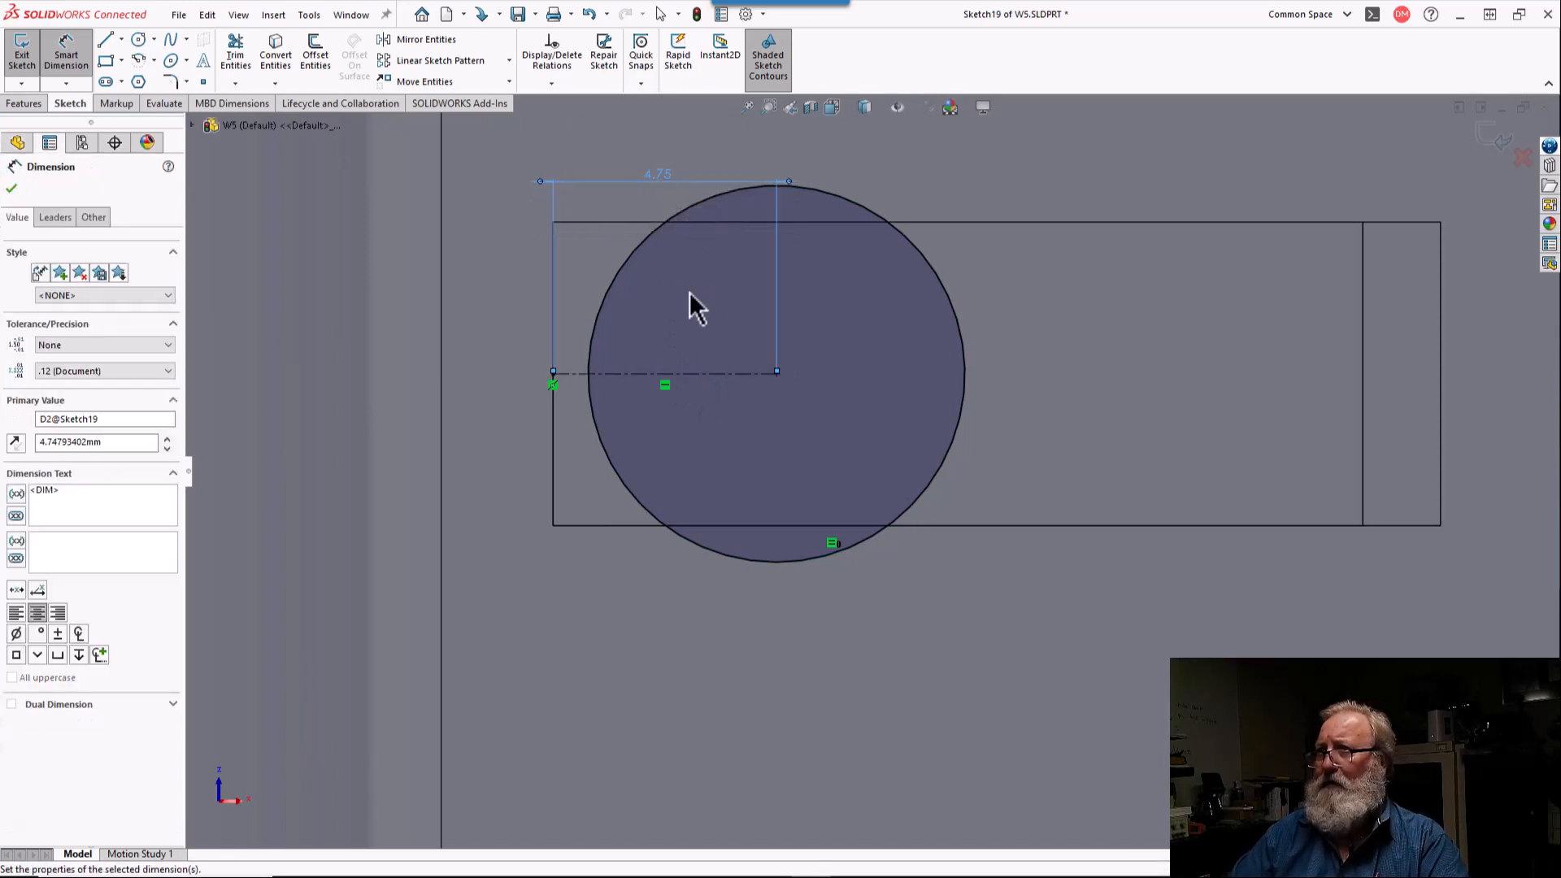
# Step: Move the circle on the right-hand horizontal slot inward, away from the slot's outer edge
pyautogui.scroll(5, 753, 333)
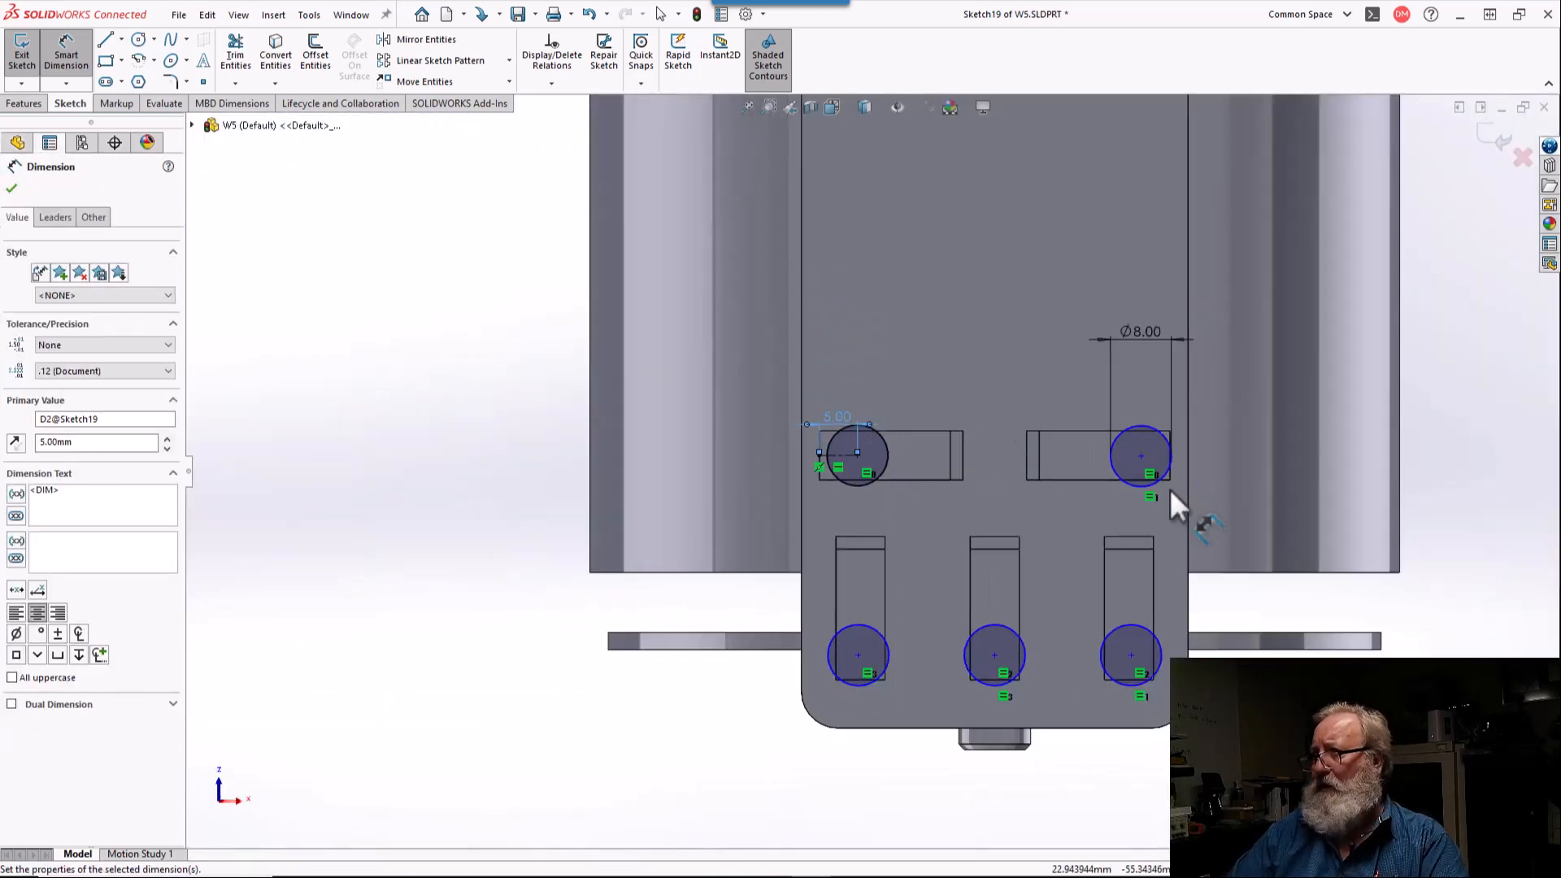
pyautogui.scroll(-4, 1255, 488)
pyautogui.press('Escape')
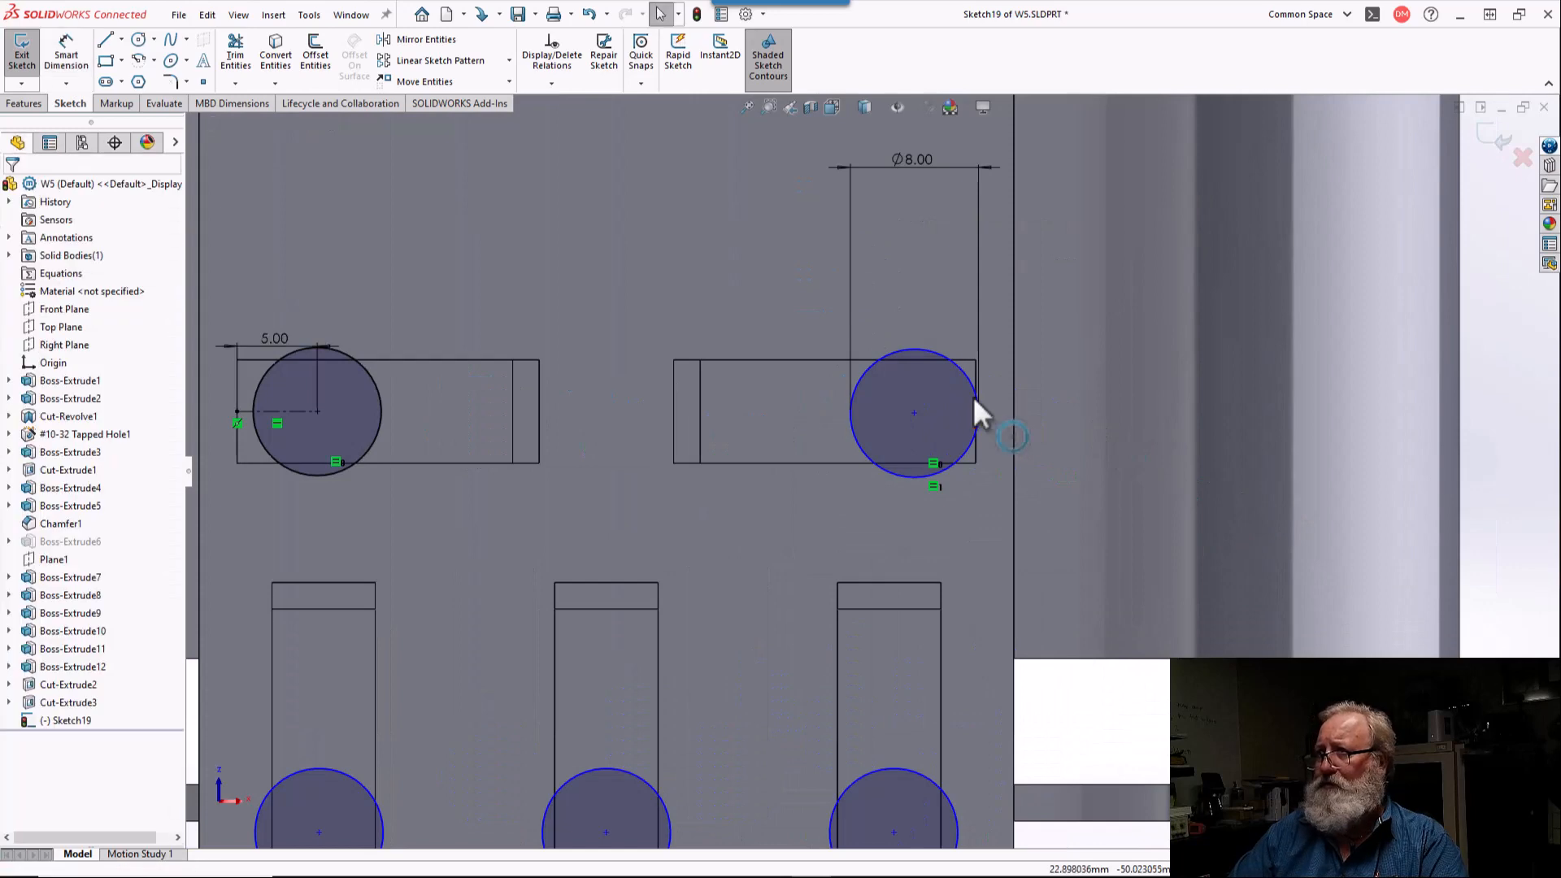
pyautogui.moveTo(913, 412); pyautogui.dragTo(856, 412)
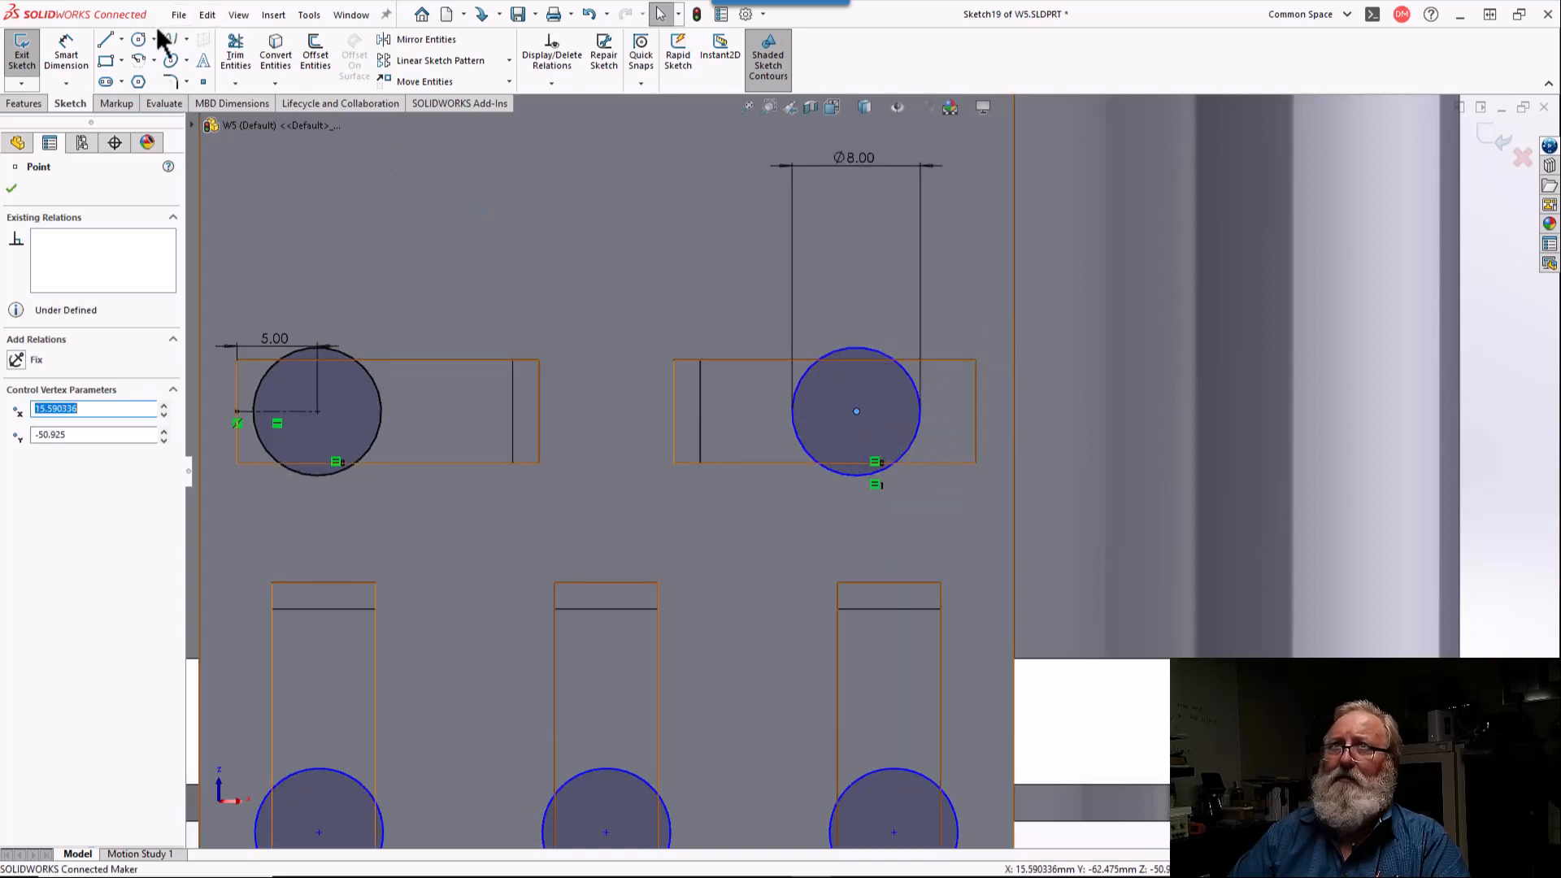
# Step: Draw a horizontal centerline from the right-hand circle's center to the midpoint of the horizontal slot's outer edge
pyautogui.click(121, 40)
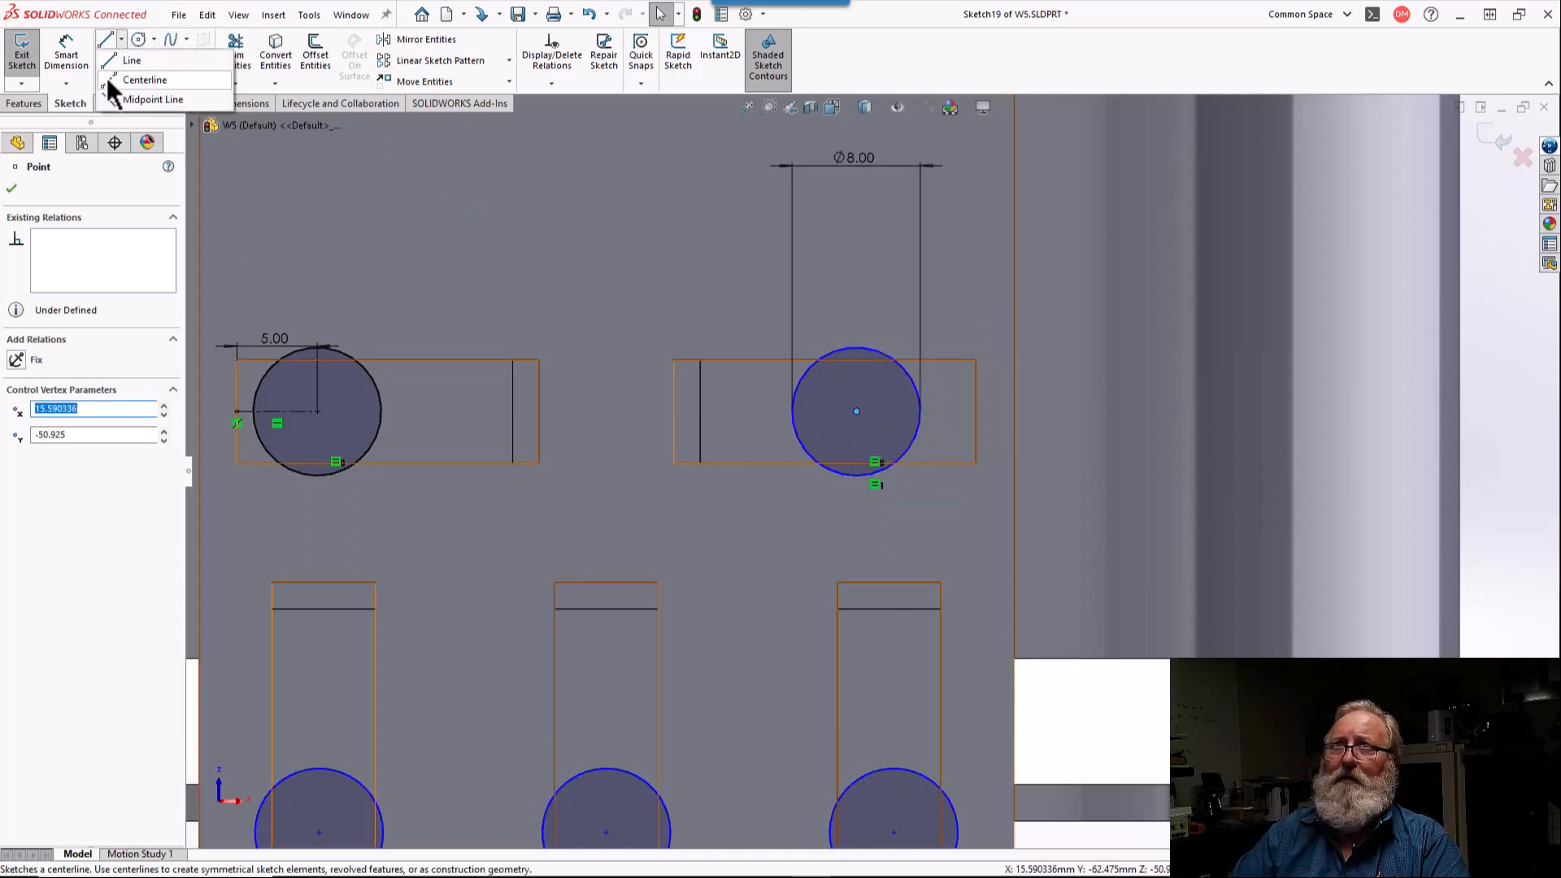
pyautogui.click(104, 84)
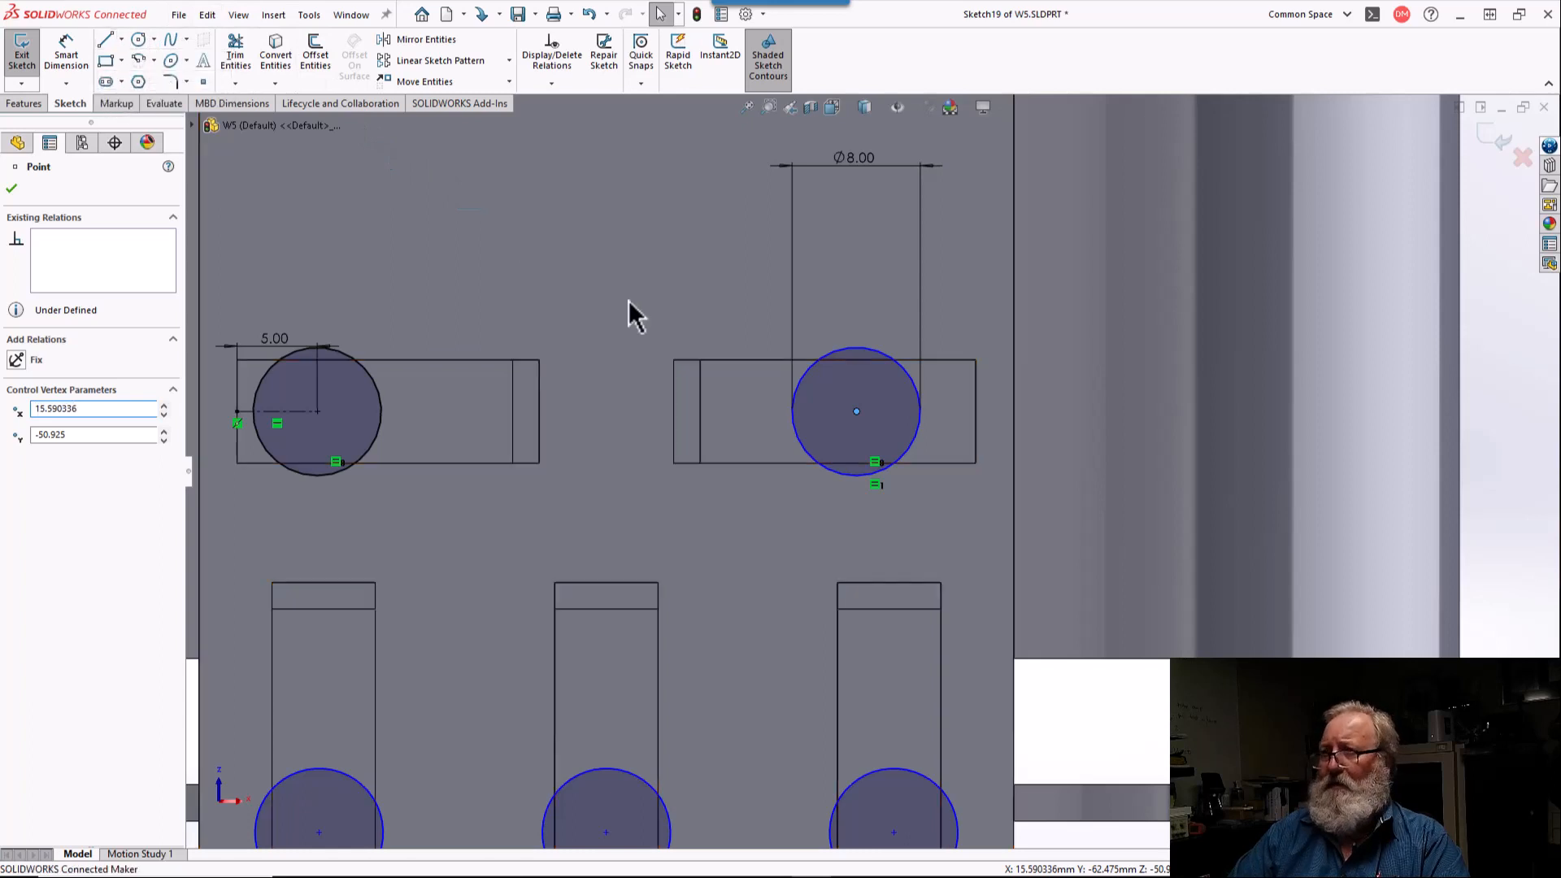
pyautogui.click(856, 411)
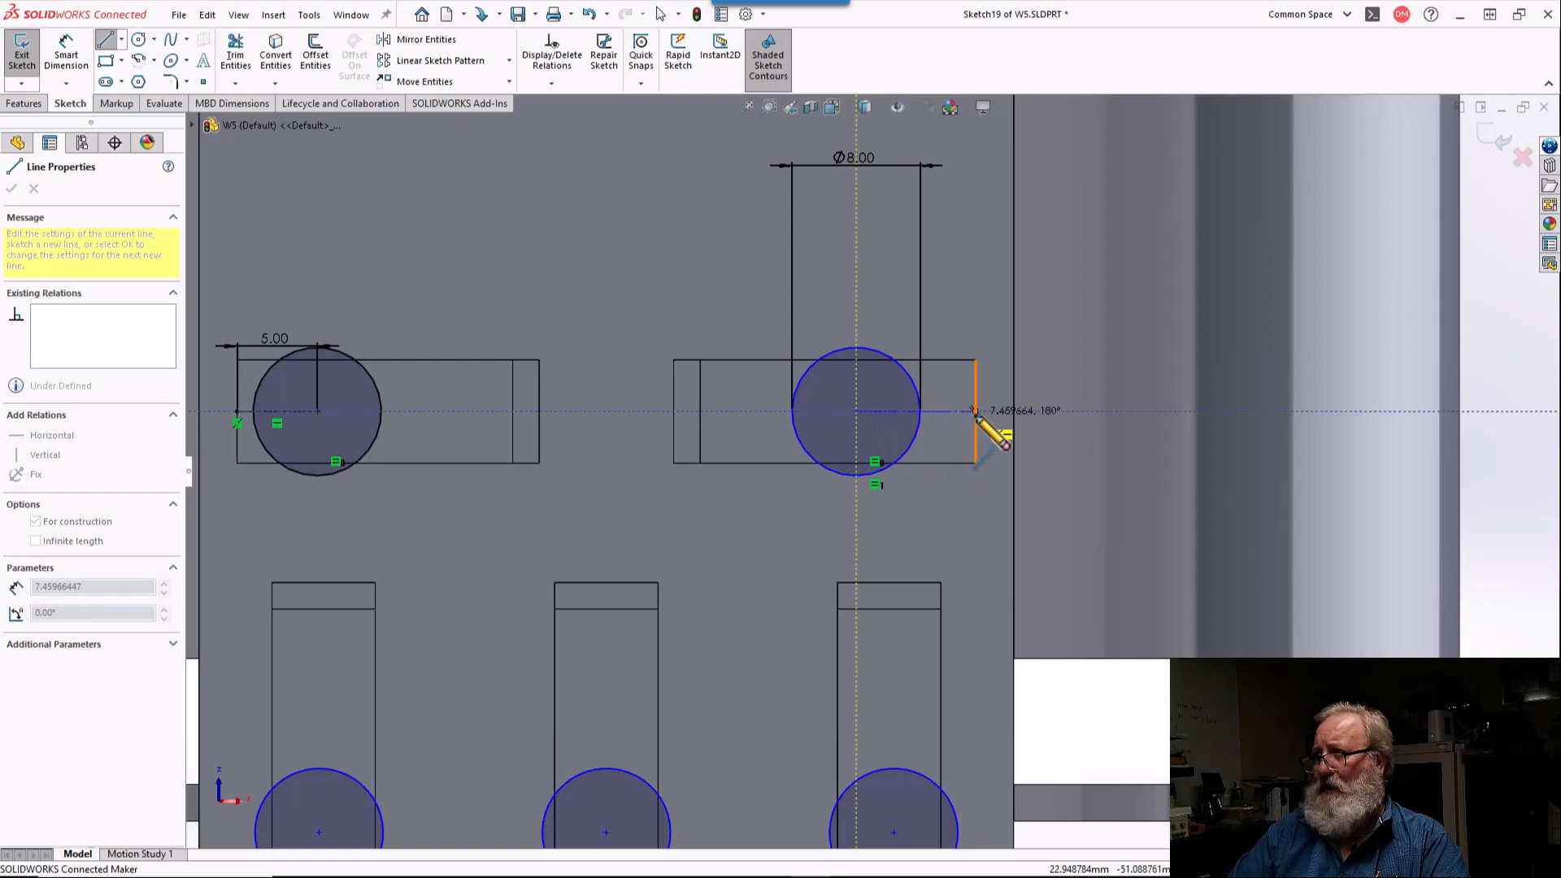
pyautogui.click(976, 412)
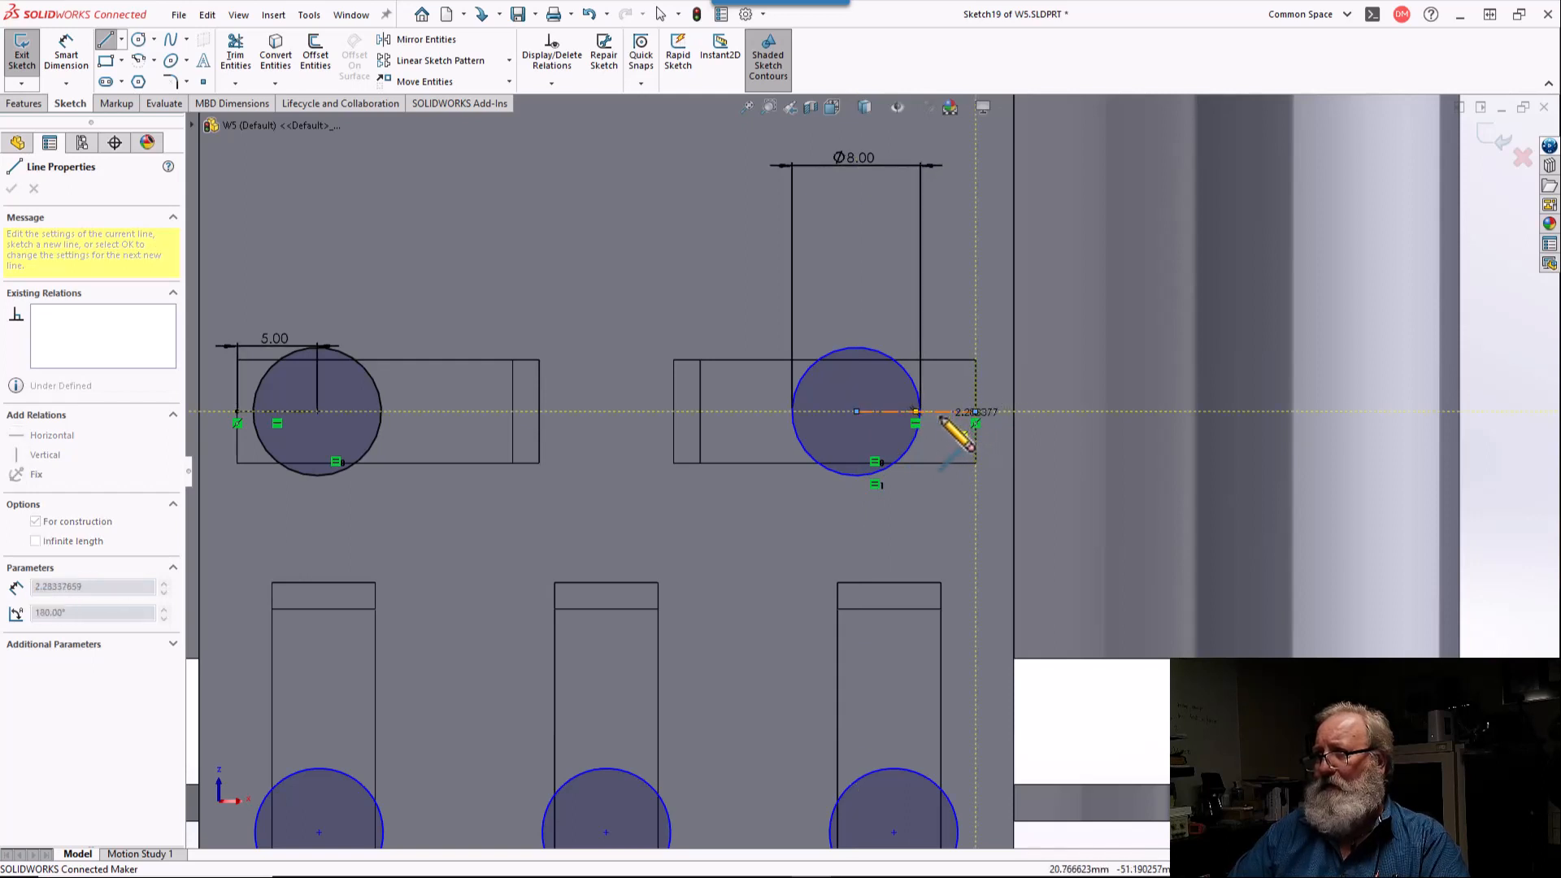
pyautogui.press('Escape')
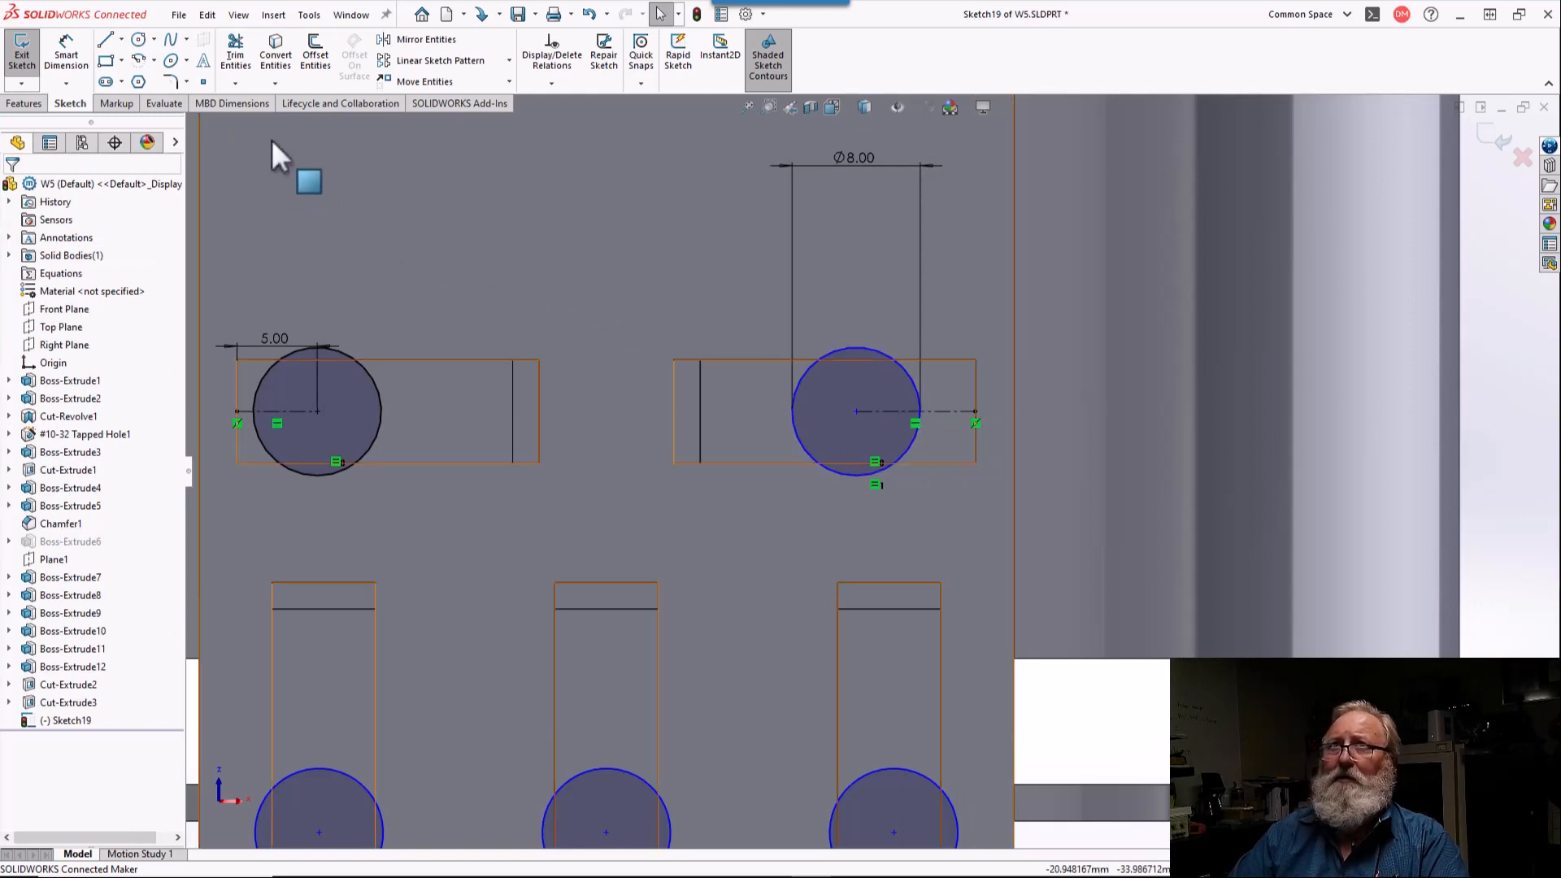
# Step: Dimension the right-hand slot's centerline to a length of 5 mm
pyautogui.click(66, 52)
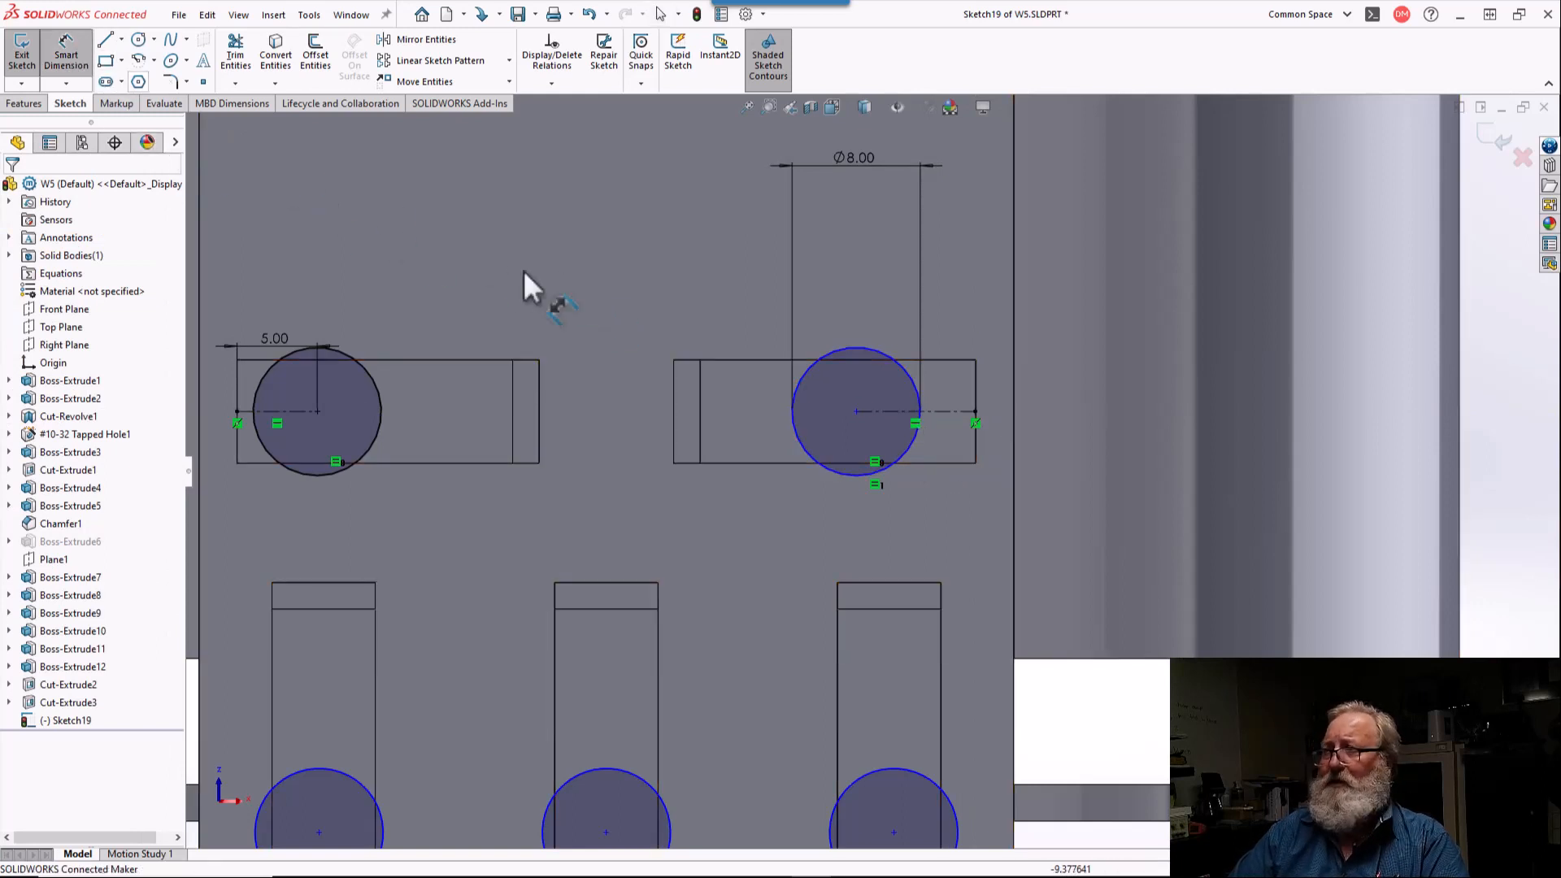
pyautogui.click(938, 410)
pyautogui.click(938, 331)
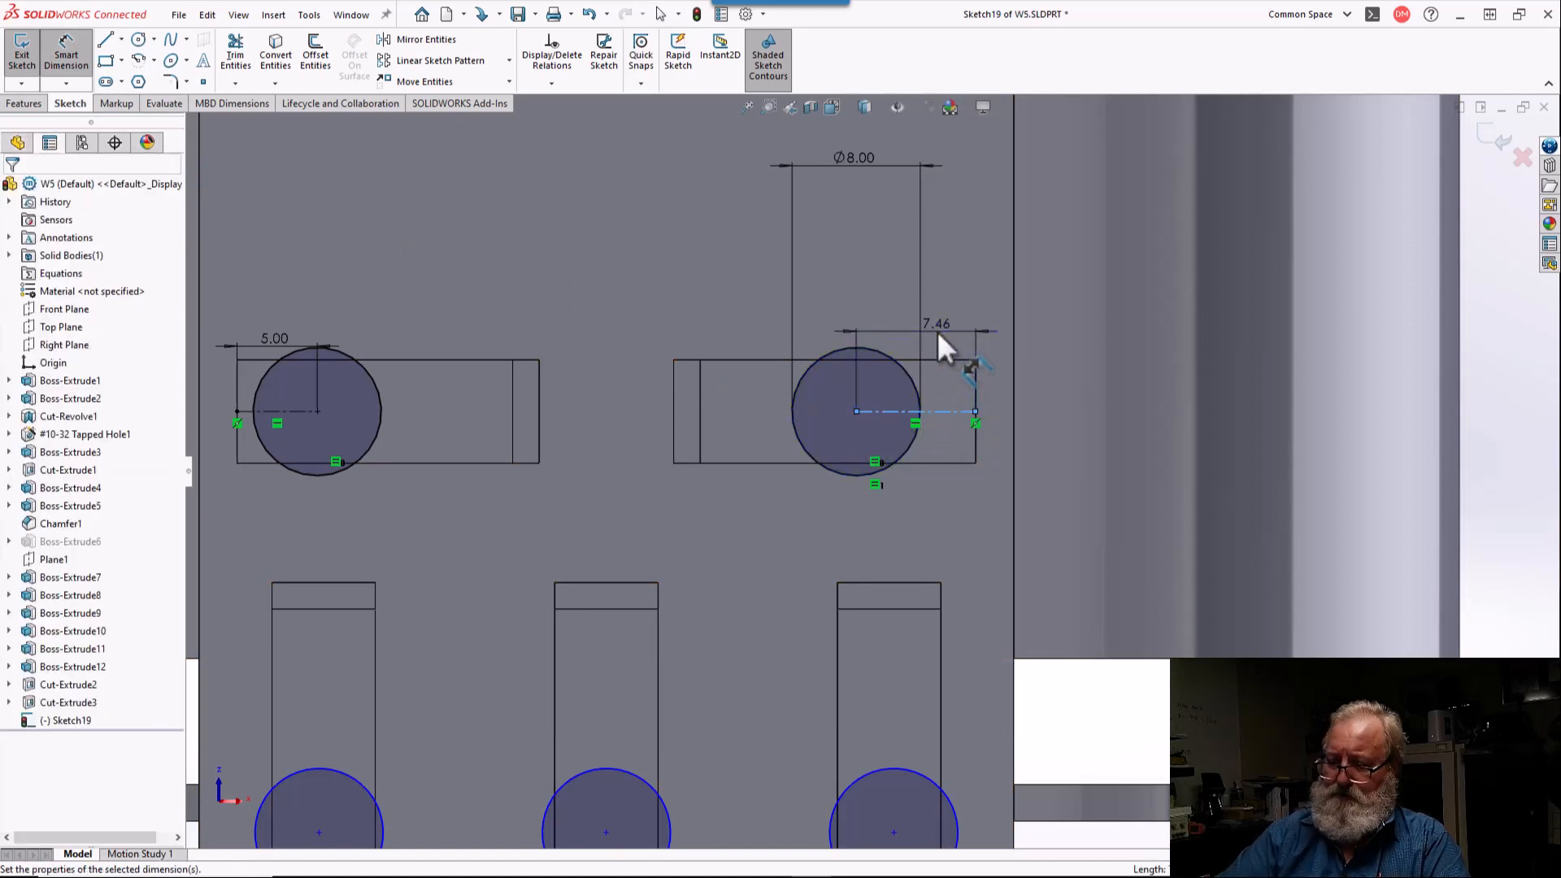
pyautogui.press('Return')
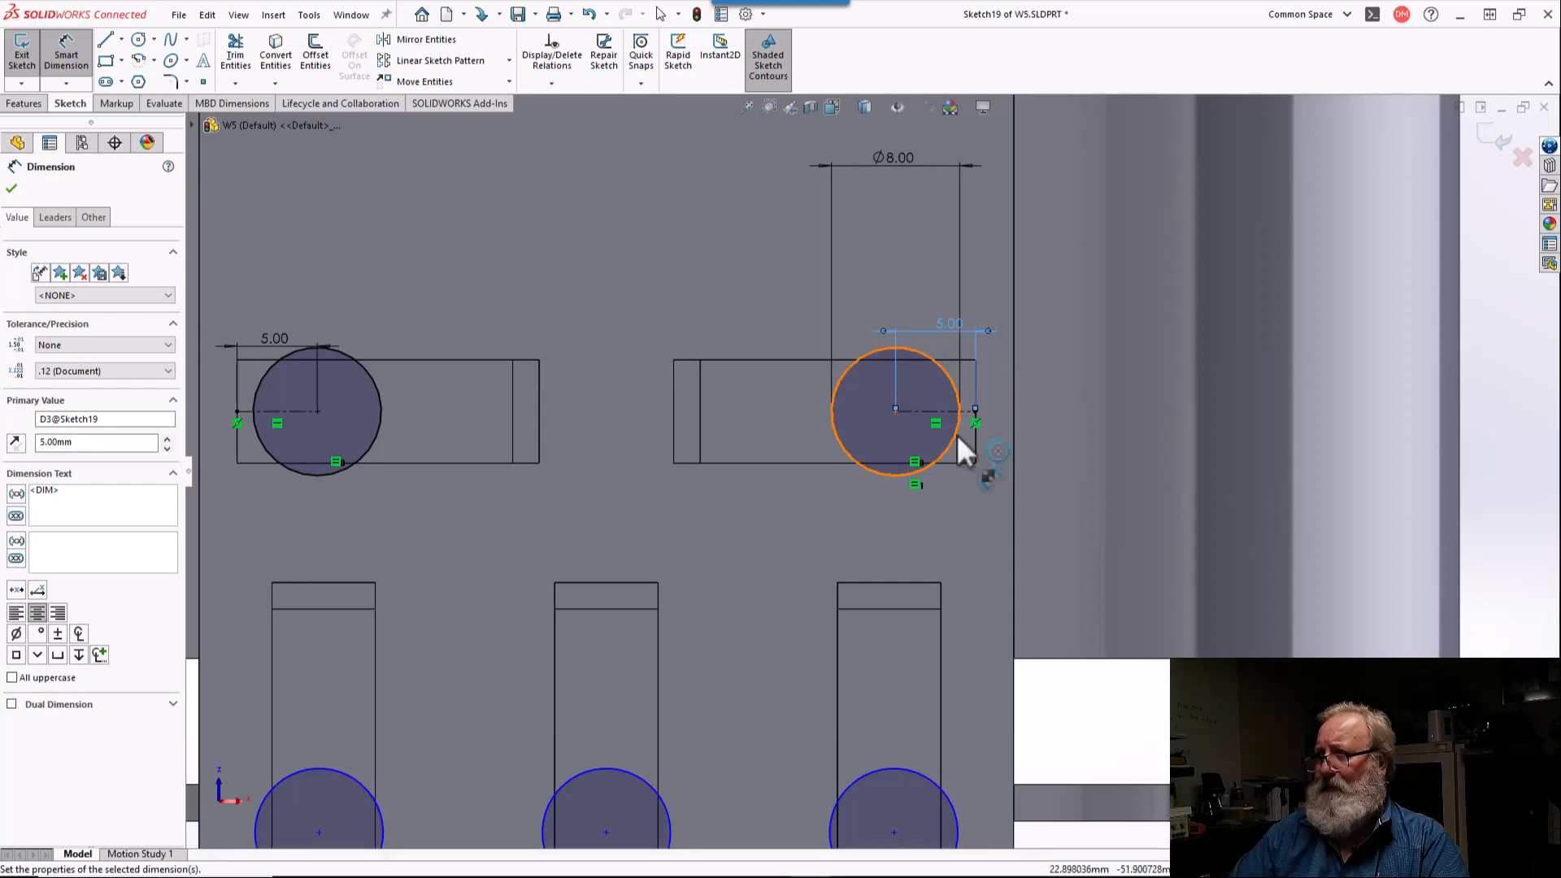
# Step: Align the centers of the three circles on the vertical slots with a Horizontal relation
pyautogui.scroll(3, 958, 435)
pyautogui.scroll(-2, 906, 690)
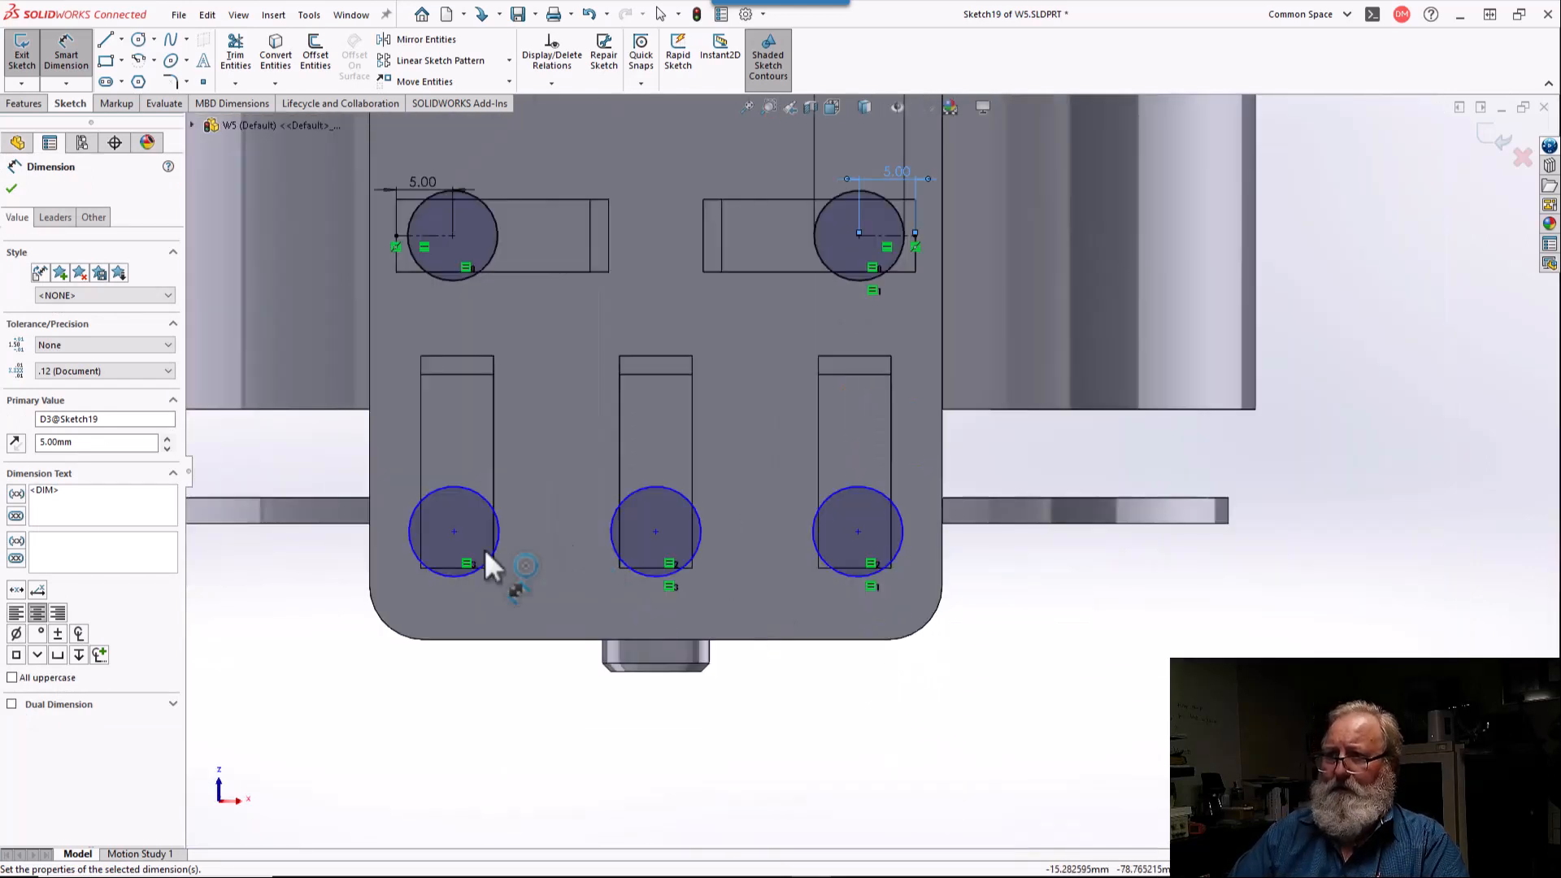
pyautogui.scroll(-3, 462, 561)
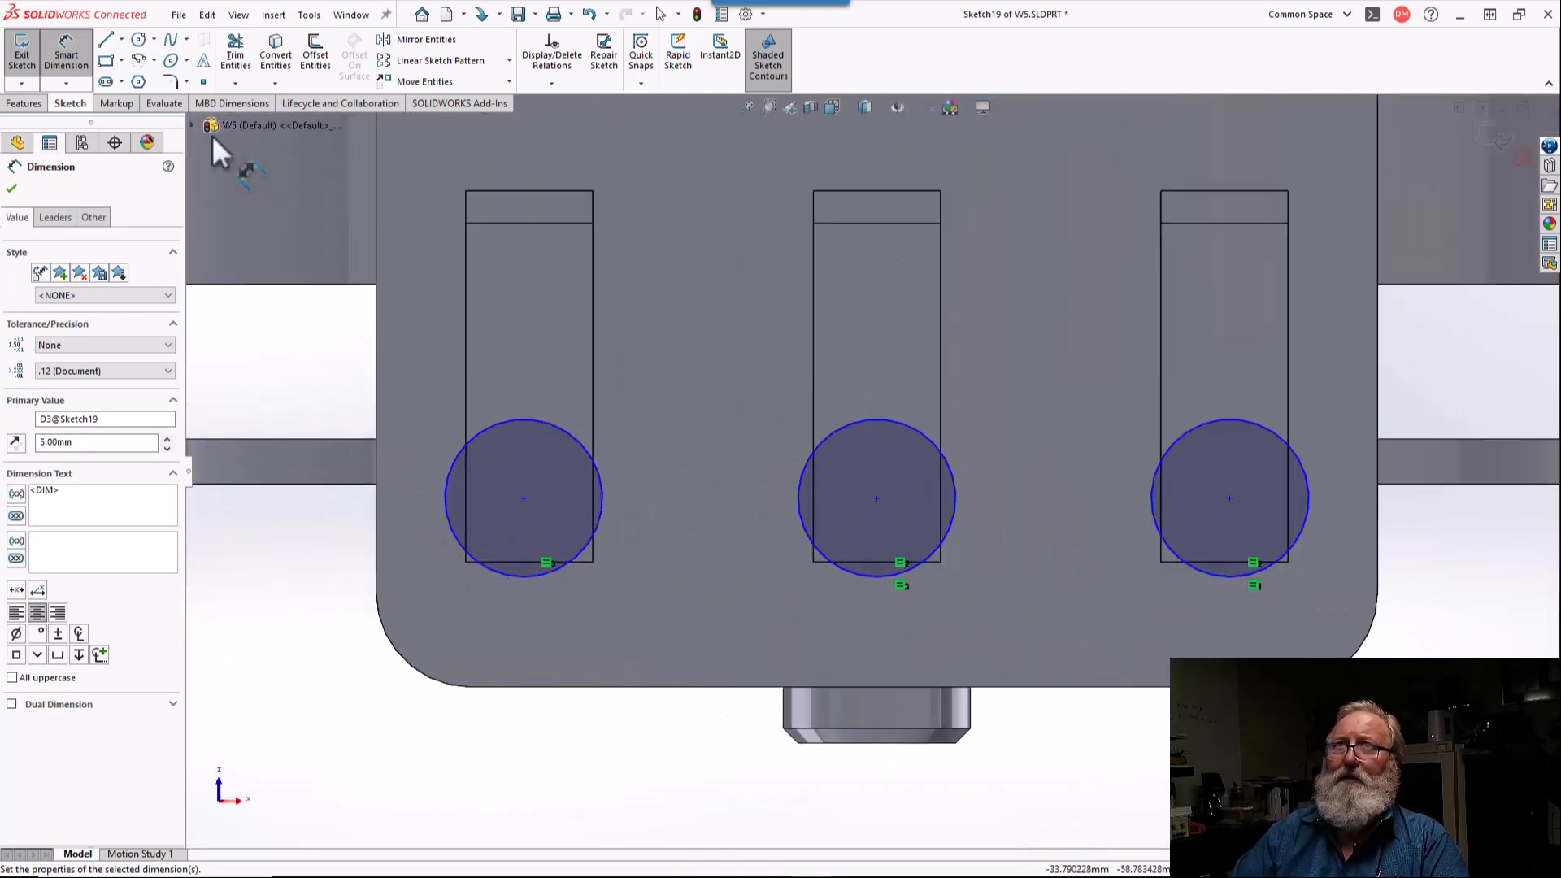
pyautogui.press('Escape')
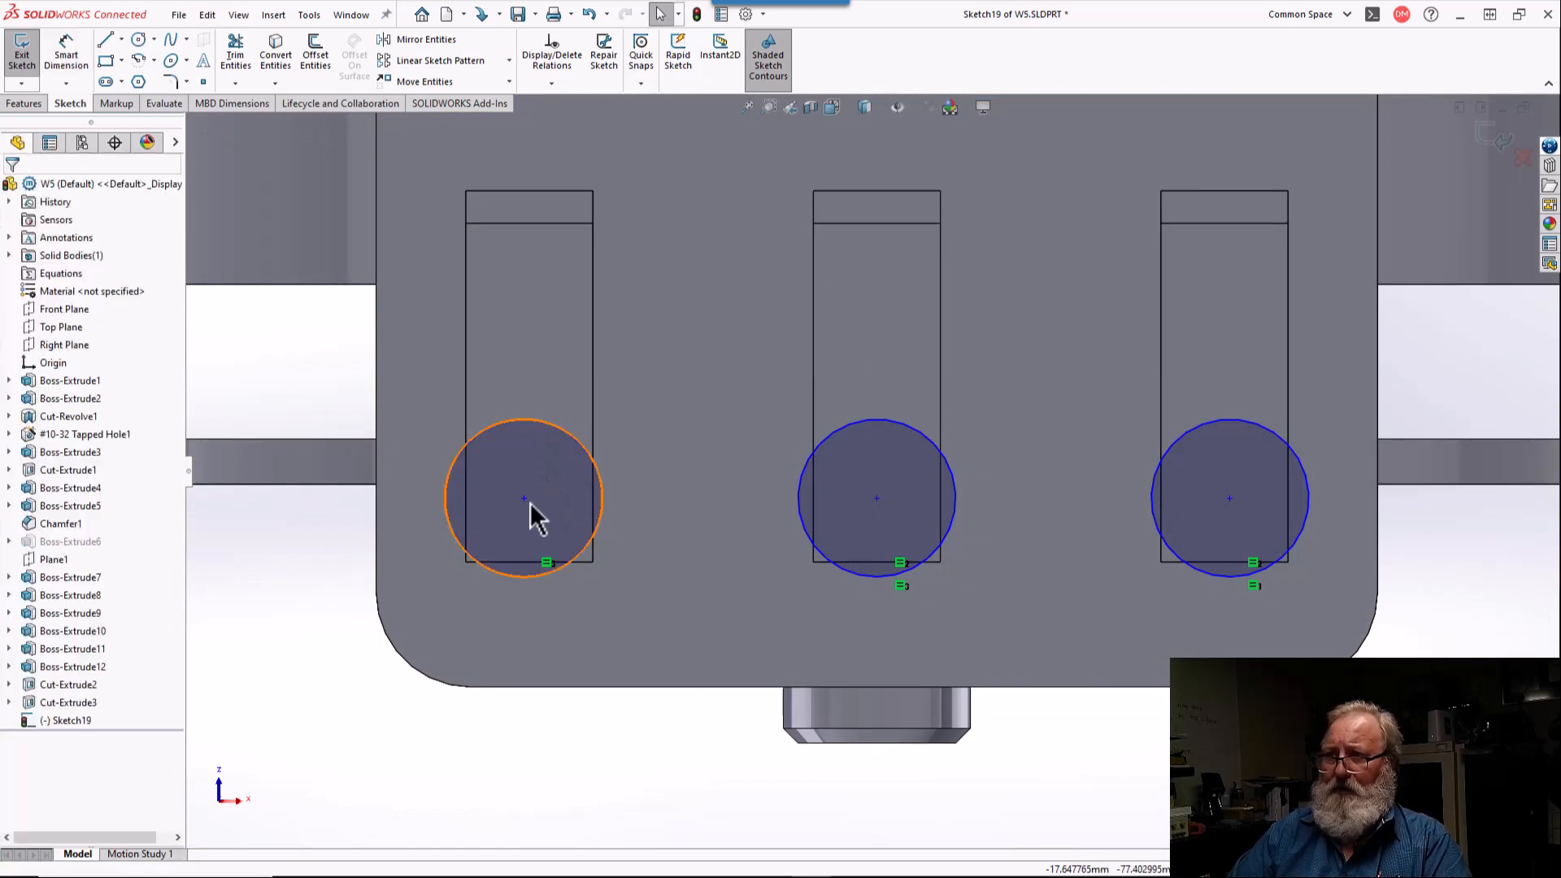
pyautogui.click(524, 499)
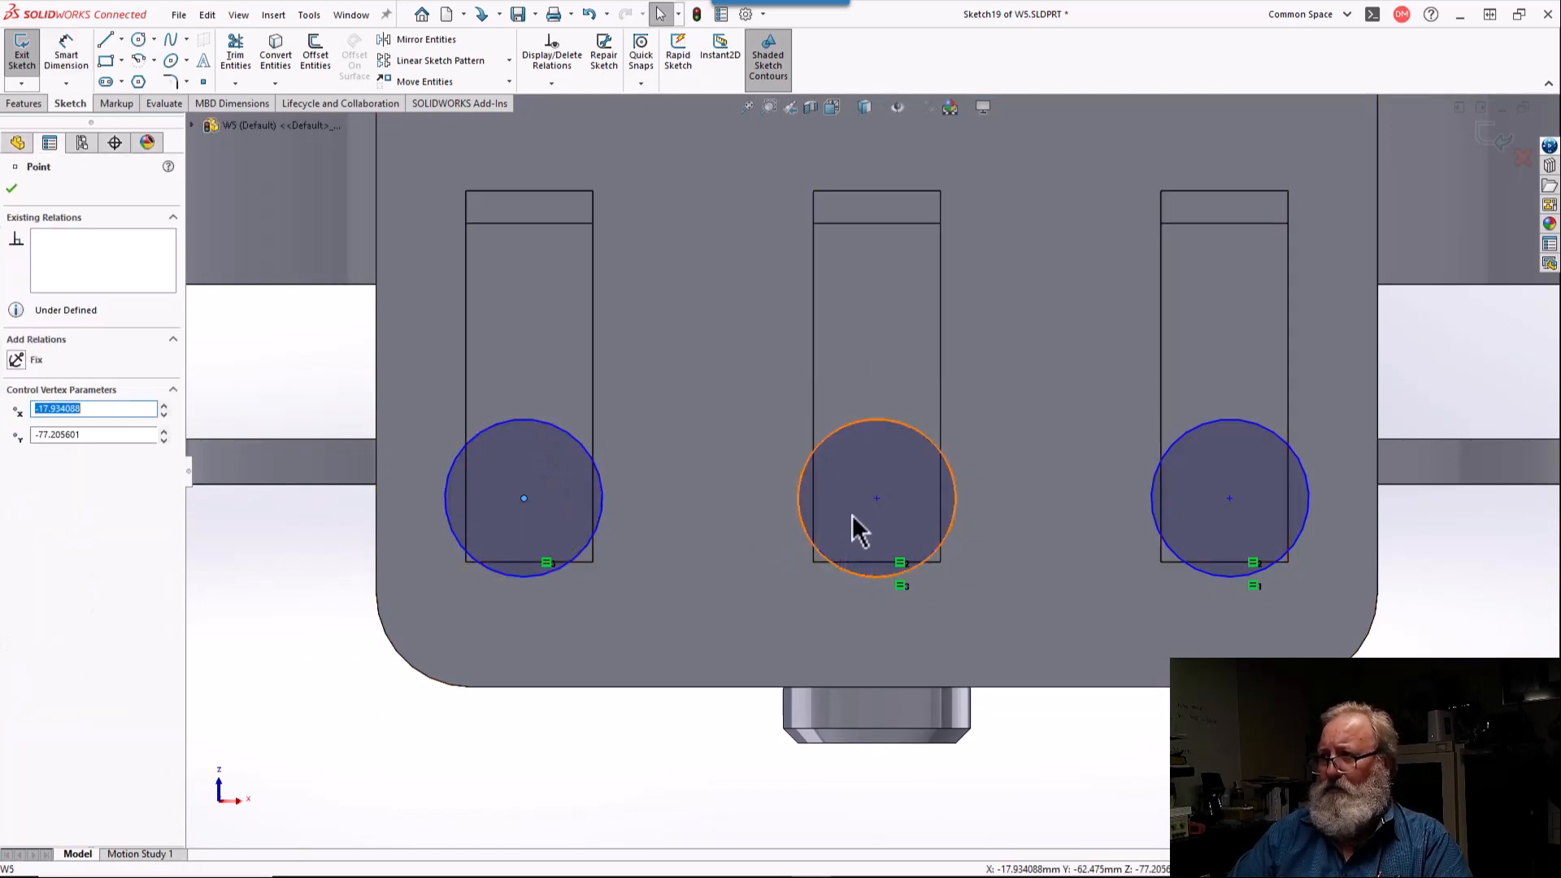
pyautogui.keyDown('ctrl'); pyautogui.click(877, 499); pyautogui.keyUp('ctrl')
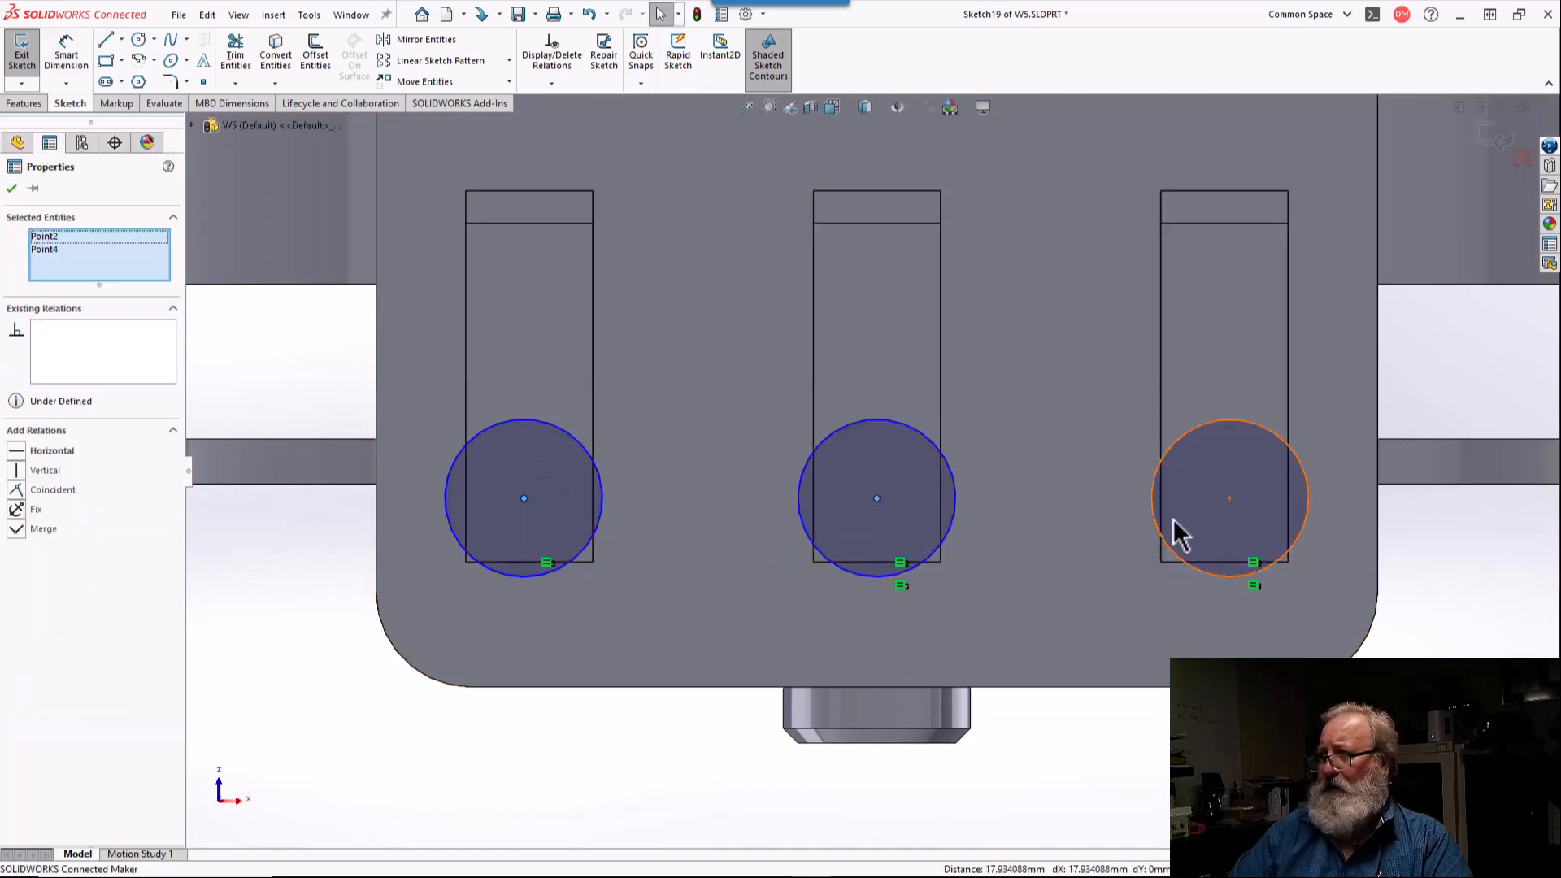
pyautogui.keyDown('ctrl'); pyautogui.click(1229, 498); pyautogui.keyUp('ctrl')
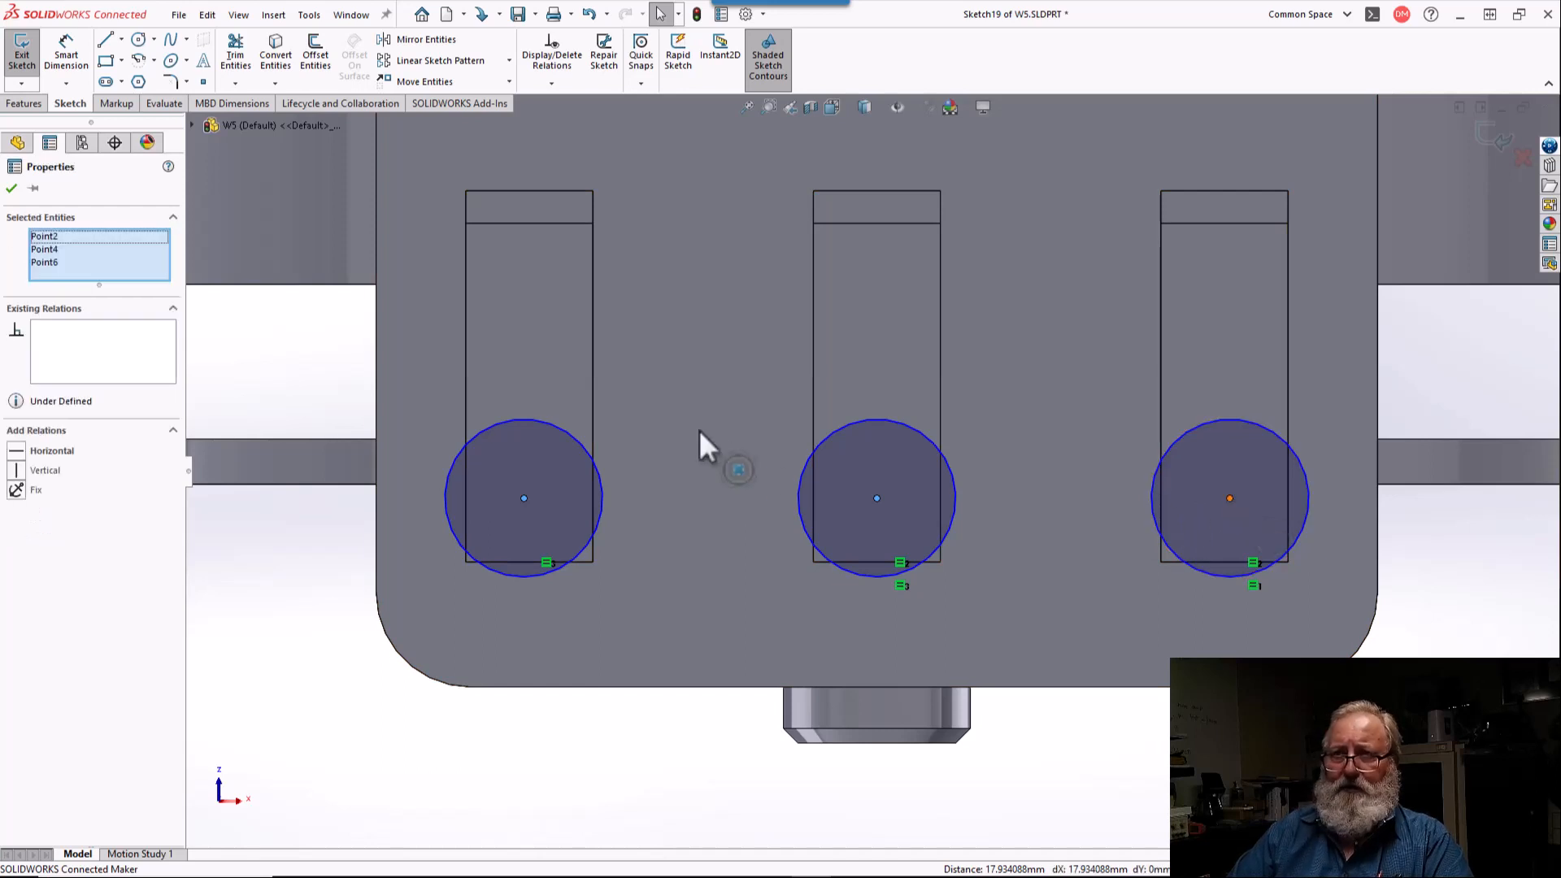
pyautogui.click(17, 452)
pyautogui.click(334, 516)
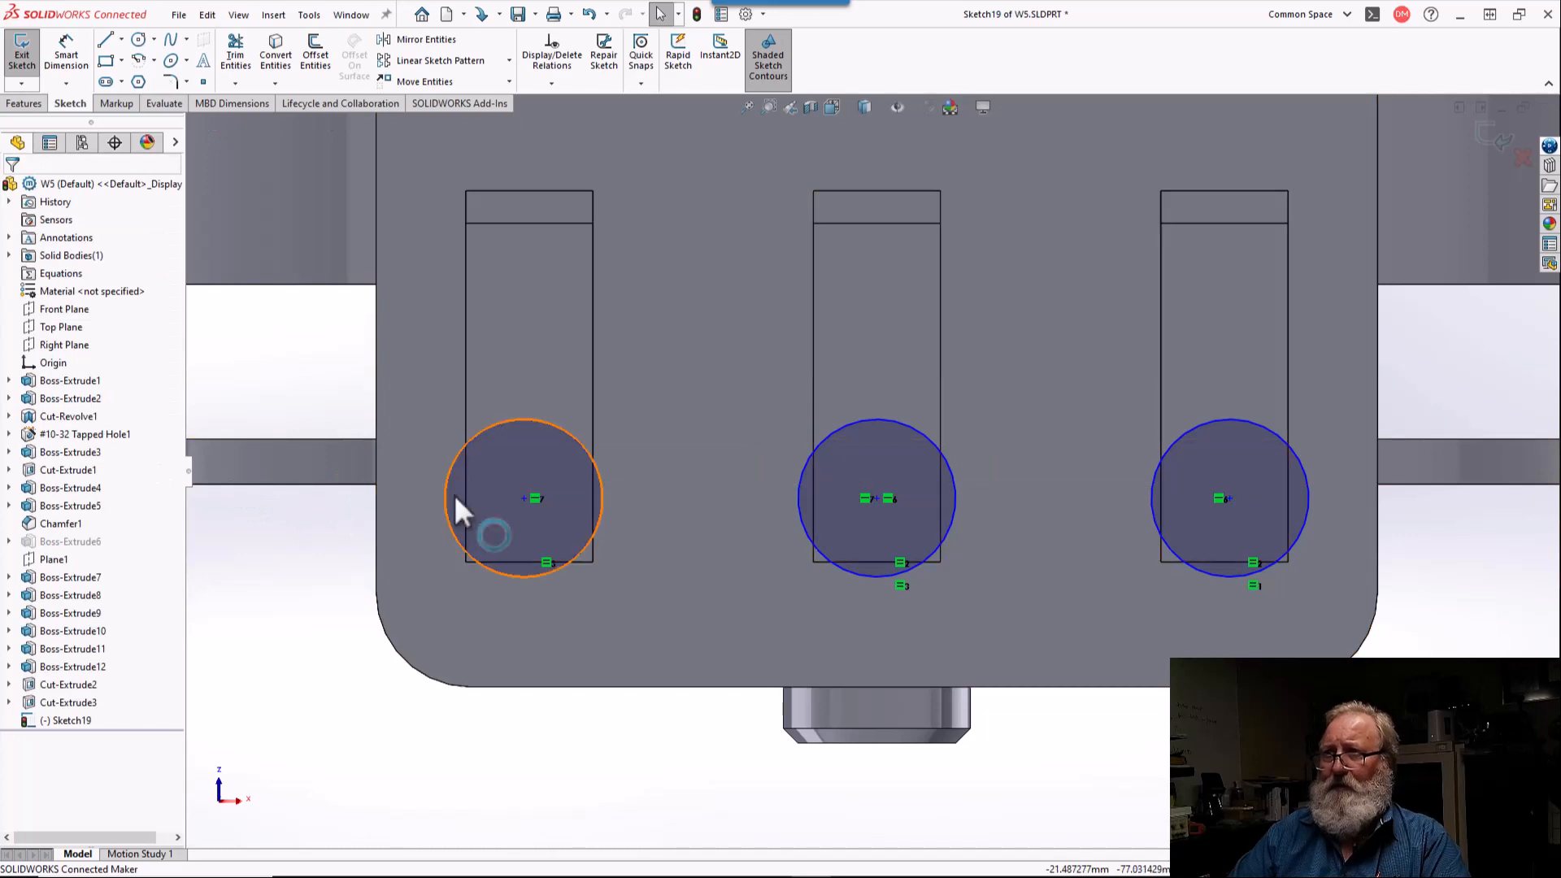
# Step: Place a sketch point at the midpoint of the lower edge of each of the three vertical slots
pyautogui.click(204, 83)
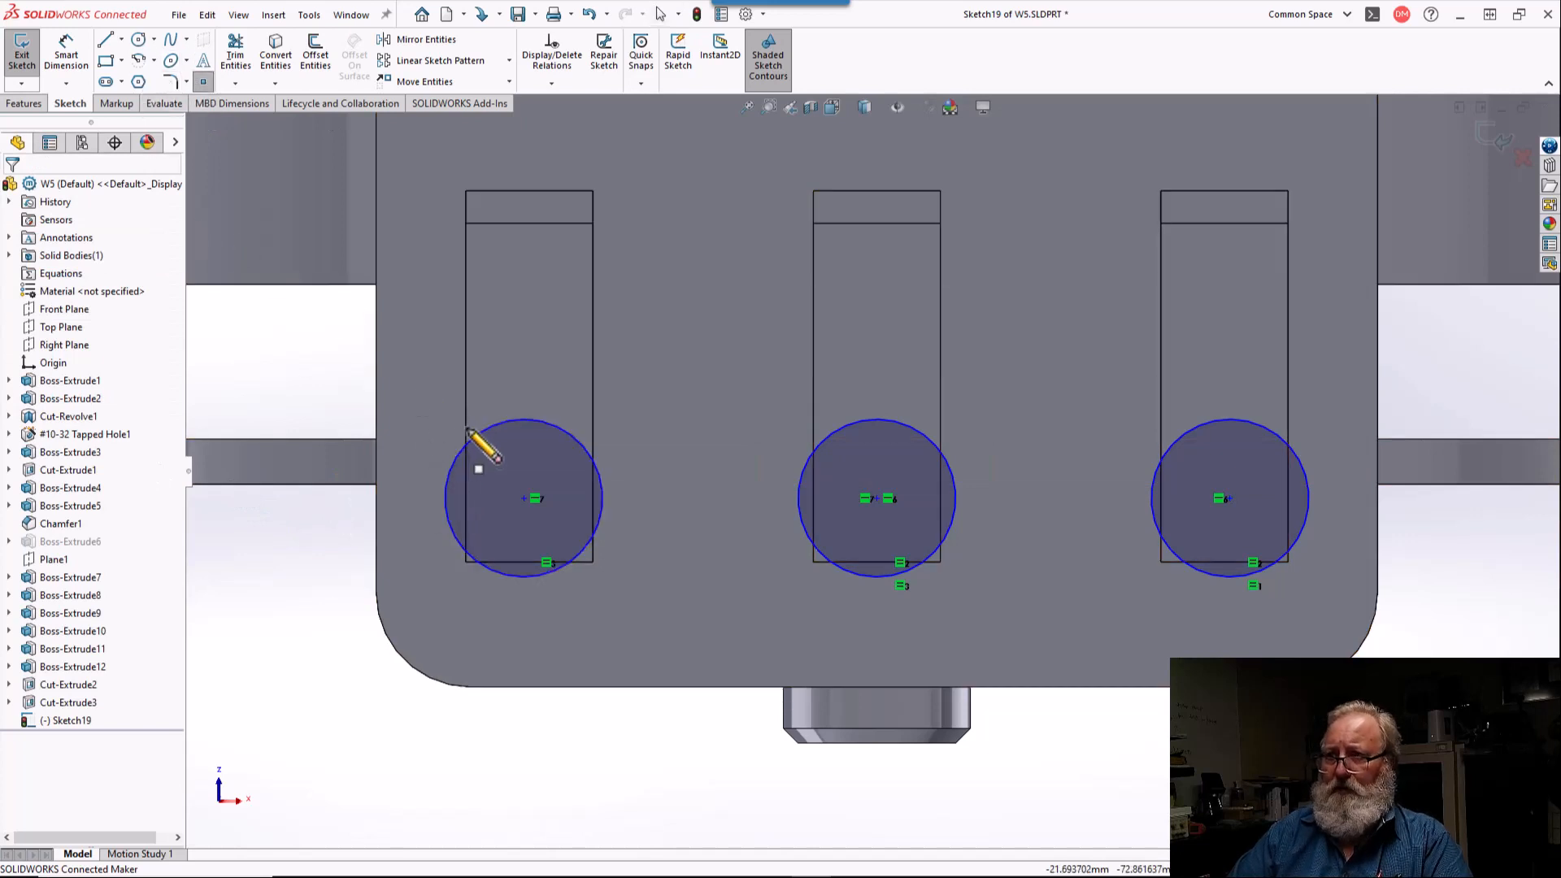
pyautogui.click(529, 562)
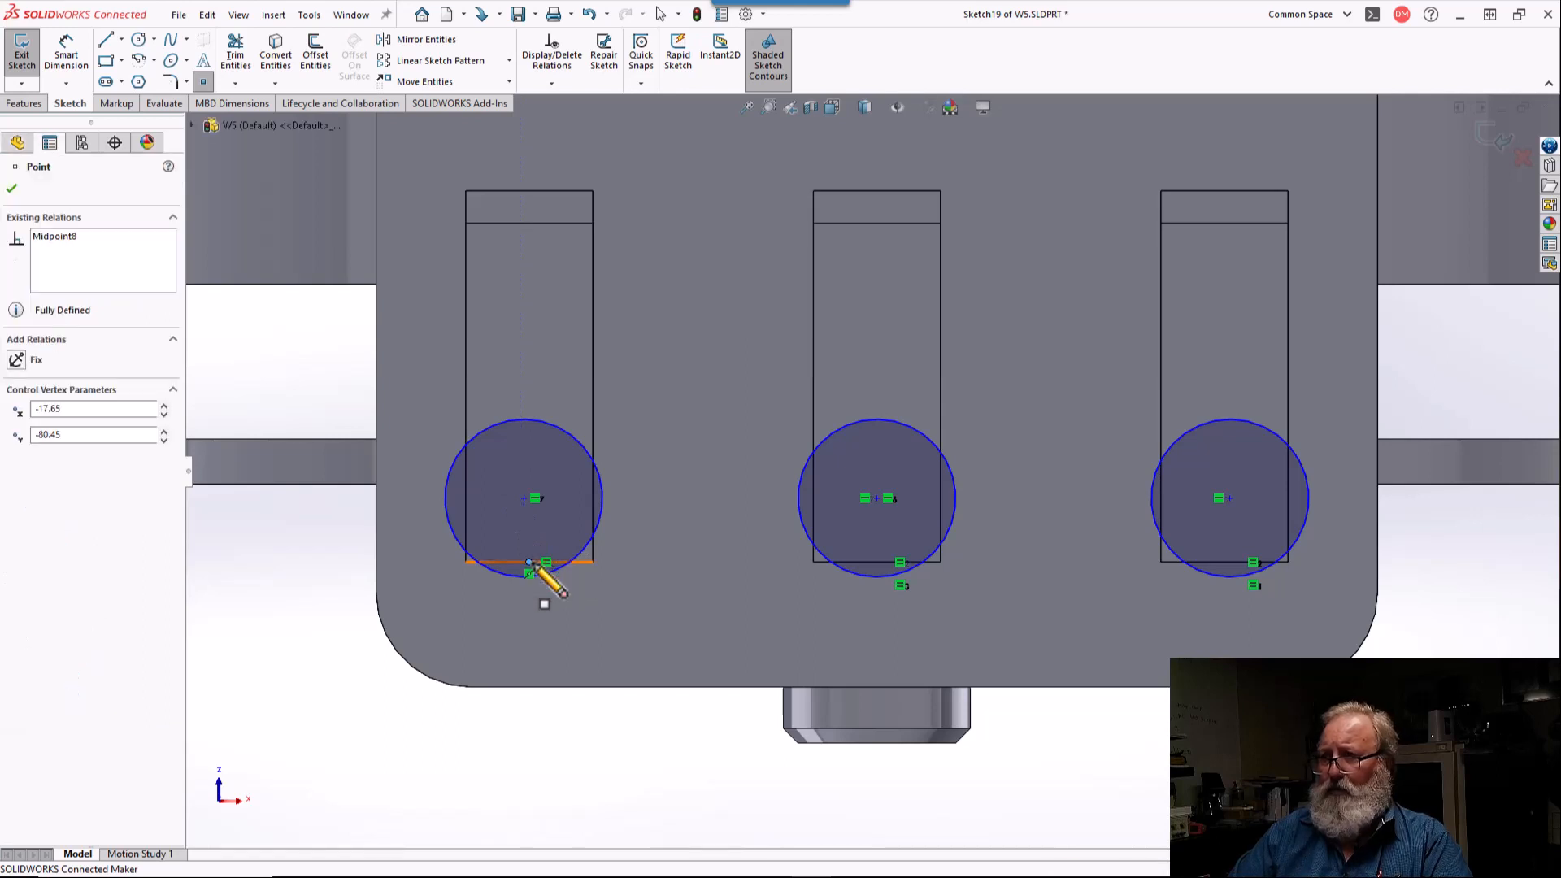
pyautogui.click(877, 562)
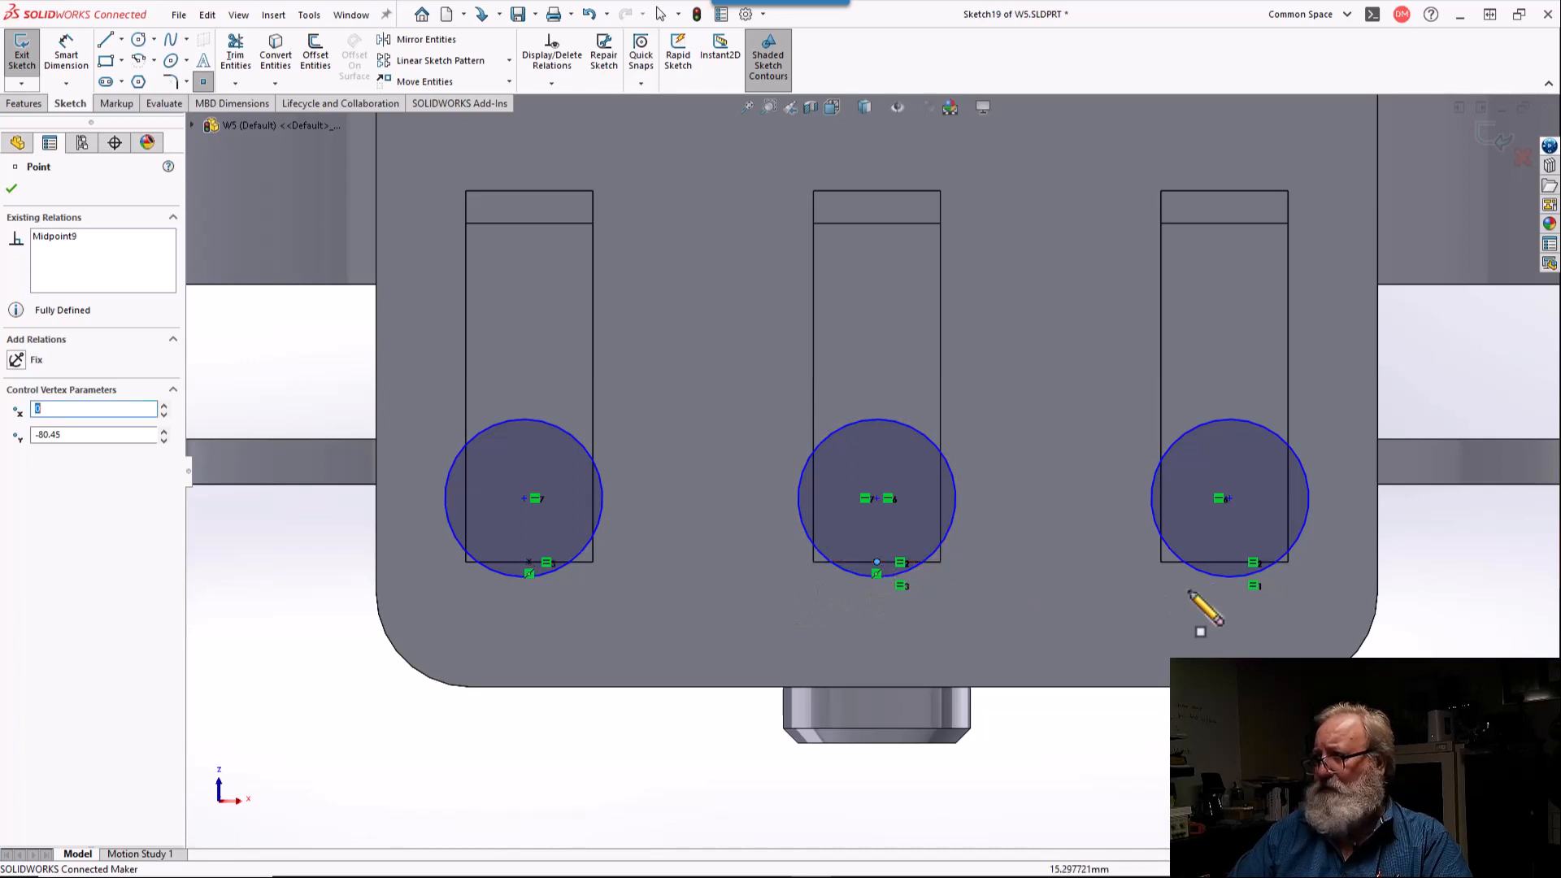
pyautogui.click(1223, 562)
pyautogui.press('Escape')
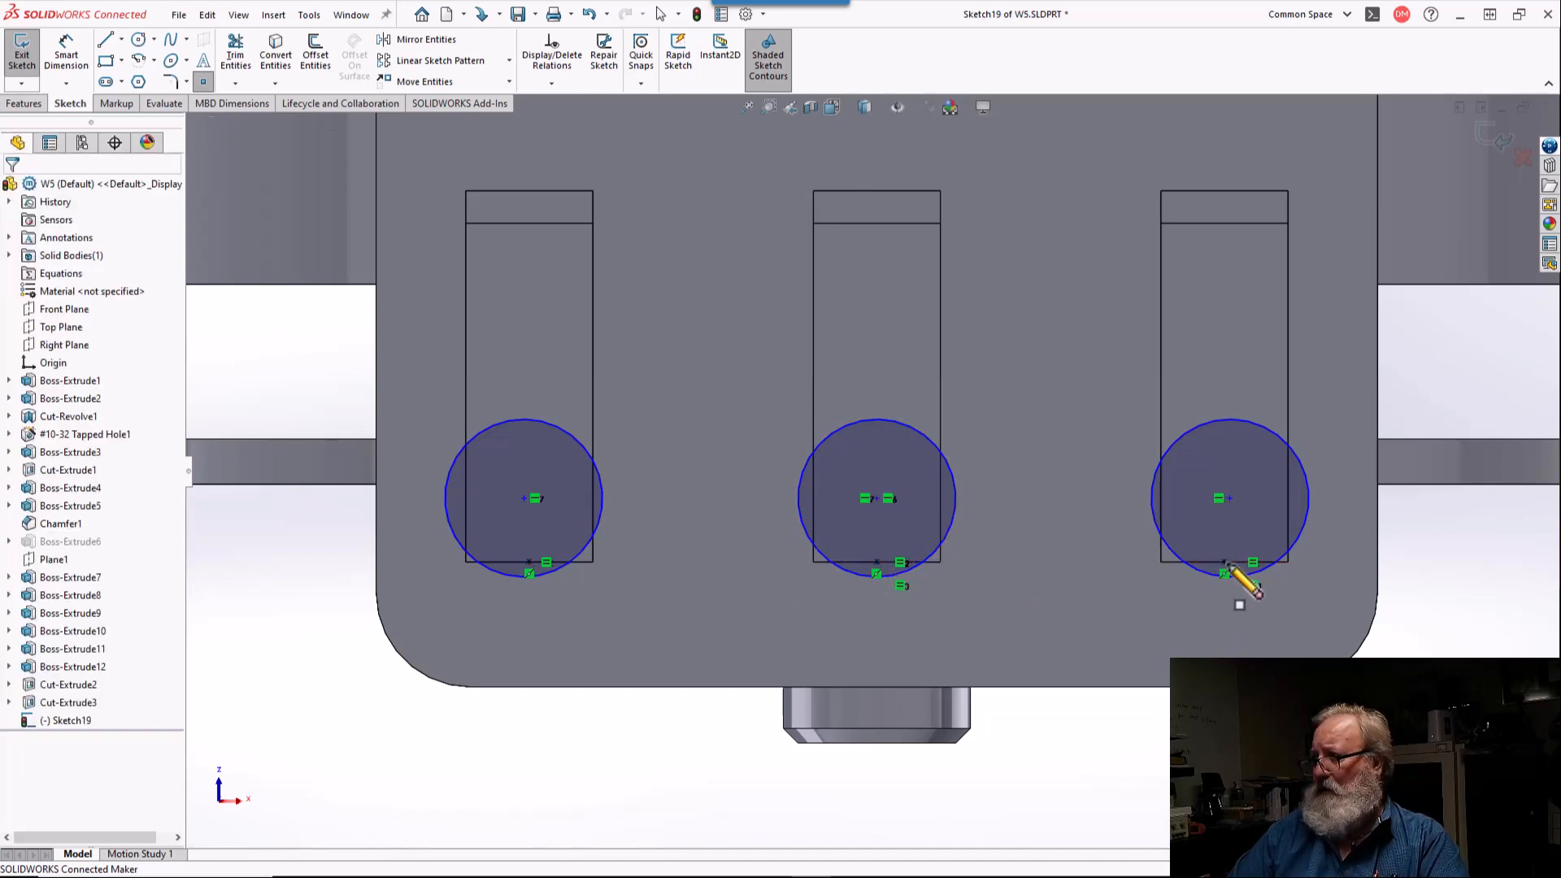
# Step: Add a Vertical relation between each of the three lower circles' centers and the midpoint sketch point on its slot's lower edge
pyautogui.click(1230, 498)
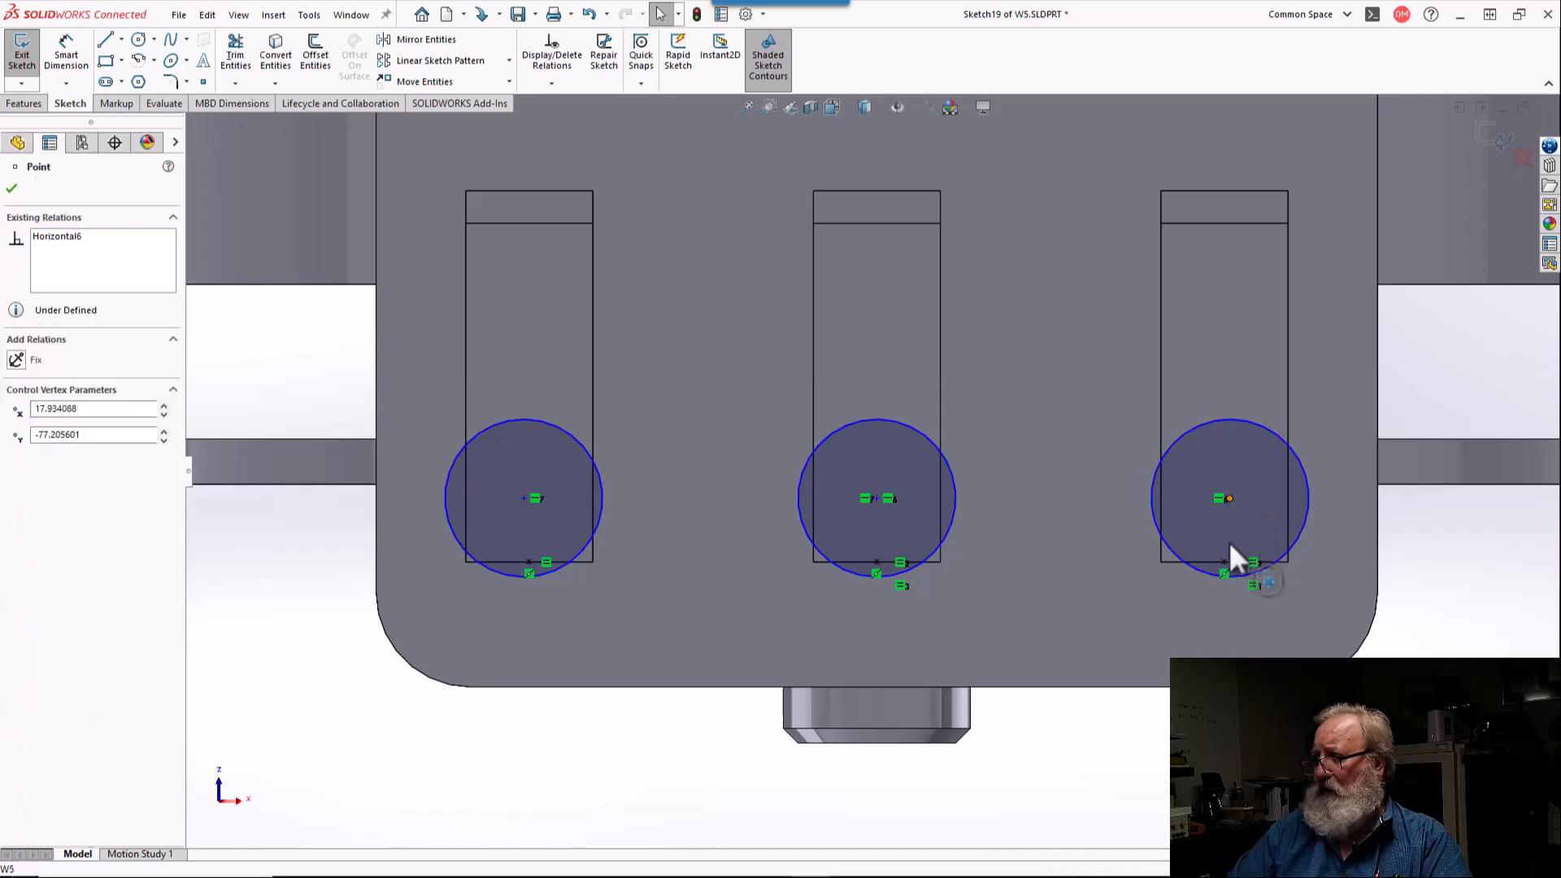
pyautogui.keyDown('ctrl'); pyautogui.click(1224, 562); pyautogui.keyUp('ctrl')
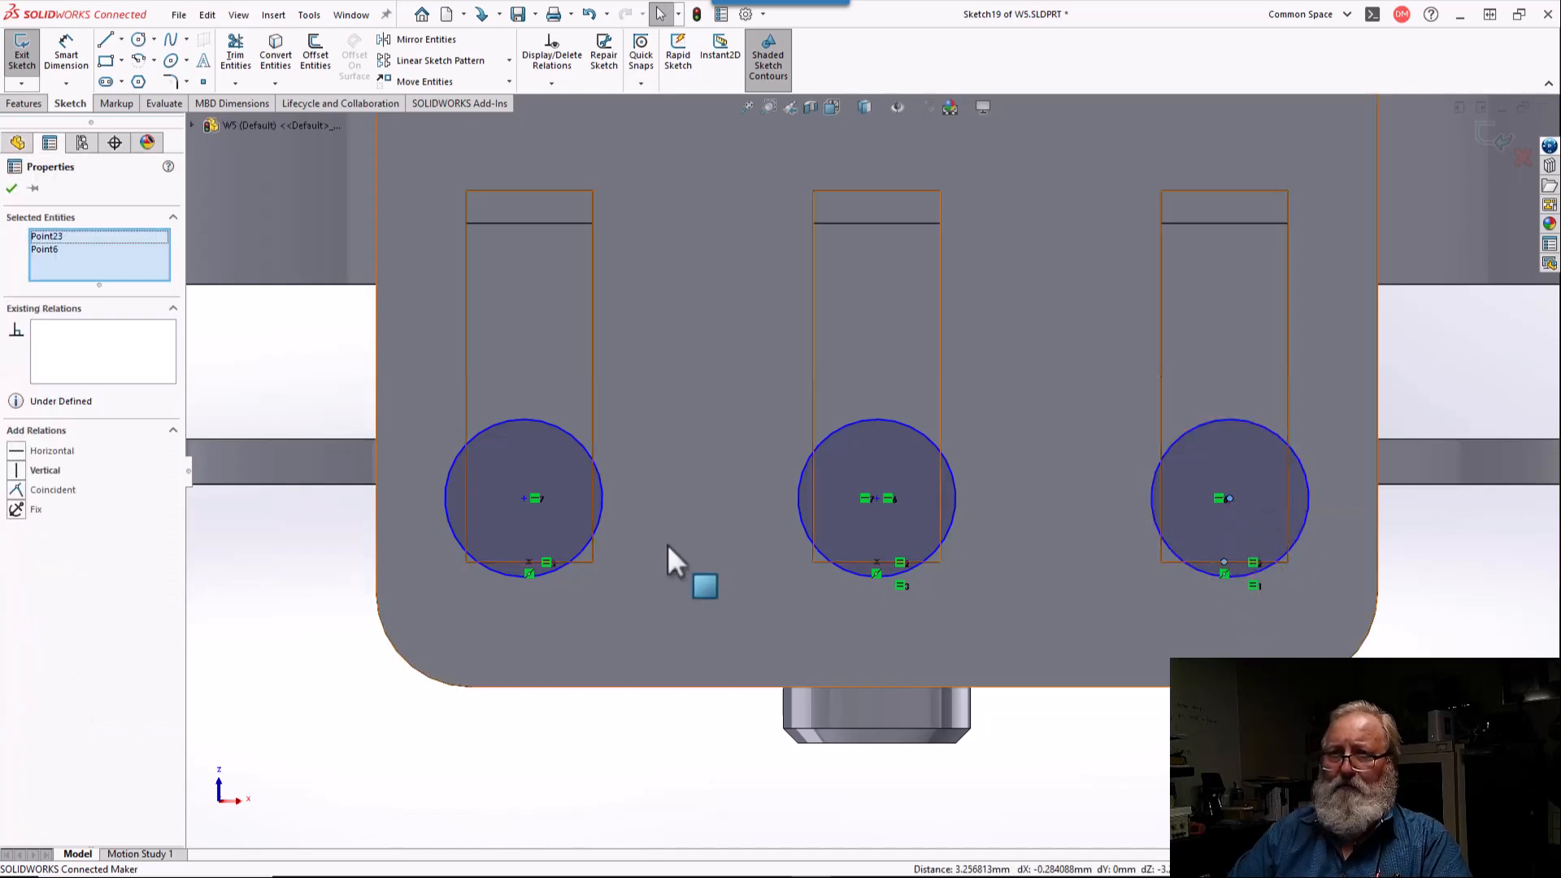
pyautogui.click(16, 471)
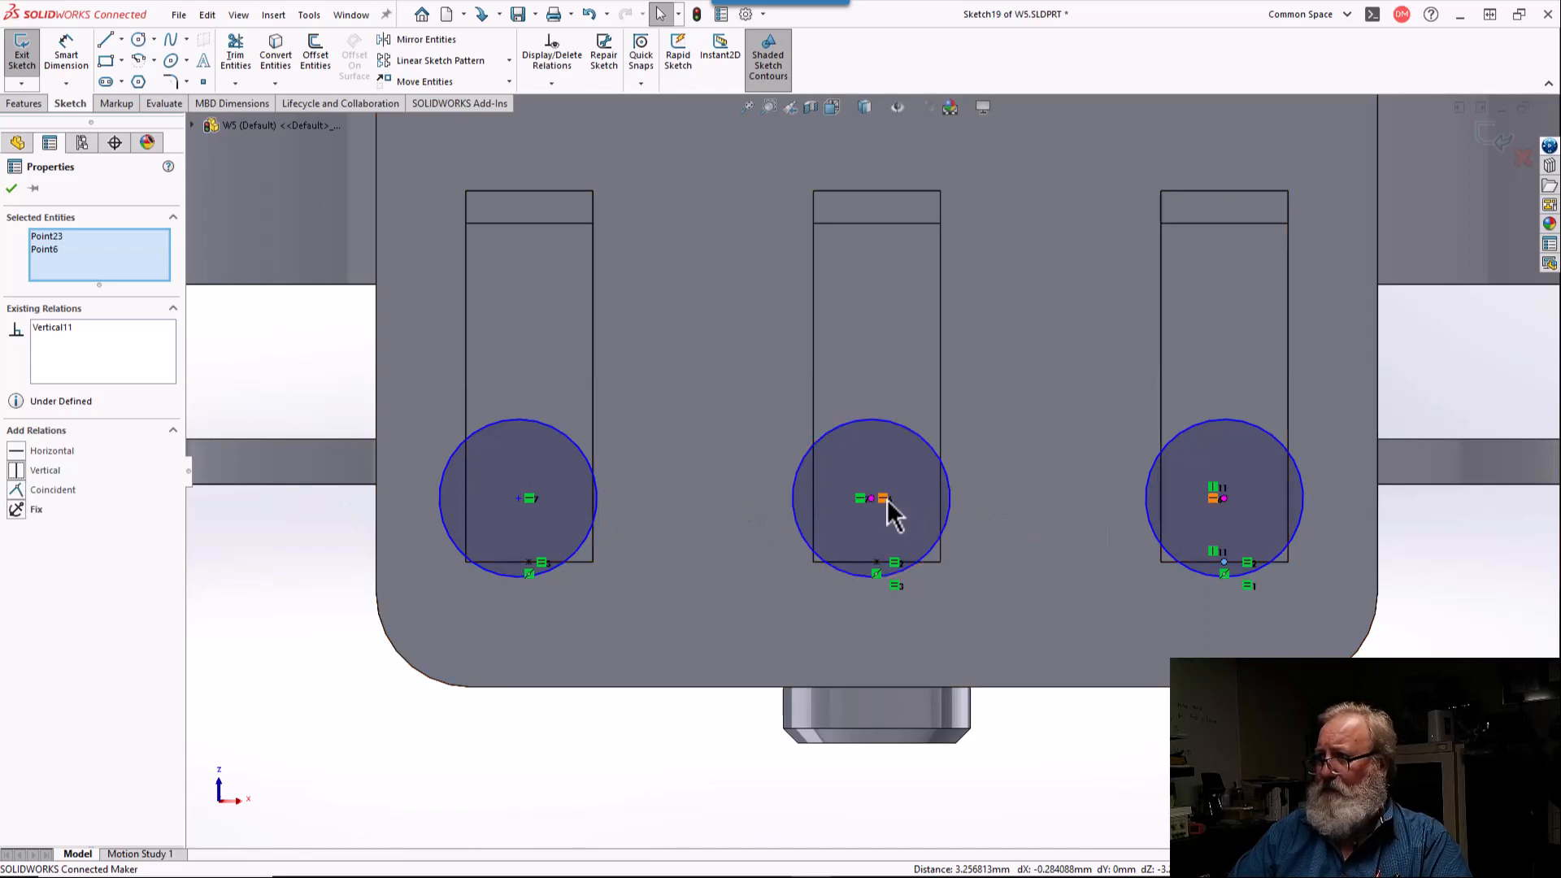
pyautogui.click(878, 561)
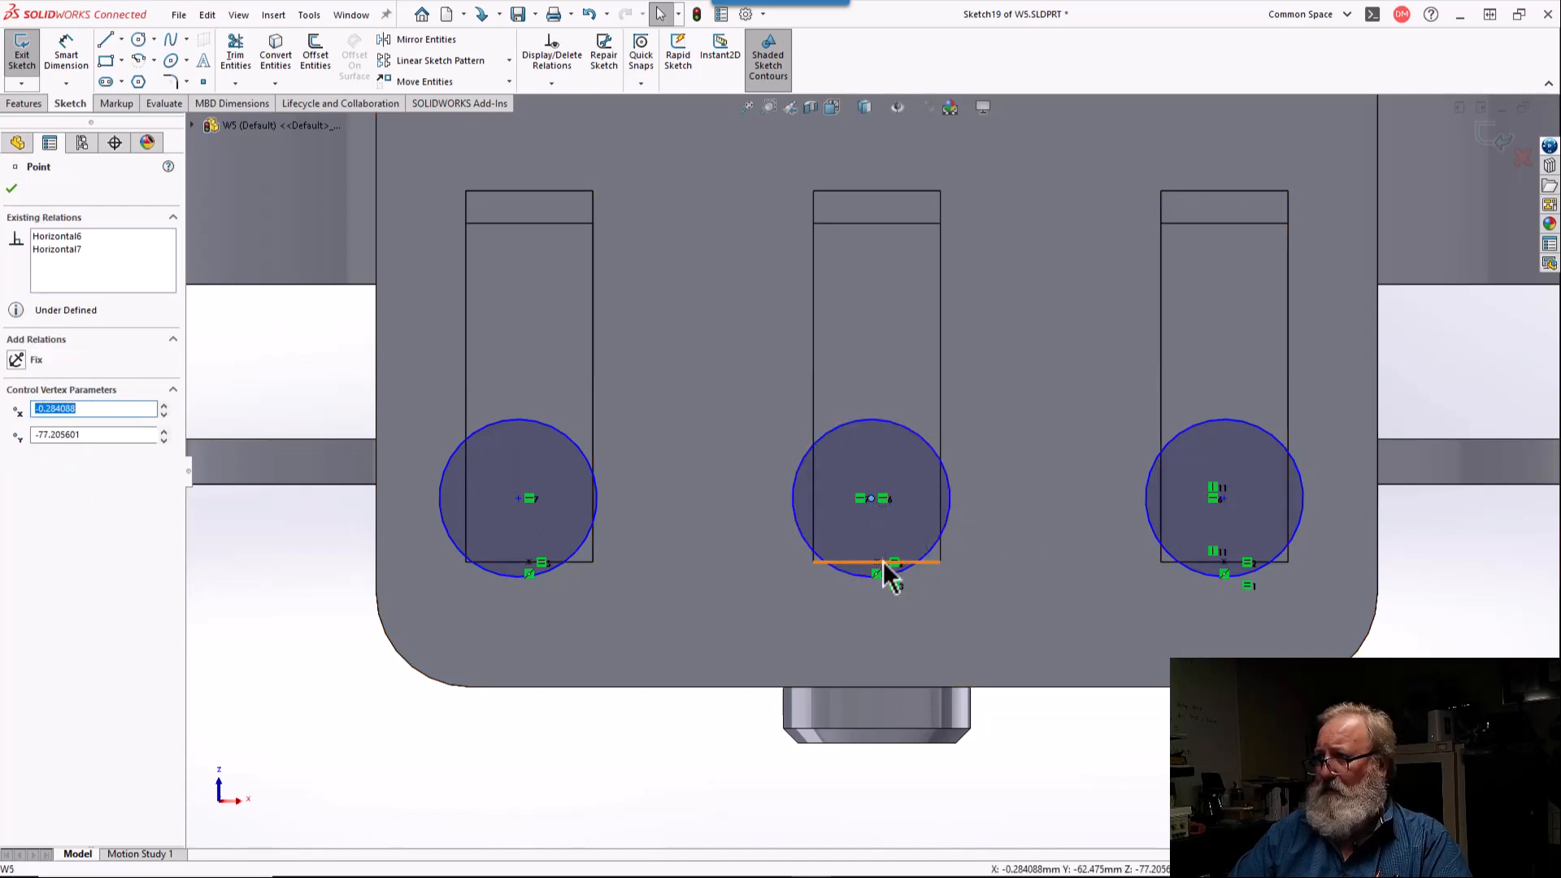
pyautogui.keyDown('ctrl'); pyautogui.click(879, 564); pyautogui.keyUp('ctrl')
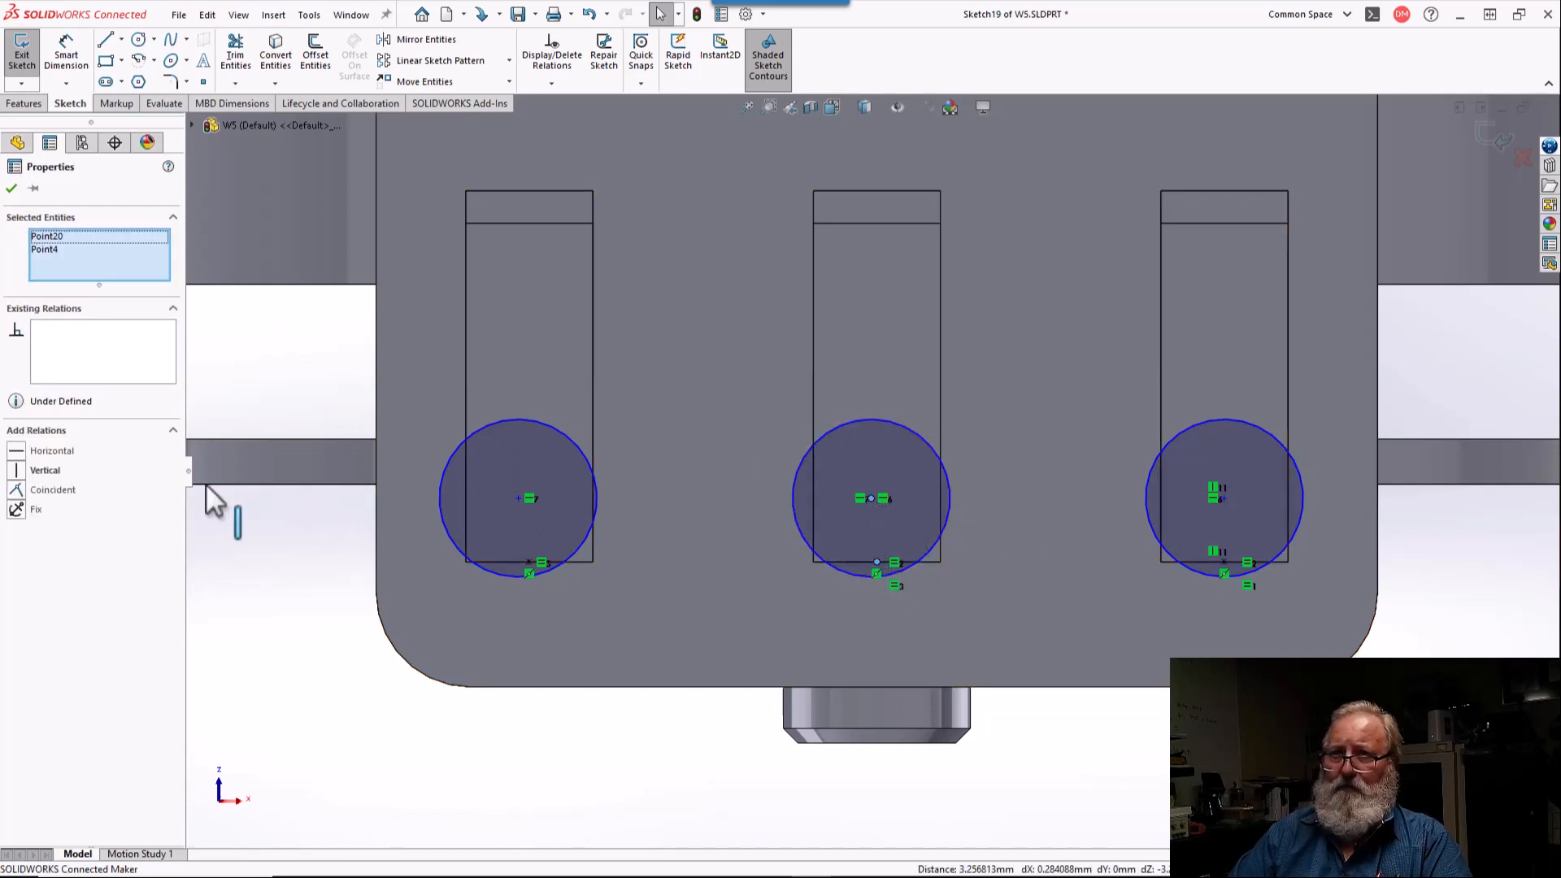
pyautogui.click(22, 472)
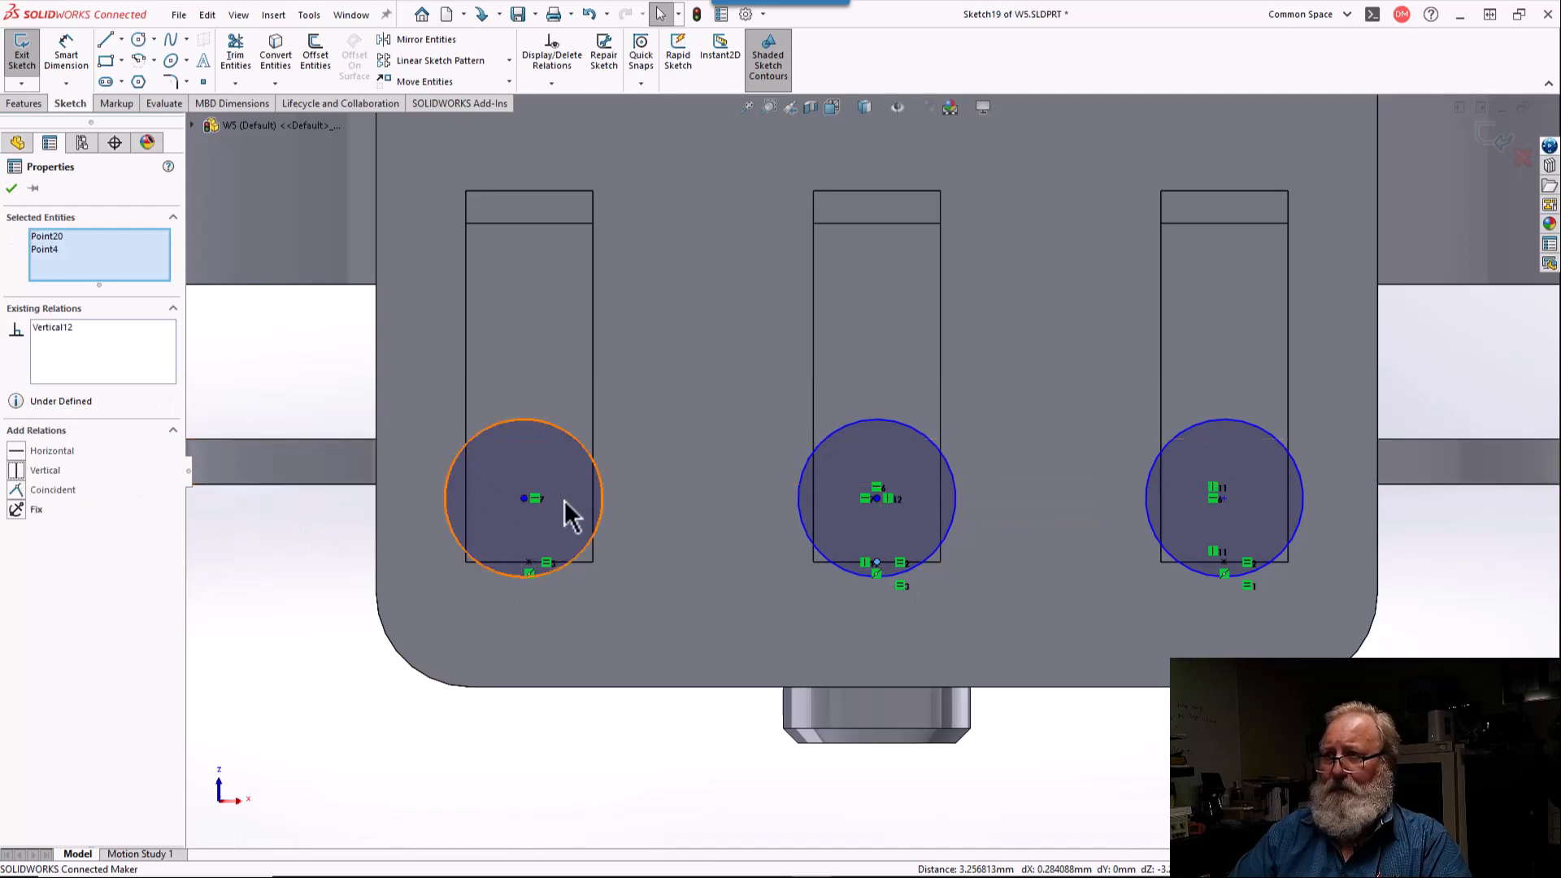
pyautogui.click(529, 562)
pyautogui.keyDown('ctrl'); pyautogui.click(531, 564); pyautogui.keyUp('ctrl')
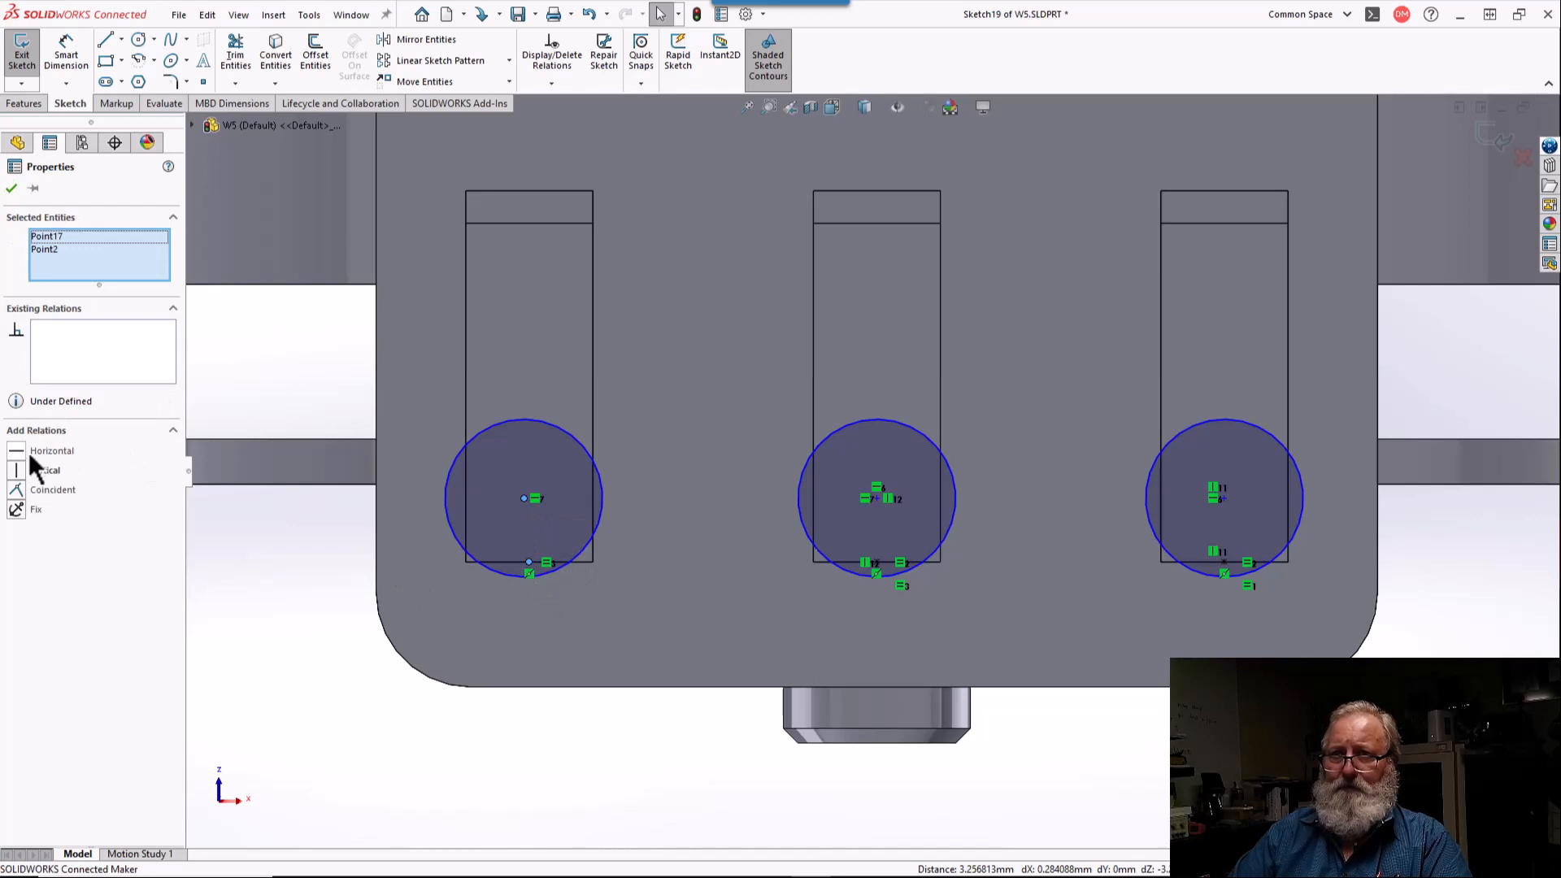
pyautogui.click(16, 470)
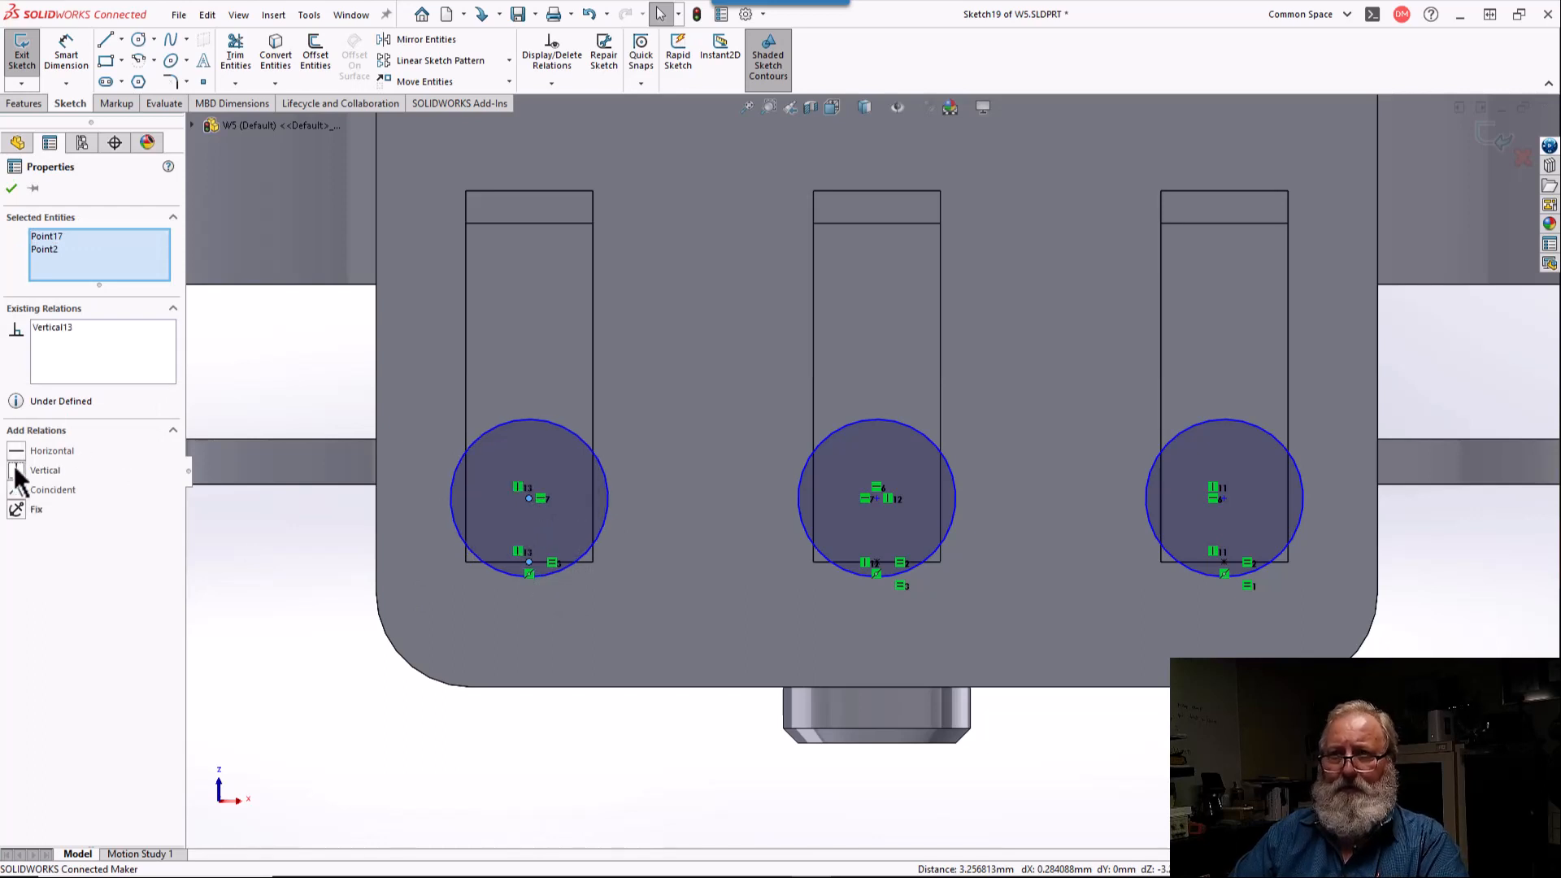
pyautogui.press('Escape')
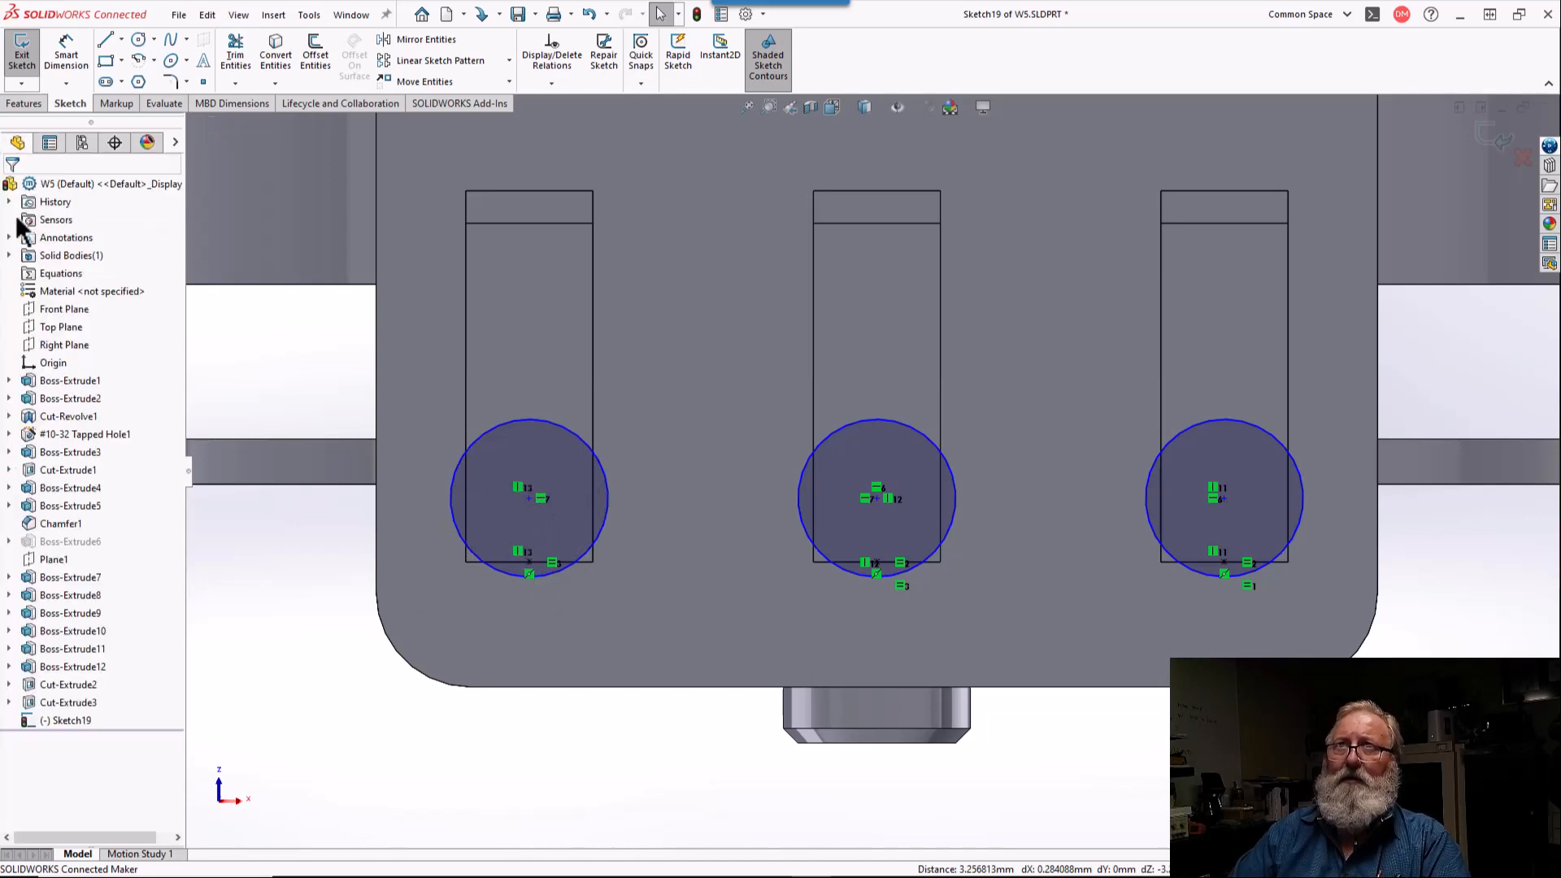
# Step: Dimension the left vertical slot's circle center at 5 mm above the midpoint sketch point on the slot's lower edge
pyautogui.click(66, 50)
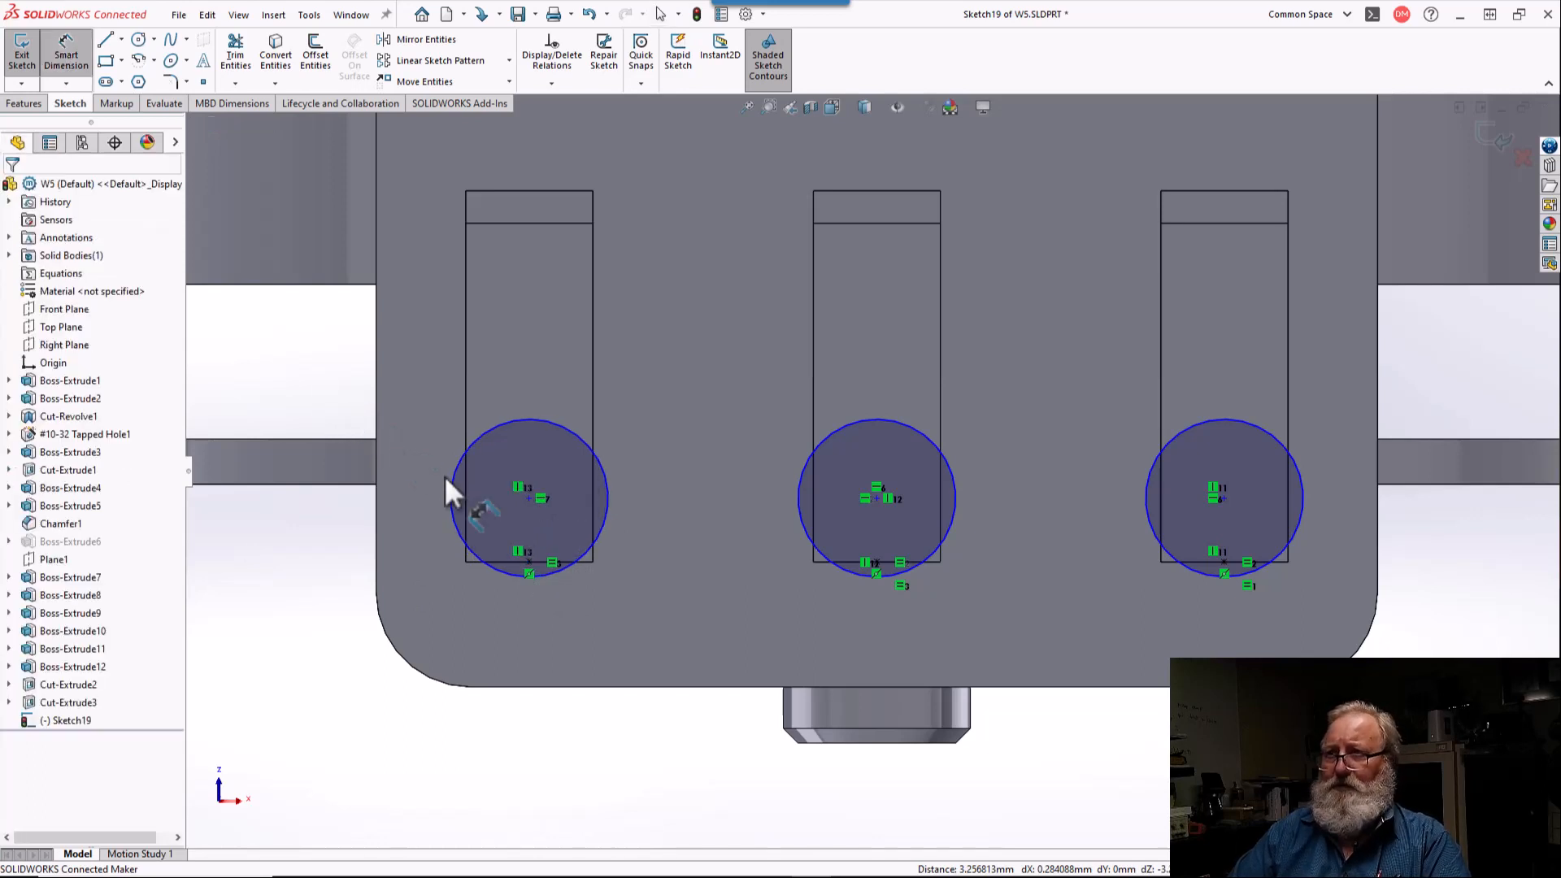
pyautogui.click(529, 498)
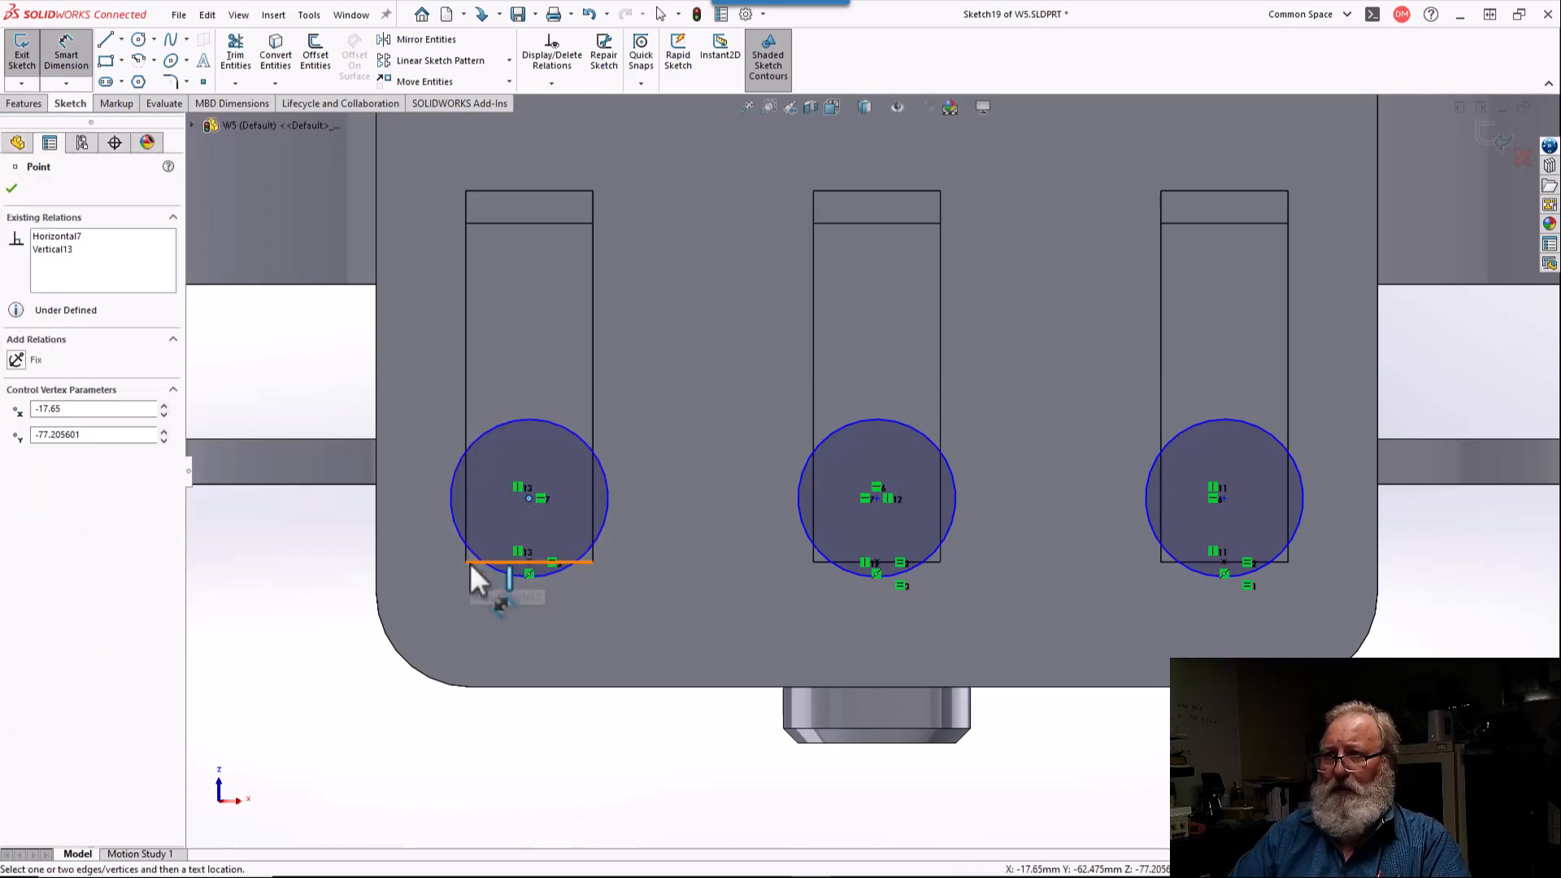
pyautogui.click(530, 562)
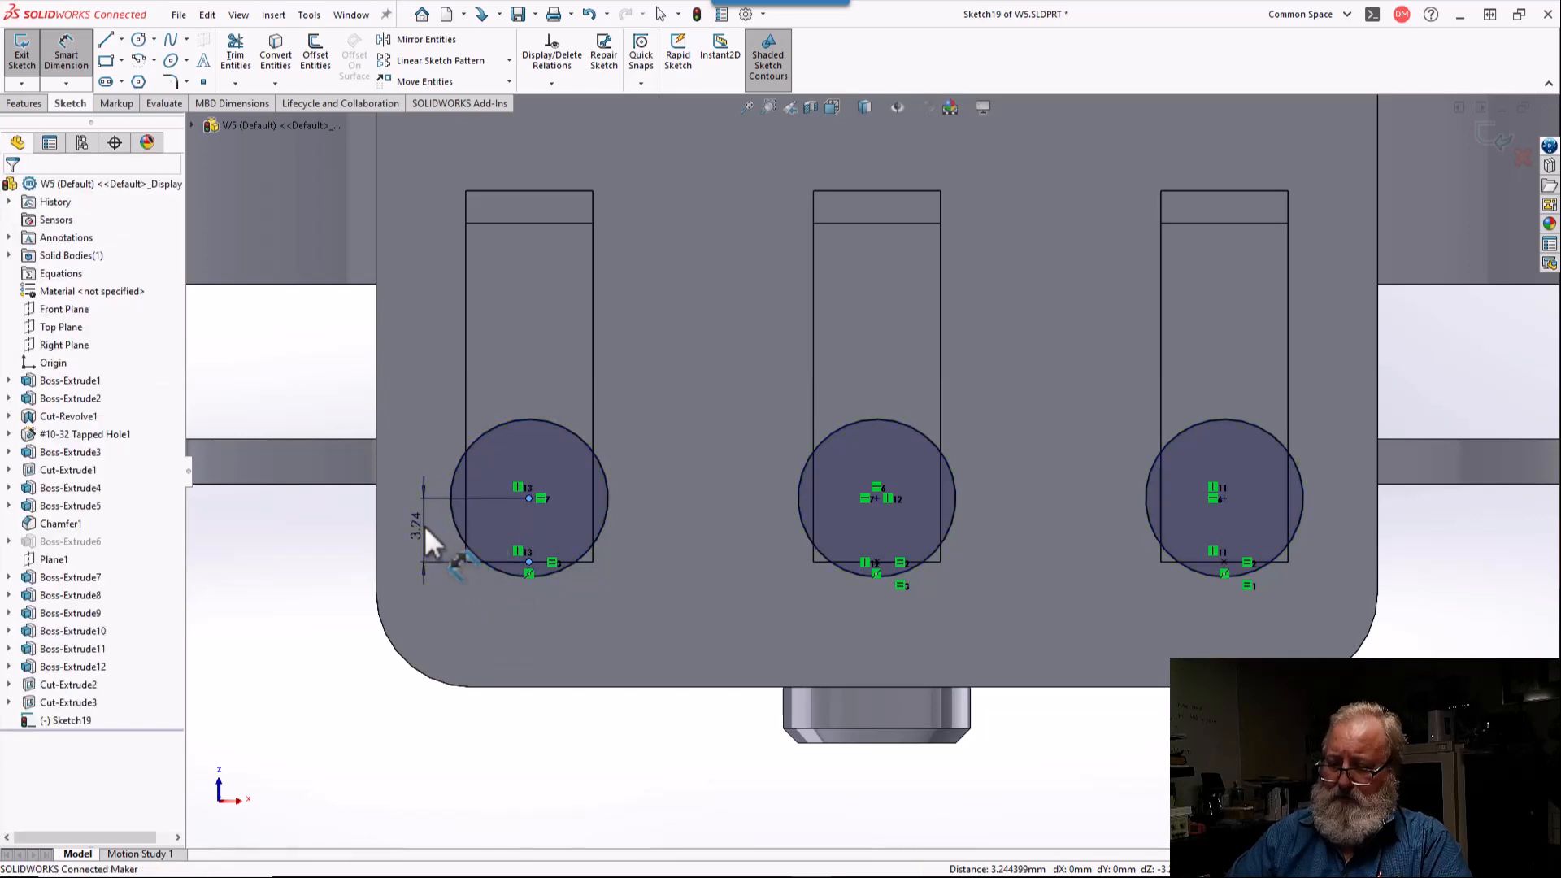
pyautogui.click(423, 524)
pyautogui.press('Return')
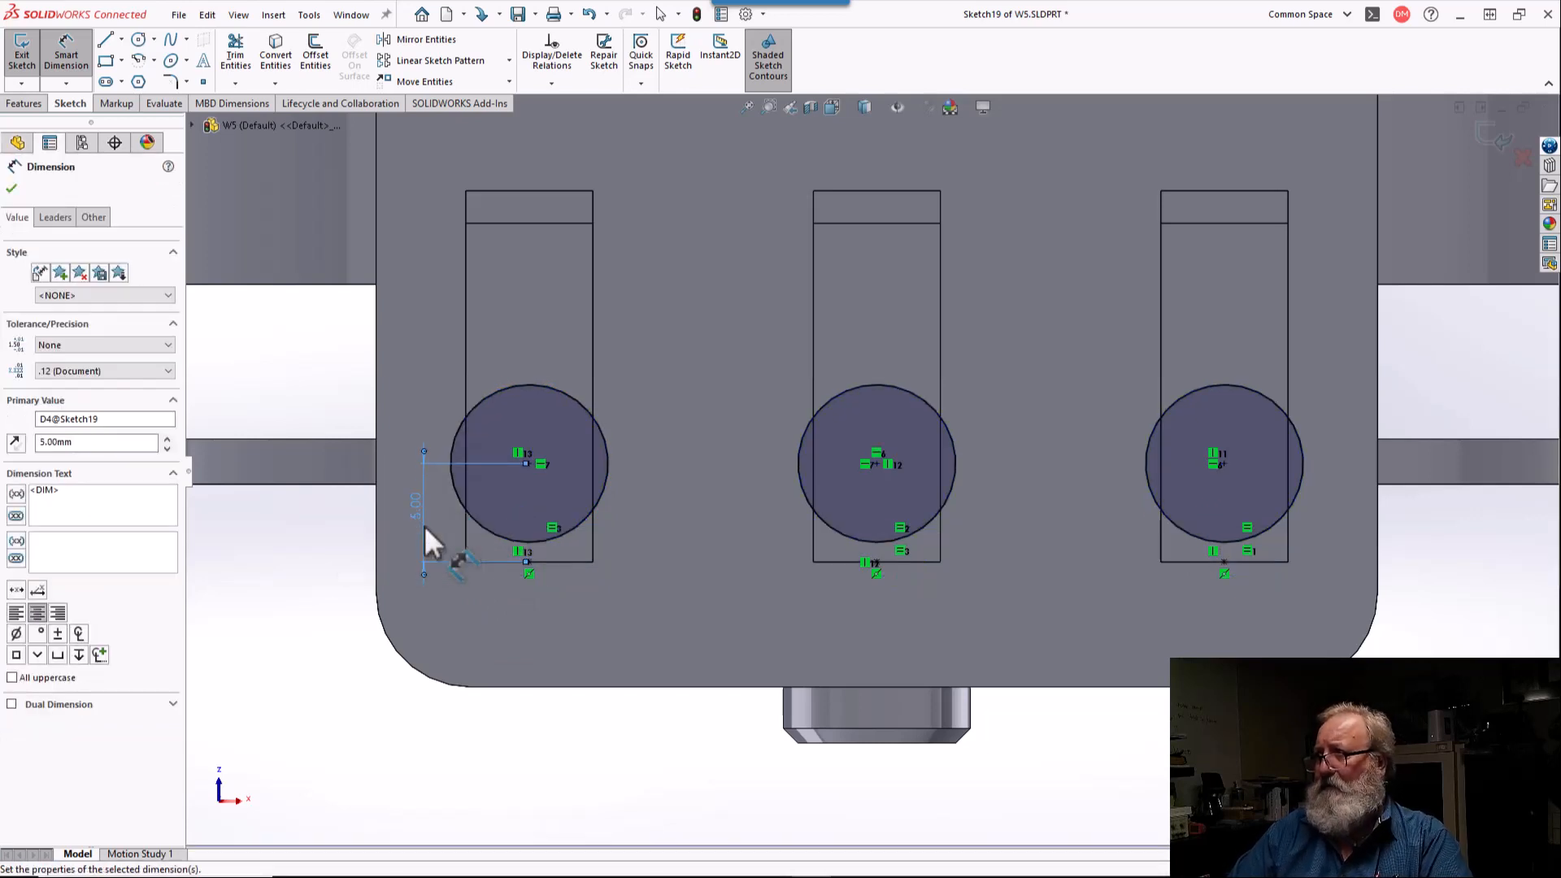
# Step: Extrude the five circles on the slotted plate as a 3.7 mm Blind boss merged with the body
pyautogui.scroll(4, 647, 588)
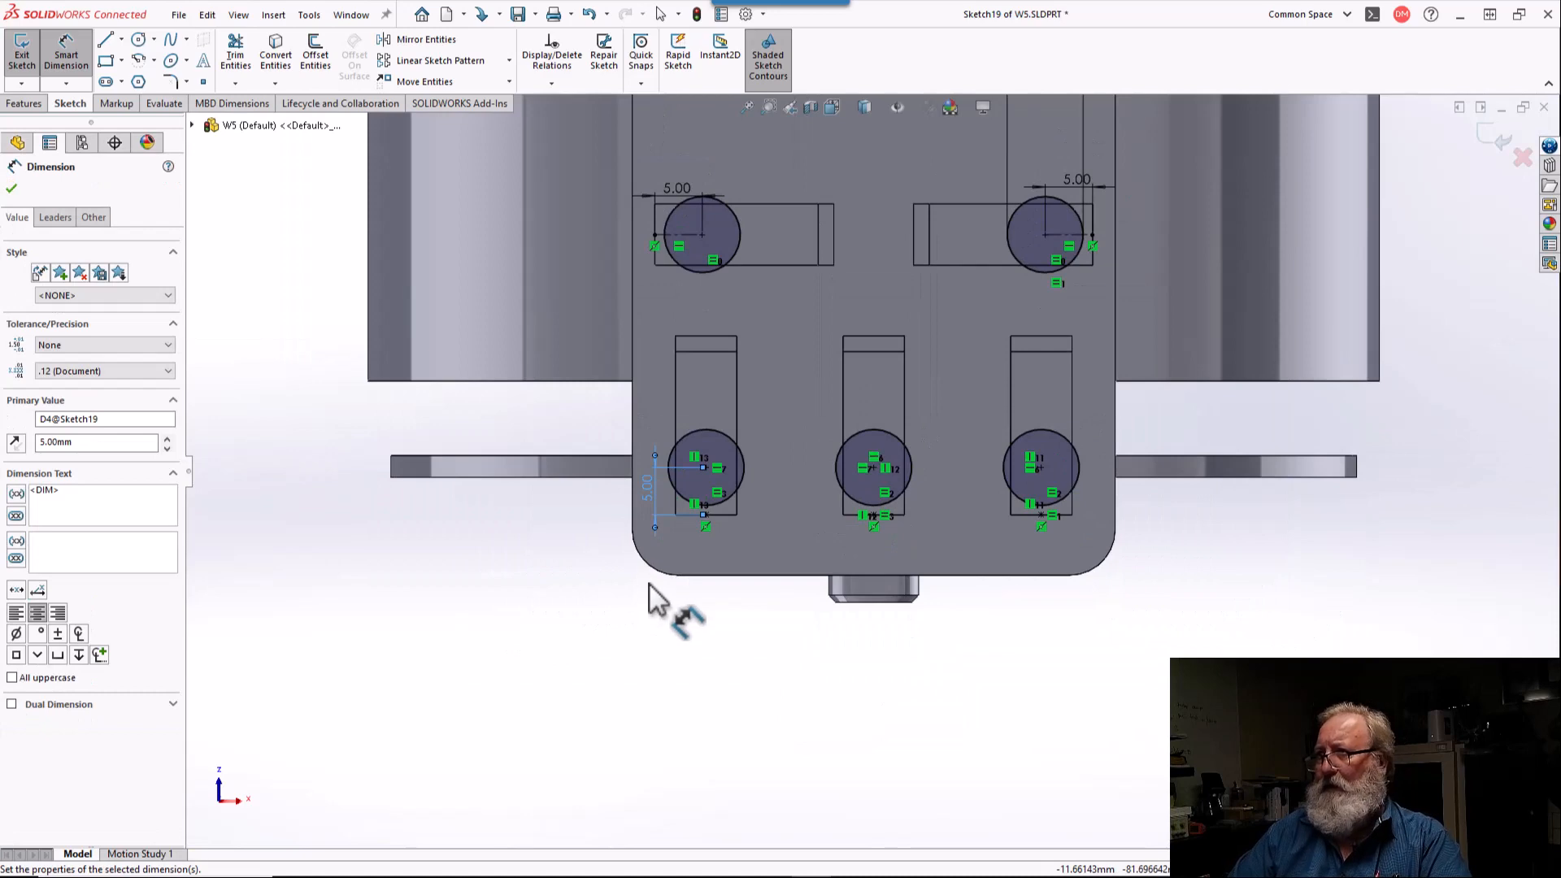
pyautogui.moveTo(649, 584)
pyautogui.mouseDown(button='middle')
pyautogui.moveTo(680, 227)
pyautogui.moveTo(627, 279)
pyautogui.mouseUp(button='middle')
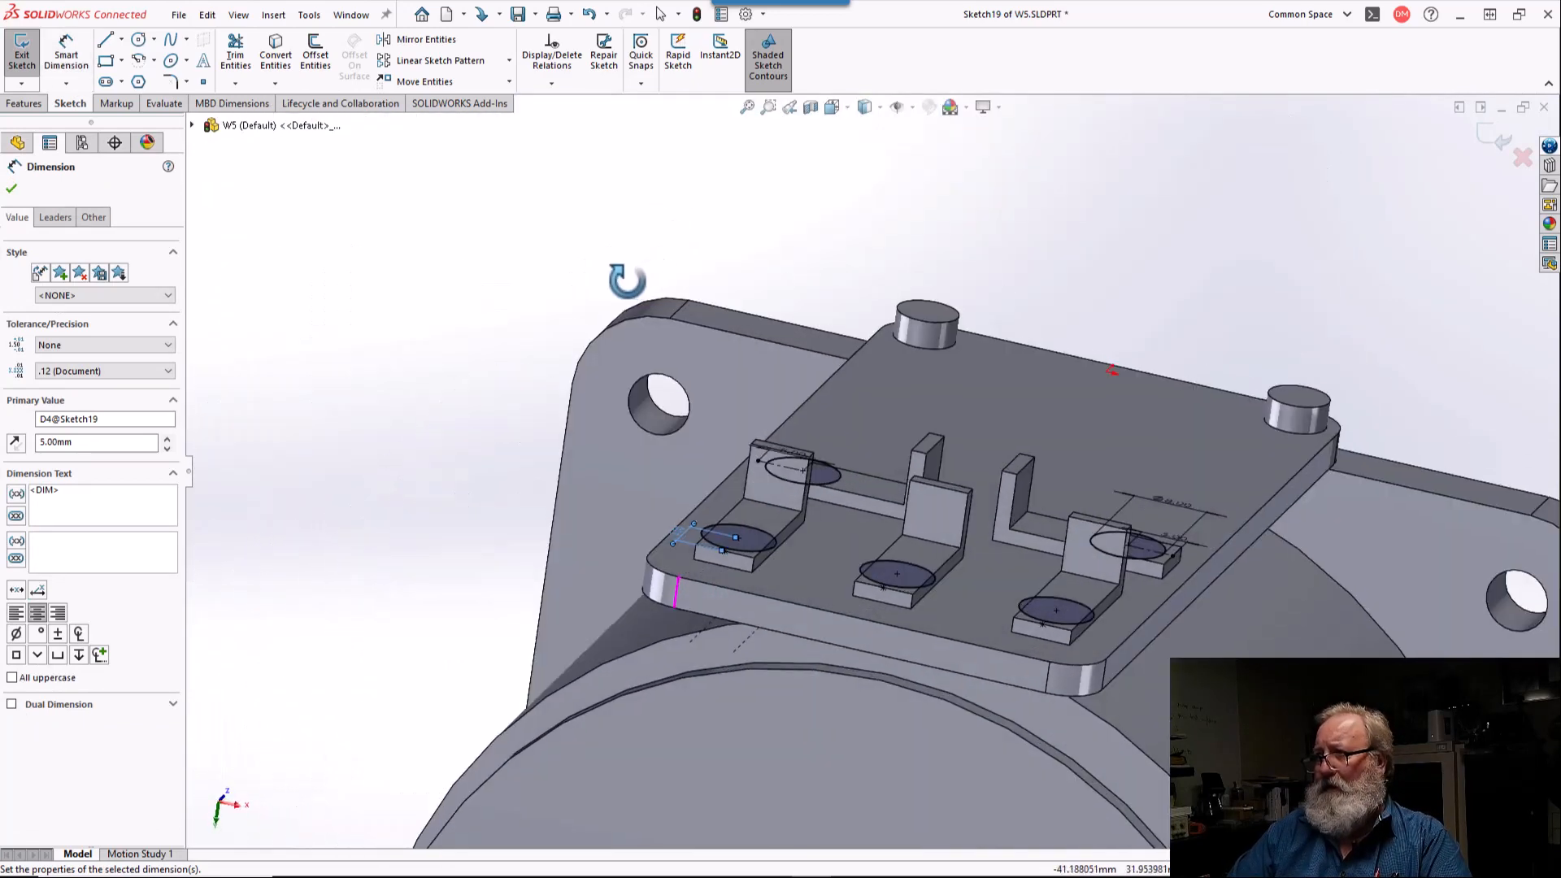
pyautogui.click(10, 190)
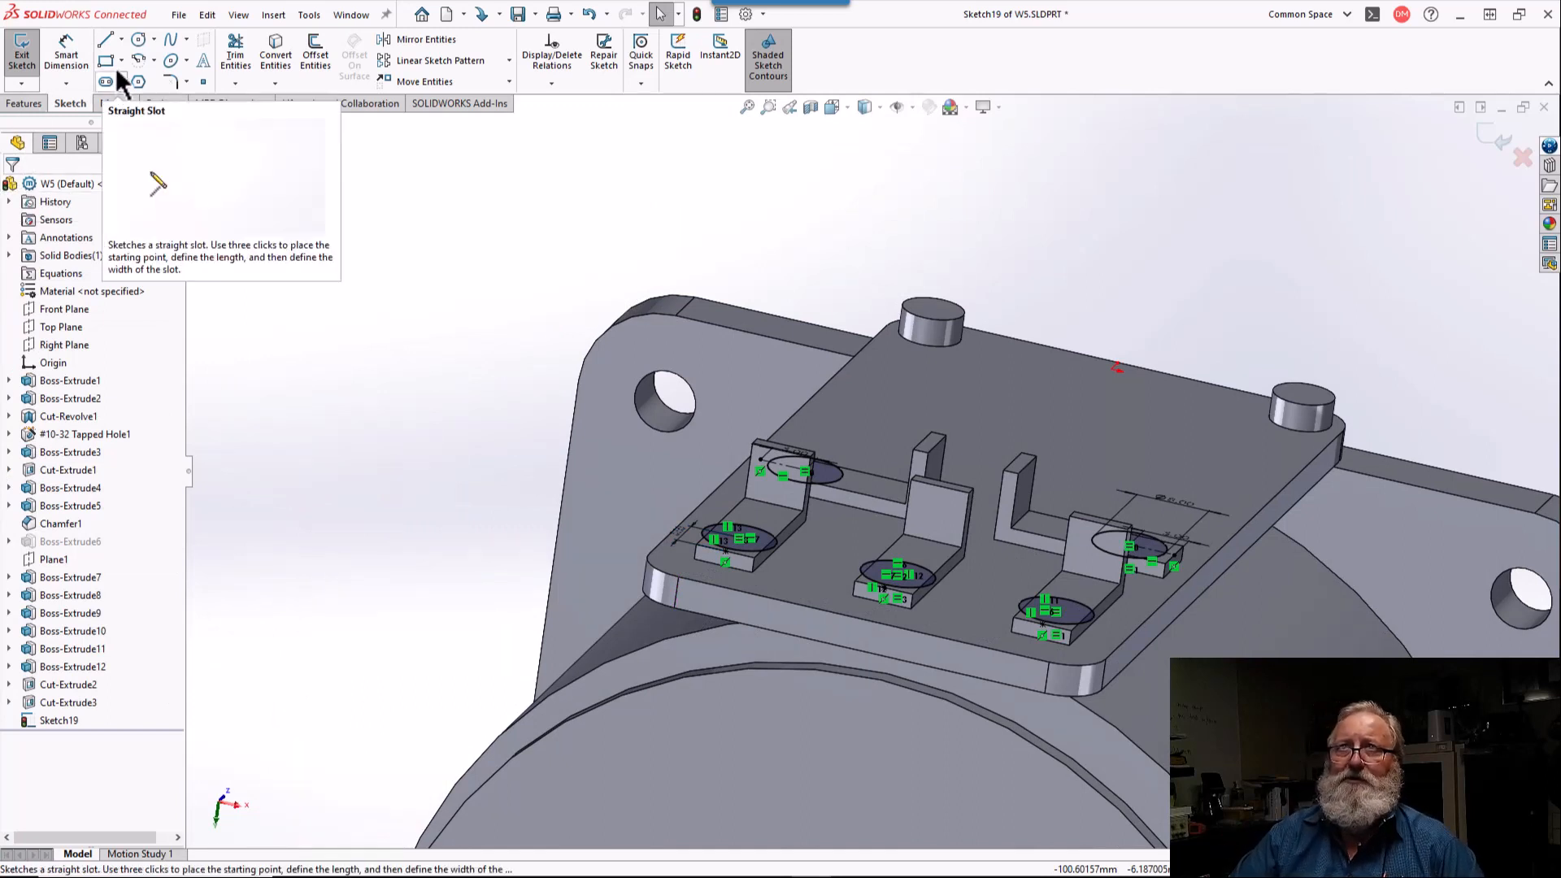
pyautogui.click(27, 106)
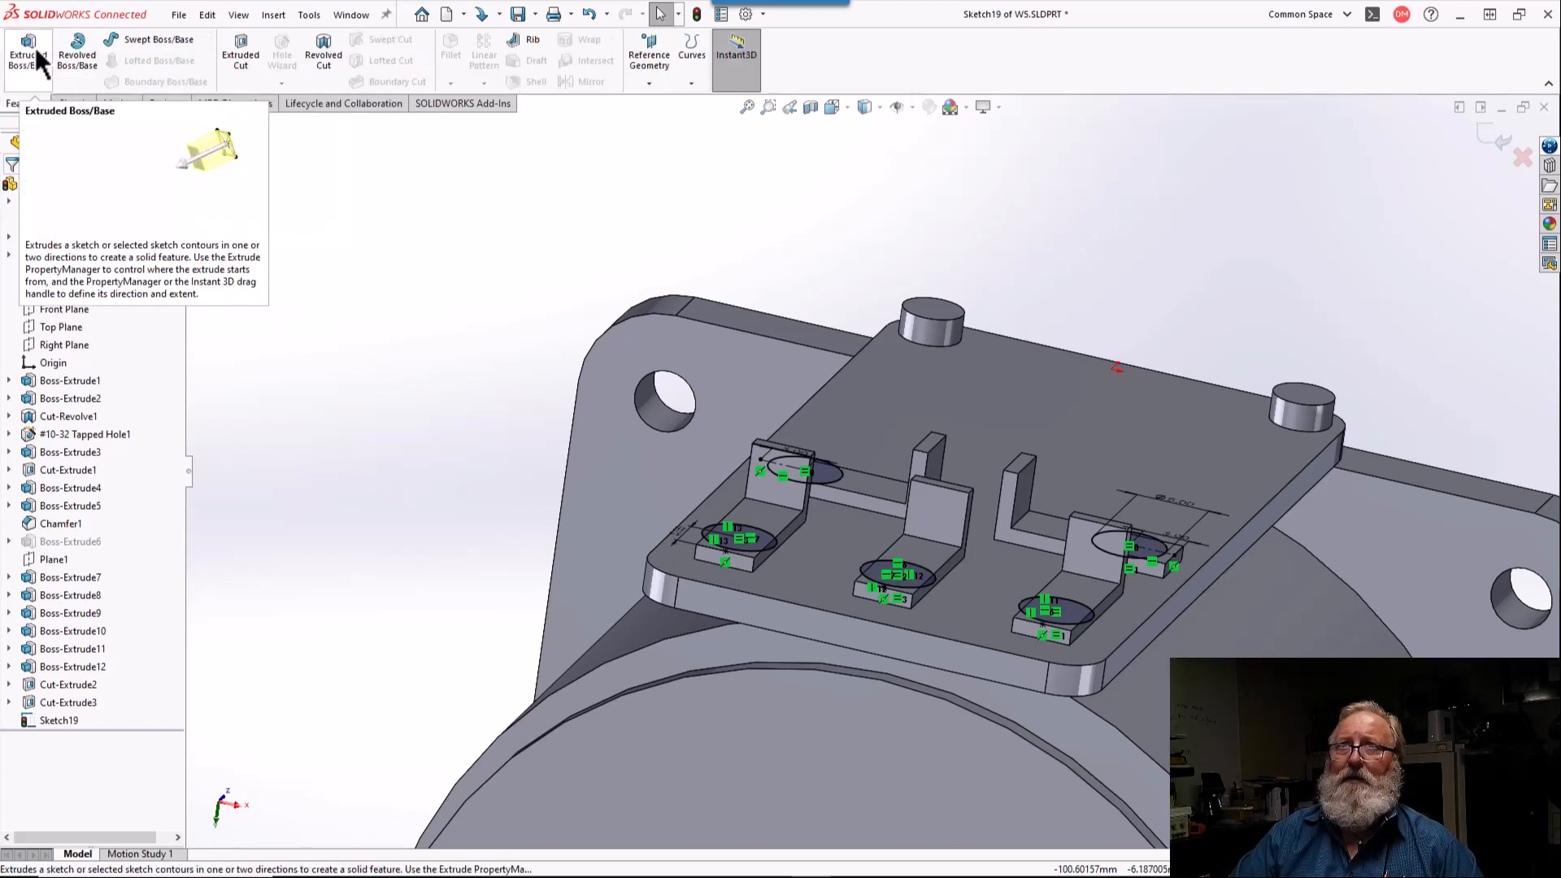
pyautogui.click(36, 47)
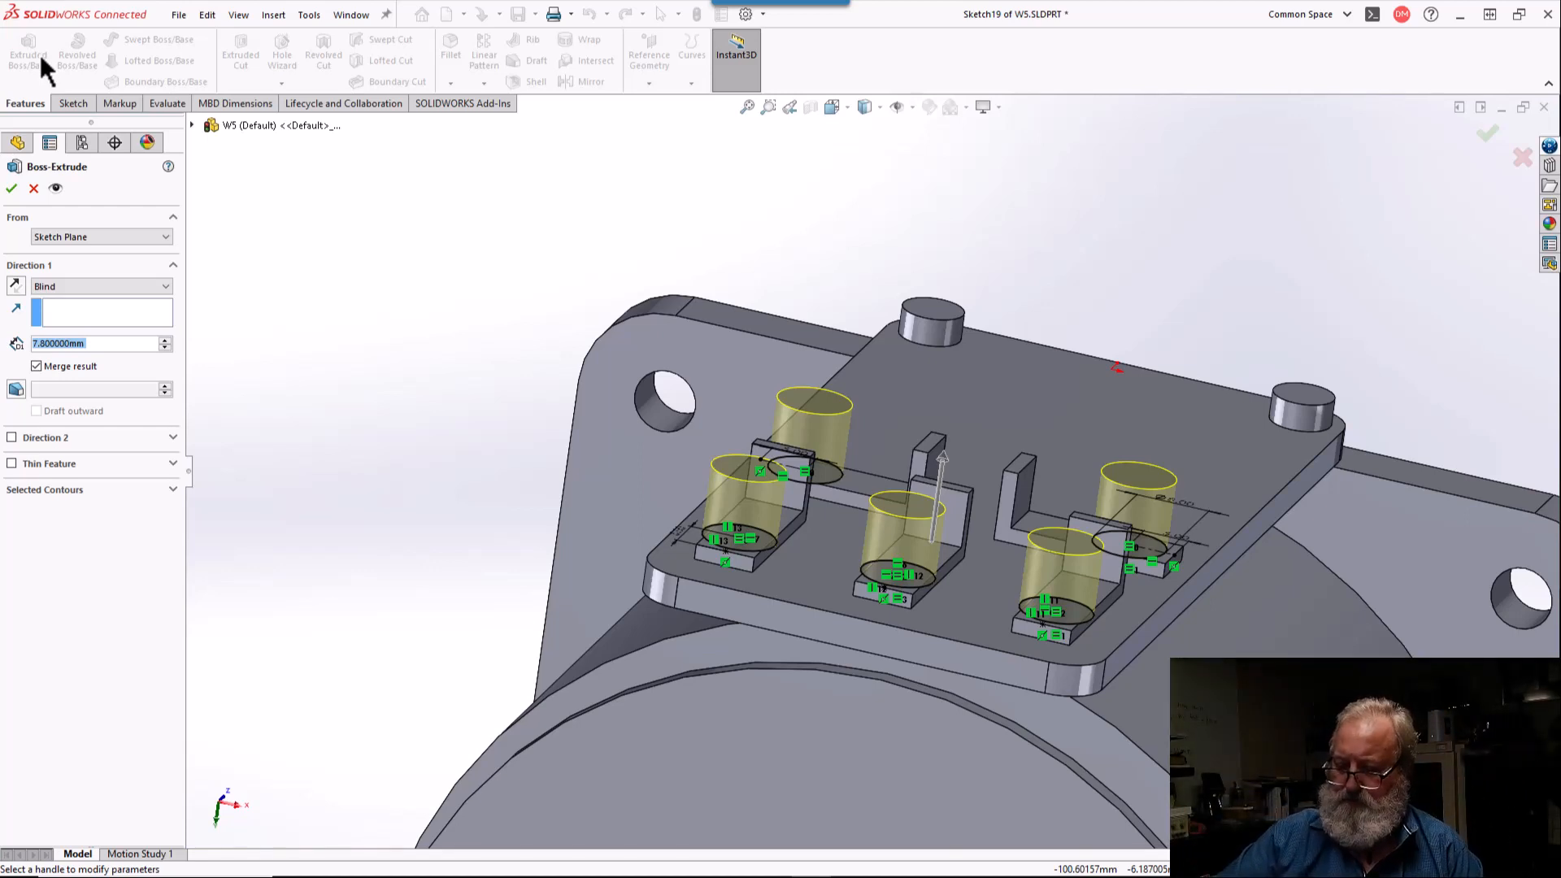
pyautogui.write('3.7')
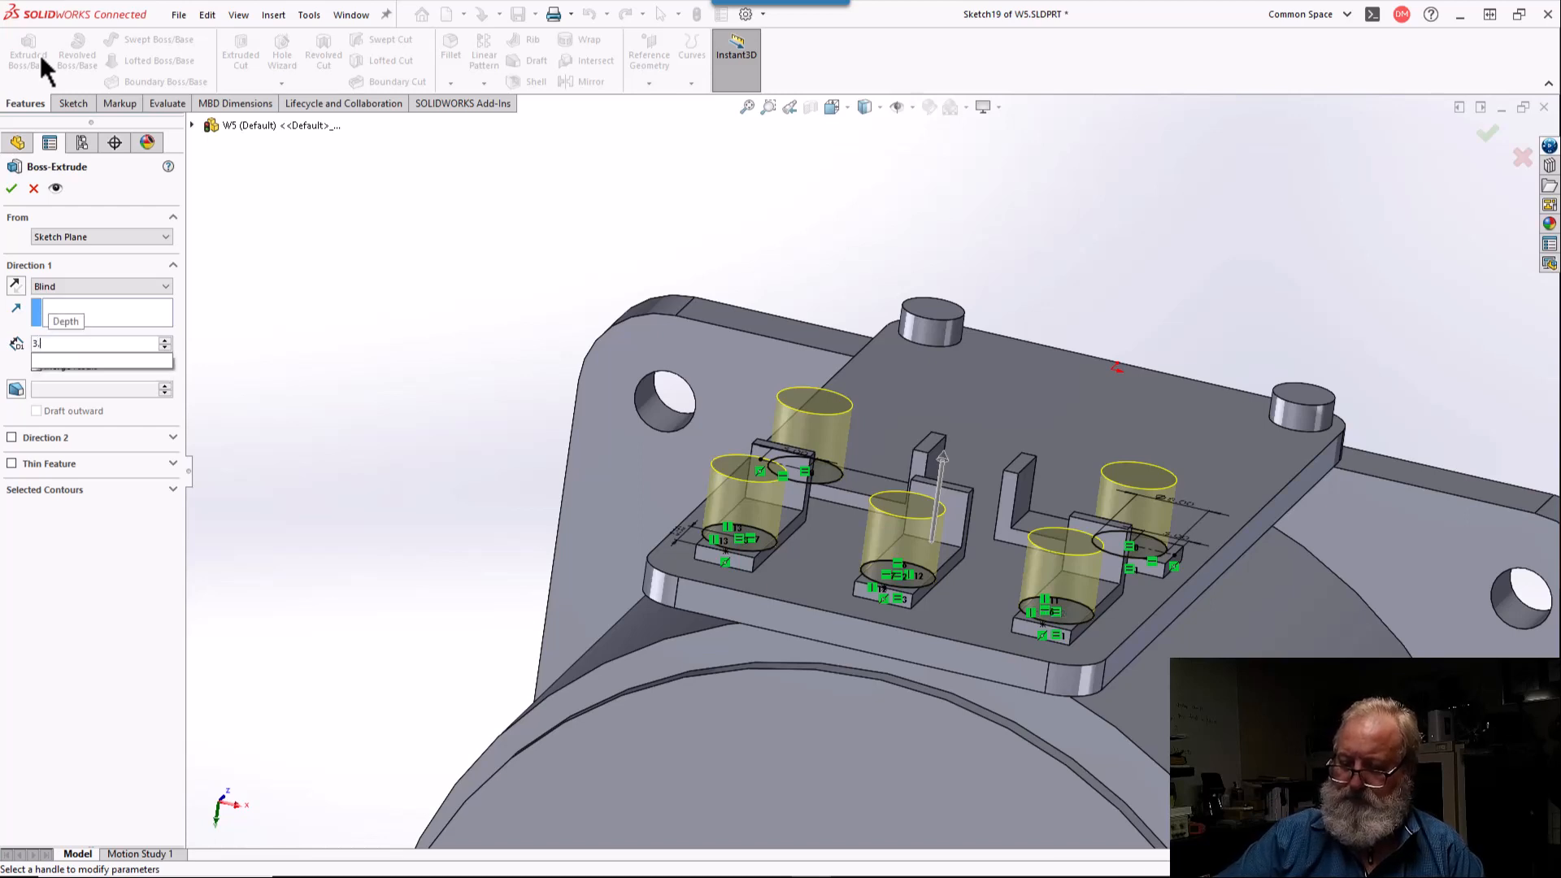
pyautogui.press('Return')
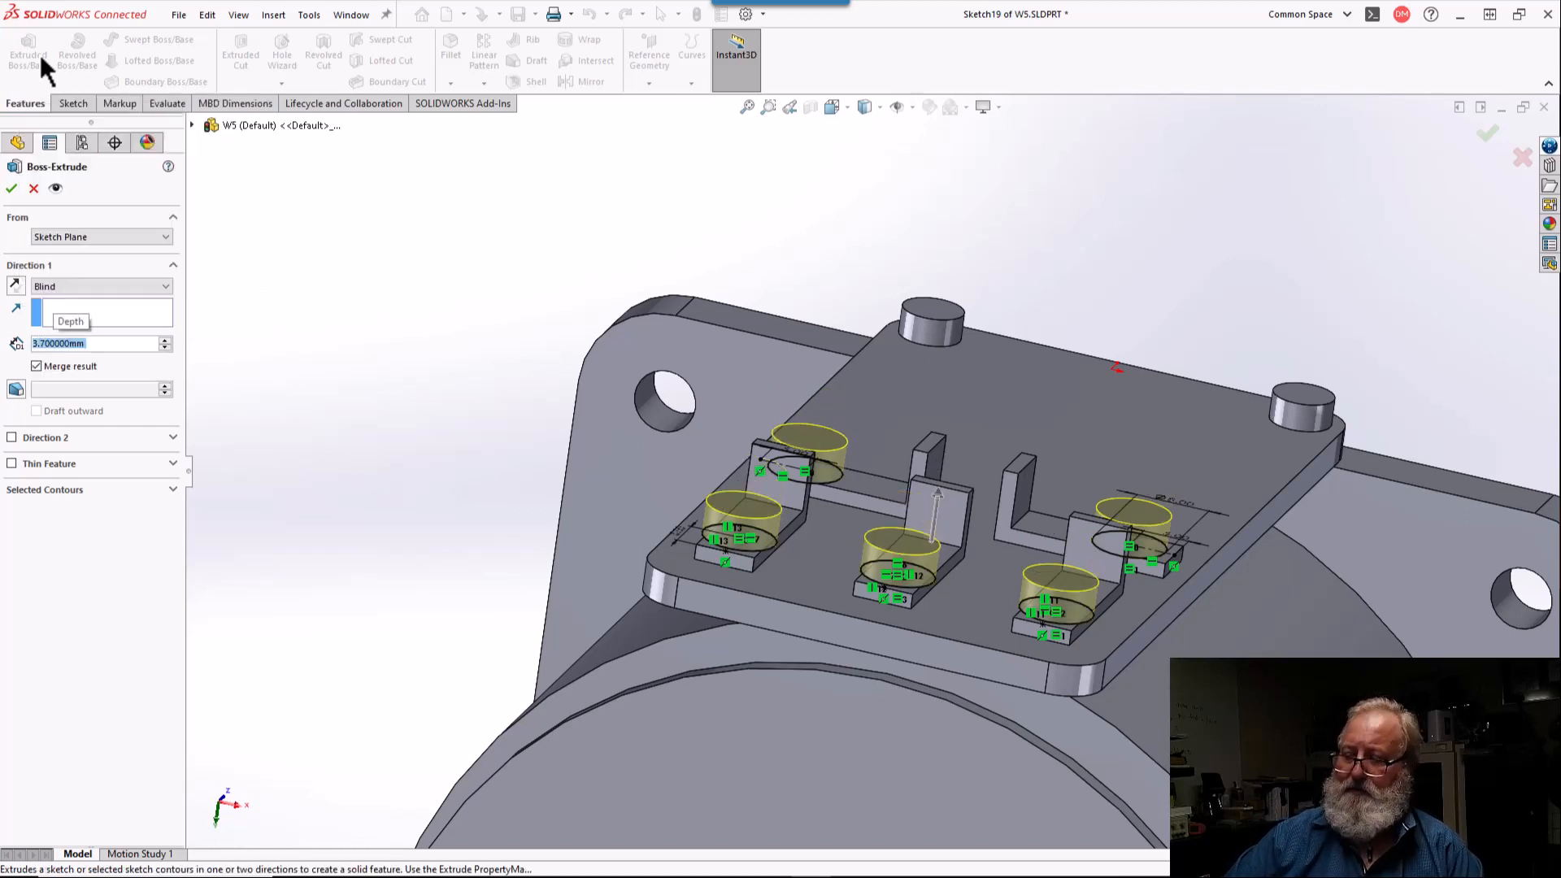
pyautogui.press('Return')
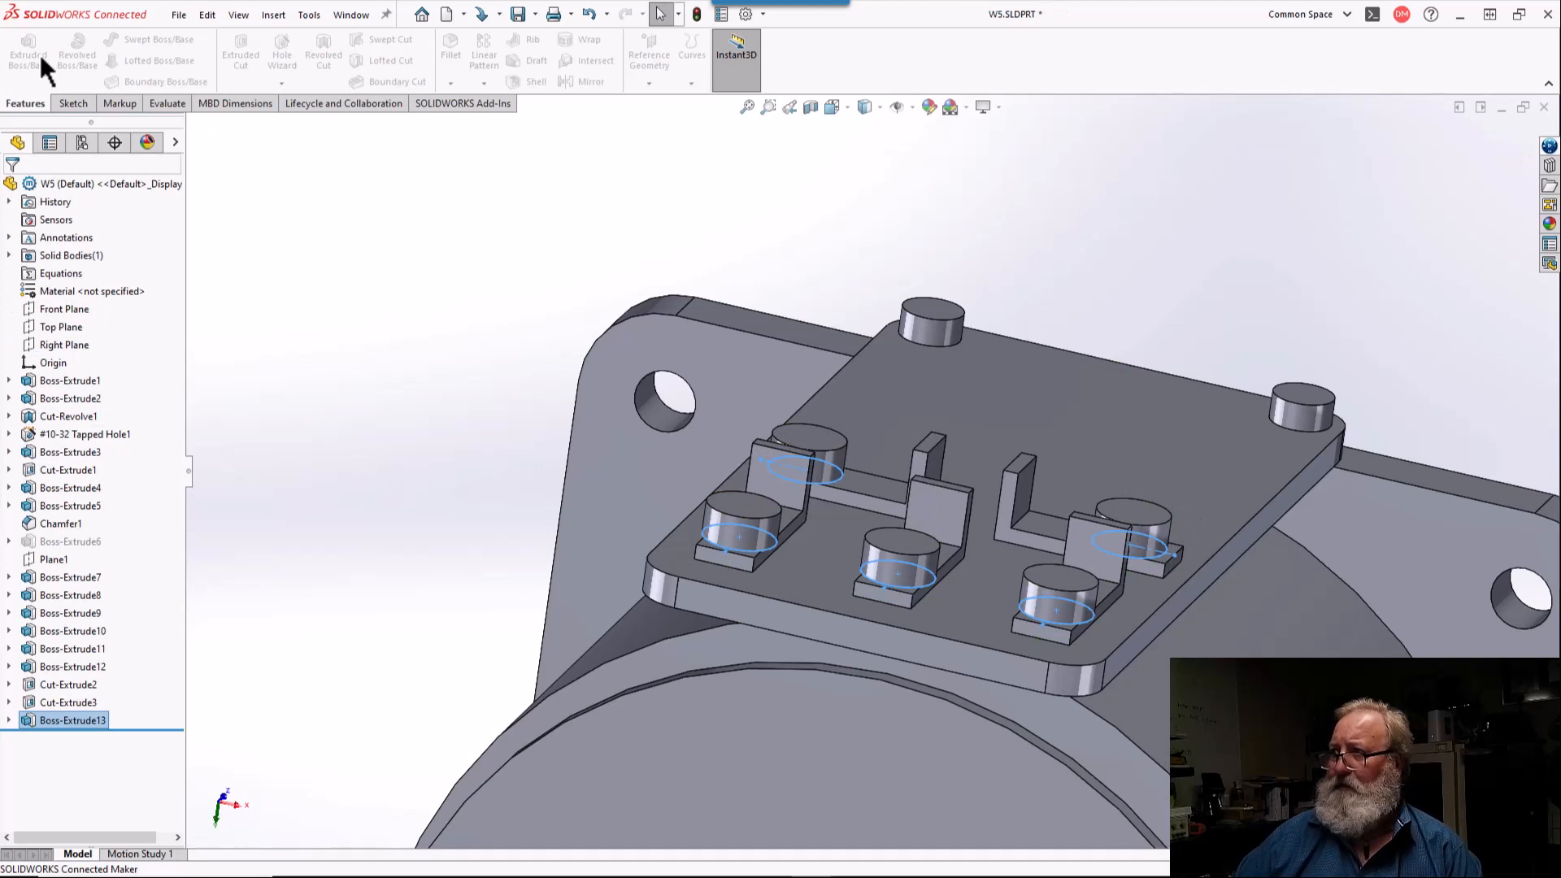
pyautogui.press('Escape')
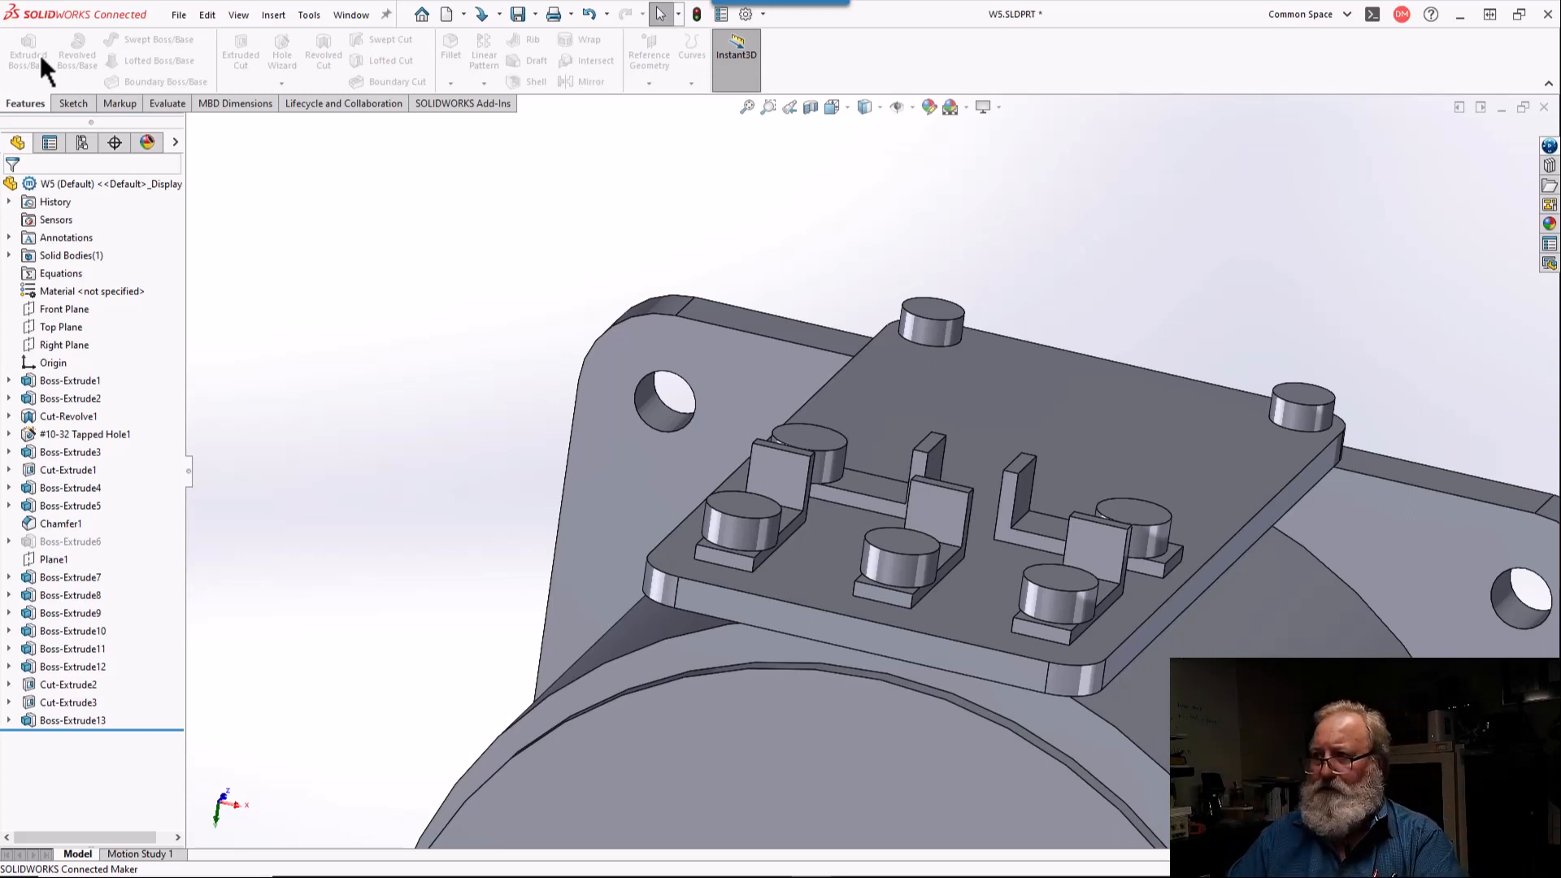
# Step: Assign the aluminium alloy 5052-H32 from the SOLIDWORKS Materials library to the part
pyautogui.rightClick(76, 291)
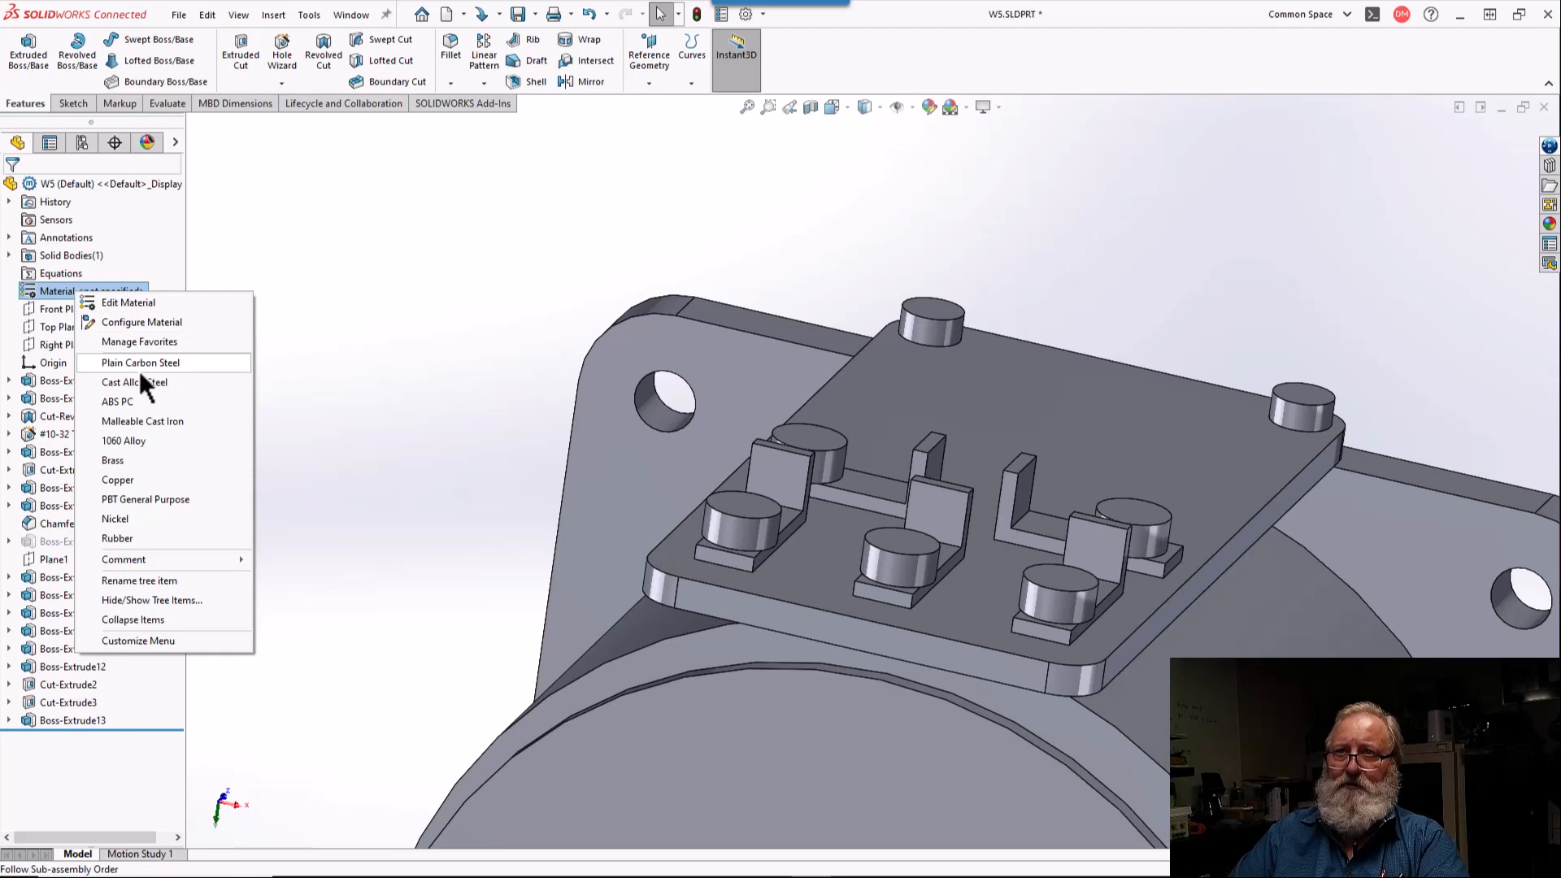
pyautogui.click(143, 301)
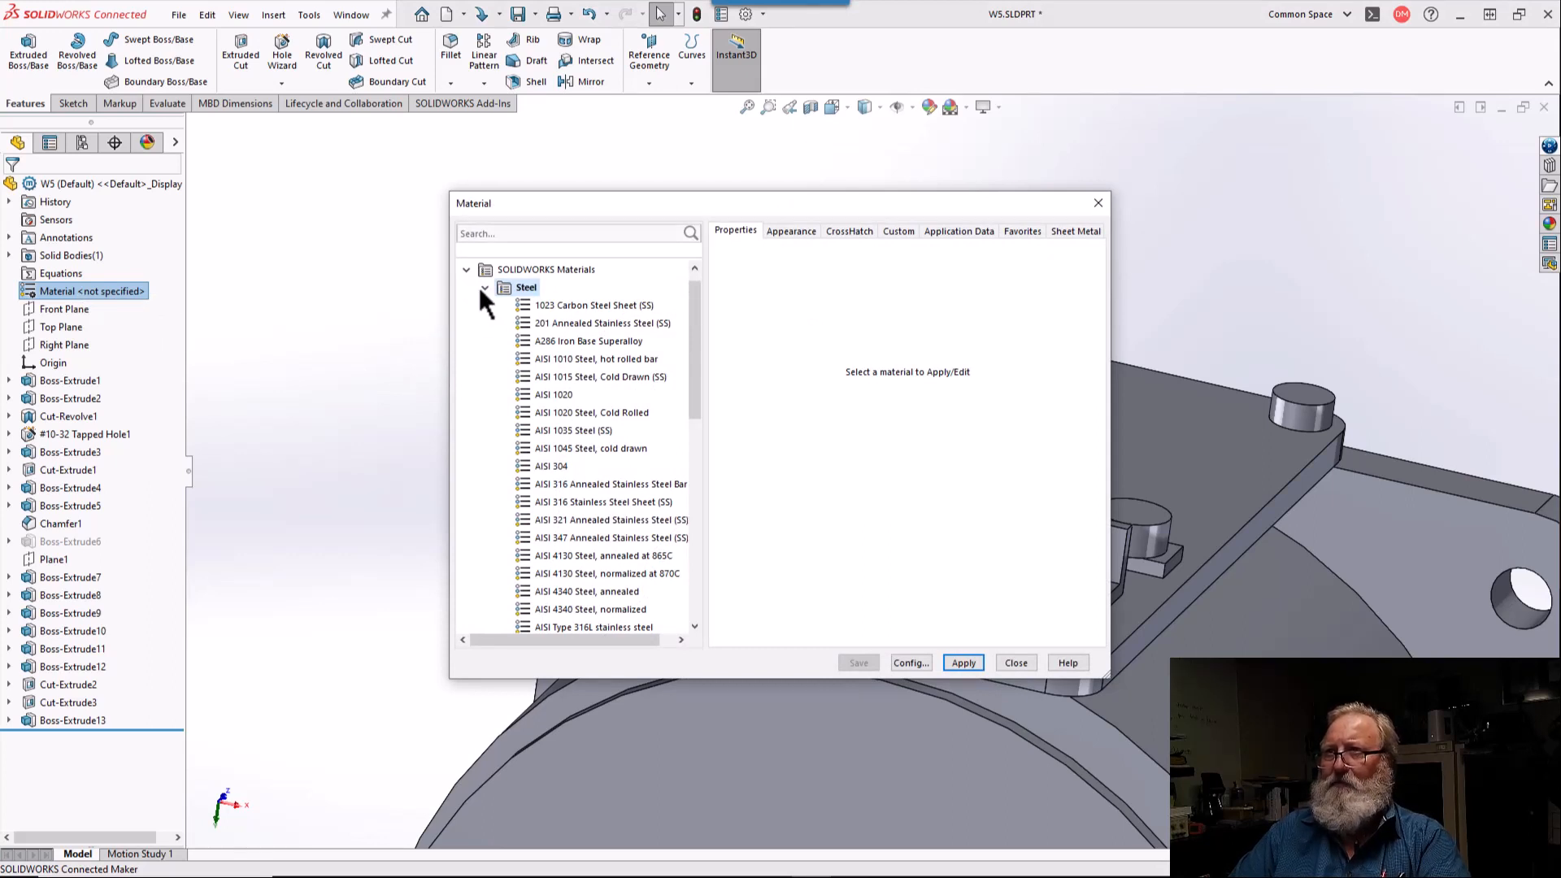
pyautogui.click(485, 288)
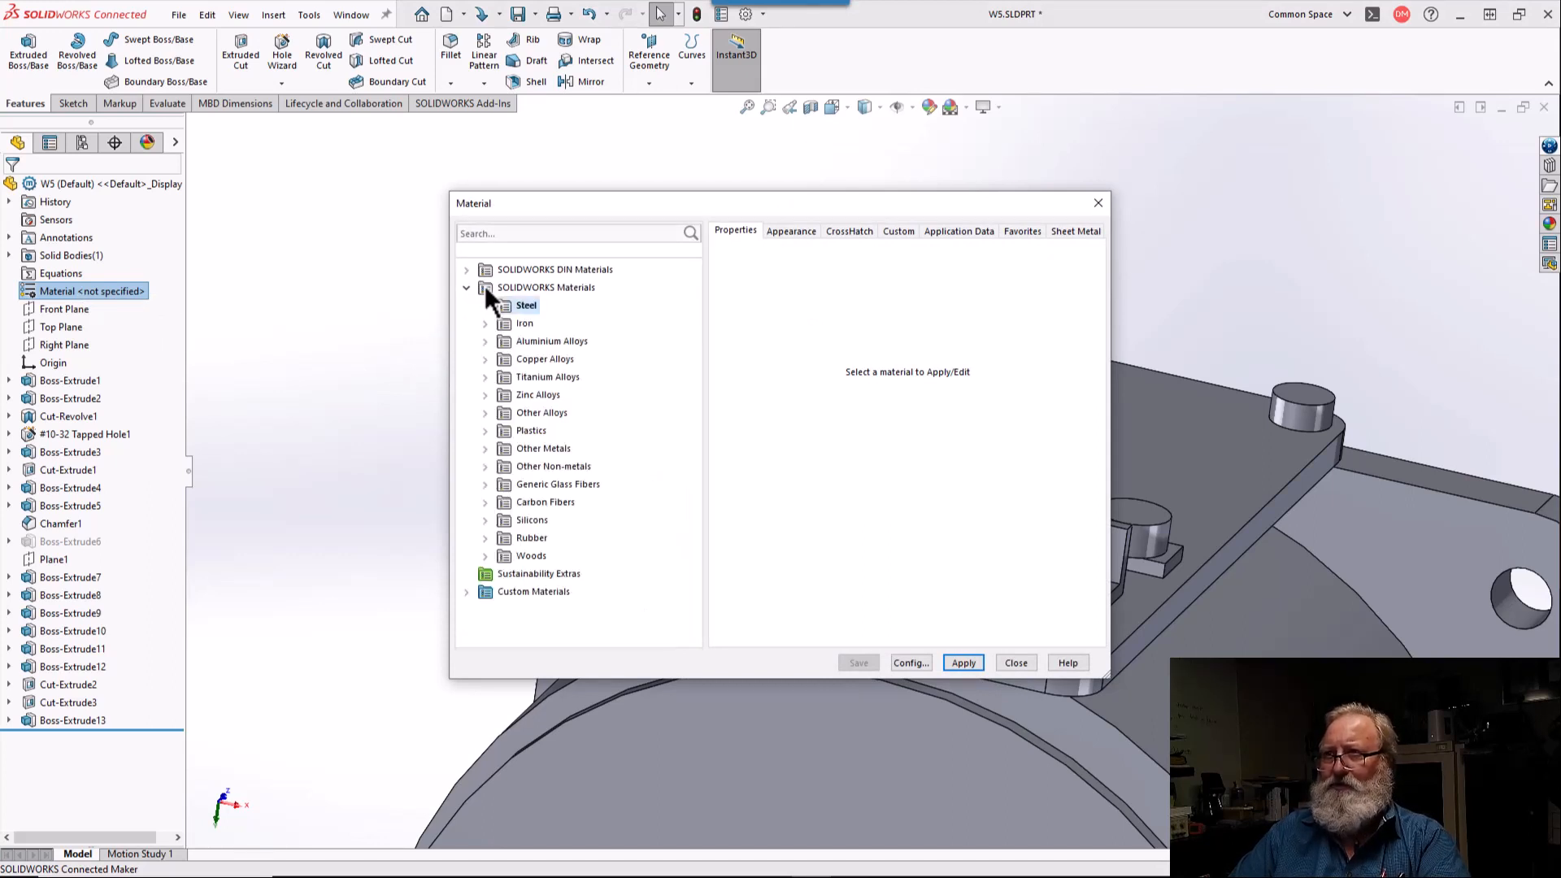
pyautogui.click(485, 341)
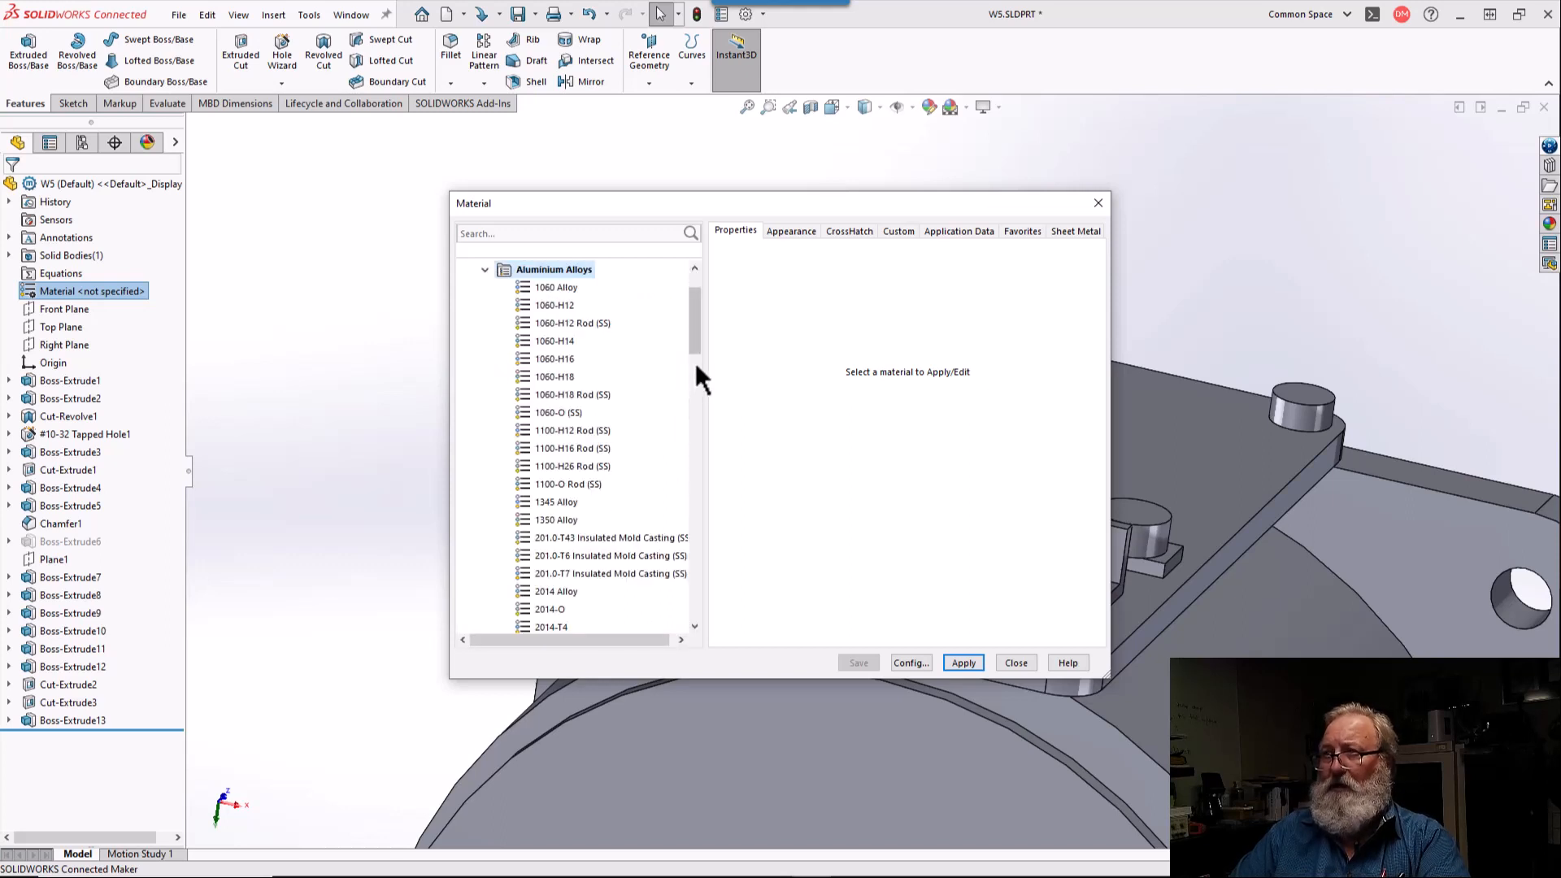
pyautogui.moveTo(696, 344); pyautogui.dragTo(704, 459)
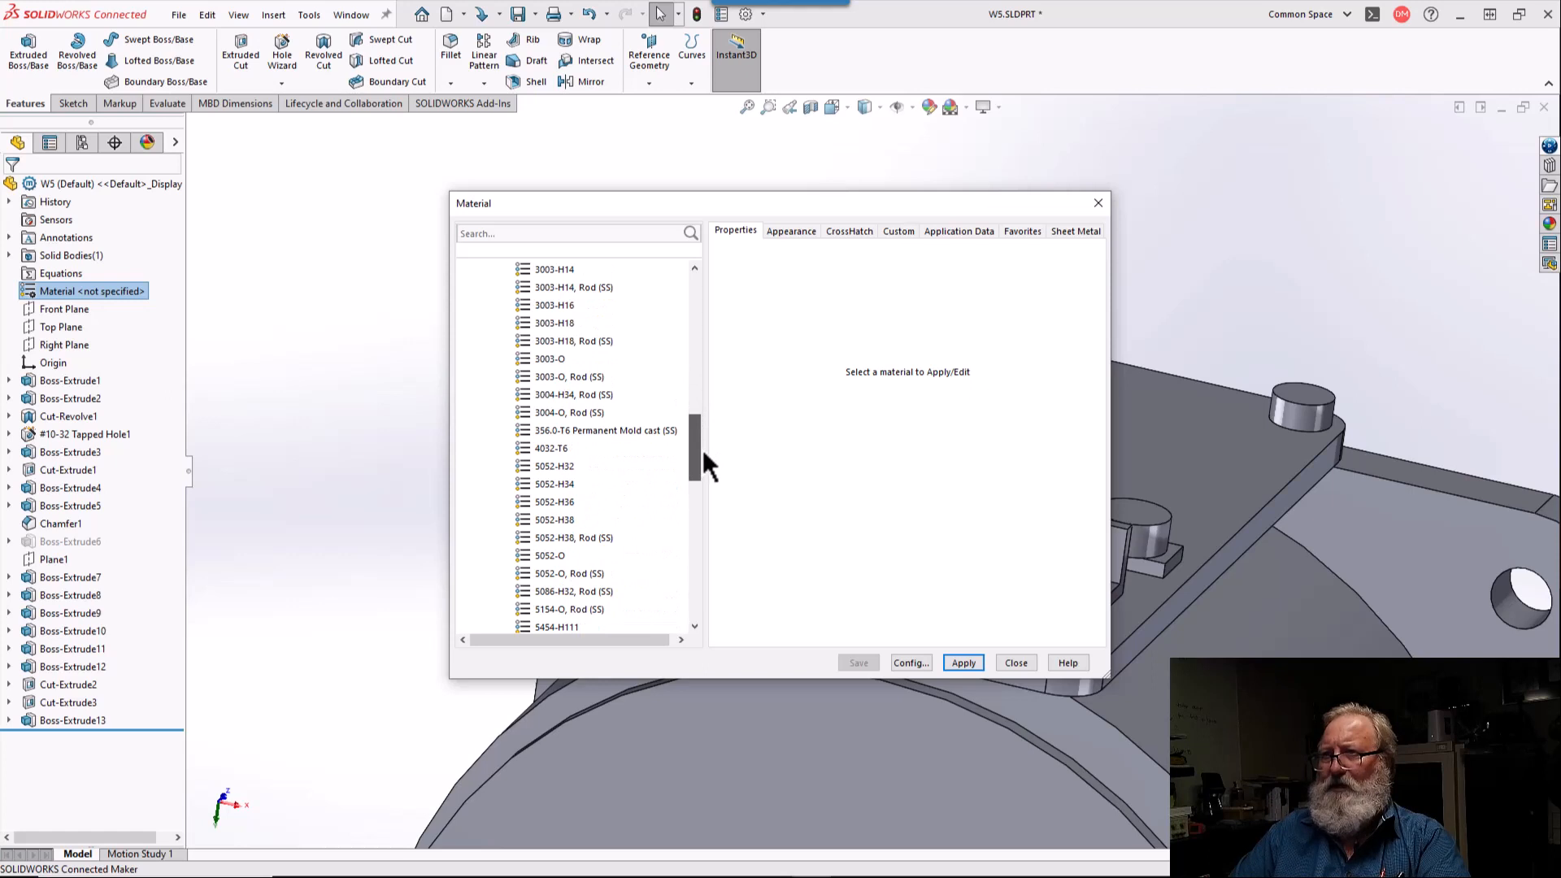
pyautogui.click(569, 468)
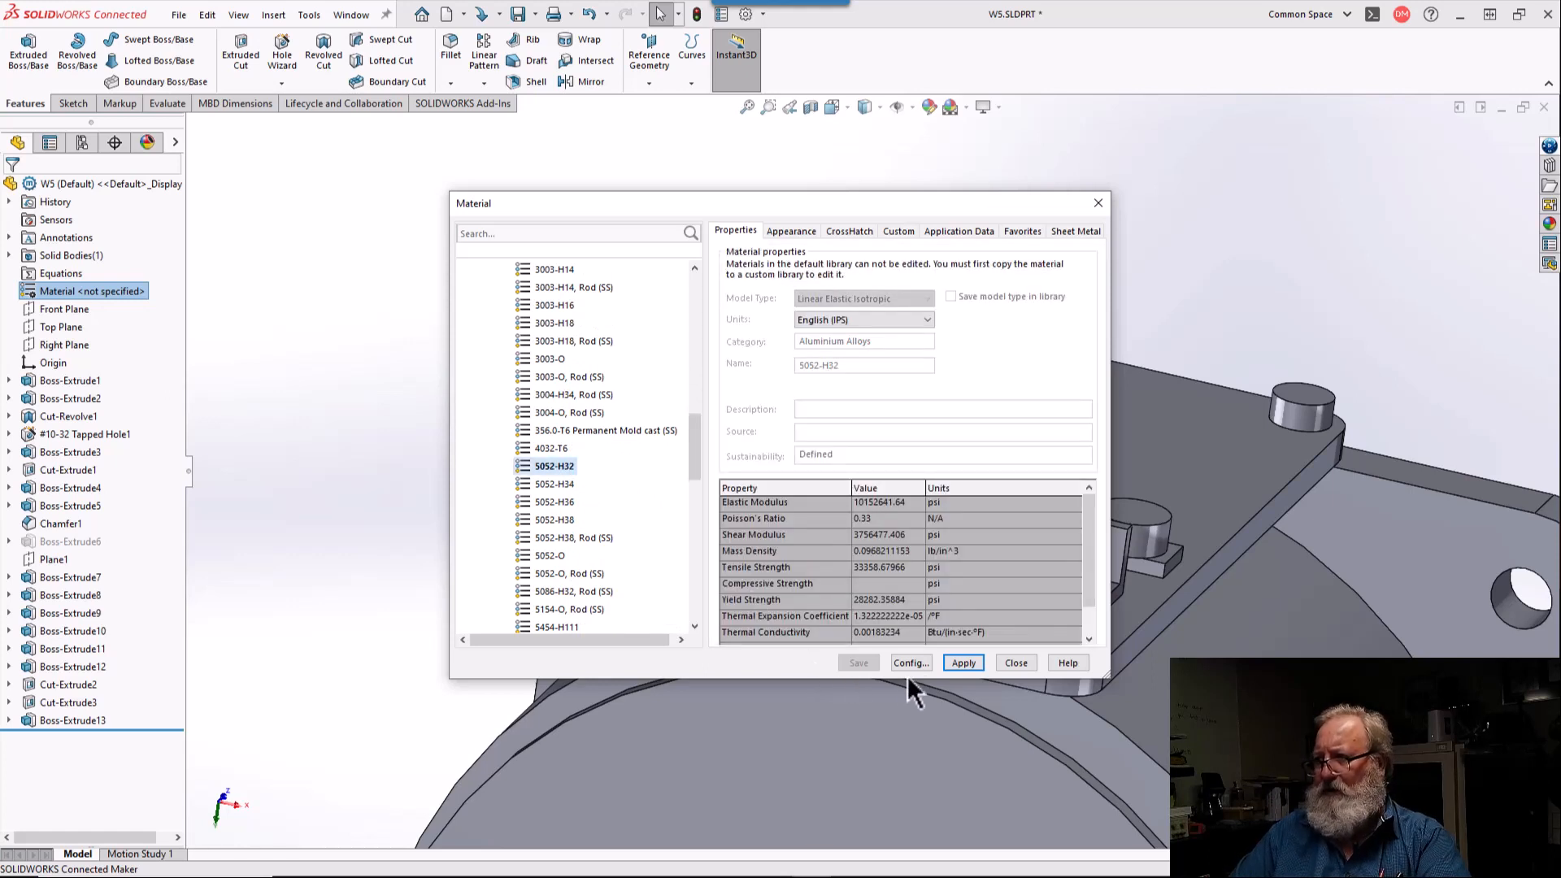
pyautogui.click(964, 663)
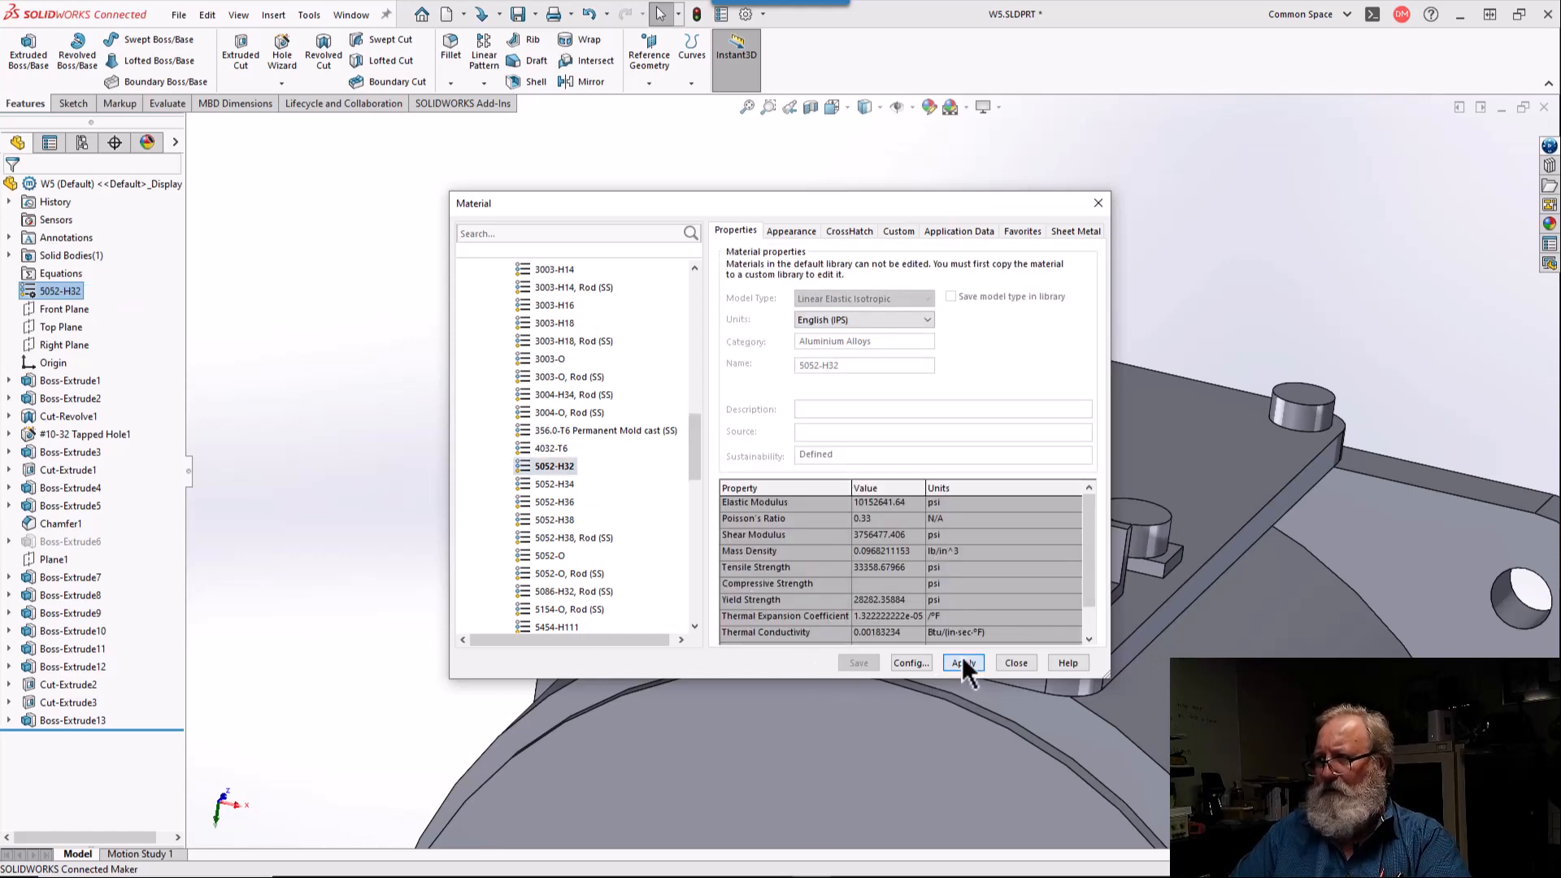
pyautogui.click(1016, 664)
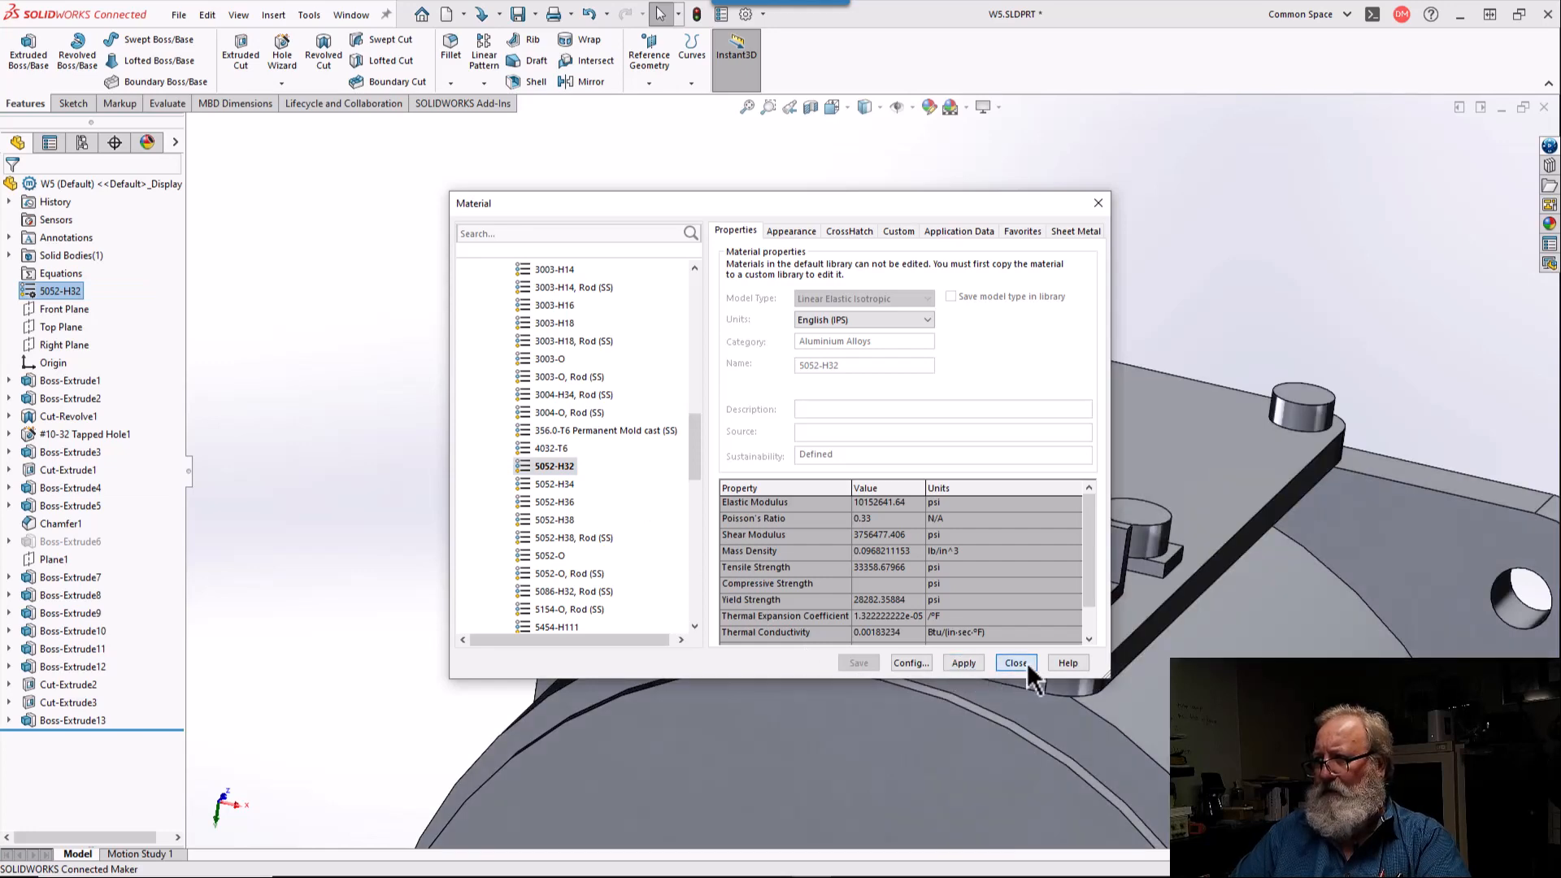
# Step: Fillet the front circular outer edge of the large cylindrical motor body with a 1 mm radius
pyautogui.scroll(5, 949, 515)
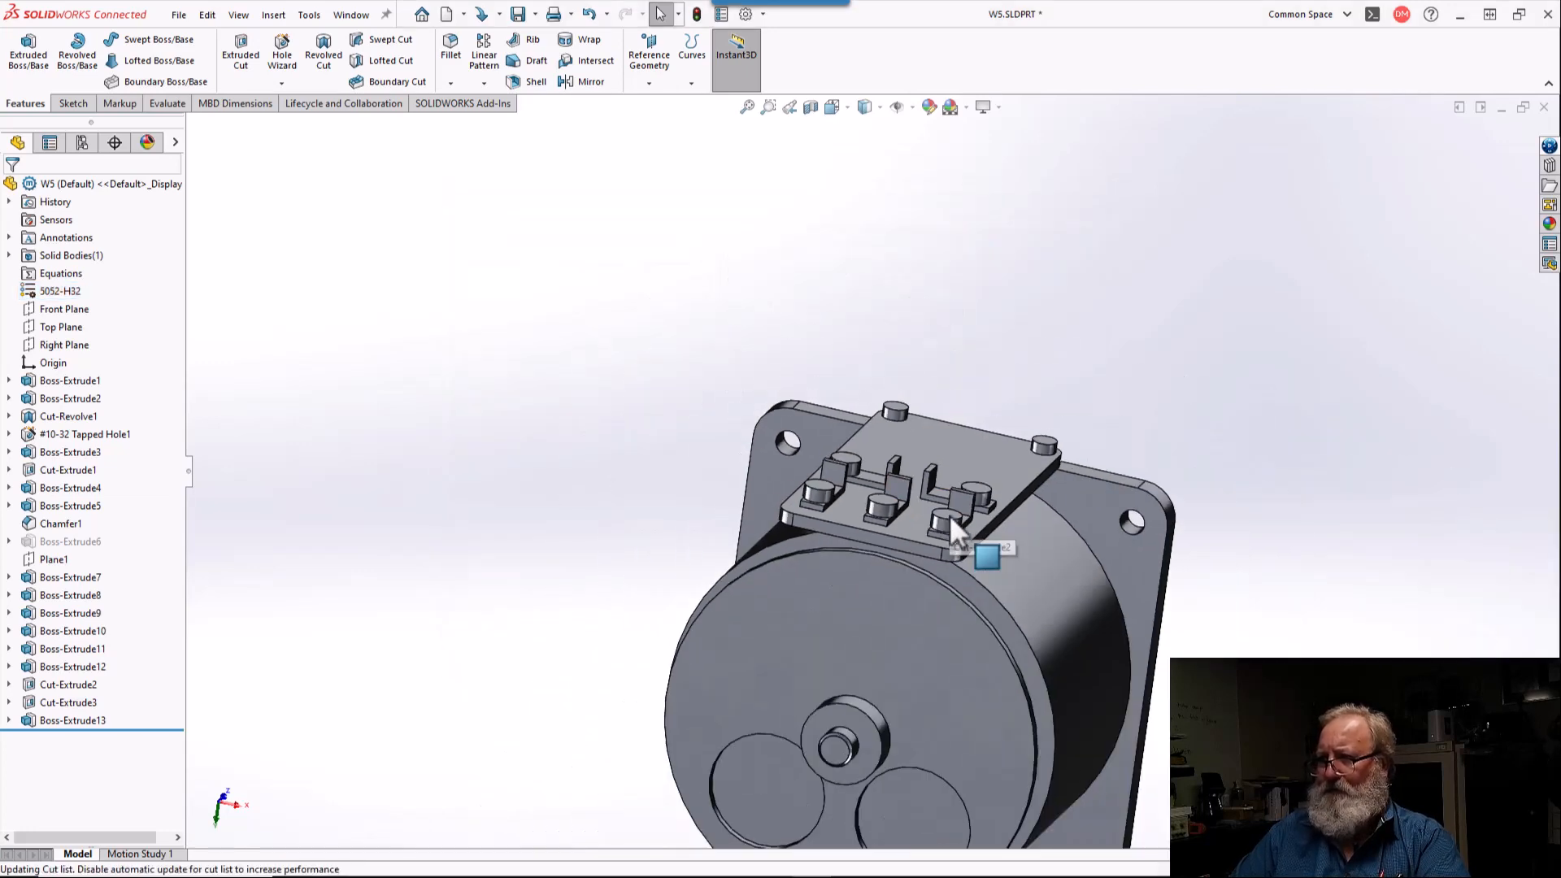
pyautogui.moveTo(949, 514); pyautogui.dragTo(897, 502, button='middle')
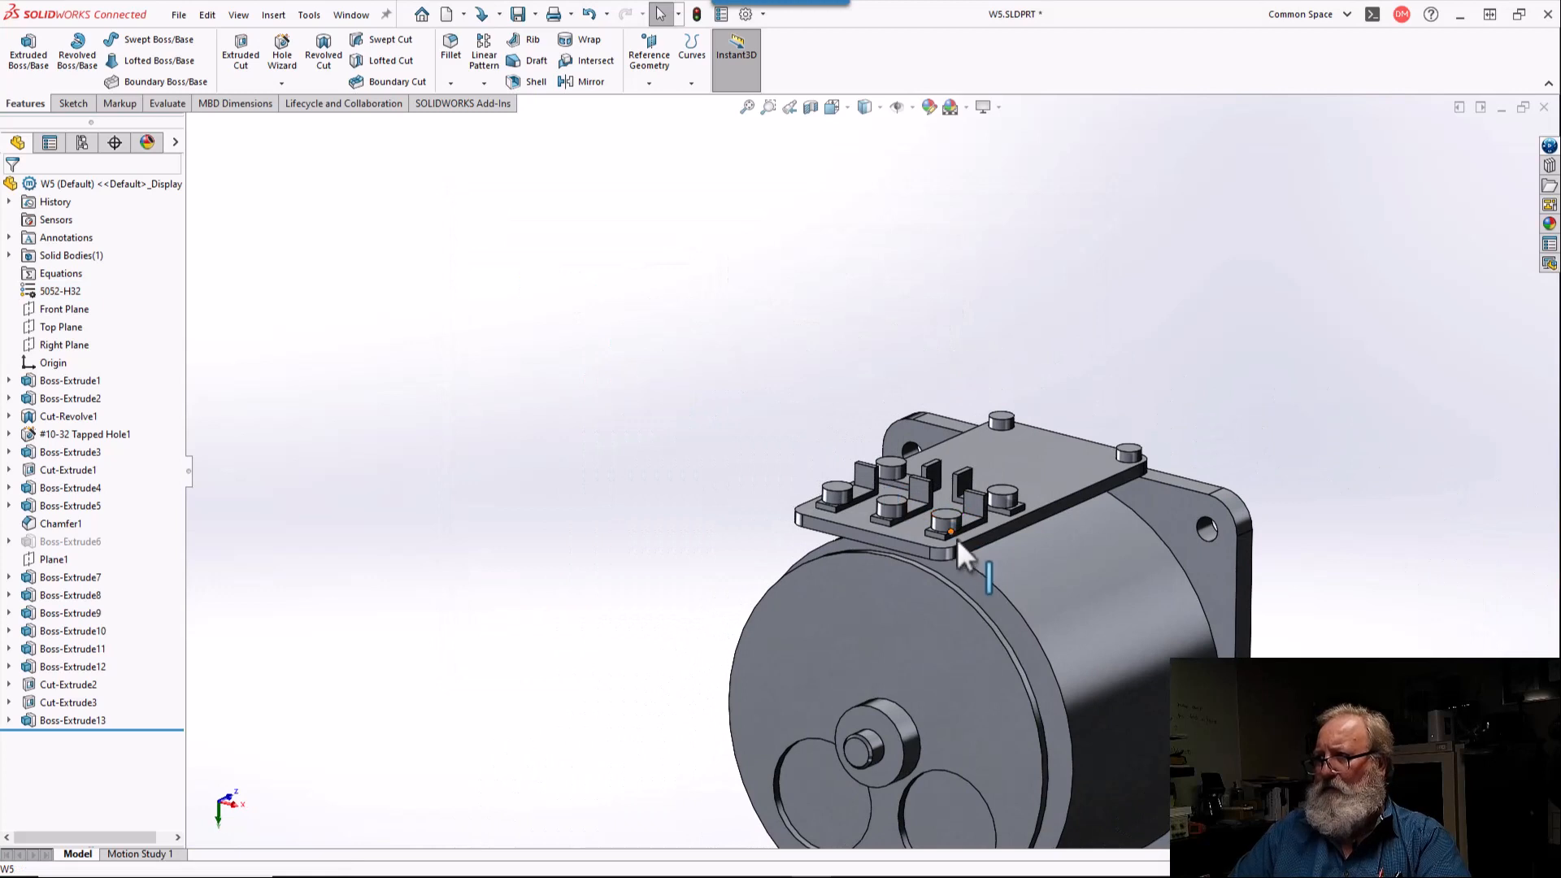
pyautogui.click(984, 573)
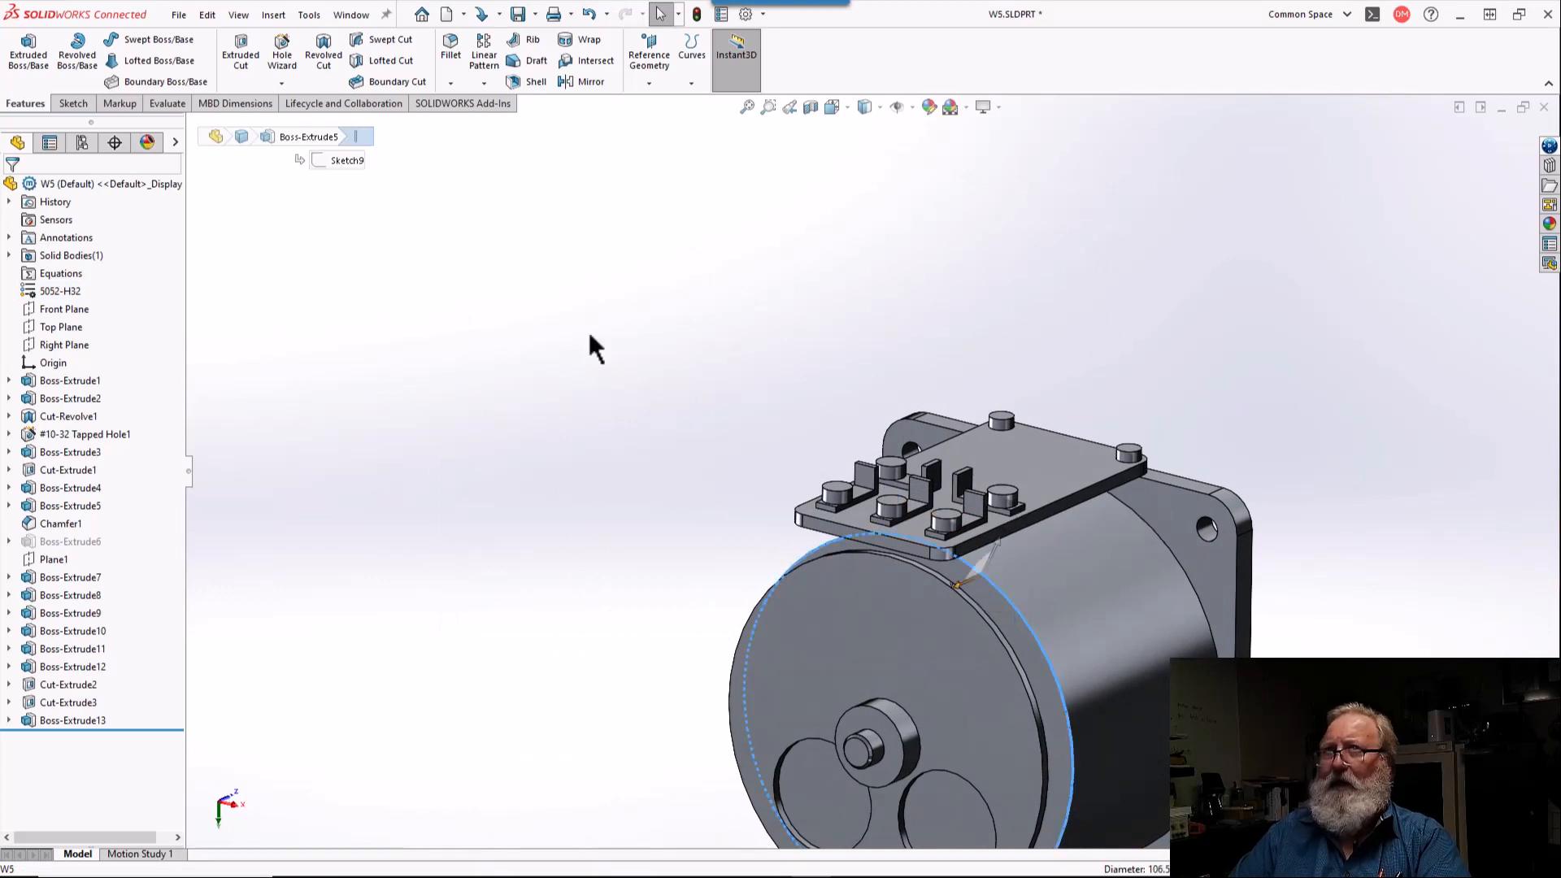
pyautogui.click(449, 39)
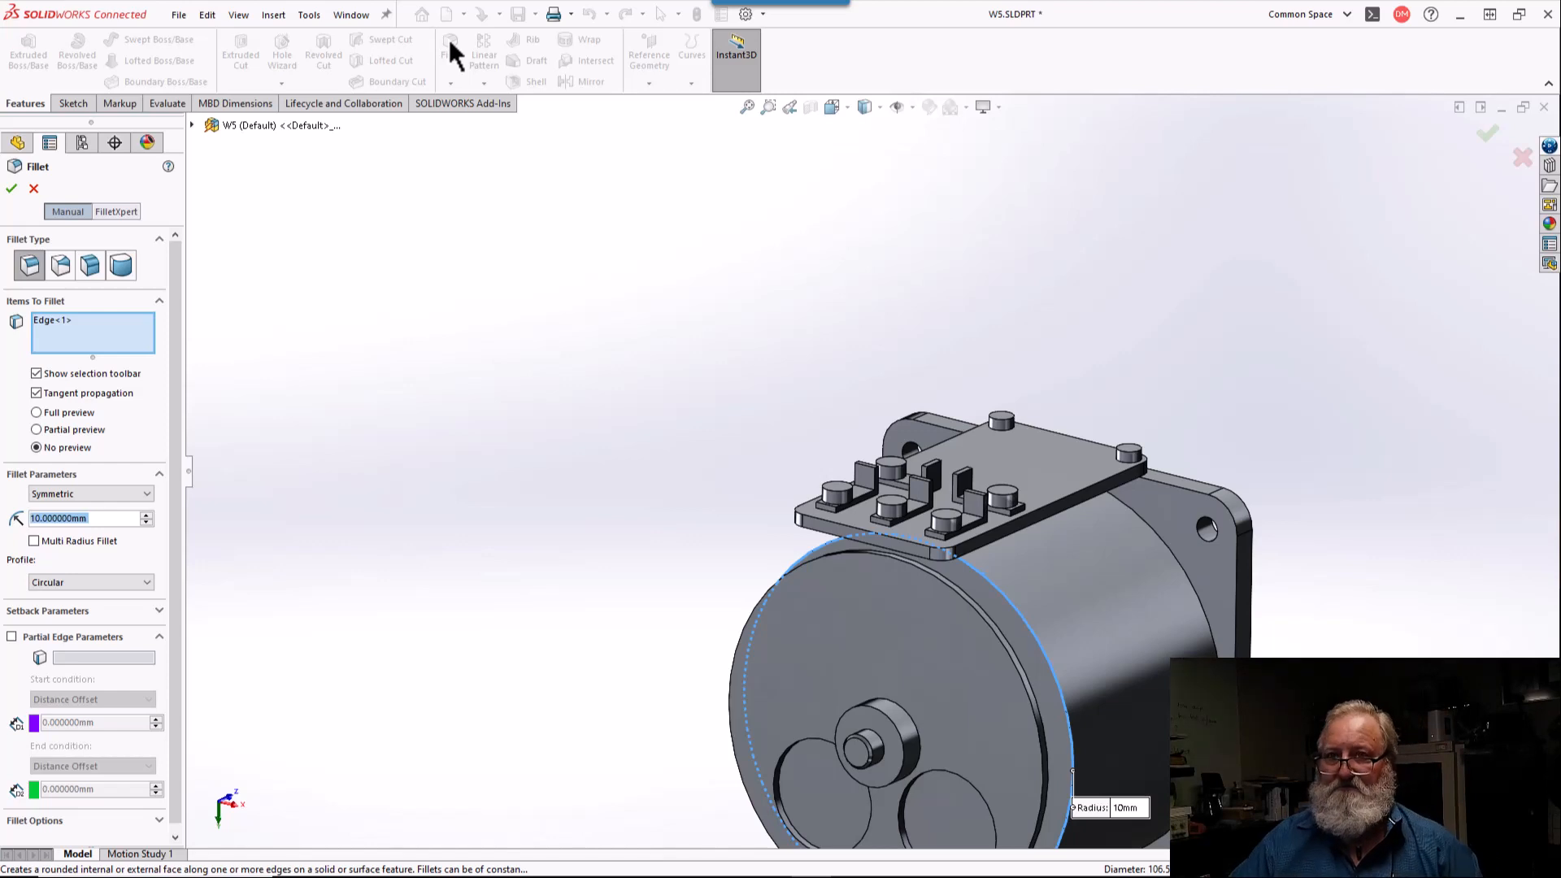
pyautogui.write('1')
pyautogui.press('Return')
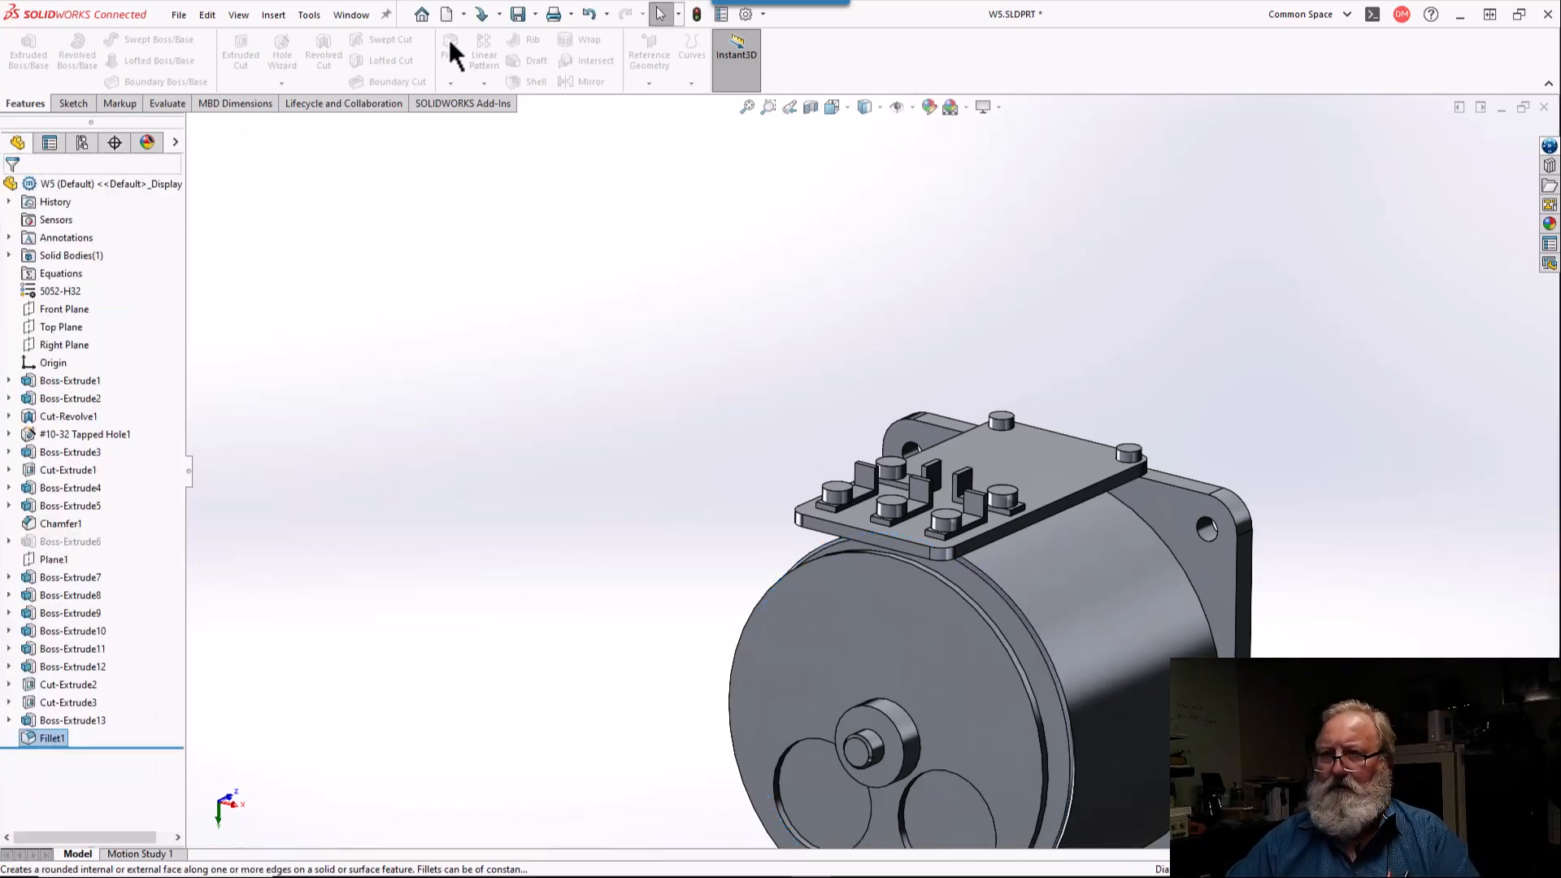
# Step: Open the color appearance settings for the motor body's cylindrical face, its front fillet and the adjoining front face
pyautogui.moveTo(1183, 491); pyautogui.dragTo(1032, 546, button='middle')
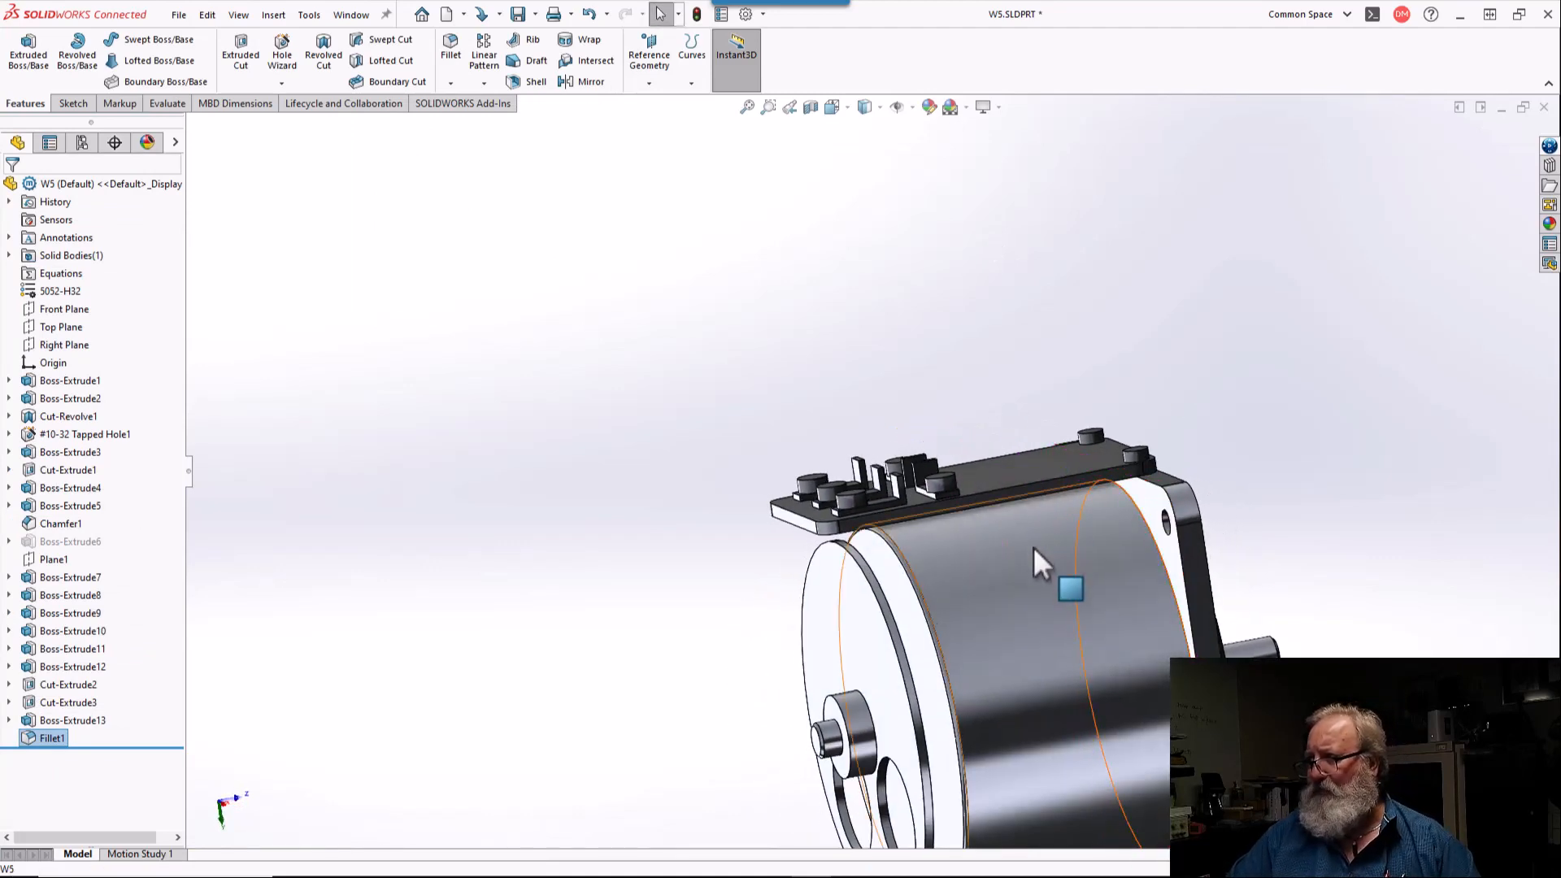
pyautogui.click(1032, 549)
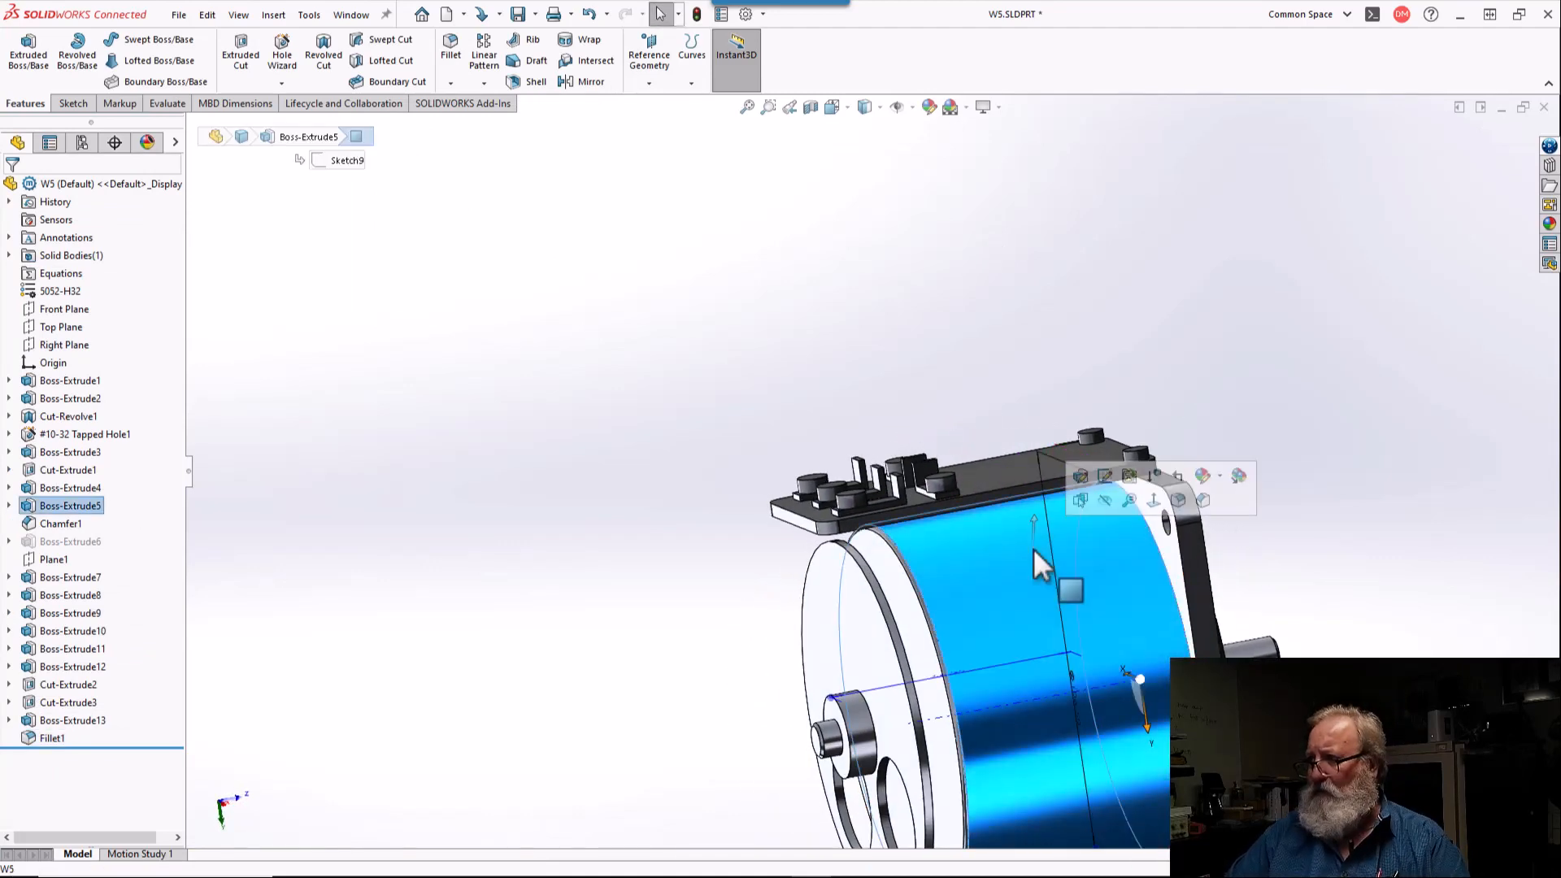
pyautogui.click(896, 569)
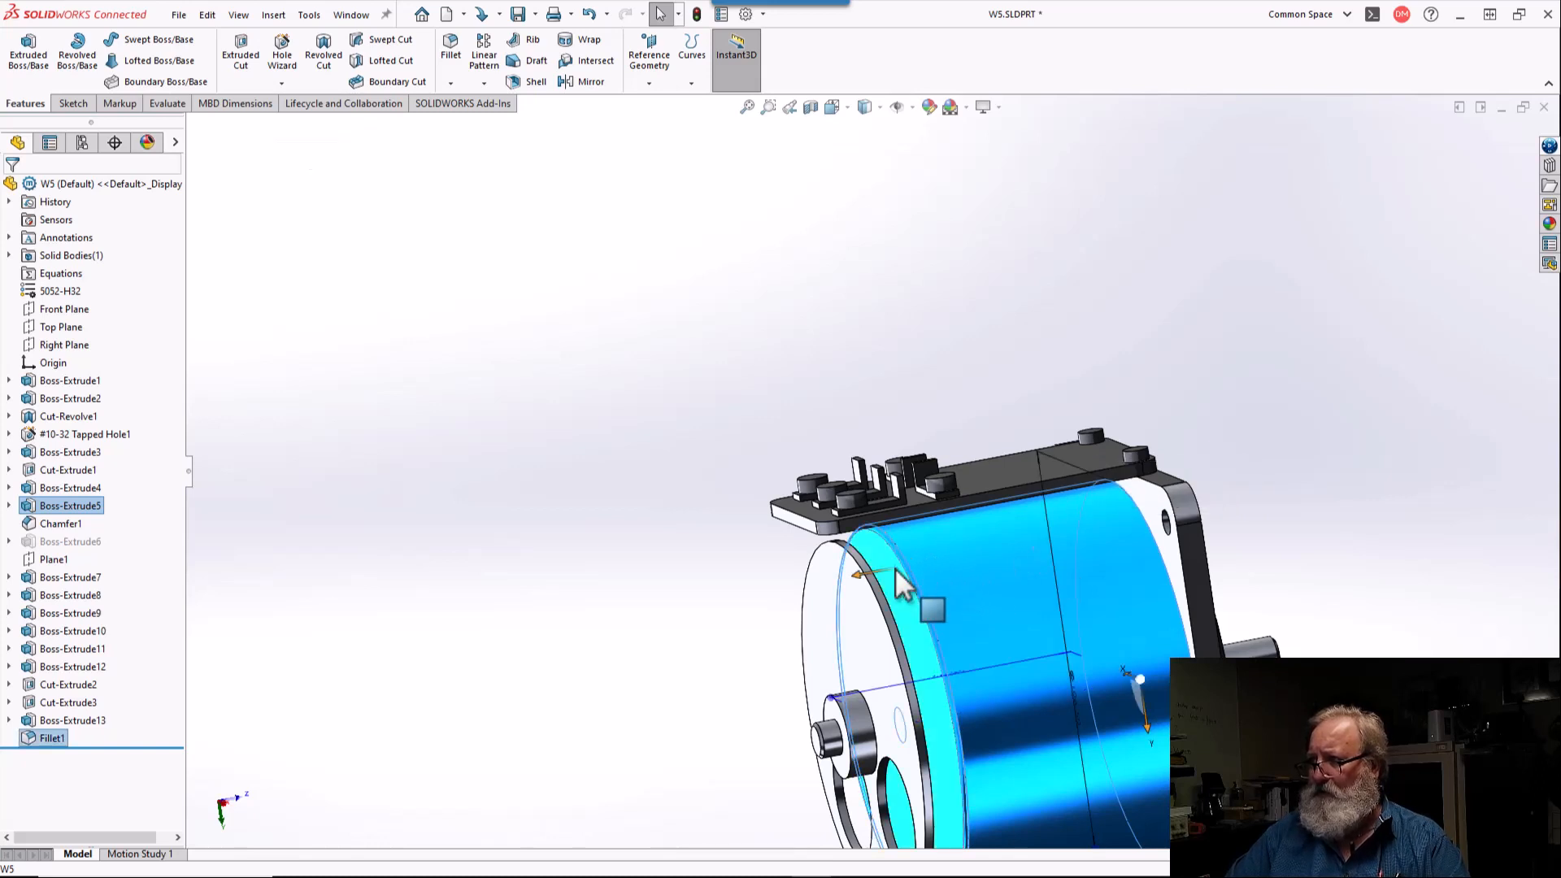
pyautogui.click(895, 568)
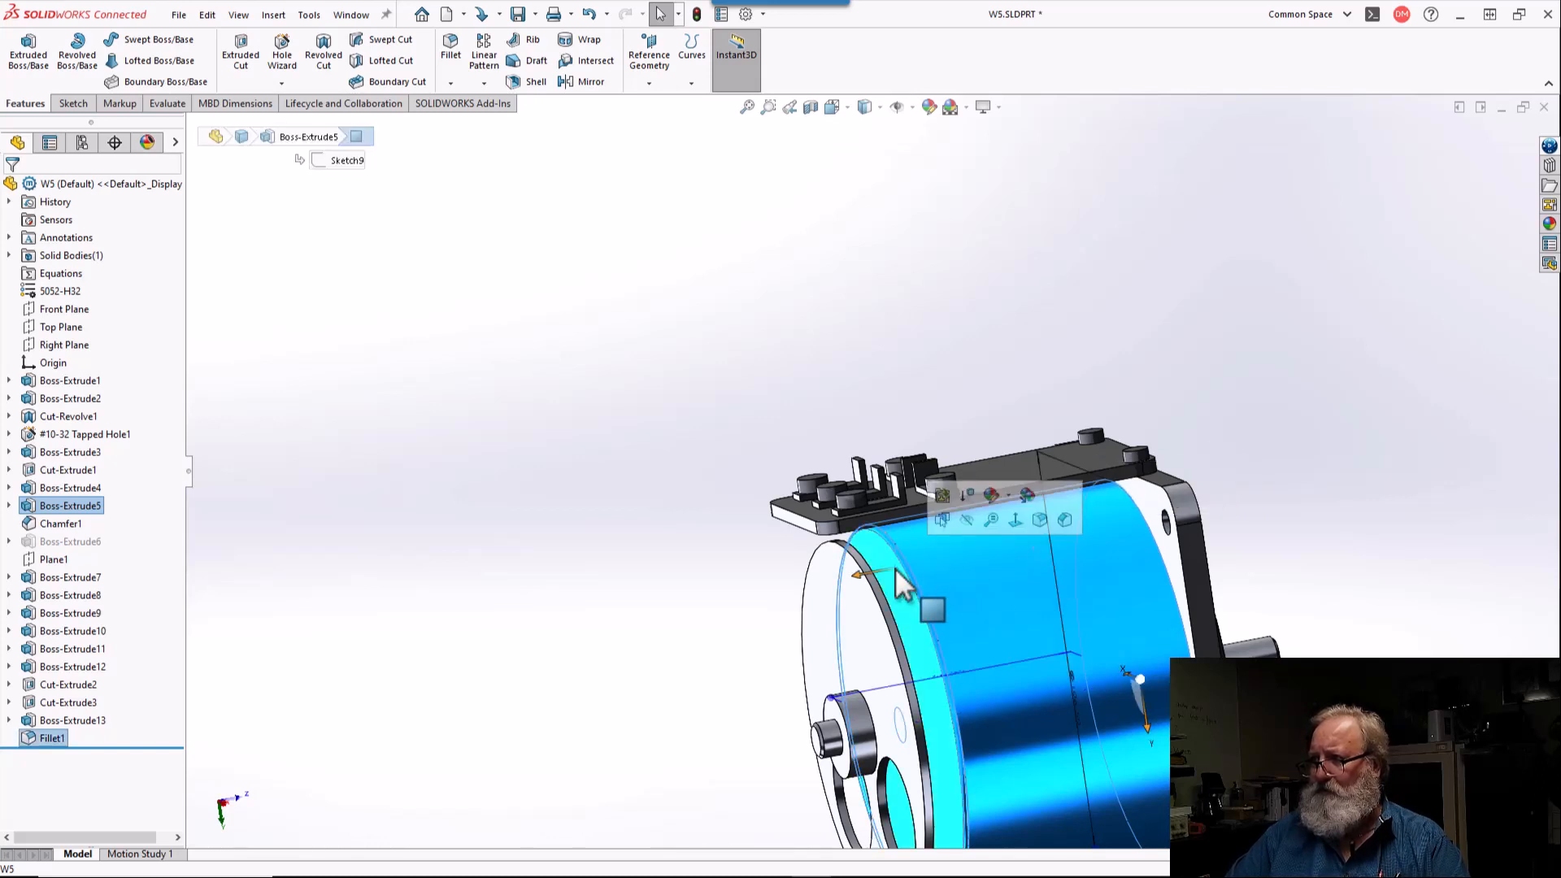
pyautogui.click(994, 492)
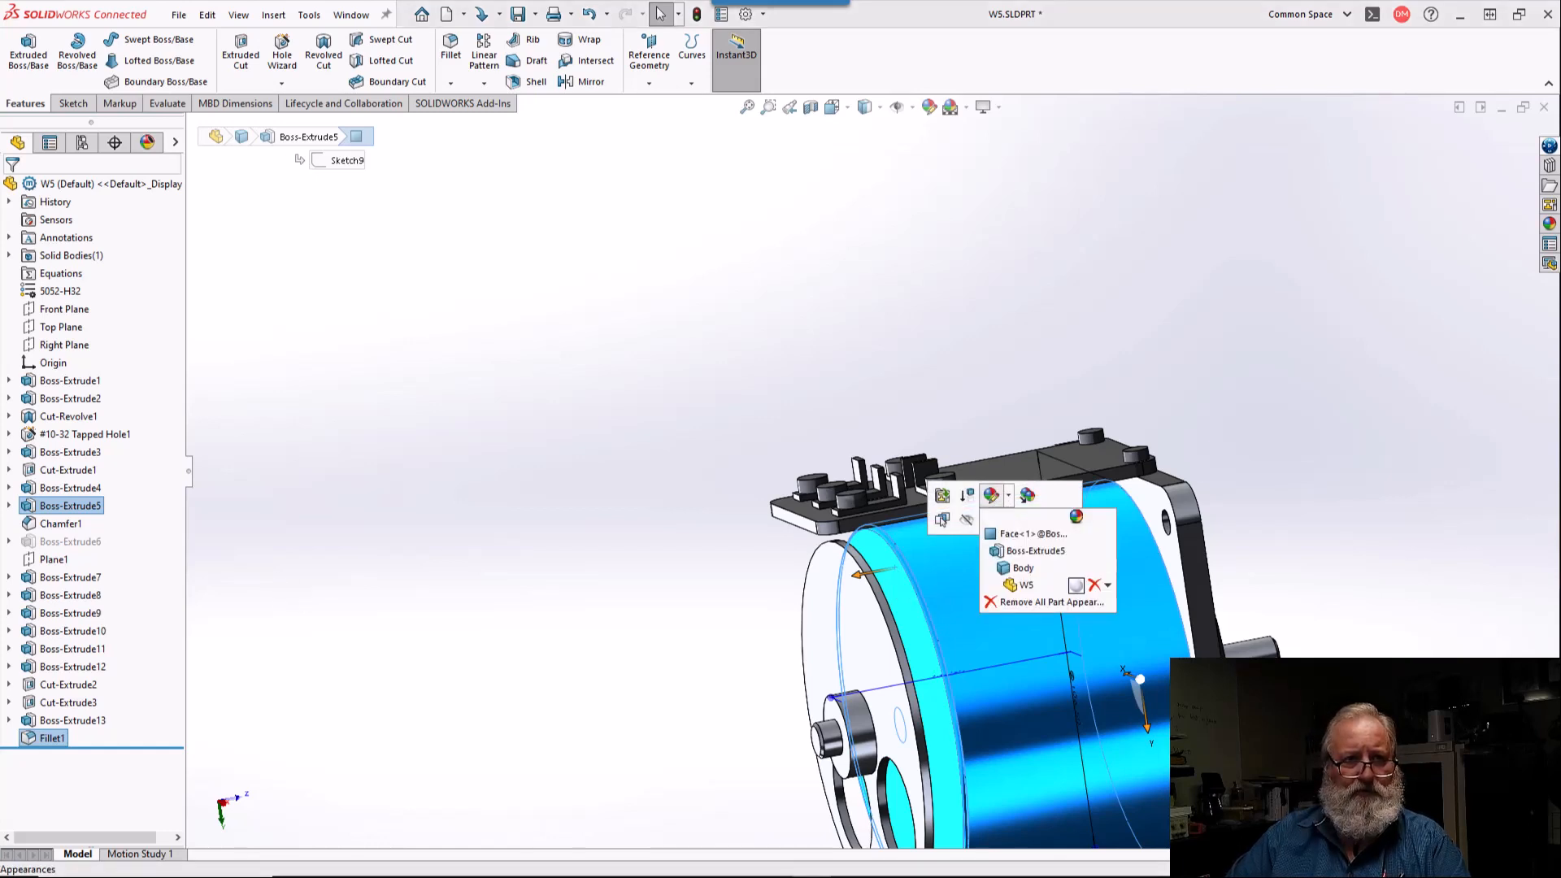
pyautogui.click(1035, 551)
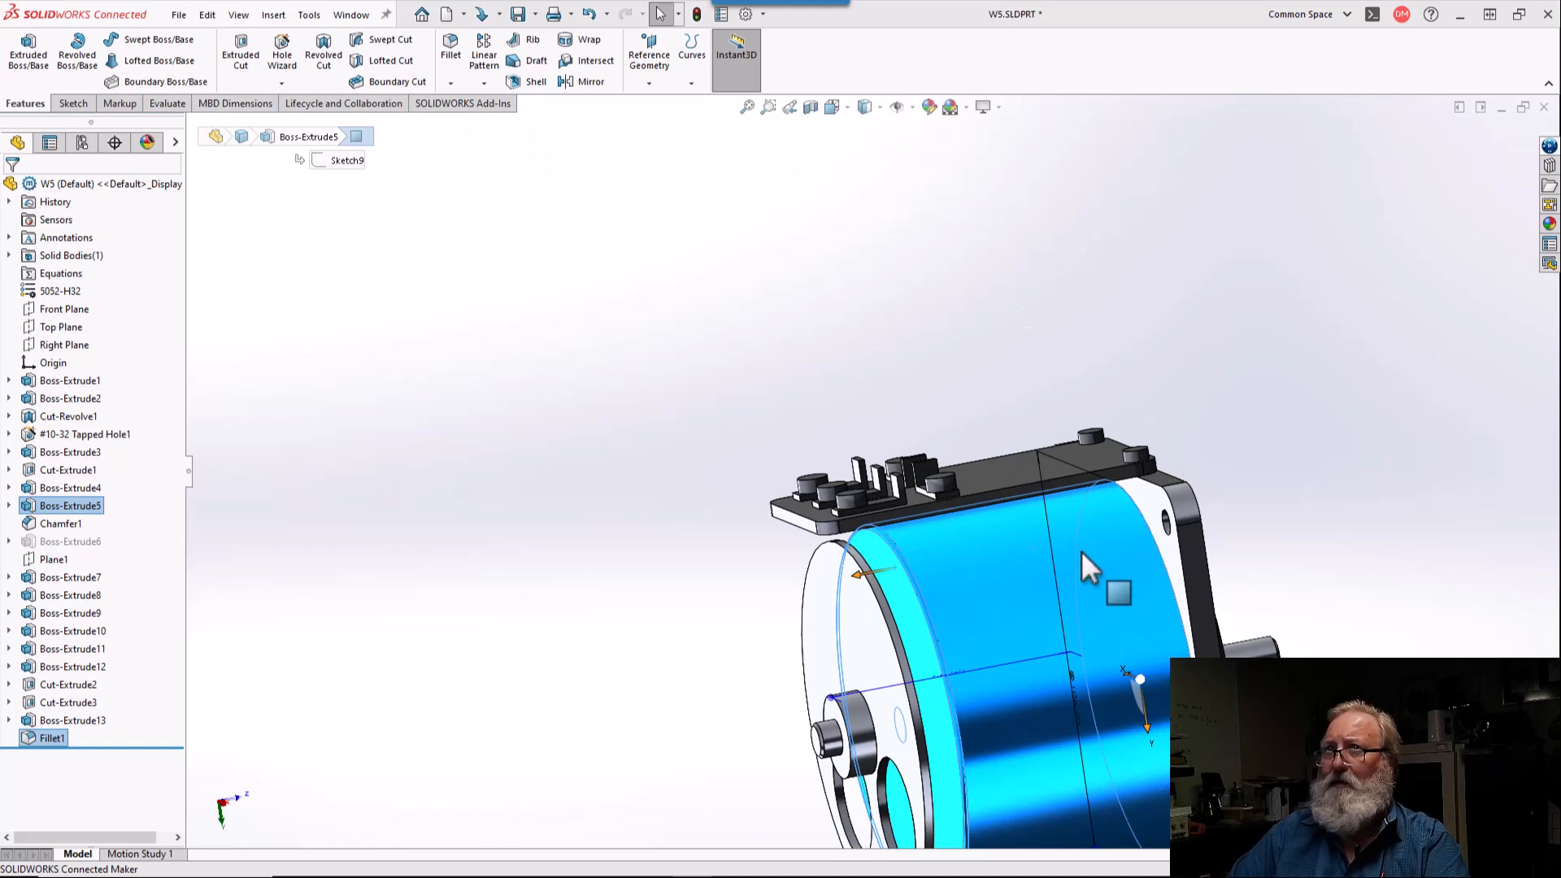
pyautogui.rightClick(1043, 562)
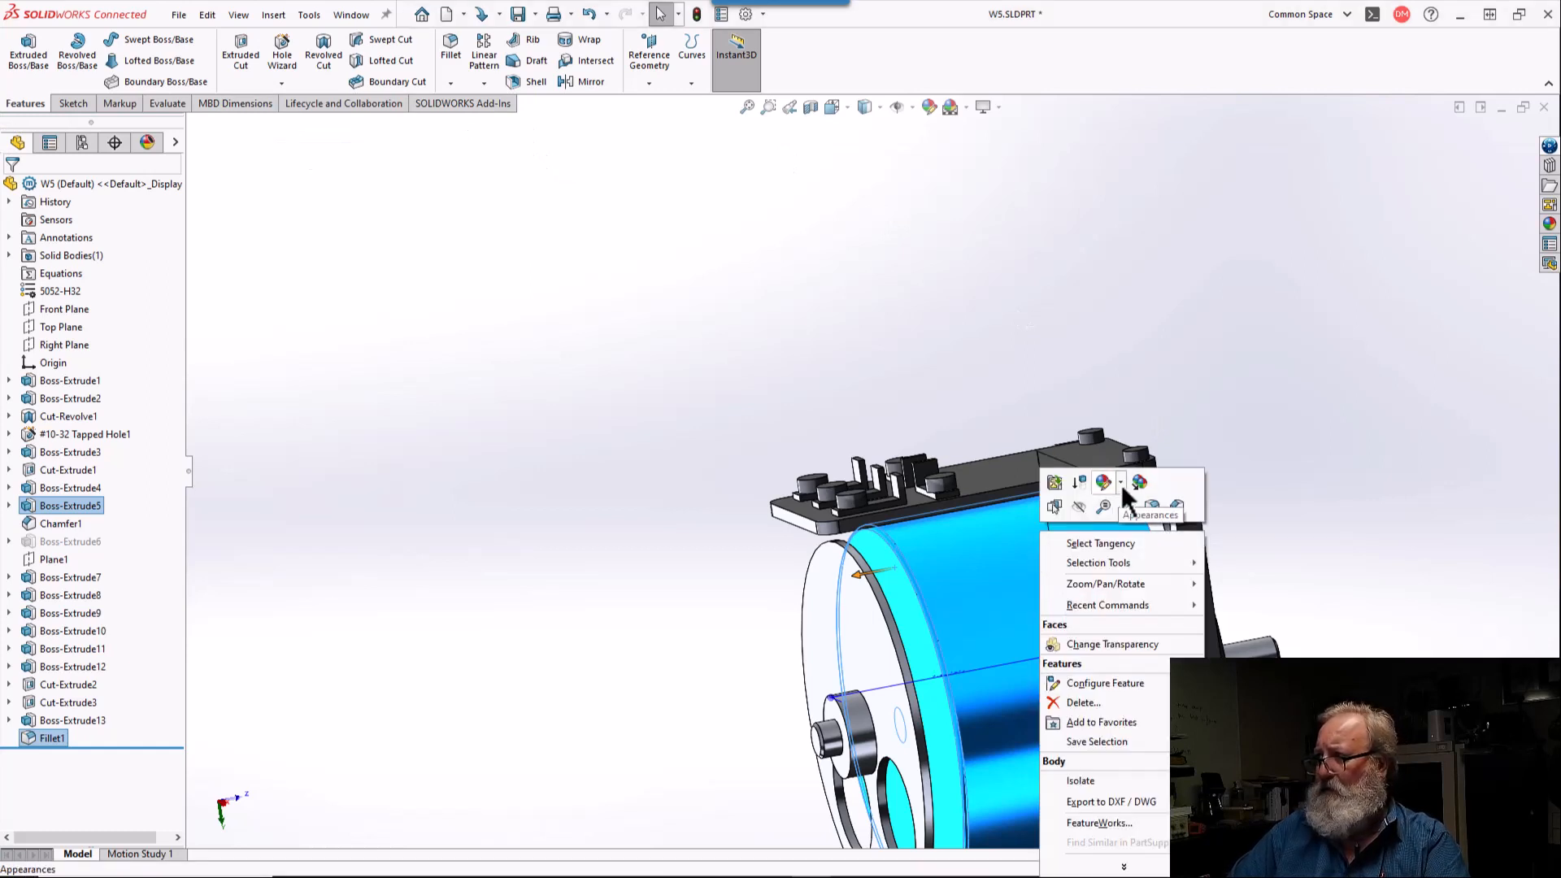
pyautogui.click(1106, 480)
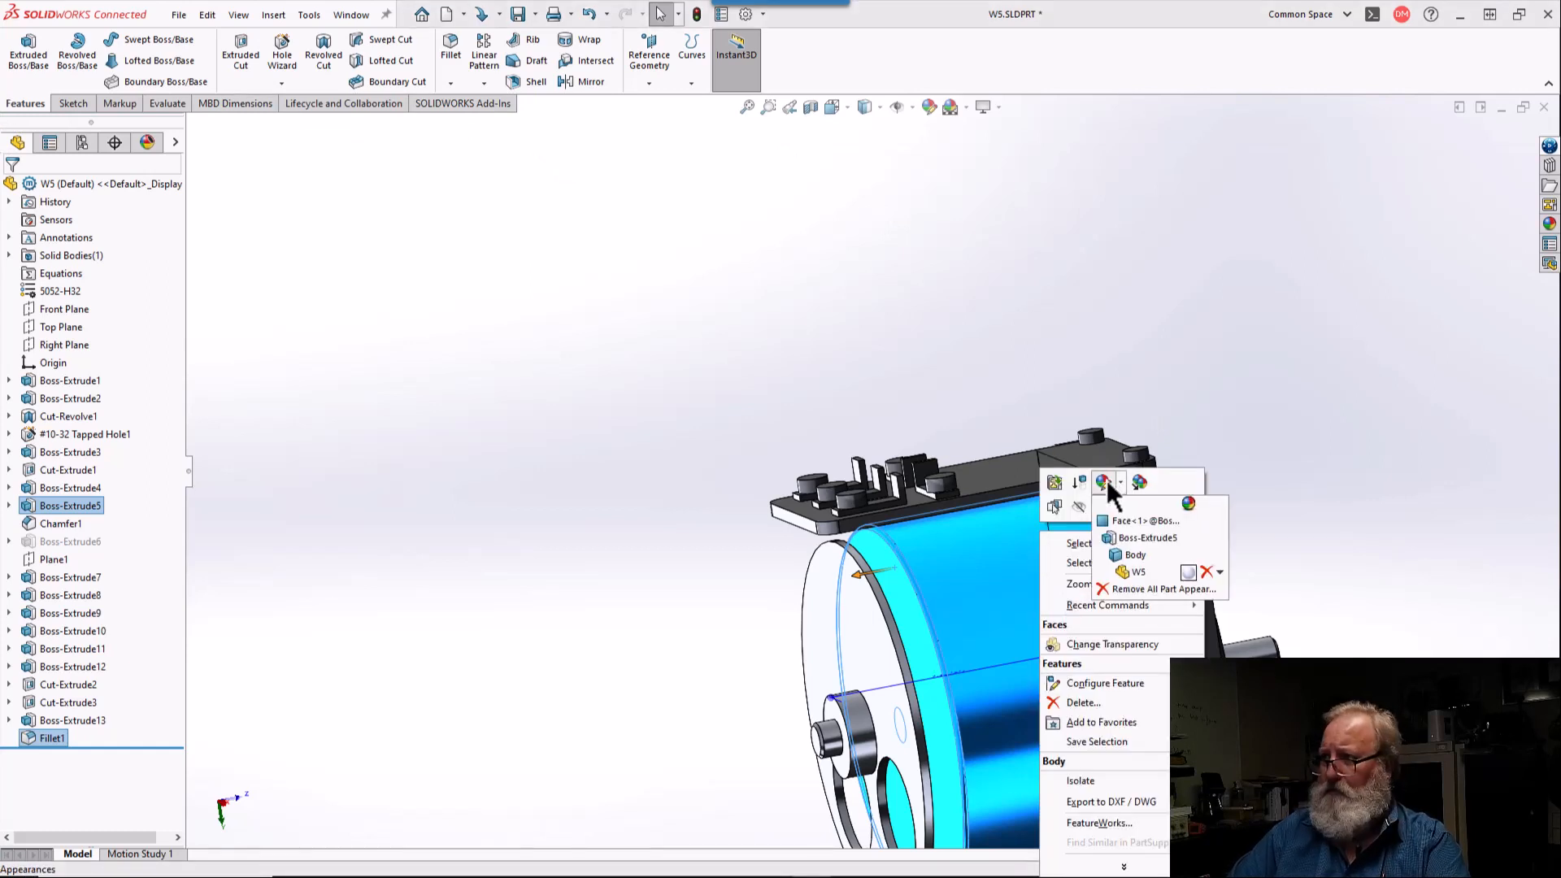
pyautogui.click(1107, 537)
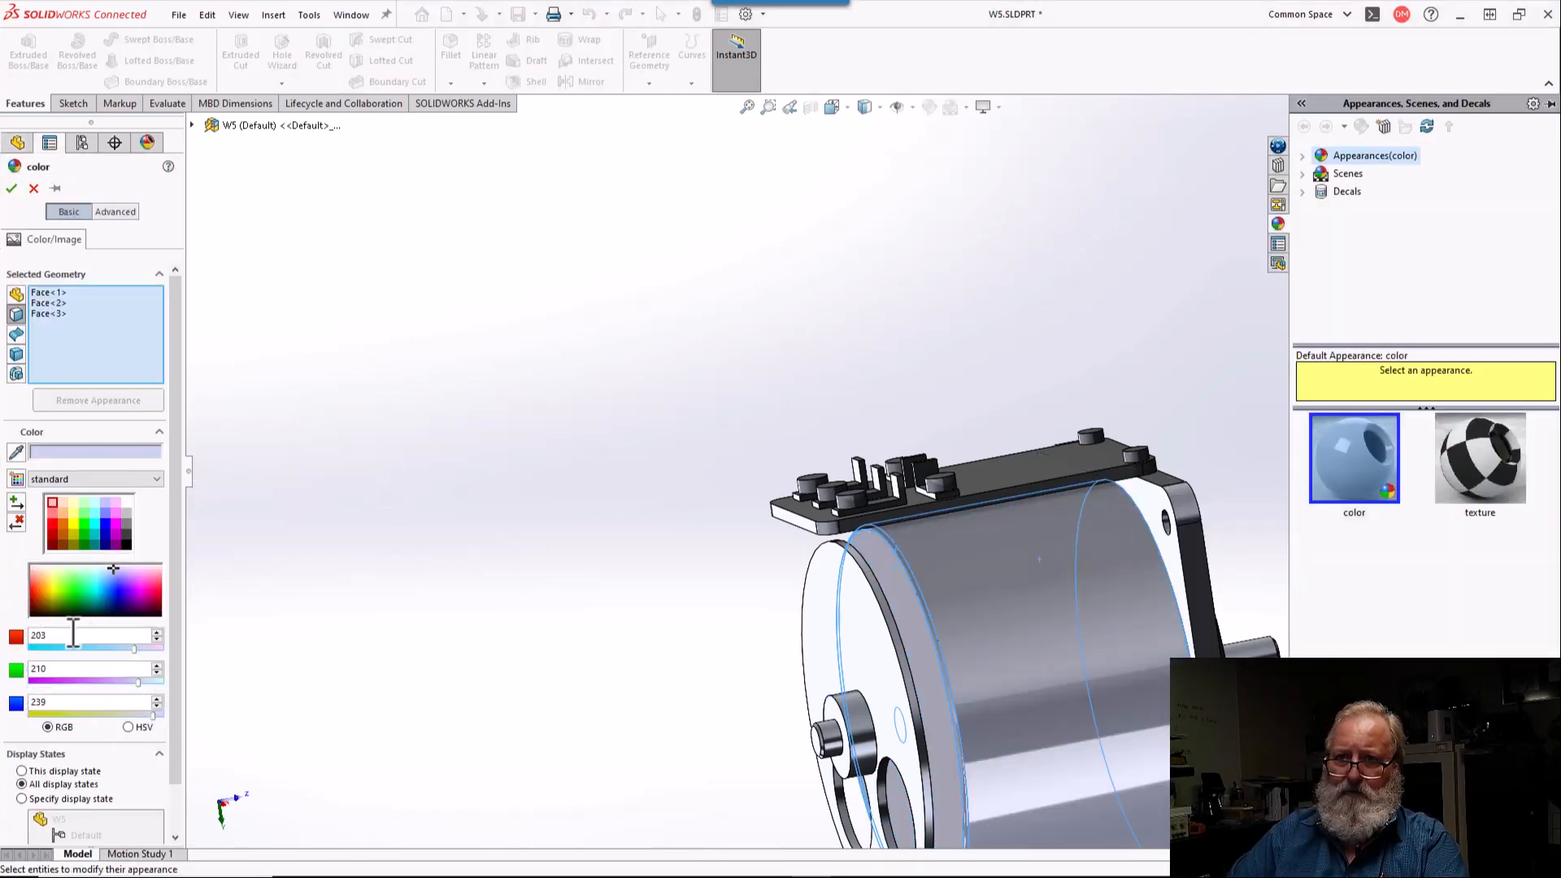
# Step: Color the selected motor body faces copper with RGB values 184, 115, 51 and apply the appearance
pyautogui.doubleClick(72, 634)
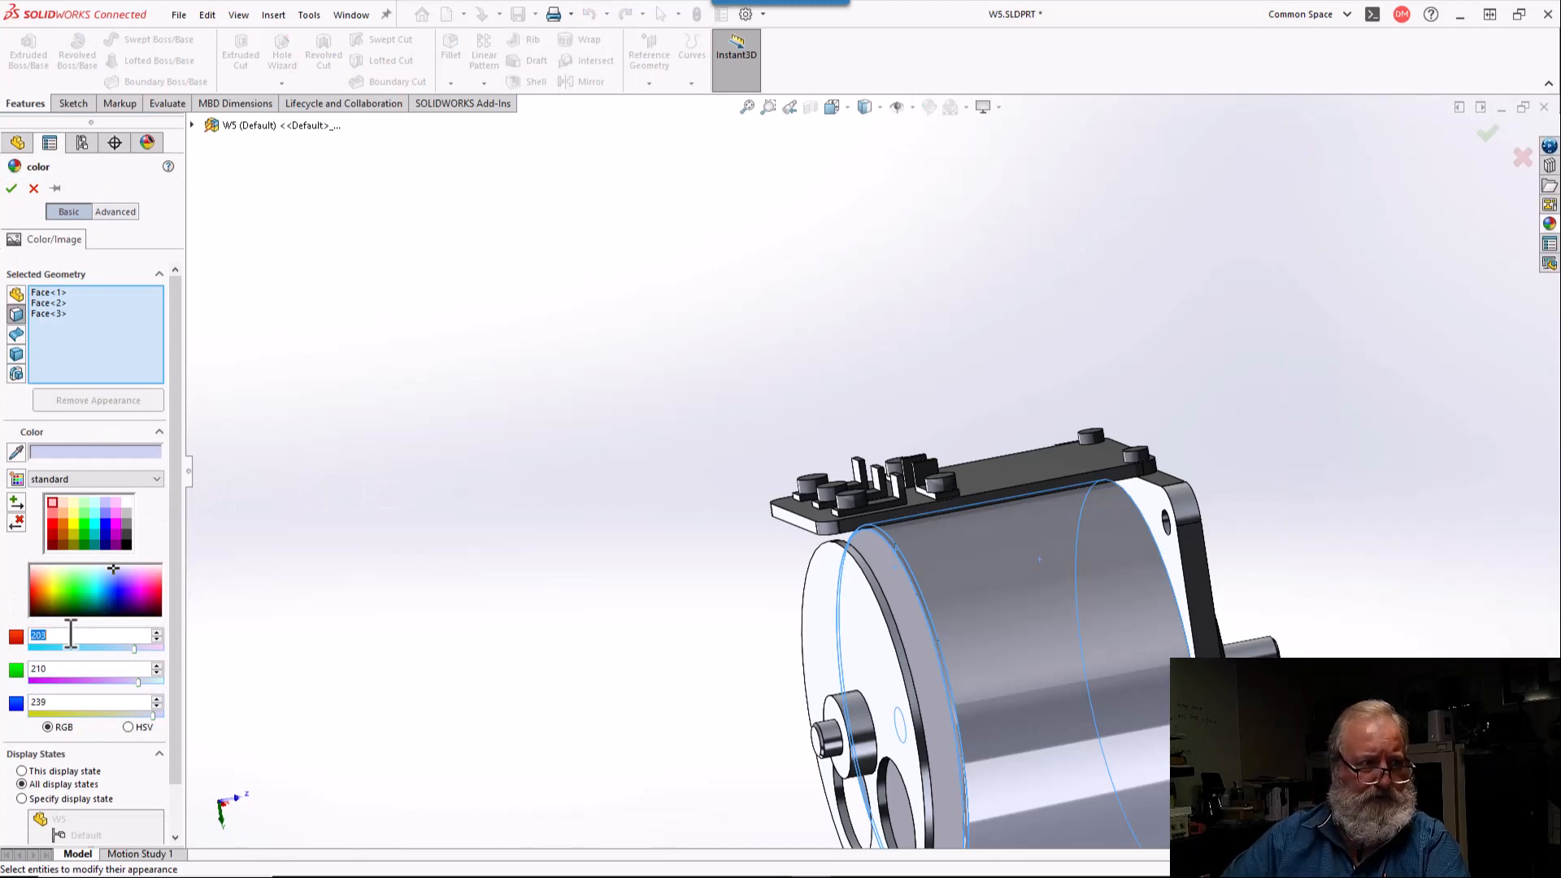
pyautogui.write('184')
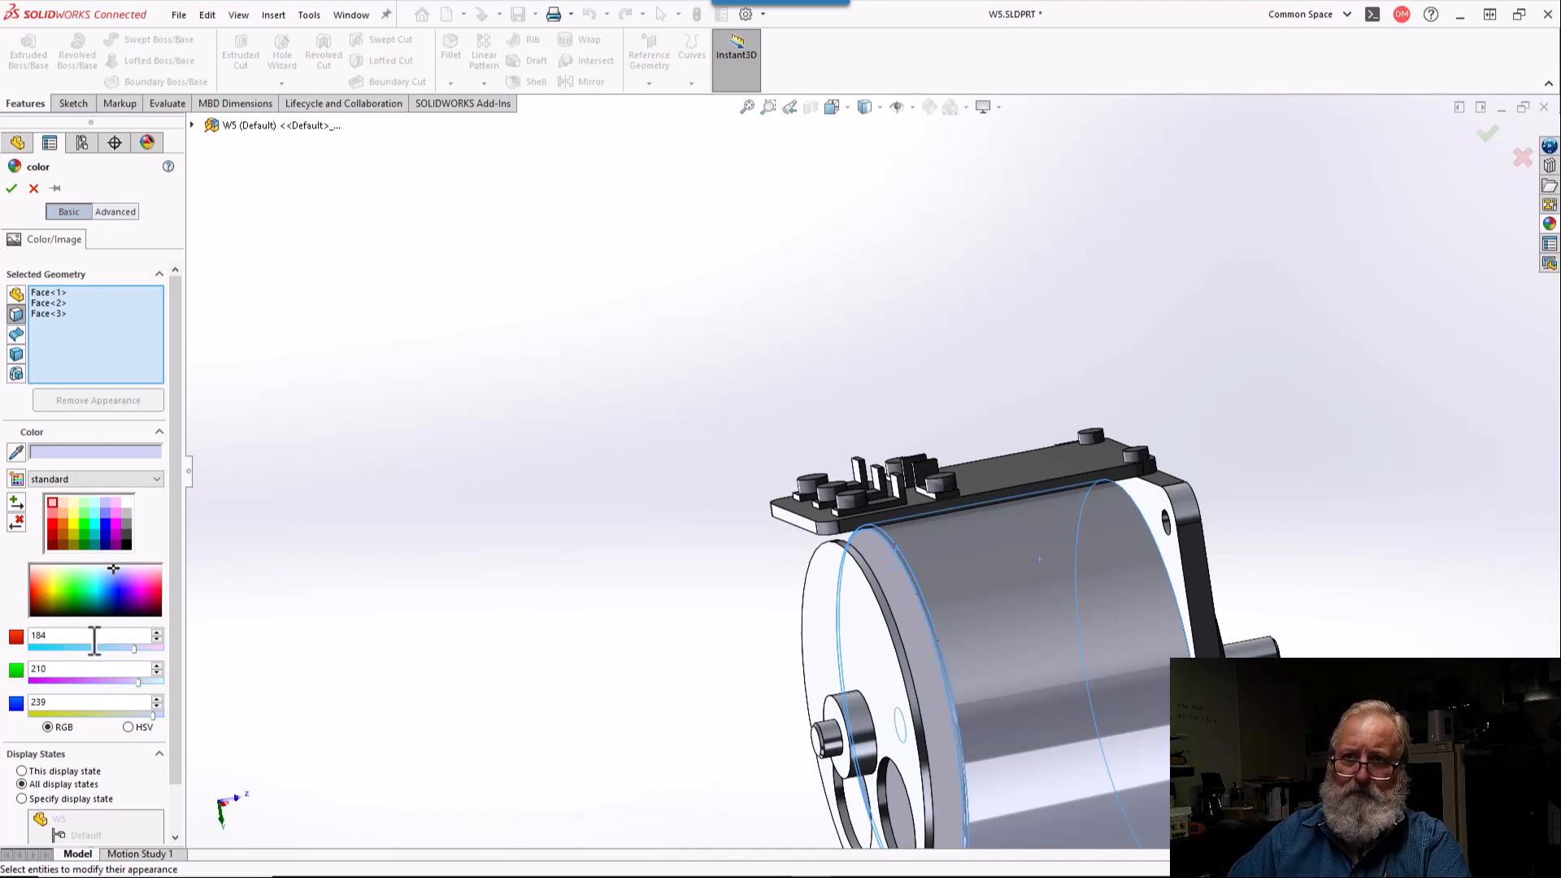
pyautogui.doubleClick(70, 668)
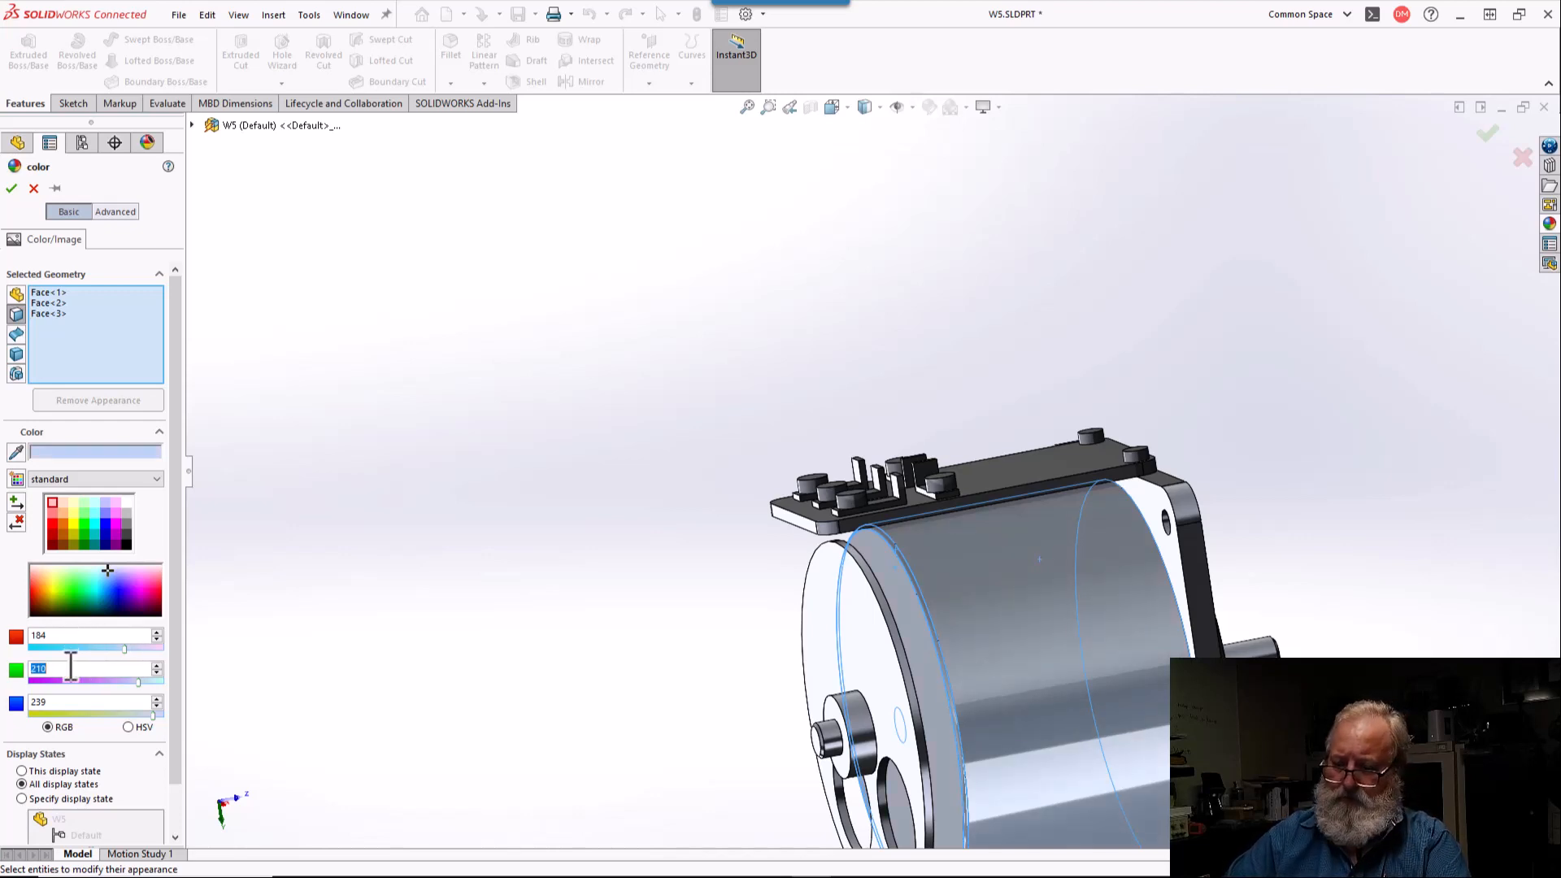
pyautogui.write('115')
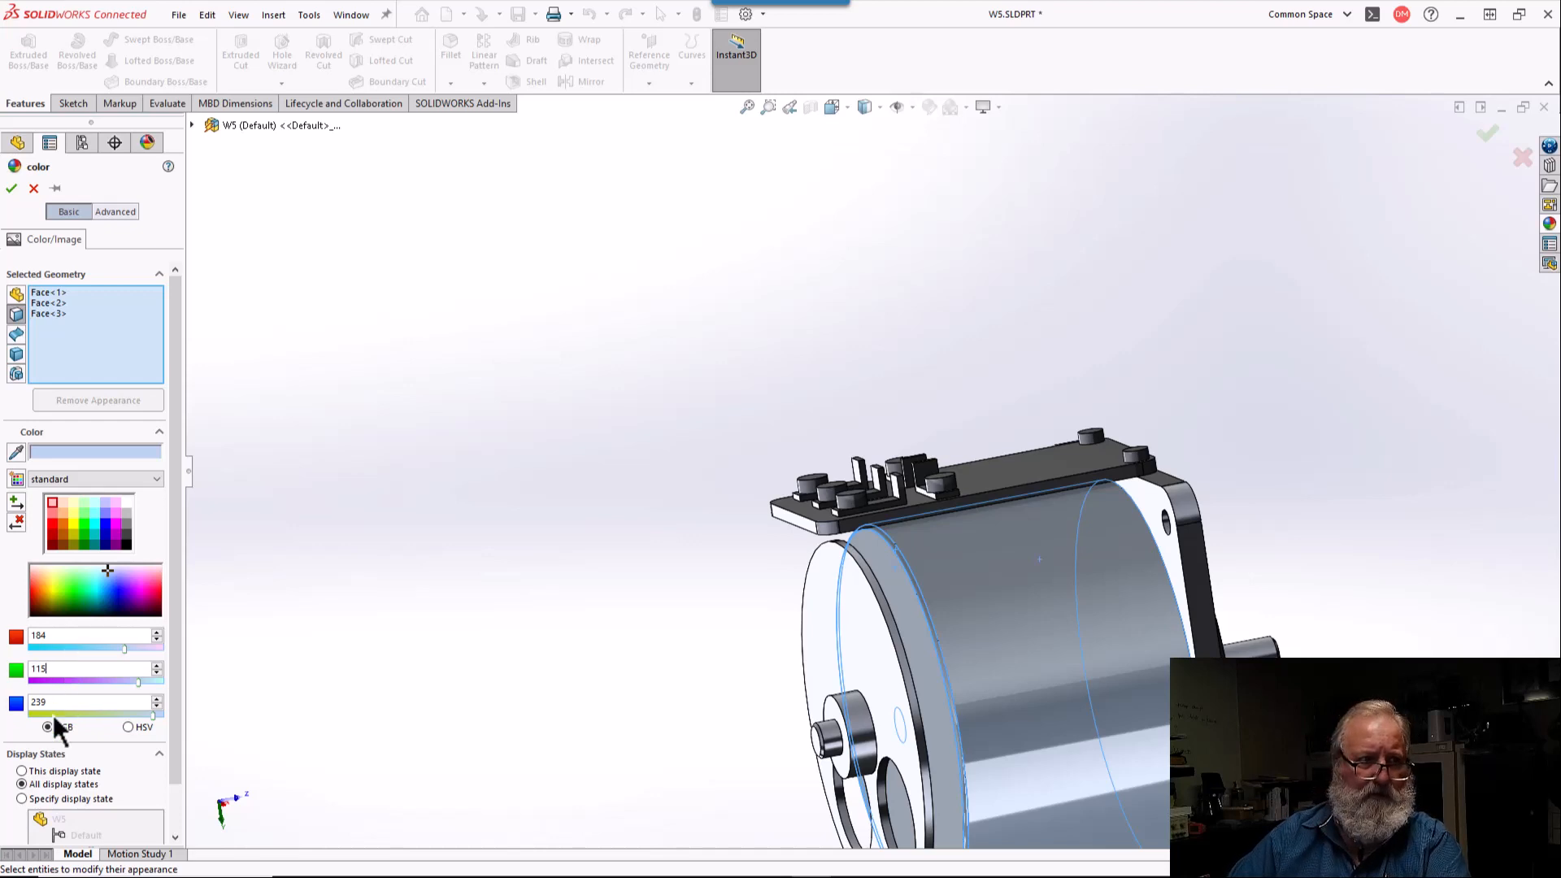
pyautogui.press('Return')
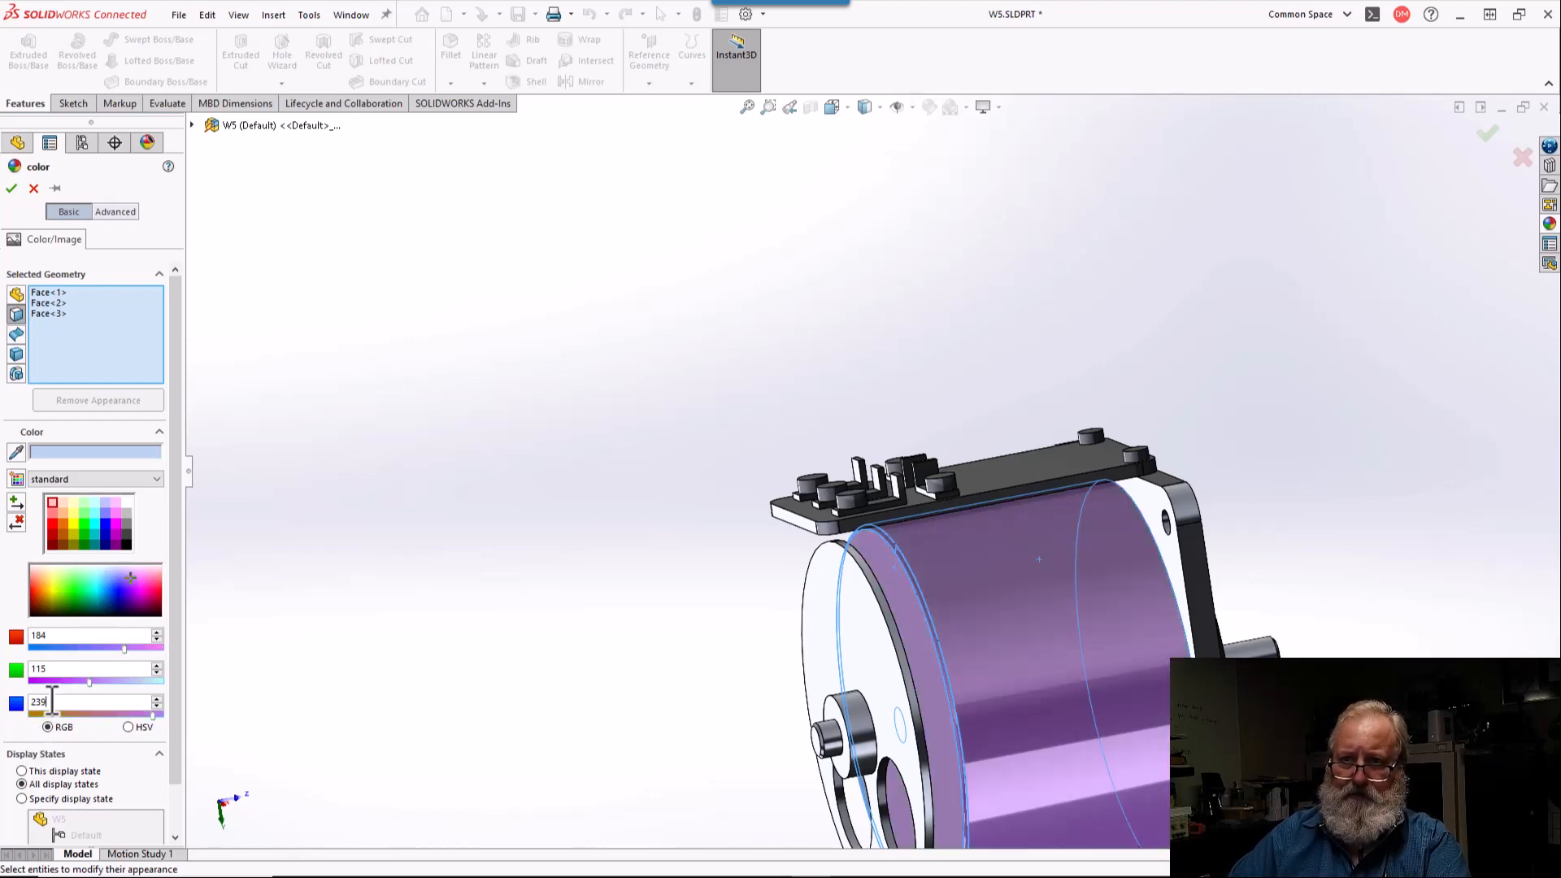
pyautogui.write('51')
pyautogui.press('Return')
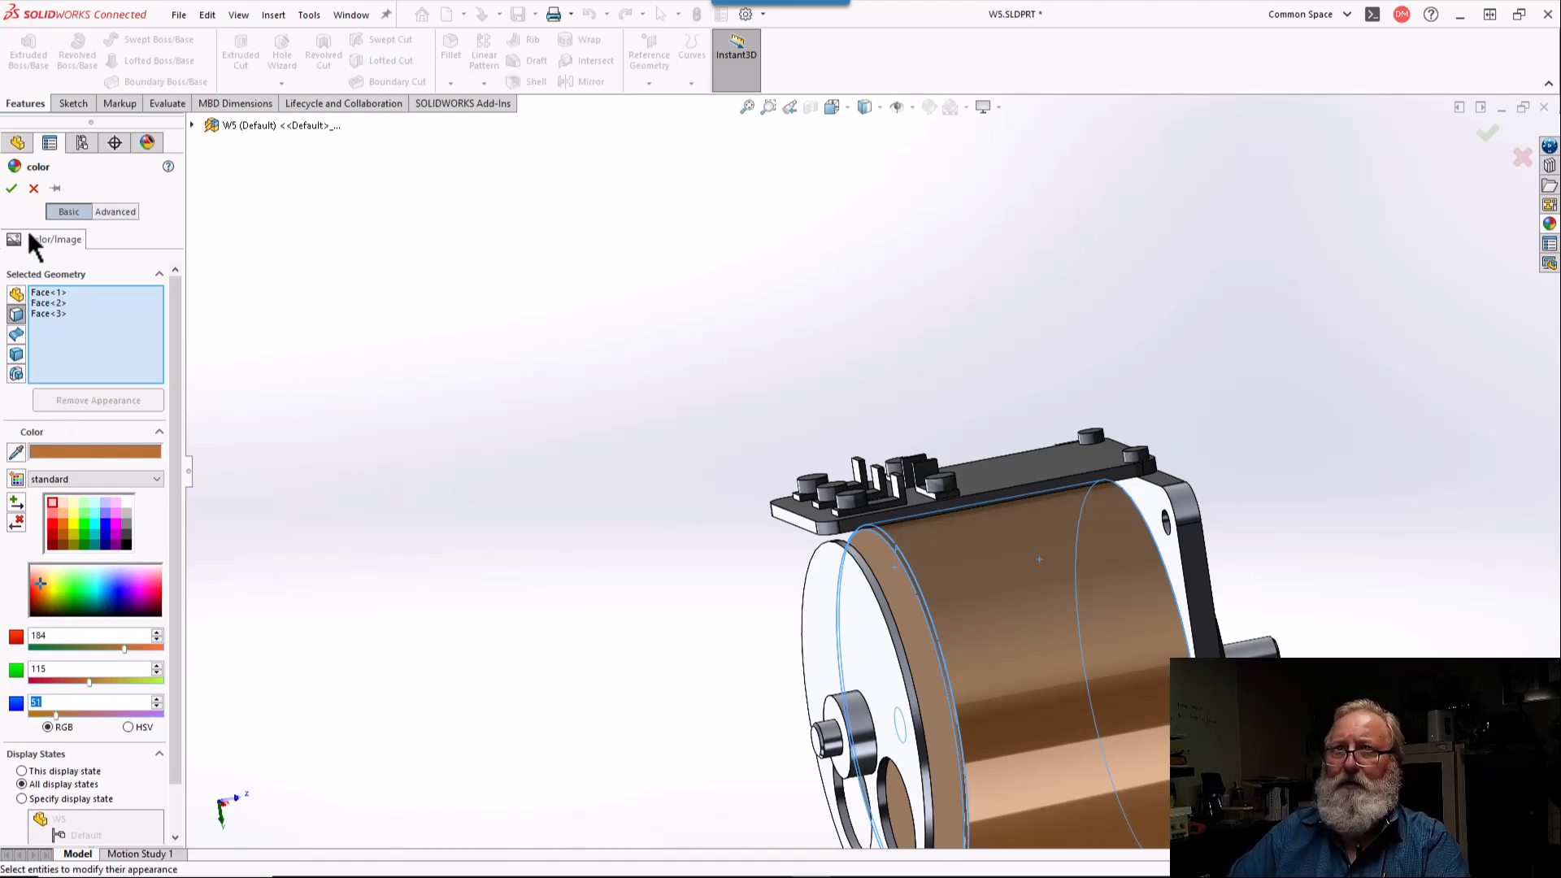
pyautogui.click(11, 188)
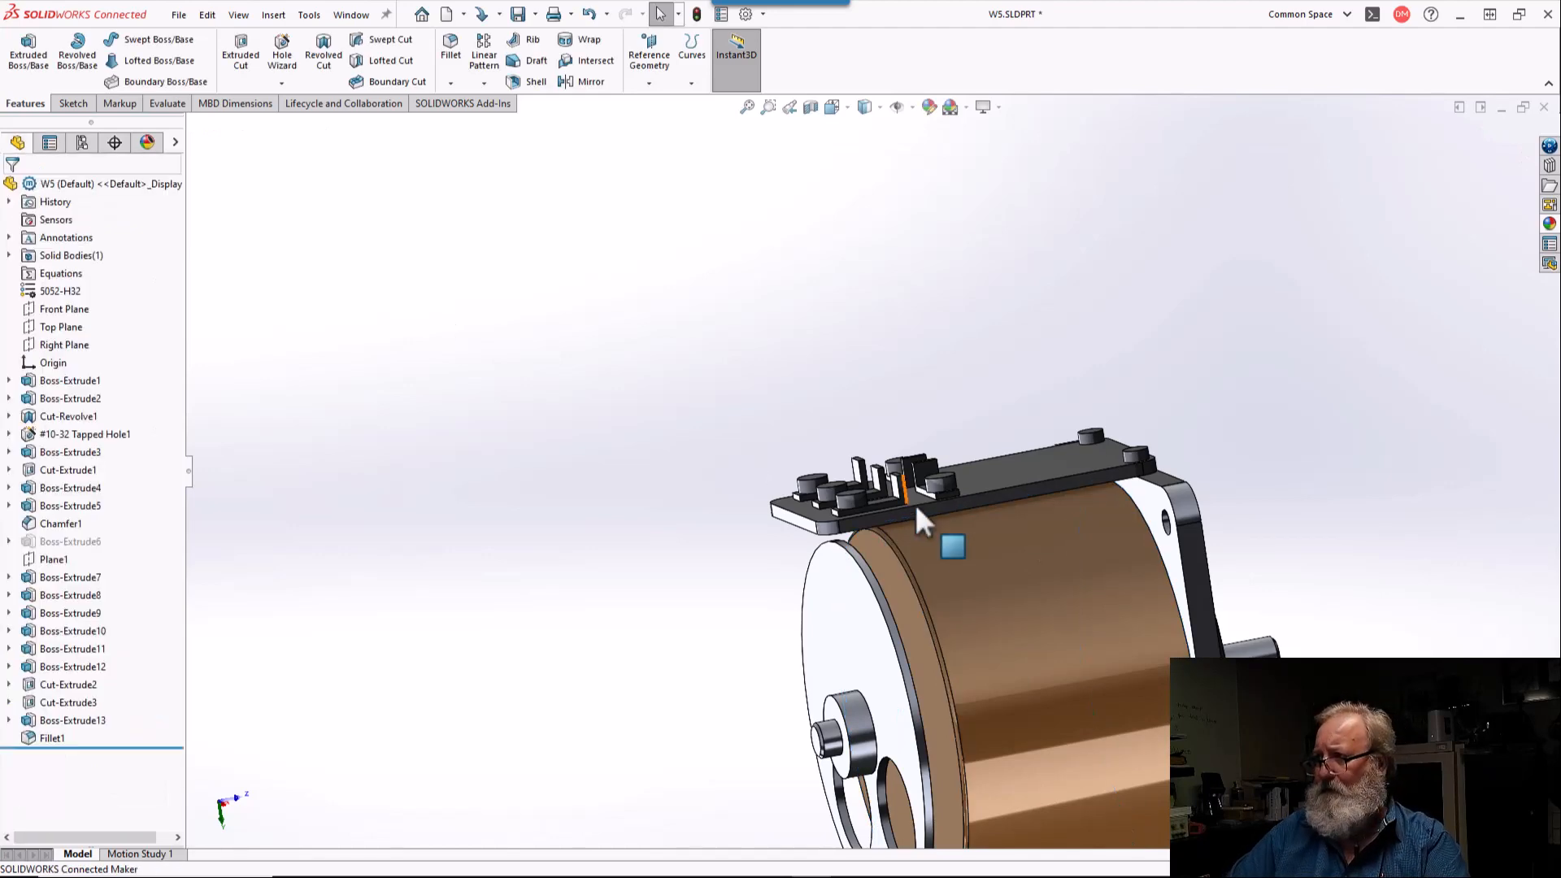
# Step: Give the terminal plate's large outer face a dark gray color, RGB 64, 64, 64
pyautogui.moveTo(941, 527); pyautogui.dragTo(1251, 601, button='middle')
pyautogui.click(791, 494)
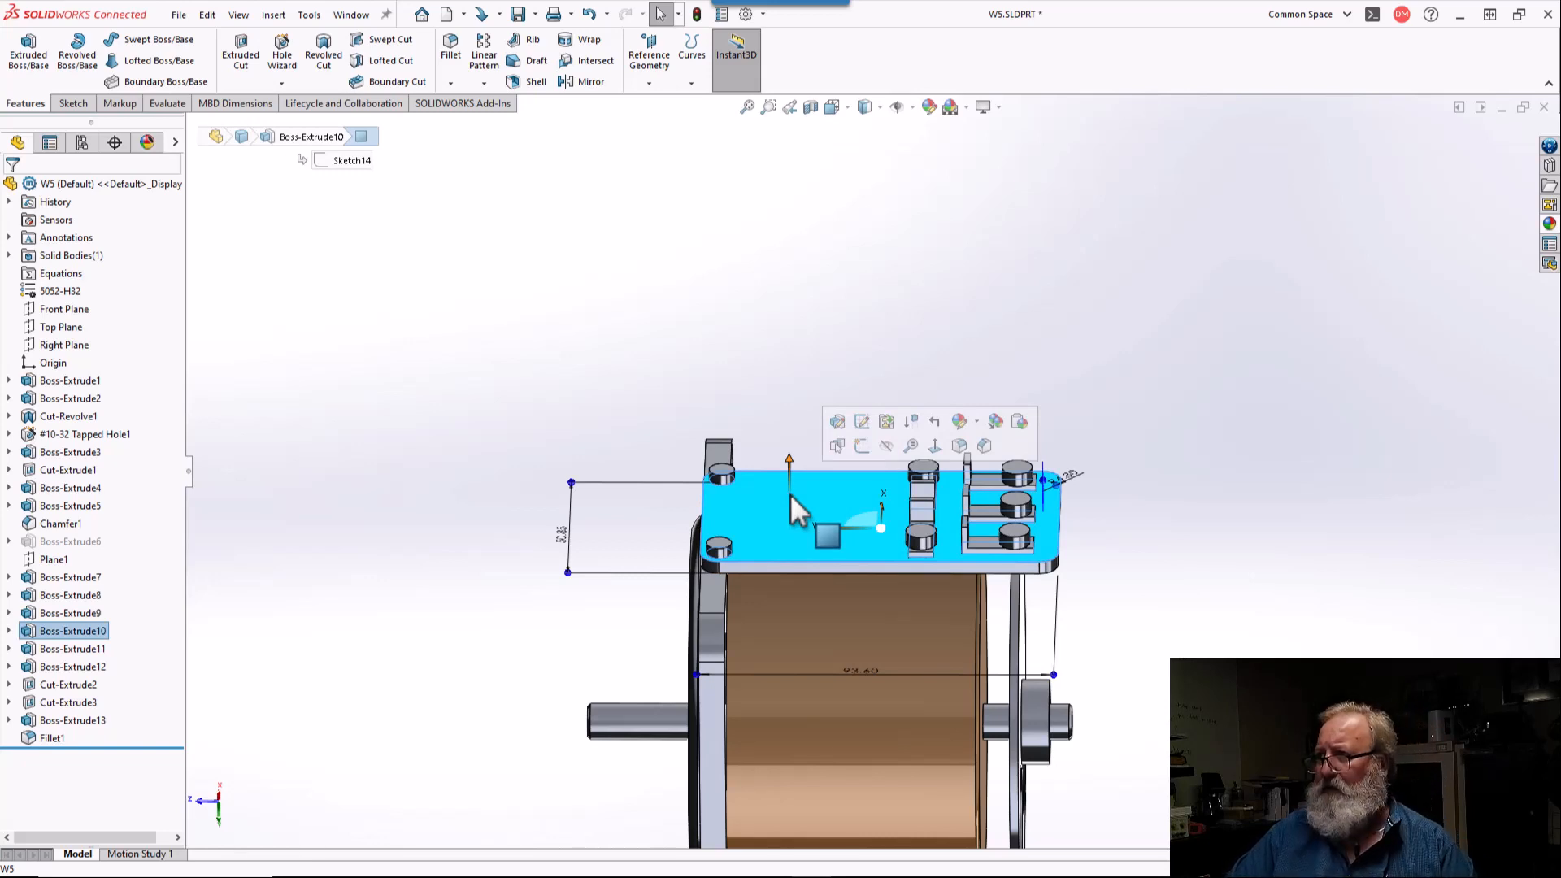
pyautogui.click(959, 422)
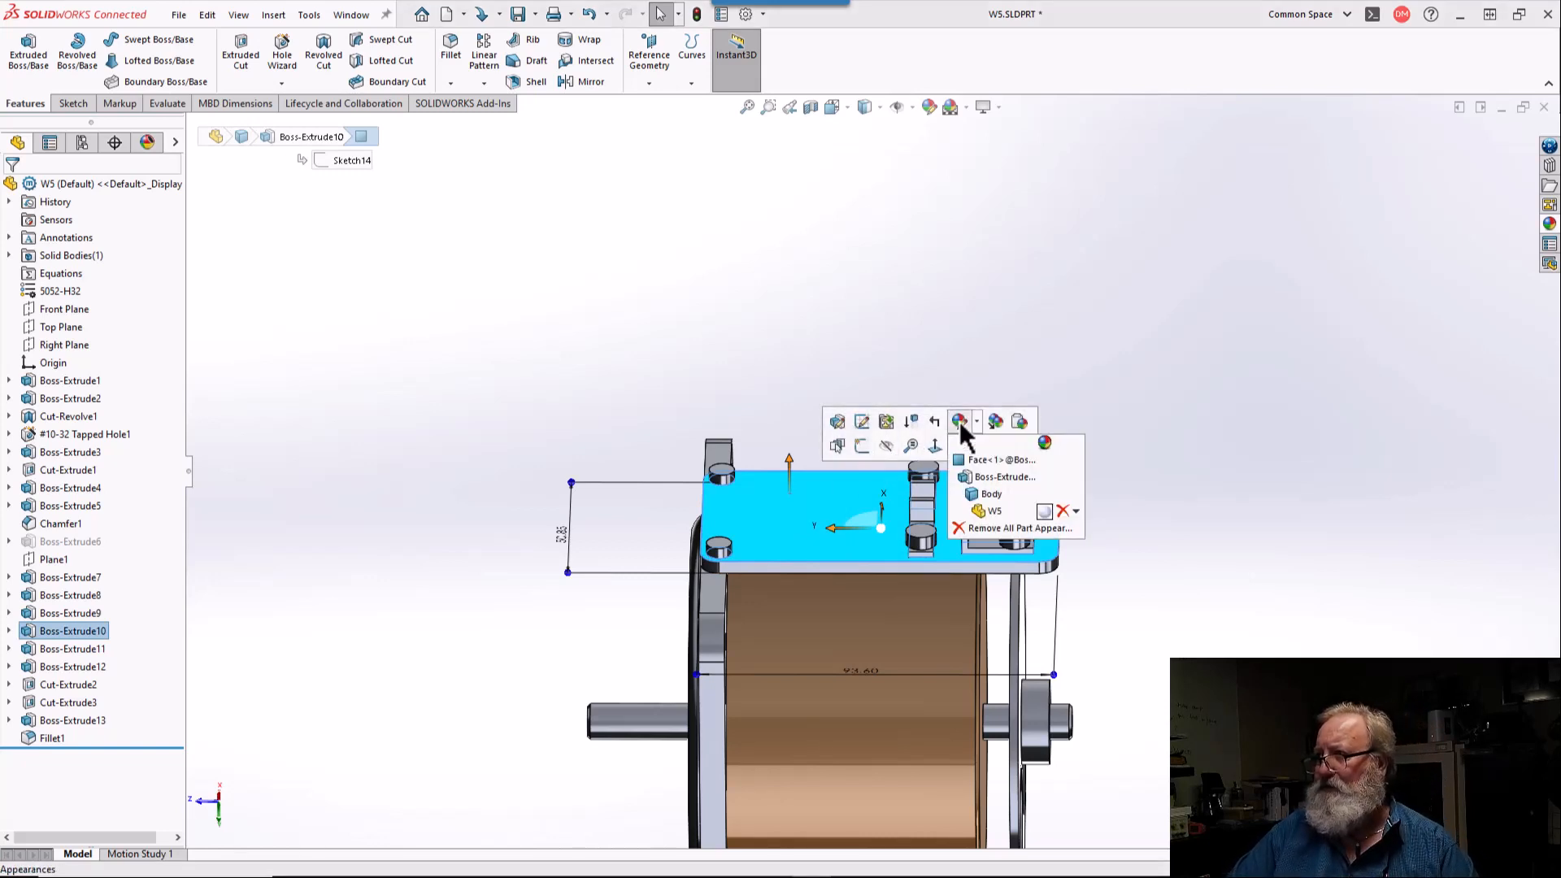
pyautogui.click(981, 460)
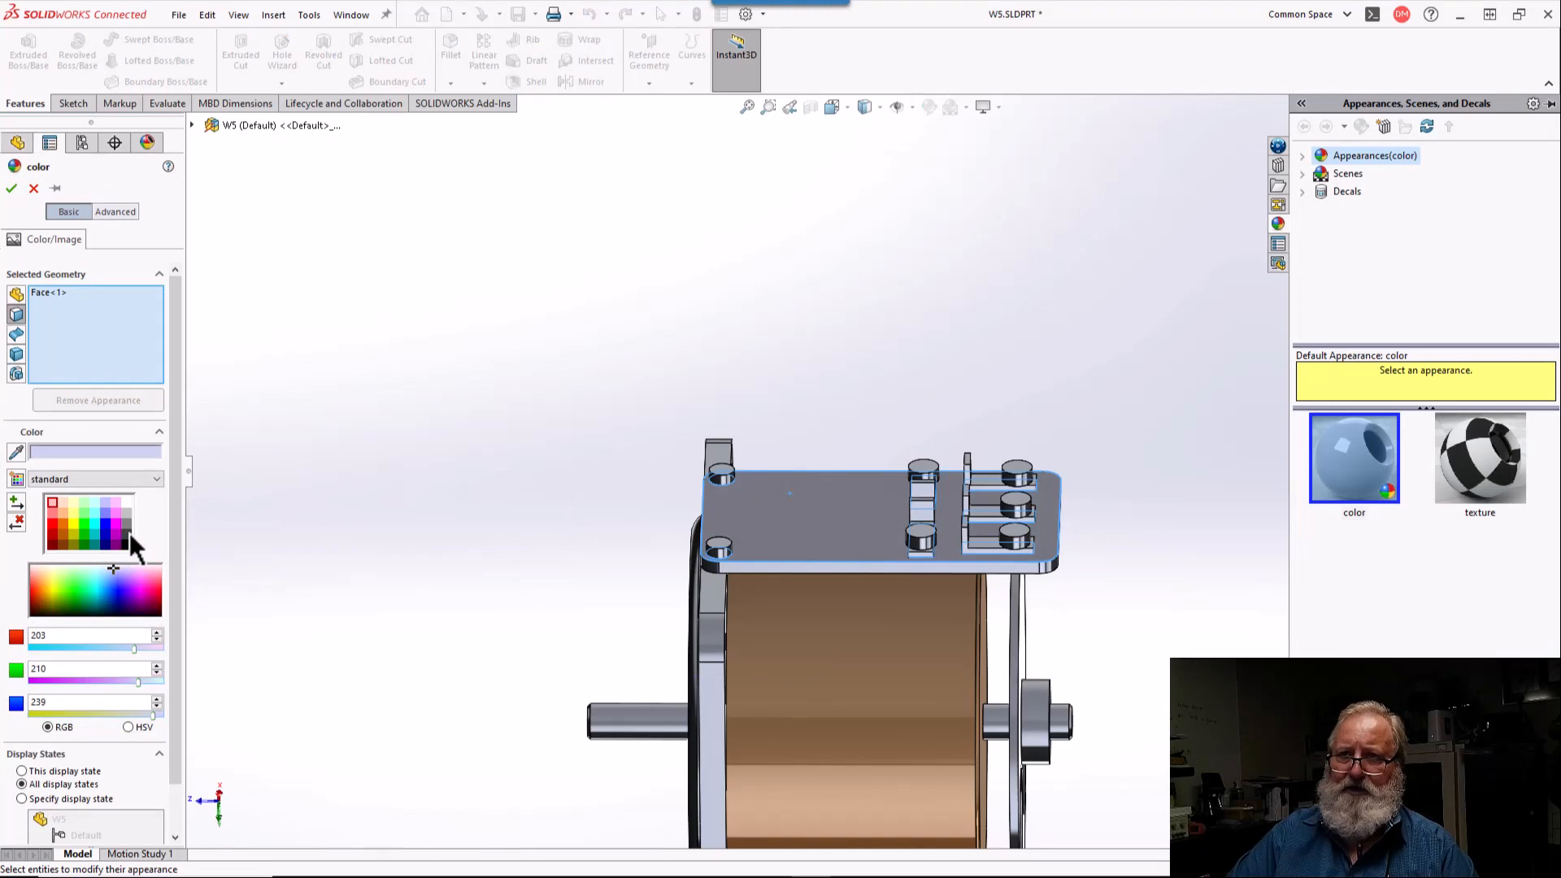
pyautogui.click(128, 533)
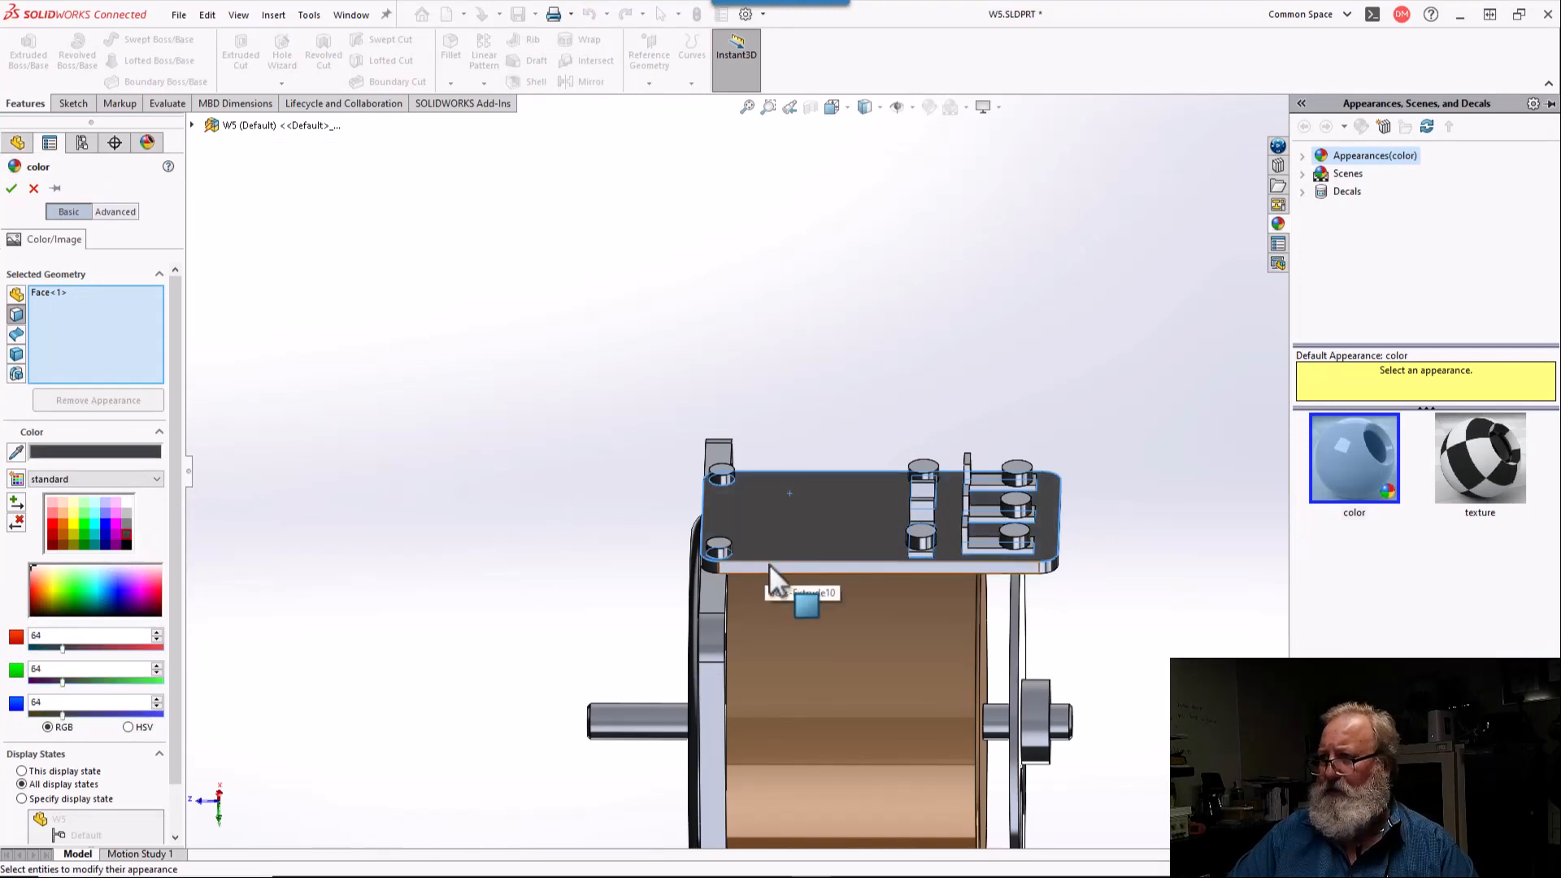
# Step: Add the terminal plate's side faces, underside and outer rounded corners to the faces receiving the dark gray color
pyautogui.click(769, 562)
pyautogui.moveTo(769, 562); pyautogui.dragTo(767, 407, button='middle')
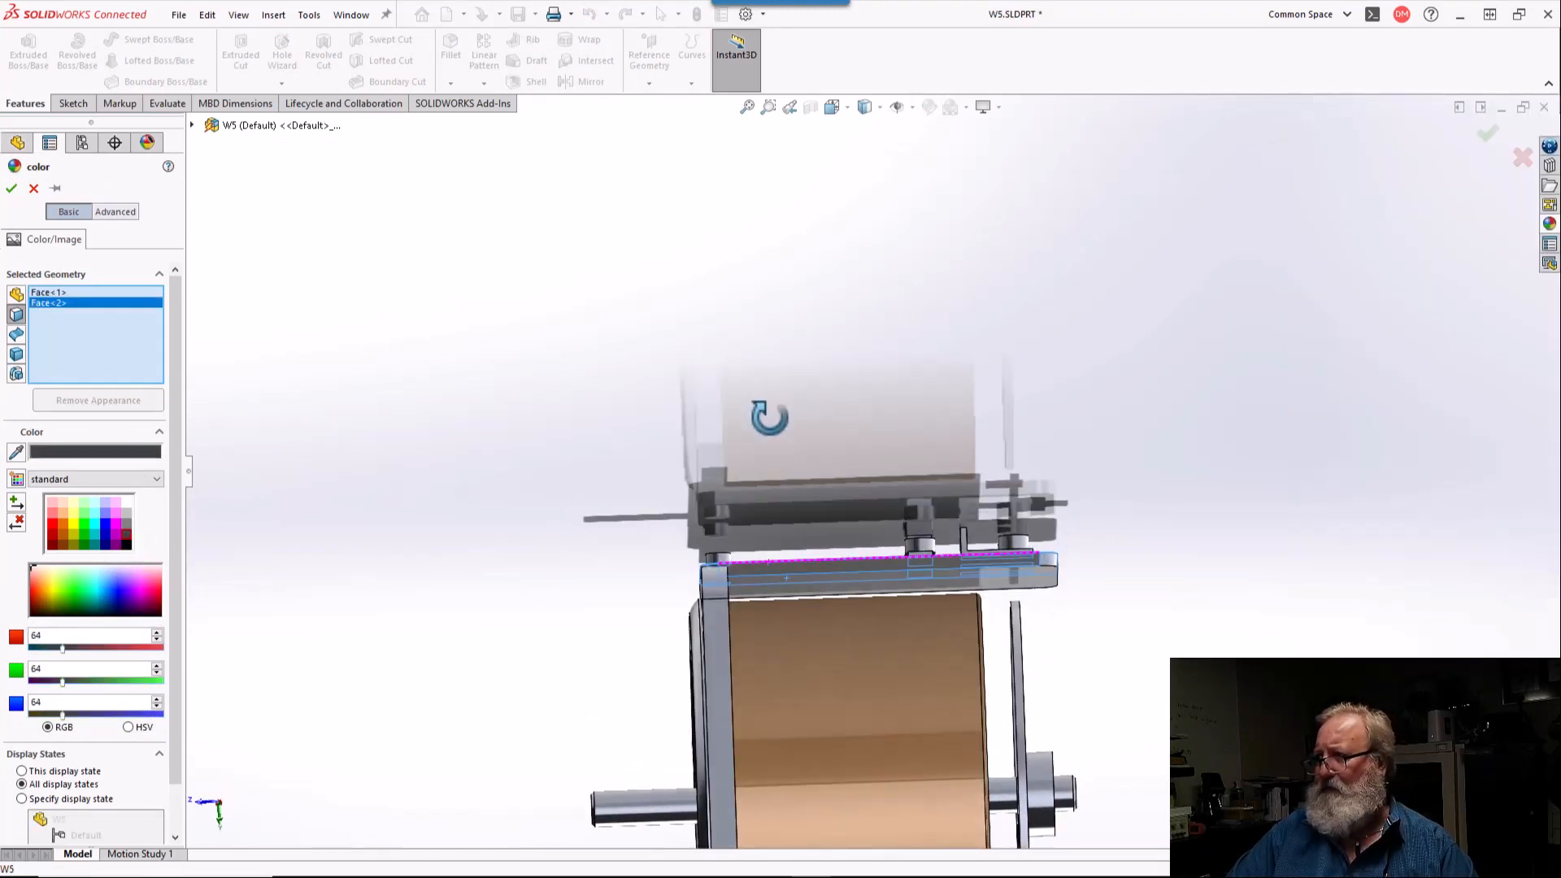
pyautogui.click(1007, 581)
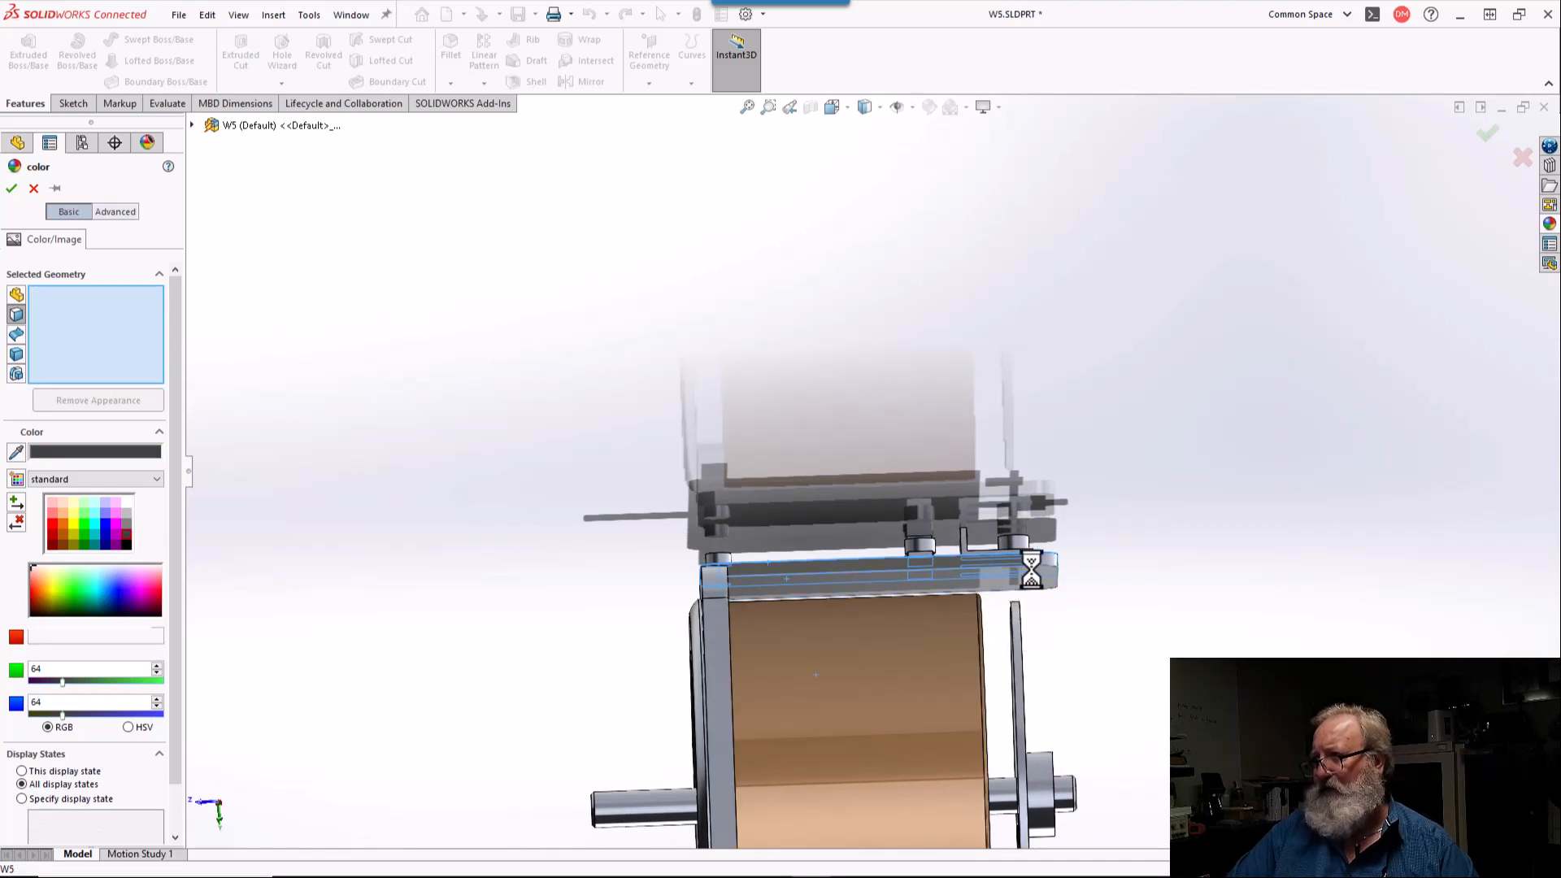
pyautogui.click(1054, 558)
pyautogui.moveTo(1053, 558); pyautogui.dragTo(1106, 574, button='middle')
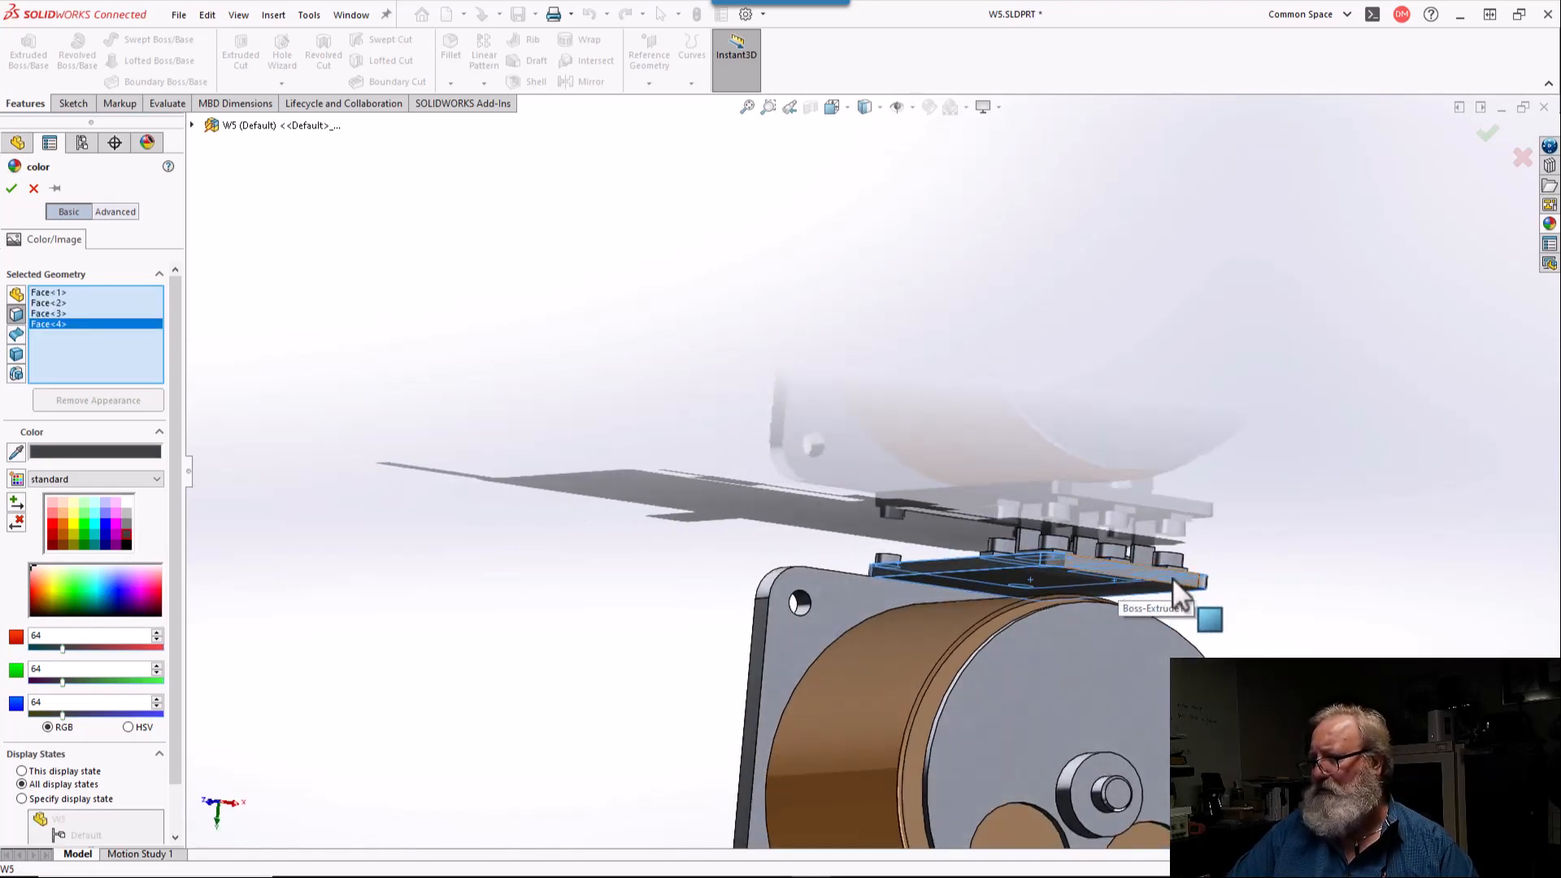
pyautogui.scroll(-5, 1172, 578)
pyautogui.click(1046, 523)
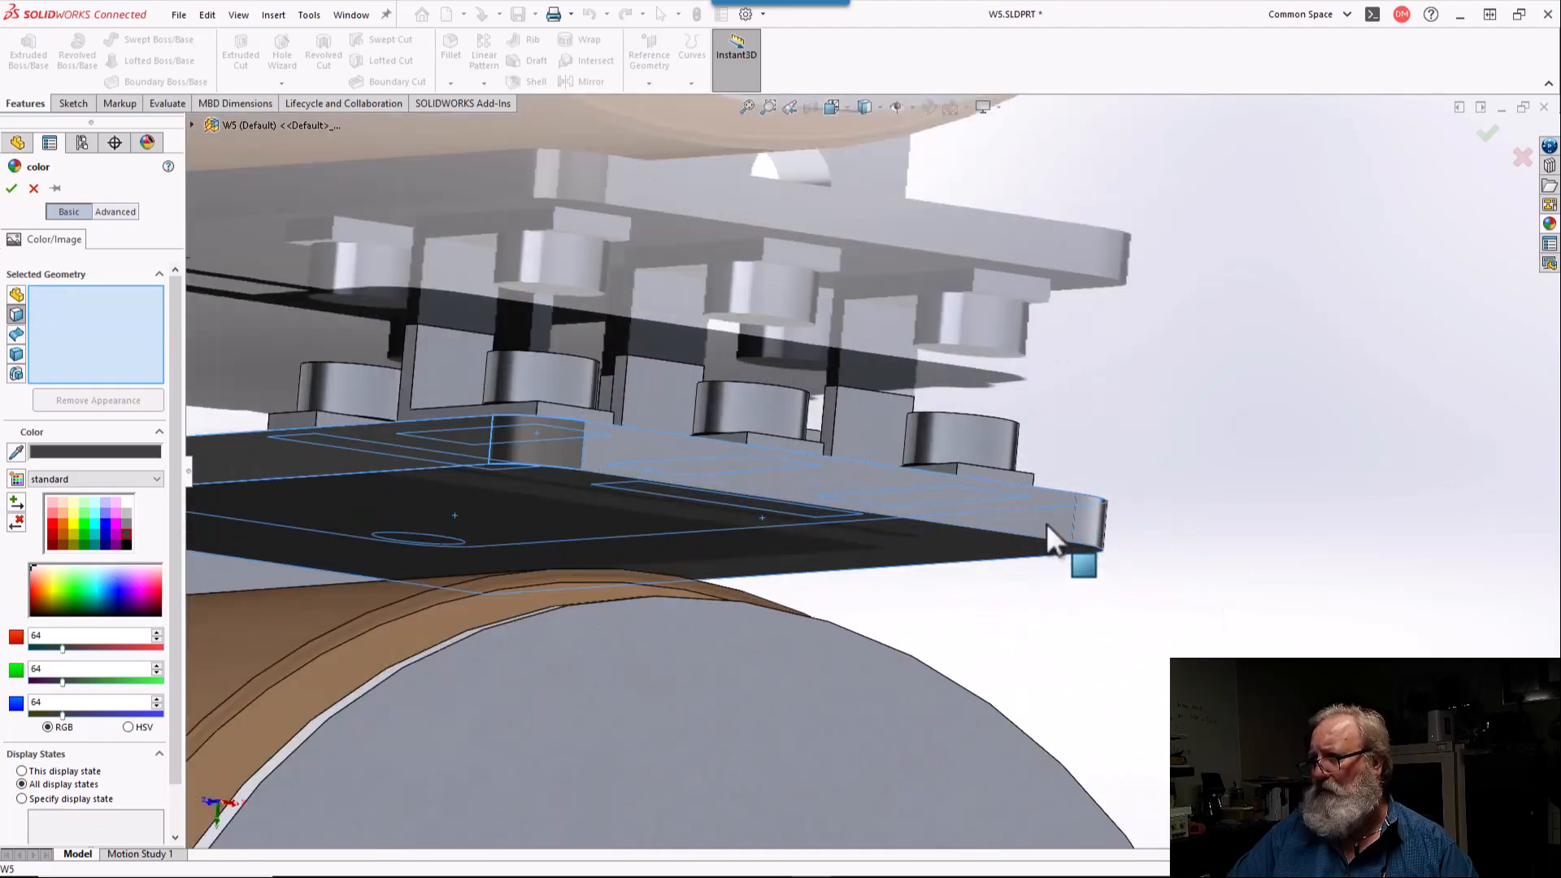
pyautogui.click(1089, 528)
pyautogui.moveTo(1065, 521); pyautogui.dragTo(945, 500, button='middle')
pyautogui.click(1299, 550)
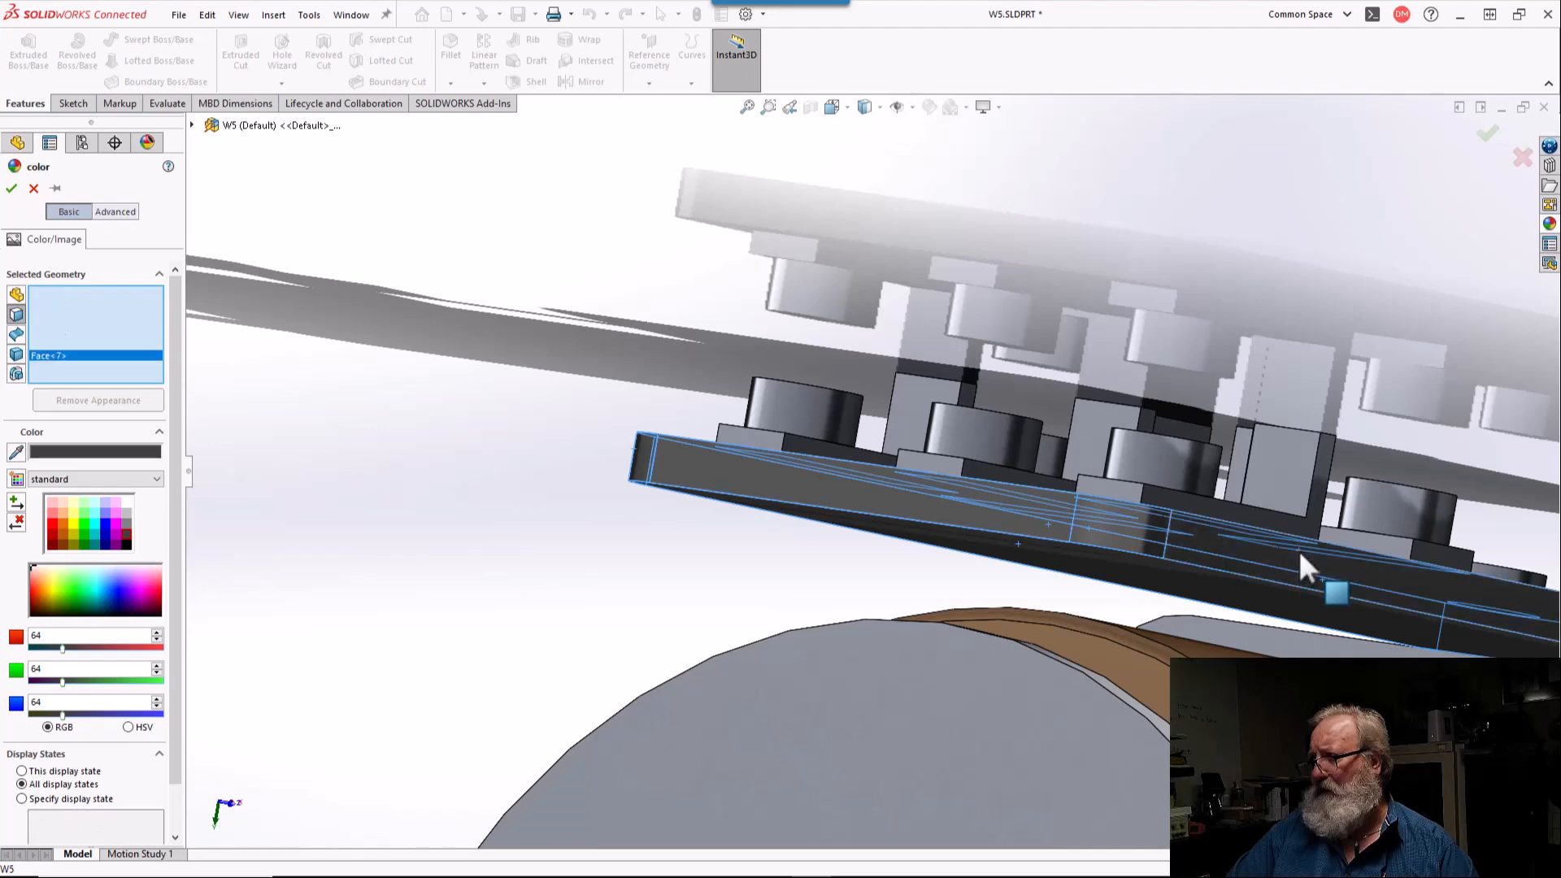
# Step: Include the plate's remaining corners at the flange and the square flange's shaft-side face, and apply the dark gray appearance
pyautogui.scroll(-5, 1298, 548)
pyautogui.moveTo(1300, 551); pyautogui.dragTo(1350, 557, button='middle')
pyautogui.scroll(-8, 1334, 553)
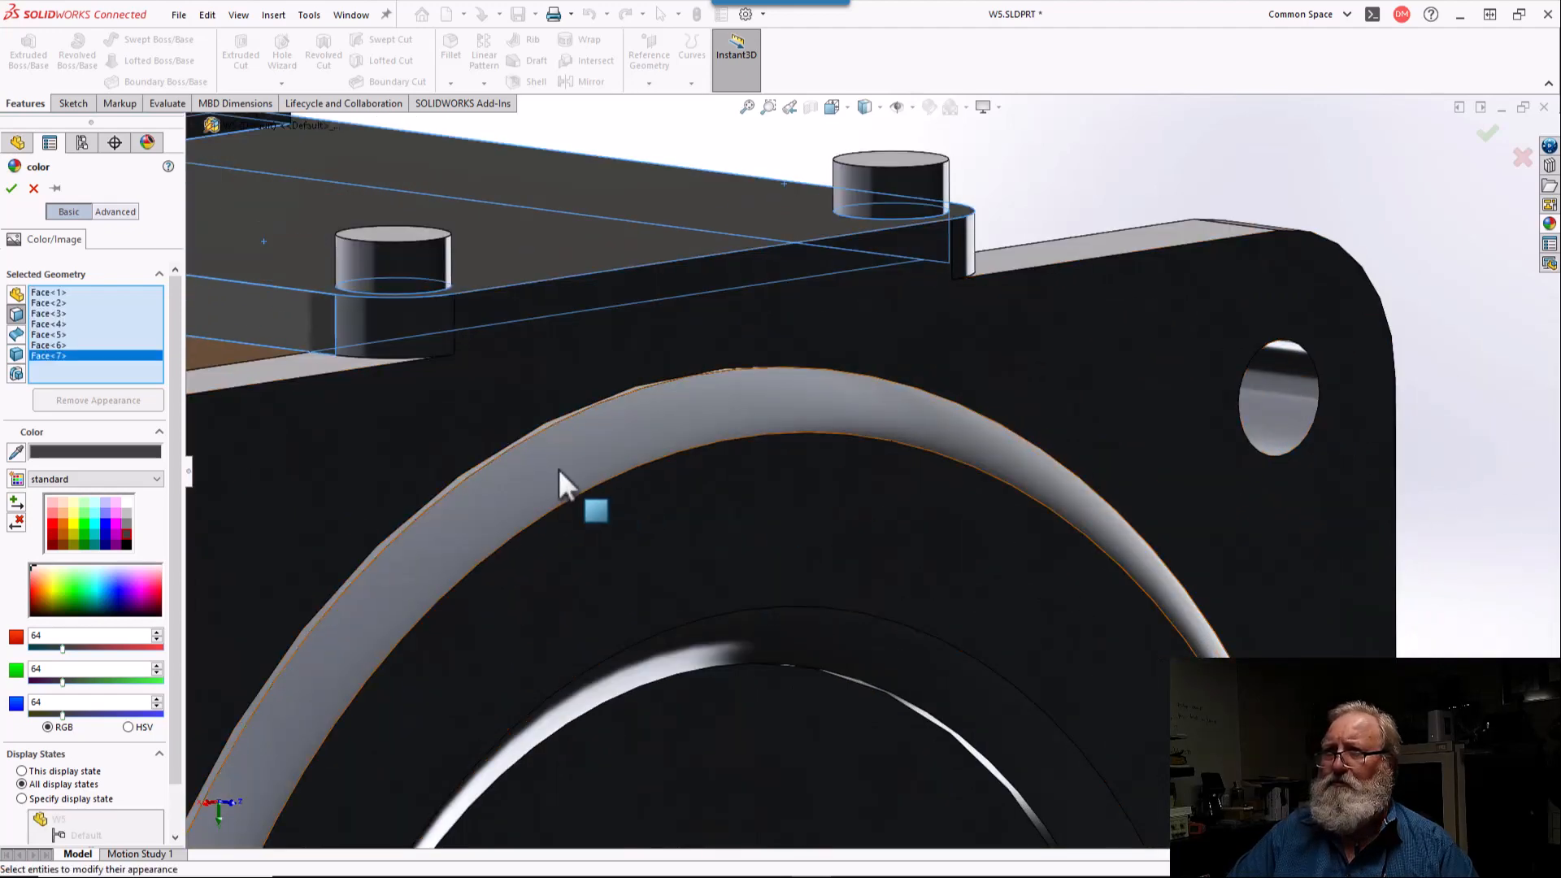
pyautogui.scroll(6, 498, 410)
pyautogui.moveTo(507, 420); pyautogui.dragTo(390, 330, button='middle')
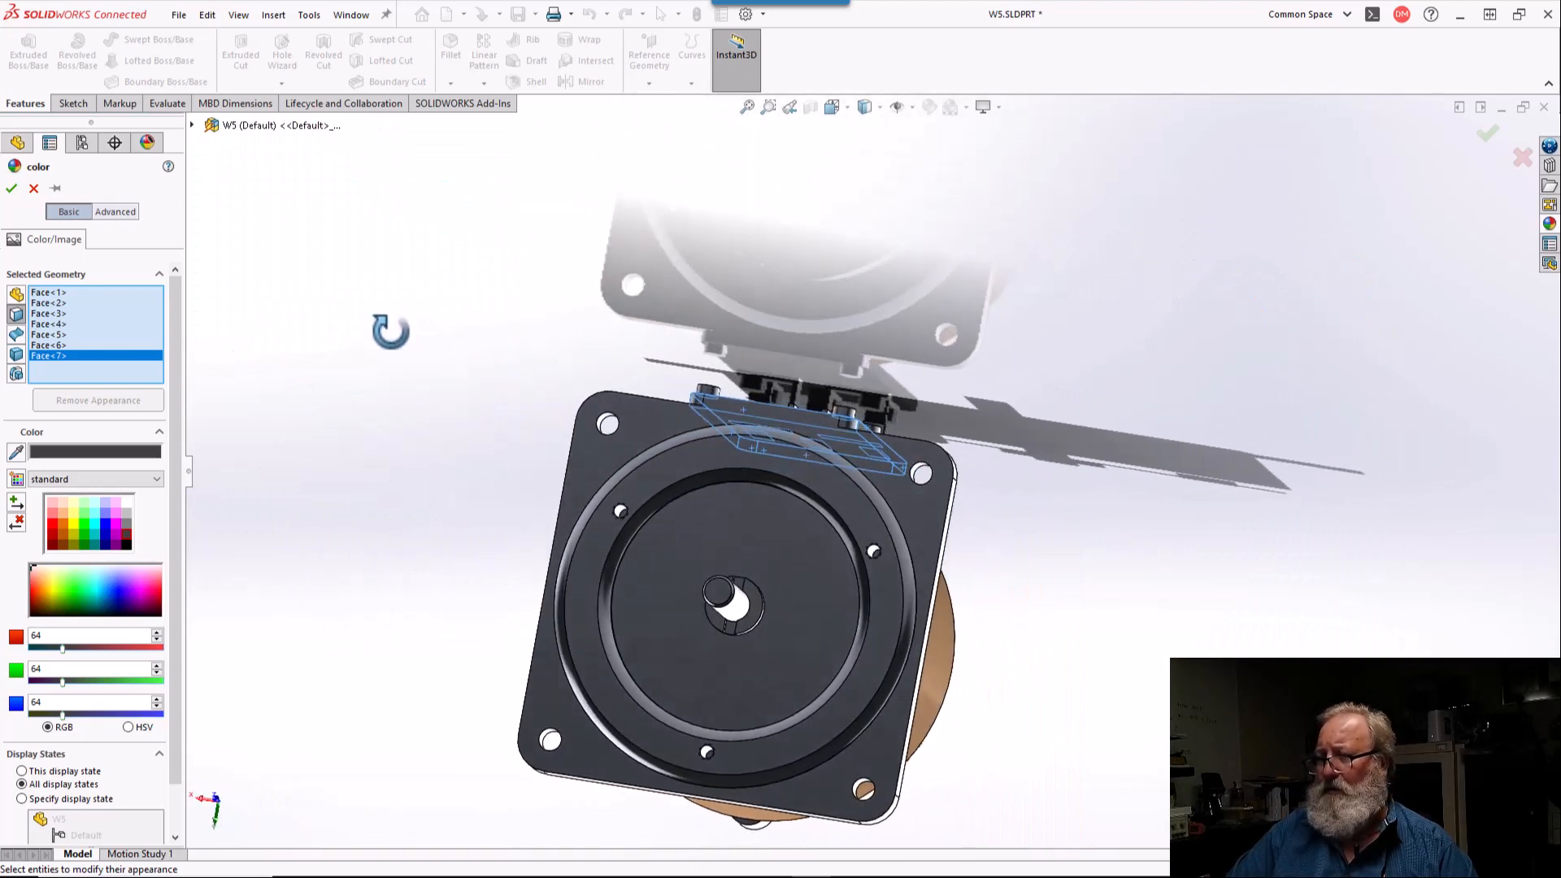
pyautogui.scroll(-5, 700, 388)
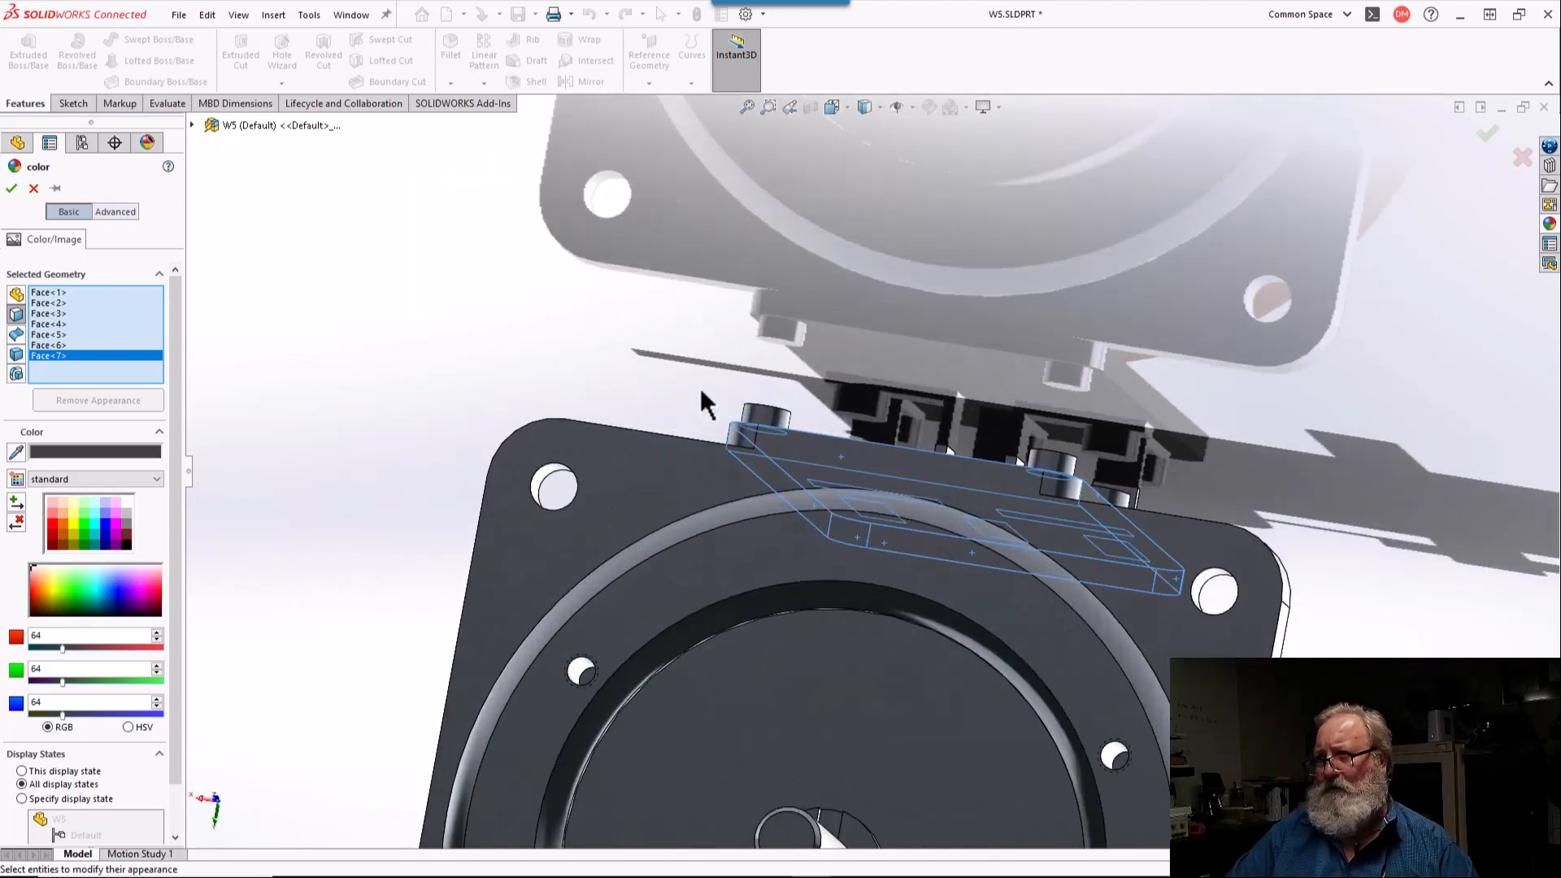
pyautogui.click(741, 439)
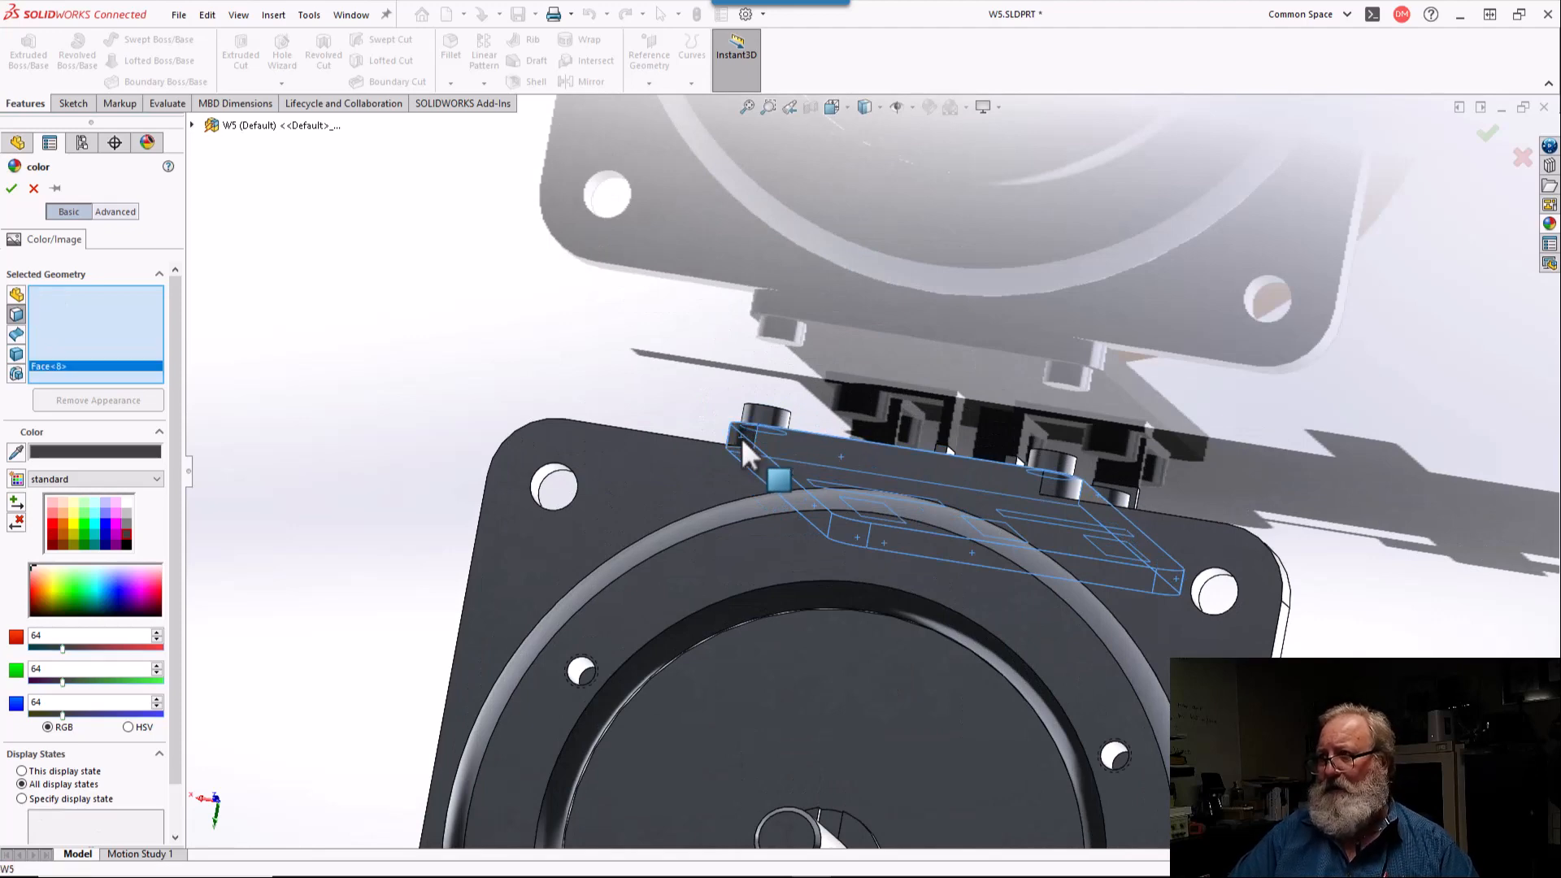
pyautogui.click(835, 457)
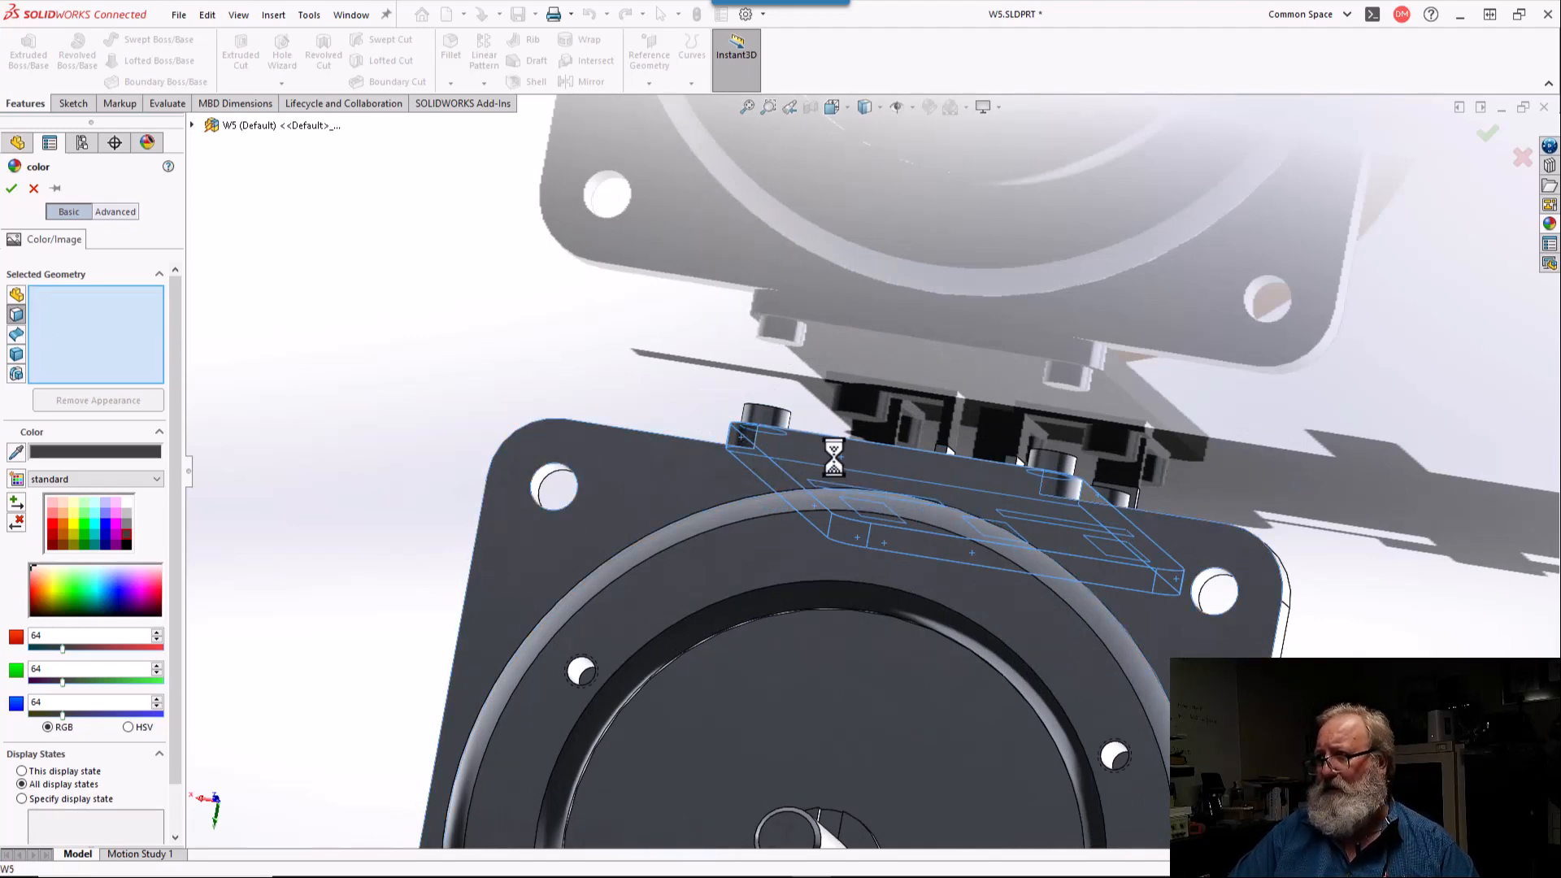
pyautogui.click(1049, 487)
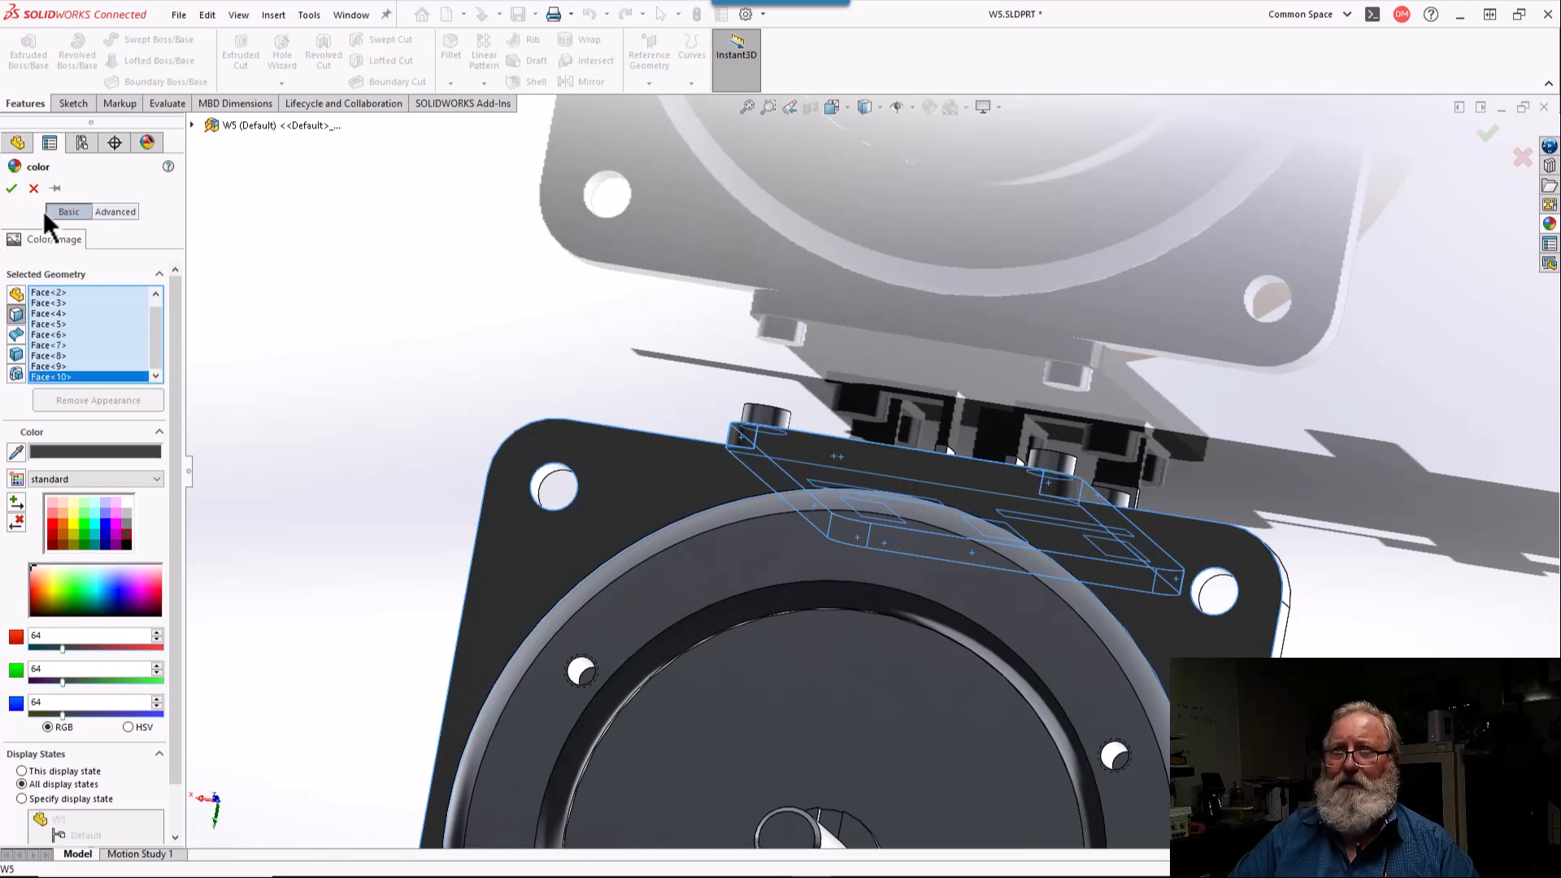
pyautogui.click(11, 189)
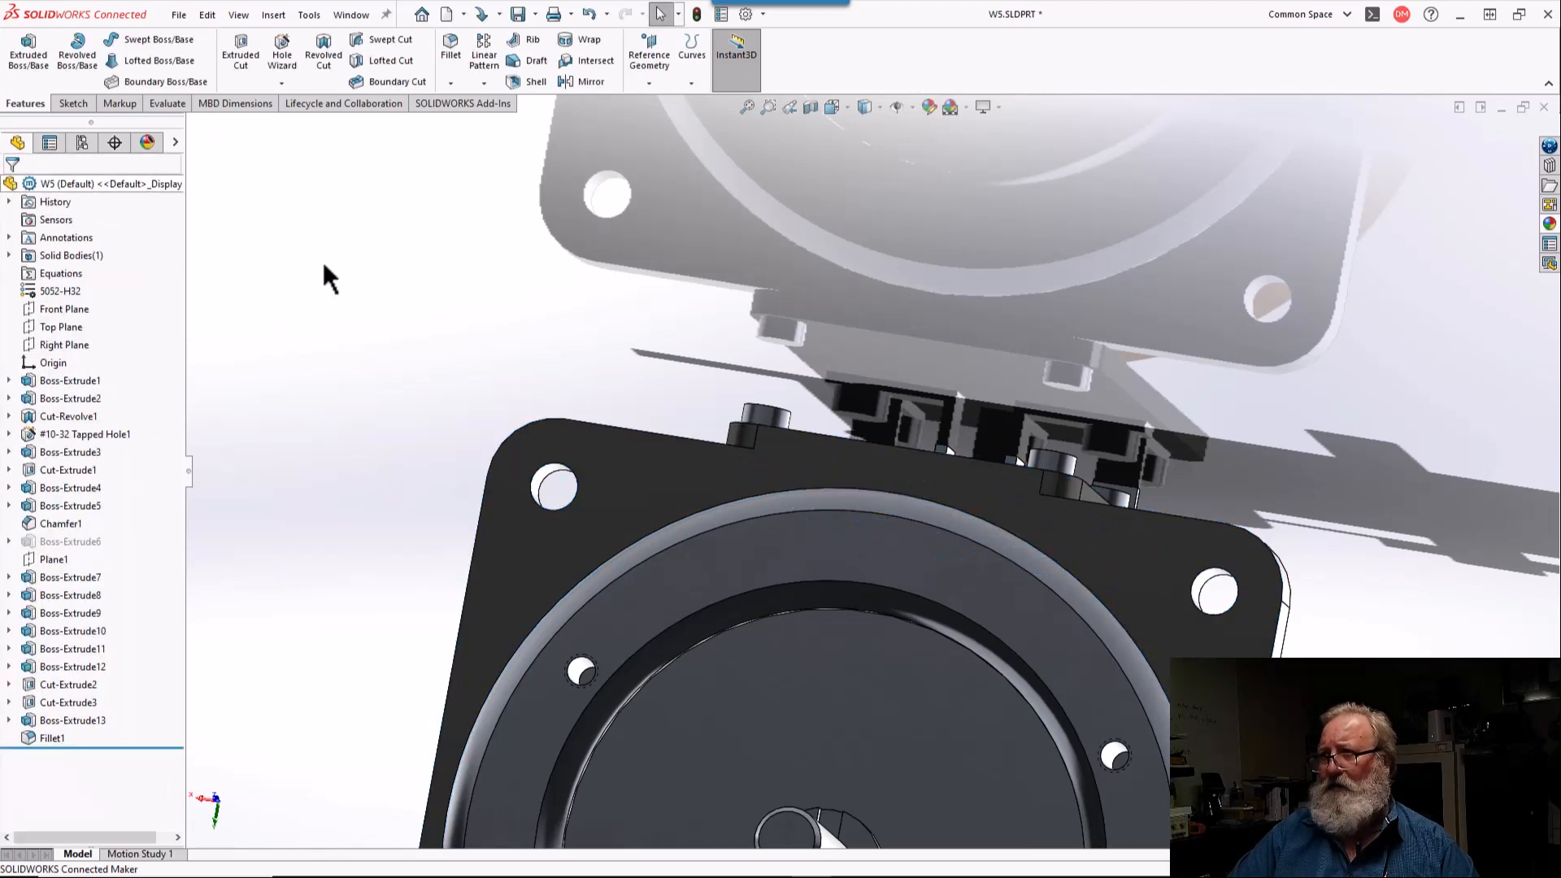
# Step: Examine the flange faces, the terminals and the joint between terminal plate and flange from several sides
pyautogui.moveTo(724, 387); pyautogui.dragTo(742, 237, button='middle')
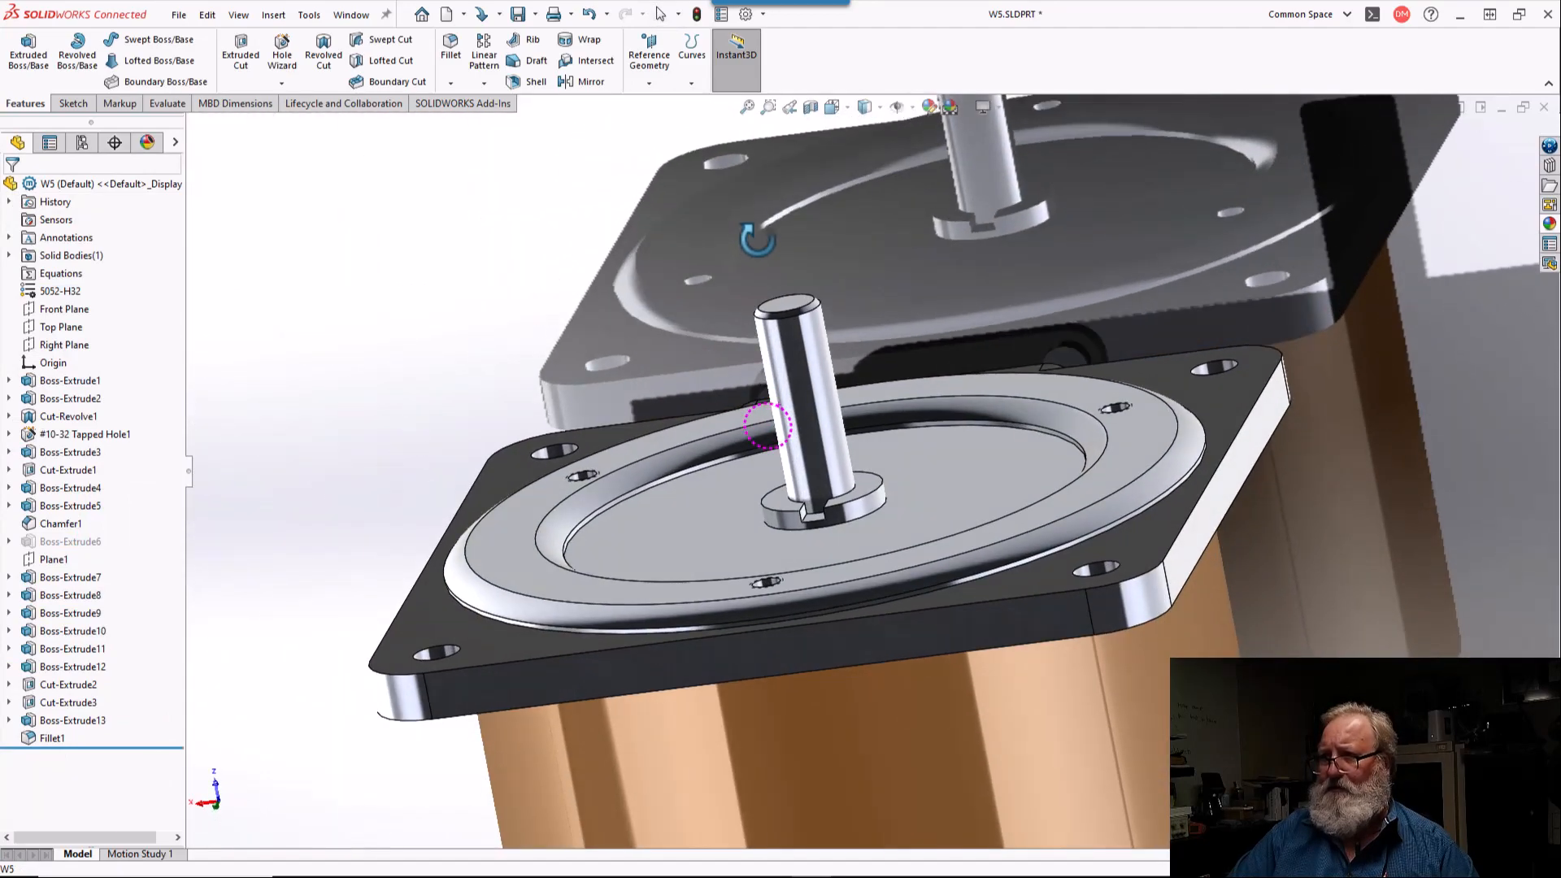
pyautogui.click(482, 653)
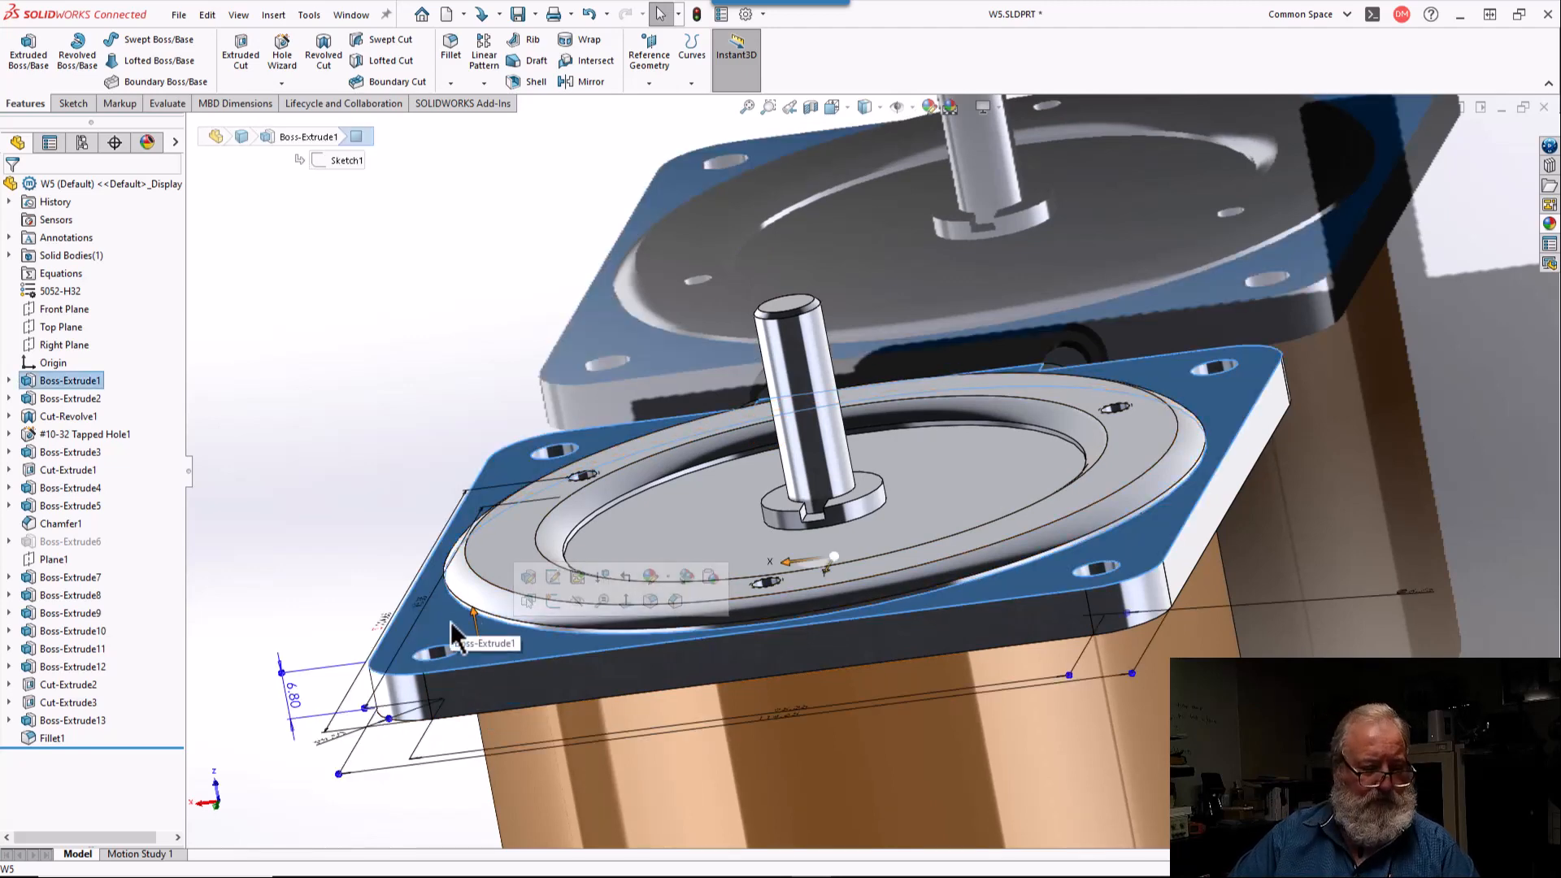
pyautogui.click(480, 569)
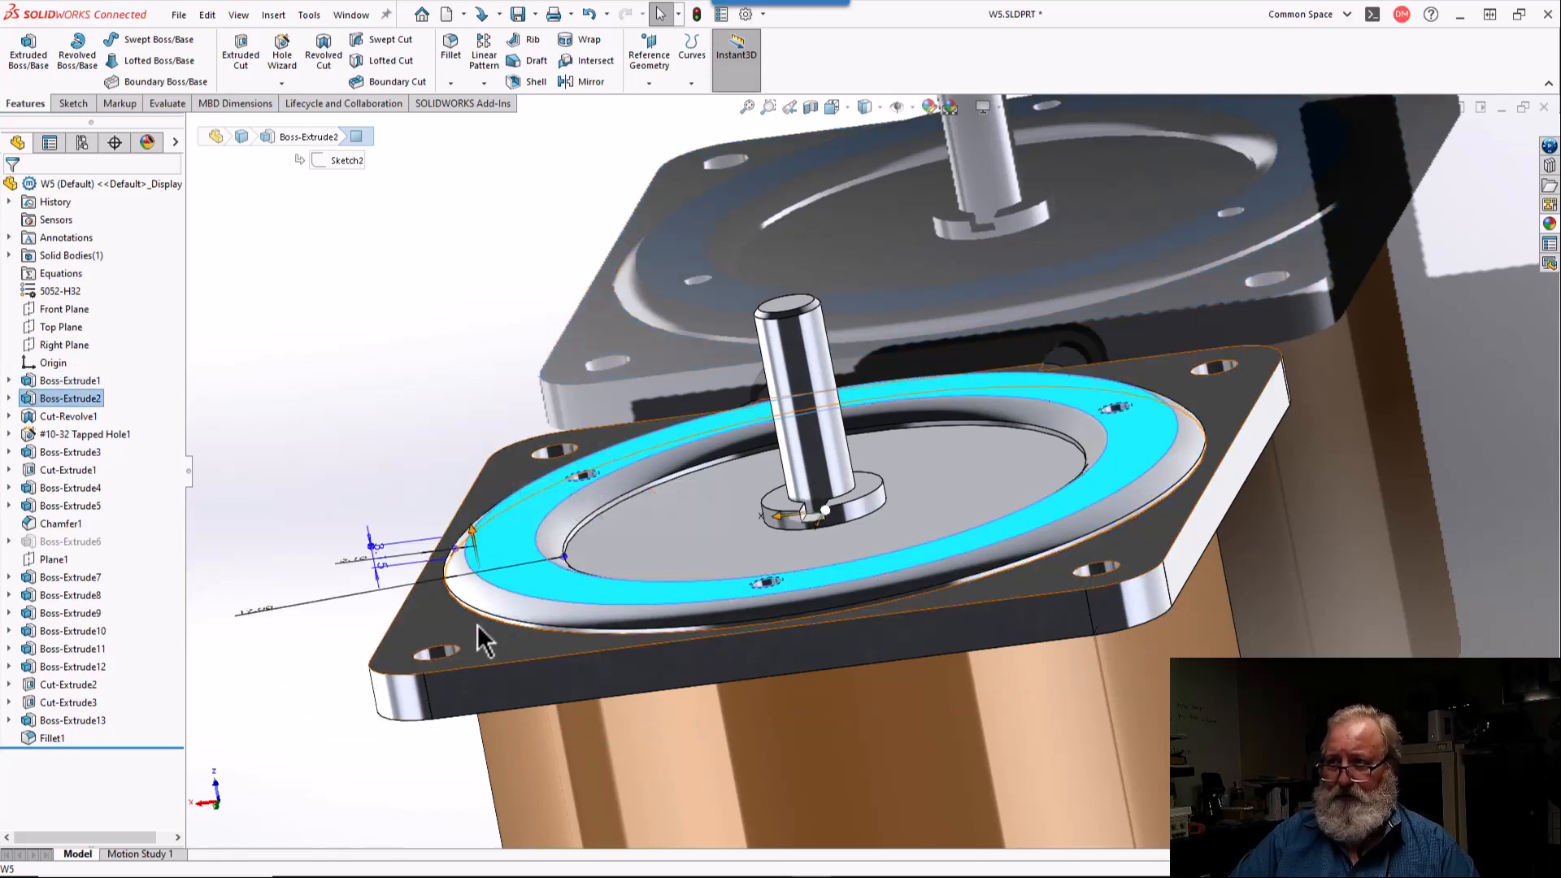
pyautogui.click(478, 626)
pyautogui.moveTo(479, 629); pyautogui.dragTo(629, 661, button='middle')
pyautogui.scroll(4, 569, 644)
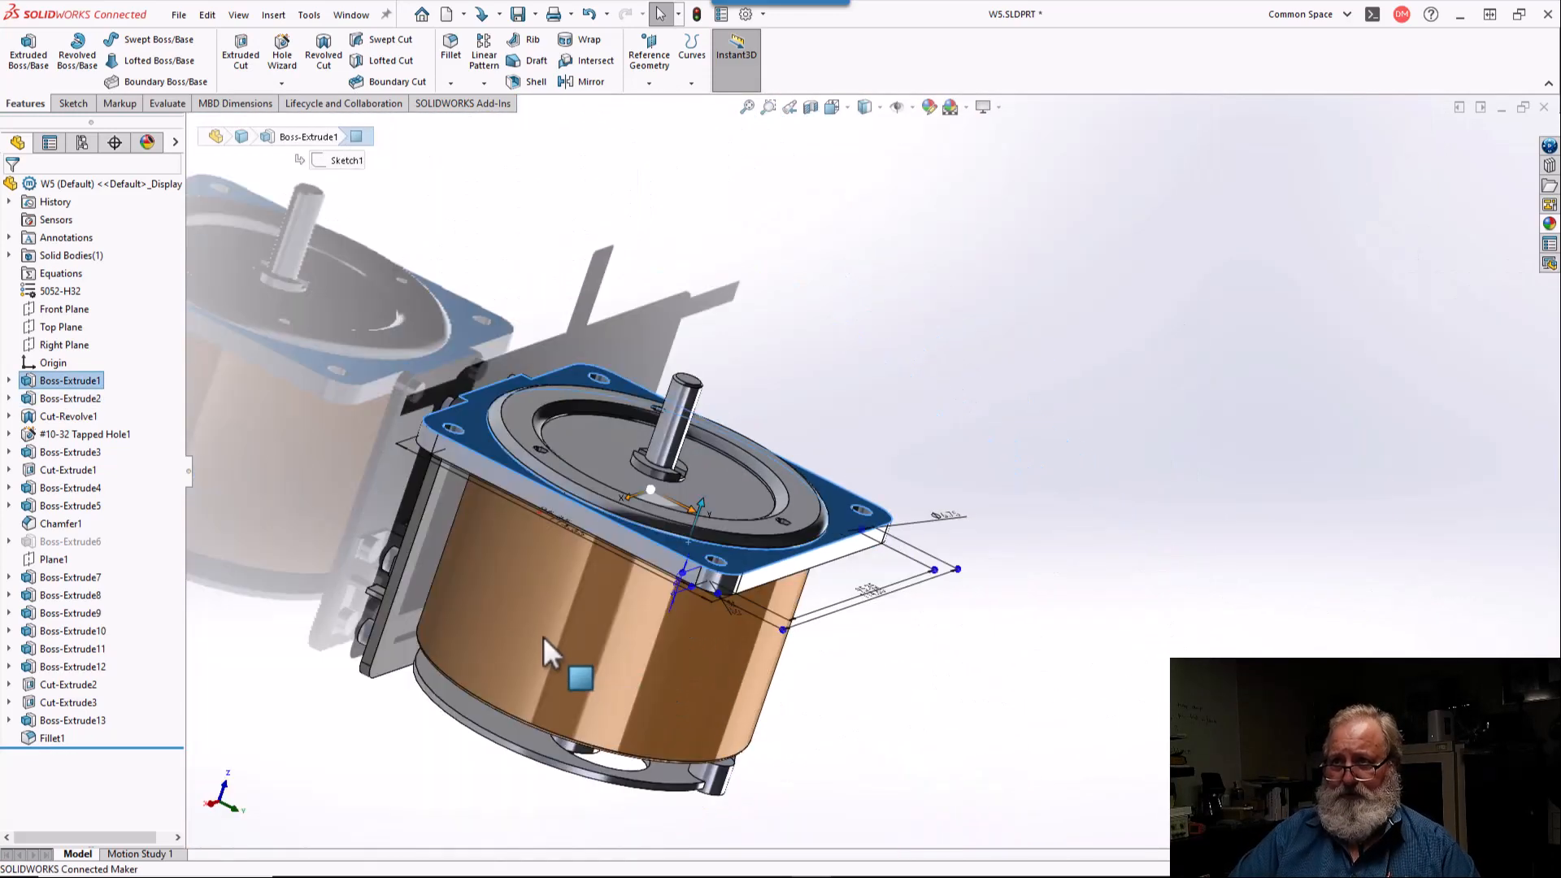
pyautogui.scroll(-6, 561, 520)
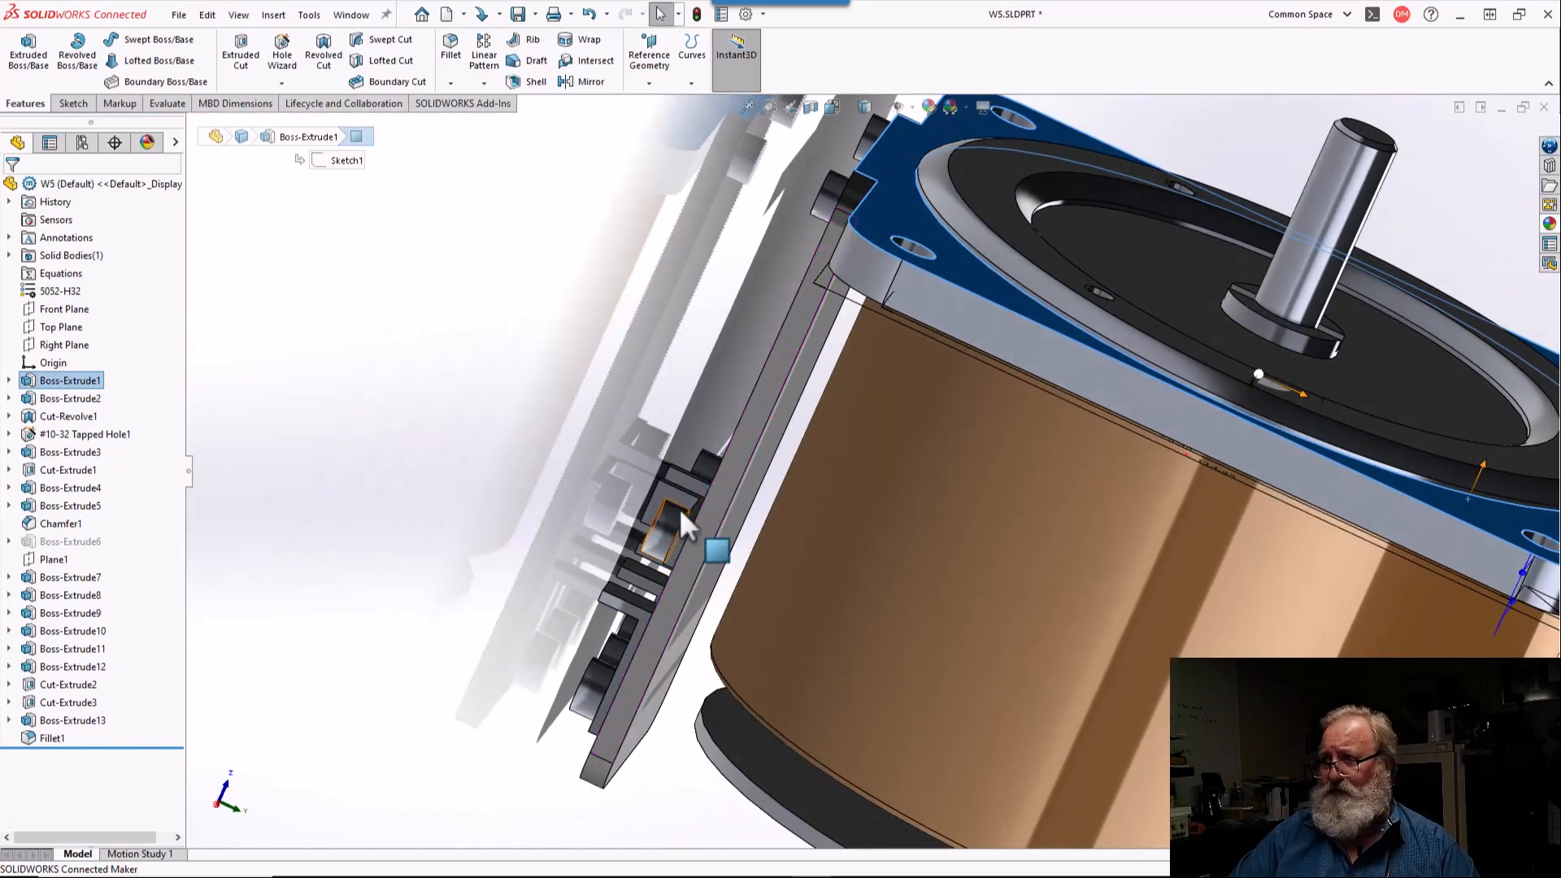
pyautogui.moveTo(680, 509); pyautogui.dragTo(753, 766, button='middle')
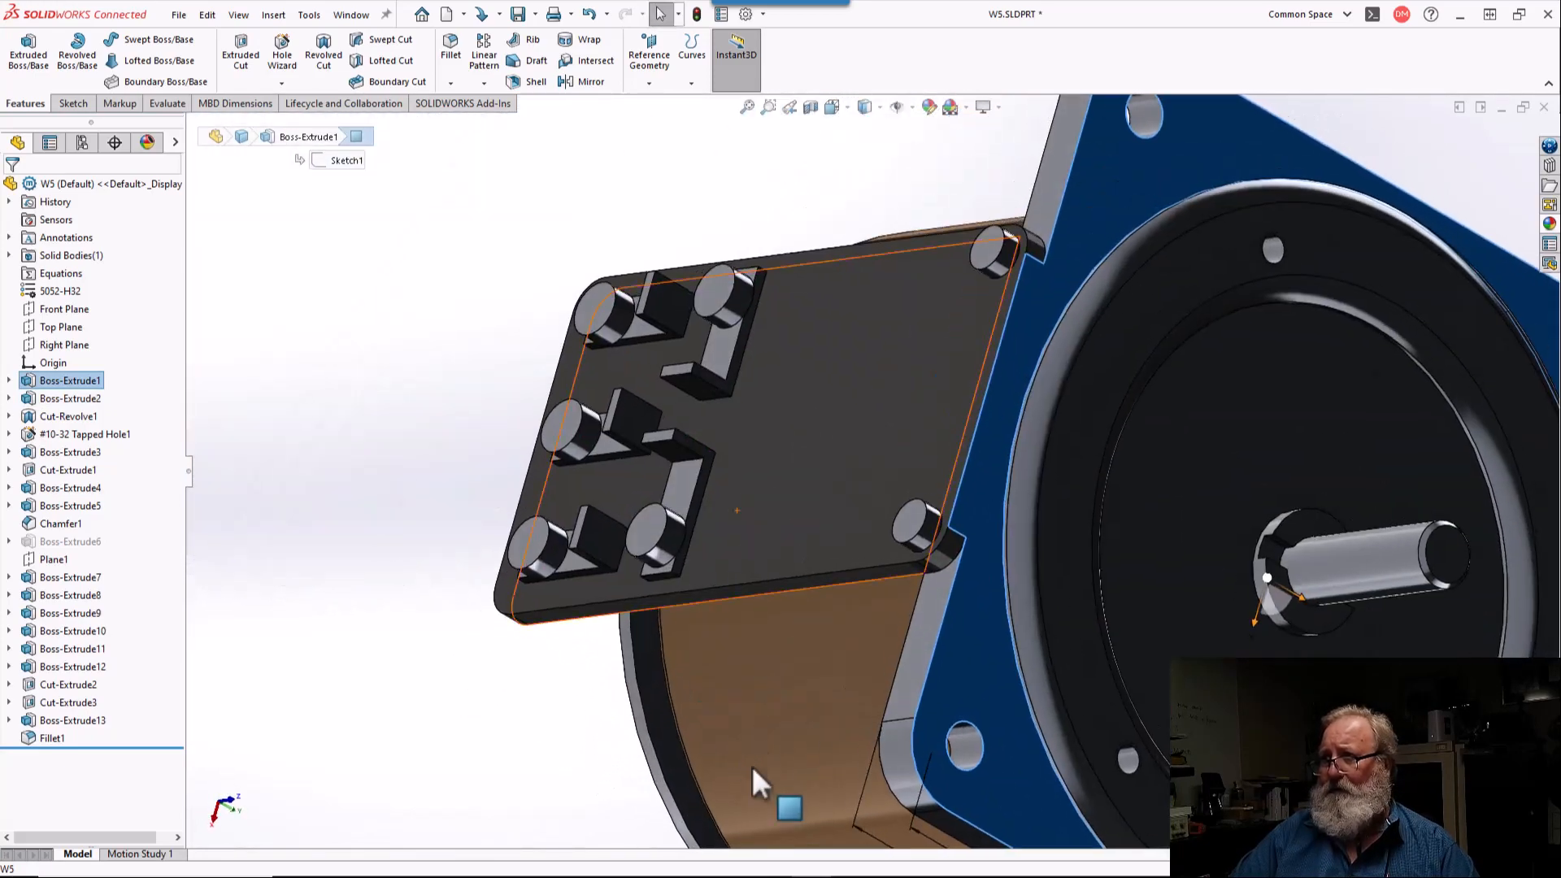
pyautogui.scroll(-3, 724, 525)
pyautogui.moveTo(723, 525); pyautogui.dragTo(773, 362, button='middle')
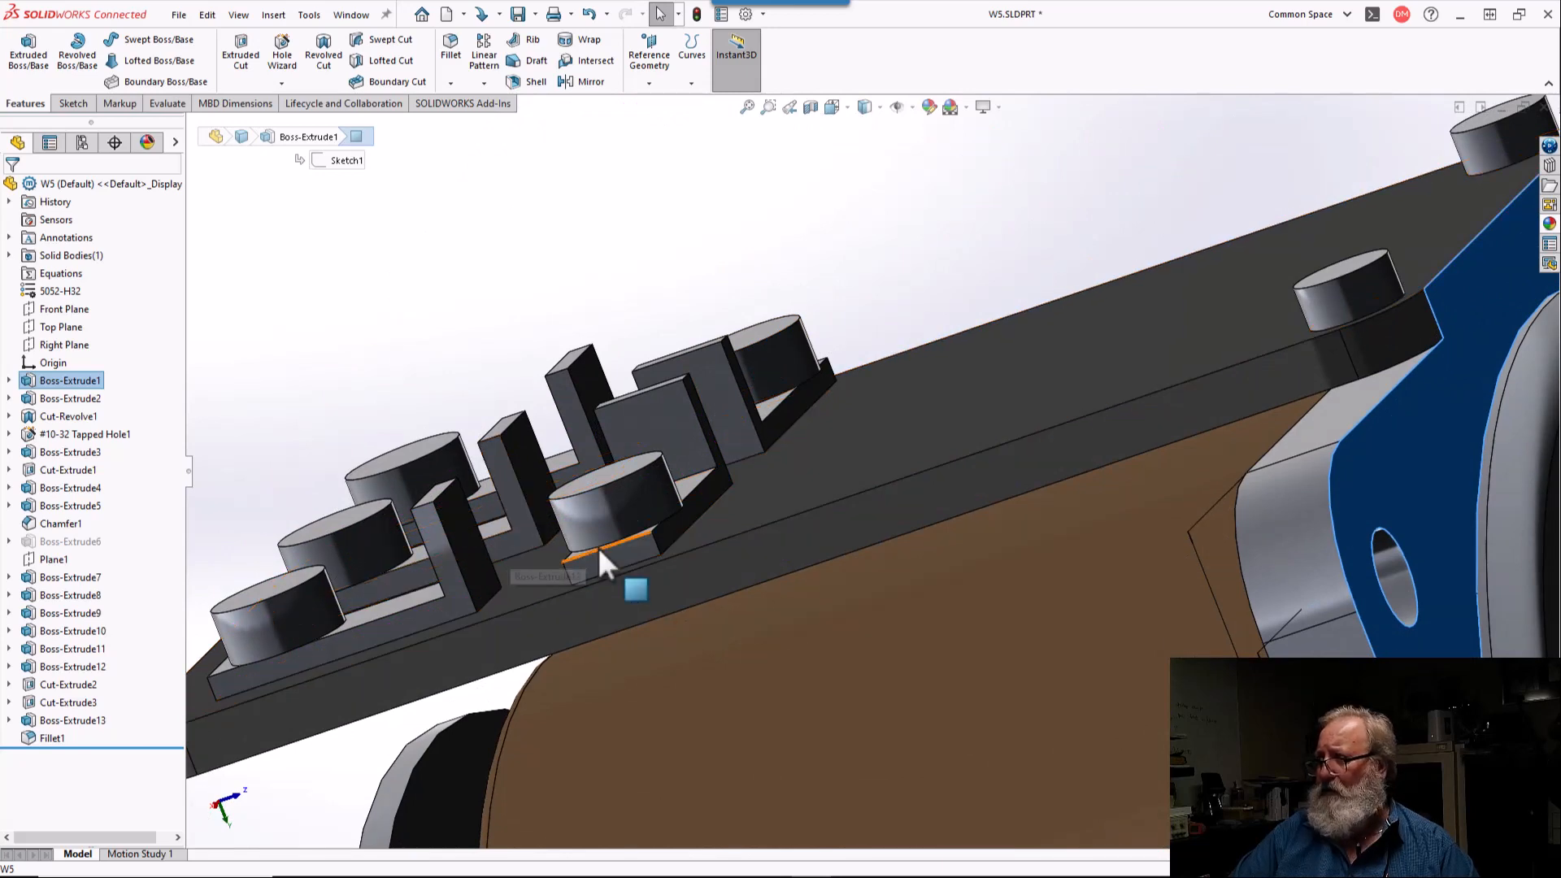
pyautogui.scroll(4, 597, 544)
pyautogui.moveTo(852, 420); pyautogui.dragTo(748, 419, button='middle')
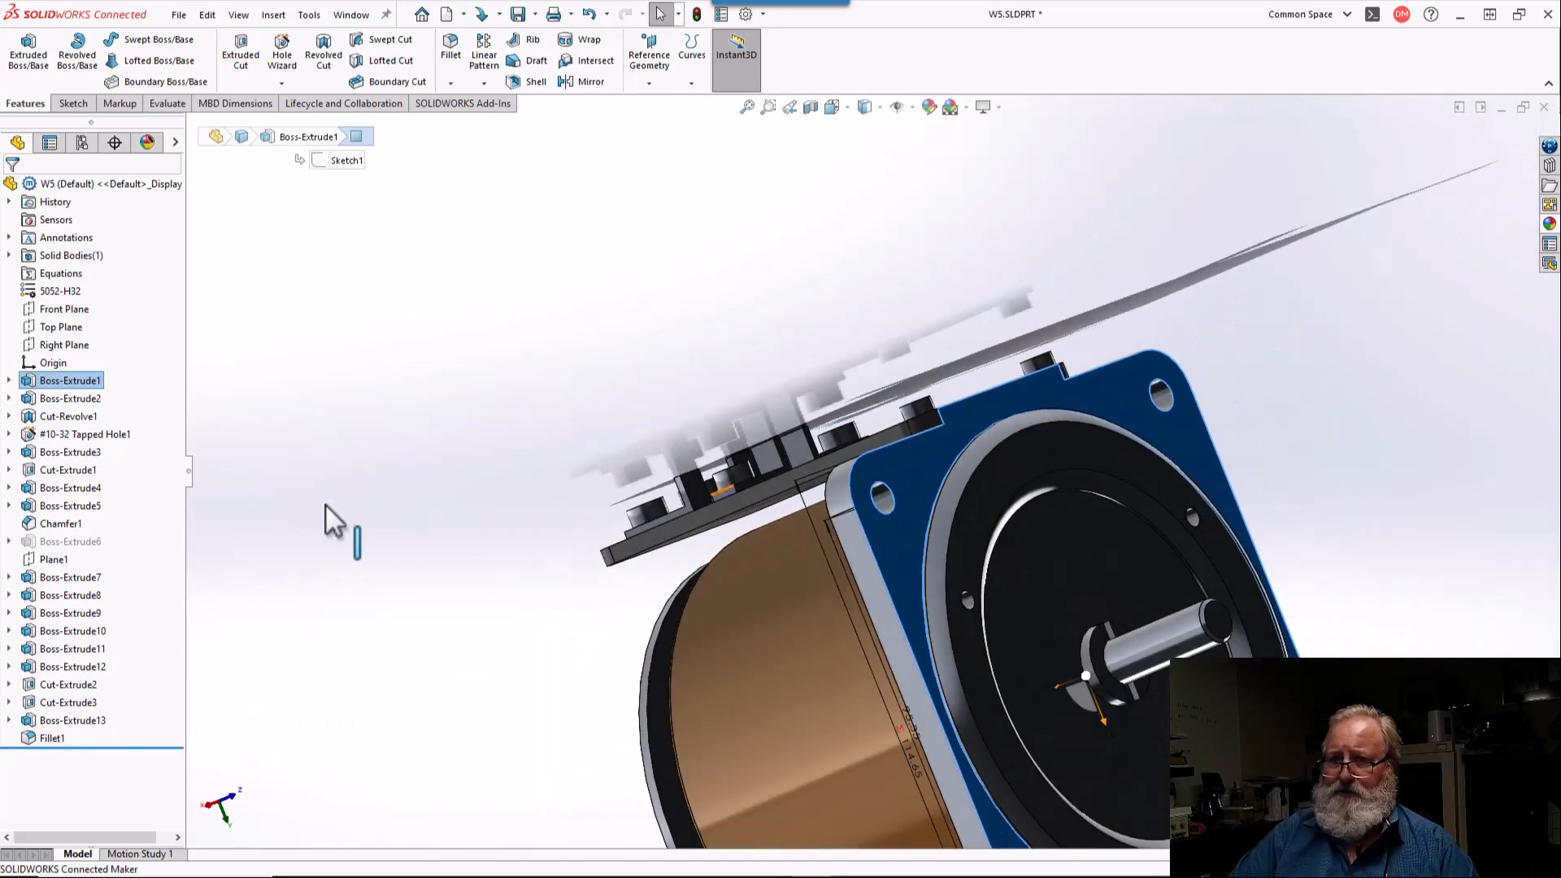
pyautogui.scroll(-4, 968, 413)
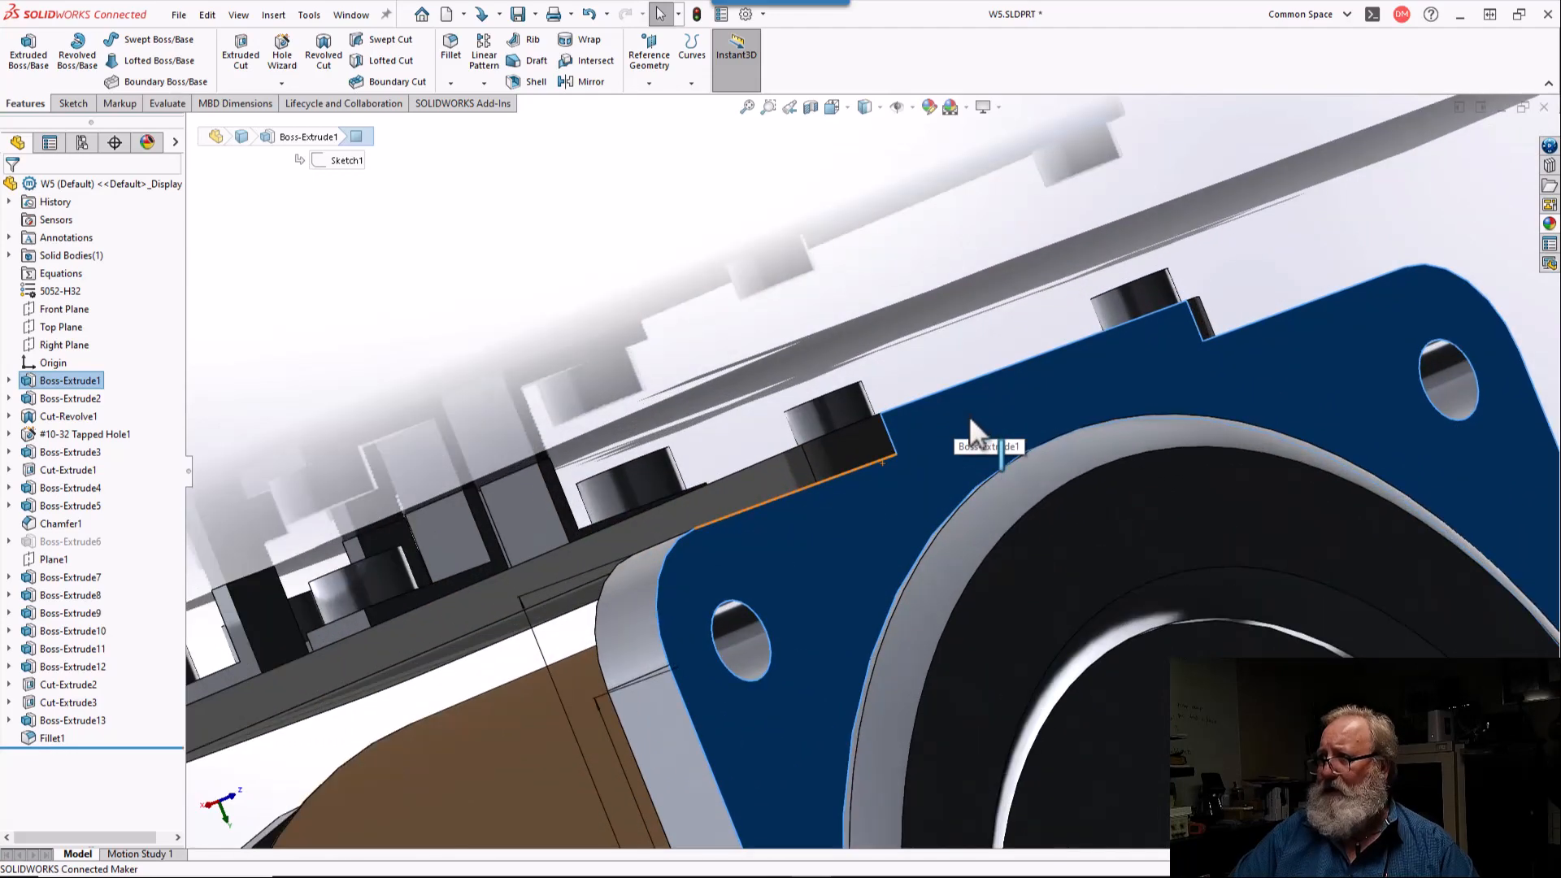
pyautogui.click(1002, 405)
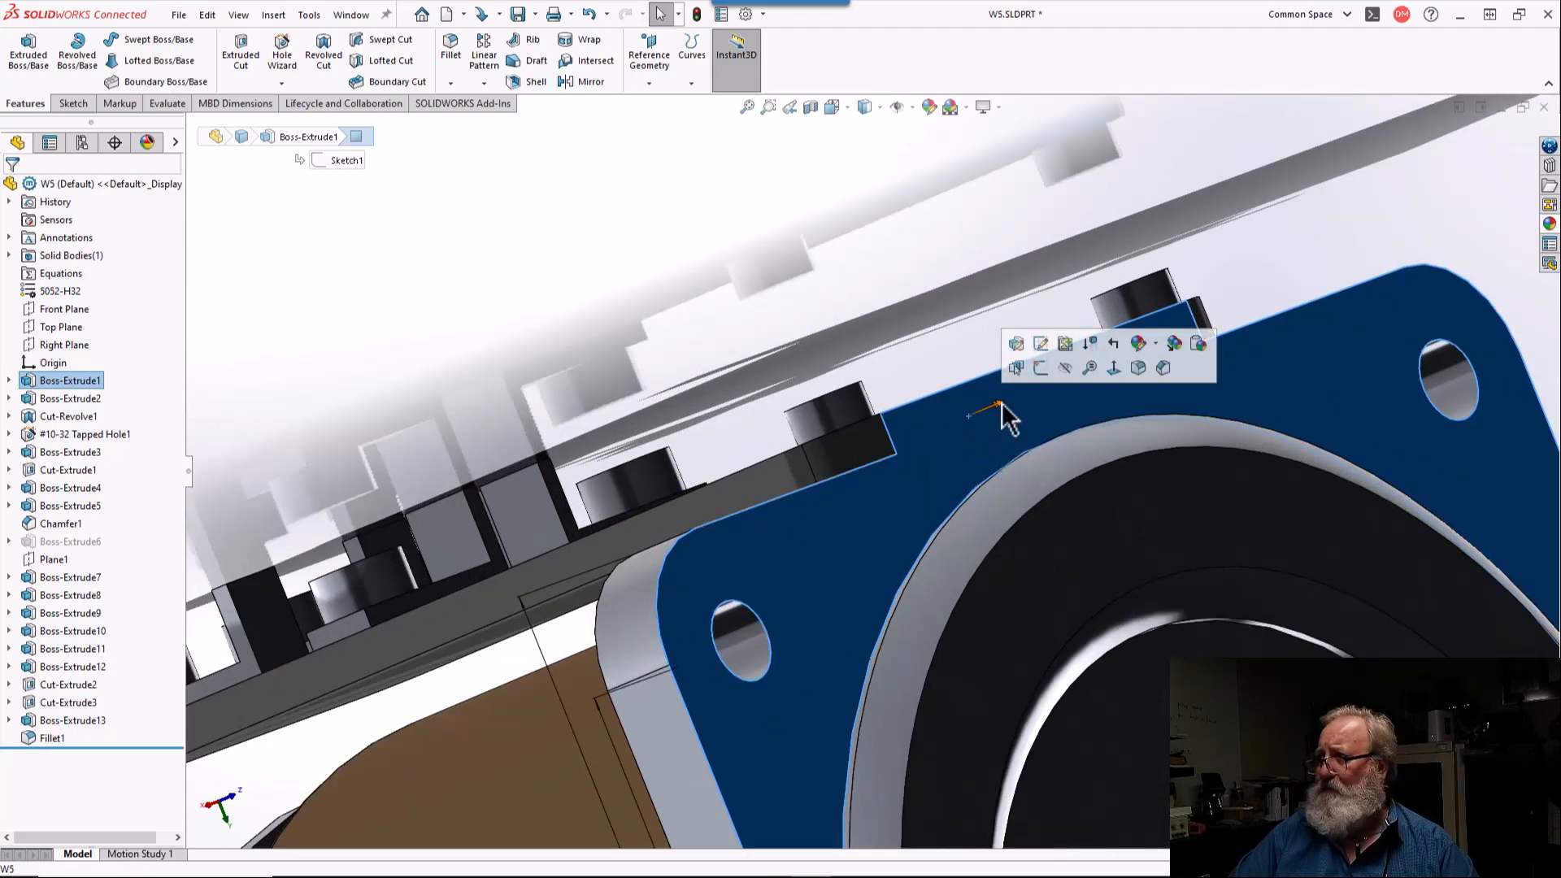
pyautogui.click(1114, 368)
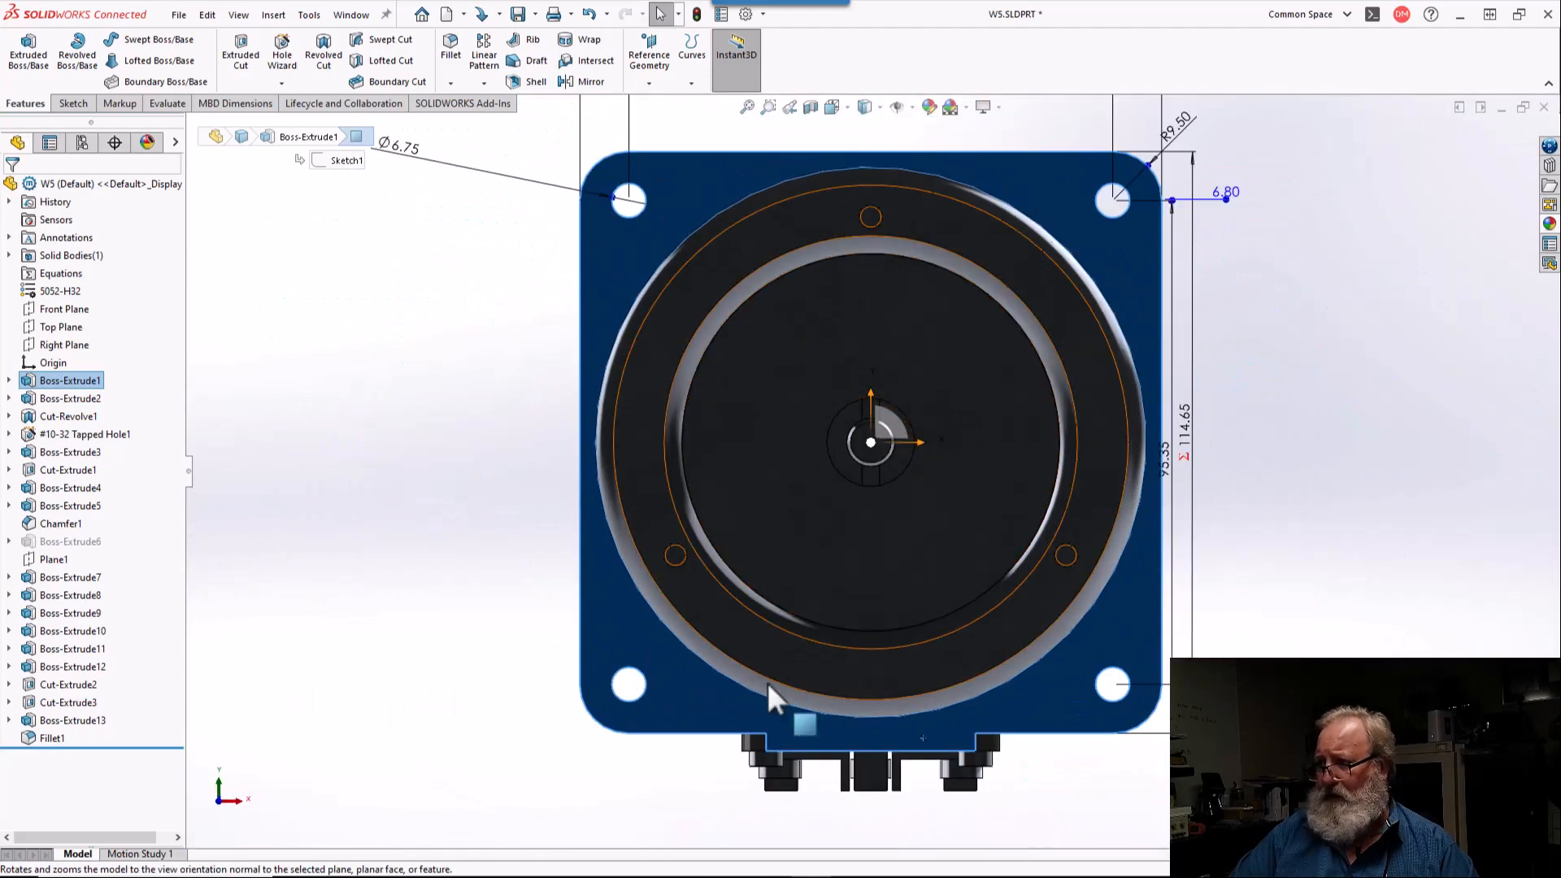
pyautogui.scroll(-5, 871, 805)
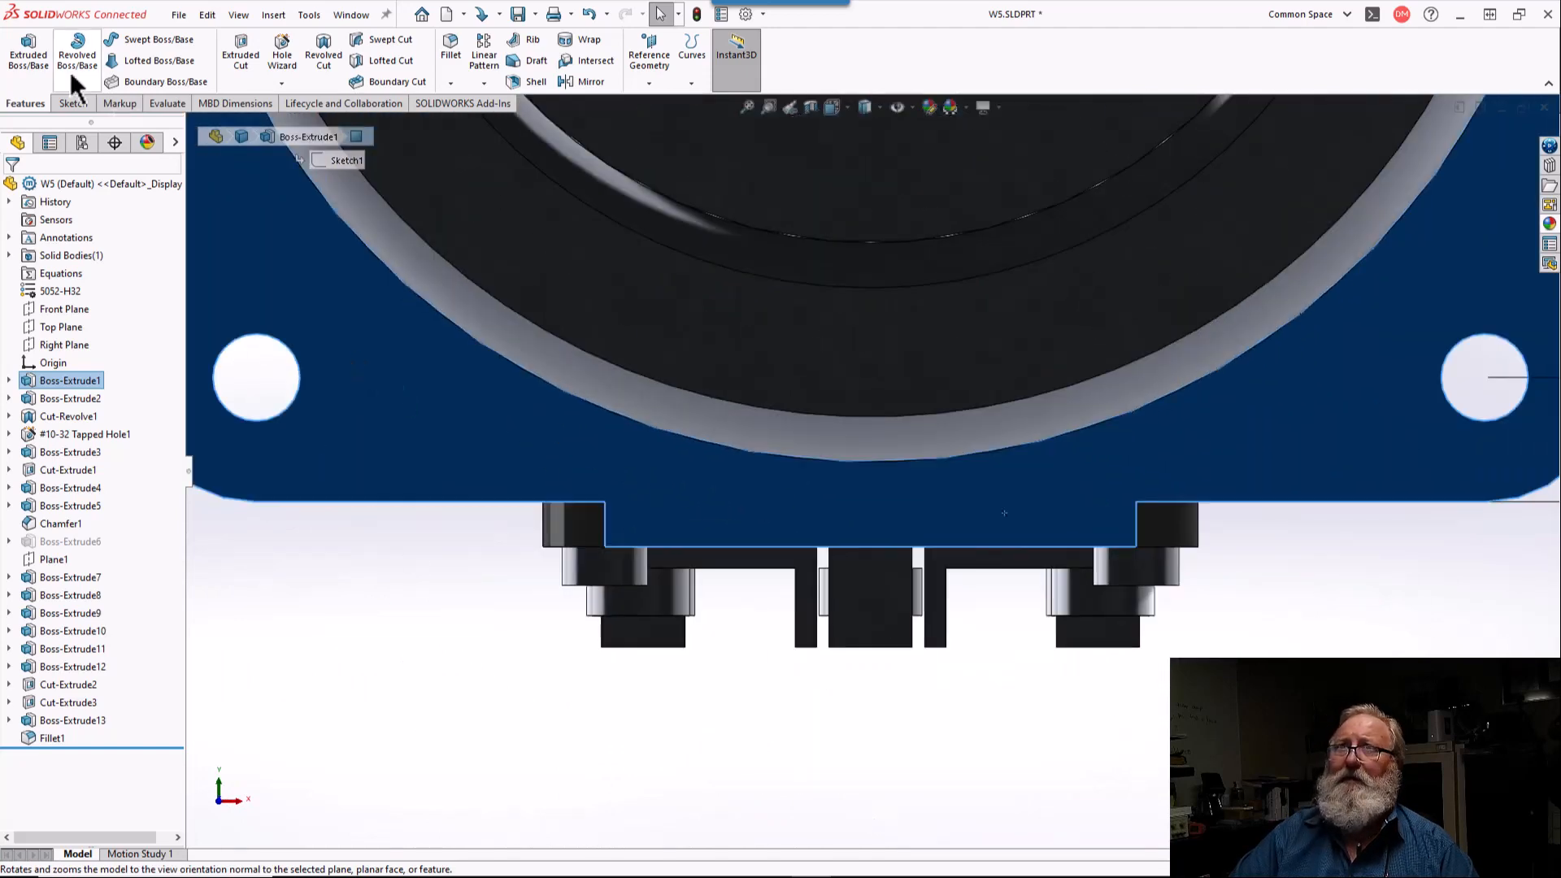
pyautogui.click(76, 102)
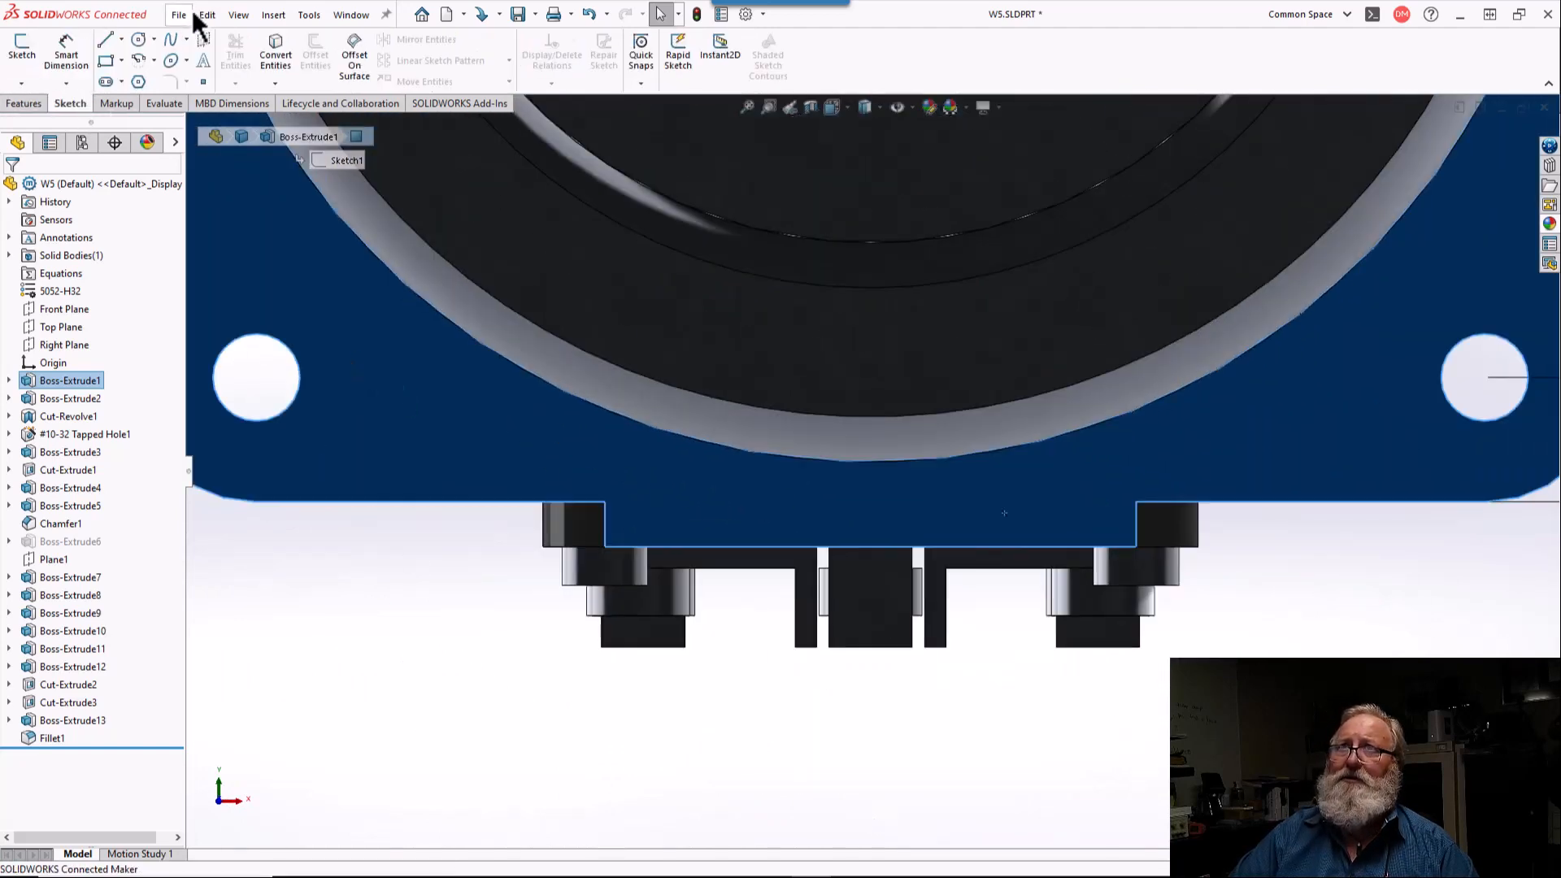
pyautogui.click(106, 60)
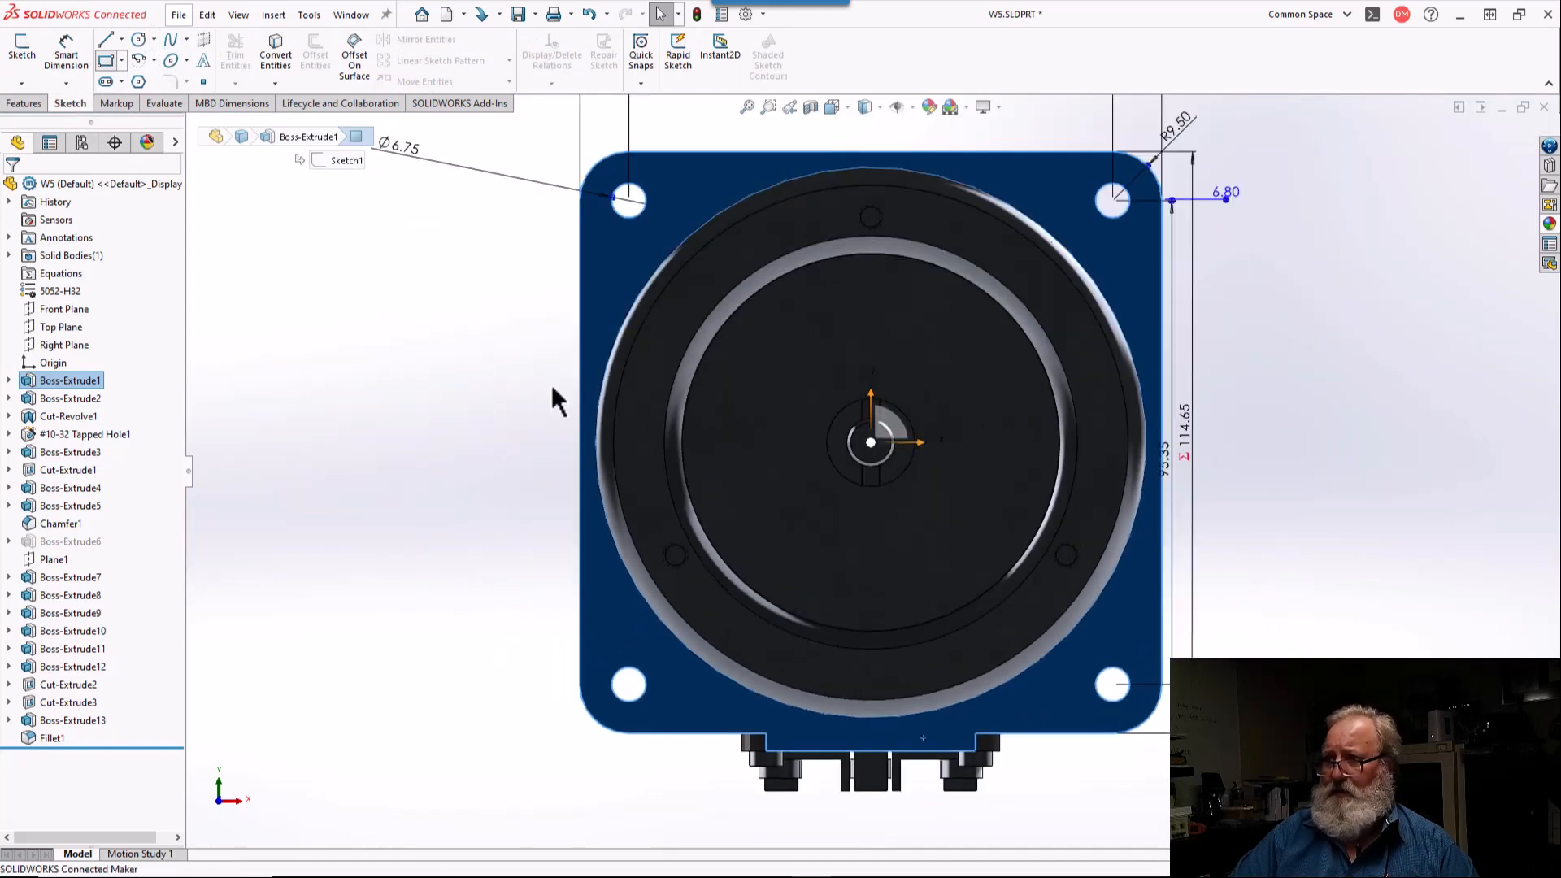
pyautogui.click(766, 750)
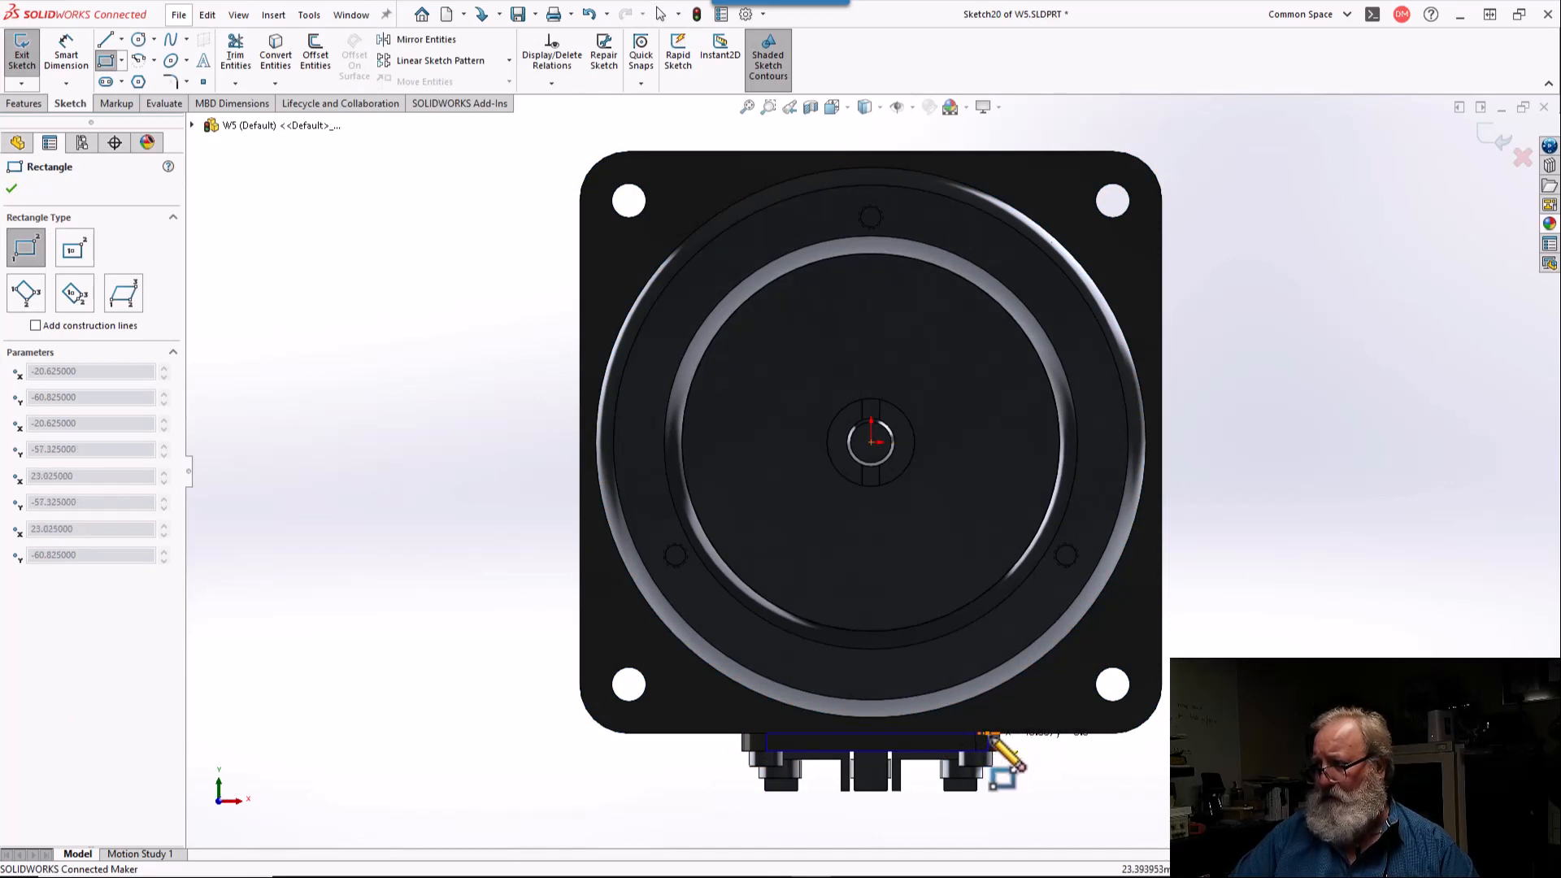
pyautogui.moveTo(993, 741); pyautogui.dragTo(935, 691, button='middle')
pyautogui.scroll(-5, 825, 643)
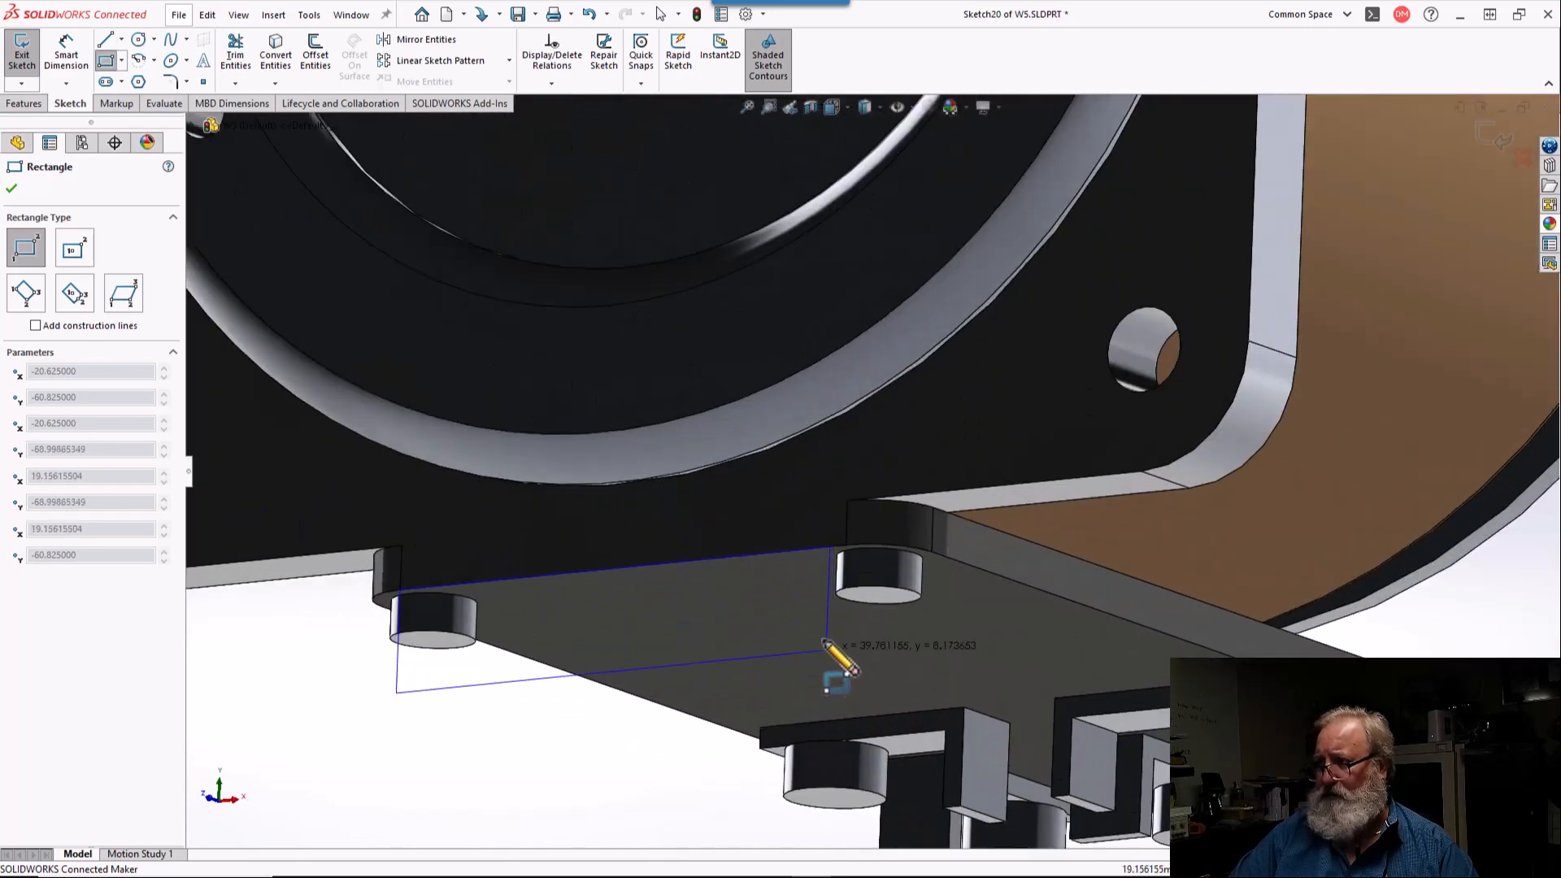
pyautogui.scroll(-5, 825, 642)
pyautogui.moveTo(878, 341)
pyautogui.mouseDown(button='middle')
pyautogui.moveTo(877, 313)
pyautogui.moveTo(973, 300)
pyautogui.moveTo(1000, 251)
pyautogui.moveTo(988, 269)
pyautogui.mouseUp(button='middle')
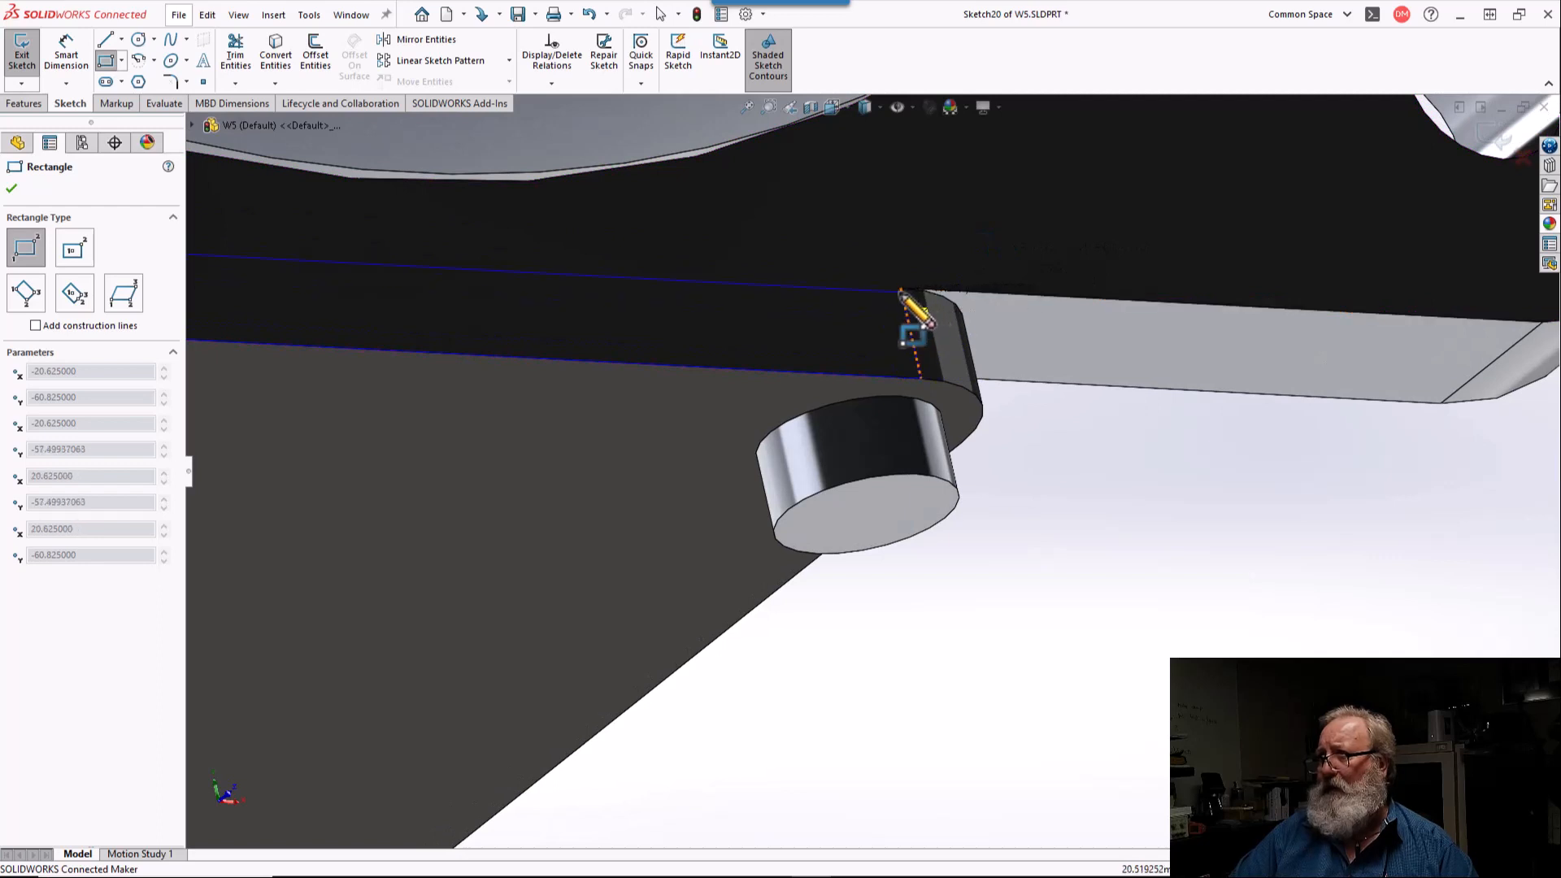
pyautogui.click(901, 290)
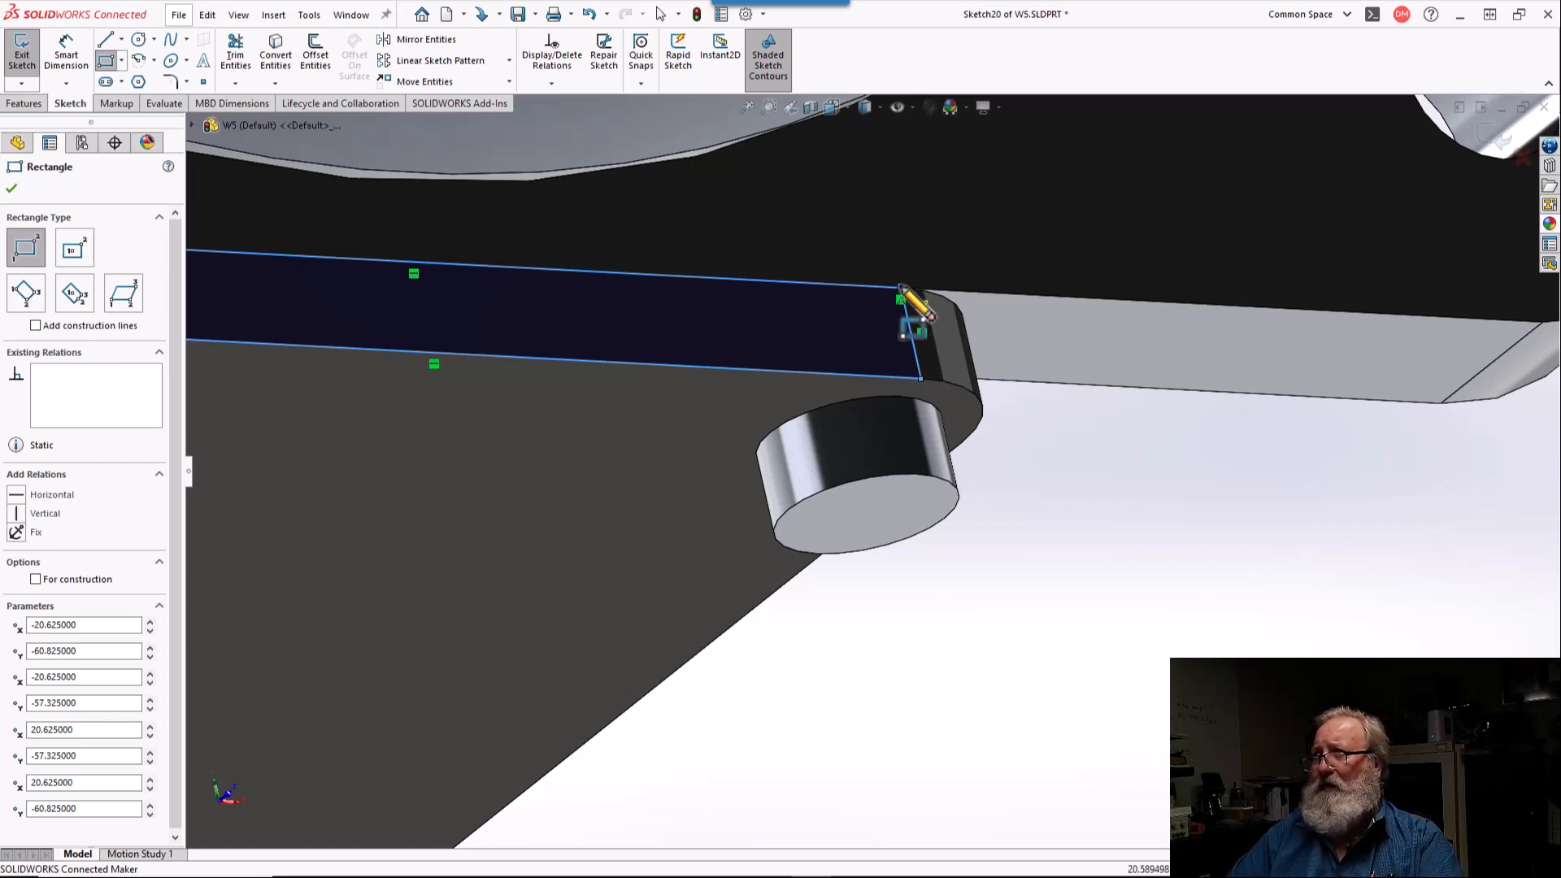
pyautogui.scroll(3, 904, 295)
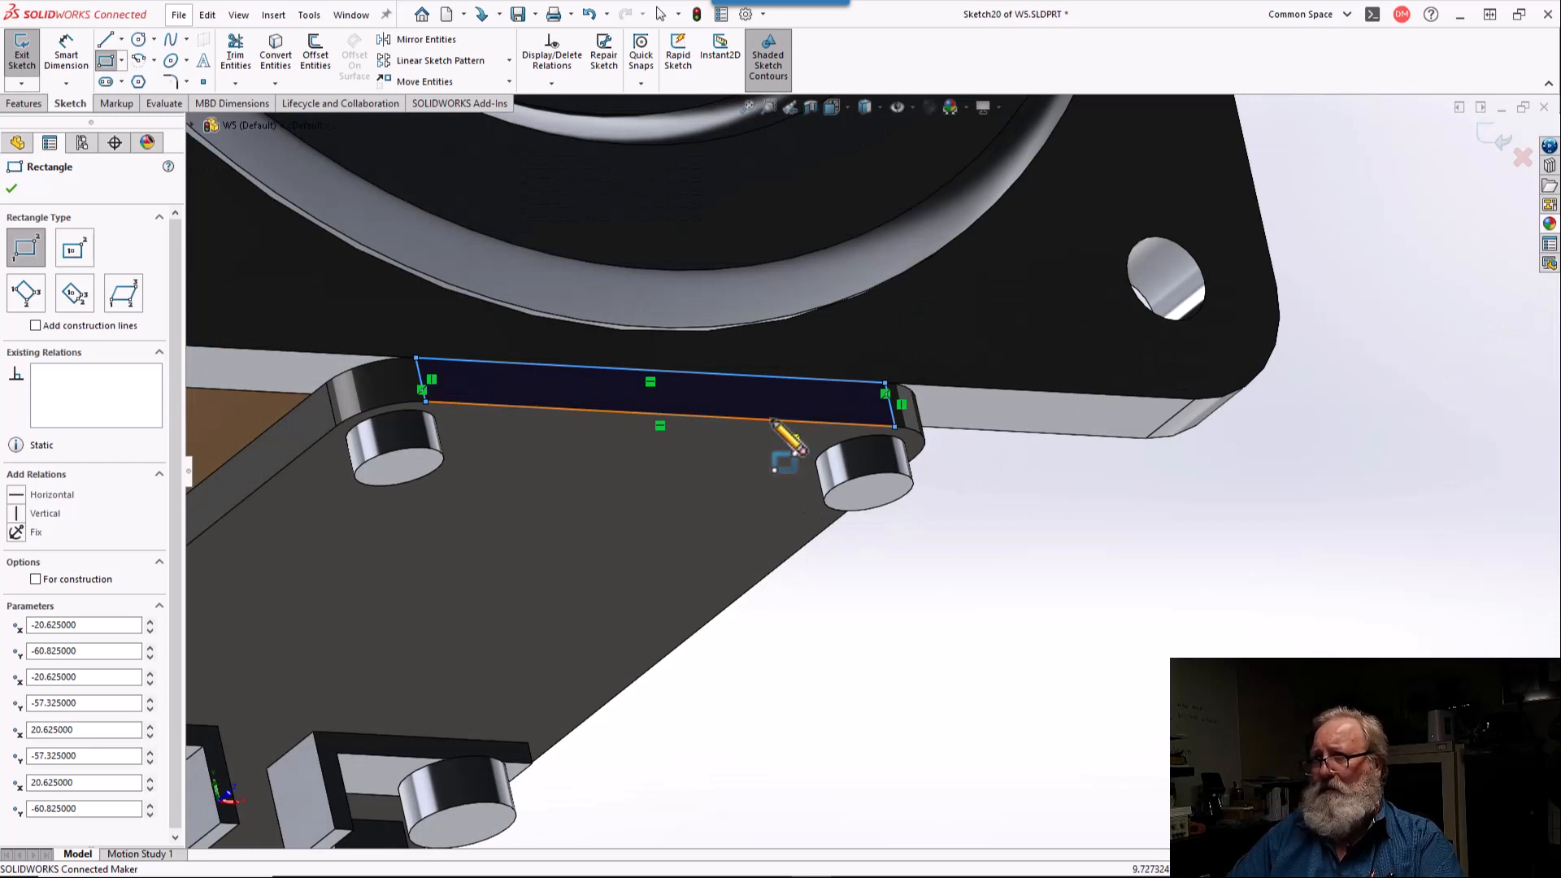
pyautogui.press('Escape')
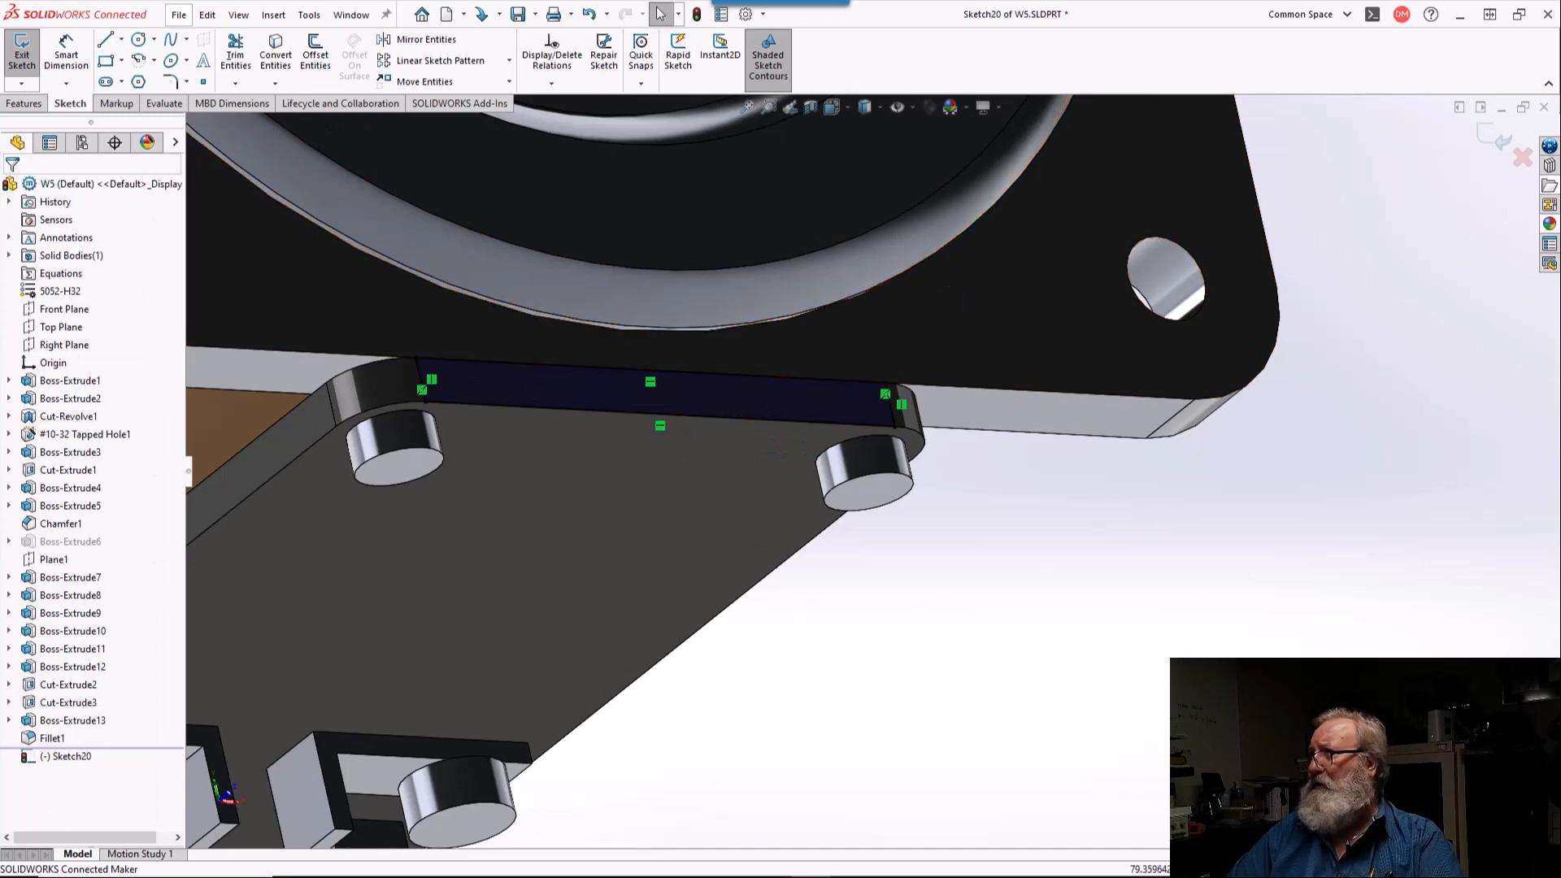
pyautogui.click(1522, 157)
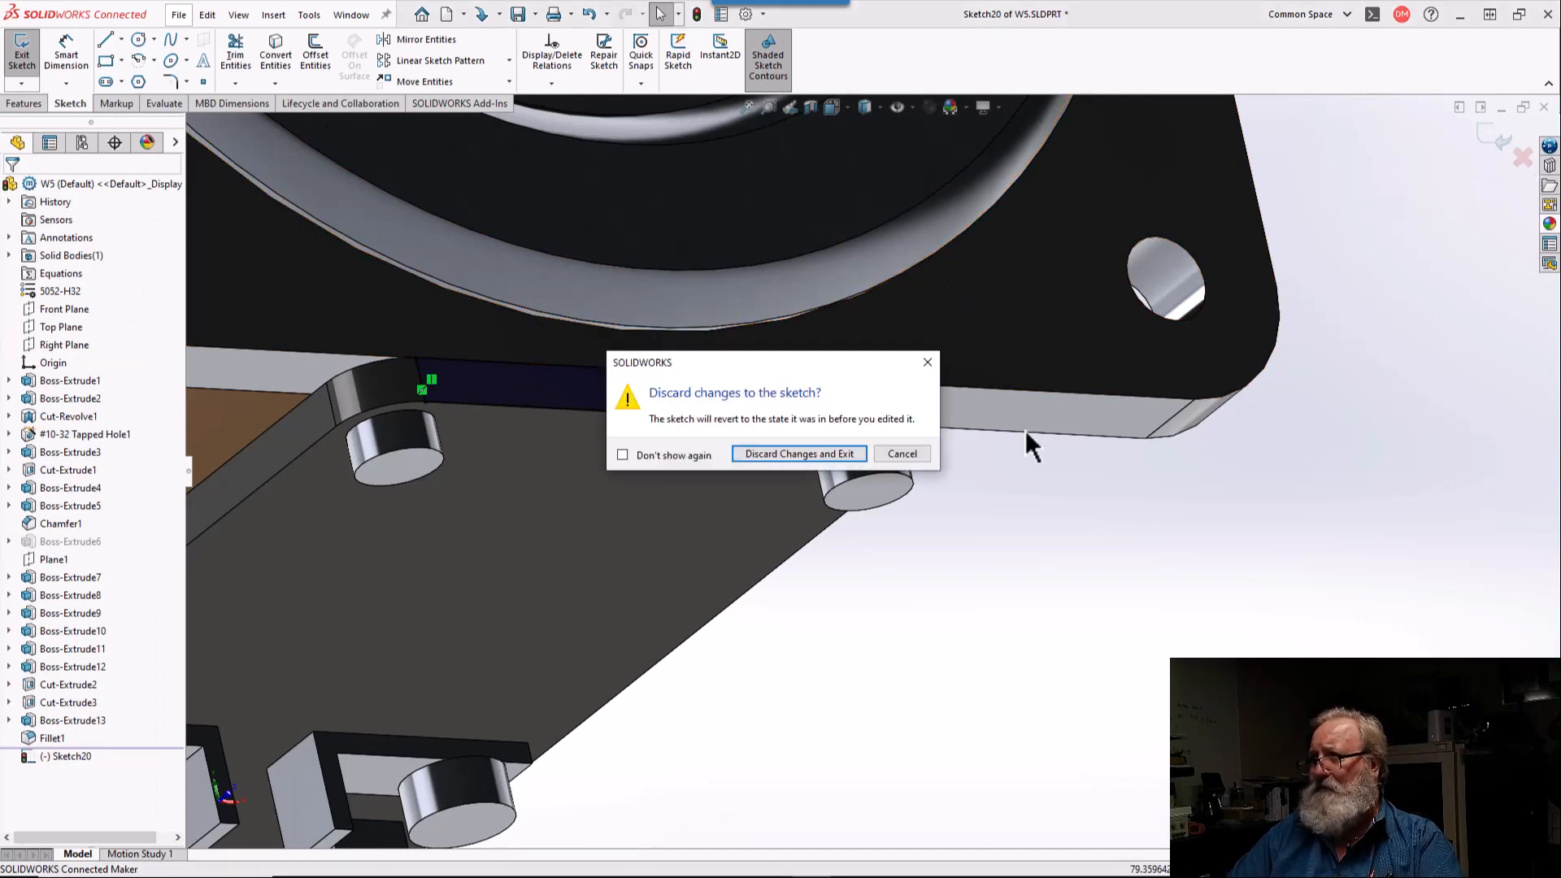
pyautogui.click(815, 453)
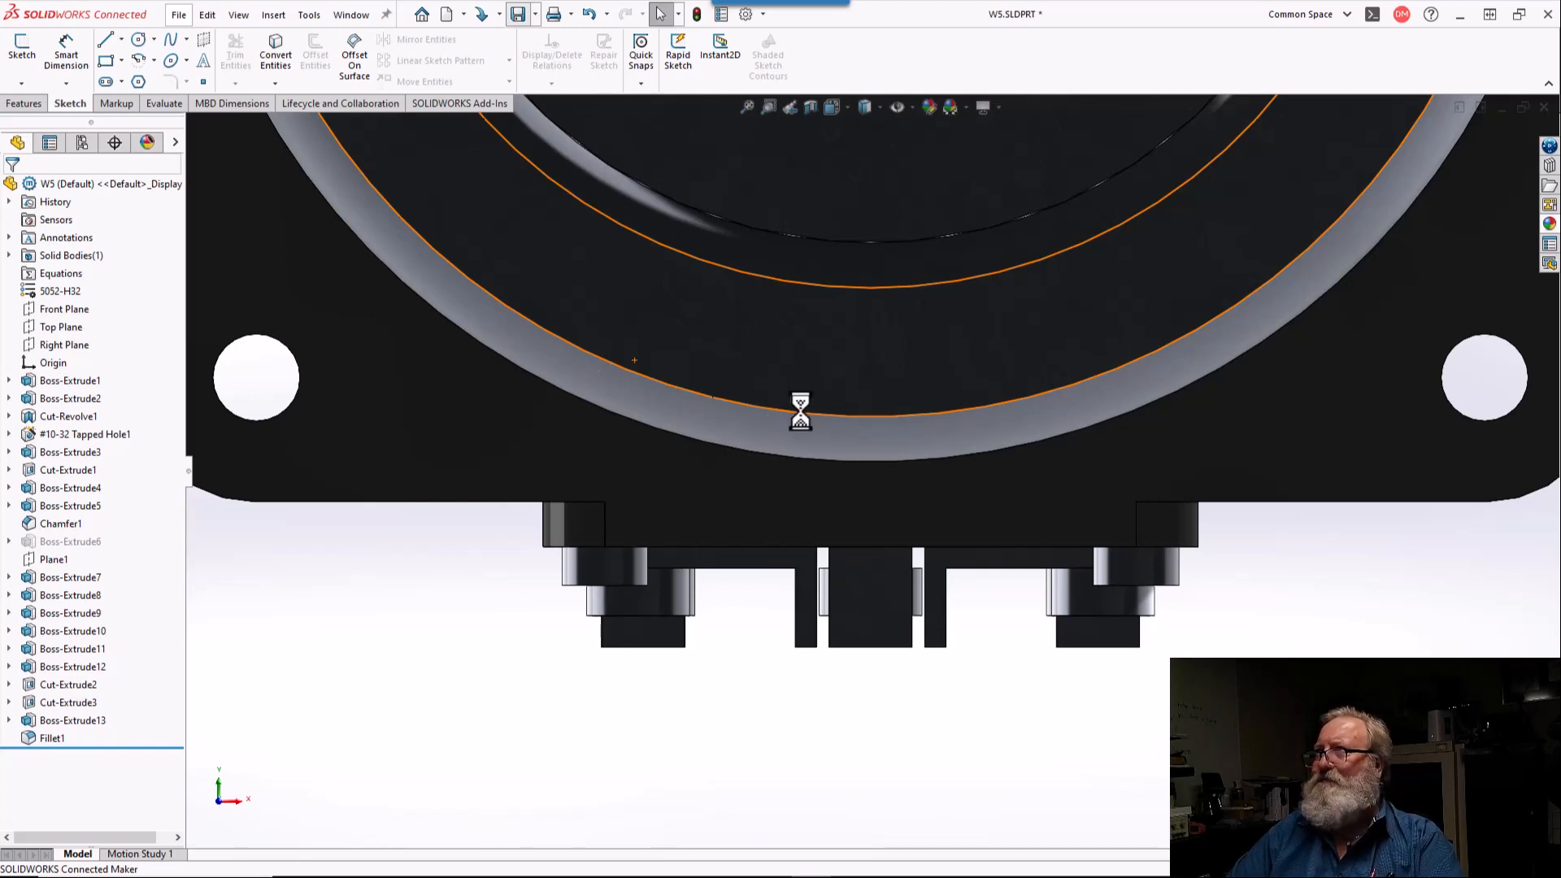
# Step: Save the part and sketch a 41.25 by 3.5 mm corner rectangle on the flange's shaft-side face, covering the strip at the terminal plate's end
pyautogui.hotkey('ctrl', 's')
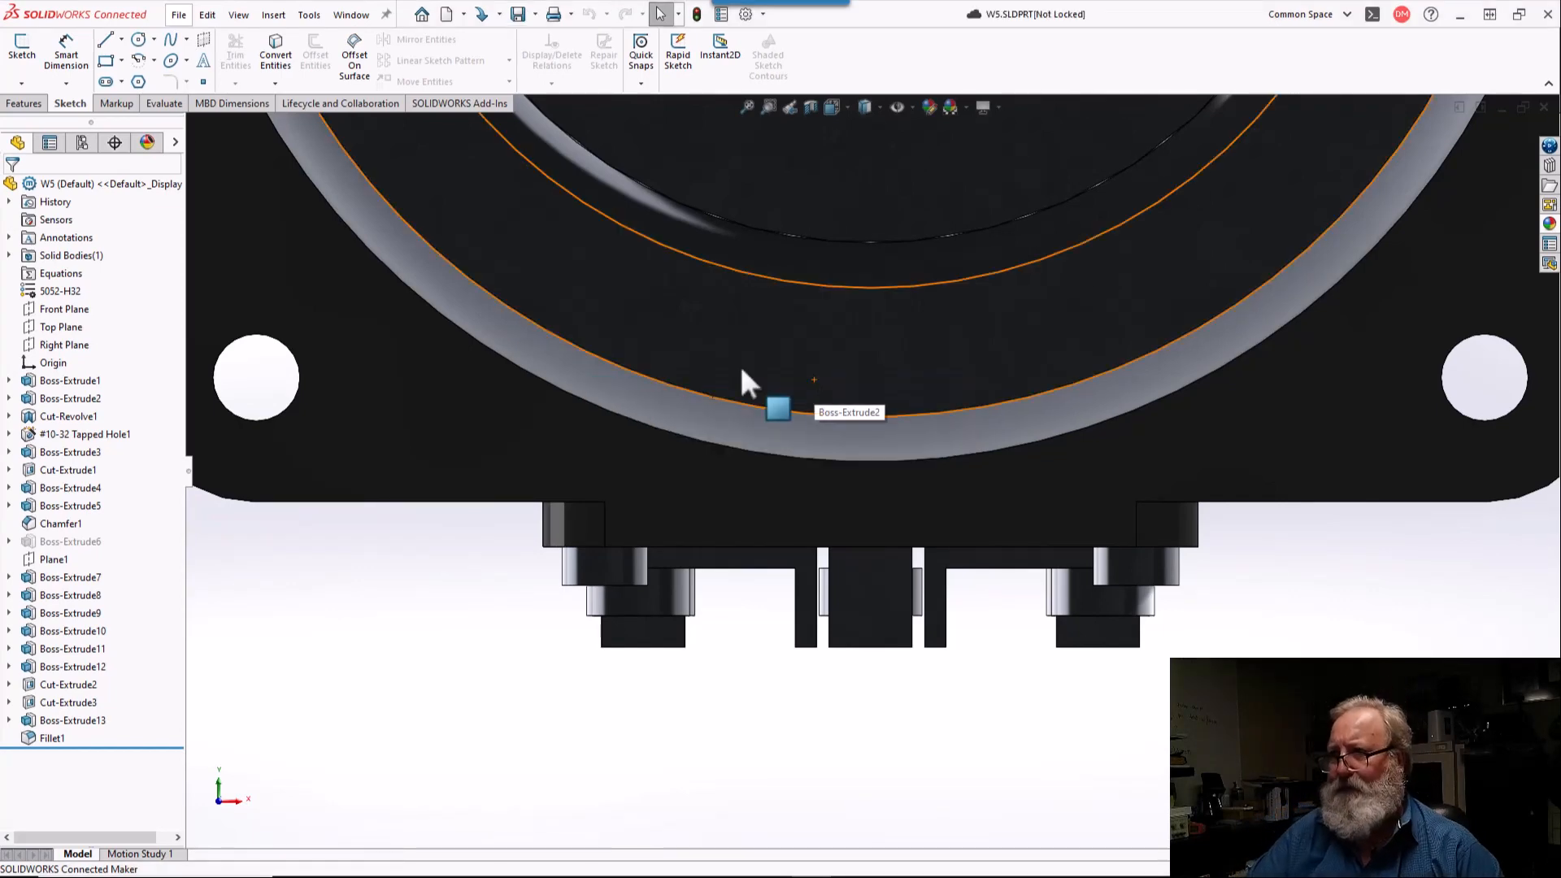
pyautogui.click(712, 542)
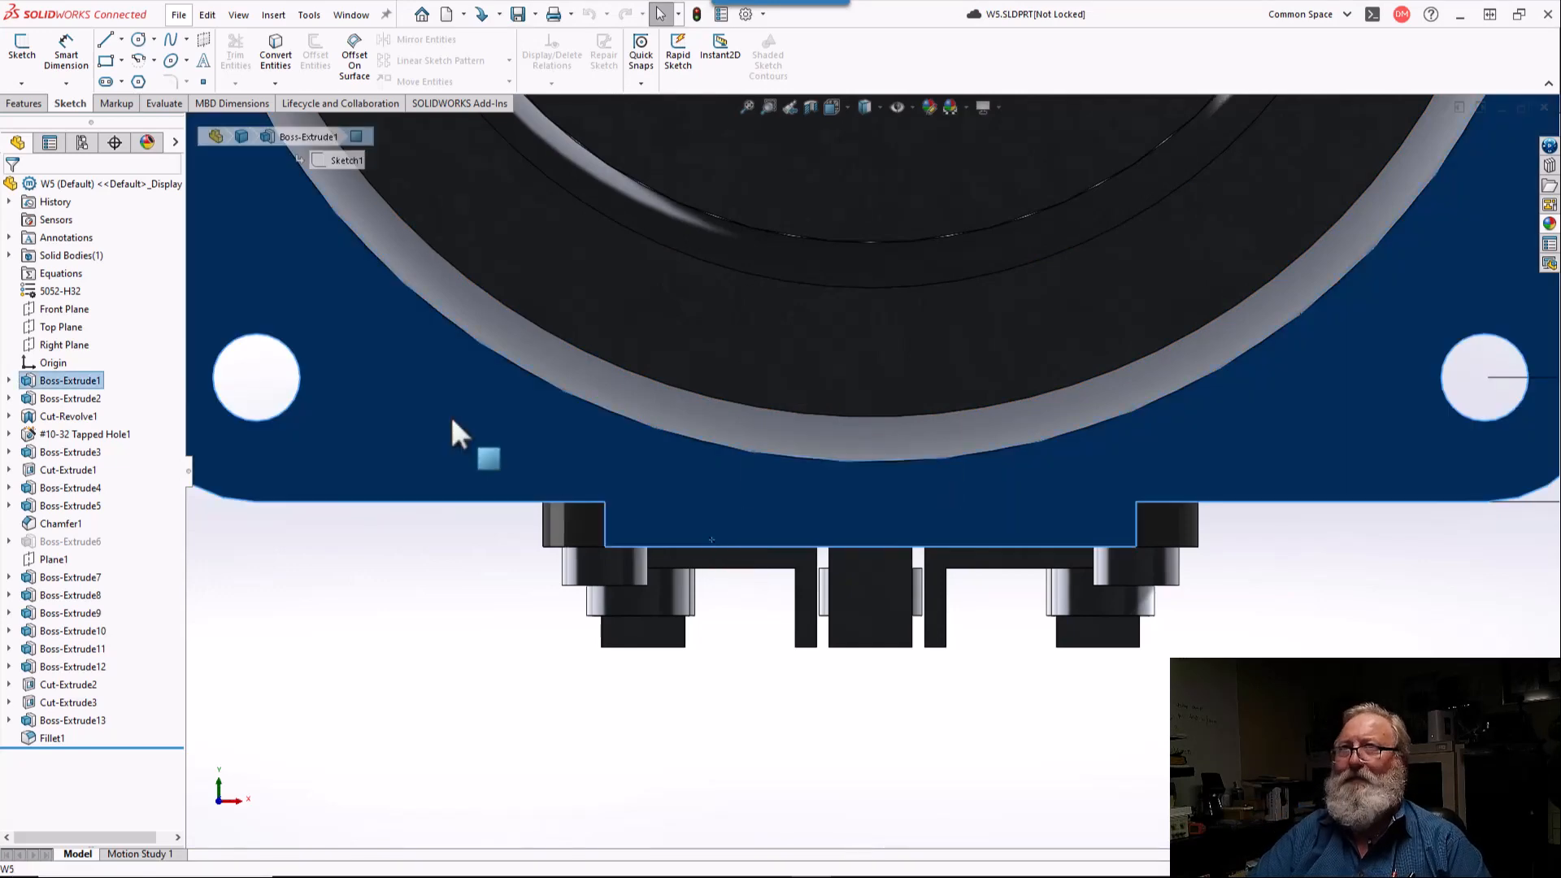
pyautogui.click(101, 63)
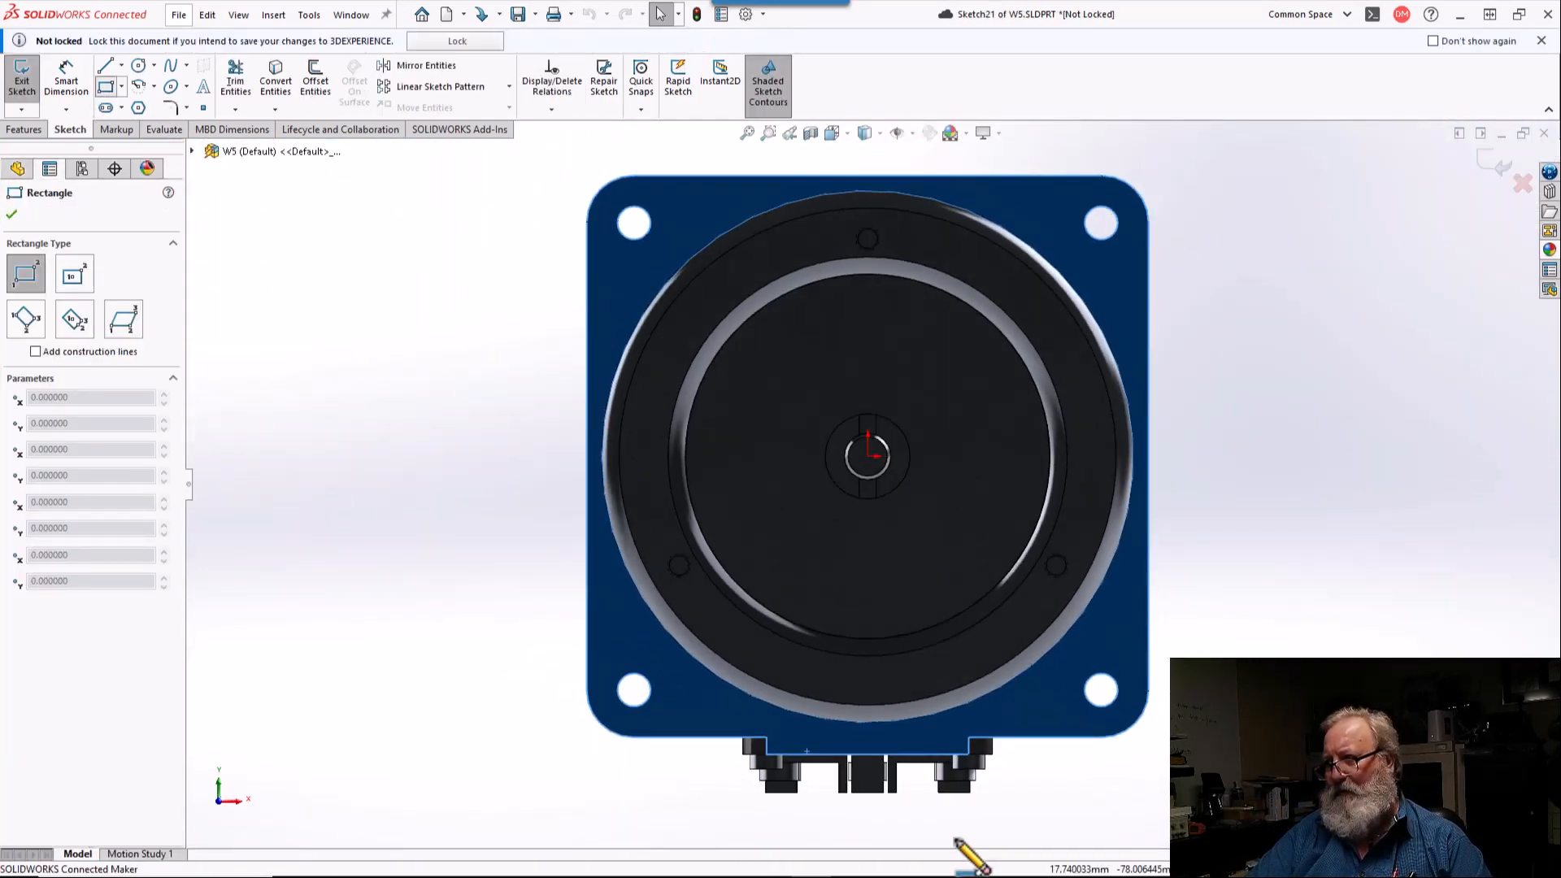
pyautogui.scroll(-3, 959, 838)
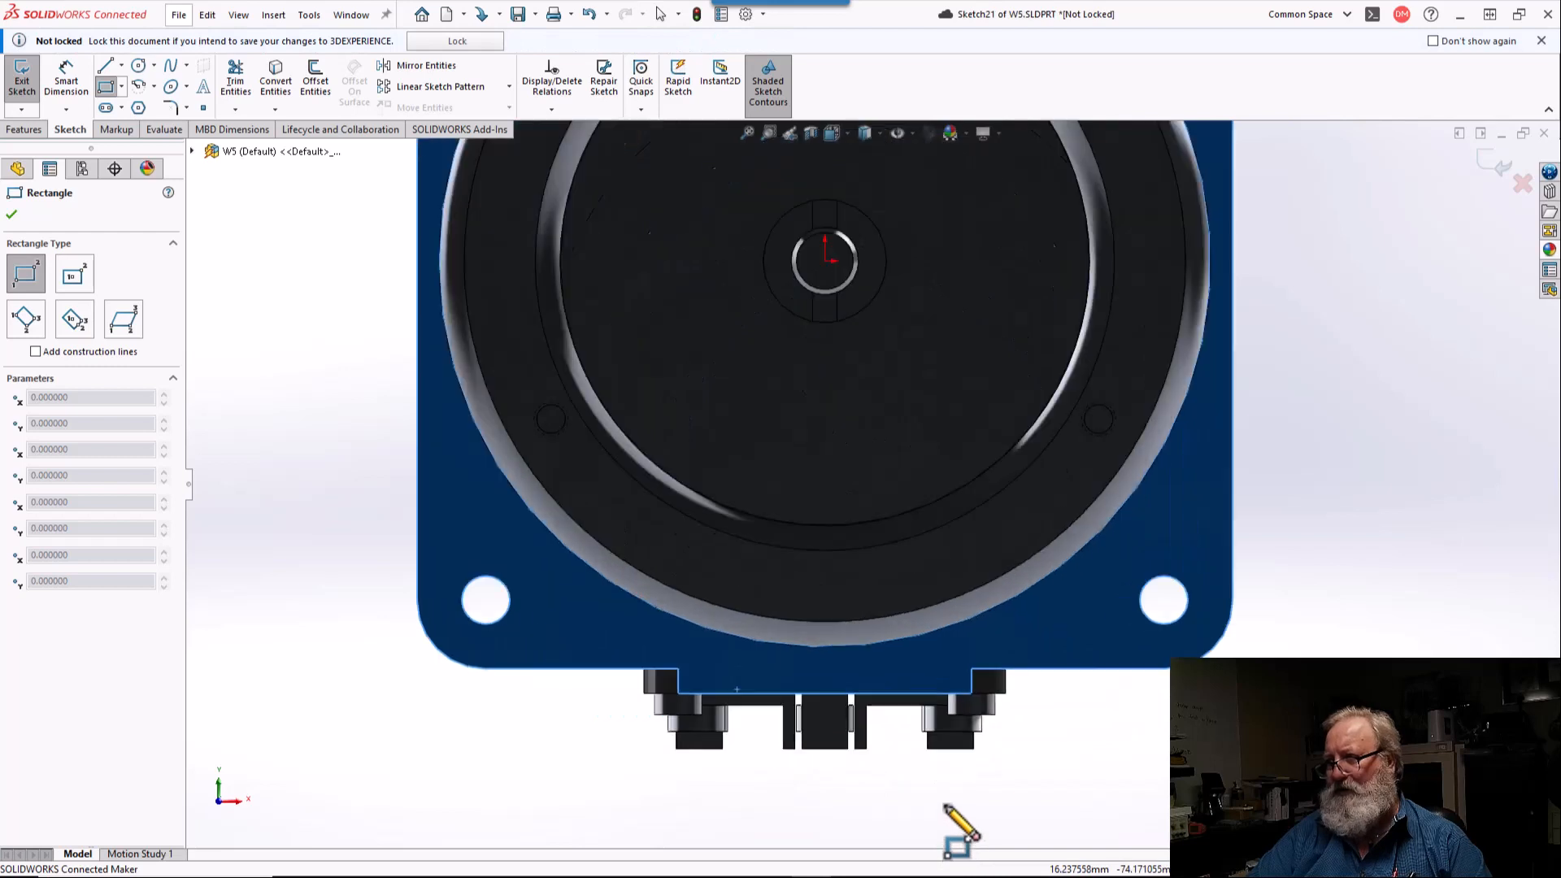
pyautogui.click(973, 670)
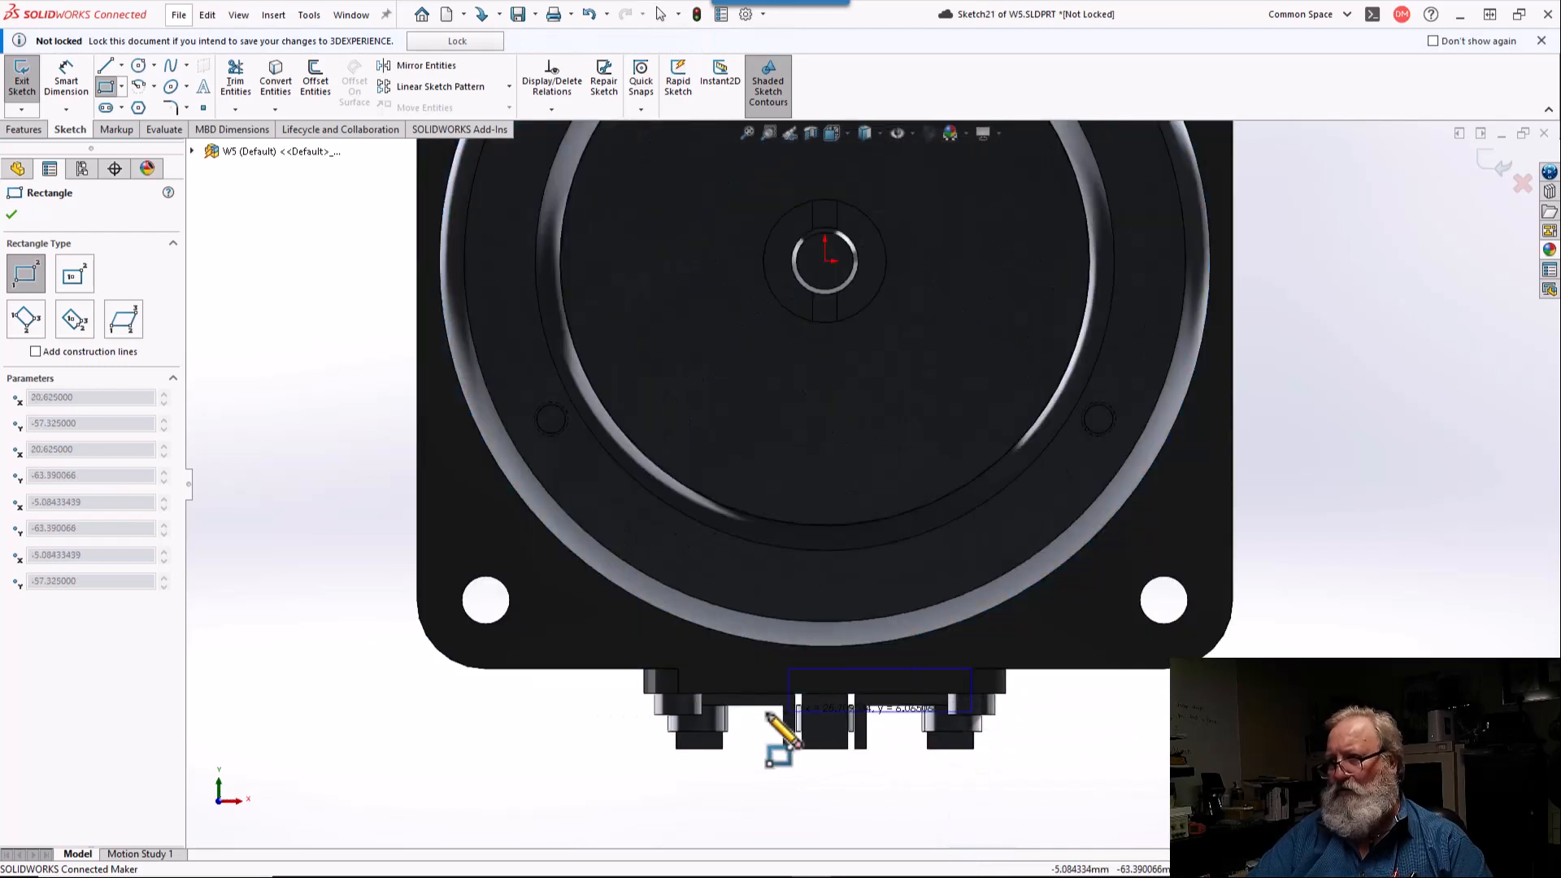
pyautogui.click(680, 696)
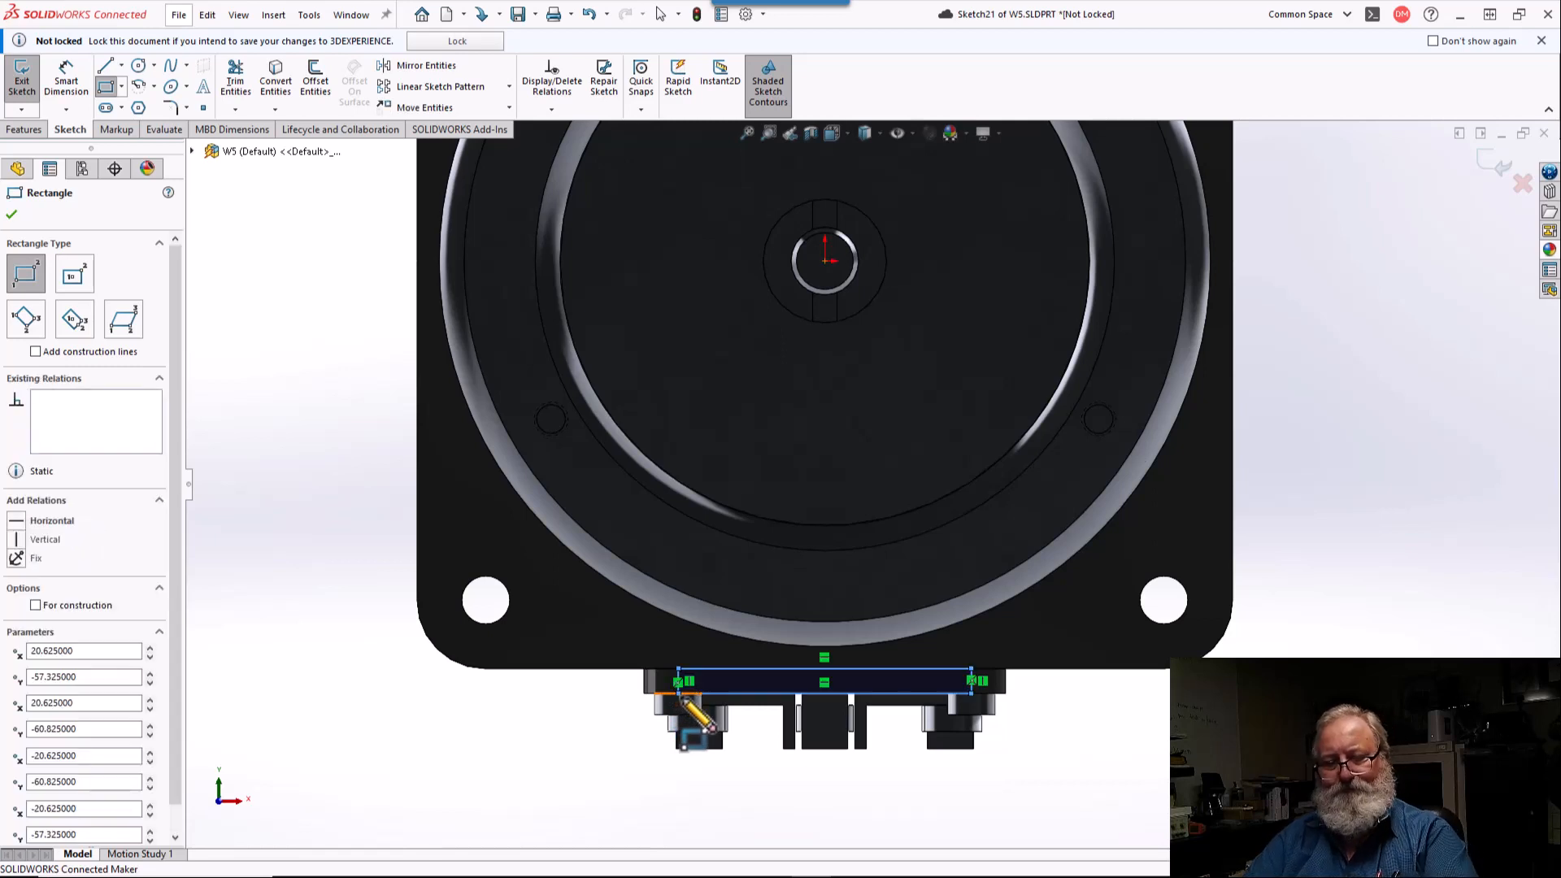
pyautogui.press('Escape')
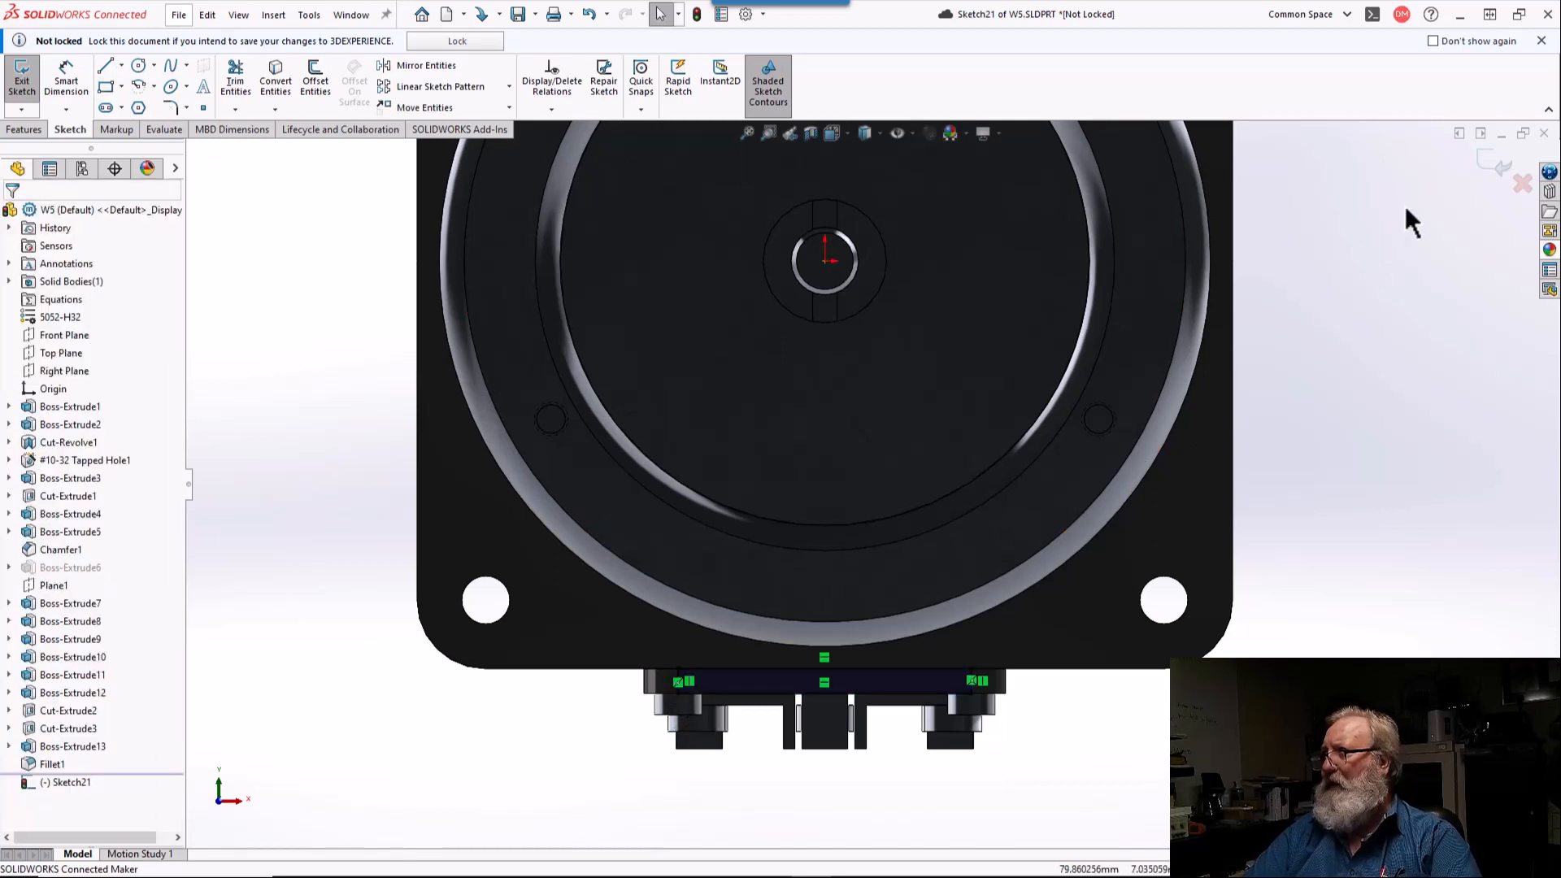
pyautogui.click(1482, 159)
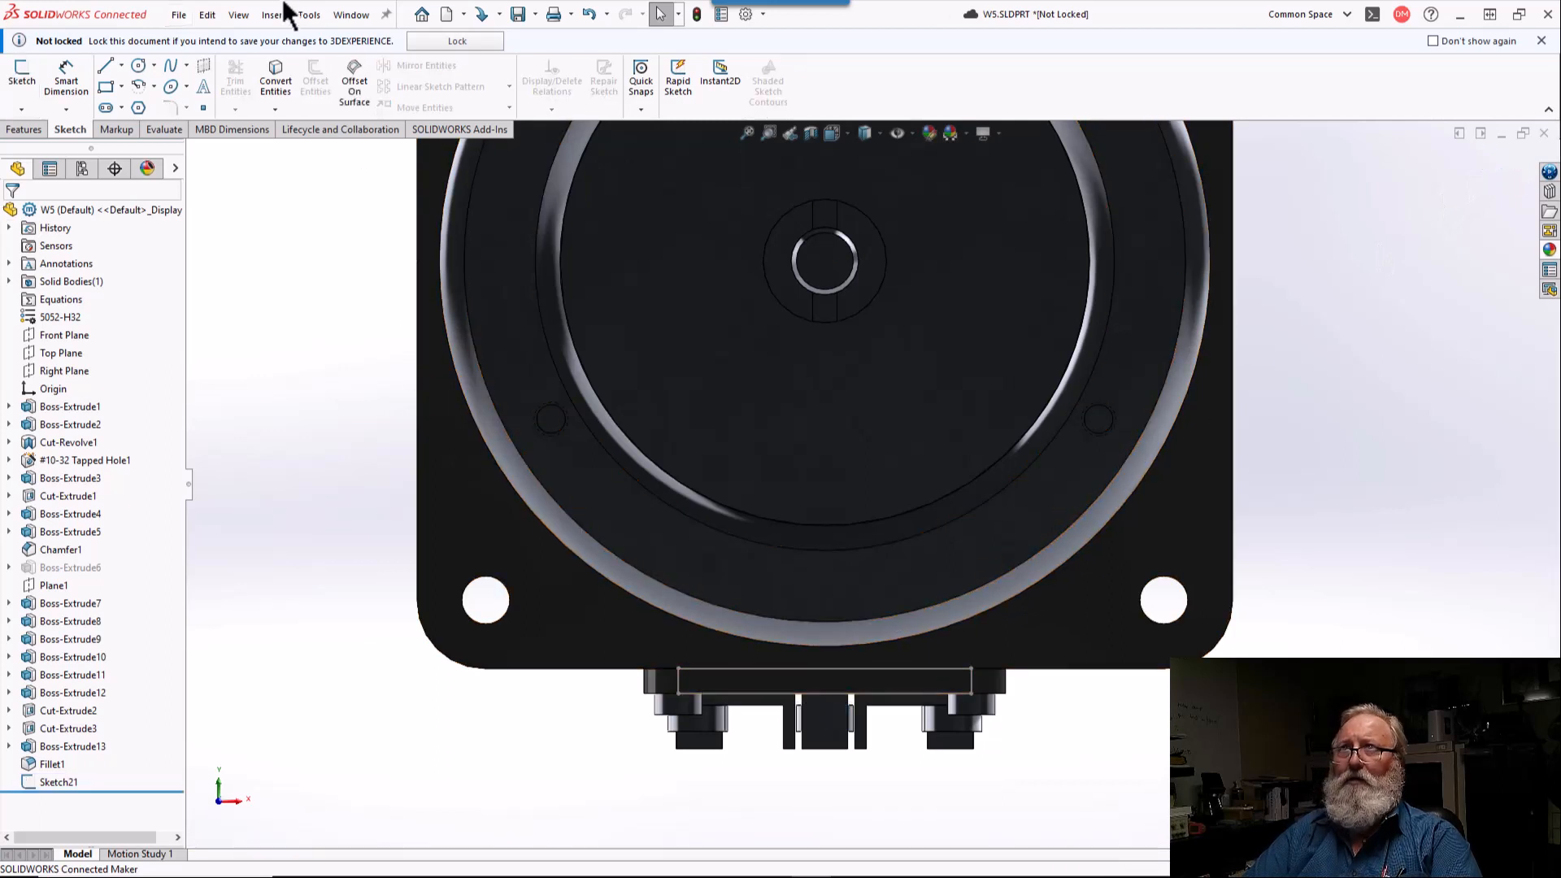
# Step: Split the flange's shaft-side face with a projection split line from the rectangle sketch
pyautogui.click(71, 778)
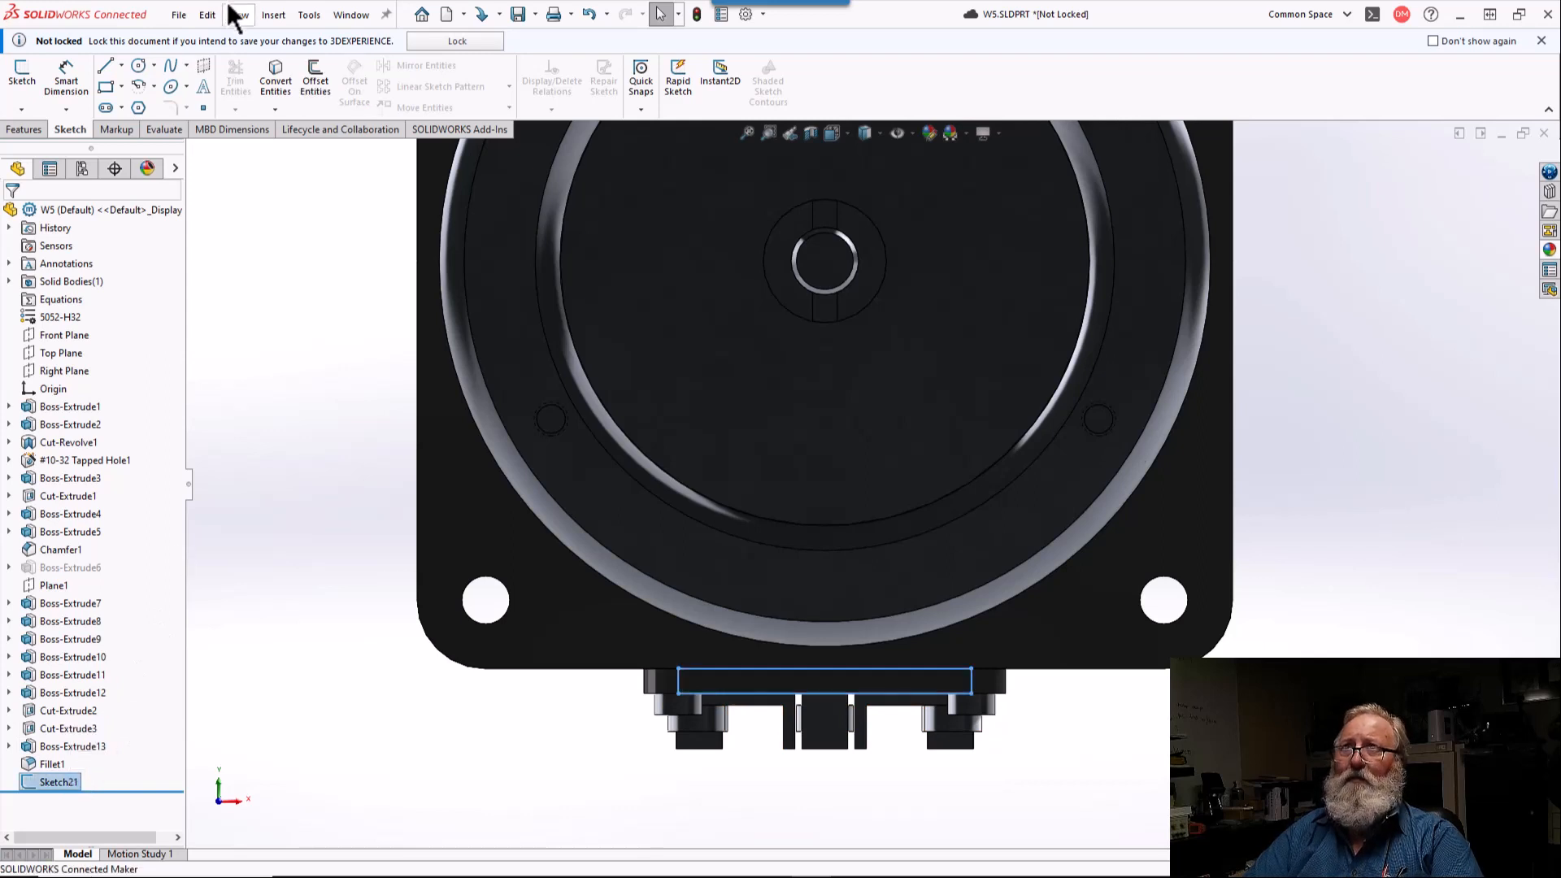
pyautogui.click(273, 15)
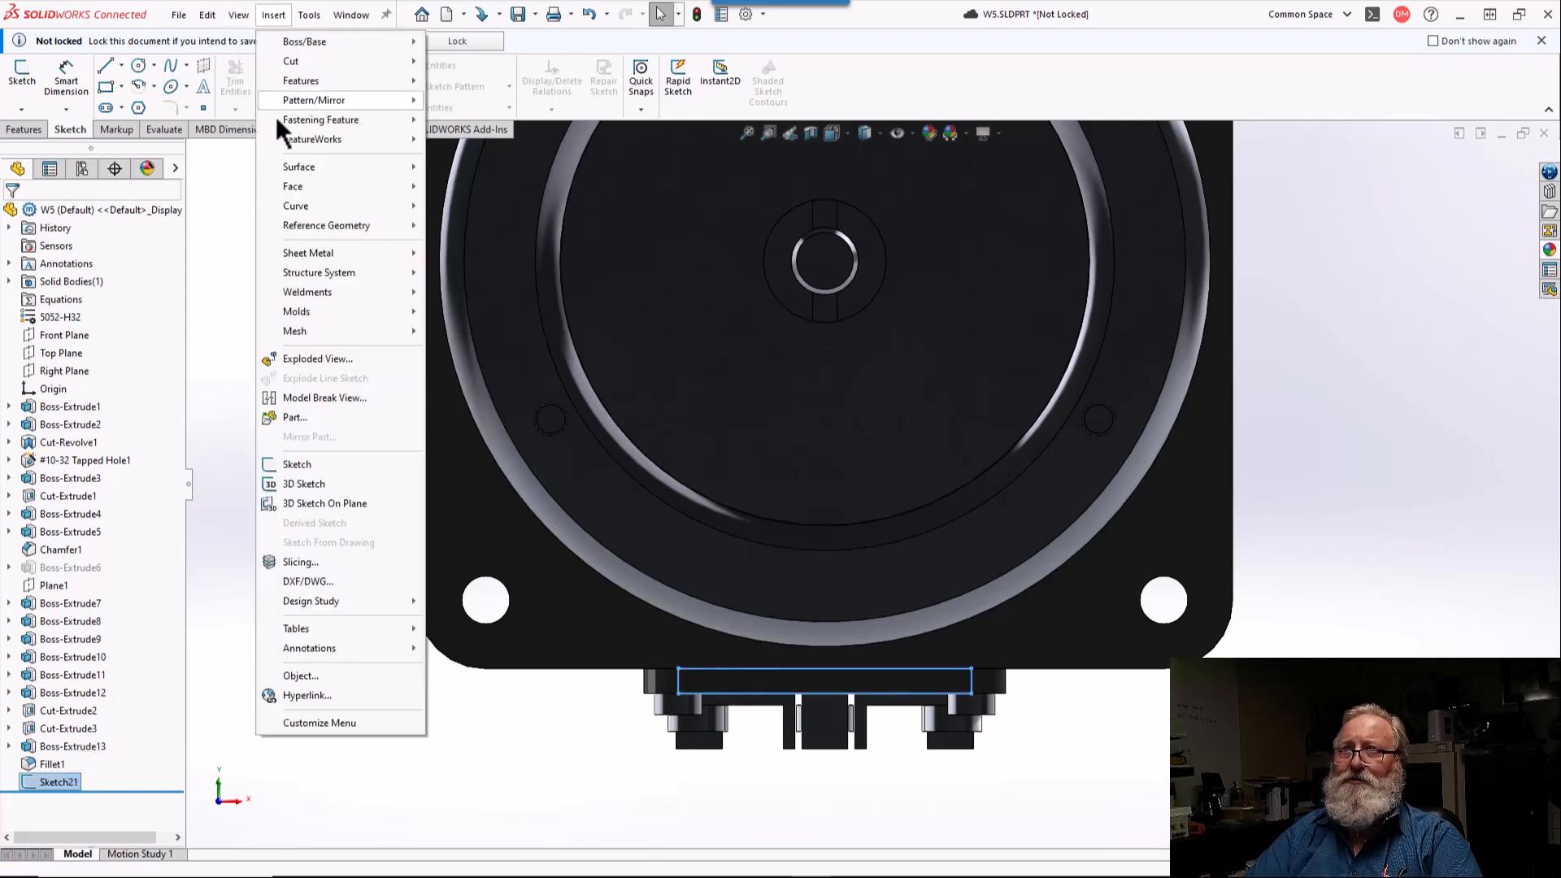
pyautogui.moveTo(305, 209)
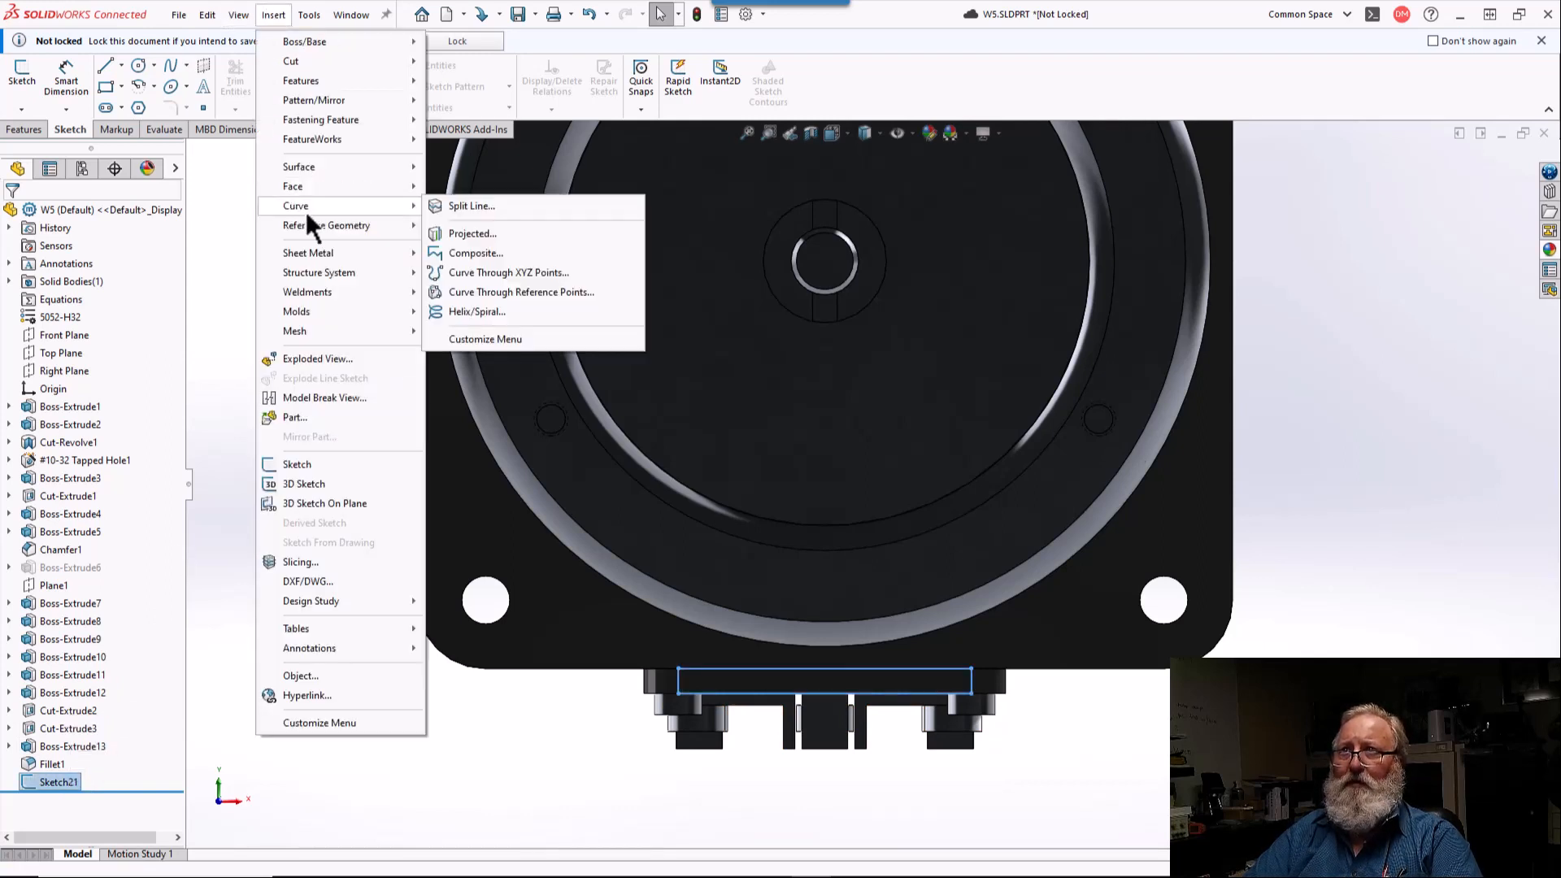
pyautogui.click(441, 206)
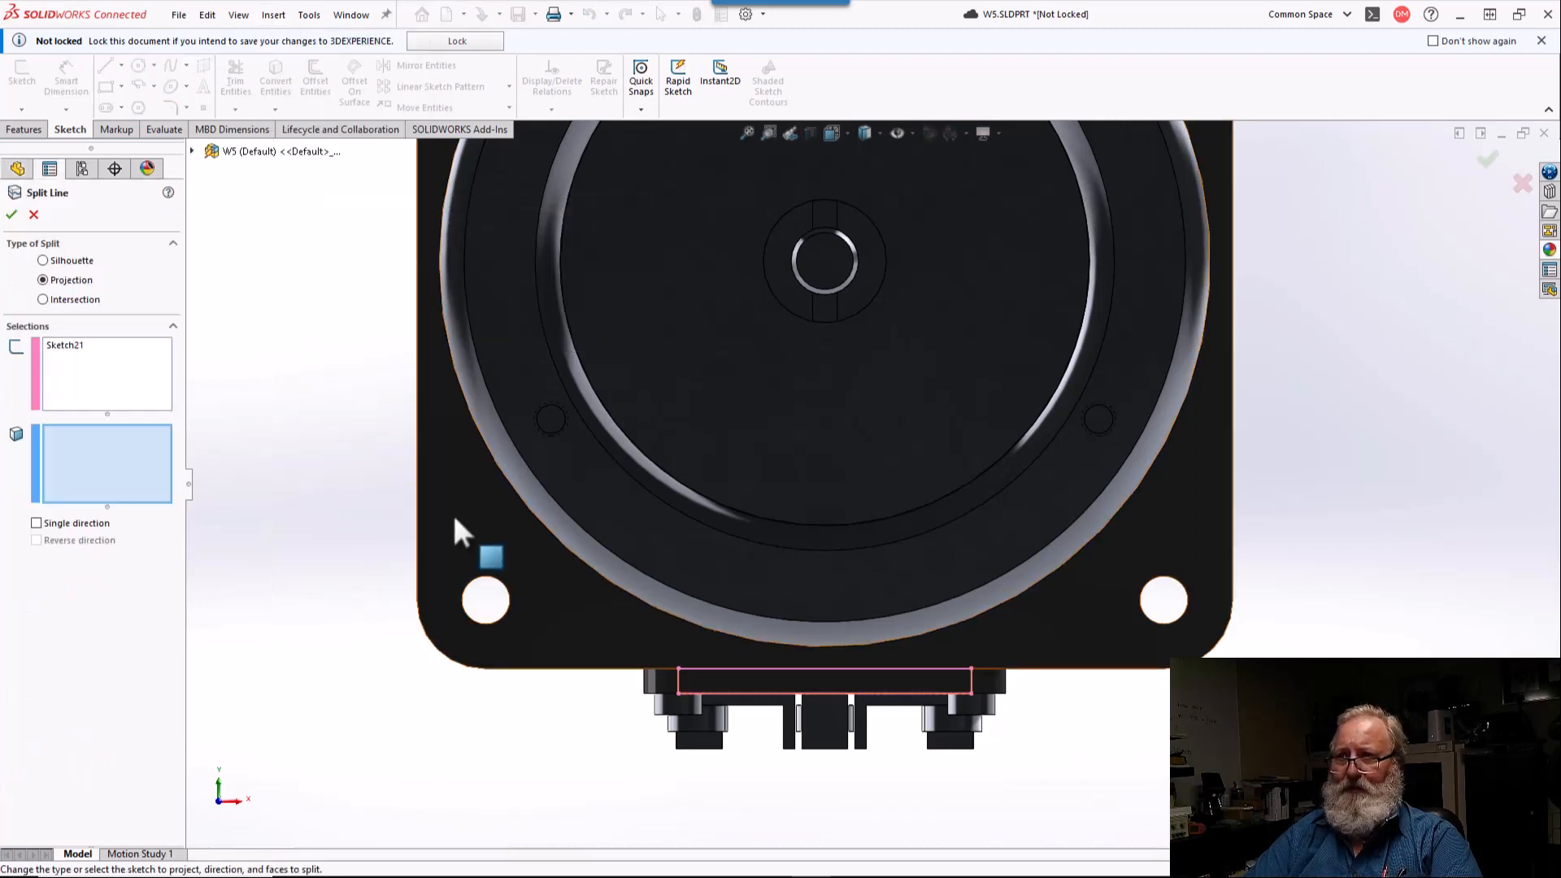
pyautogui.click(472, 536)
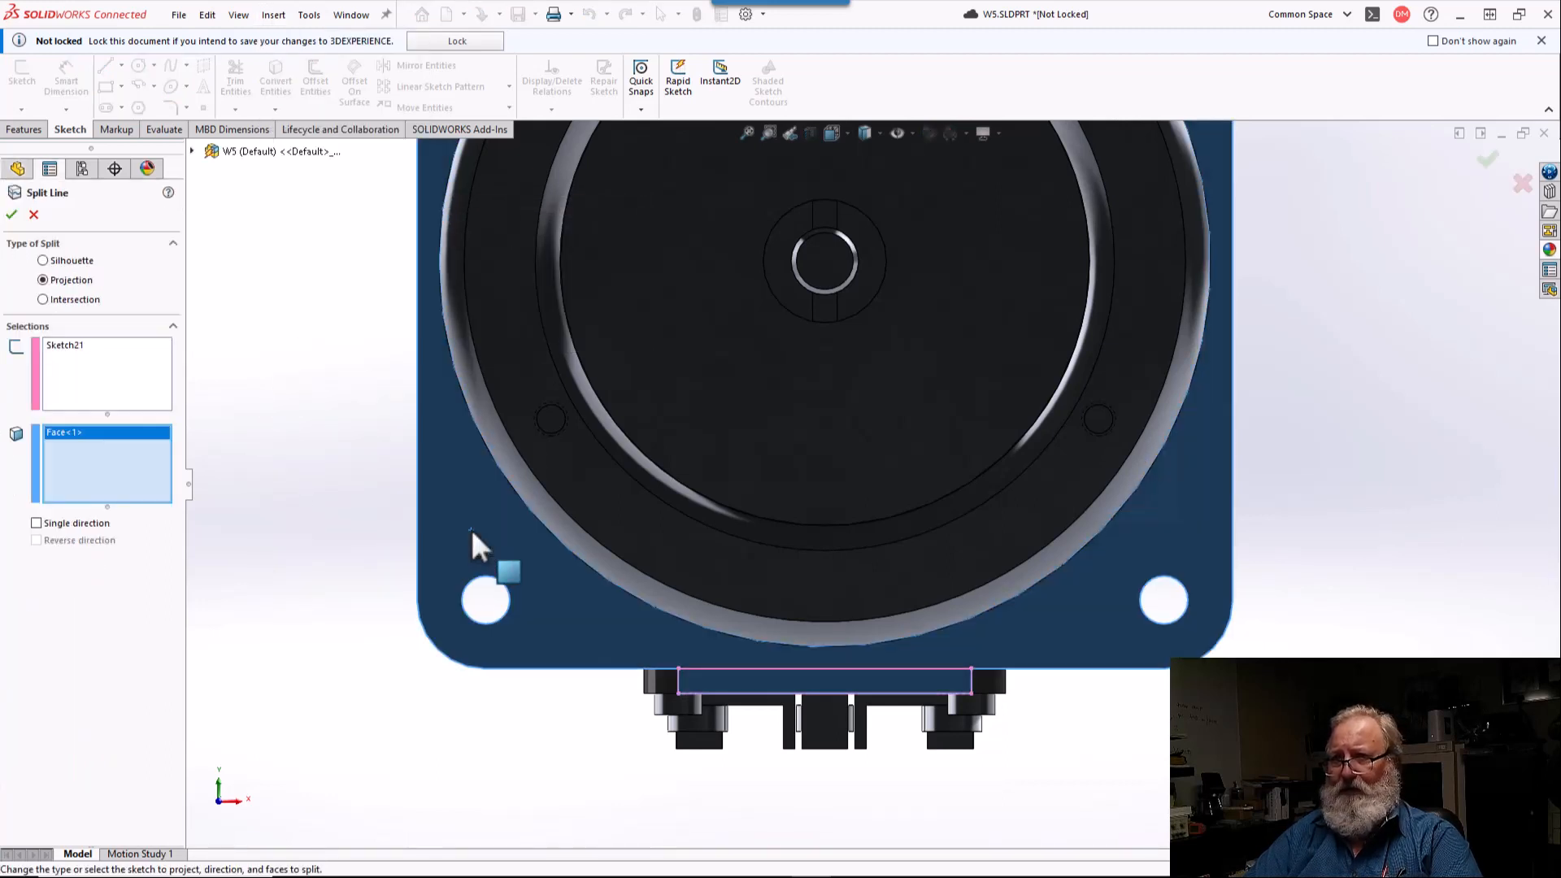
pyautogui.click(11, 215)
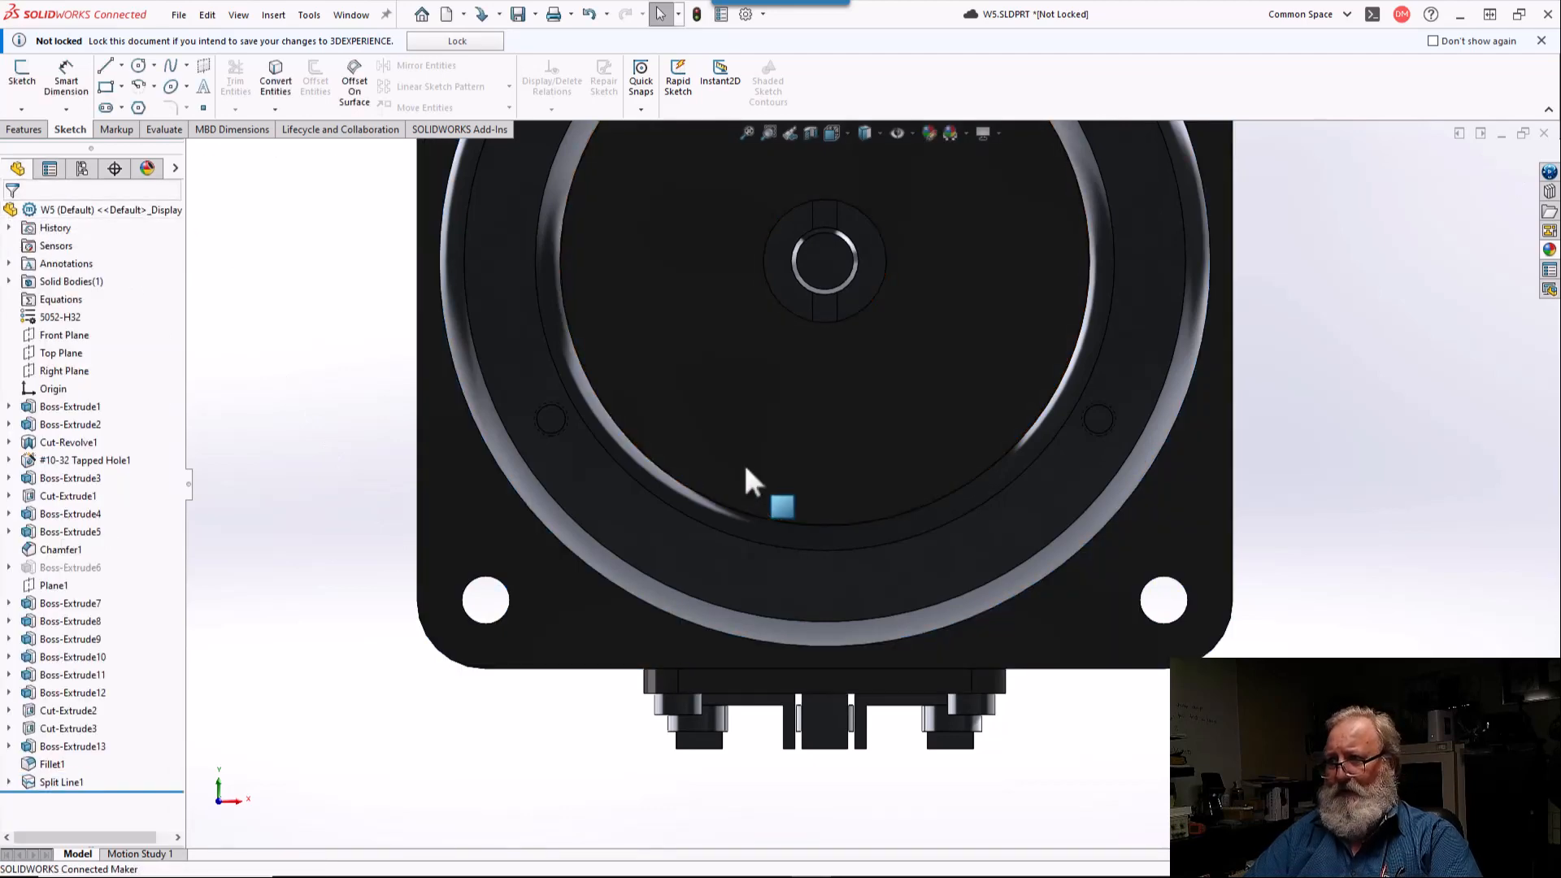
# Step: Open the color appearance for only the flat side face of the square flange
pyautogui.moveTo(748, 470); pyautogui.dragTo(895, 726, button='middle')
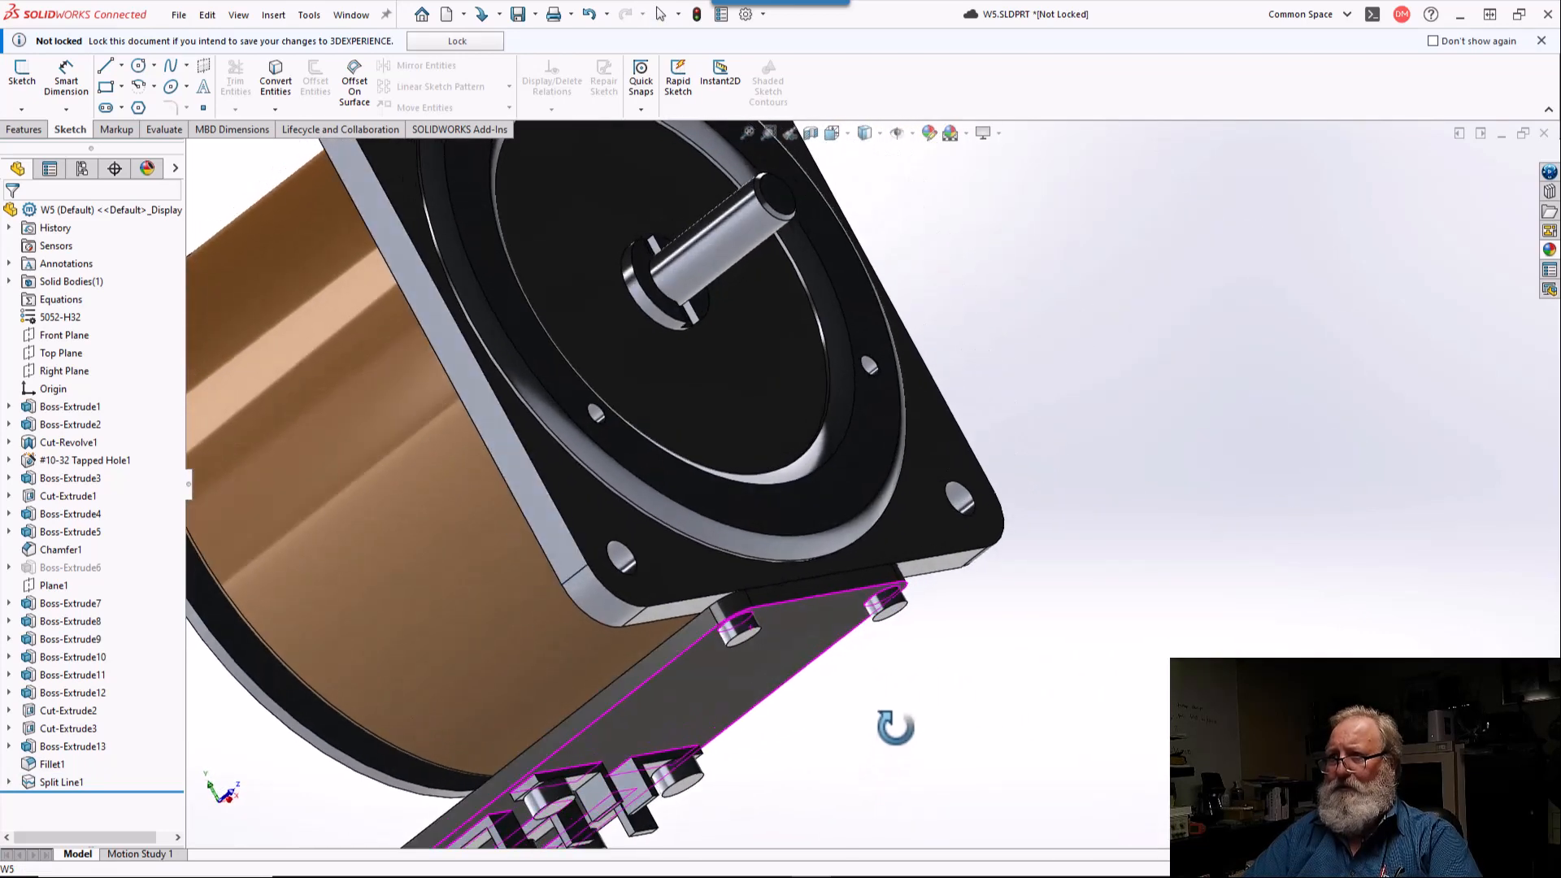
pyautogui.click(529, 497)
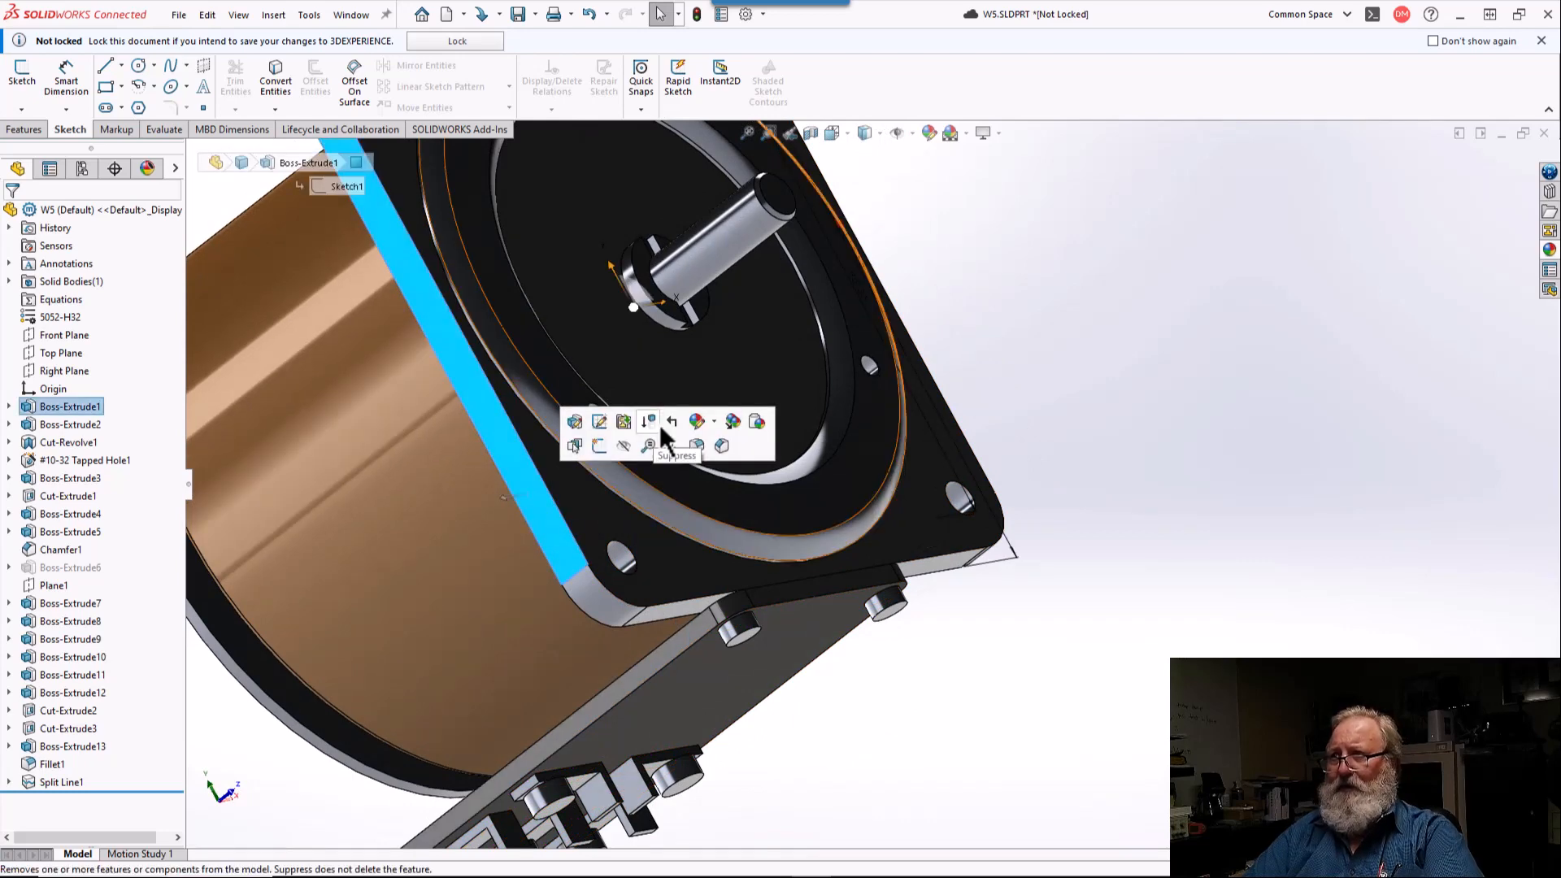
pyautogui.click(698, 423)
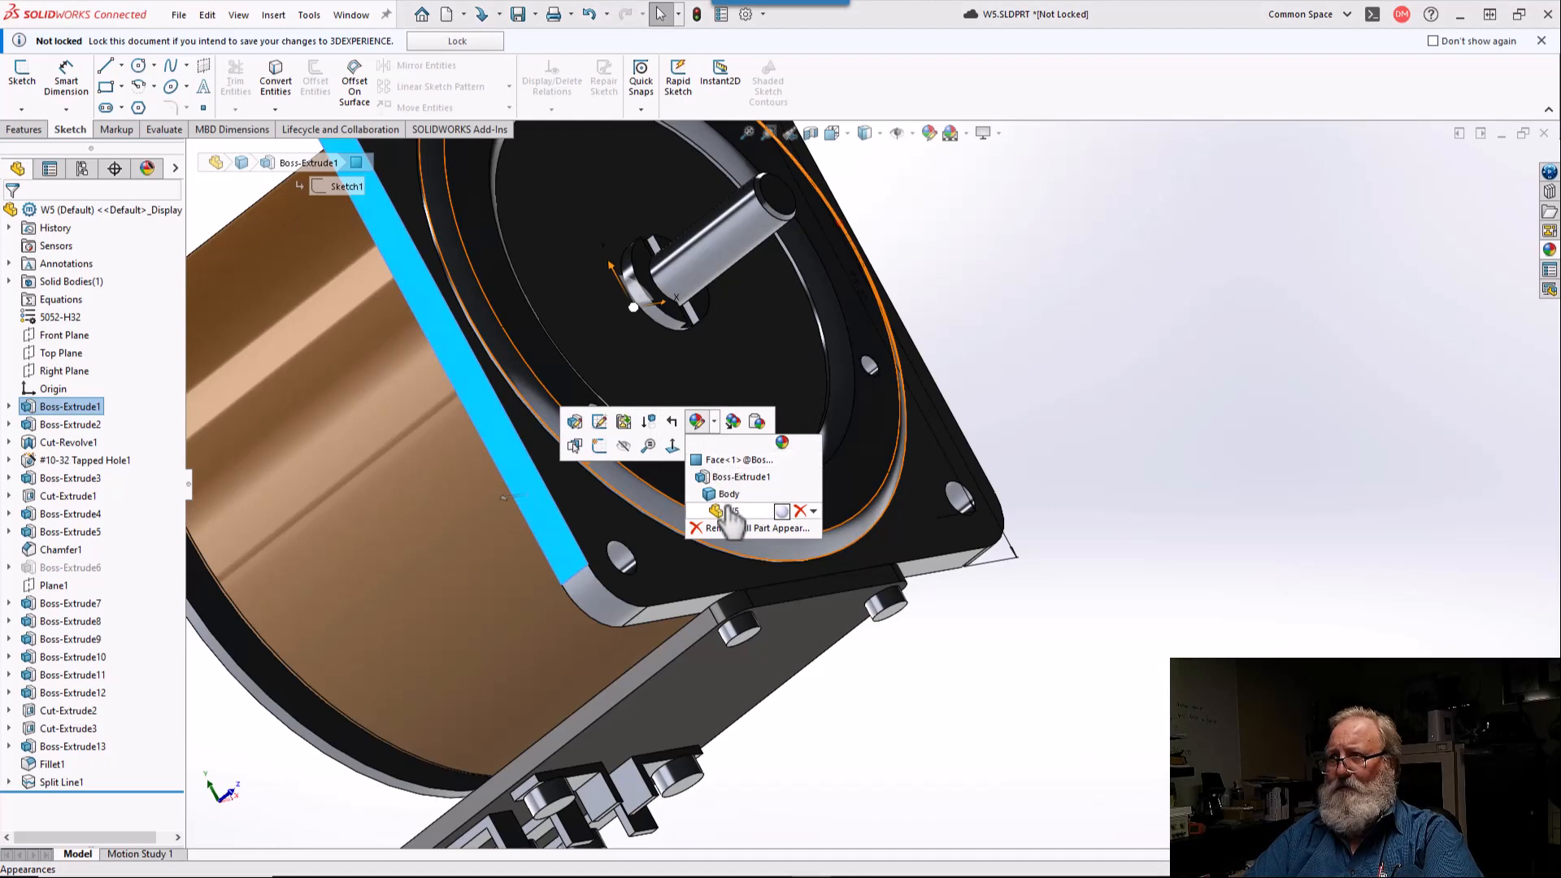
pyautogui.click(718, 461)
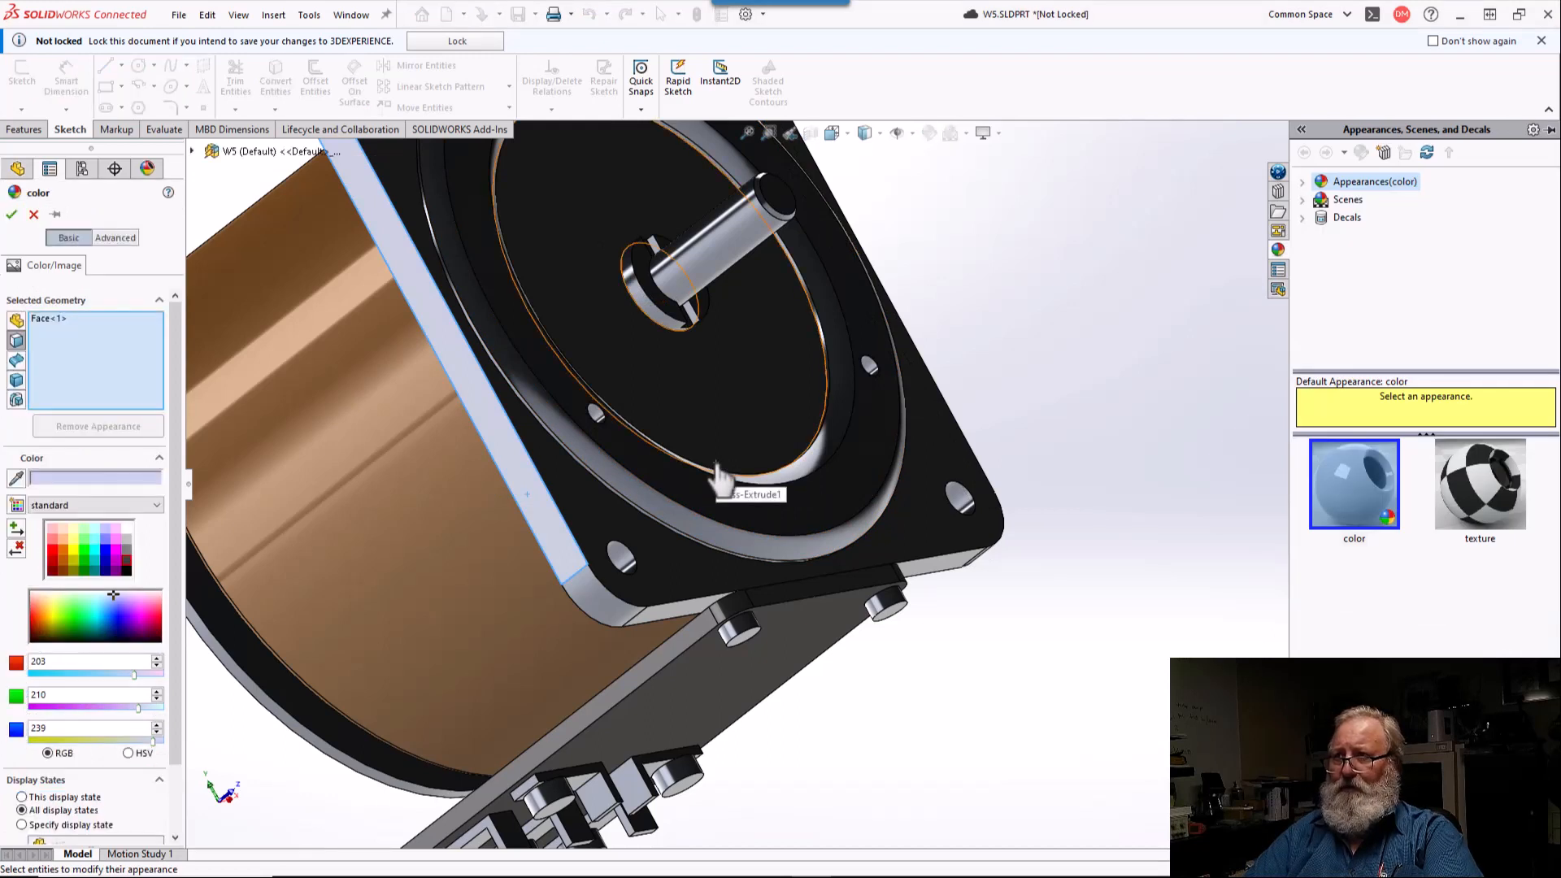
pyautogui.click(718, 467)
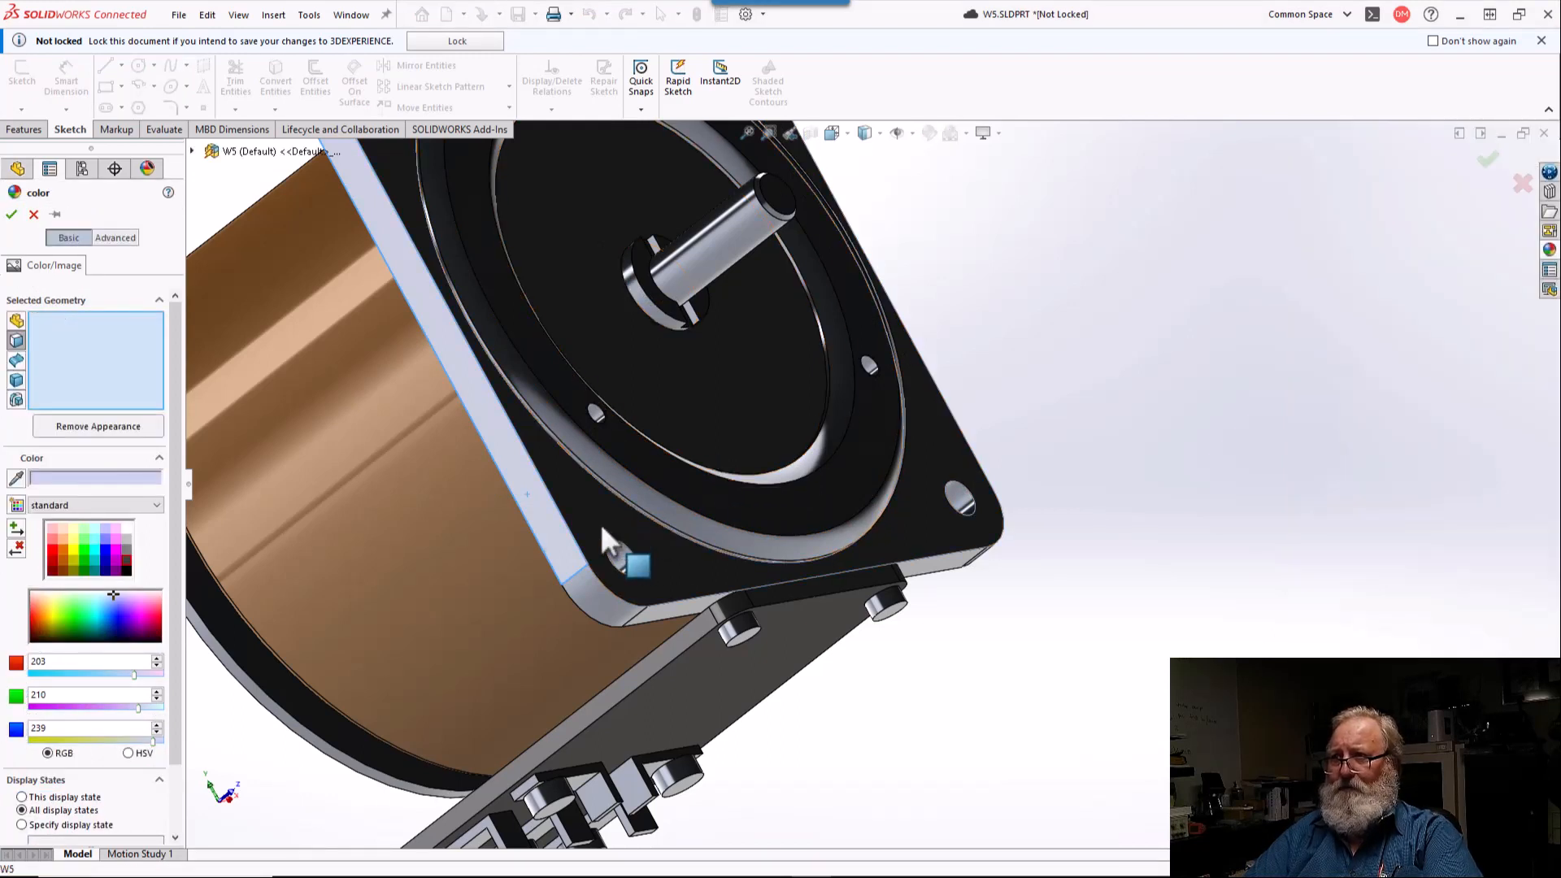
# Step: Add the flange's shaft-side corner face, the circular step faces and the flat ring face to the color selection
pyautogui.click(600, 523)
pyautogui.click(612, 517)
pyautogui.scroll(-5, 622, 491)
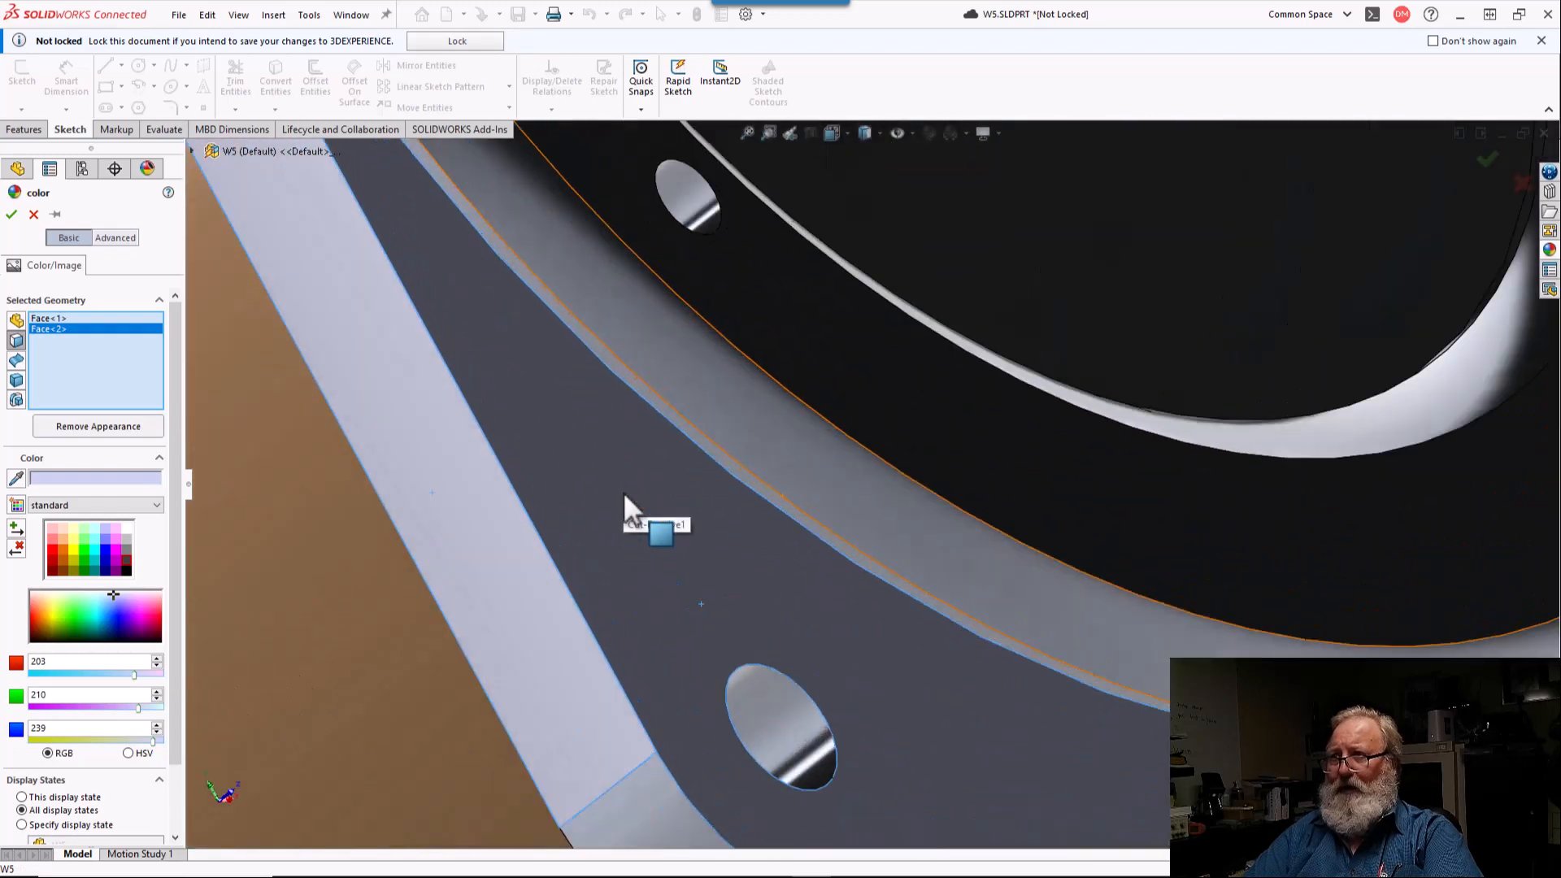
pyautogui.click(692, 441)
pyautogui.click(713, 413)
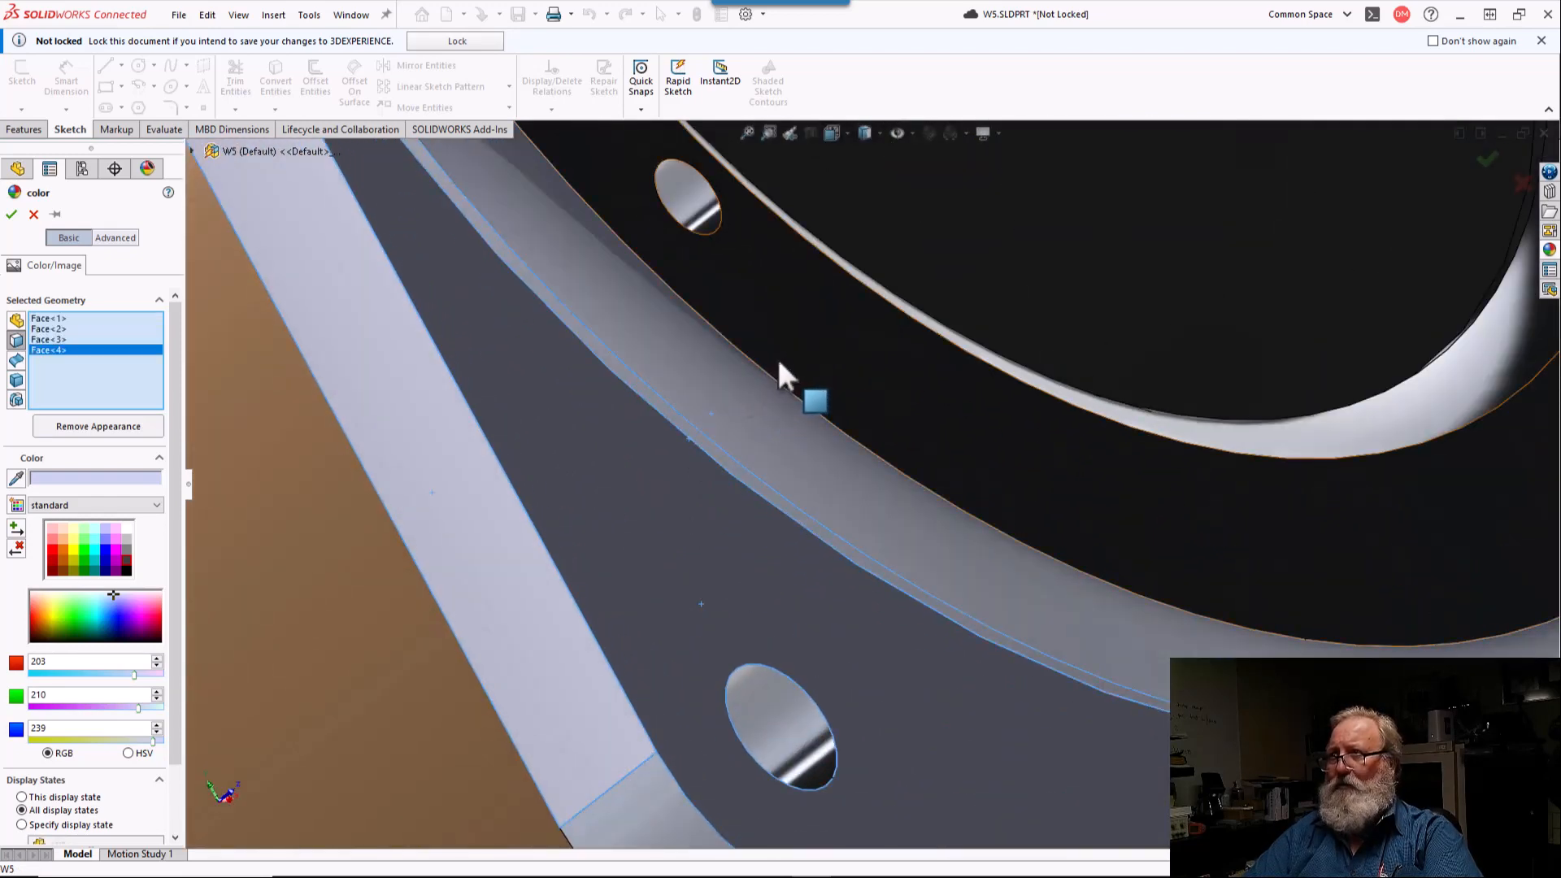
pyautogui.click(778, 363)
pyautogui.scroll(5, 778, 363)
pyautogui.moveTo(778, 363); pyautogui.dragTo(596, 423, button='middle')
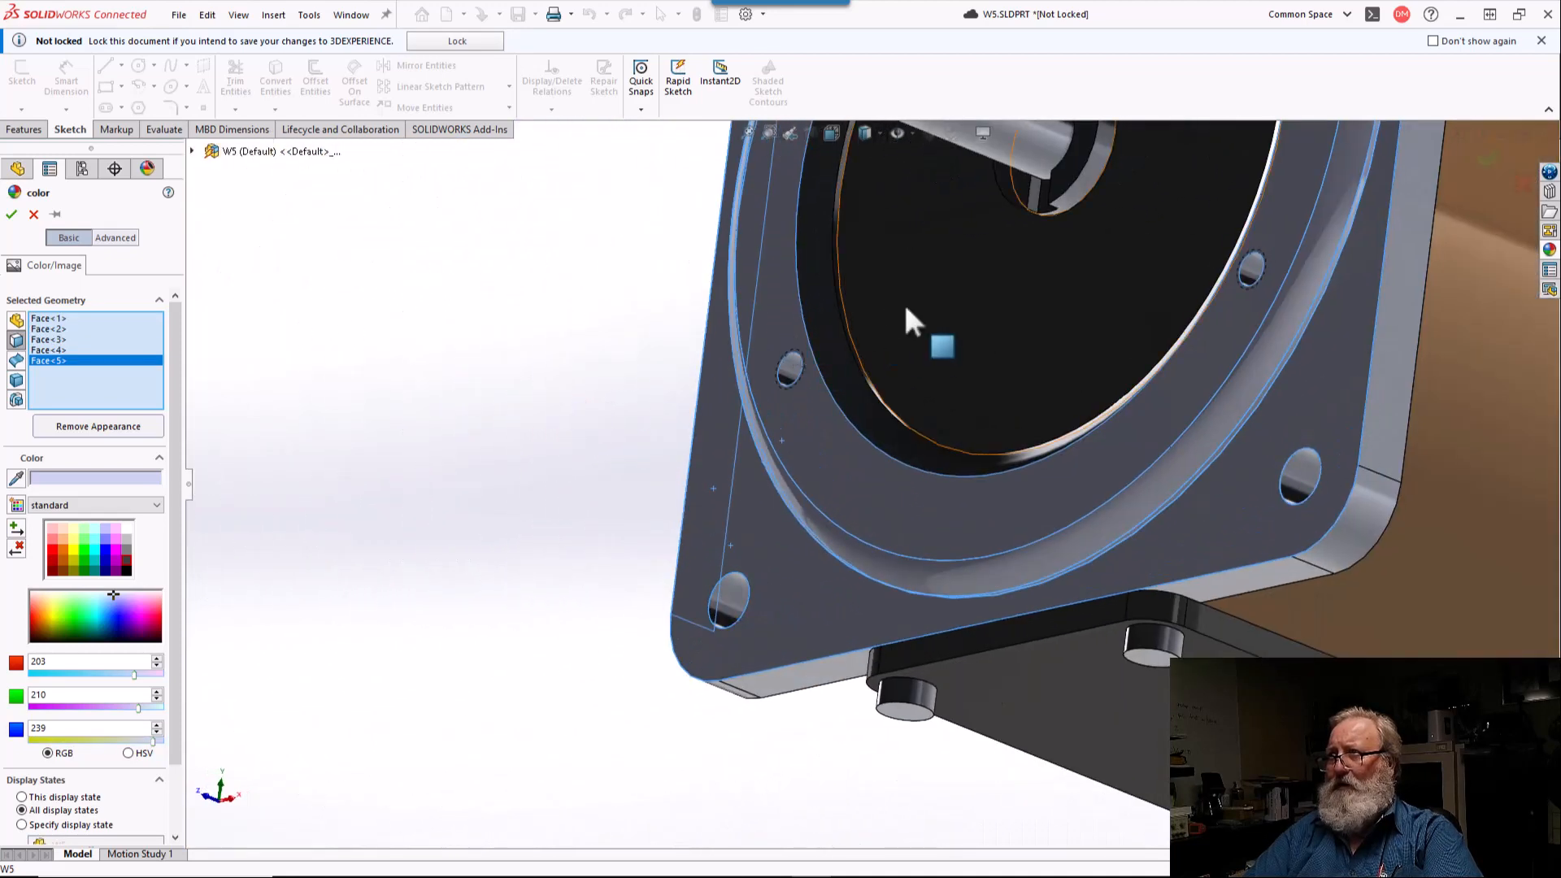
# Step: Add the narrow wall faces inside the flat ring and the central disc face to the color selection
pyautogui.click(841, 329)
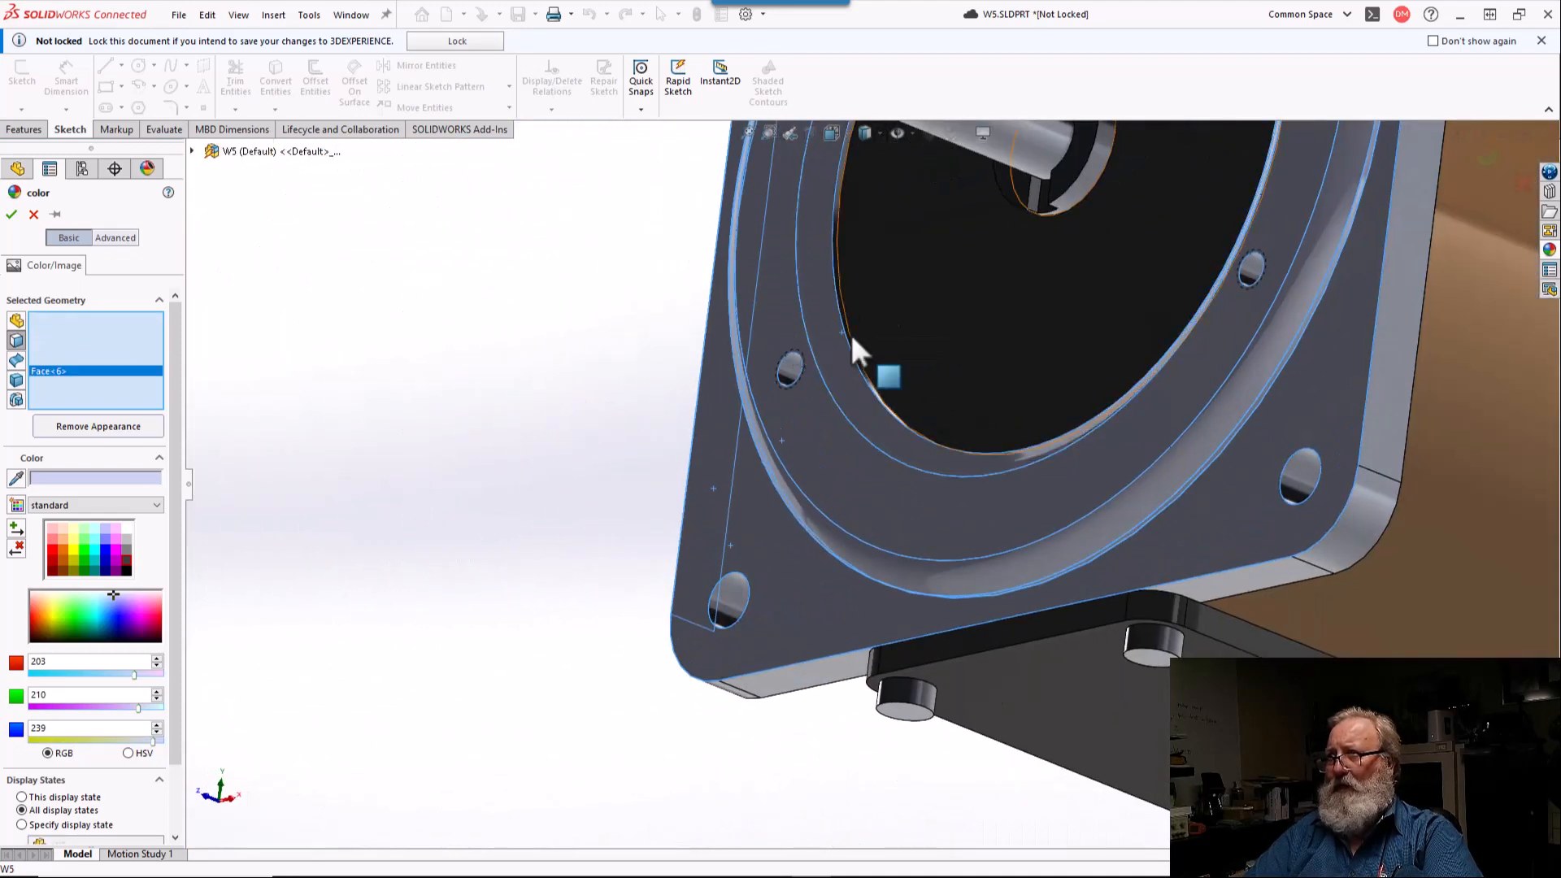
pyautogui.click(851, 335)
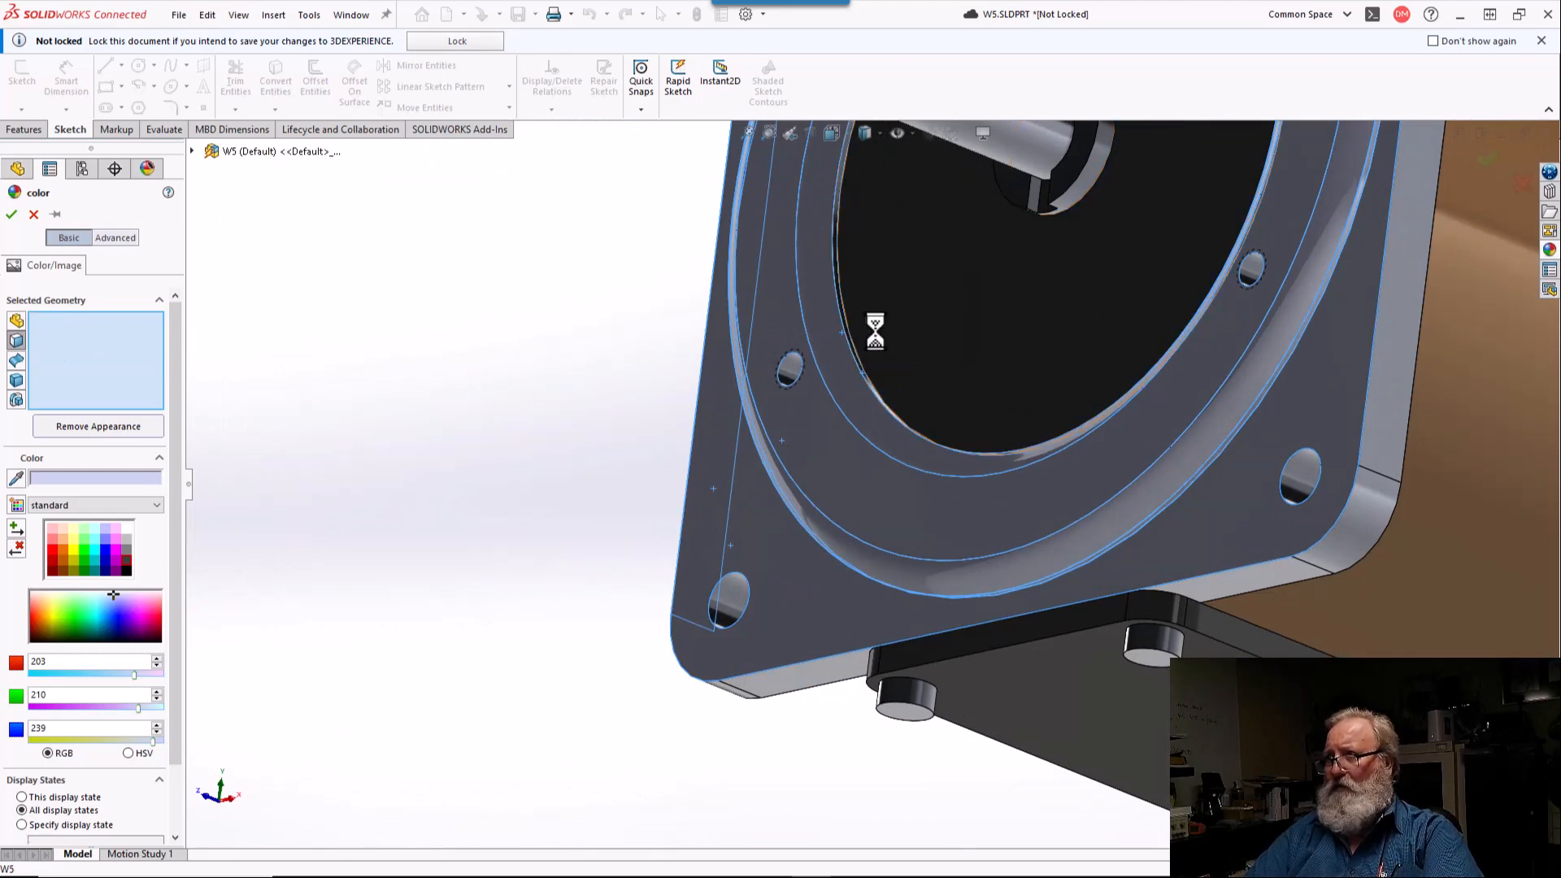
pyautogui.click(882, 334)
pyautogui.scroll(-5, 1033, 247)
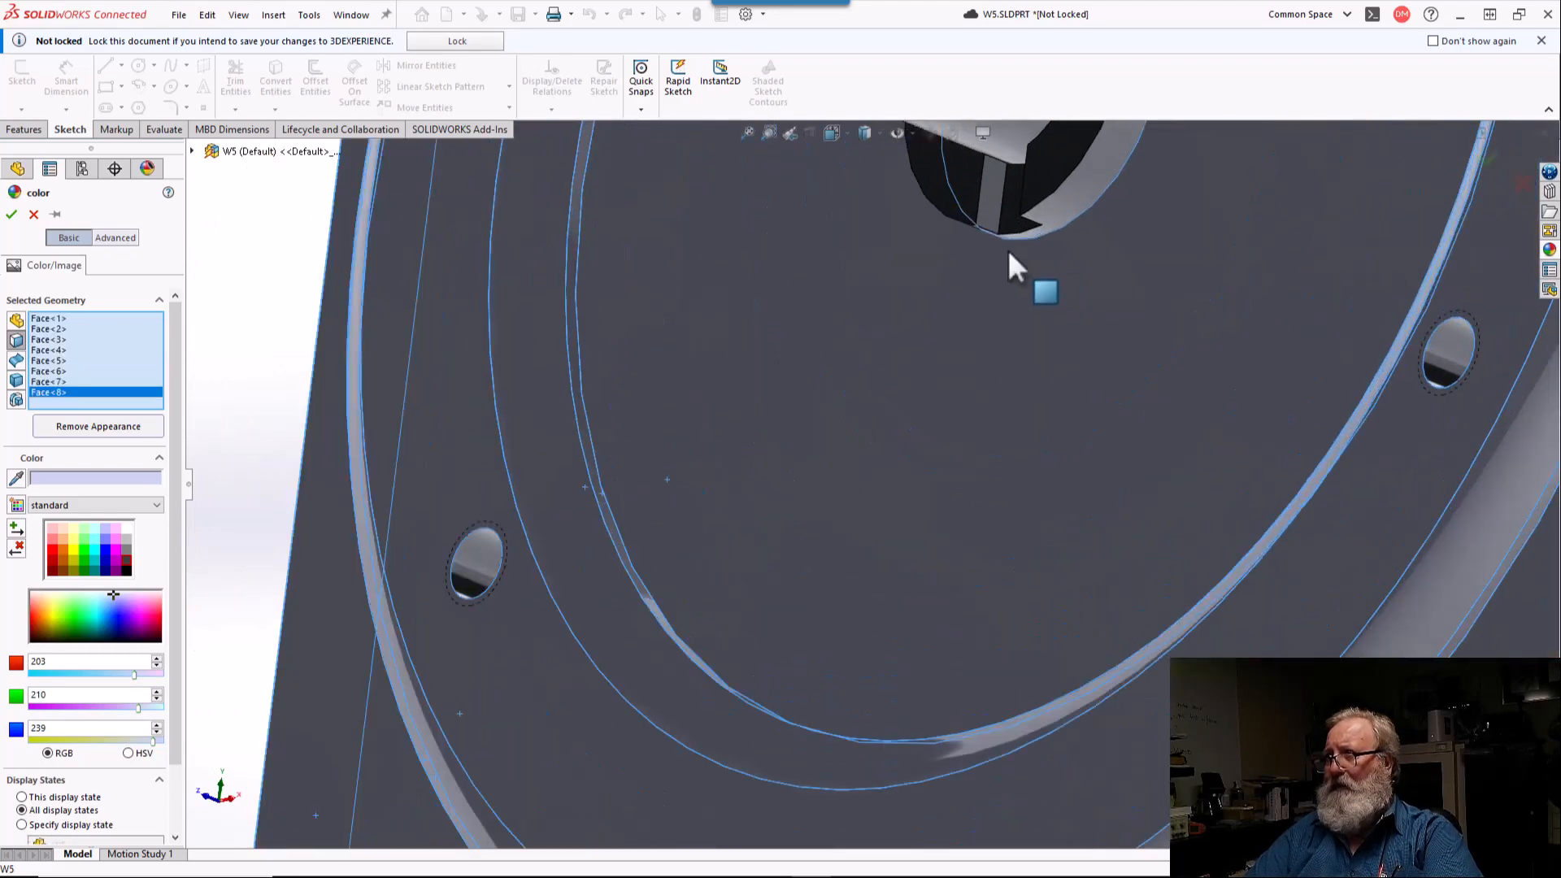
# Step: Add the lower faces of the slotted recess around the shaft to the color selection
pyautogui.click(955, 199)
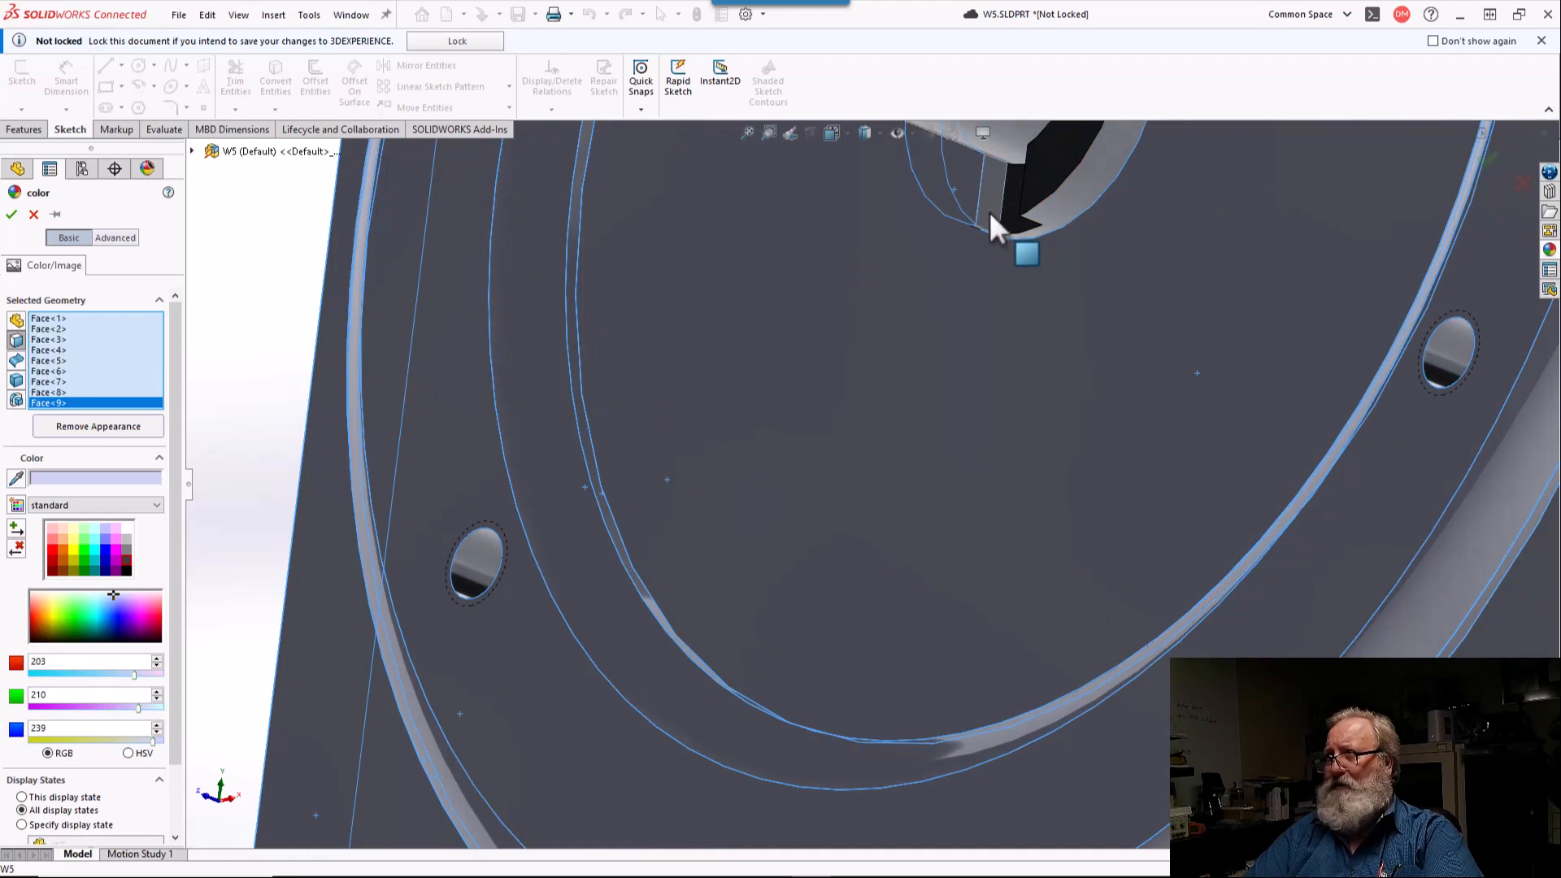
pyautogui.click(1007, 226)
pyautogui.click(1049, 187)
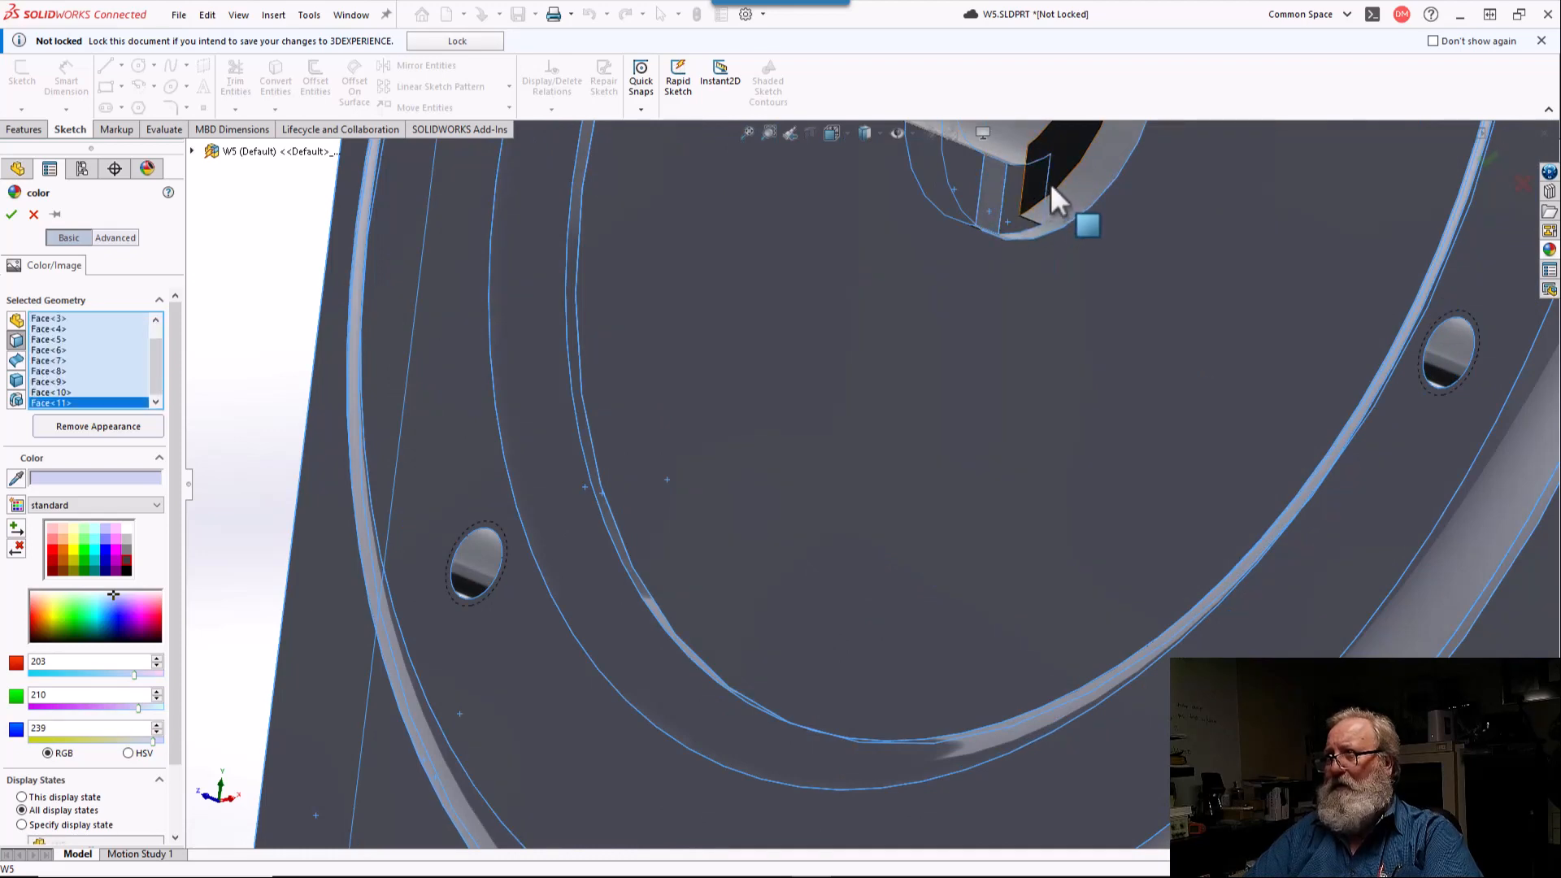
pyautogui.click(1051, 183)
pyautogui.scroll(5, 1050, 183)
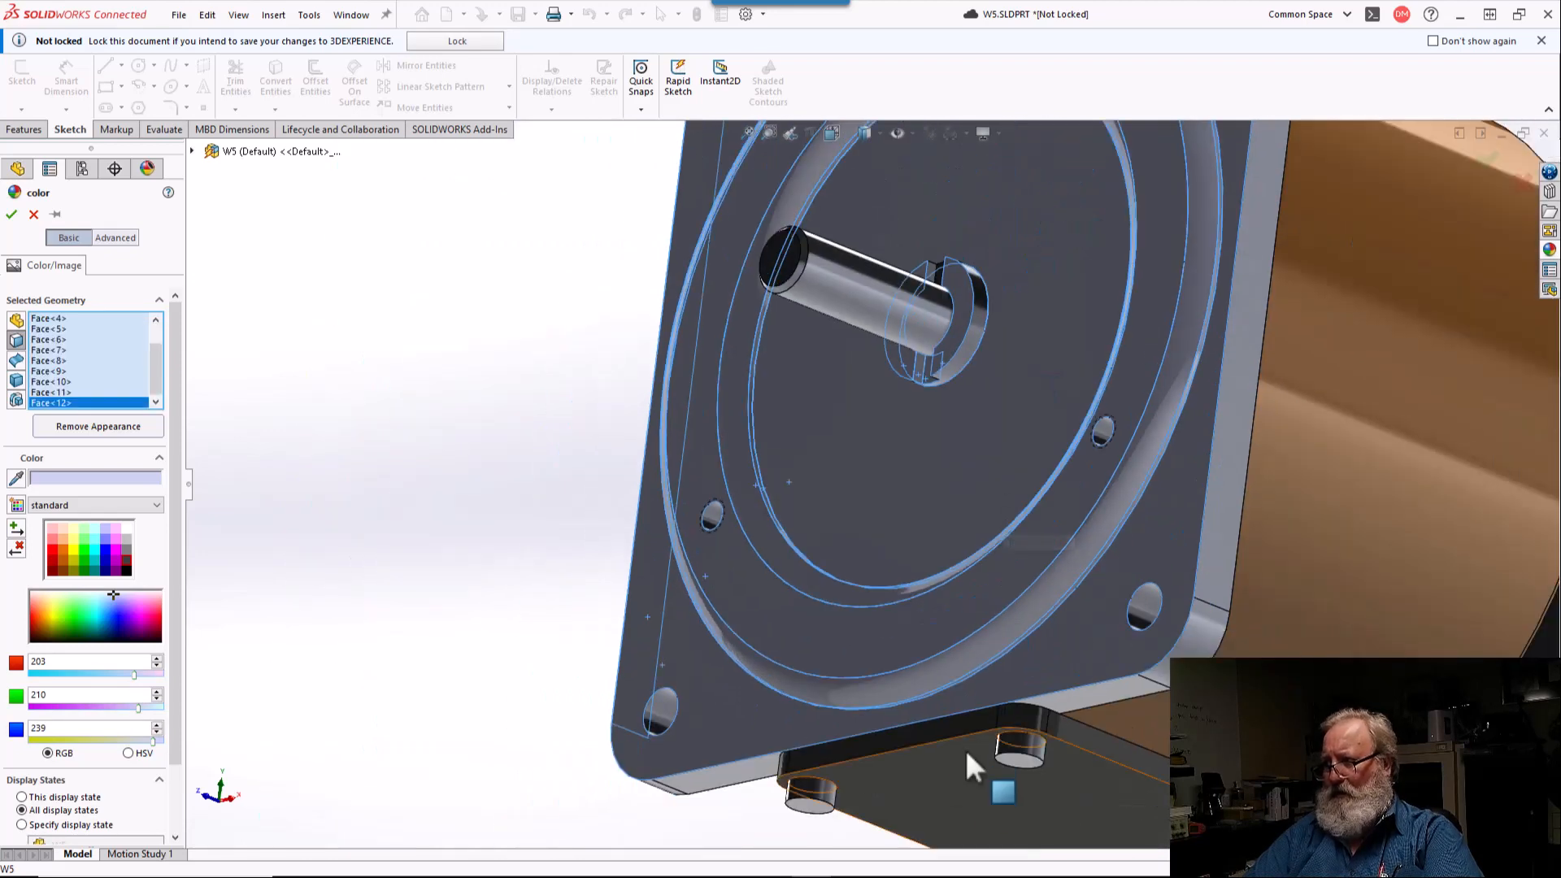
# Step: Add the remaining upper face of the shaft recess and apply the light gray RGB 203, 210, 239 color to the selected flange faces
pyautogui.scroll(-6, 943, 765)
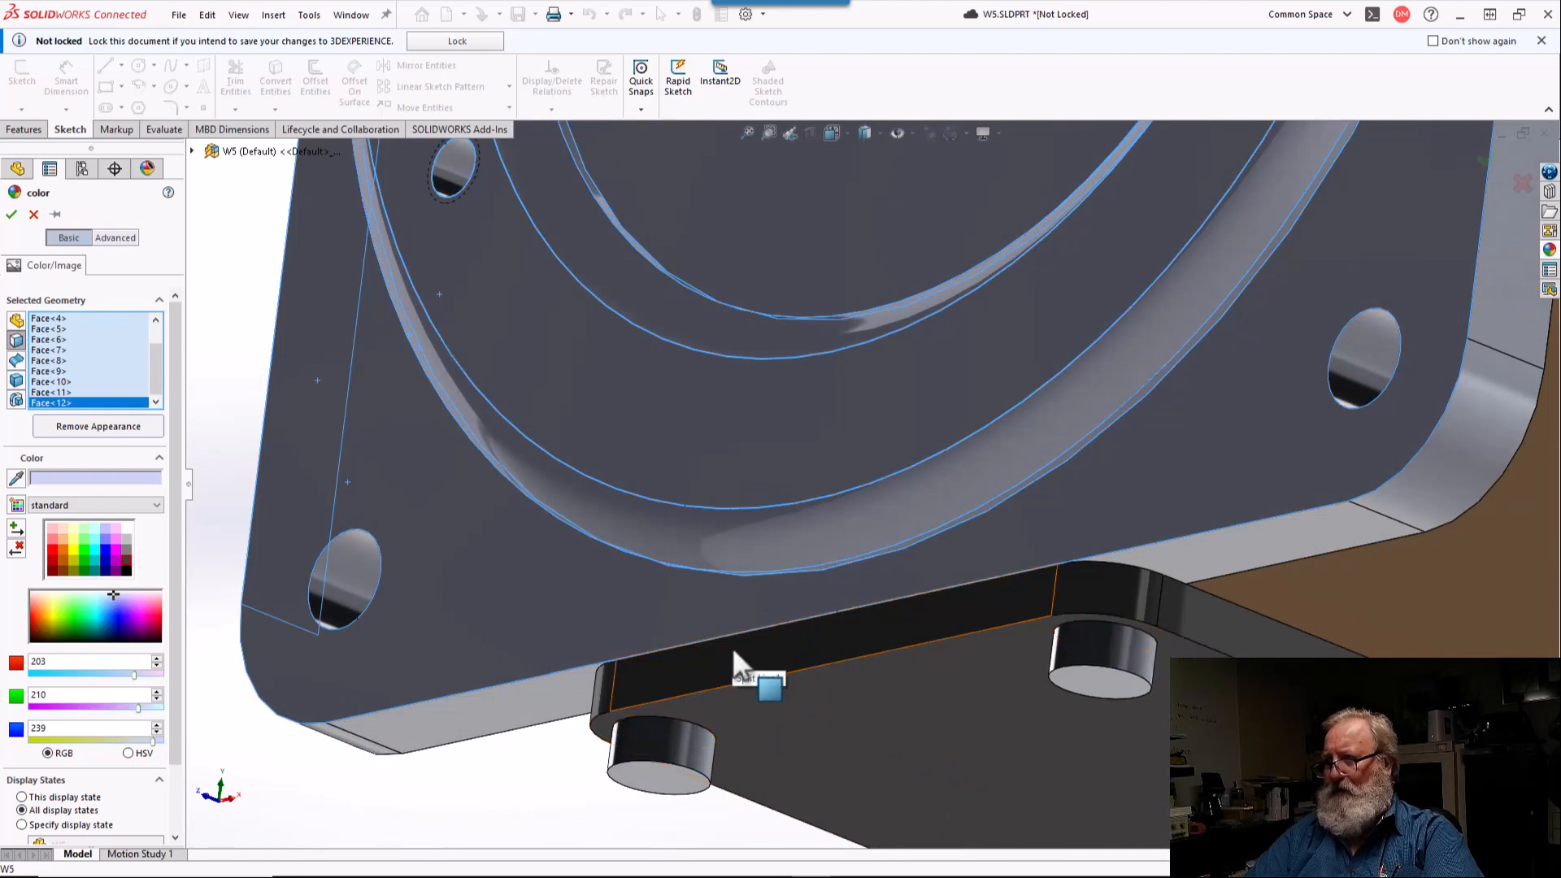
pyautogui.scroll(6, 732, 646)
pyautogui.moveTo(738, 423); pyautogui.dragTo(1006, 500, button='middle')
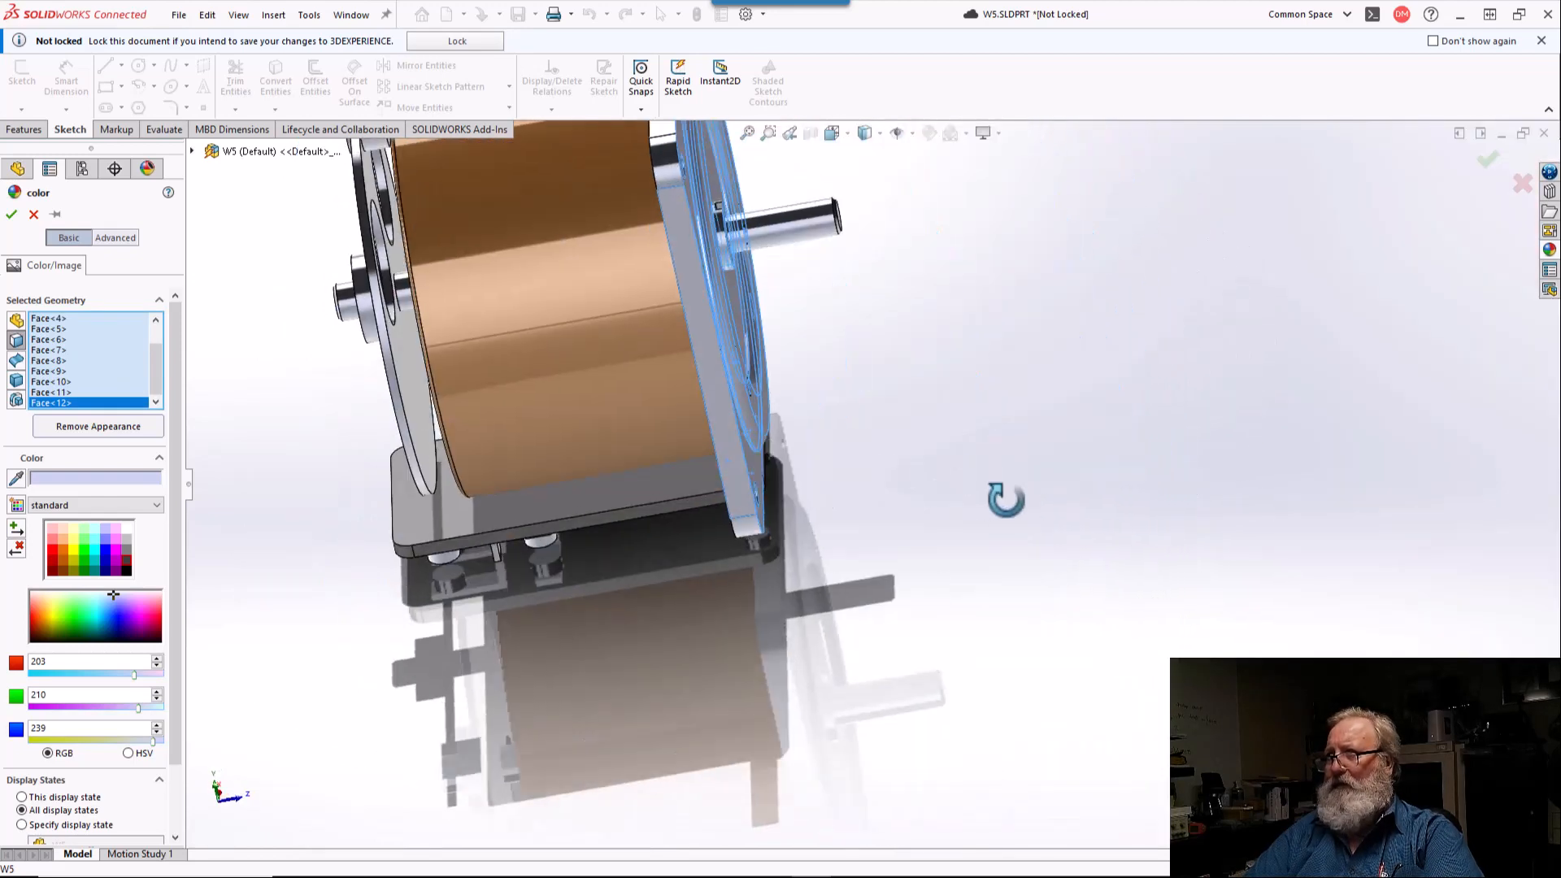
pyautogui.scroll(-5, 638, 217)
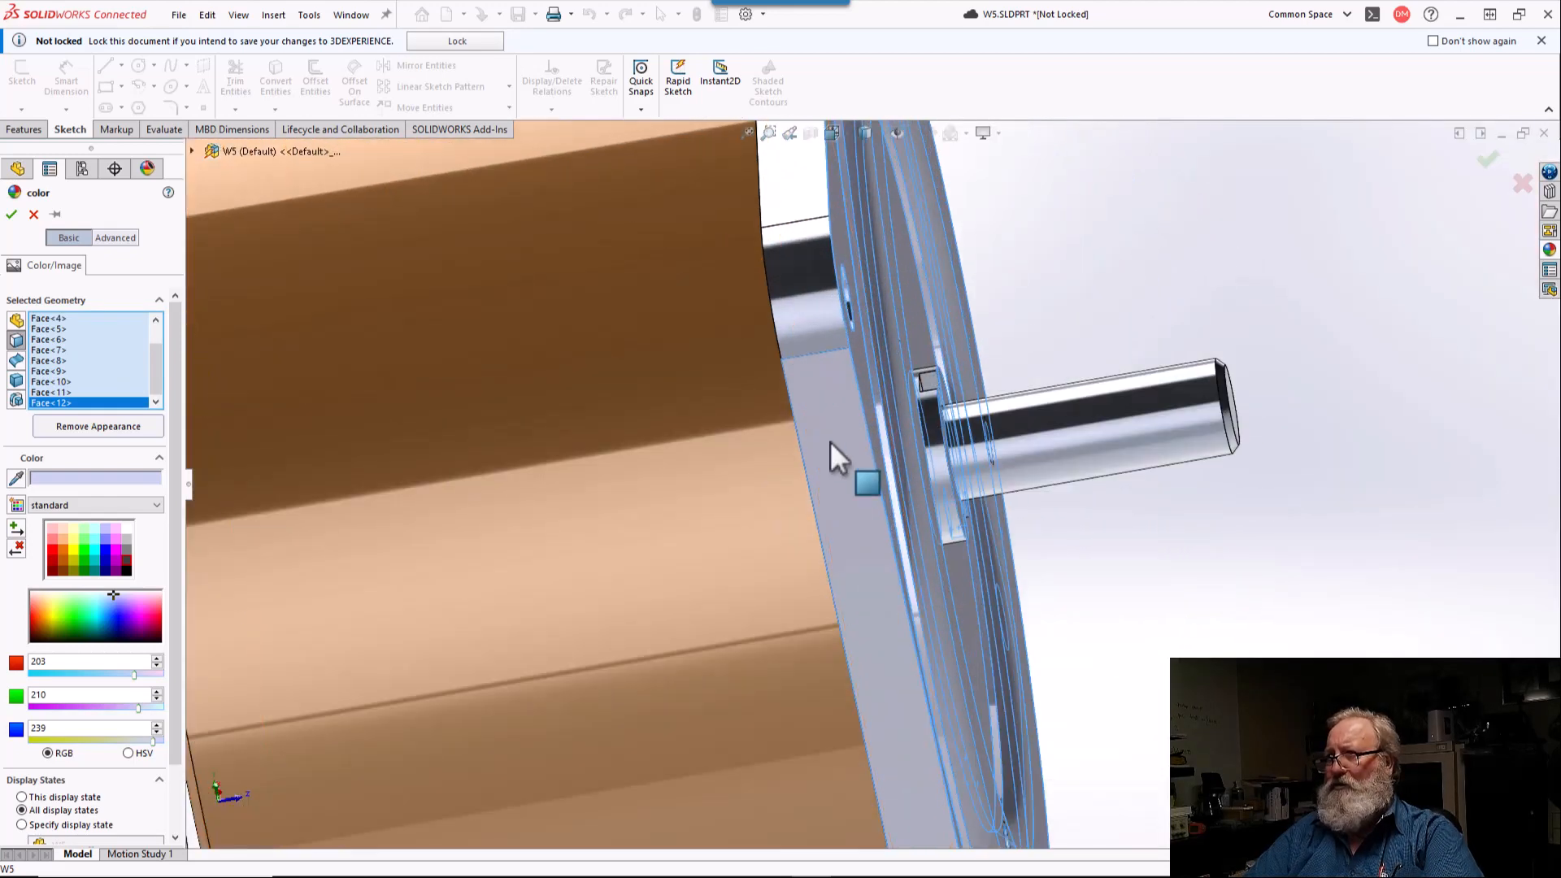
pyautogui.scroll(3, 838, 460)
pyautogui.scroll(-6, 1197, 260)
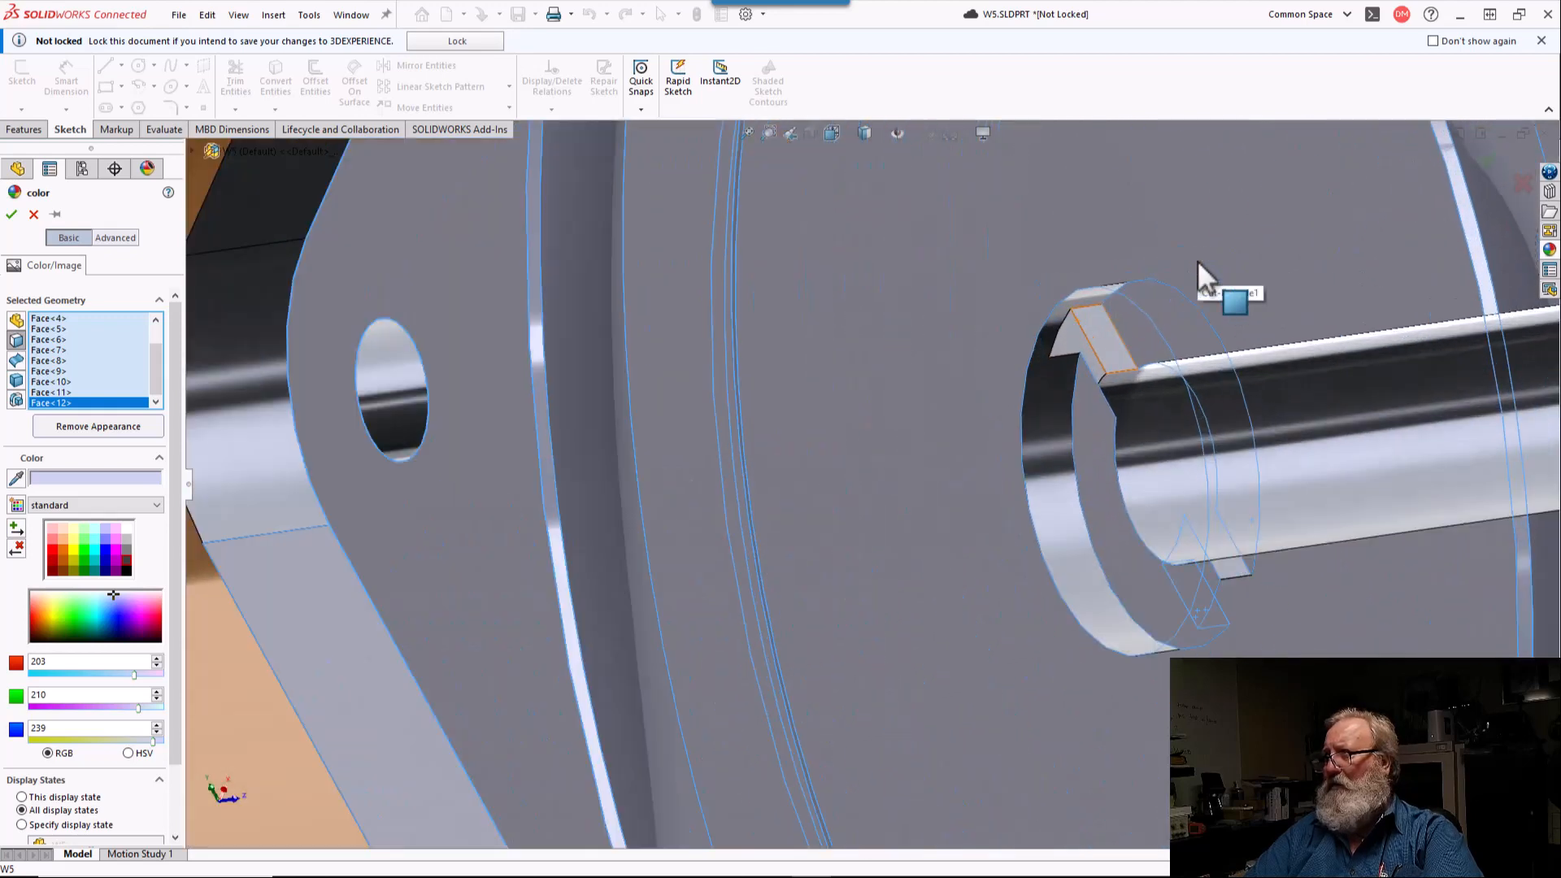
pyautogui.click(1050, 383)
pyautogui.scroll(5, 1071, 388)
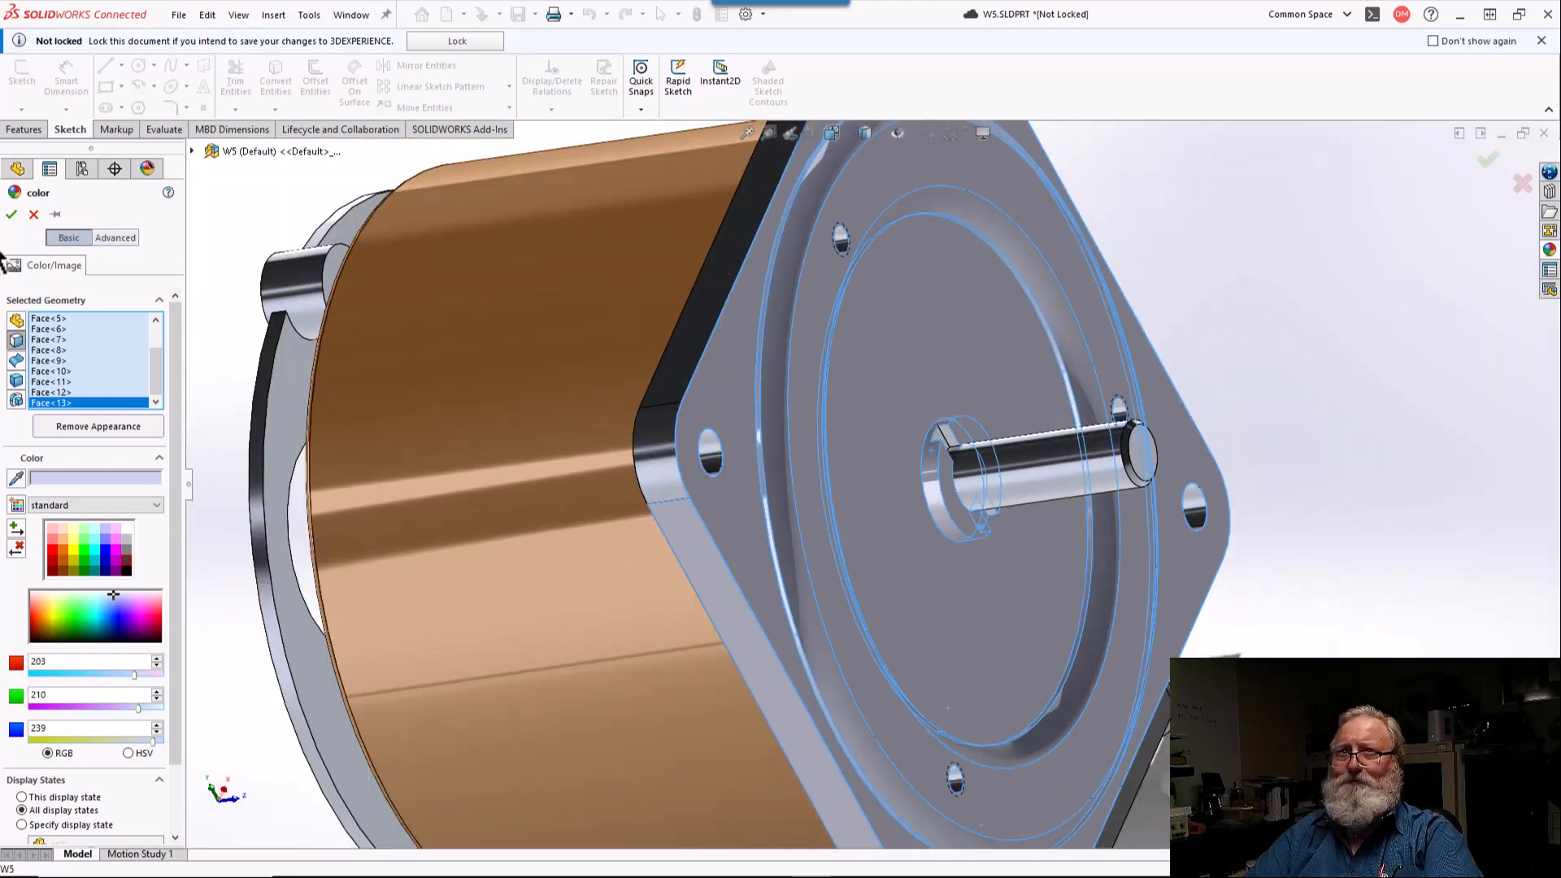
pyautogui.click(13, 218)
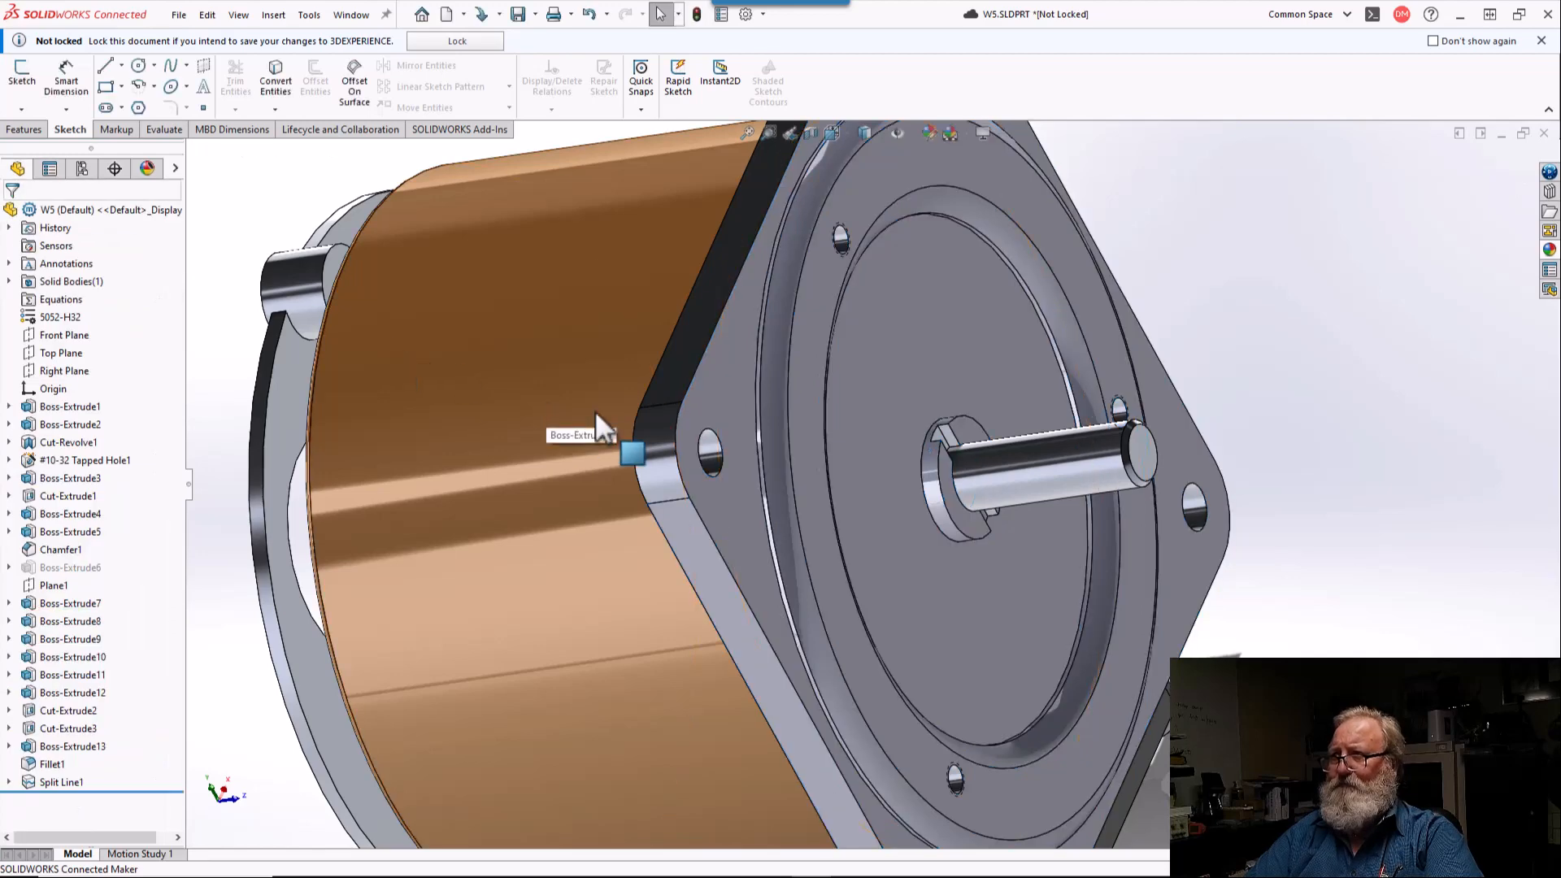
# Step: Open the color appearance for only the light flat side face of the square flange, next to its black edge
pyautogui.press('f')
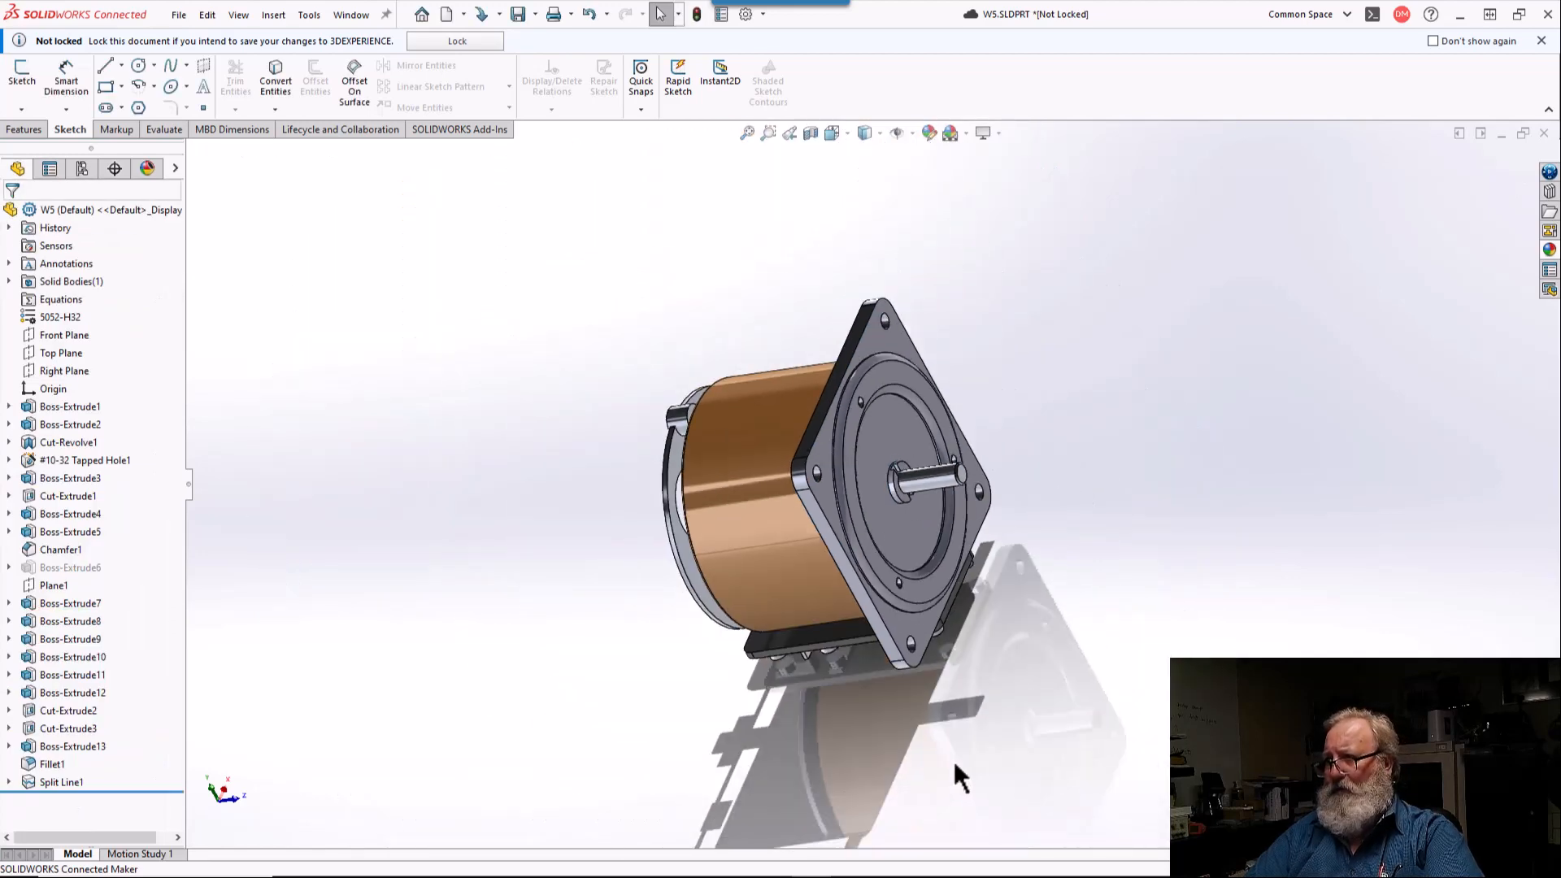
pyautogui.moveTo(891, 618); pyautogui.dragTo(943, 525, button='middle')
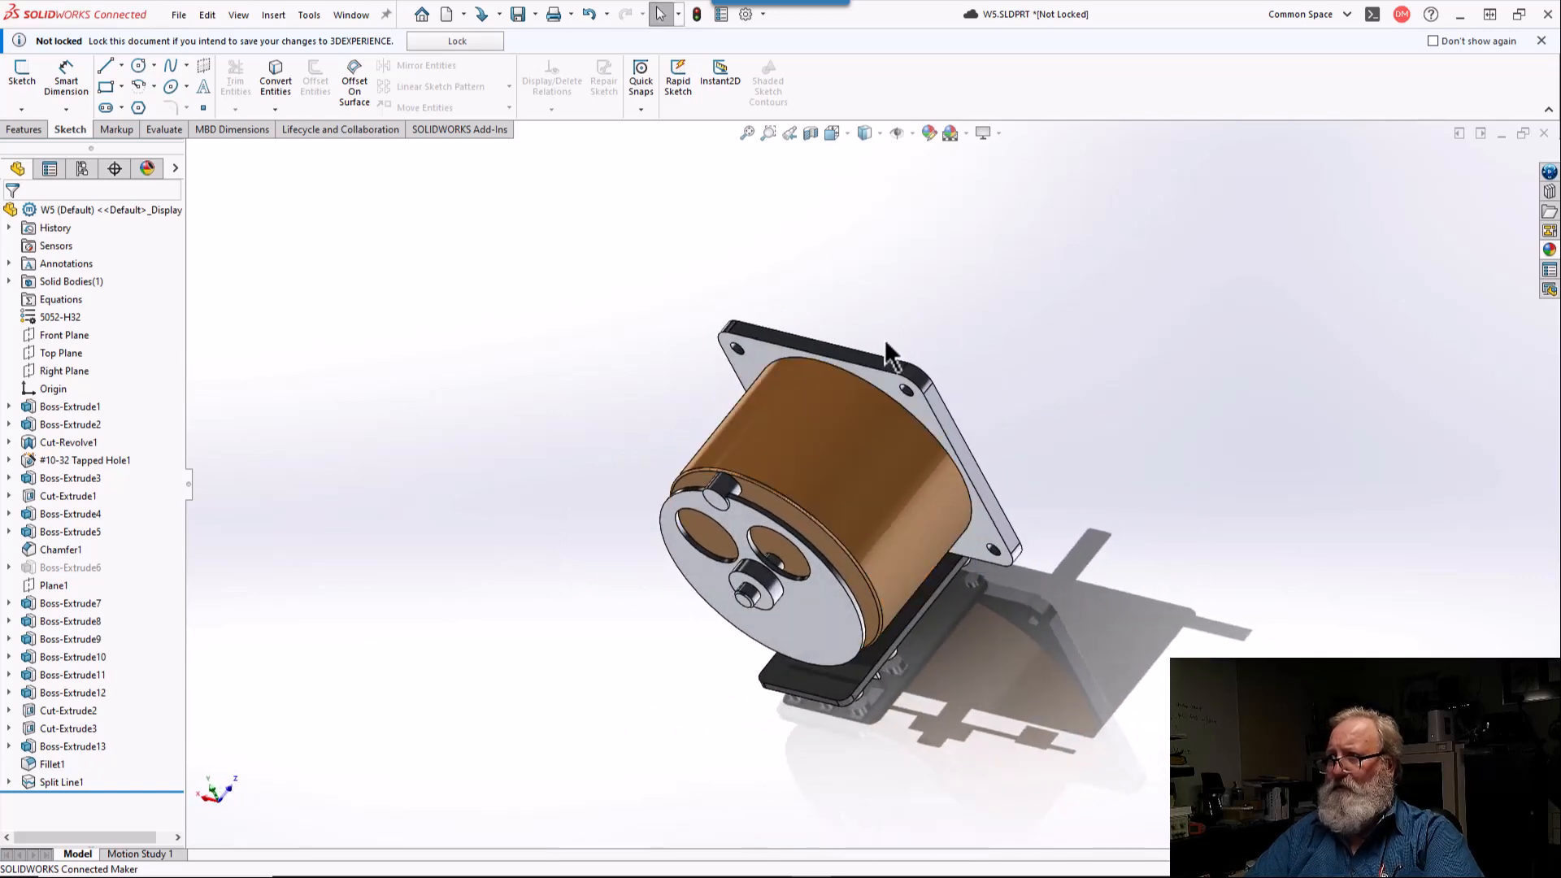
pyautogui.scroll(-4, 888, 344)
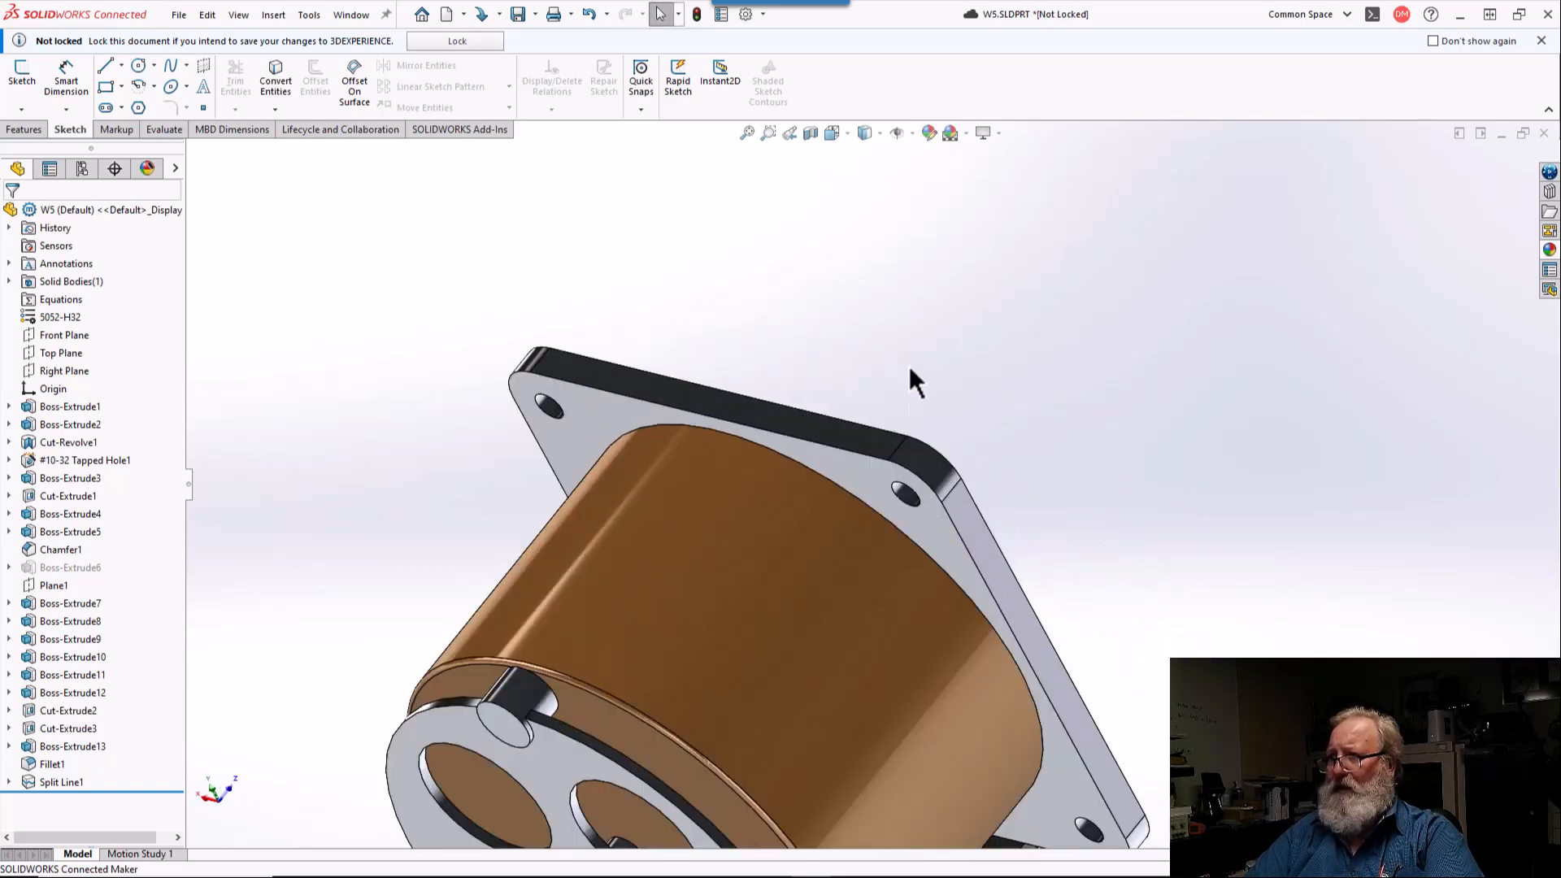
pyautogui.rightClick(959, 523)
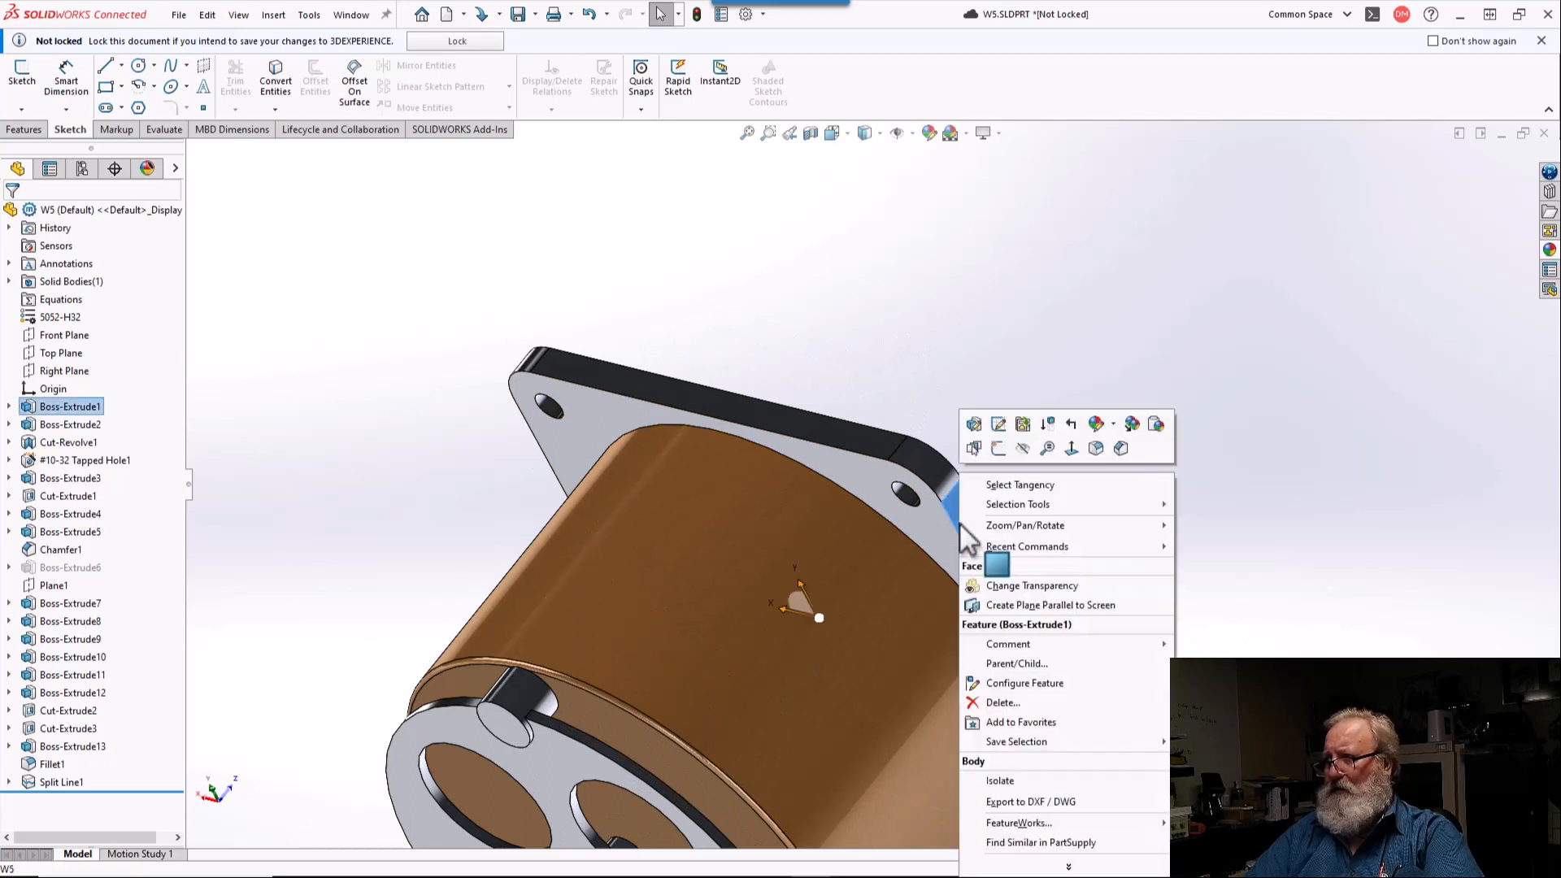
pyautogui.click(1094, 424)
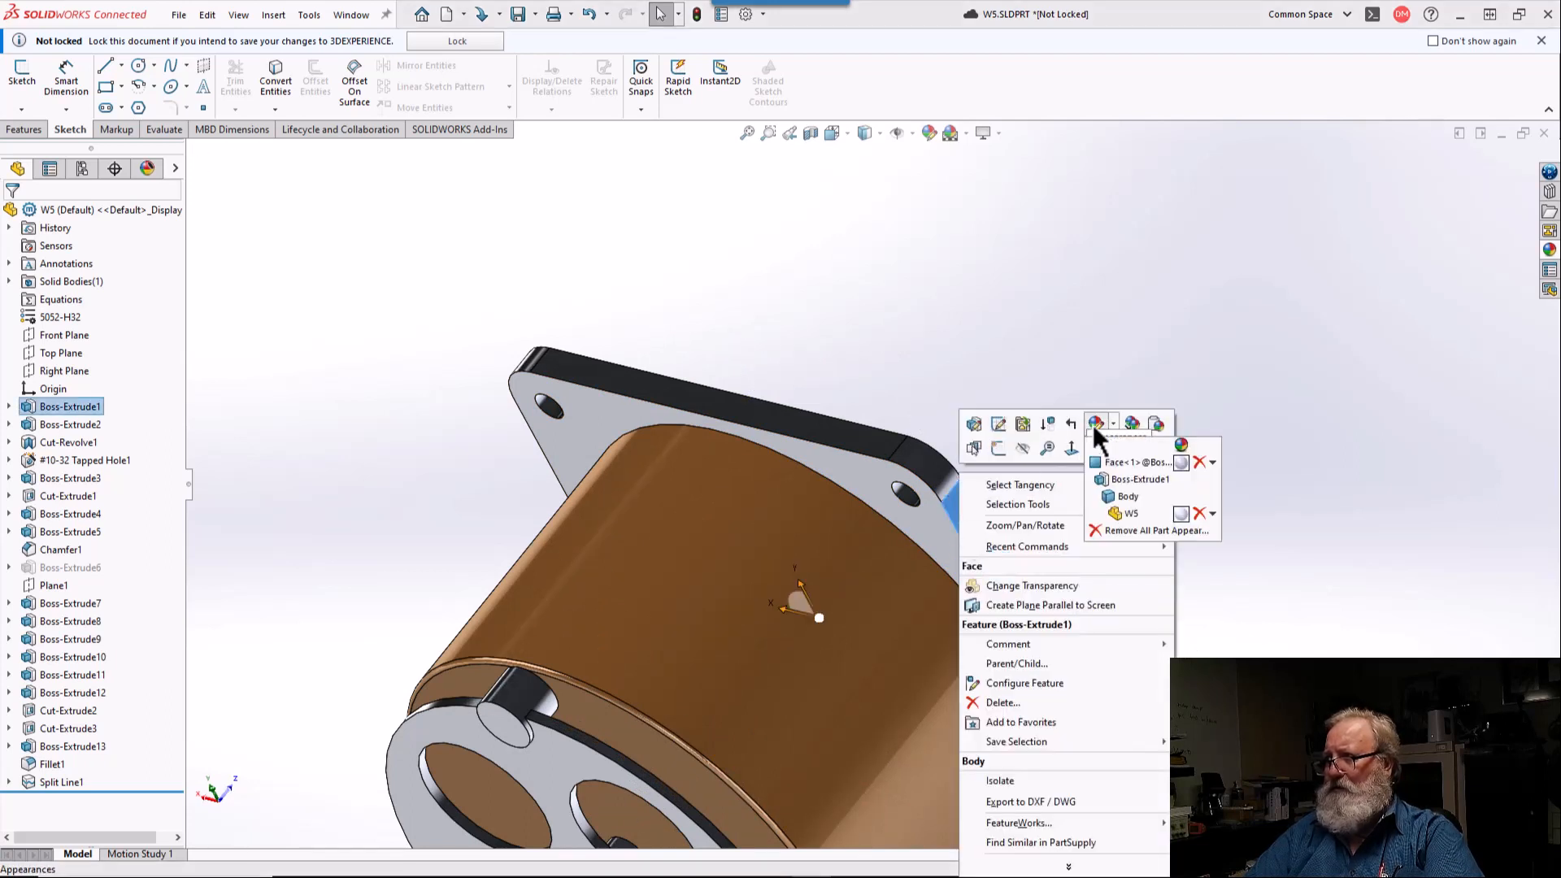
pyautogui.click(1111, 465)
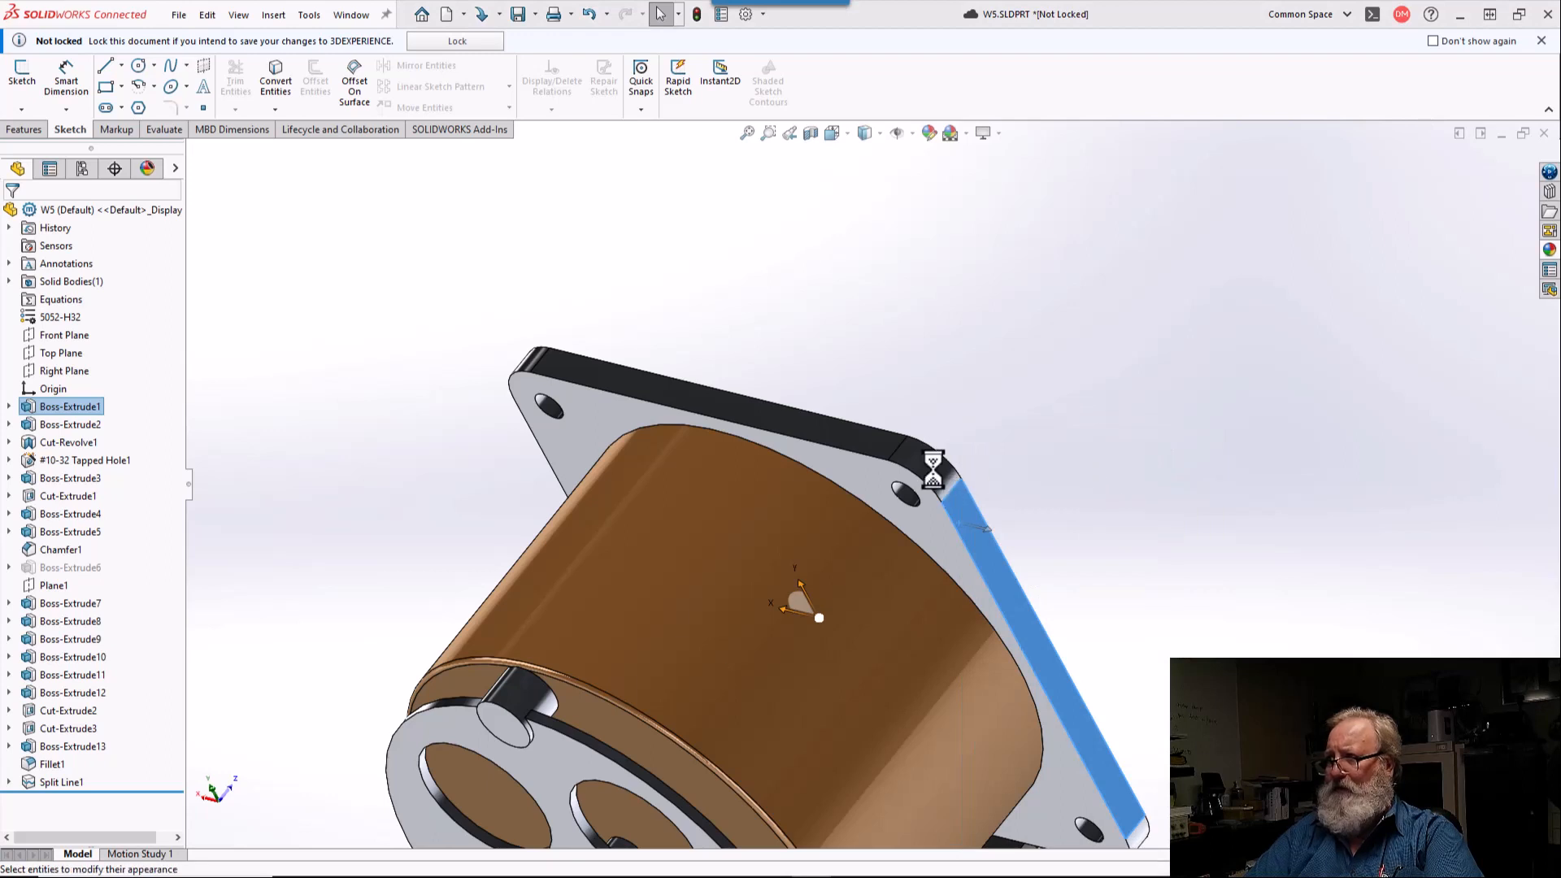
# Step: Add the flange's black edge face, its adjoining rounded corners and two nearby mounting hole walls to the color selection
pyautogui.click(850, 447)
pyautogui.moveTo(850, 447); pyautogui.dragTo(976, 492, button='middle')
pyautogui.click(334, 335)
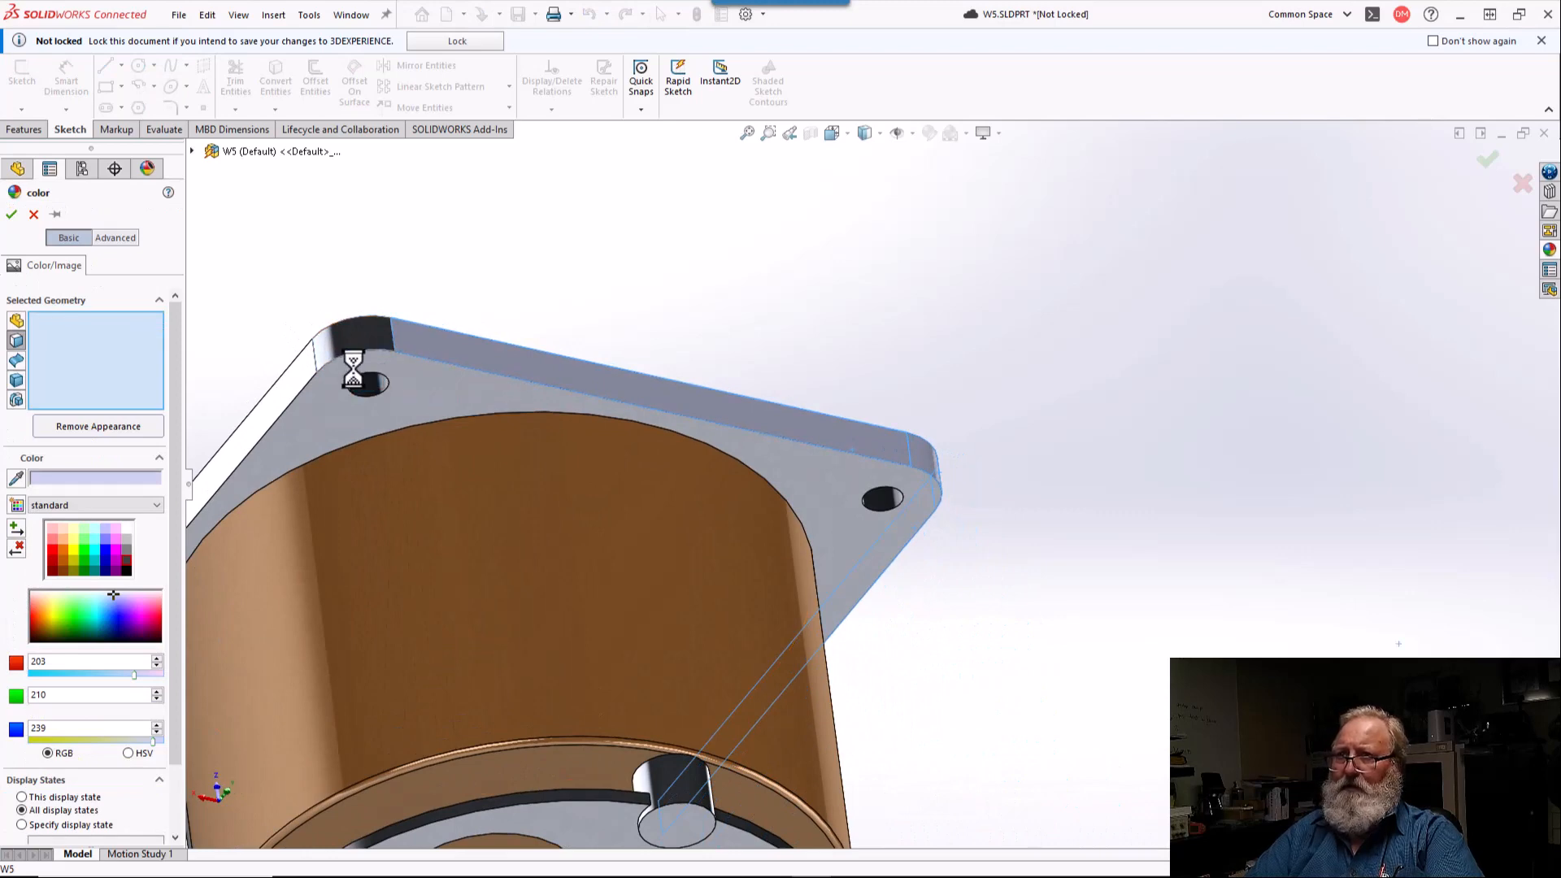
pyautogui.click(374, 388)
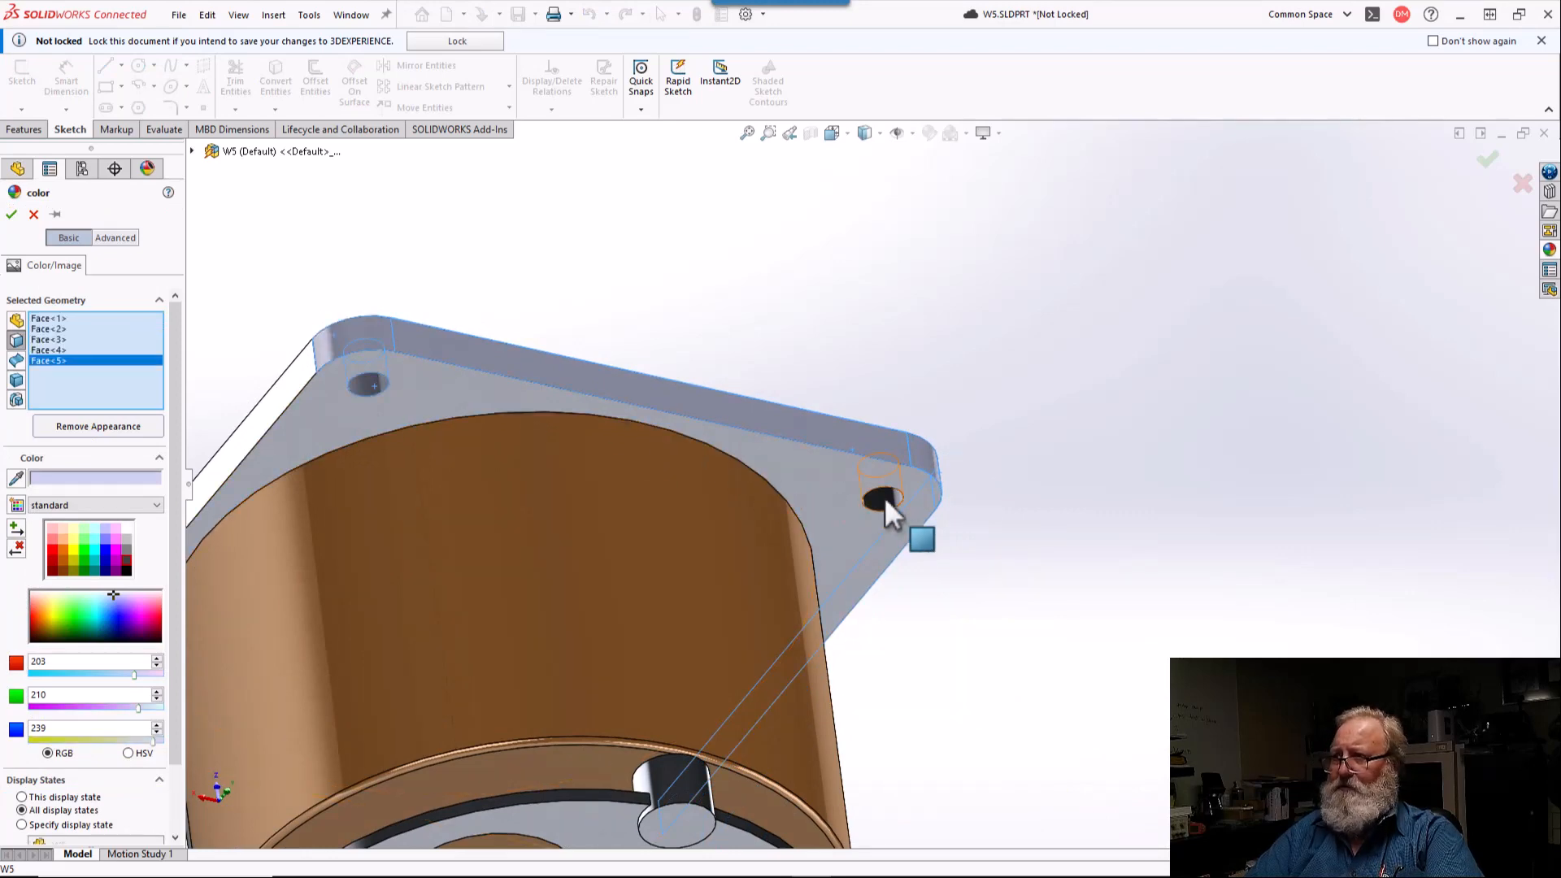
pyautogui.click(886, 498)
pyautogui.scroll(5, 886, 498)
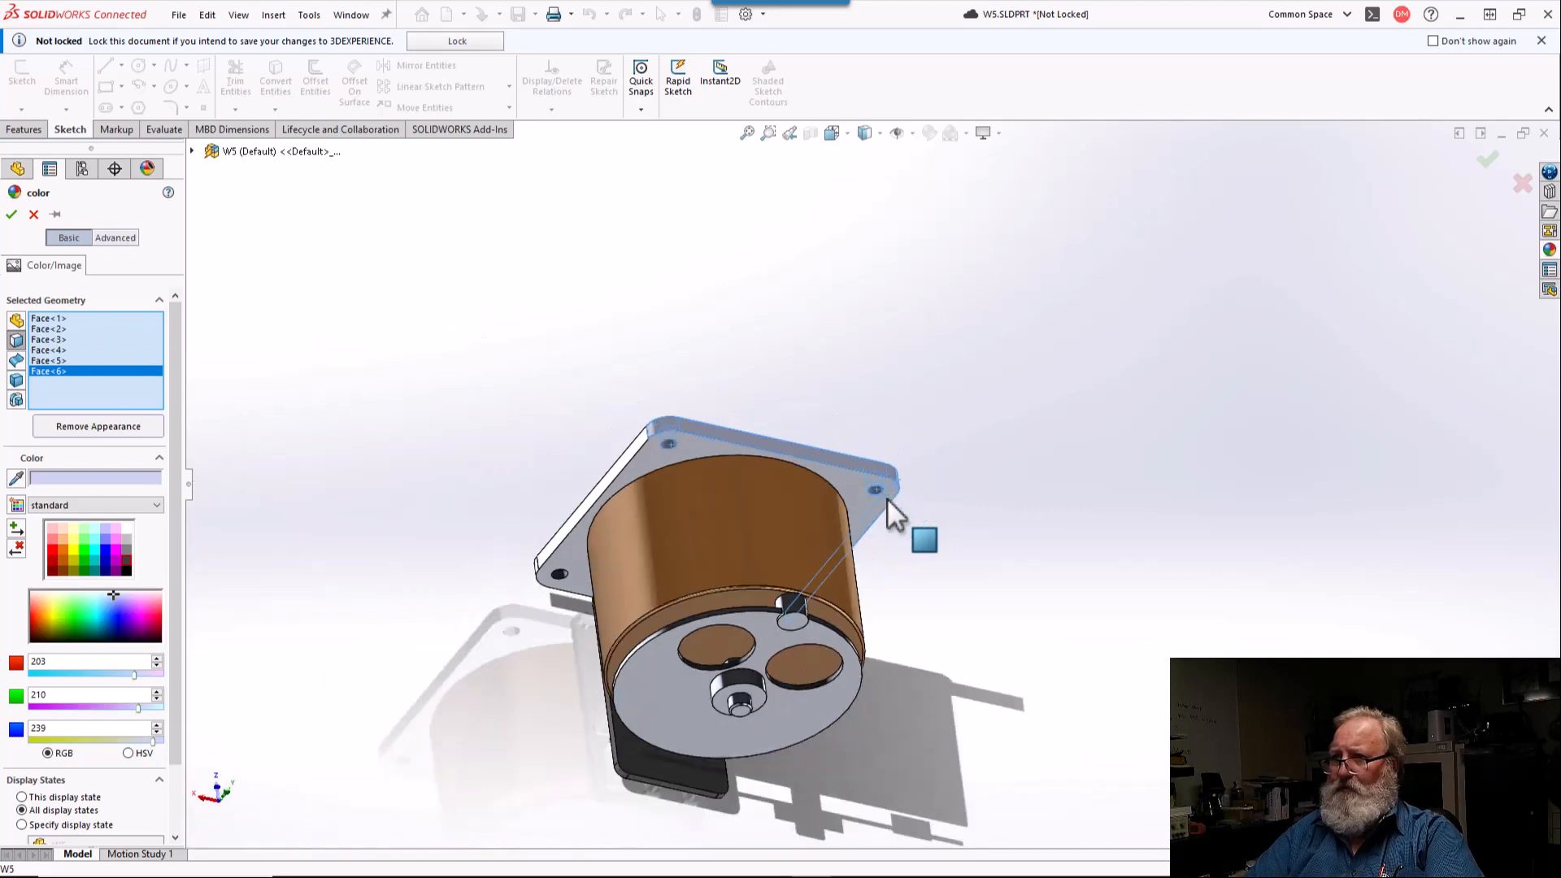
# Step: Add the other two mounting hole walls and apply the light gray RGB 203, 210, 239 color to the selected flange faces
pyautogui.scroll(-4, 520, 654)
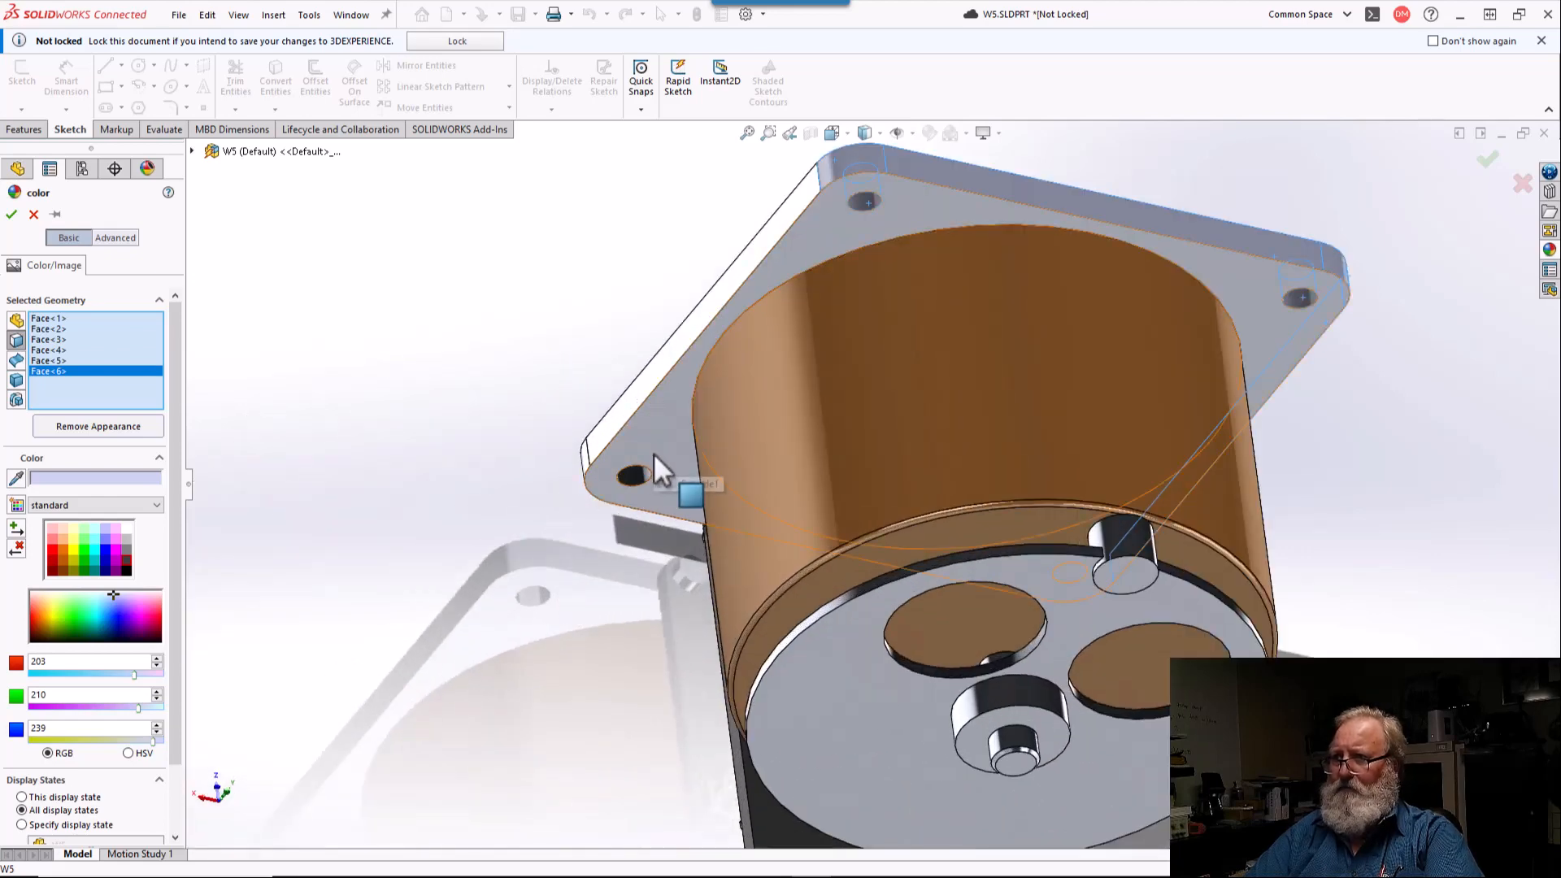
pyautogui.click(631, 472)
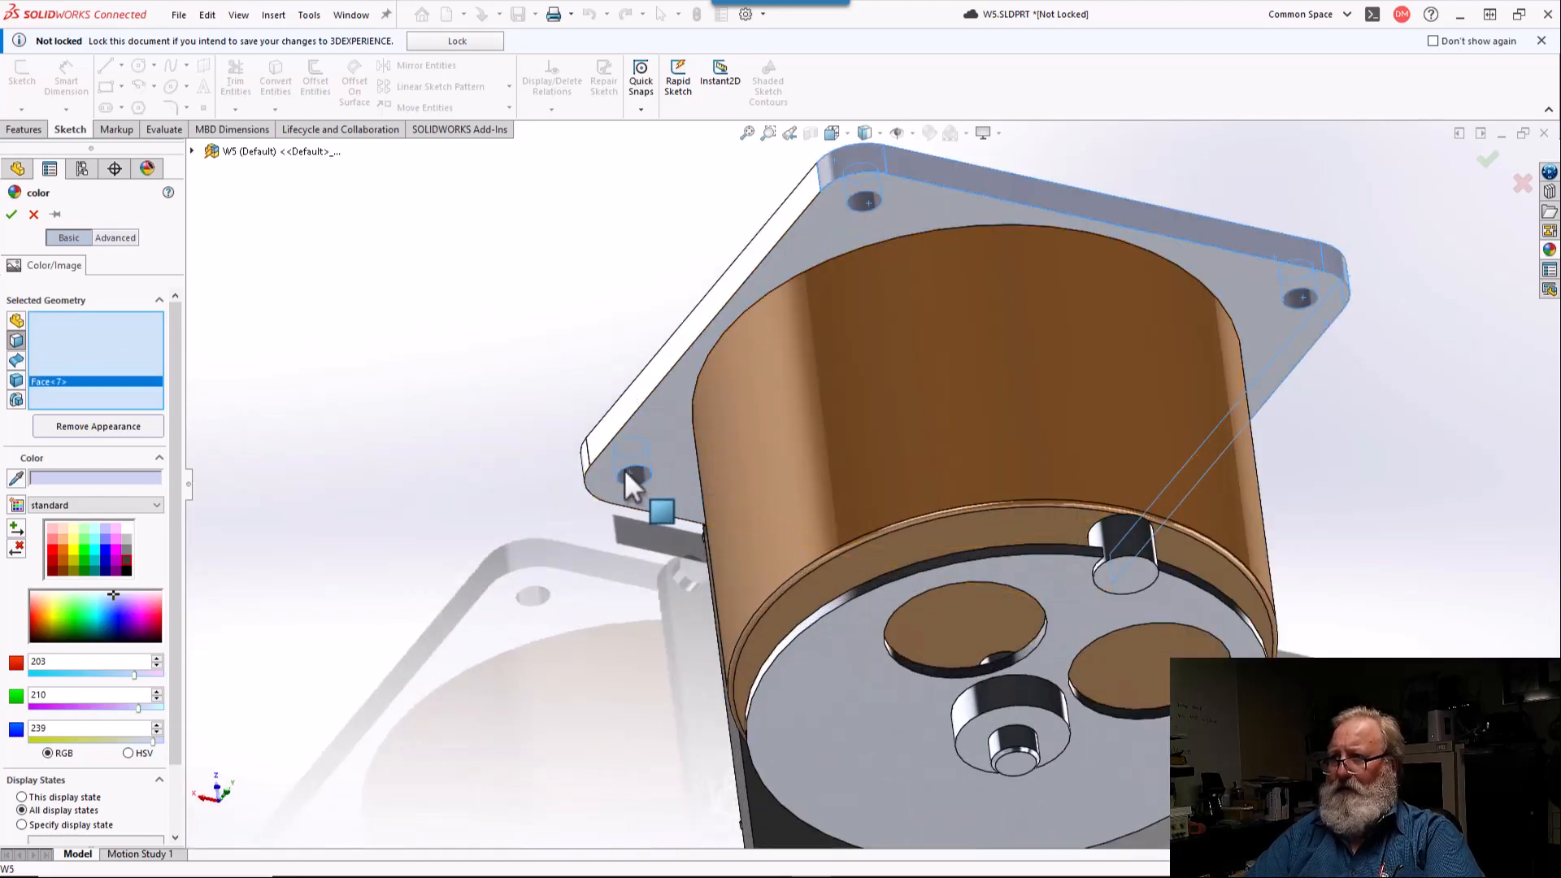
pyautogui.moveTo(625, 470); pyautogui.dragTo(607, 444, button='middle')
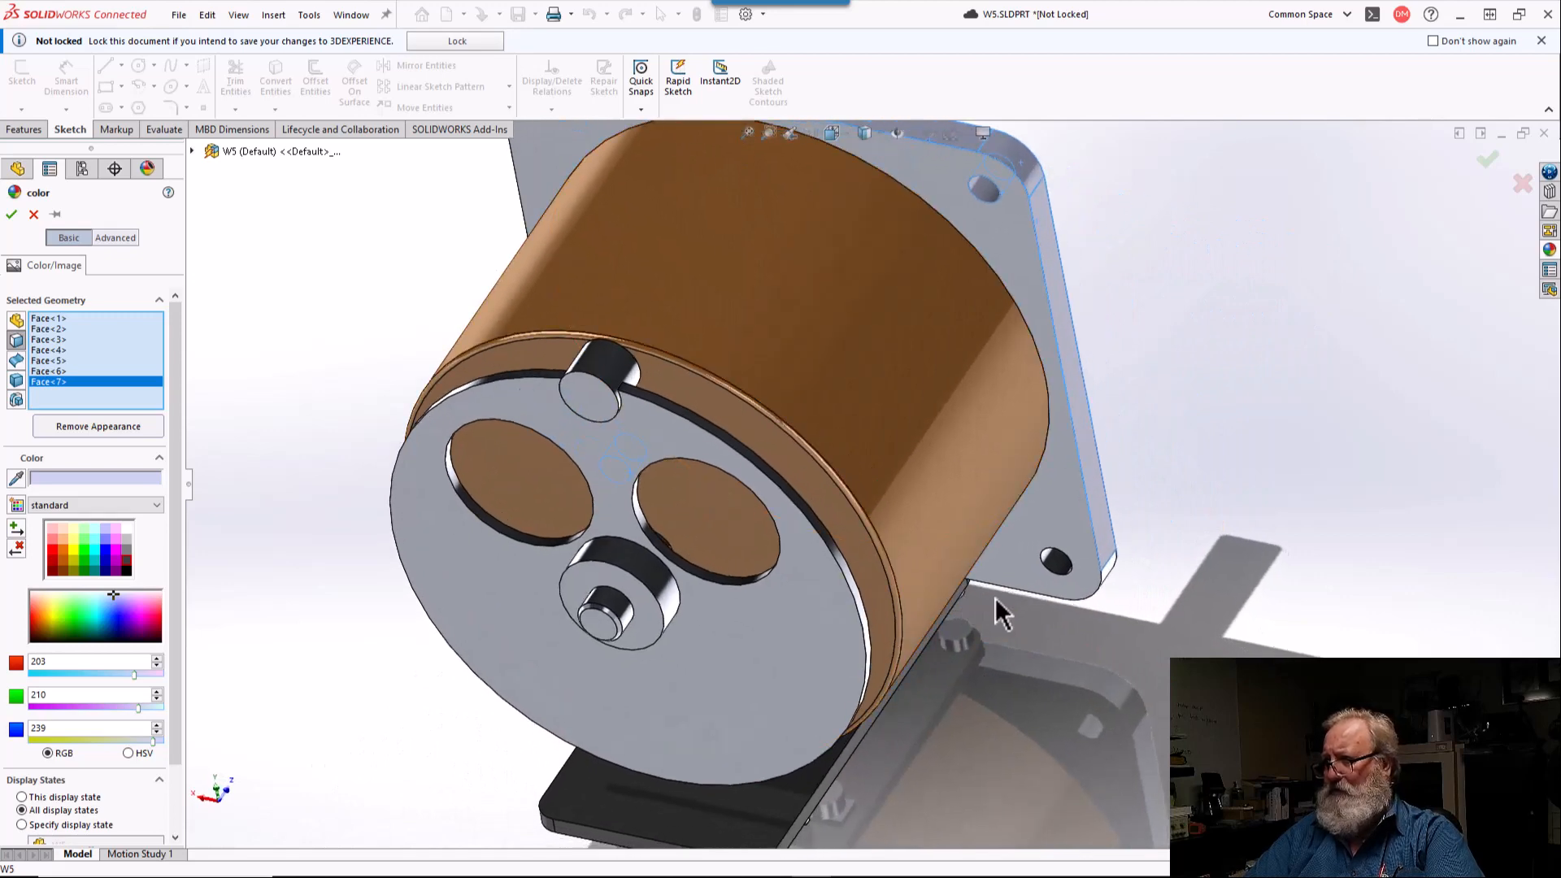
pyautogui.click(1065, 564)
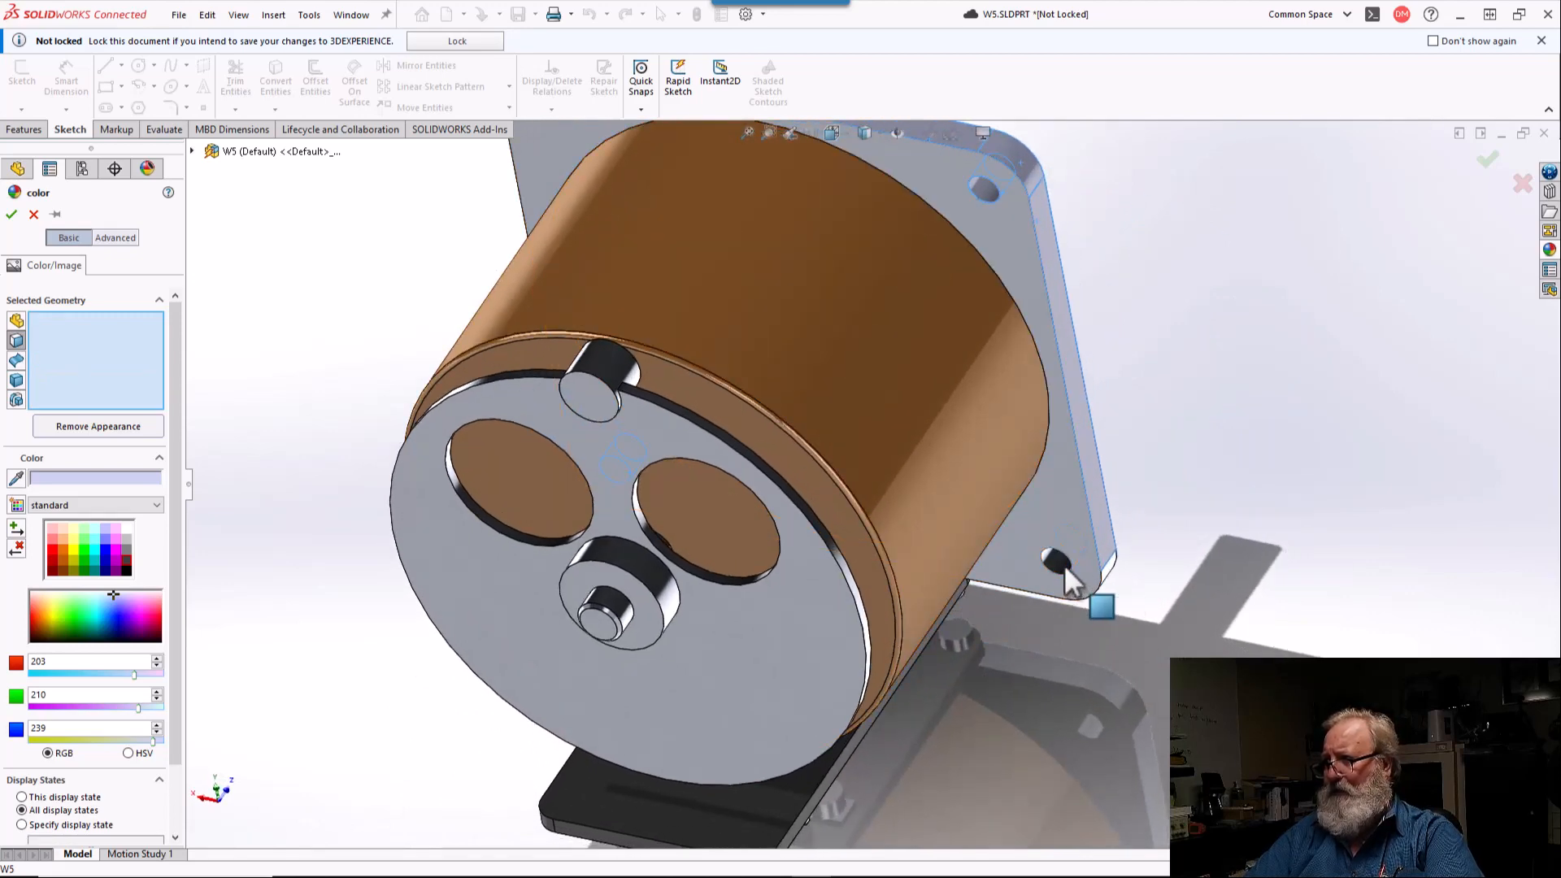
pyautogui.moveTo(1066, 564); pyautogui.dragTo(892, 244, button='middle')
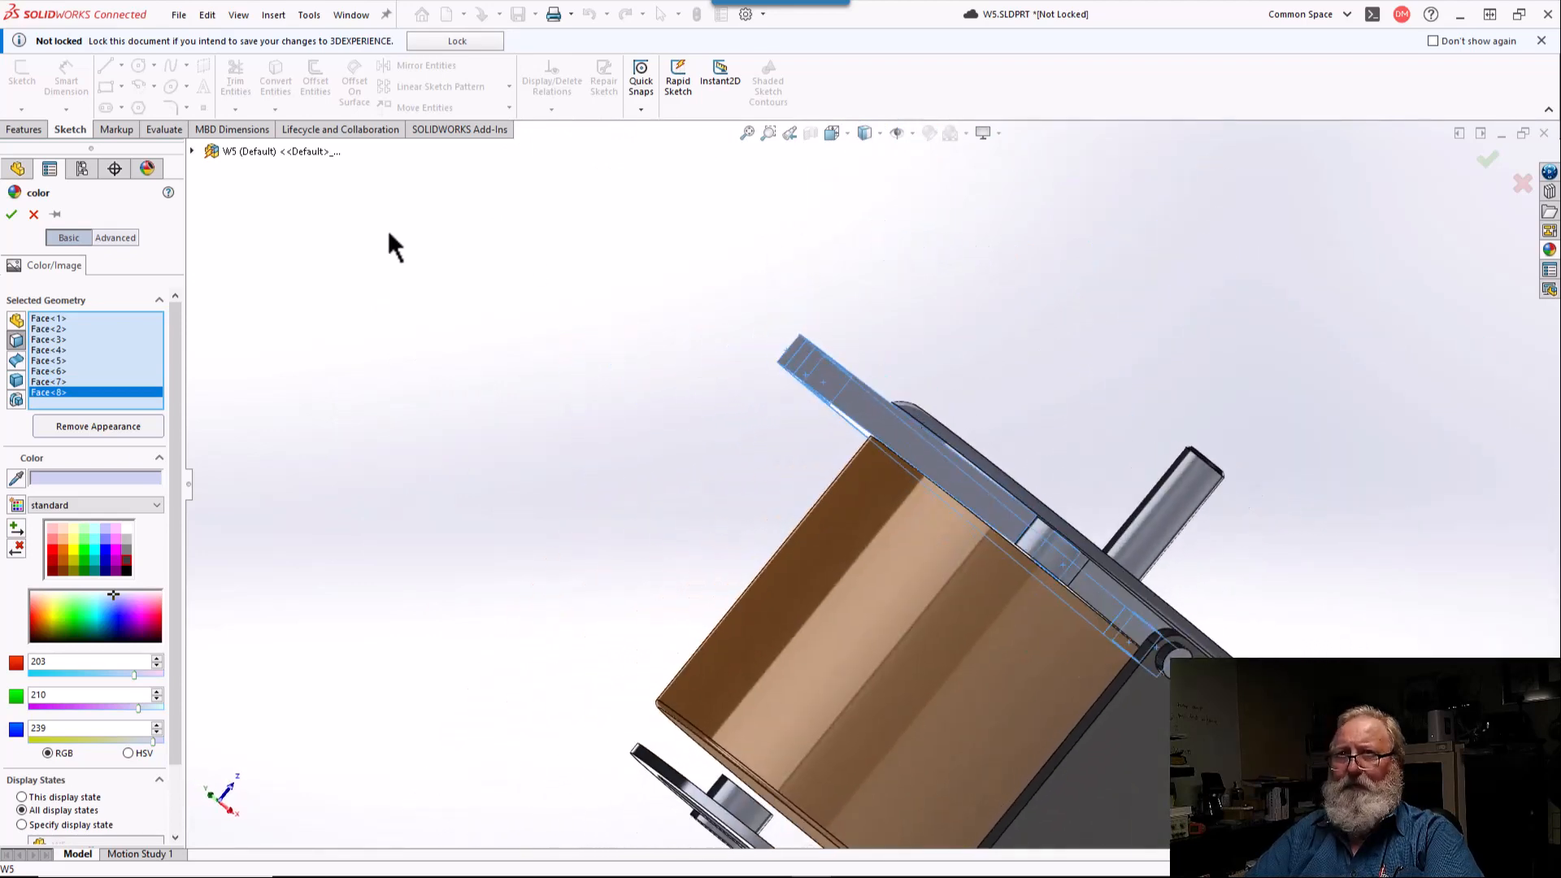
pyautogui.click(12, 213)
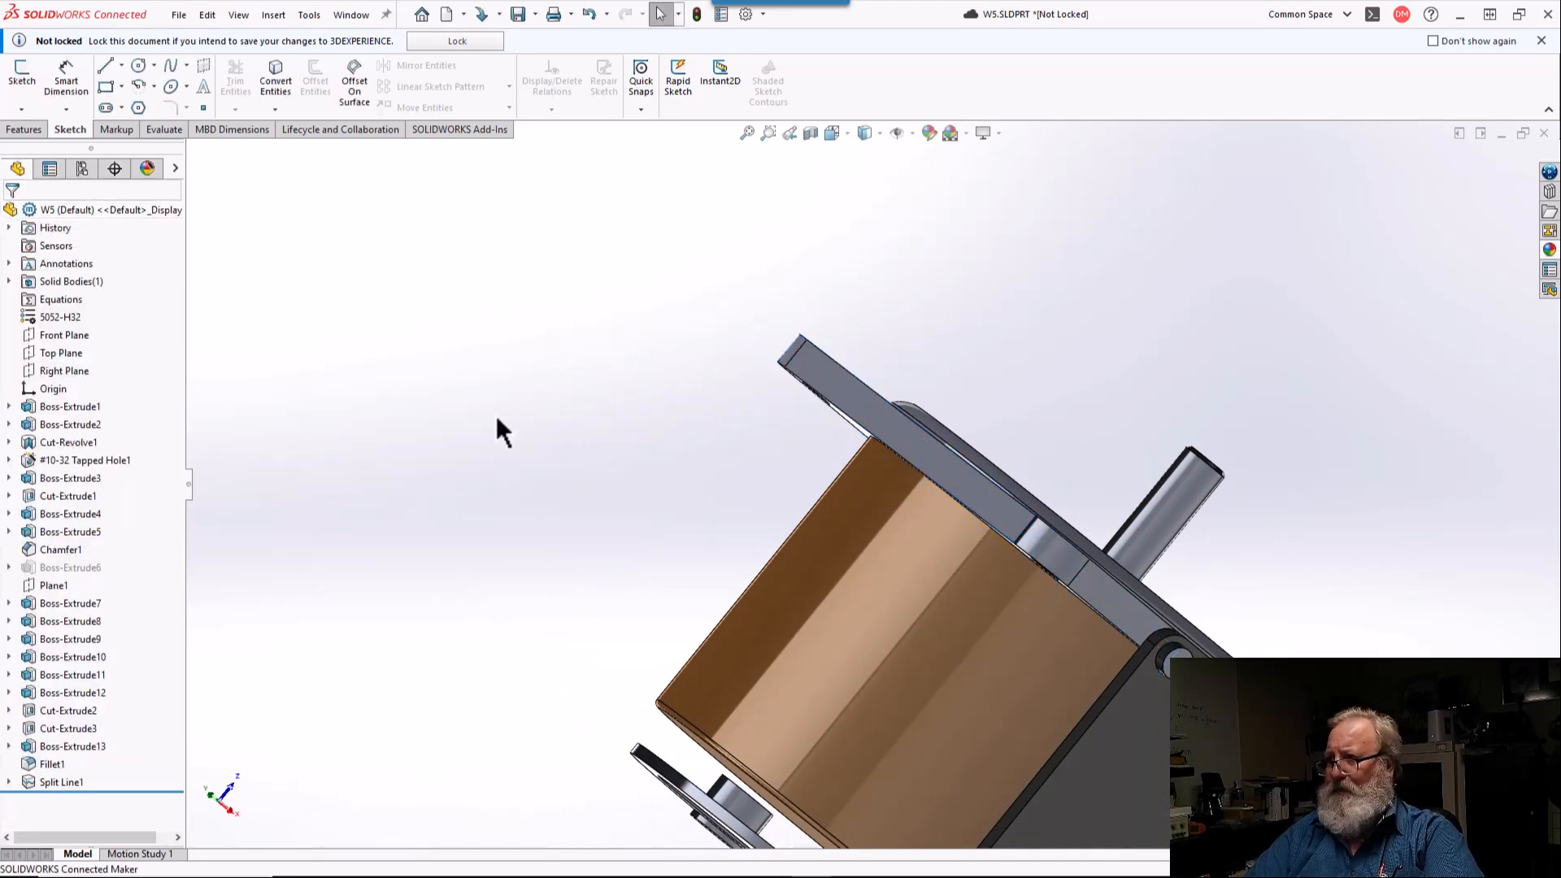
# Step: Orient the view normal to the terminal plate's outer face and start a sketch there with the Centerline tool
pyautogui.scroll(4, 496, 419)
pyautogui.moveTo(496, 420); pyautogui.dragTo(822, 317, button='middle')
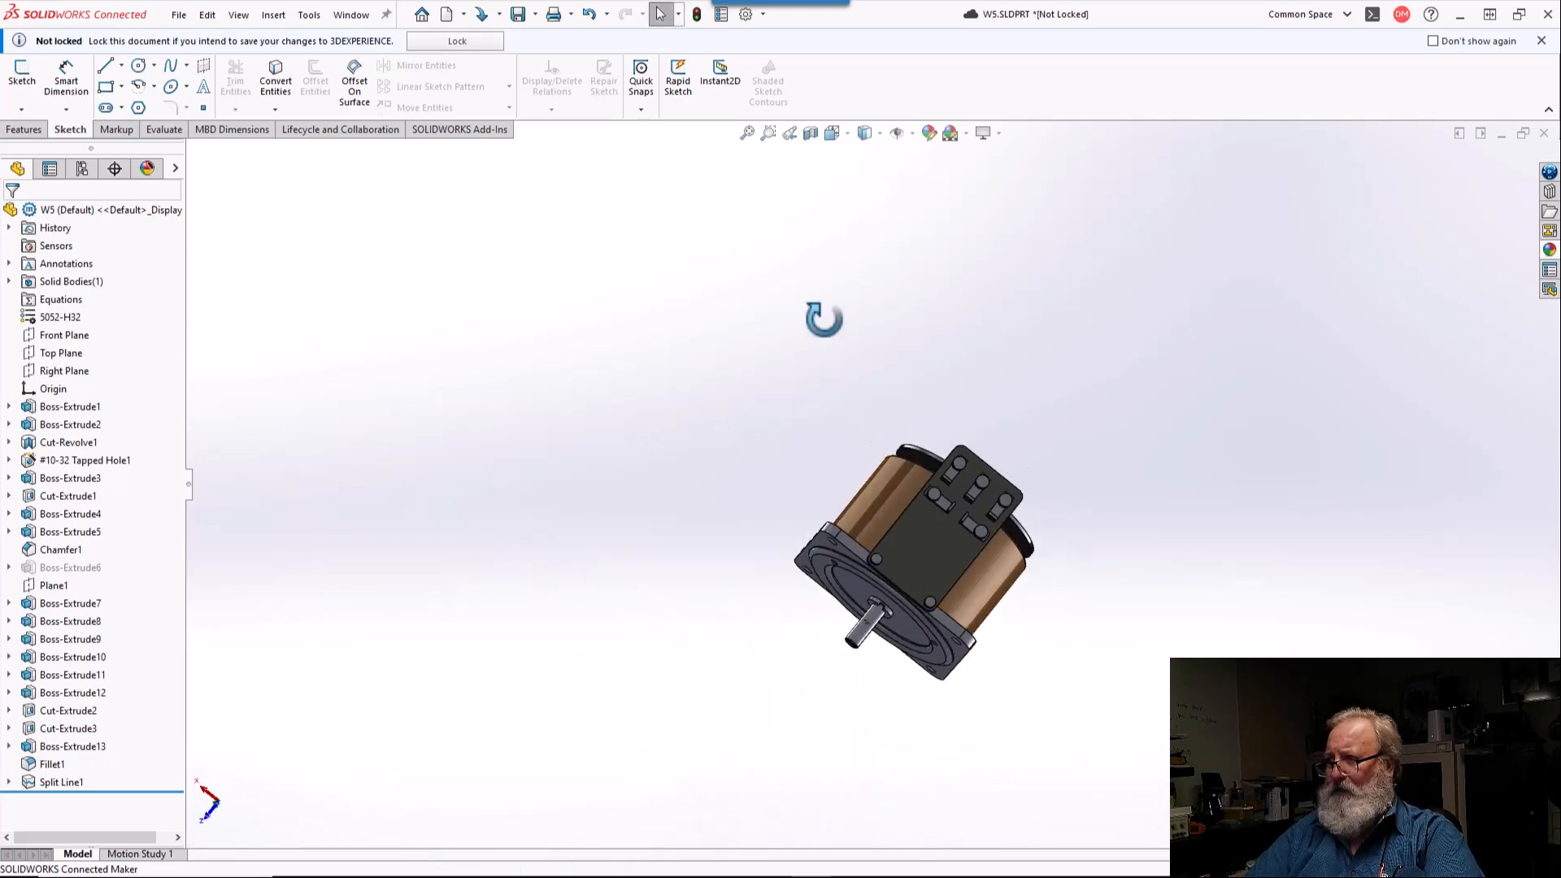
pyautogui.click(934, 544)
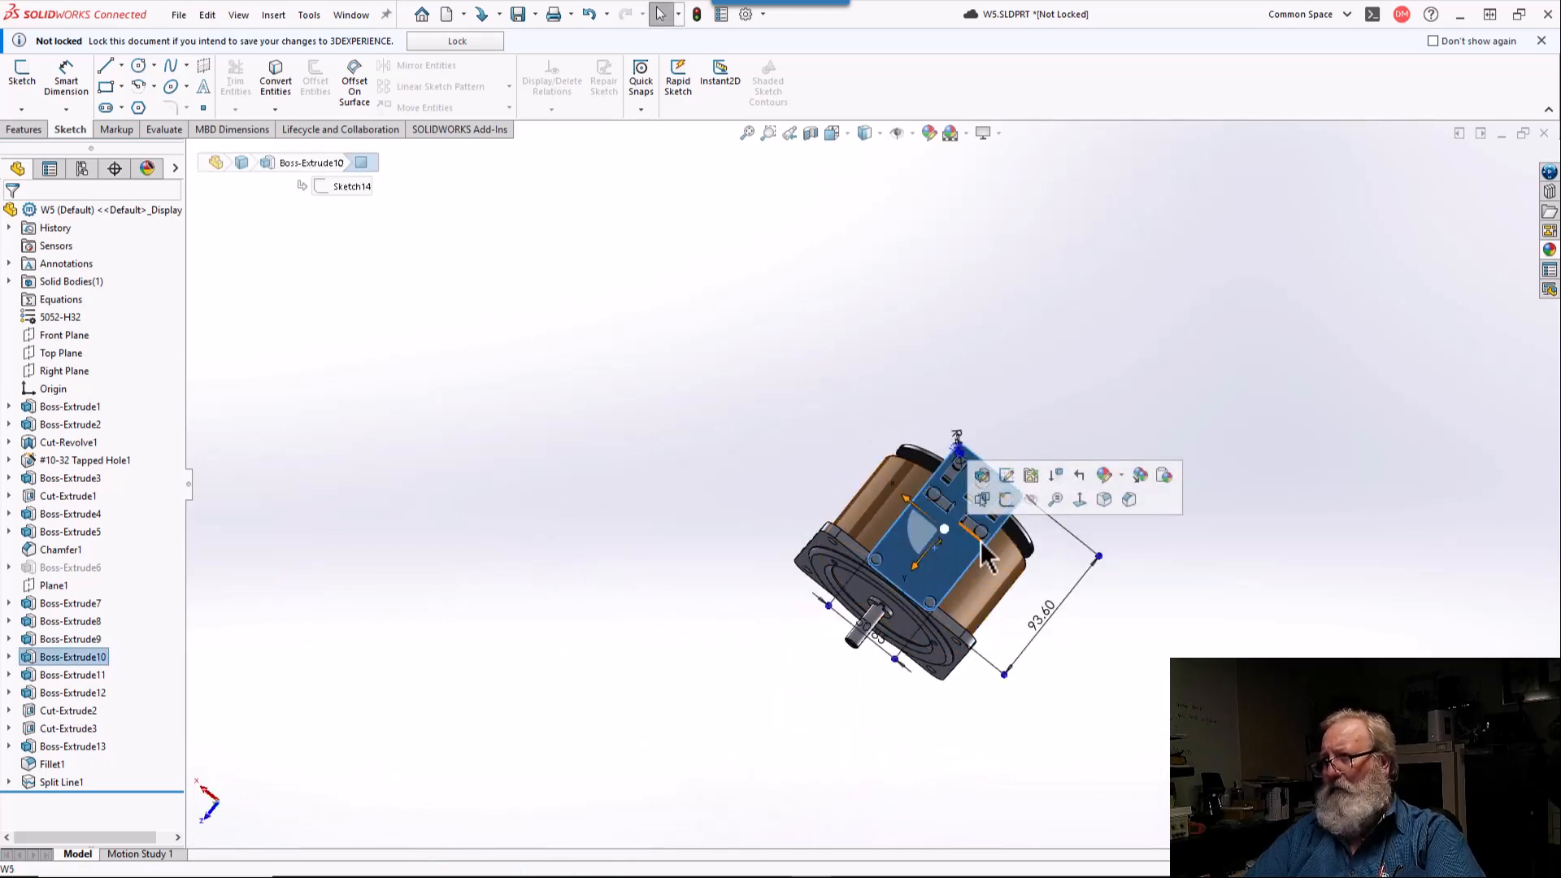
pyautogui.click(1080, 499)
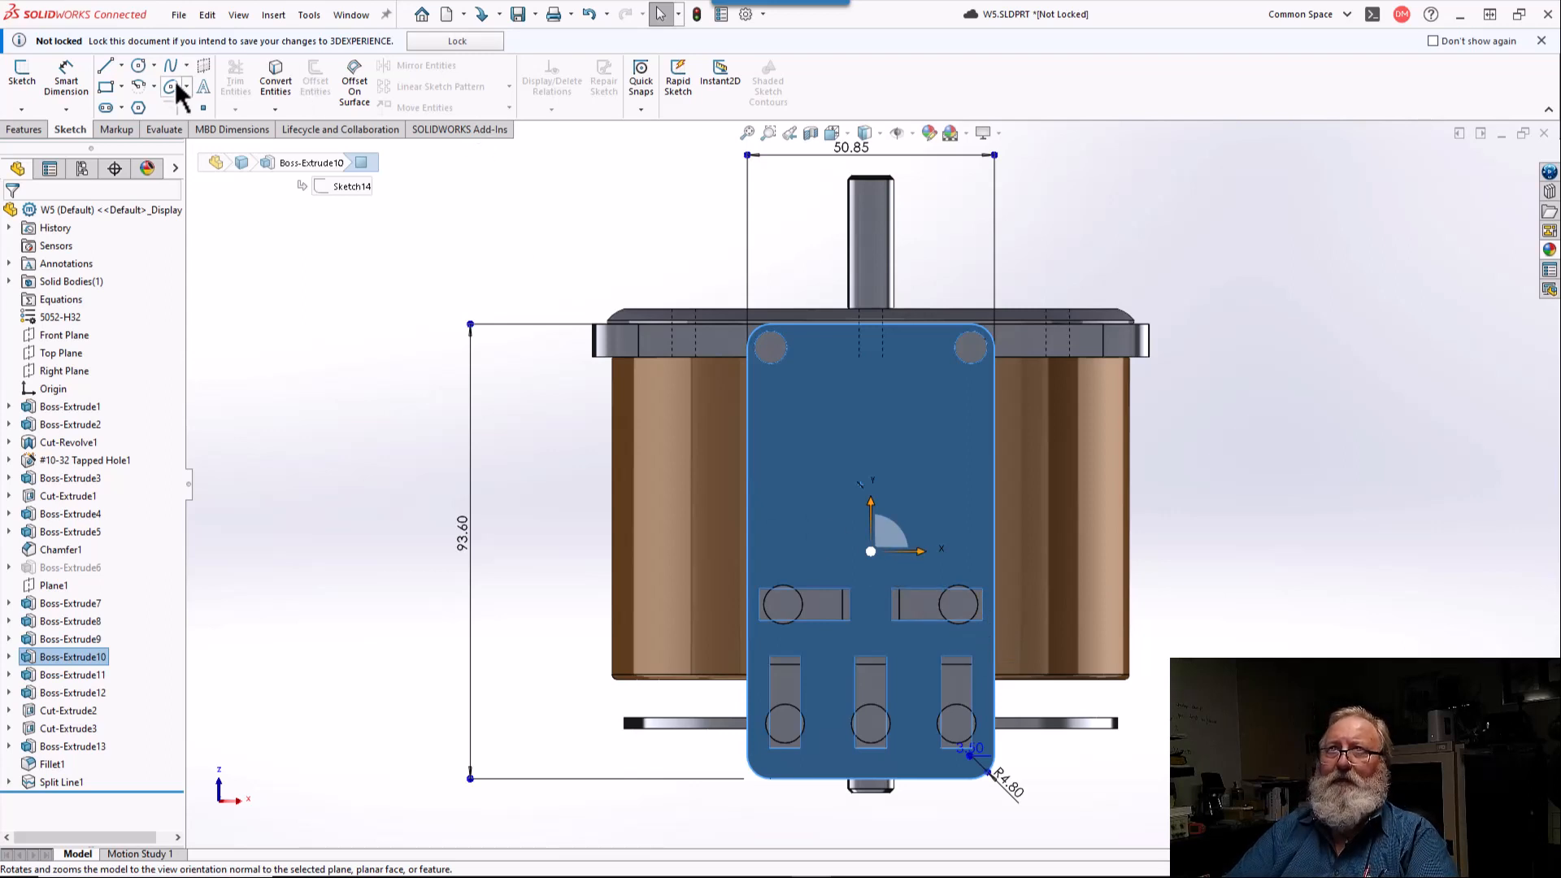
pyautogui.click(121, 66)
pyautogui.click(122, 105)
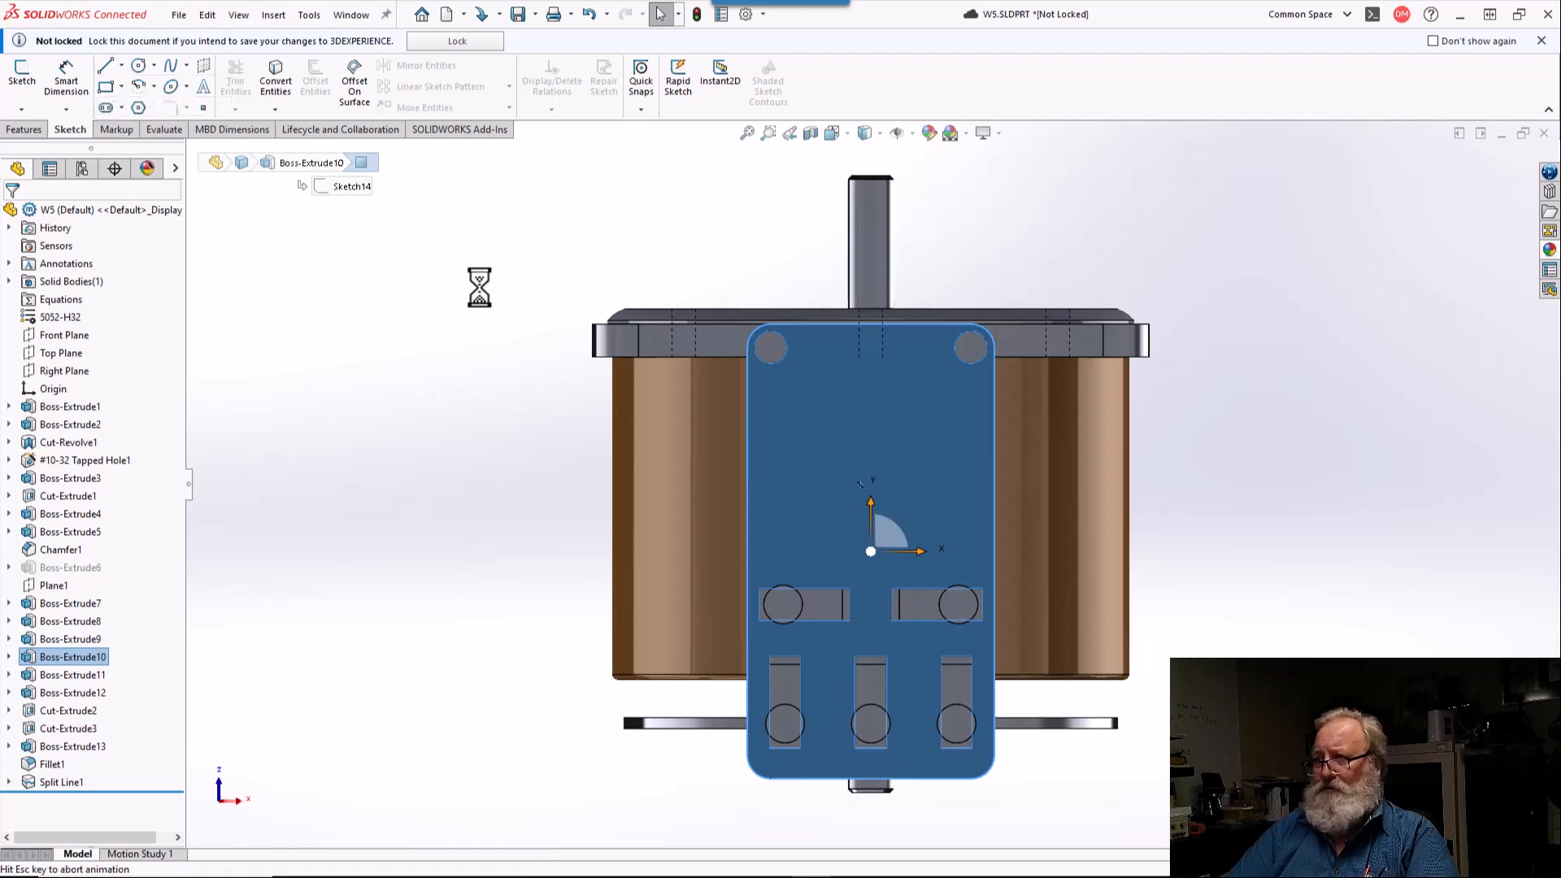
# Step: Draw short horizontal centerlines just below the plate's two upper terminal circles, about 5.7 mm long on the left and 4.7 mm on the right
pyautogui.scroll(-3, 786, 641)
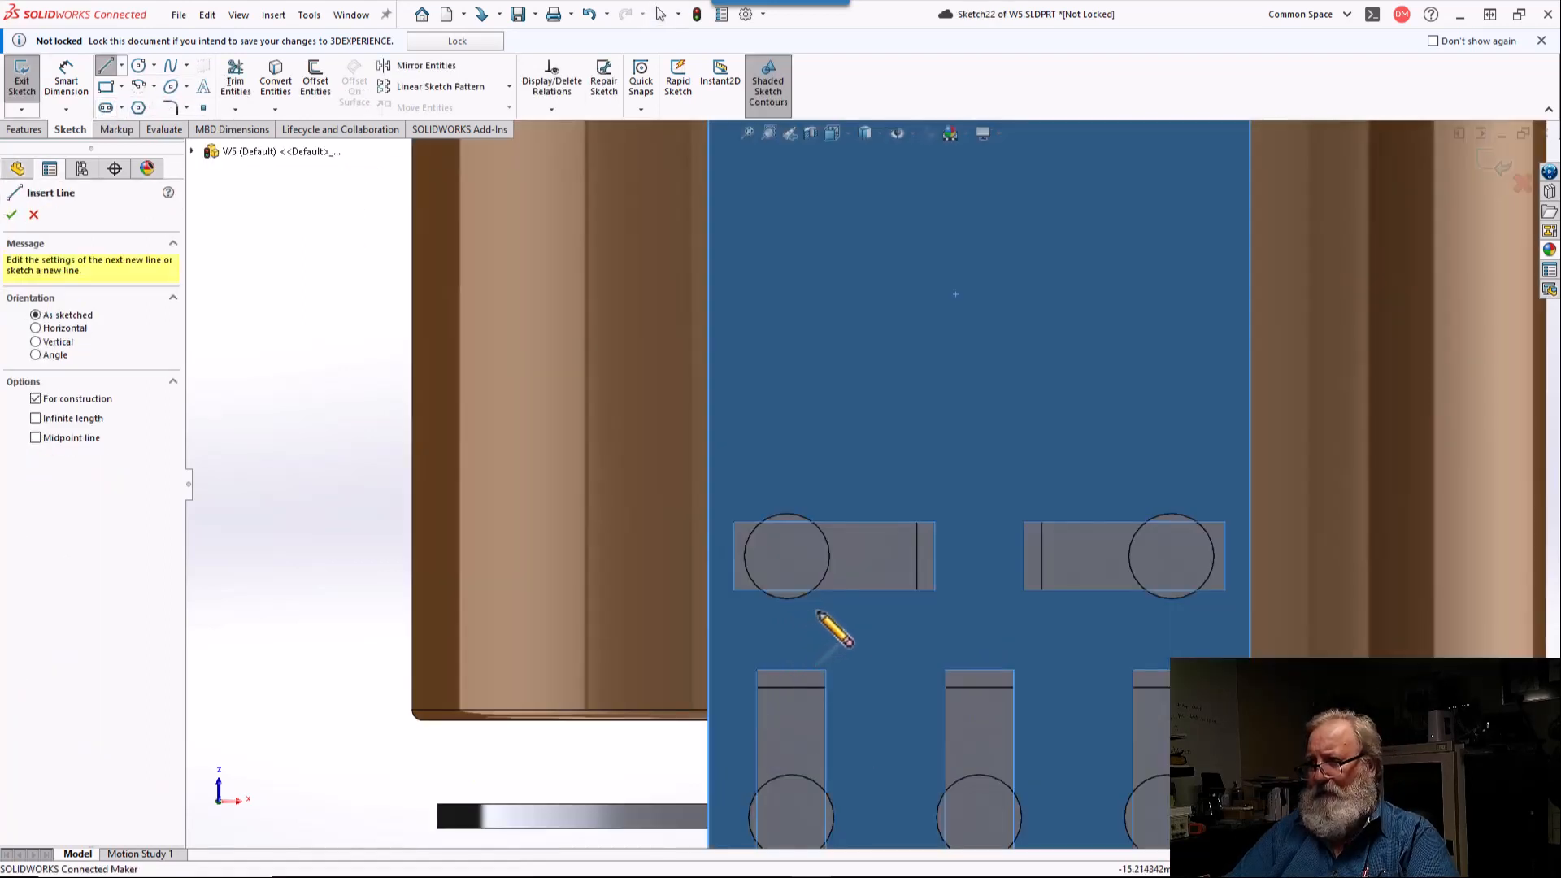
pyautogui.click(807, 616)
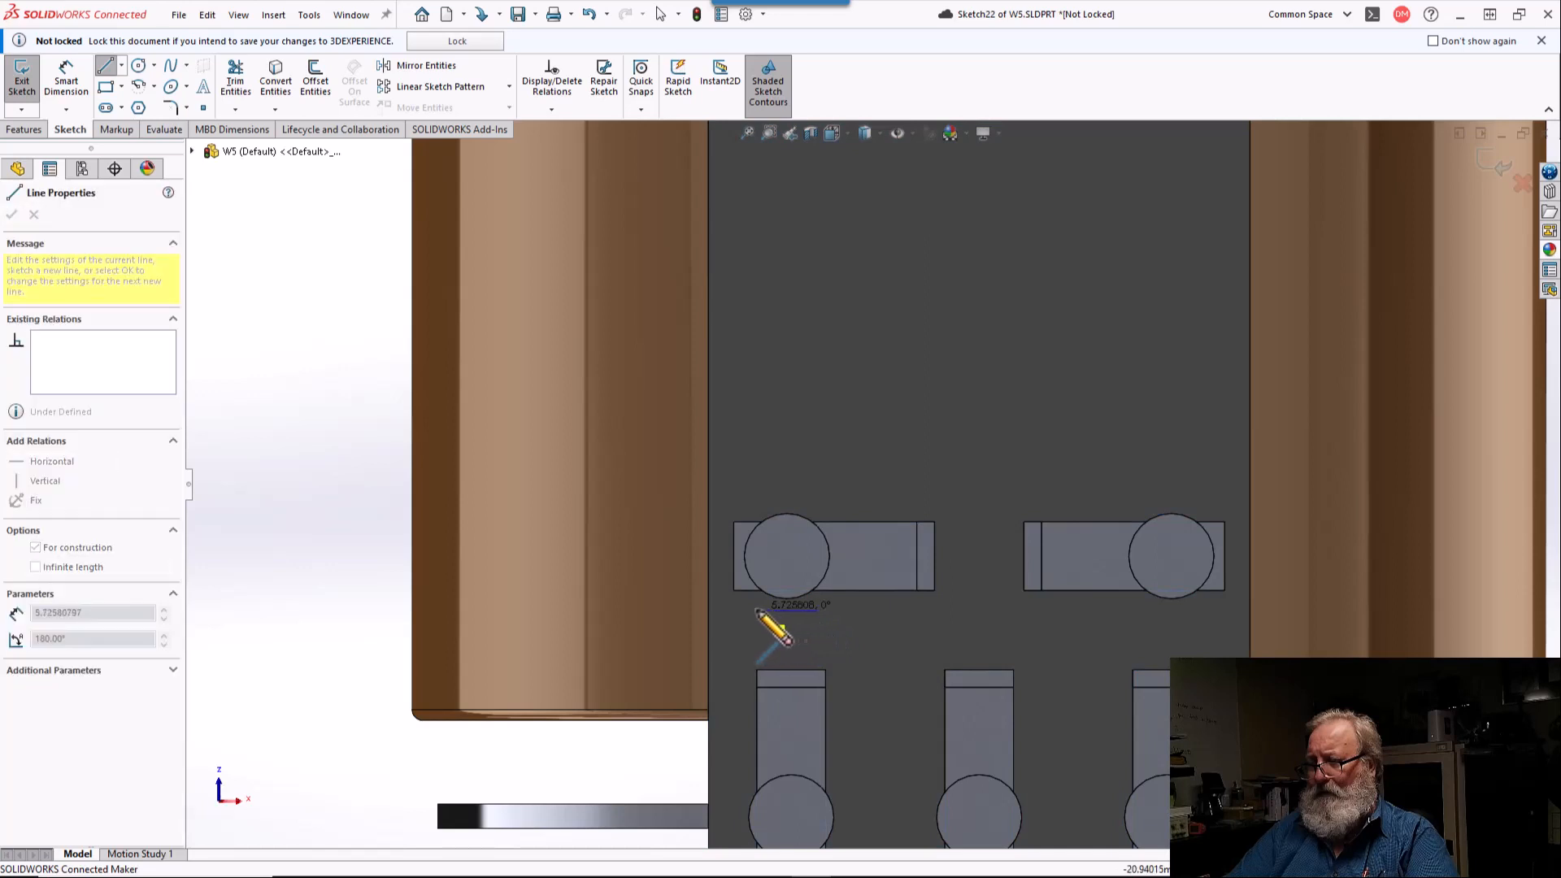
pyautogui.click(756, 610)
pyautogui.rightClick(757, 611)
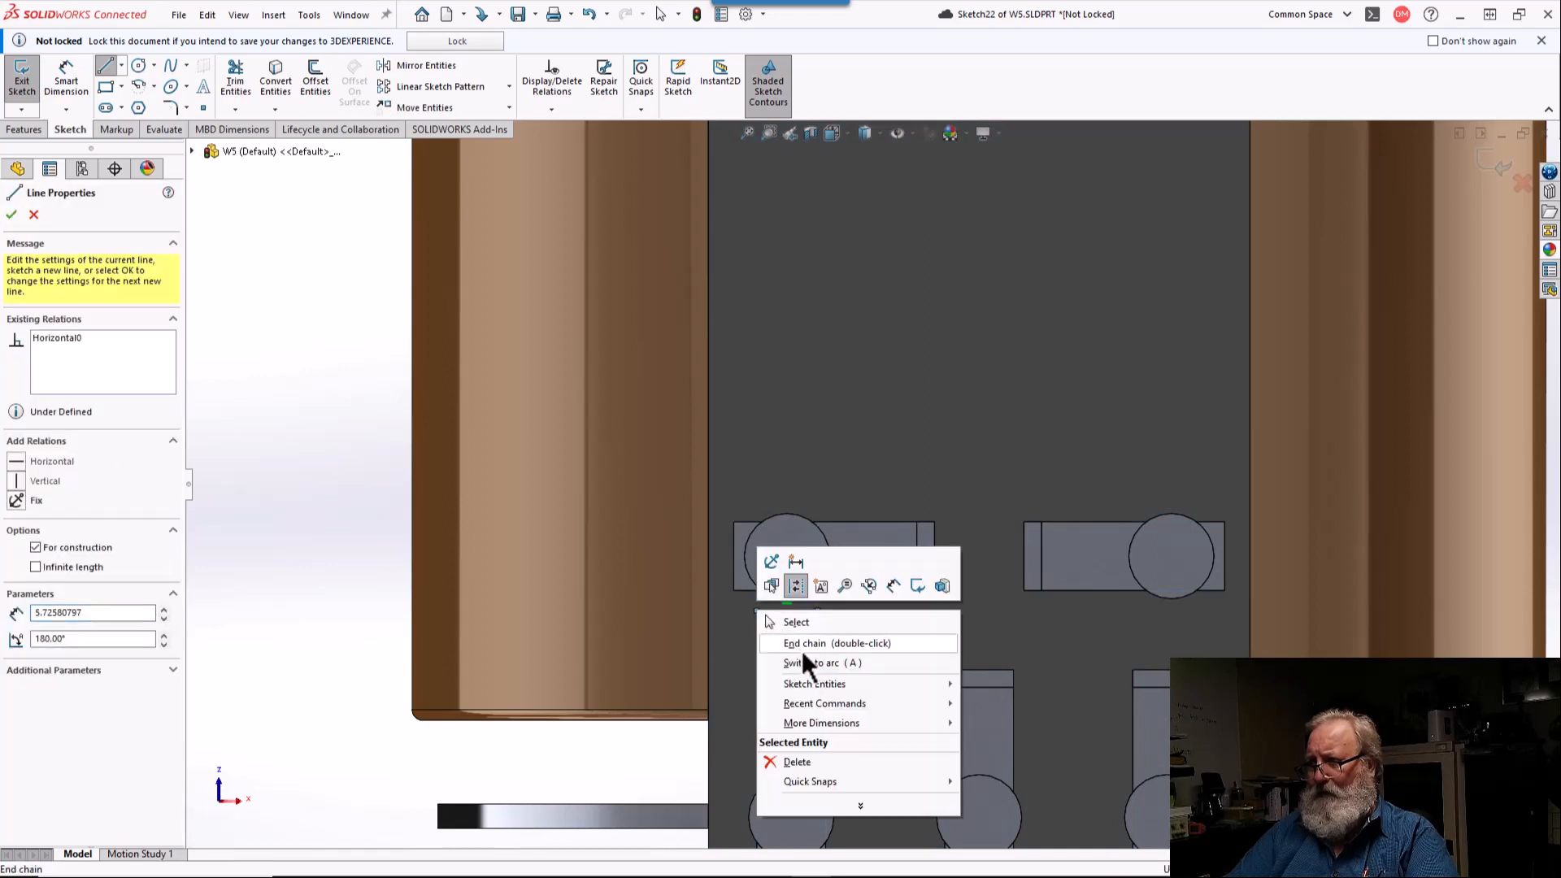
pyautogui.click(801, 647)
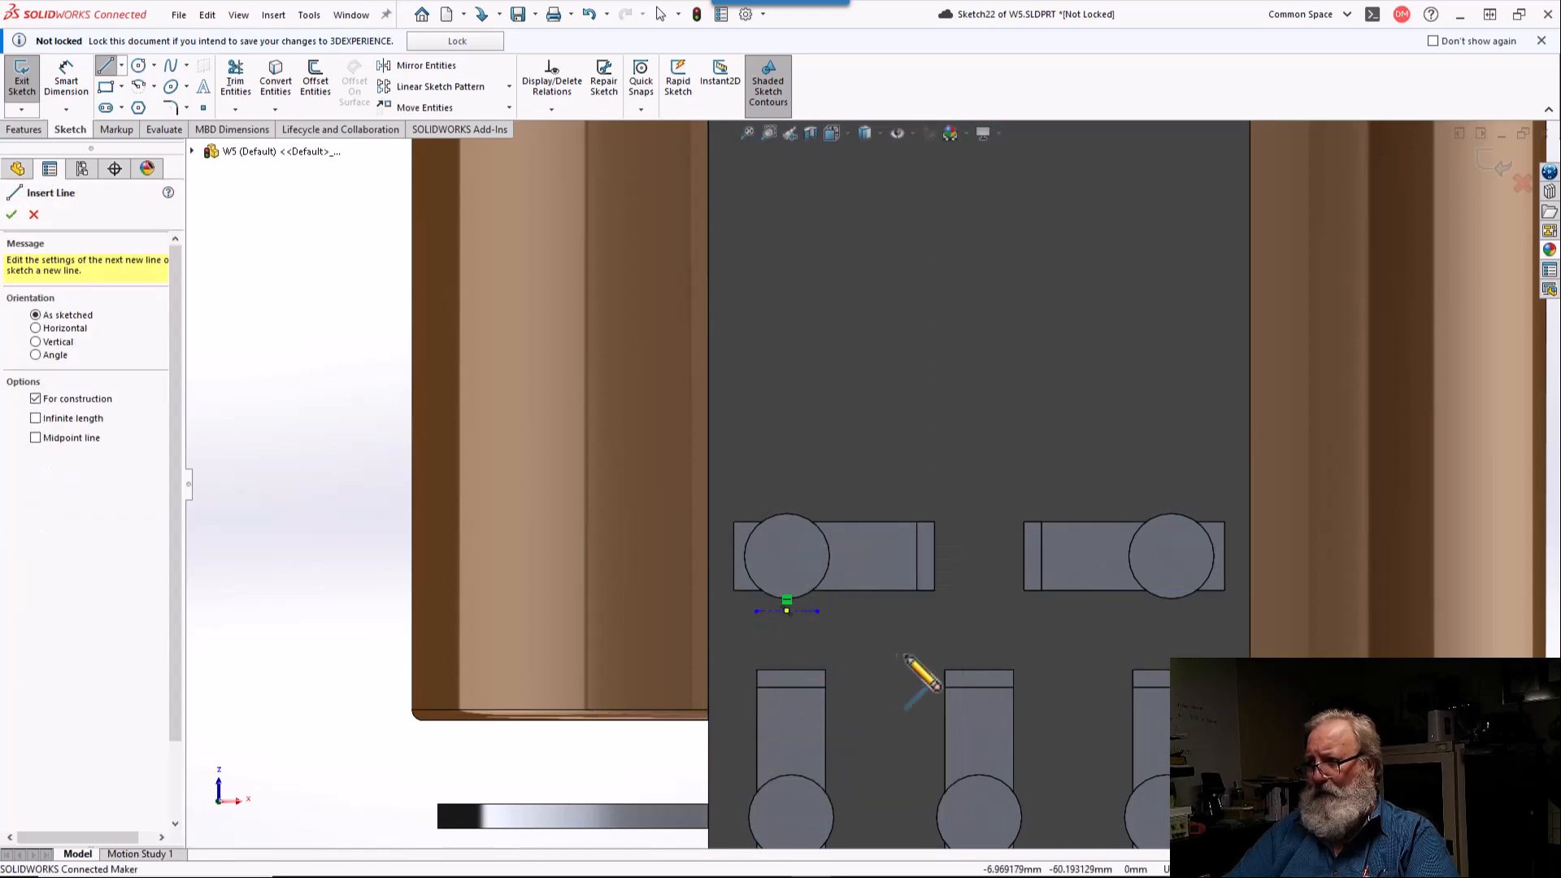
pyautogui.click(1189, 610)
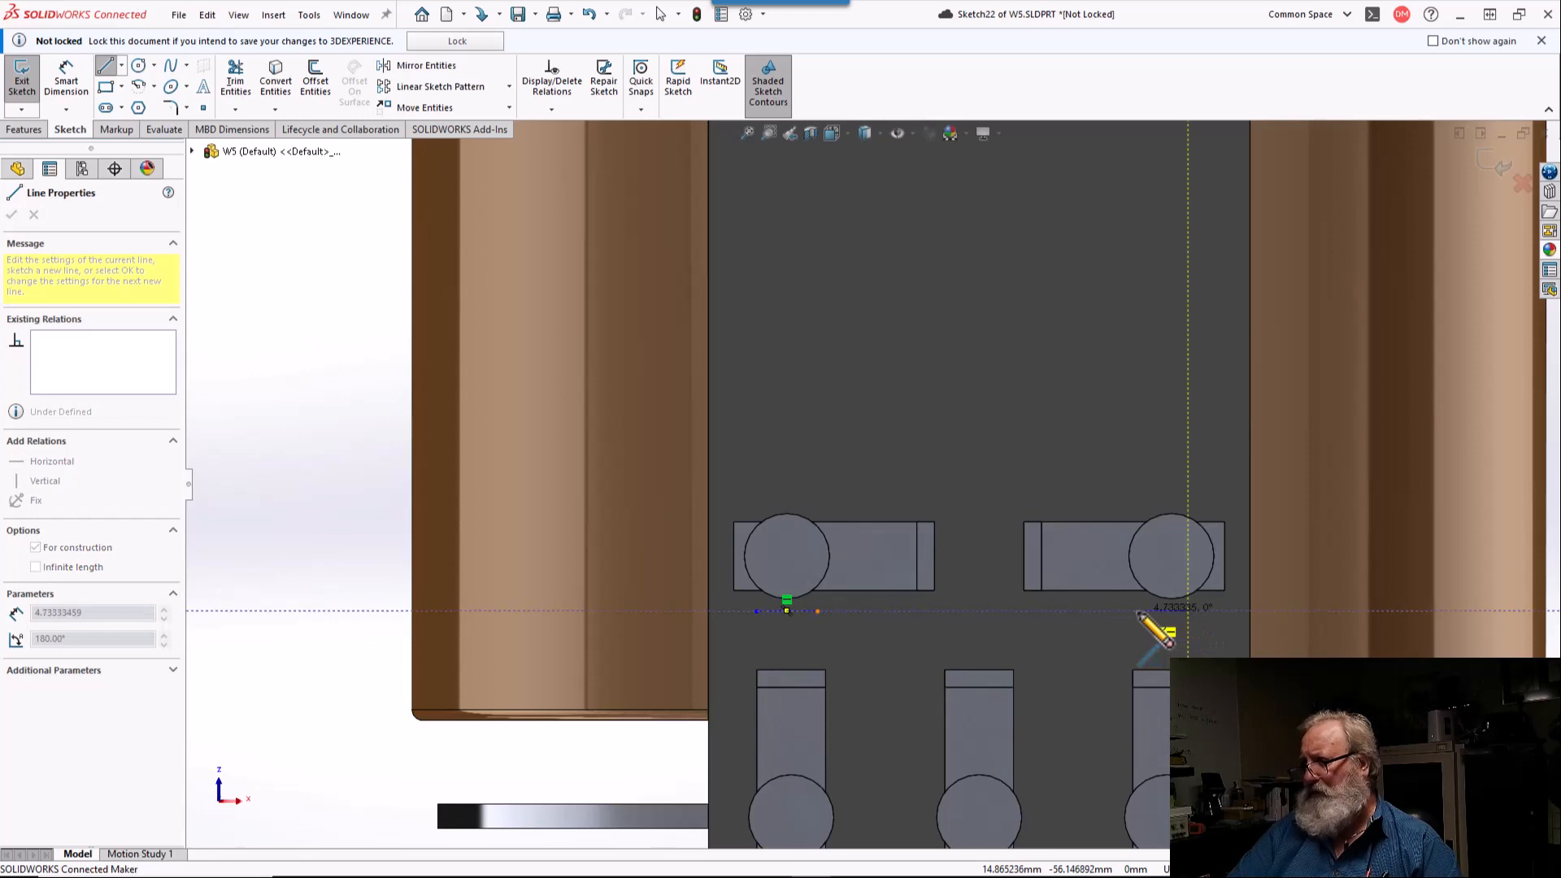
pyautogui.rightClick(1138, 611)
pyautogui.click(1201, 650)
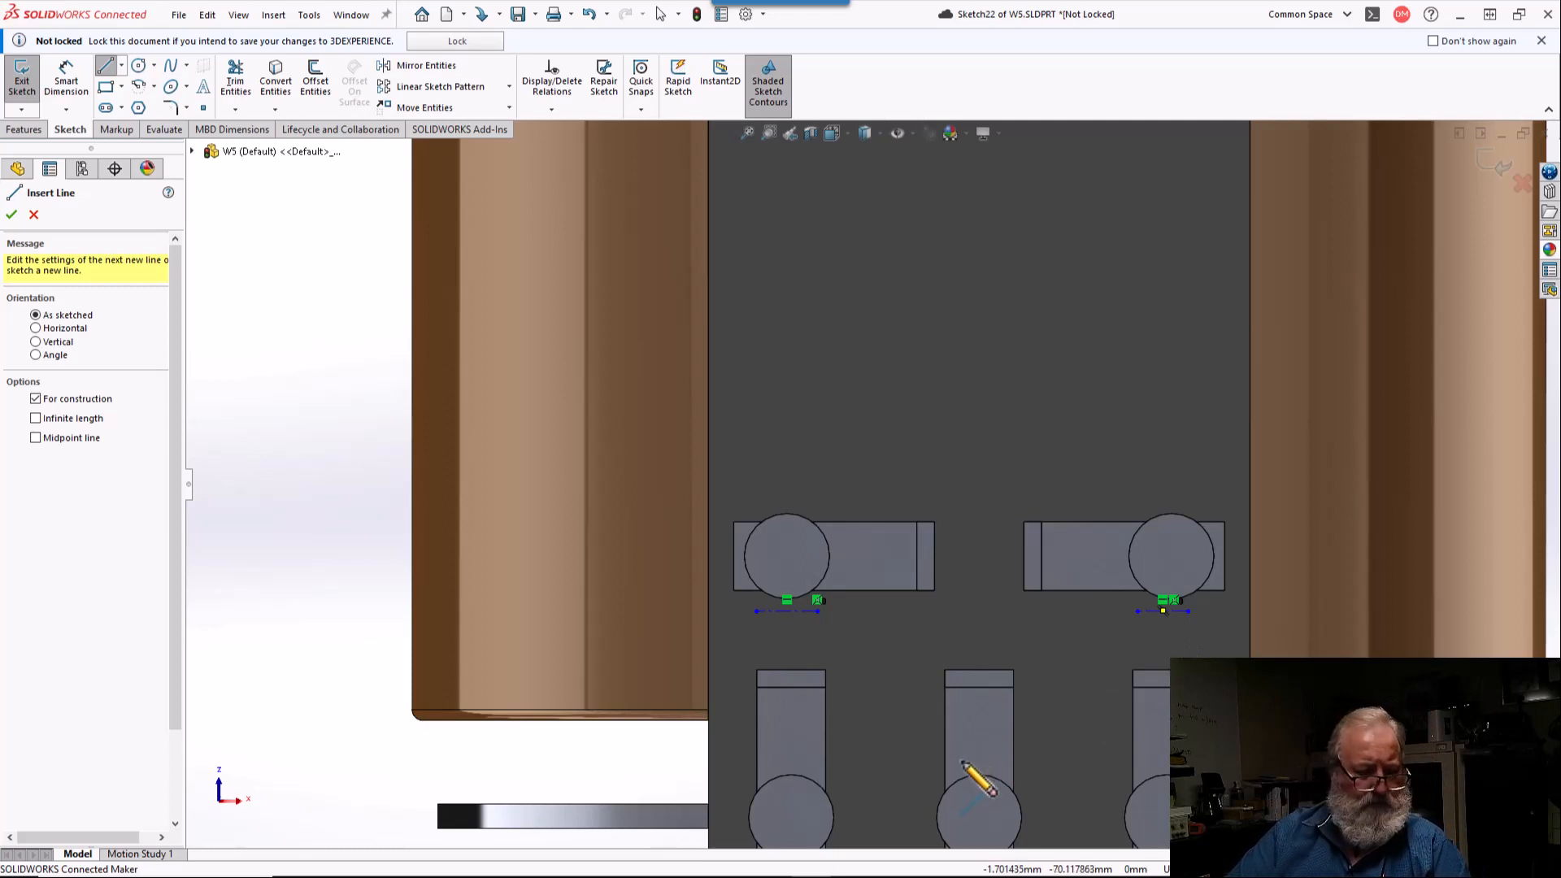
# Step: Draw short centerlines just right of the lower-left and lower-right terminal circles, about 3.7 mm and 3.3 mm long
pyautogui.click(879, 852)
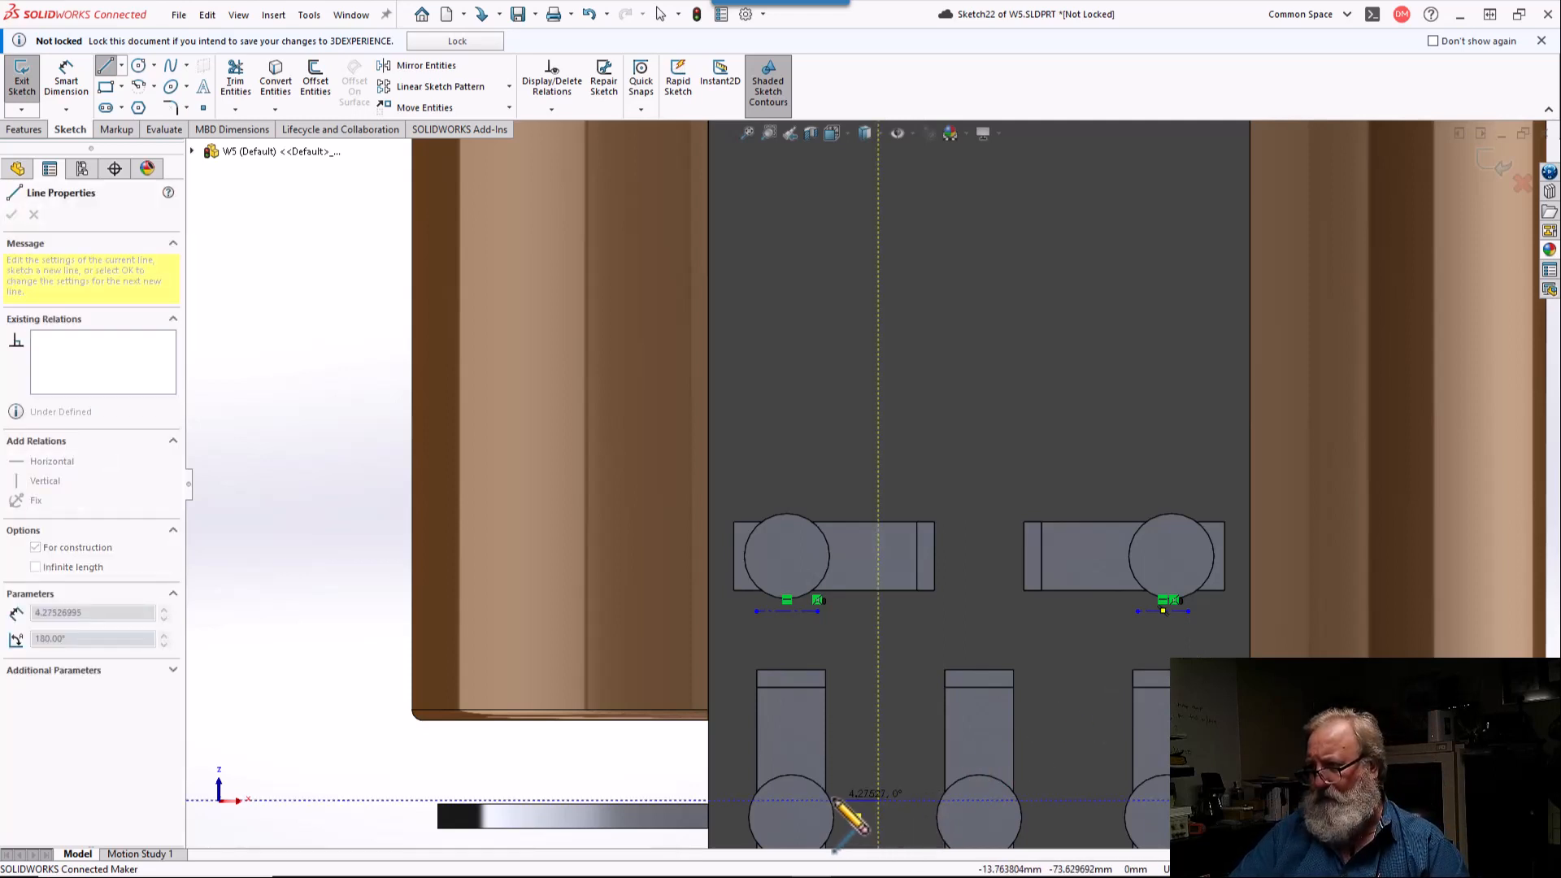
pyautogui.click(841, 801)
pyautogui.rightClick(841, 801)
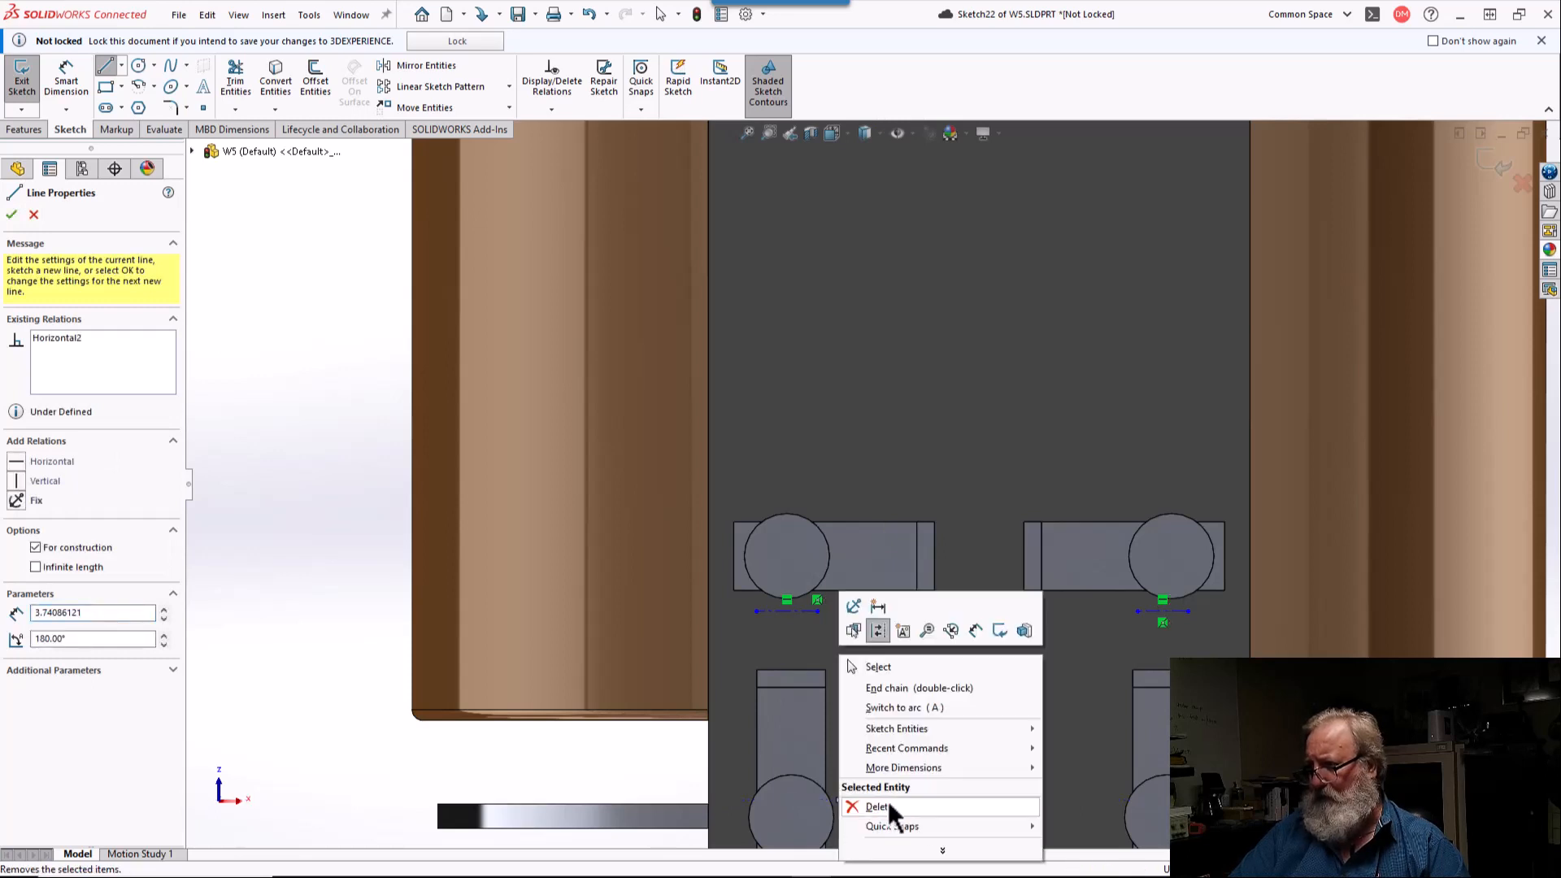
pyautogui.click(910, 688)
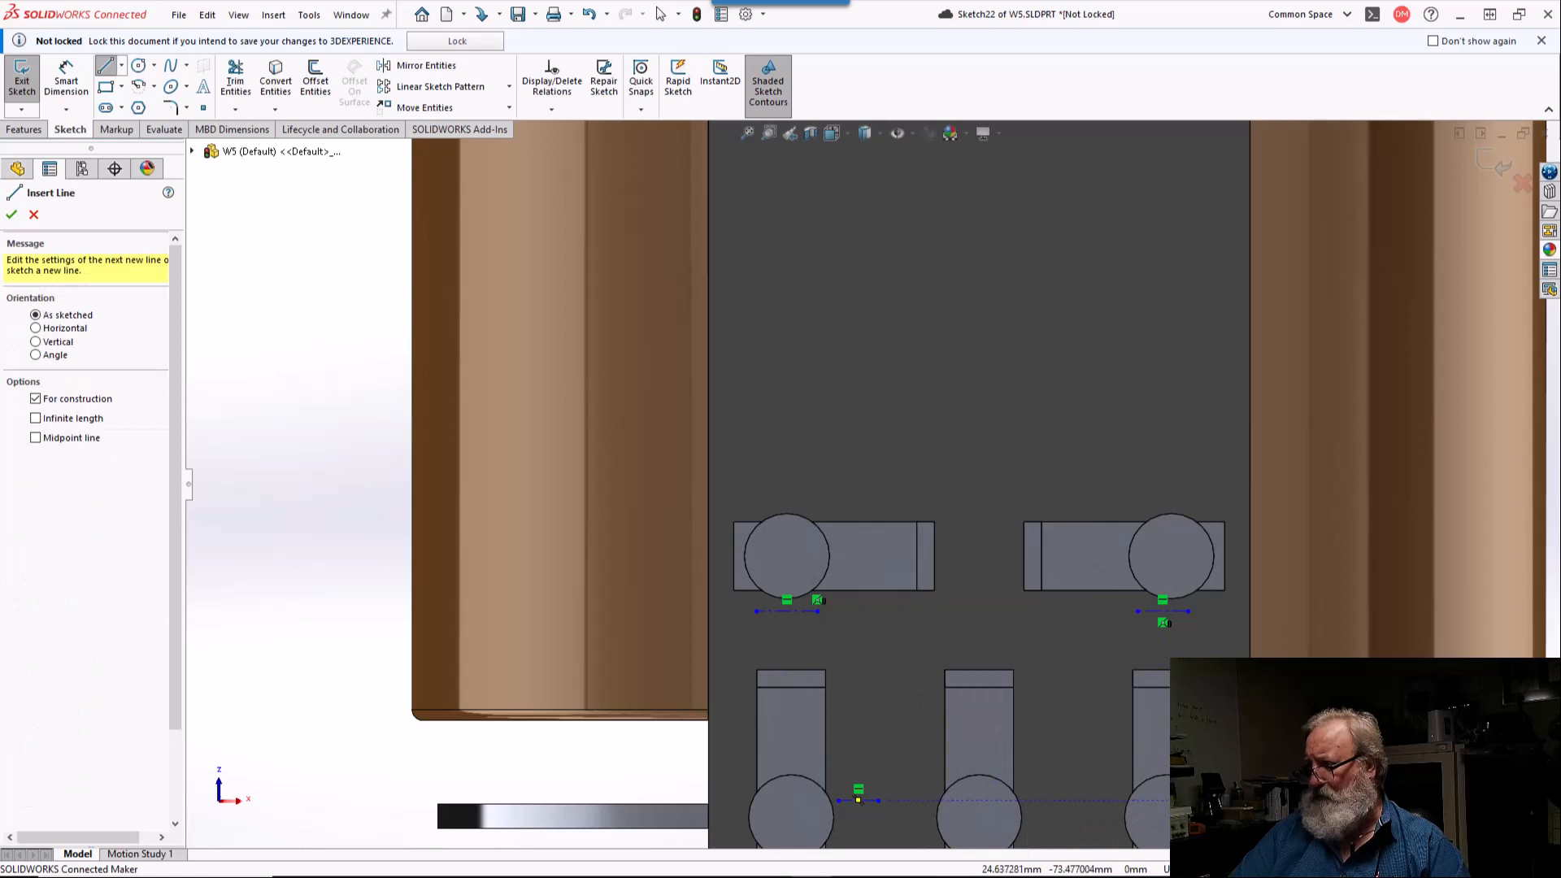
pyautogui.click(1245, 801)
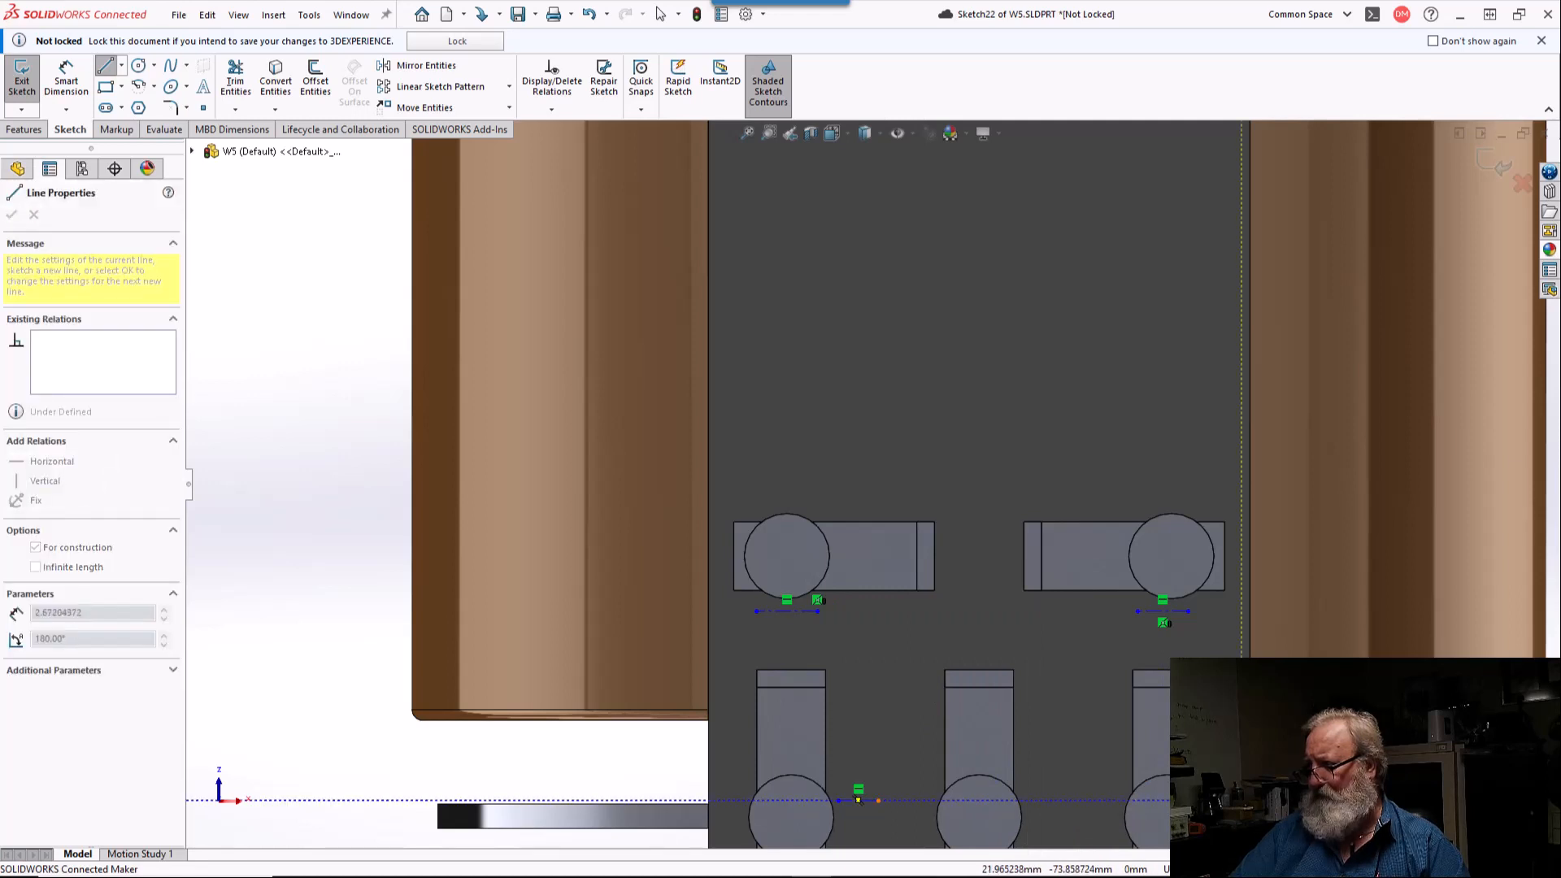
pyautogui.click(1210, 803)
pyautogui.rightClick(1211, 802)
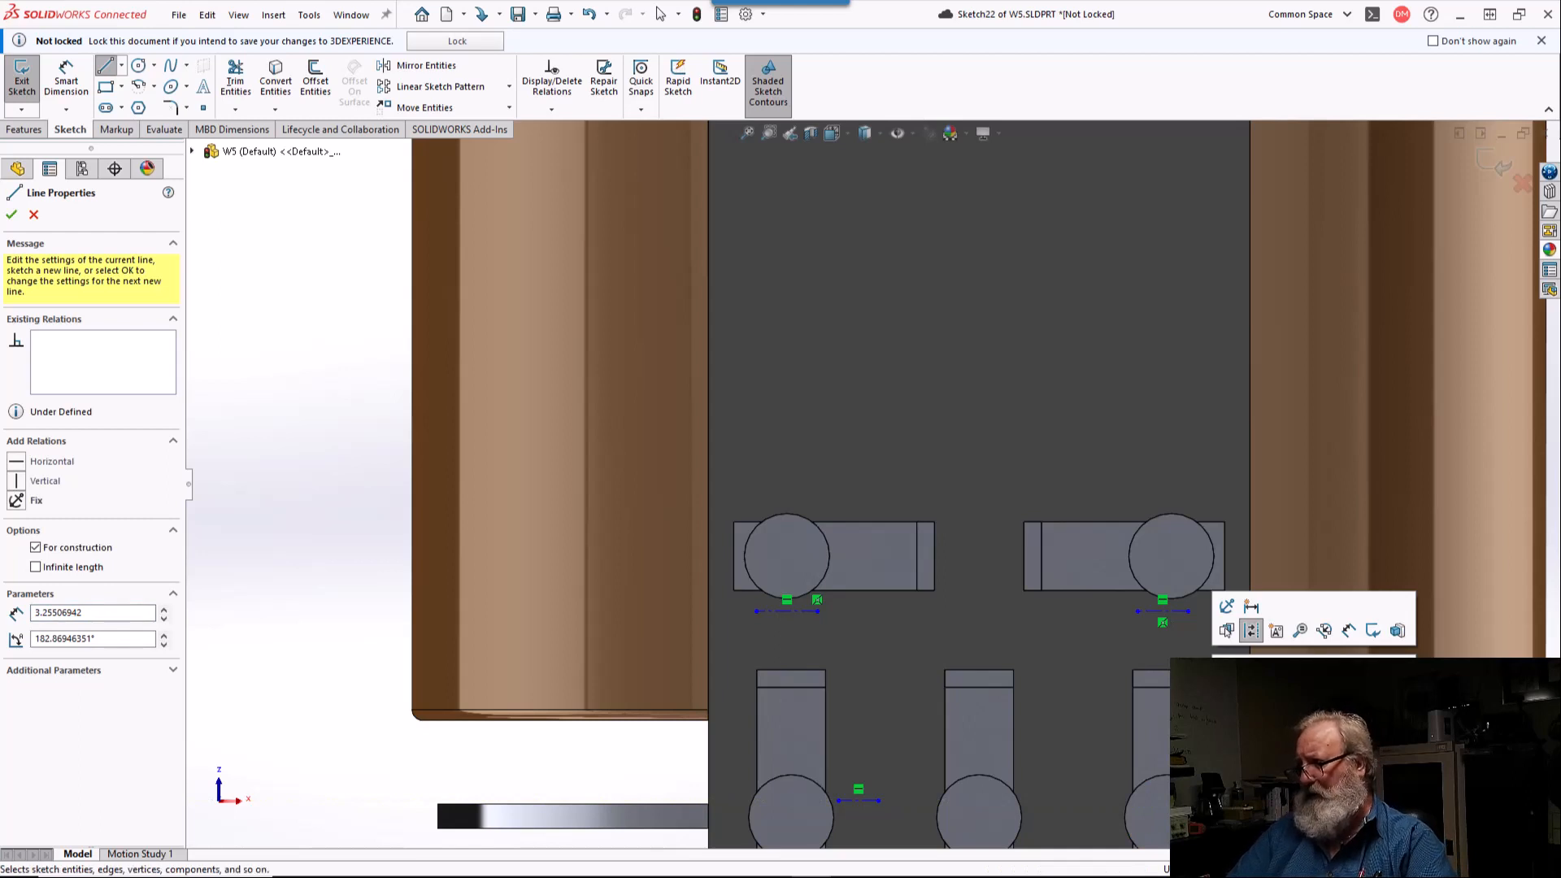
pyautogui.click(1244, 772)
# Step: Remove the coincident relation between the lower-right centerline's endpoint and the terminal circle, and make that centerline horizontal
pyautogui.scroll(-7, 1219, 785)
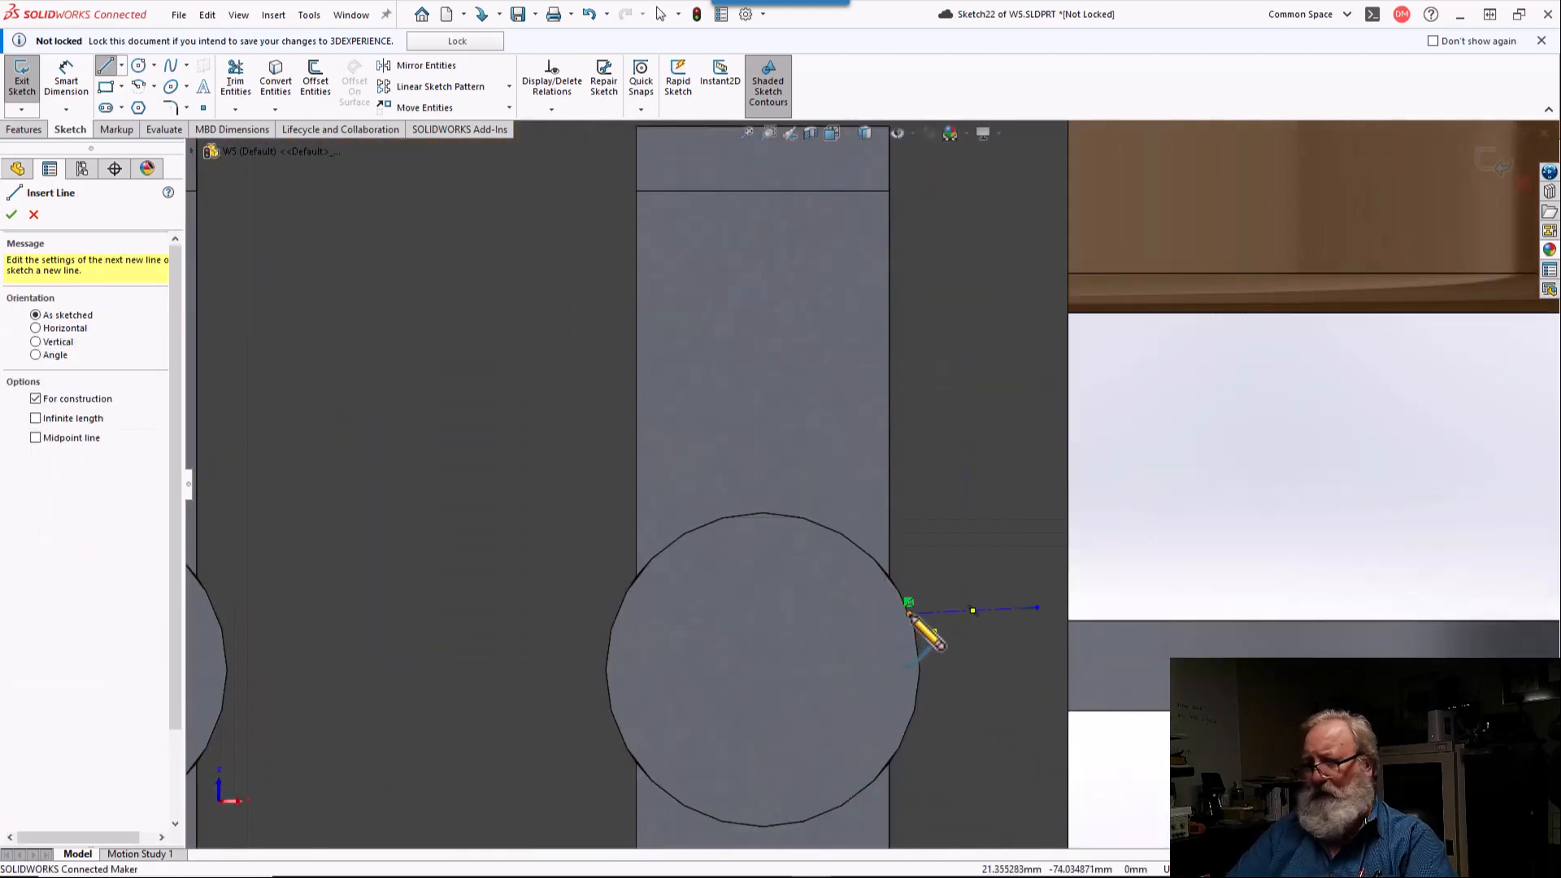
pyautogui.press('Escape')
pyautogui.click(910, 613)
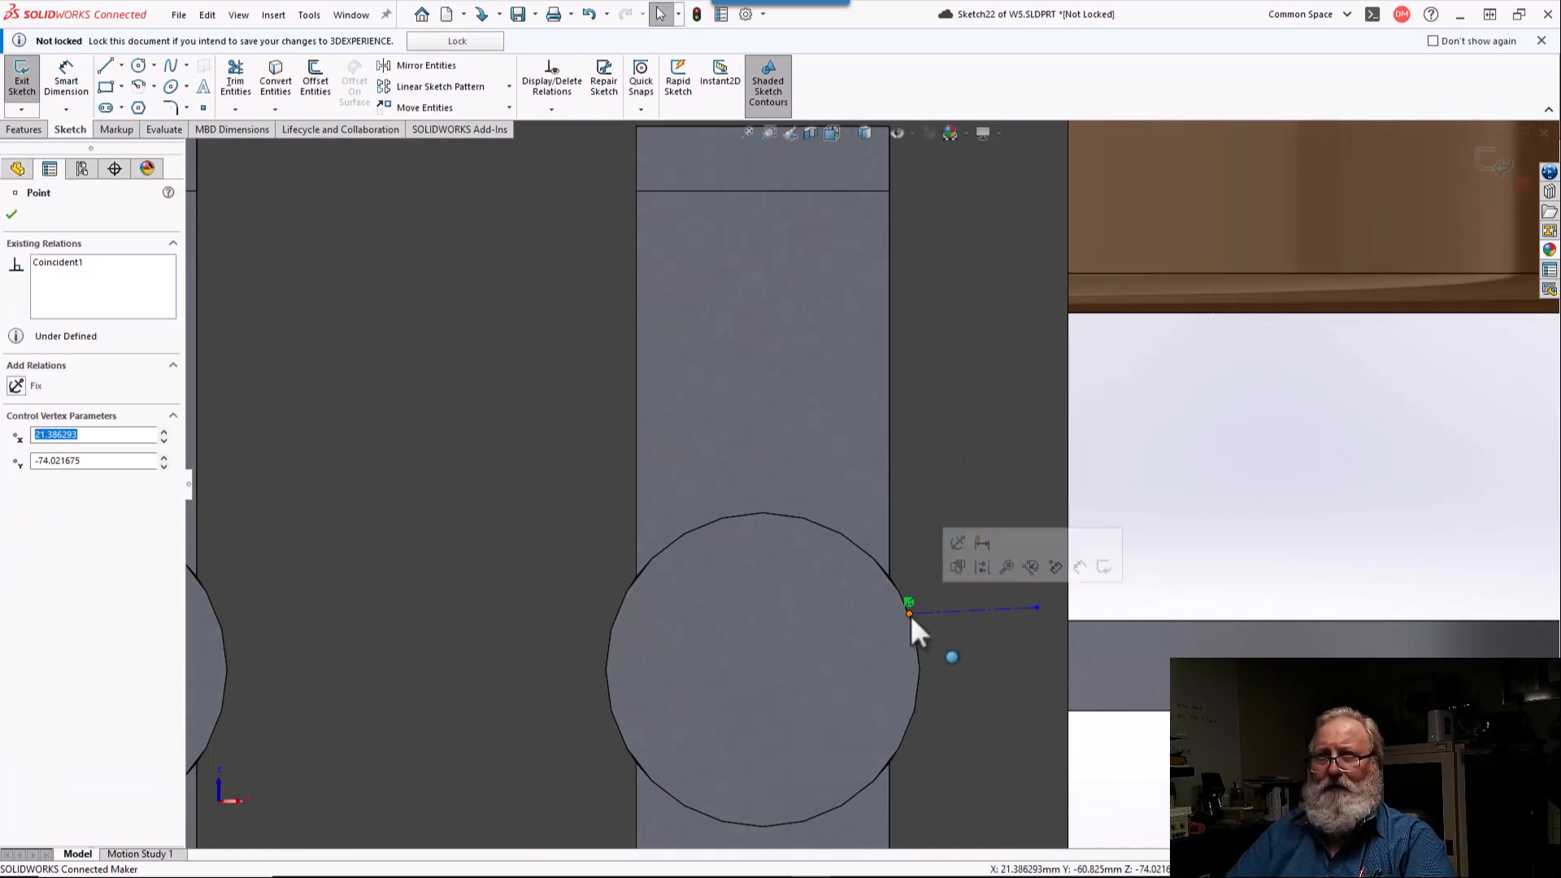
pyautogui.click(63, 261)
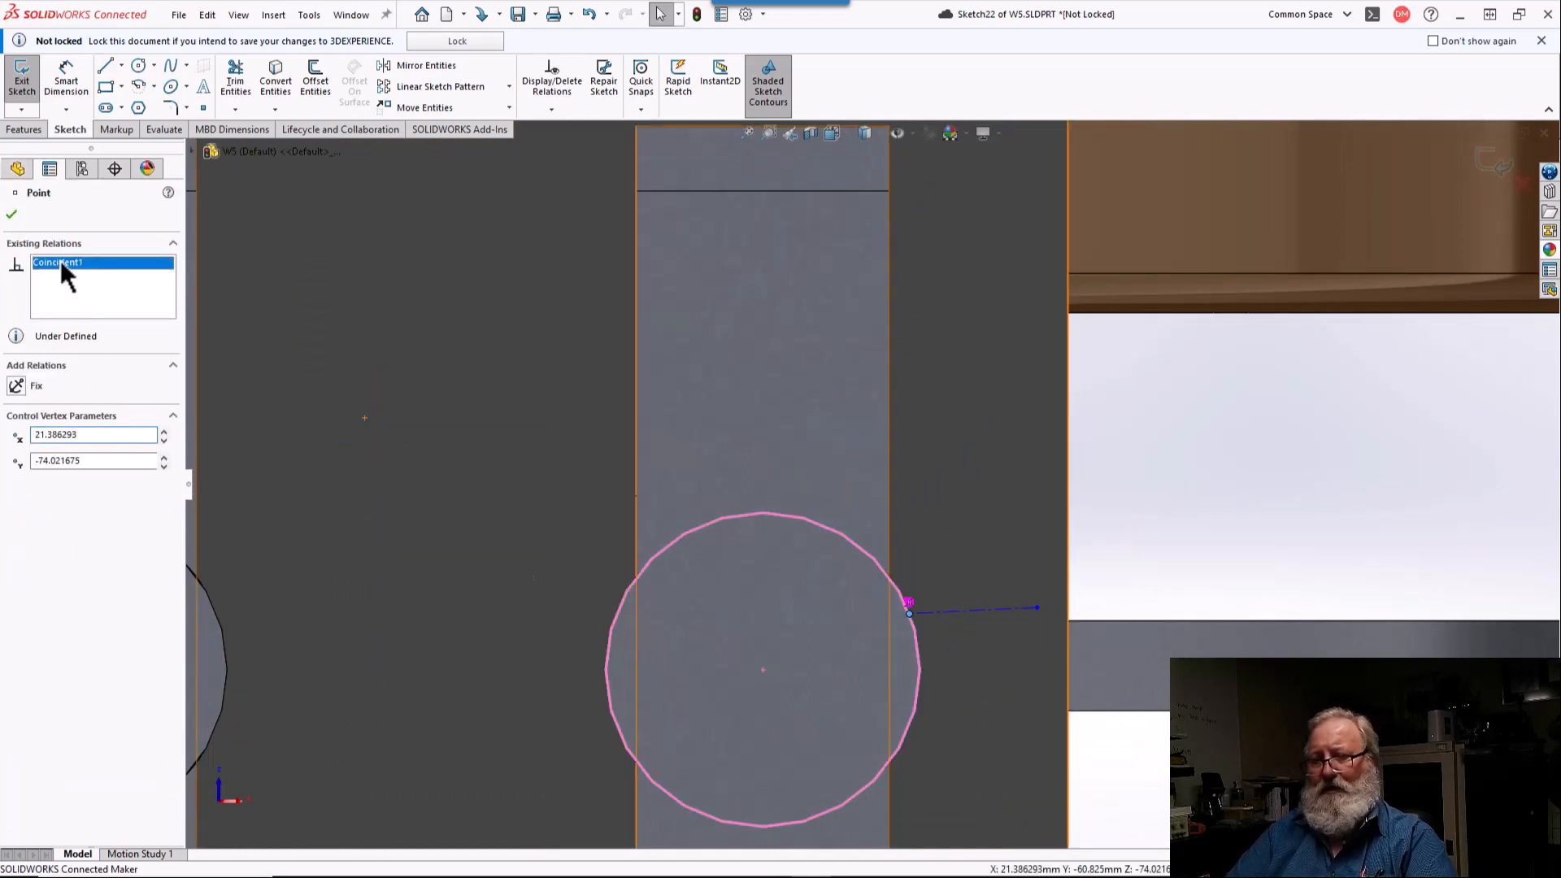
pyautogui.press('Delete')
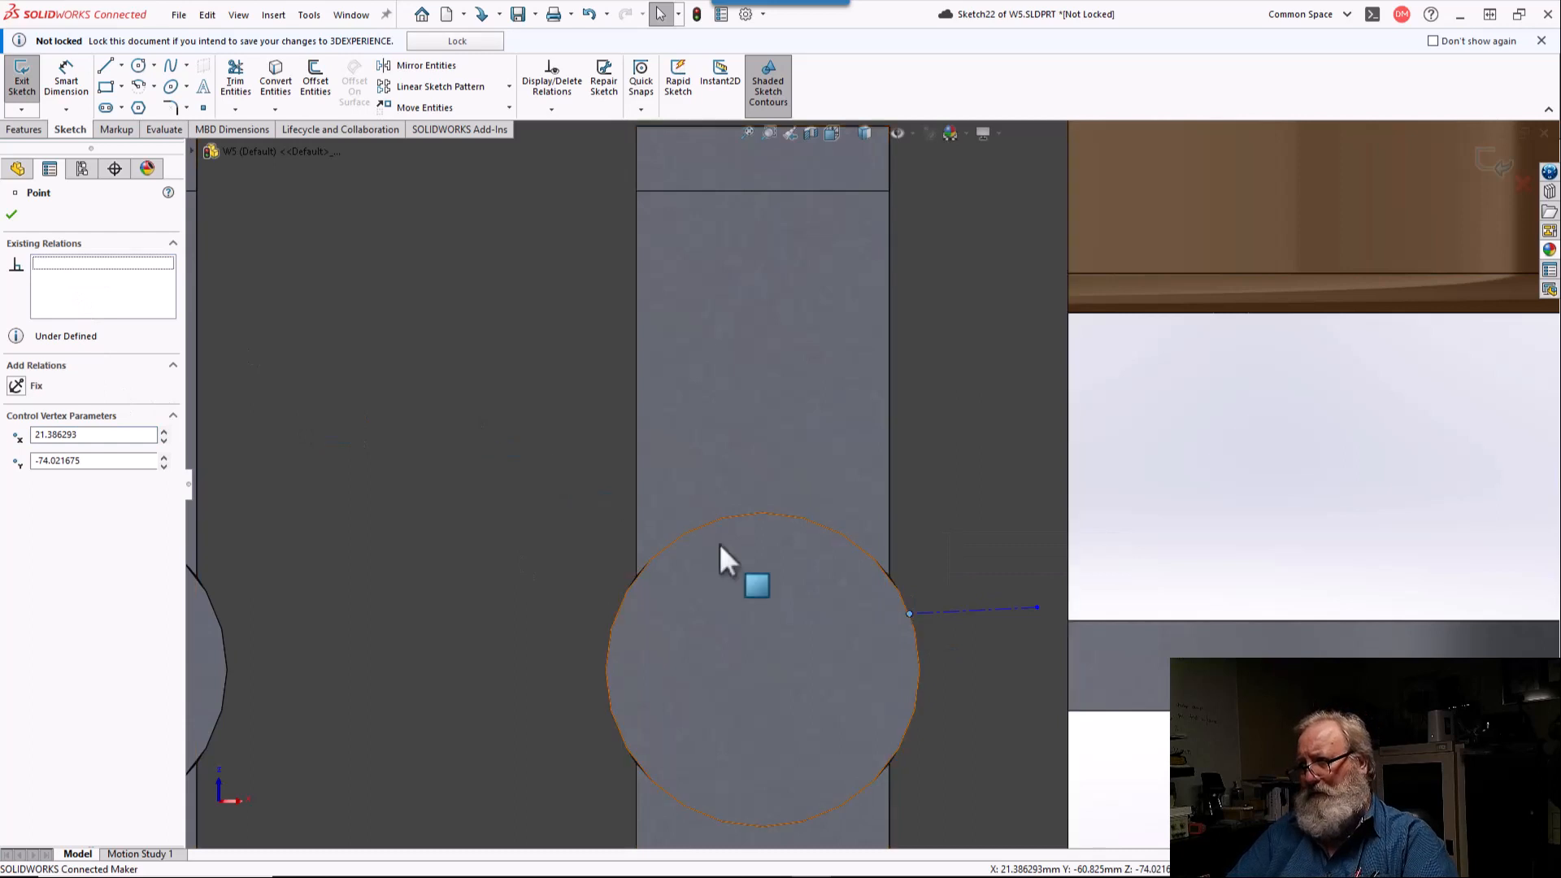
pyautogui.click(935, 614)
pyautogui.click(18, 387)
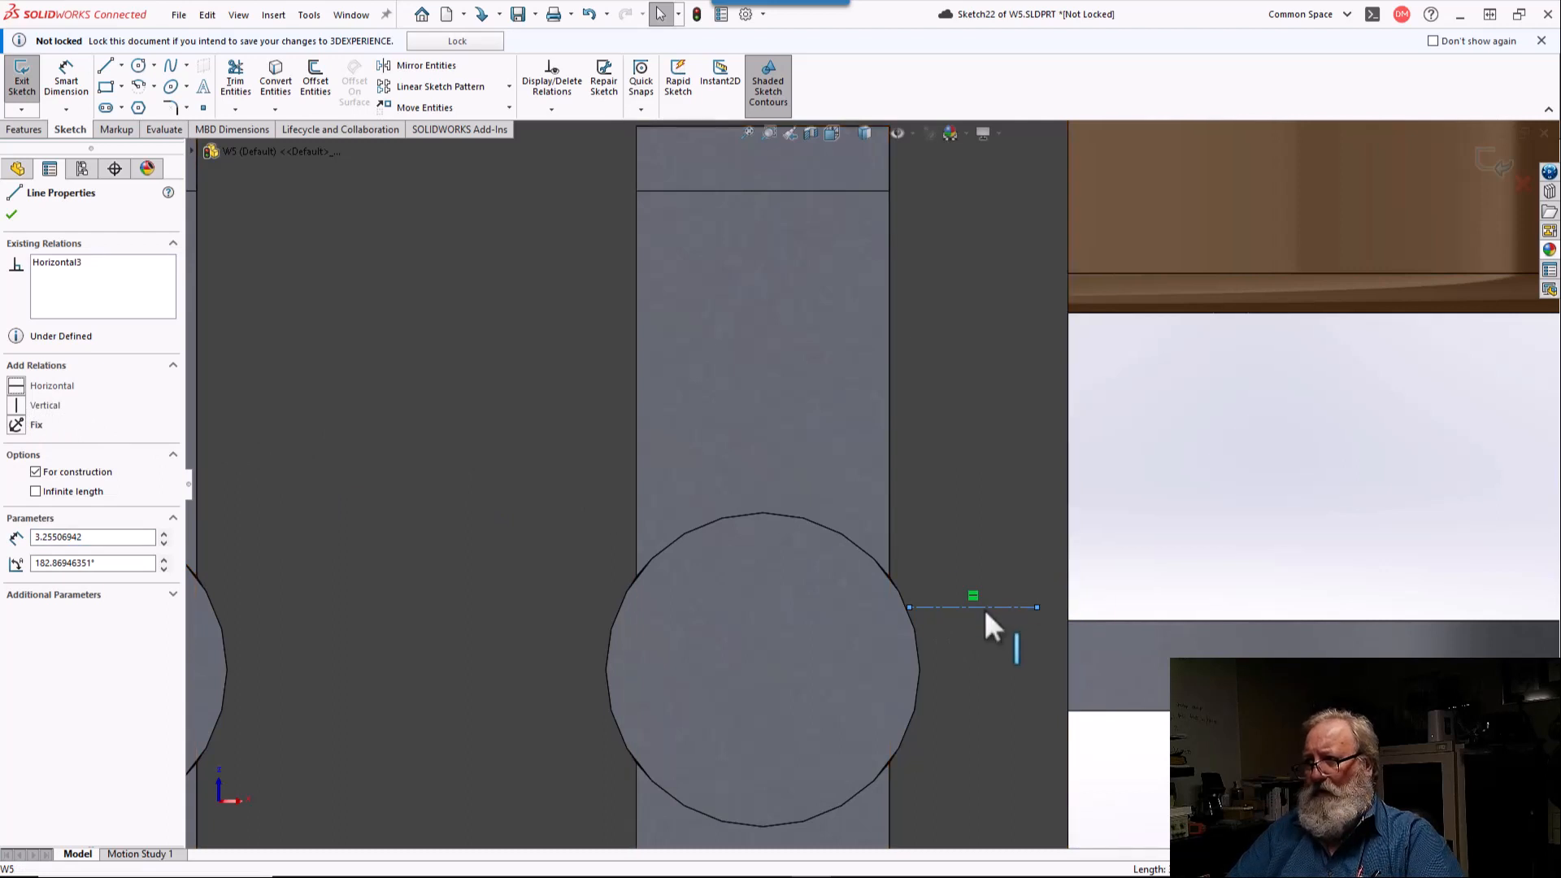
# Step: Make the two short centerlines beside the lower terminal circles collinear
pyautogui.scroll(3, 984, 610)
pyautogui.scroll(2, 974, 605)
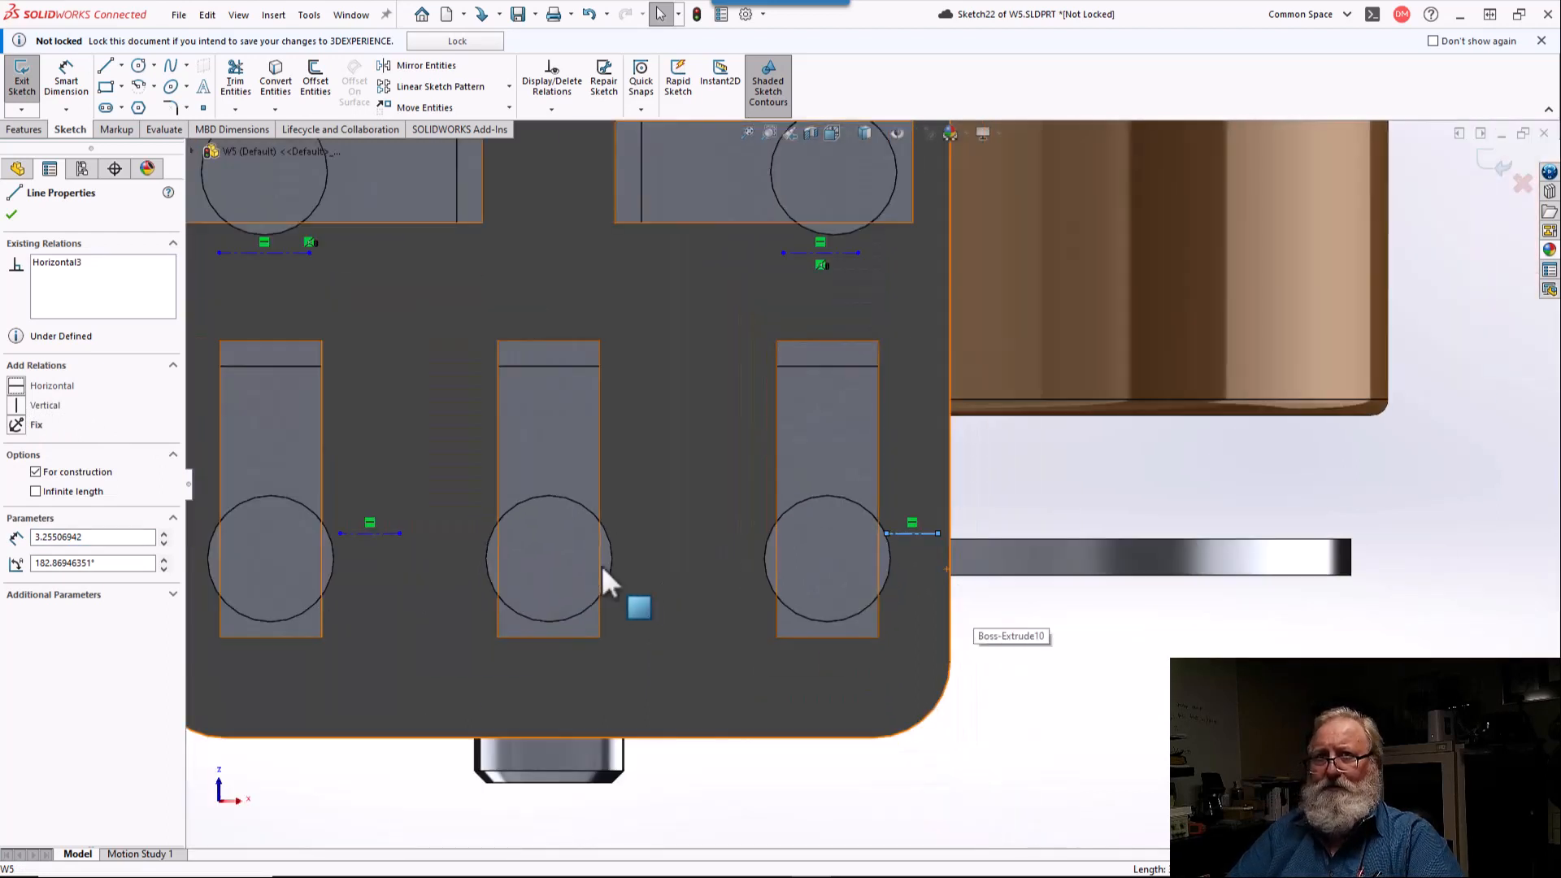
pyautogui.keyDown('ctrl'); pyautogui.click(388, 533); pyautogui.keyUp('ctrl')
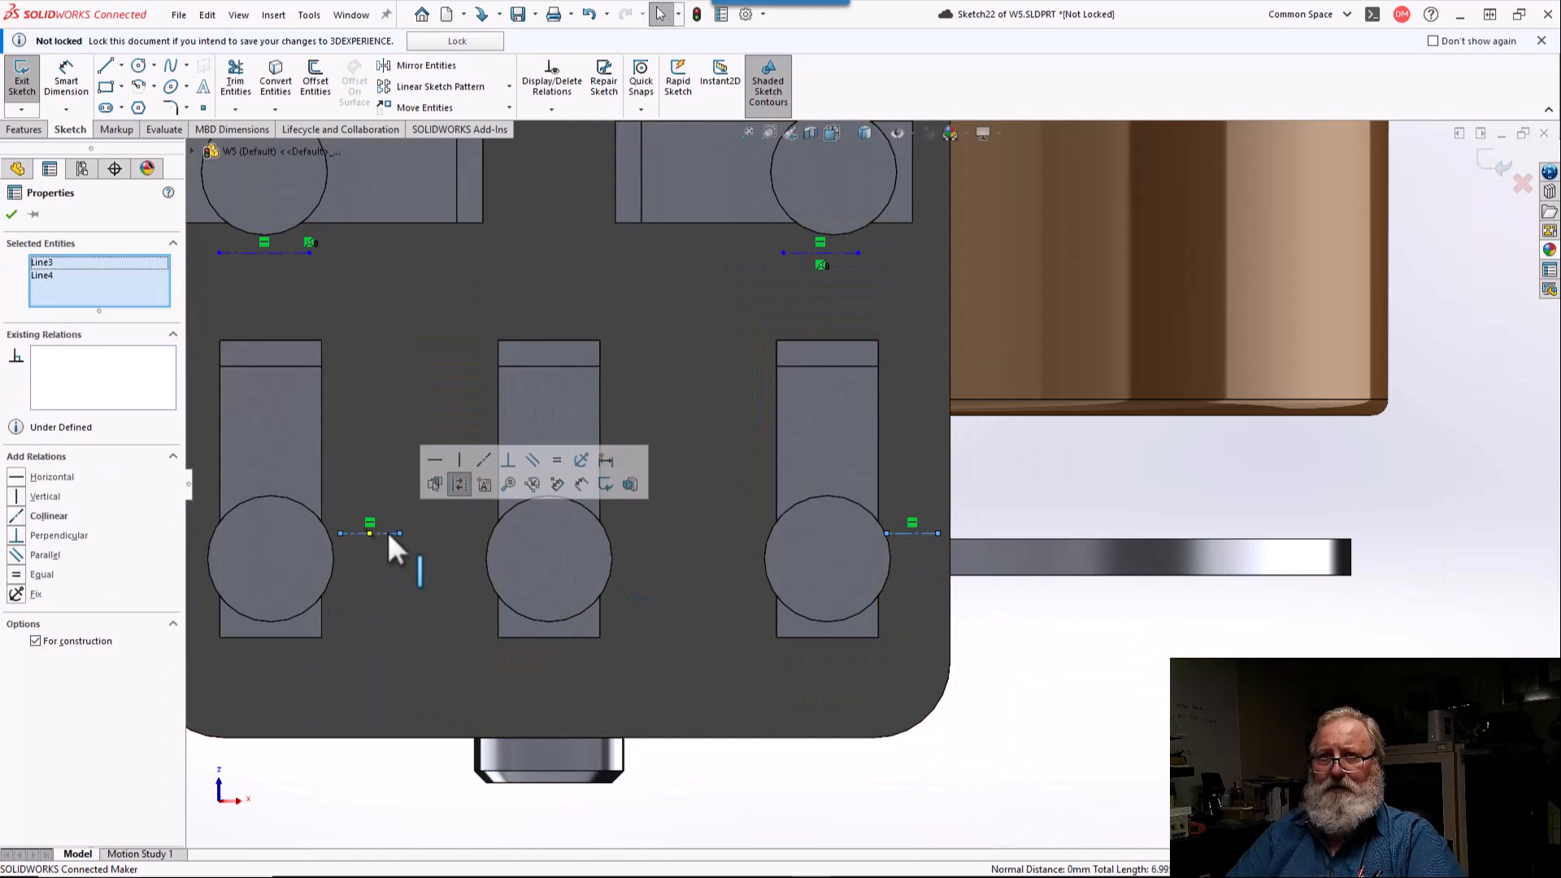
pyautogui.click(18, 517)
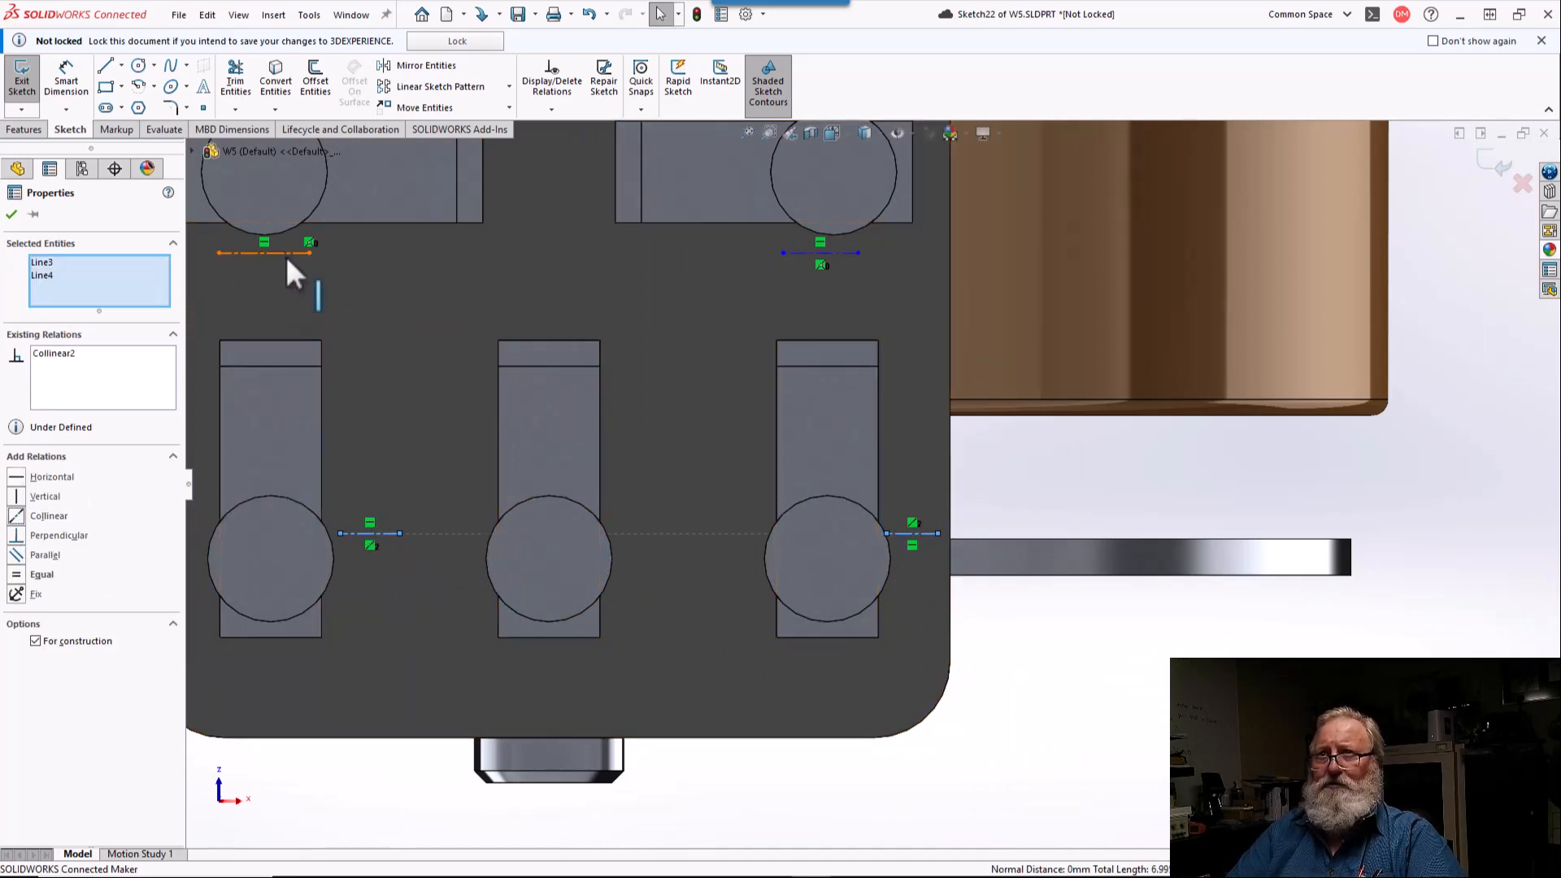
# Step: Make the two short centerlines below the upper terminal circles collinear
pyautogui.click(816, 253)
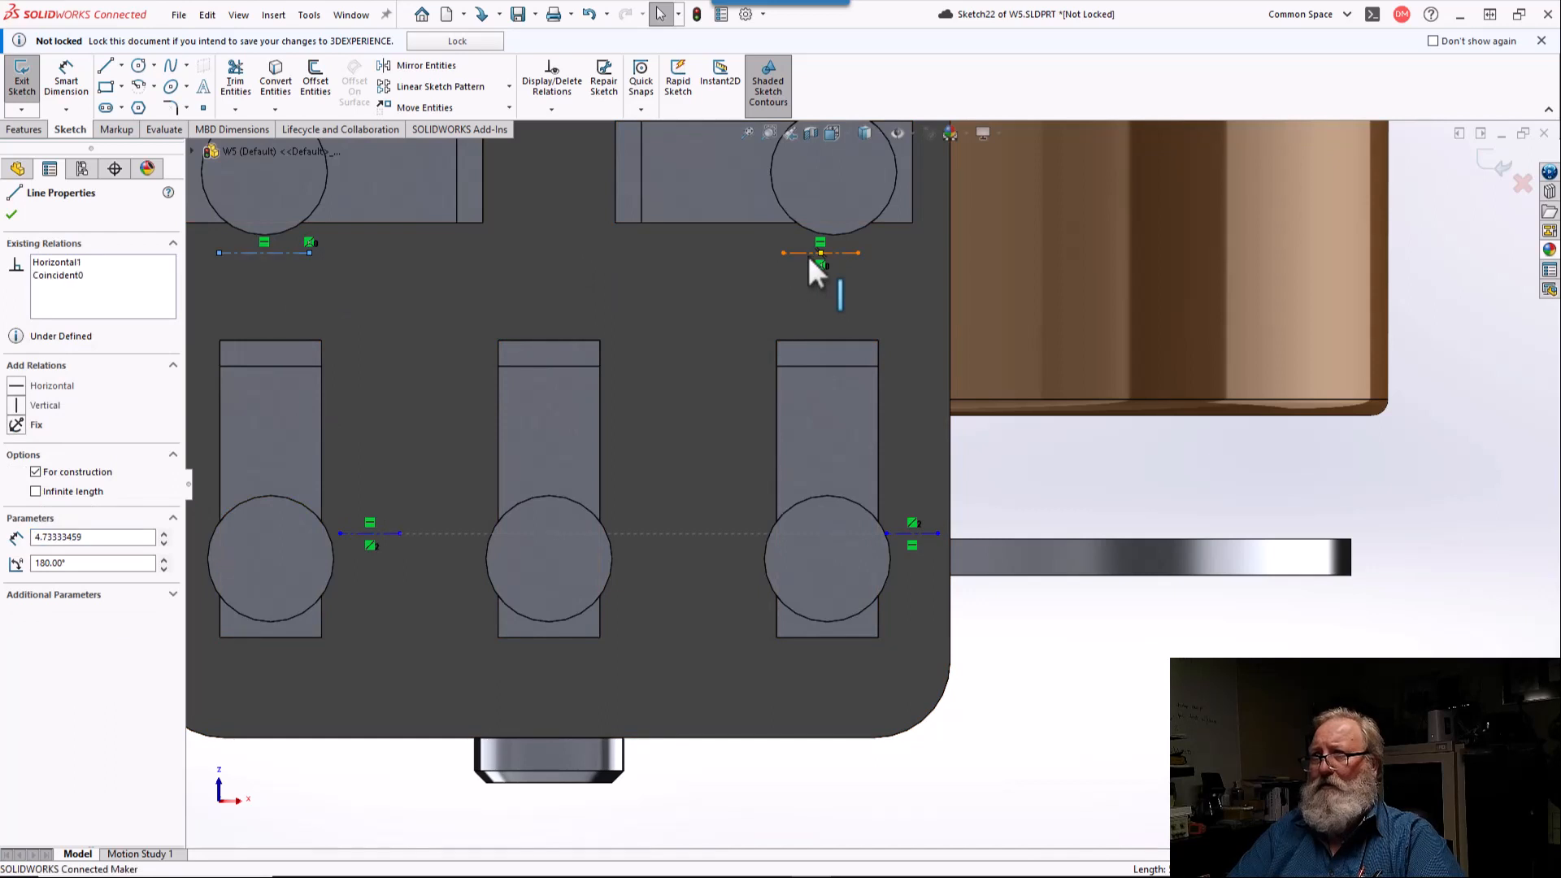
pyautogui.keyDown('ctrl'); pyautogui.click(268, 253); pyautogui.keyUp('ctrl')
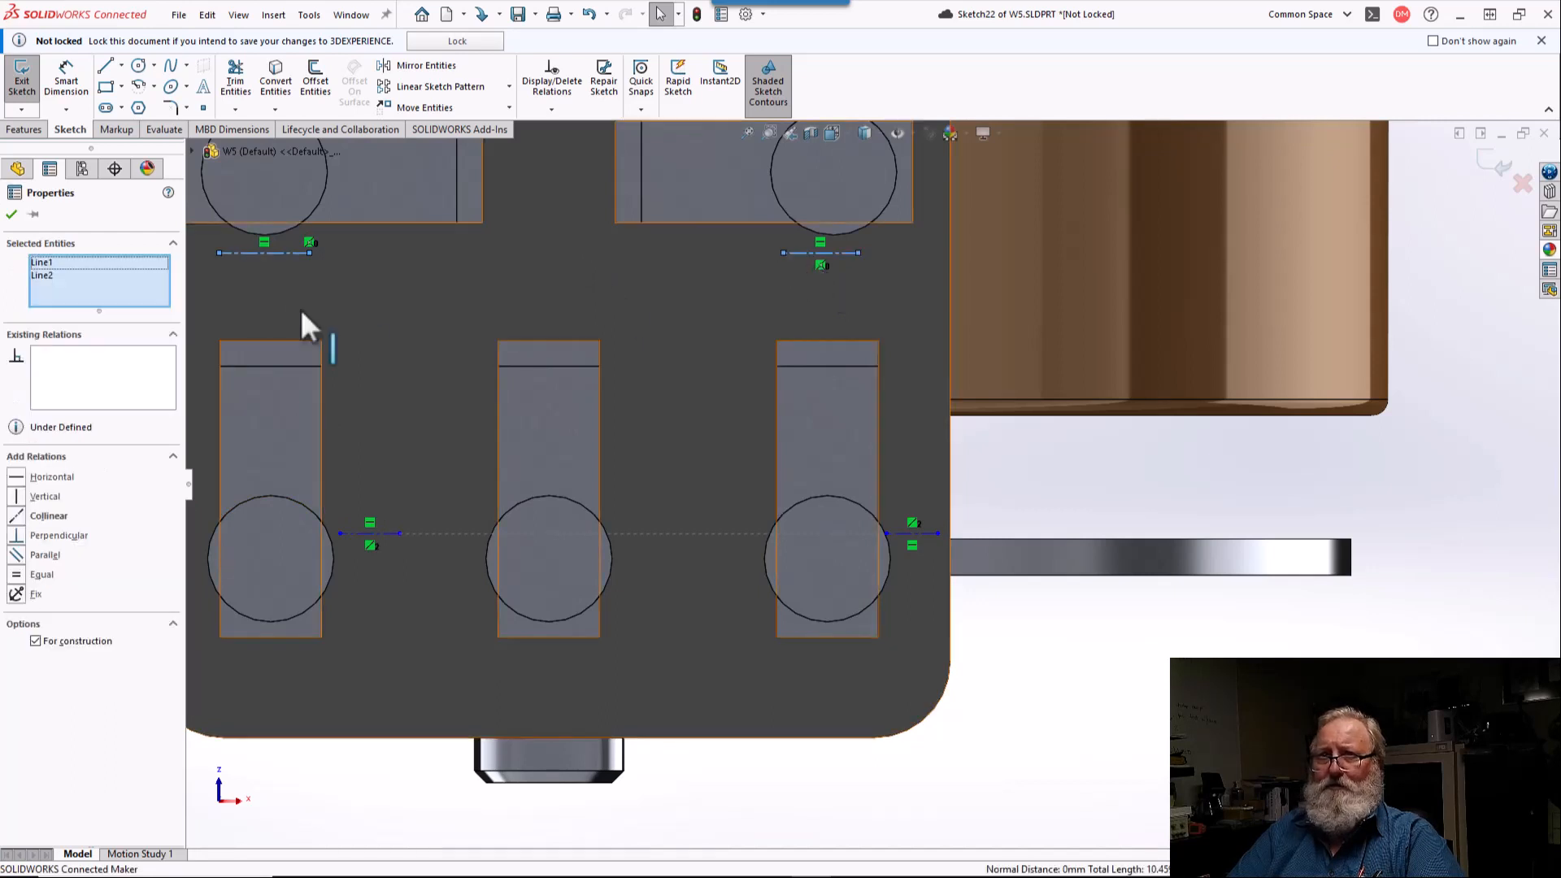
pyautogui.click(19, 521)
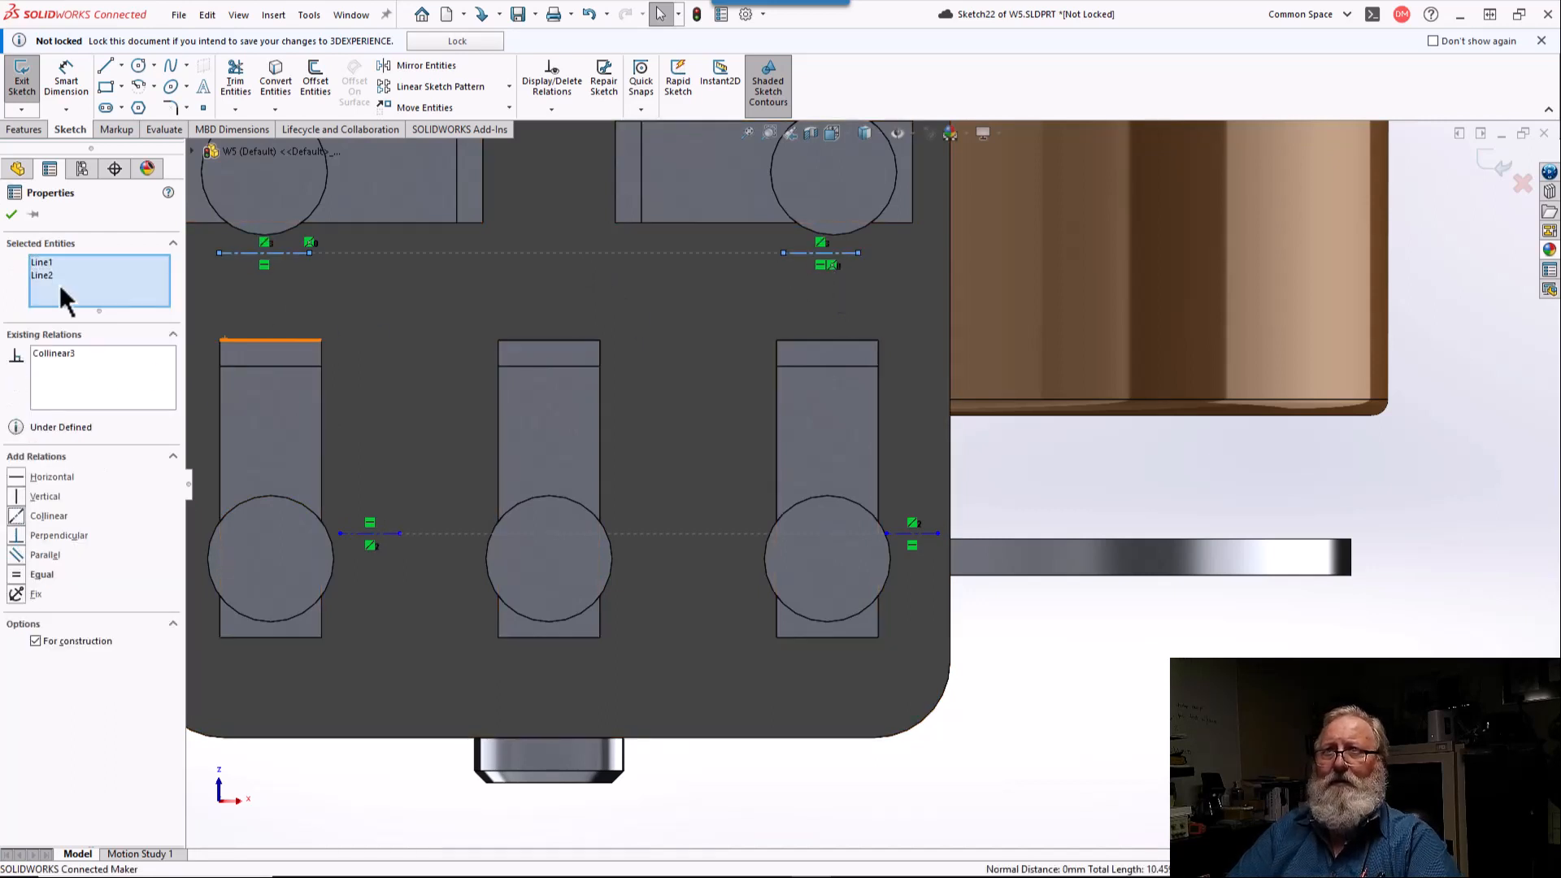
pyautogui.press('Escape')
# Step: Draw a centerline from each upper terminal circle's center down to the midpoint of the short horizontal centerline below it
pyautogui.scroll(1, 426, 261)
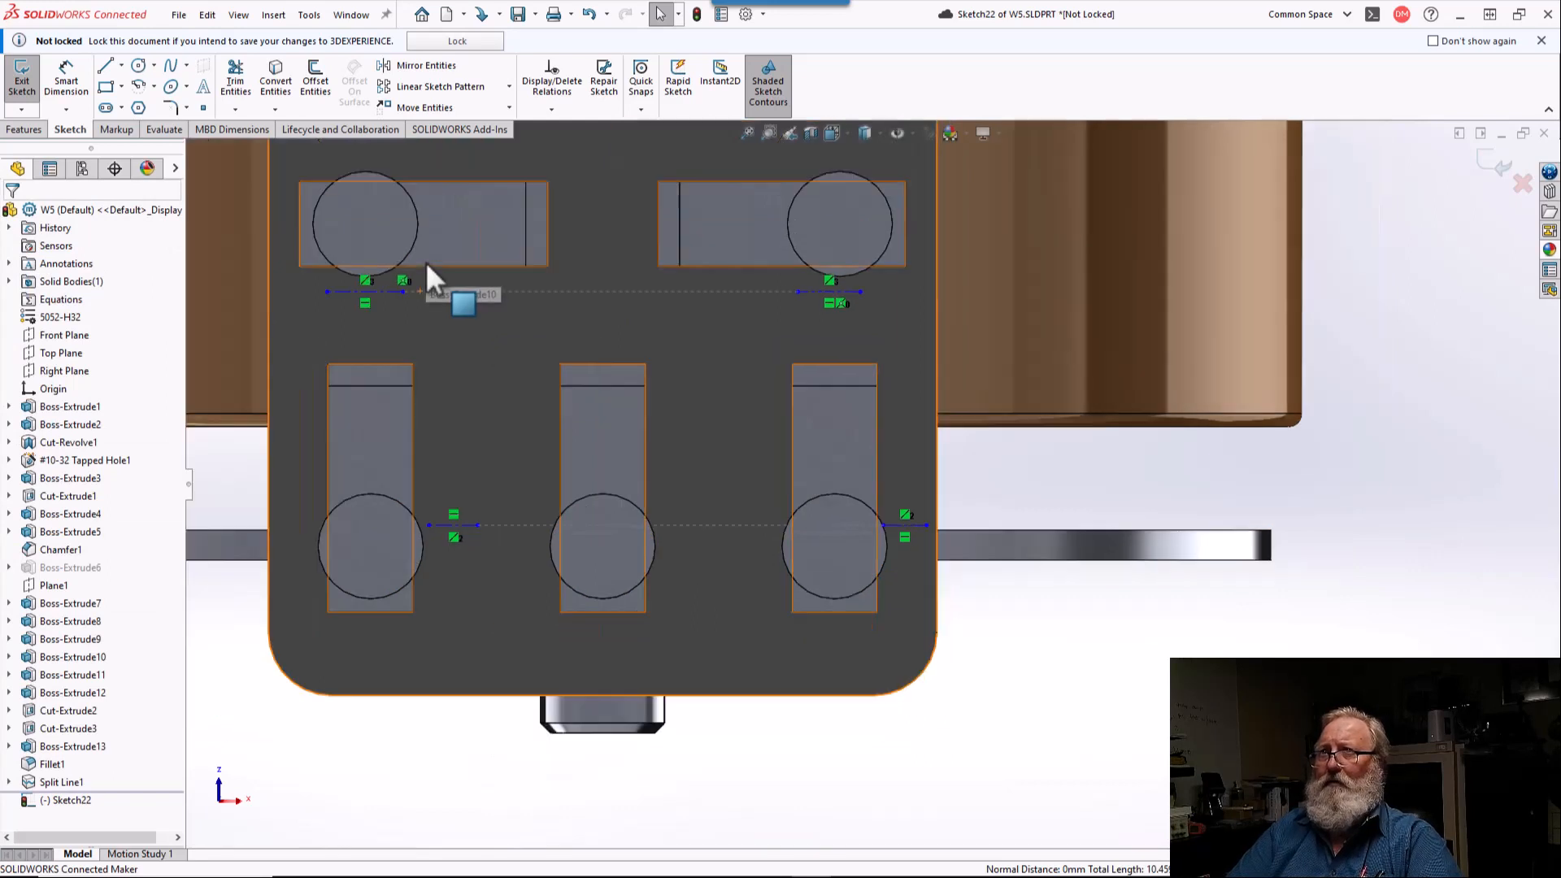
pyautogui.scroll(1, 426, 261)
pyautogui.scroll(-2, 426, 261)
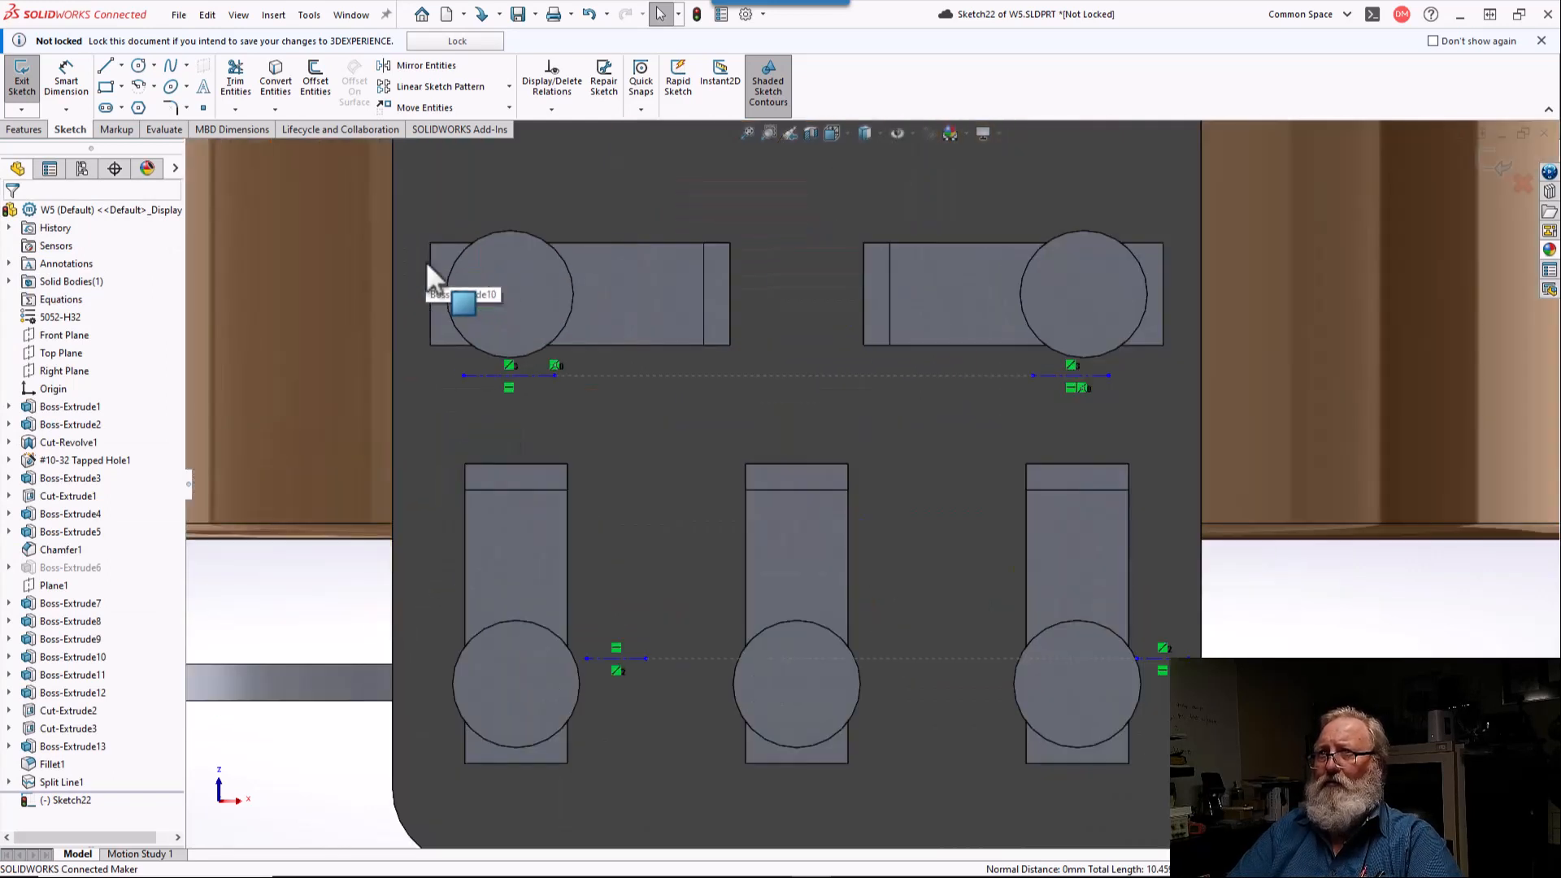
pyautogui.click(121, 66)
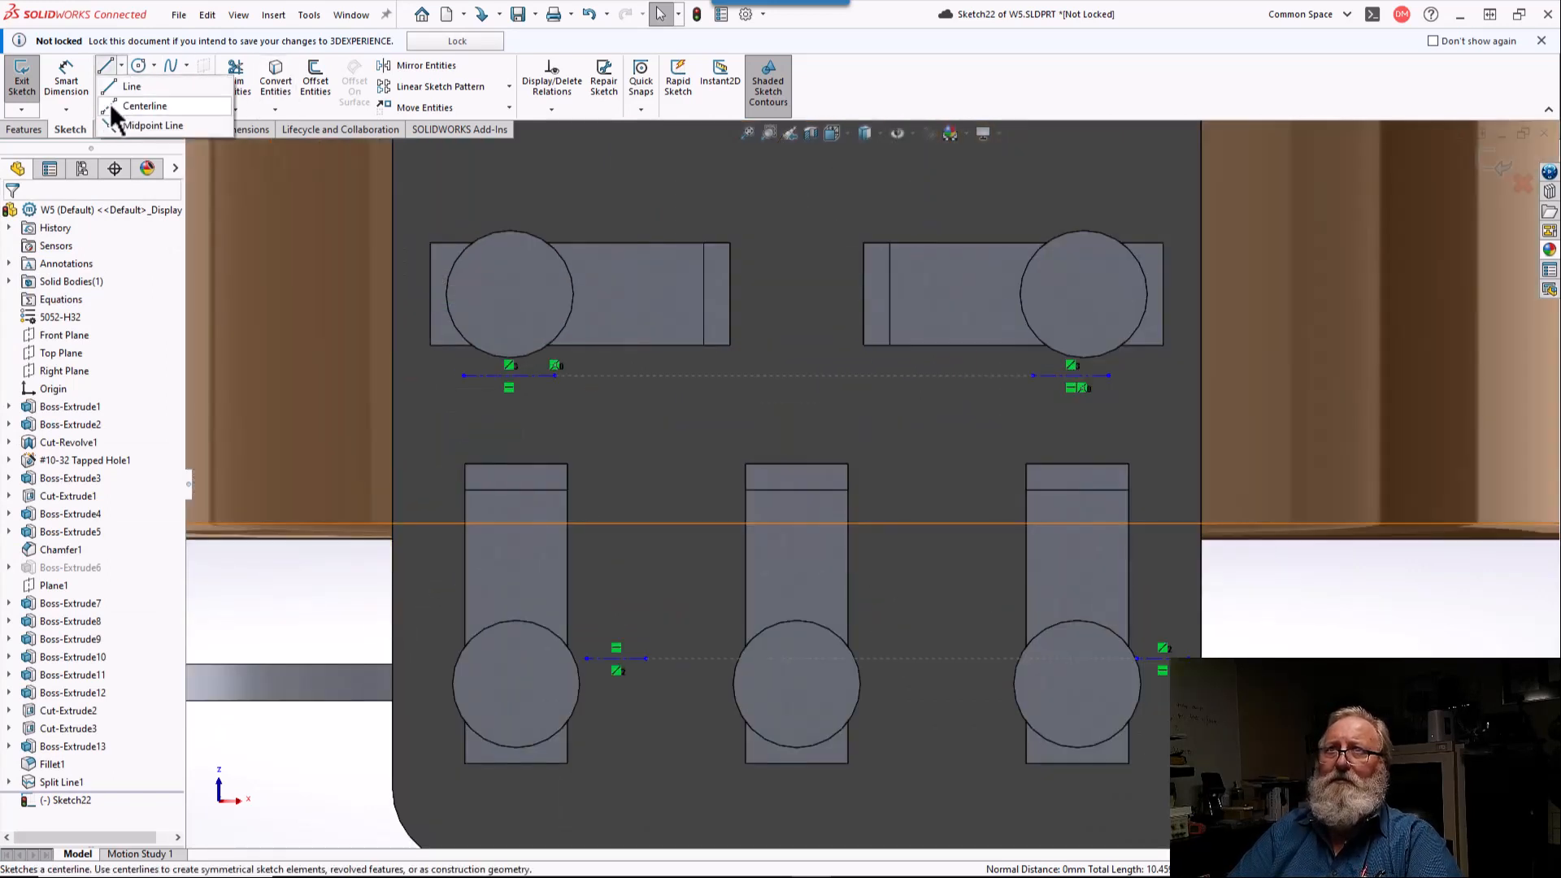
pyautogui.click(109, 104)
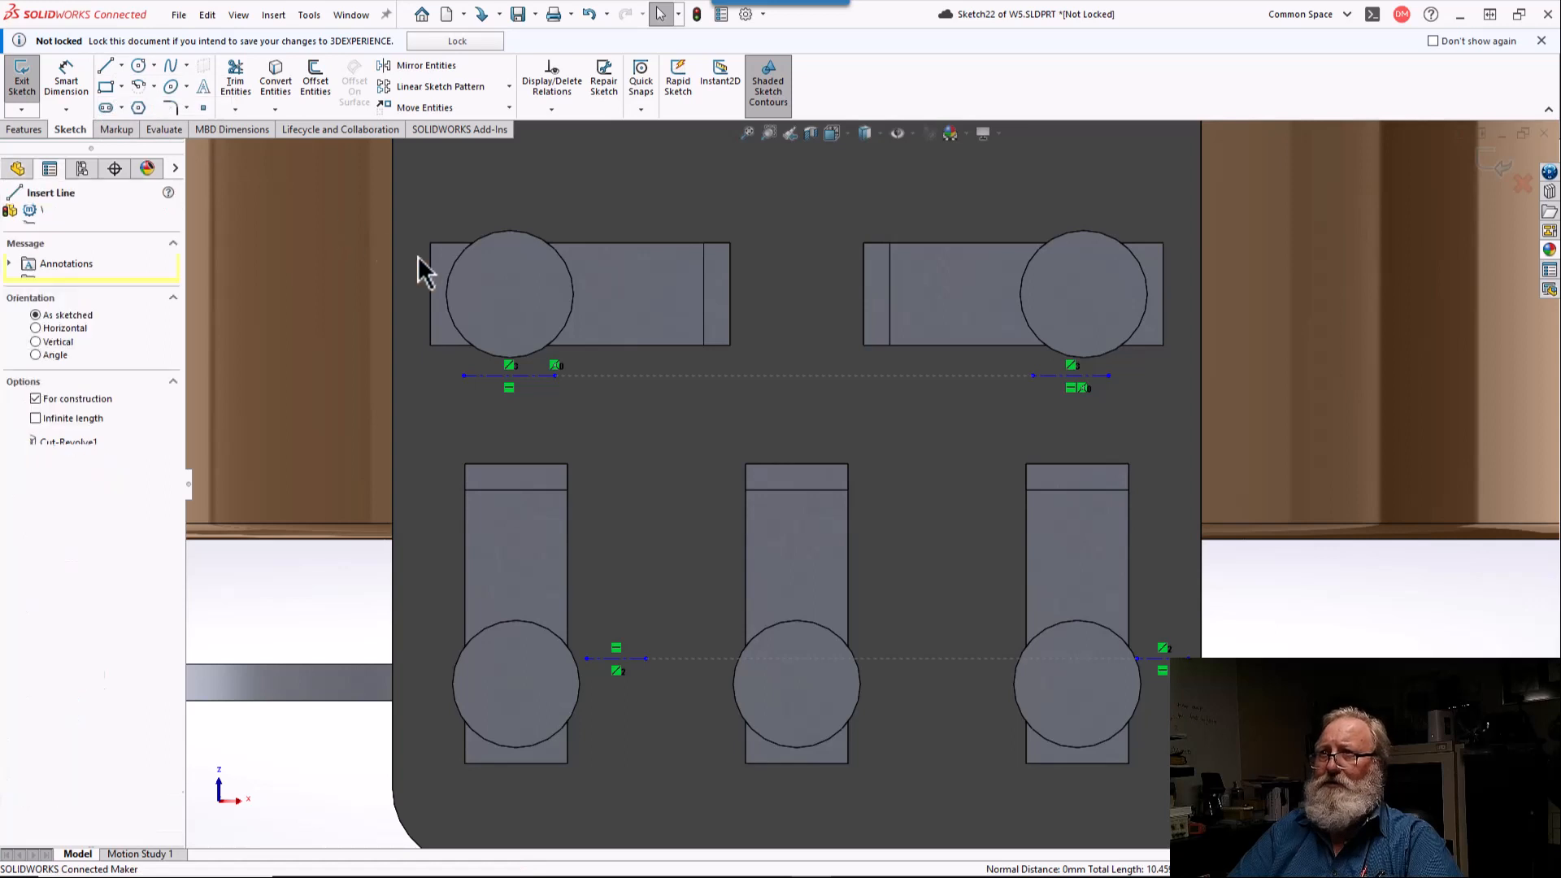
pyautogui.click(509, 294)
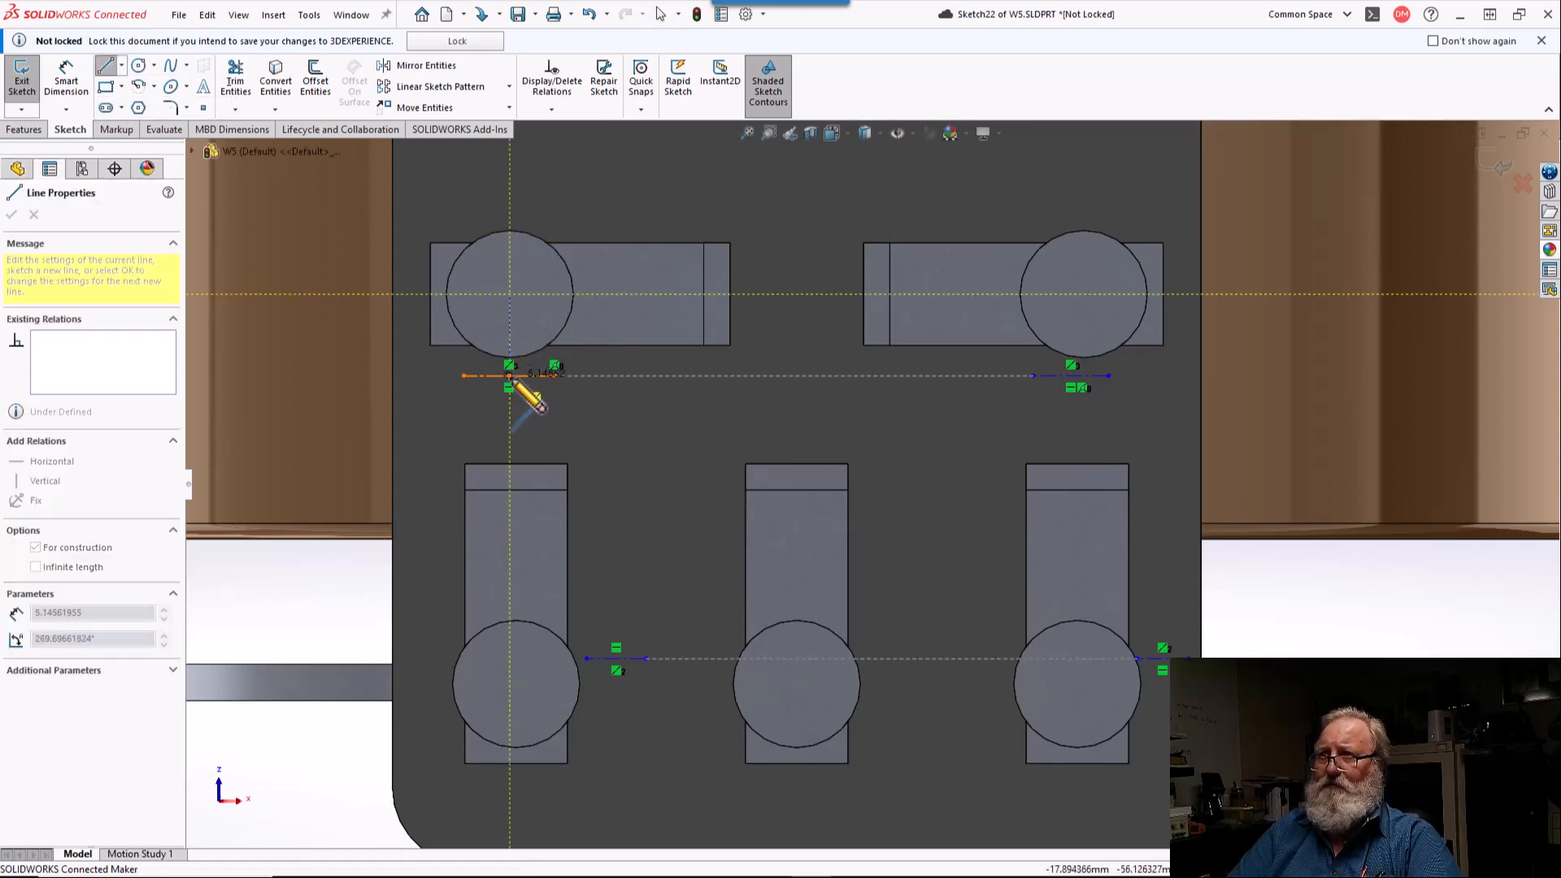
pyautogui.click(510, 376)
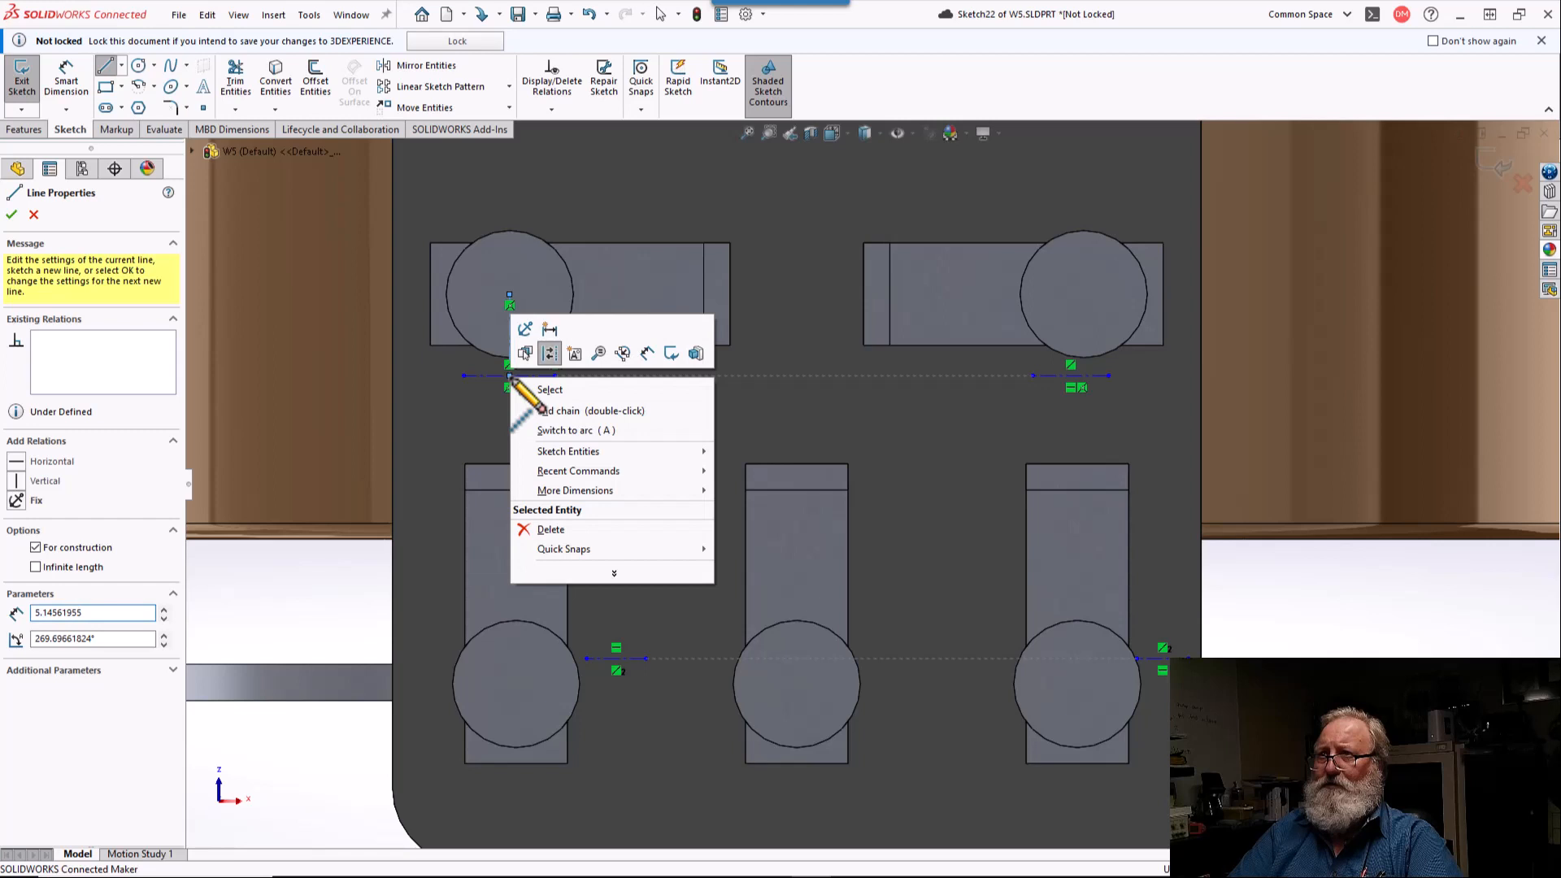
pyautogui.click(557, 410)
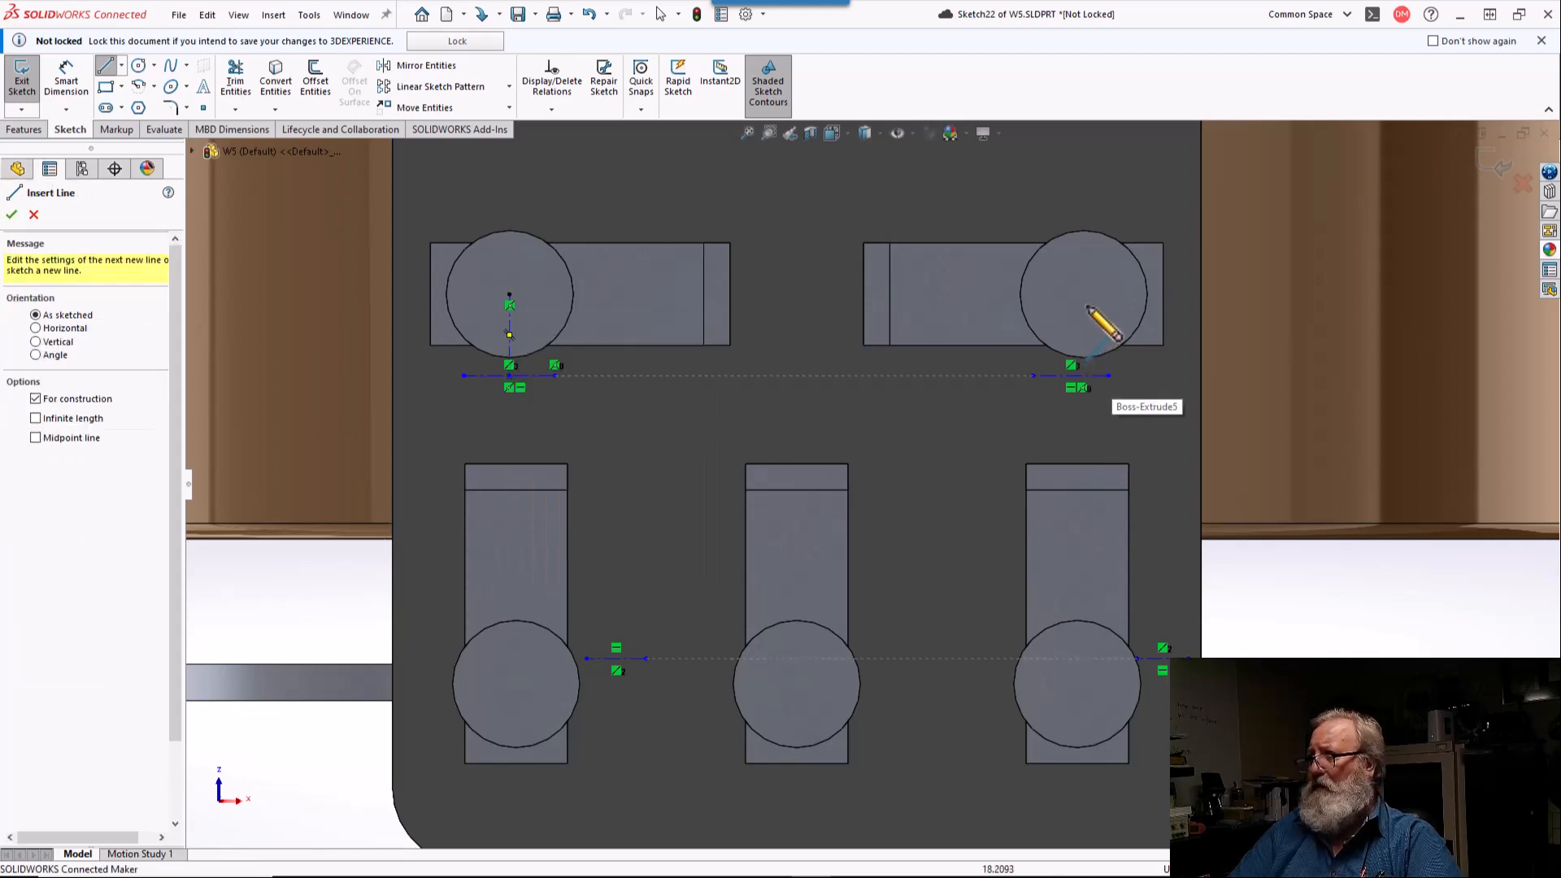
pyautogui.click(1083, 294)
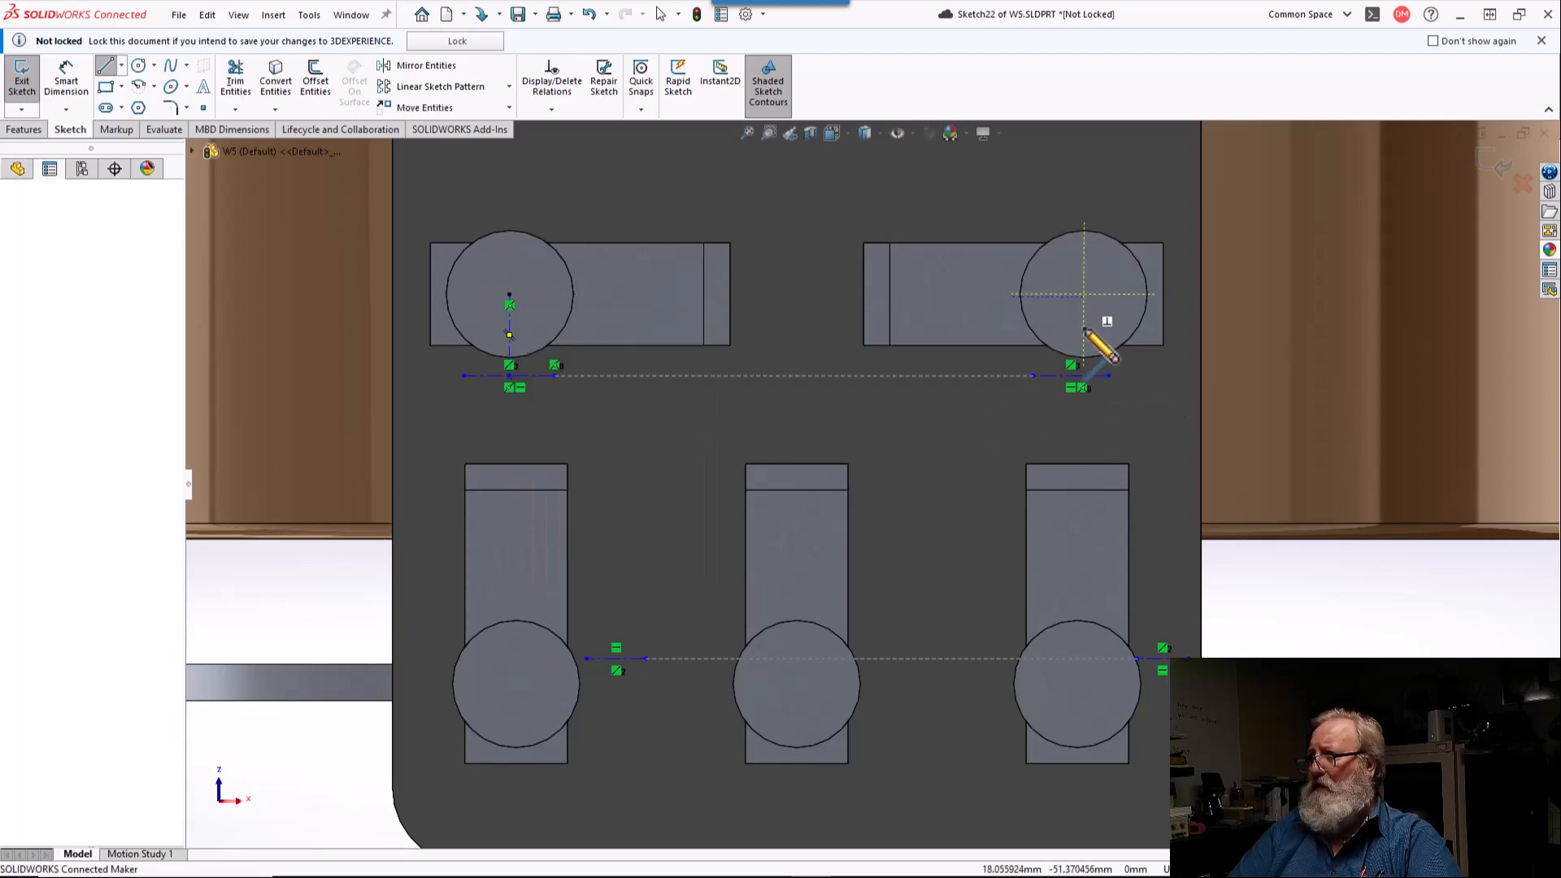
pyautogui.click(1071, 375)
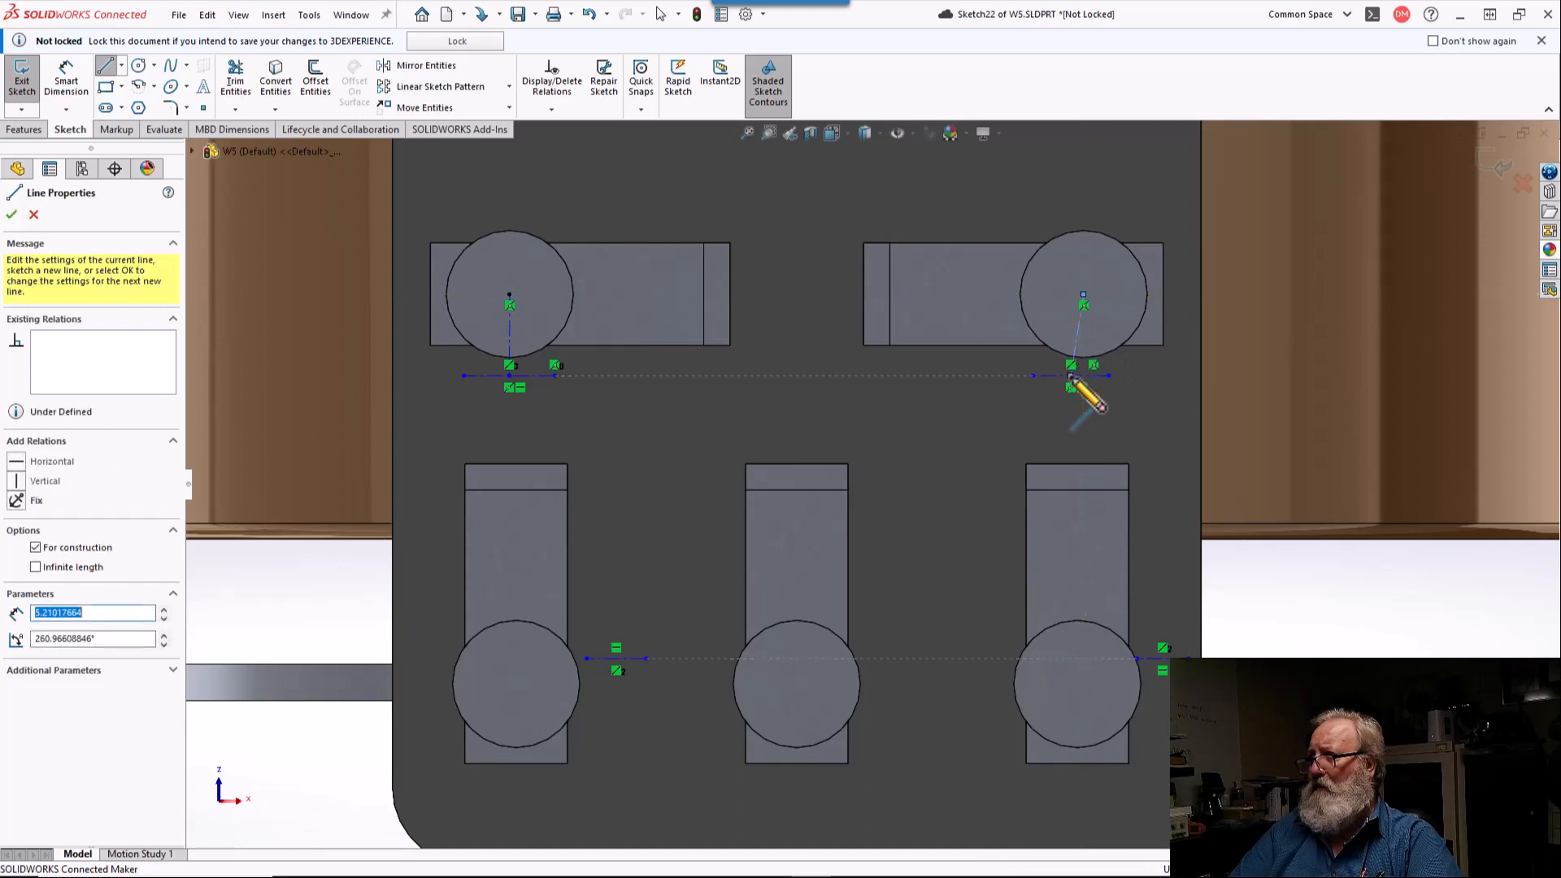
# Step: Draw a horizontal centerline from the lower-left terminal circle's center and a vertical one up to the near end of the short centerline beside it
pyautogui.rightClick(1072, 376)
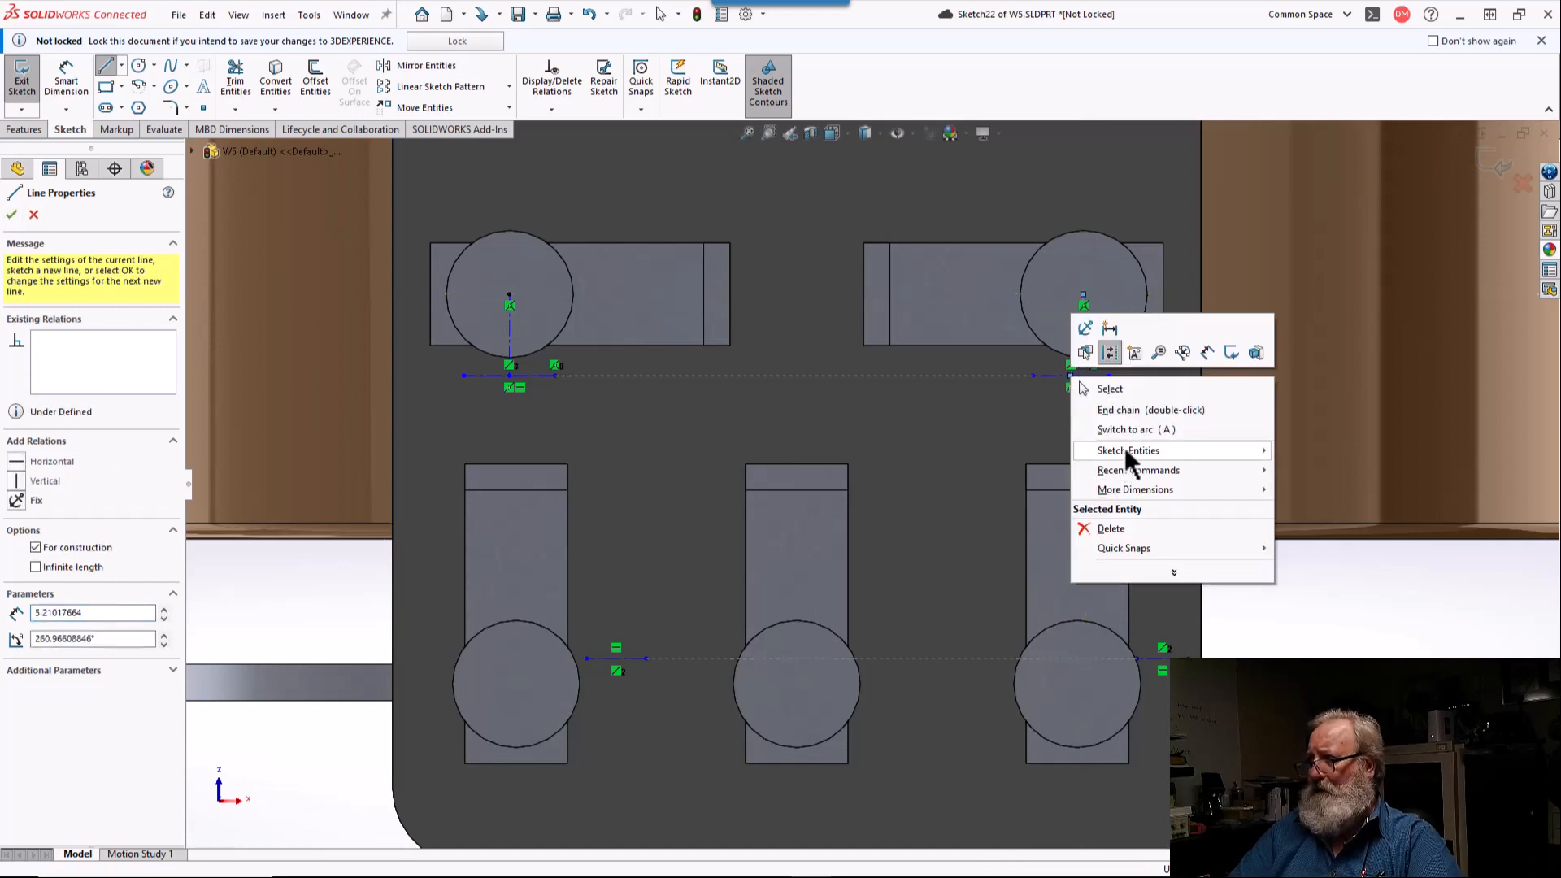
pyautogui.click(1124, 411)
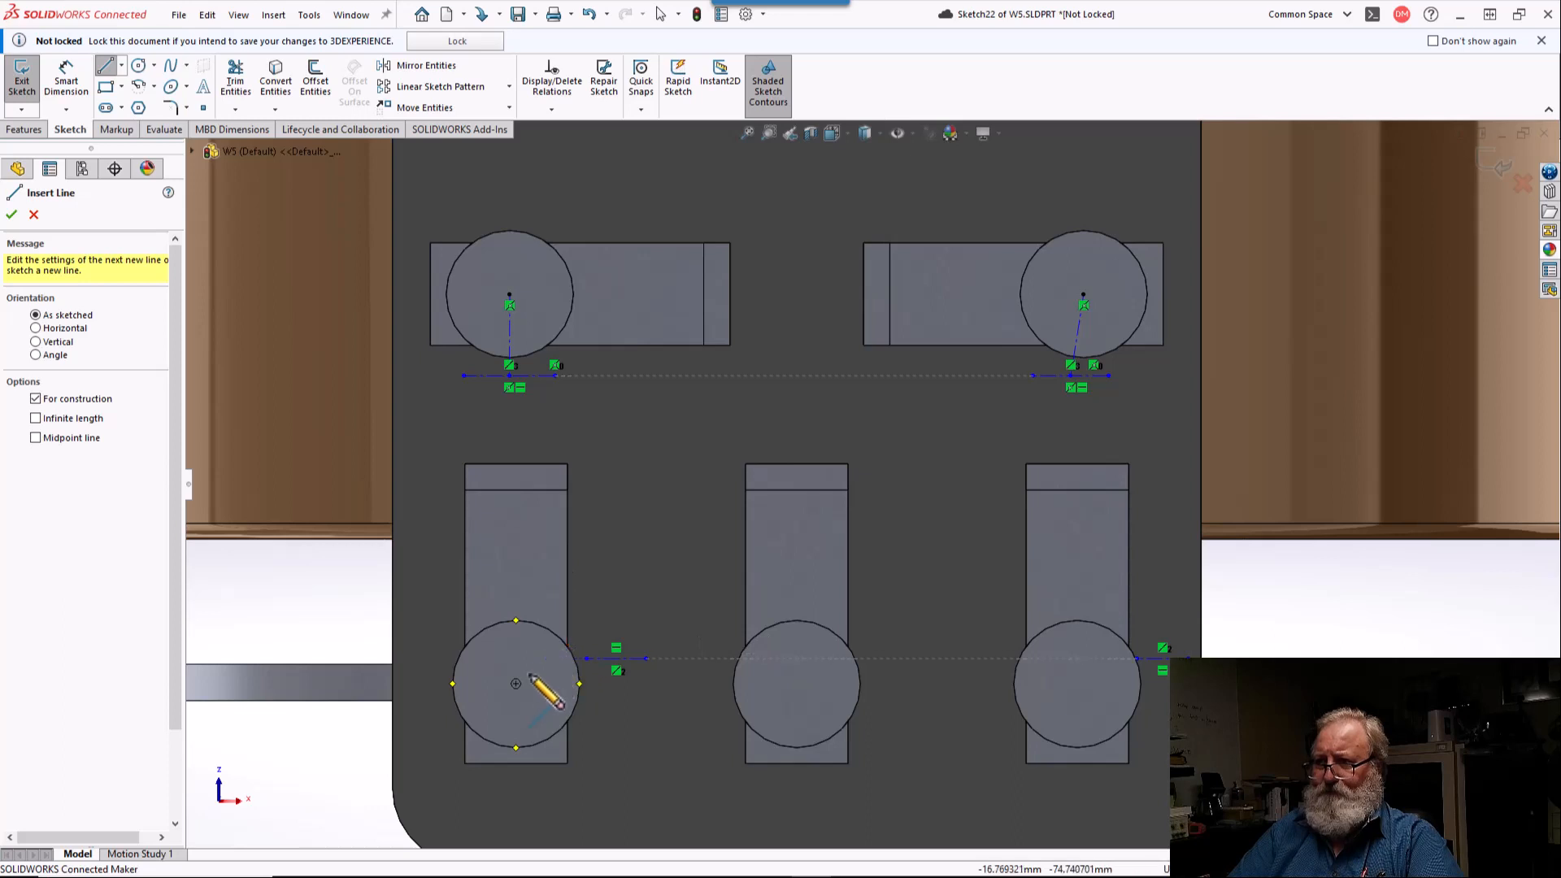
pyautogui.click(516, 684)
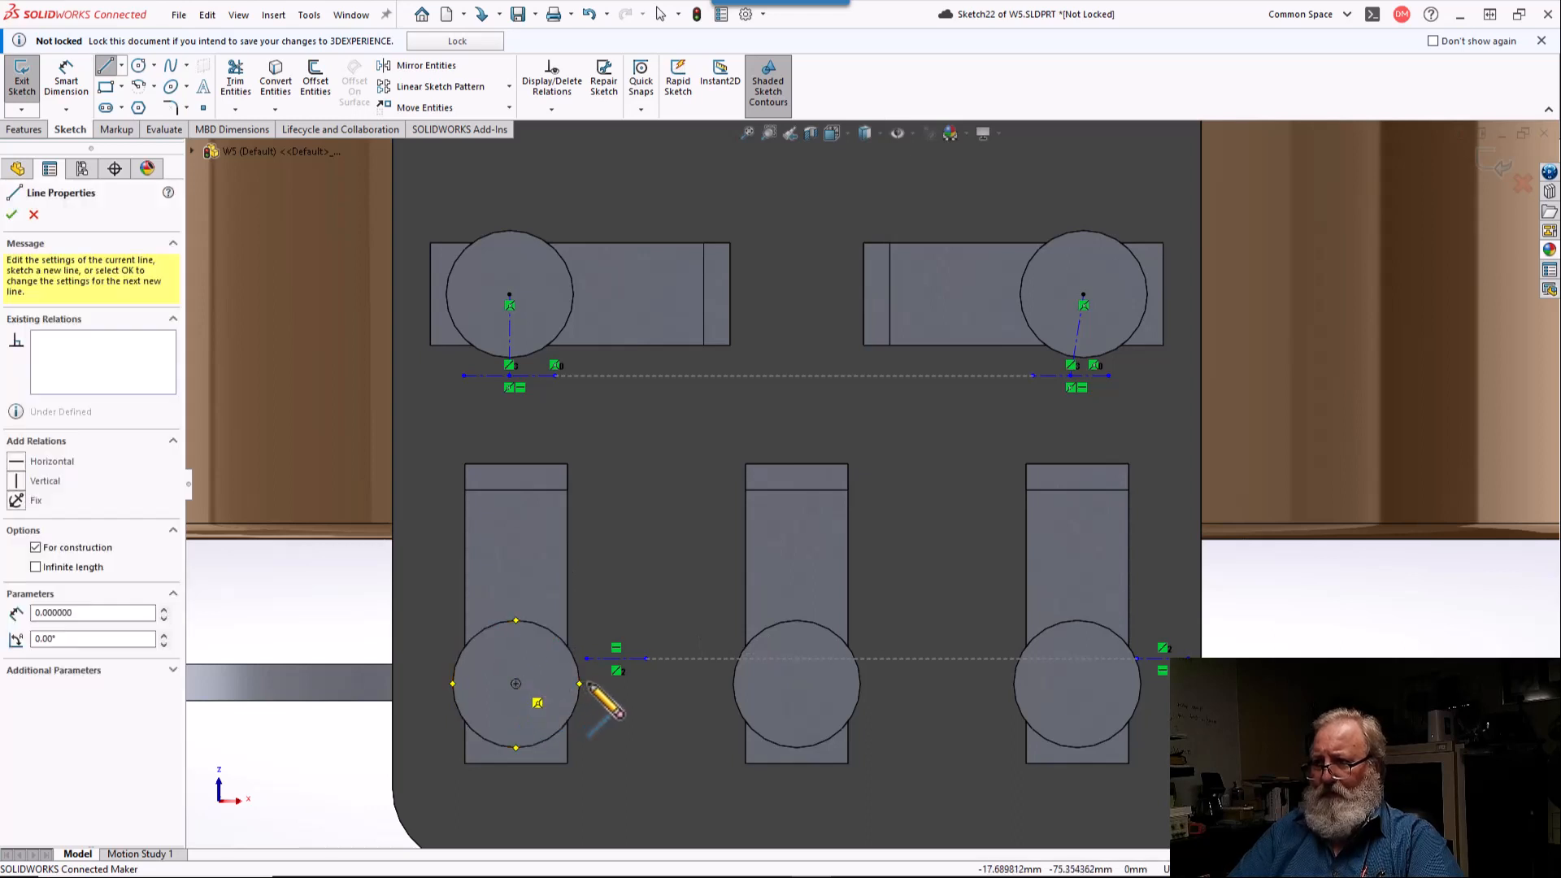
pyautogui.click(585, 684)
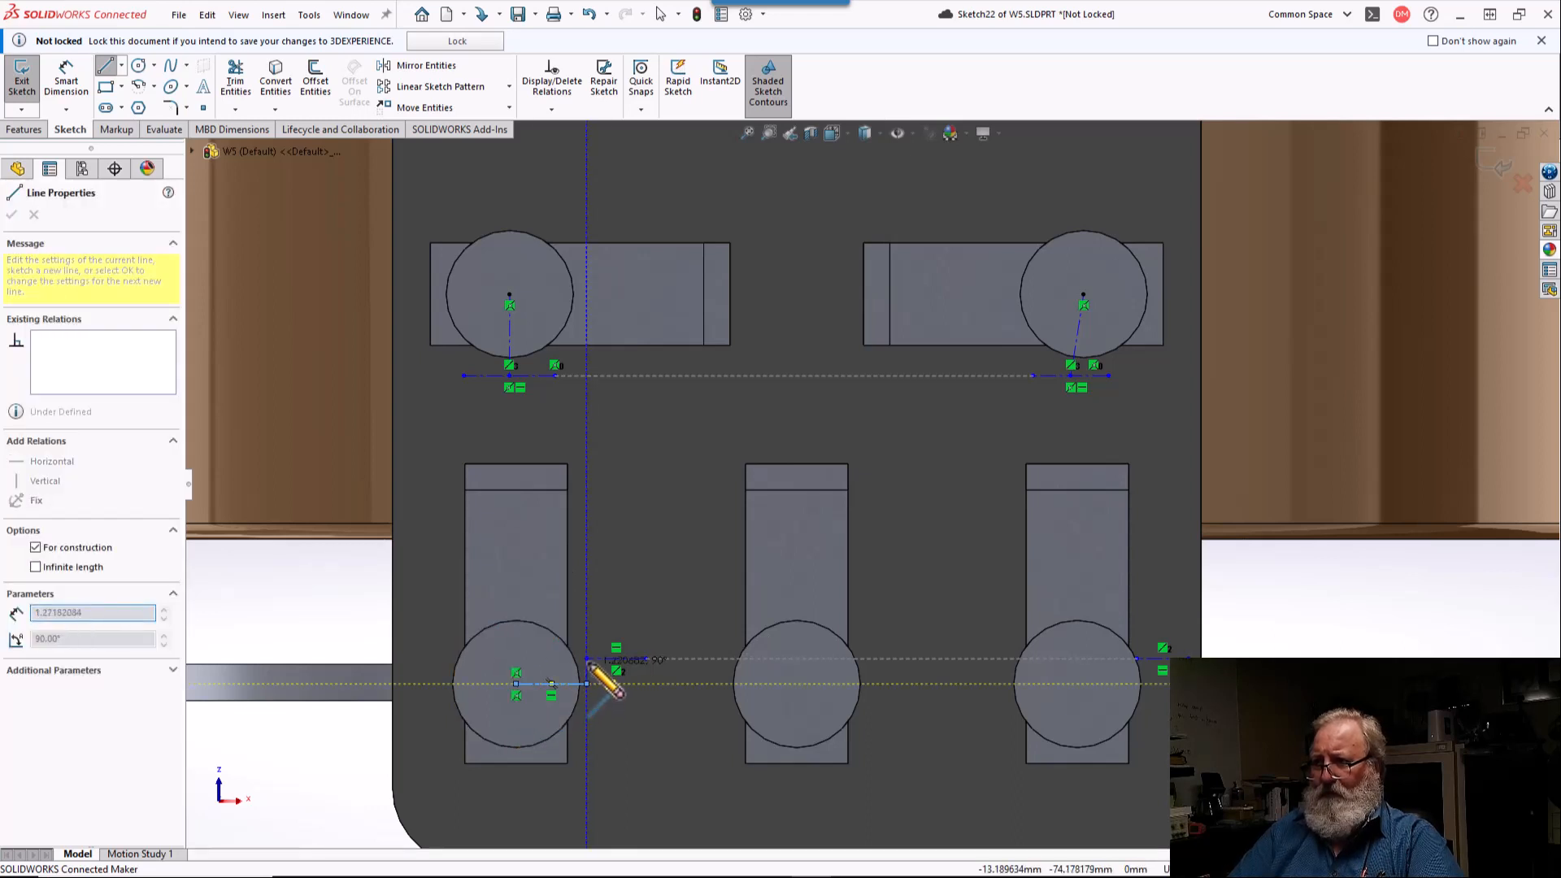
pyautogui.click(587, 659)
pyautogui.press('Escape')
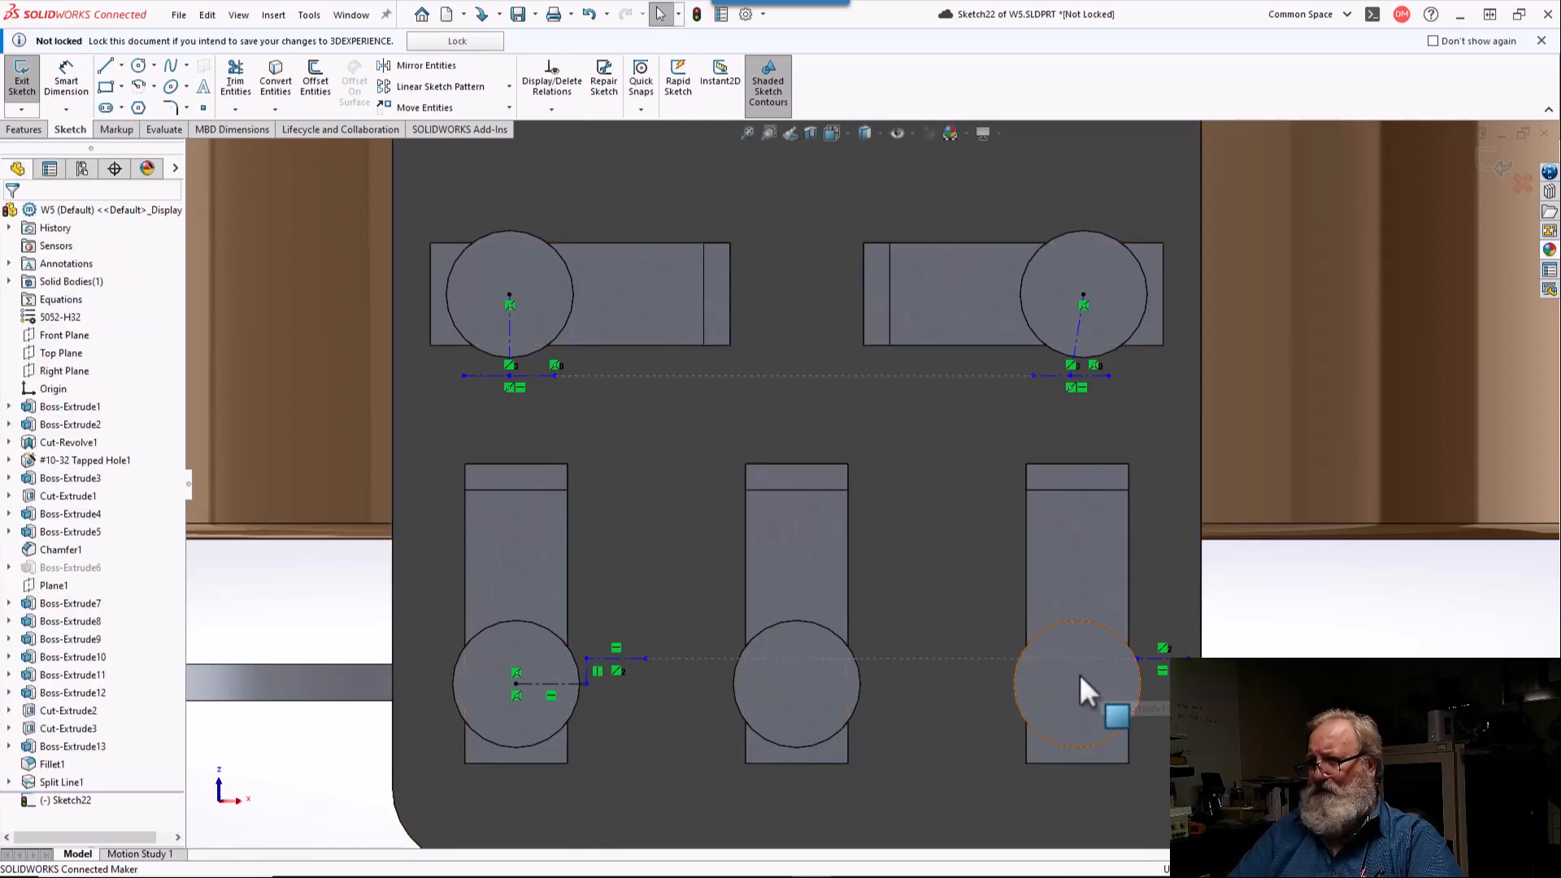
# Step: Attach the lower-right centerline's outer endpoint to the plate's right edge, and select the short centerline beside the lower-left terminal circle
pyautogui.scroll(-2, 1080, 675)
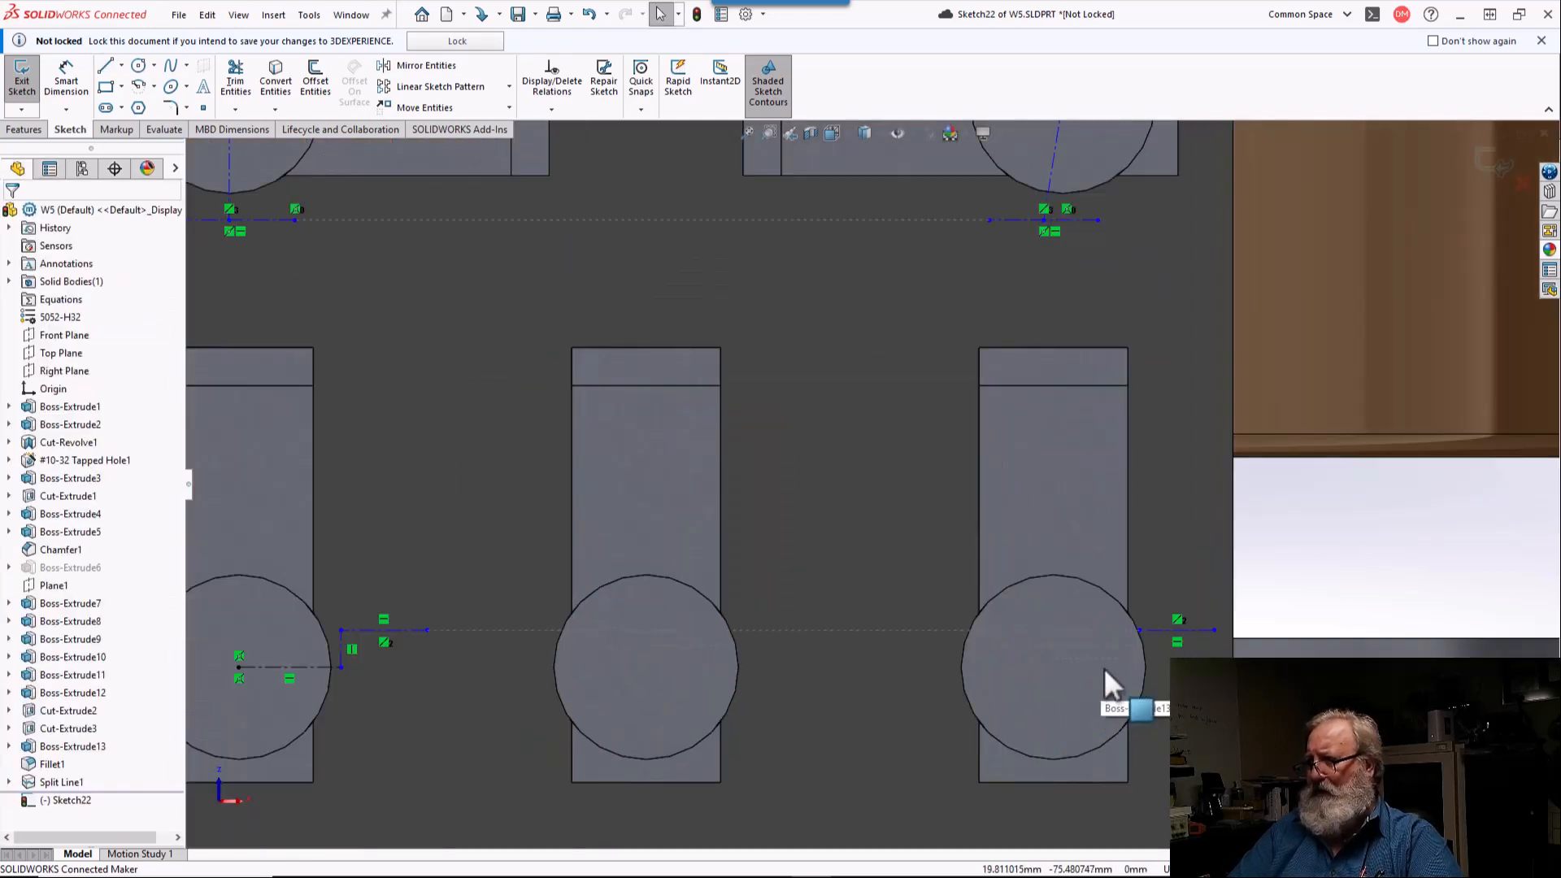
pyautogui.click(1213, 630)
pyautogui.moveTo(1230, 639); pyautogui.dragTo(1234, 635)
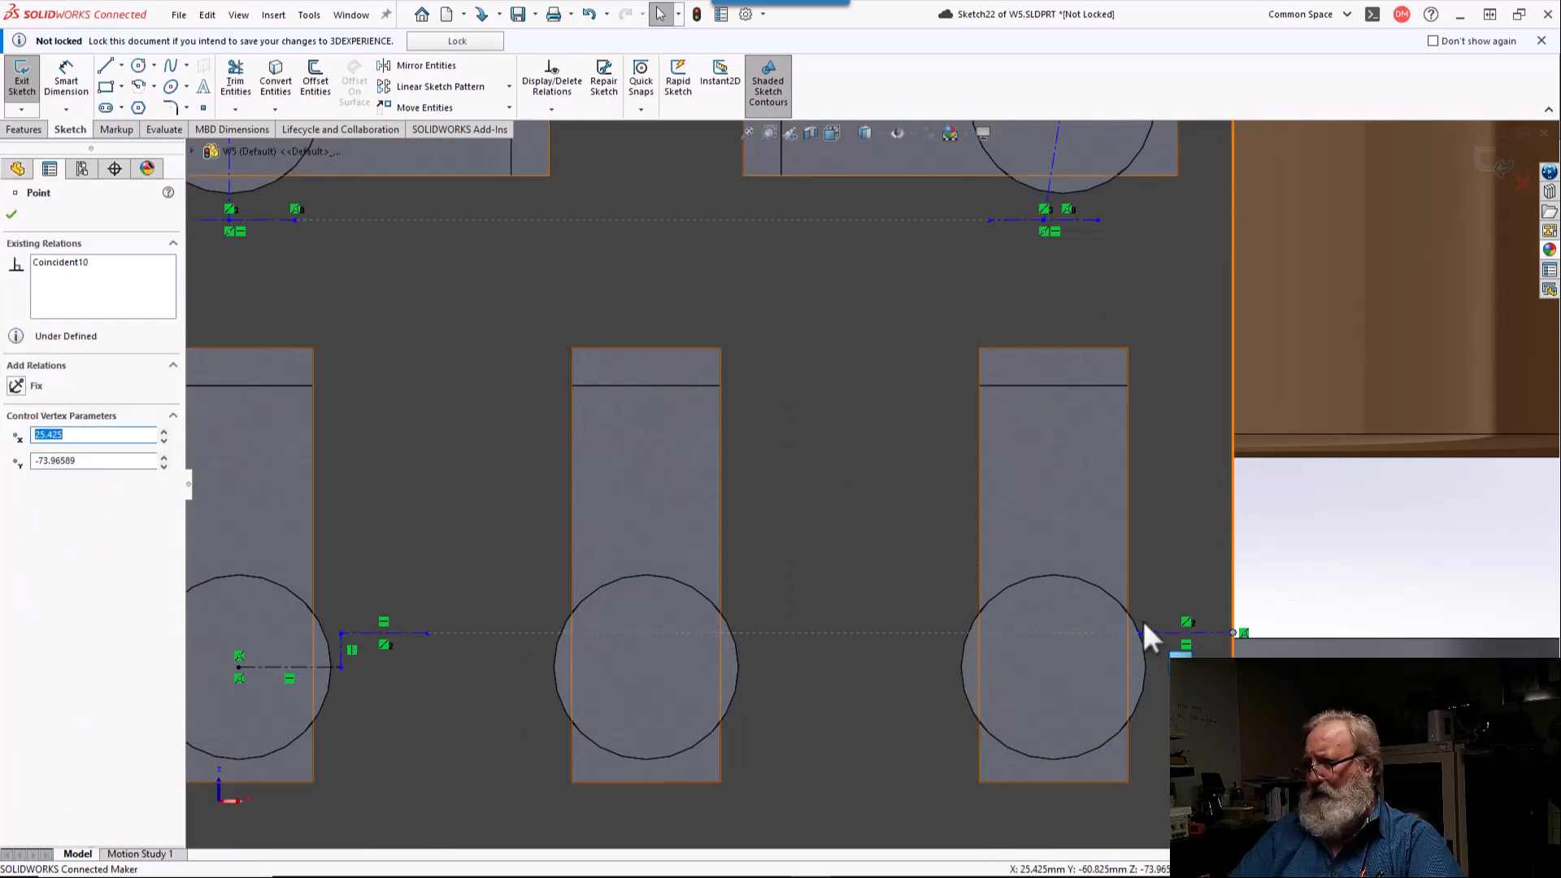
pyautogui.click(1140, 633)
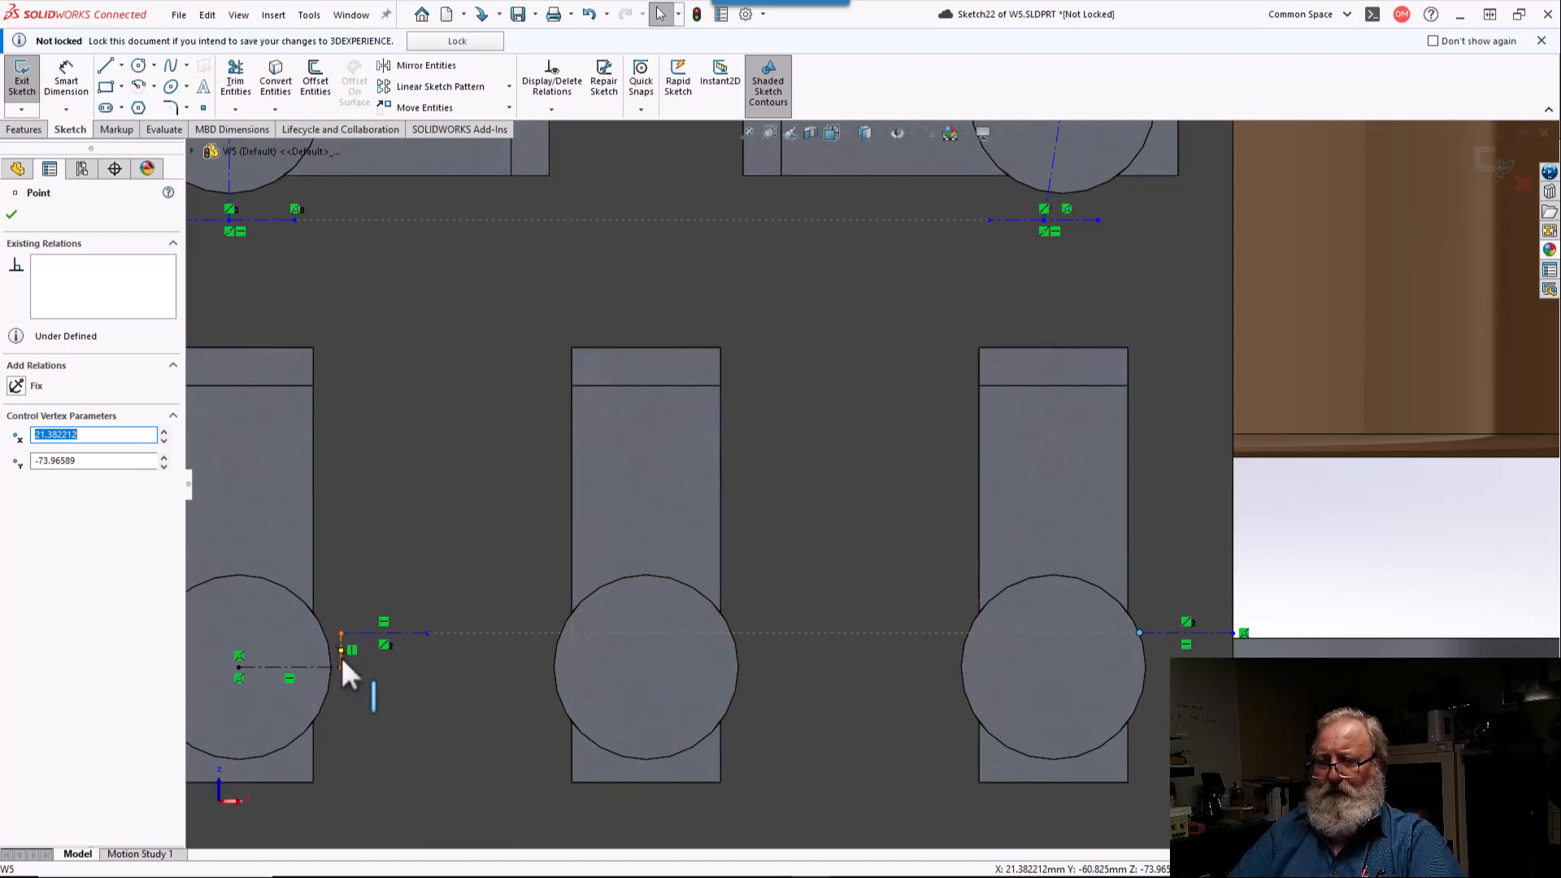
pyautogui.click(399, 633)
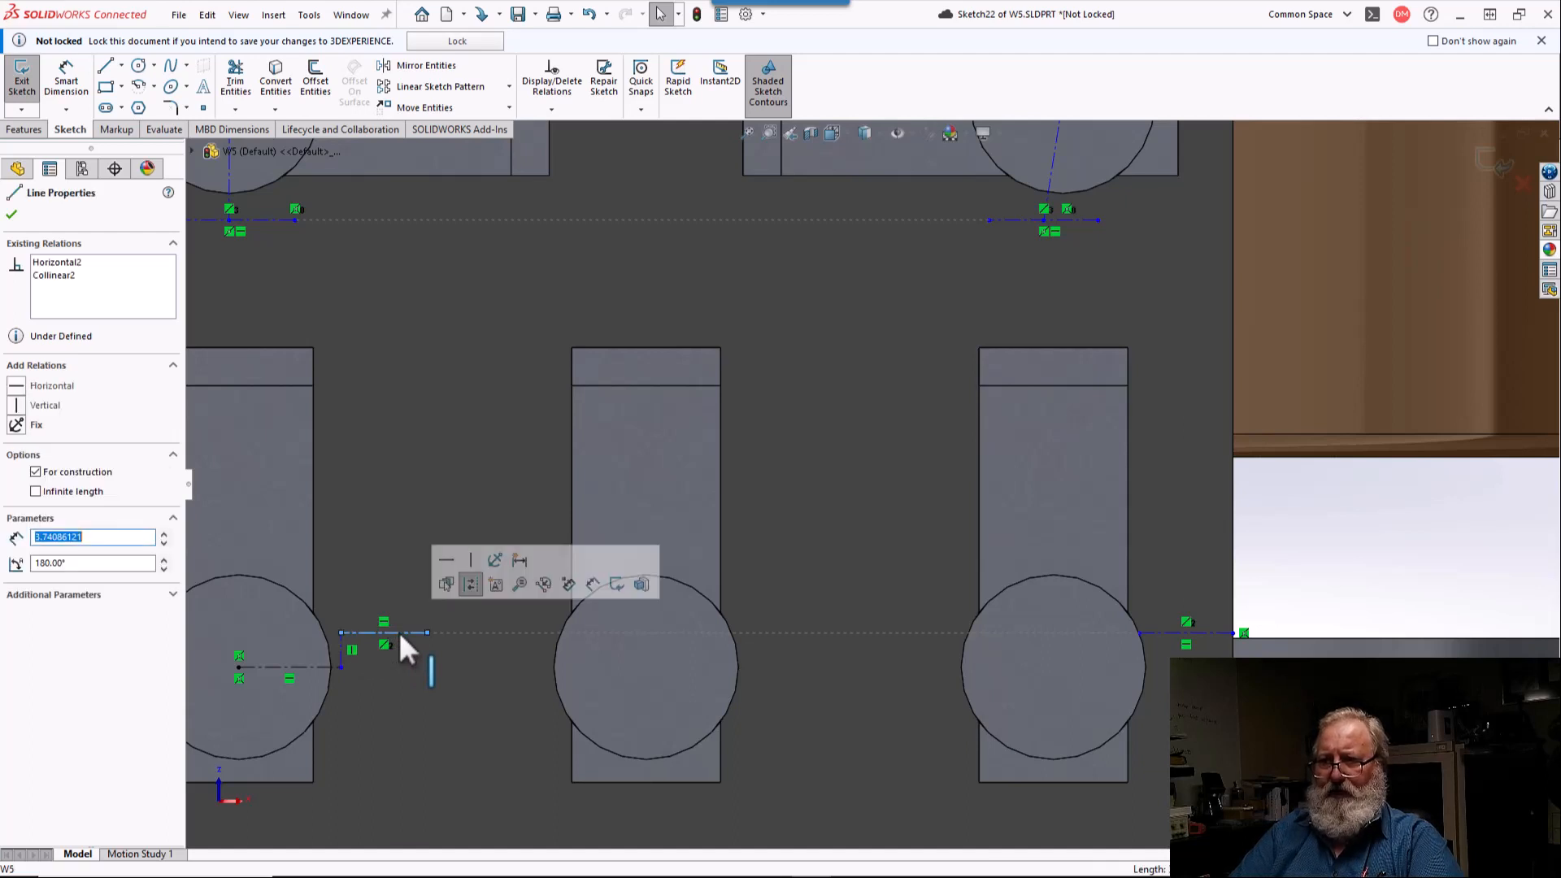
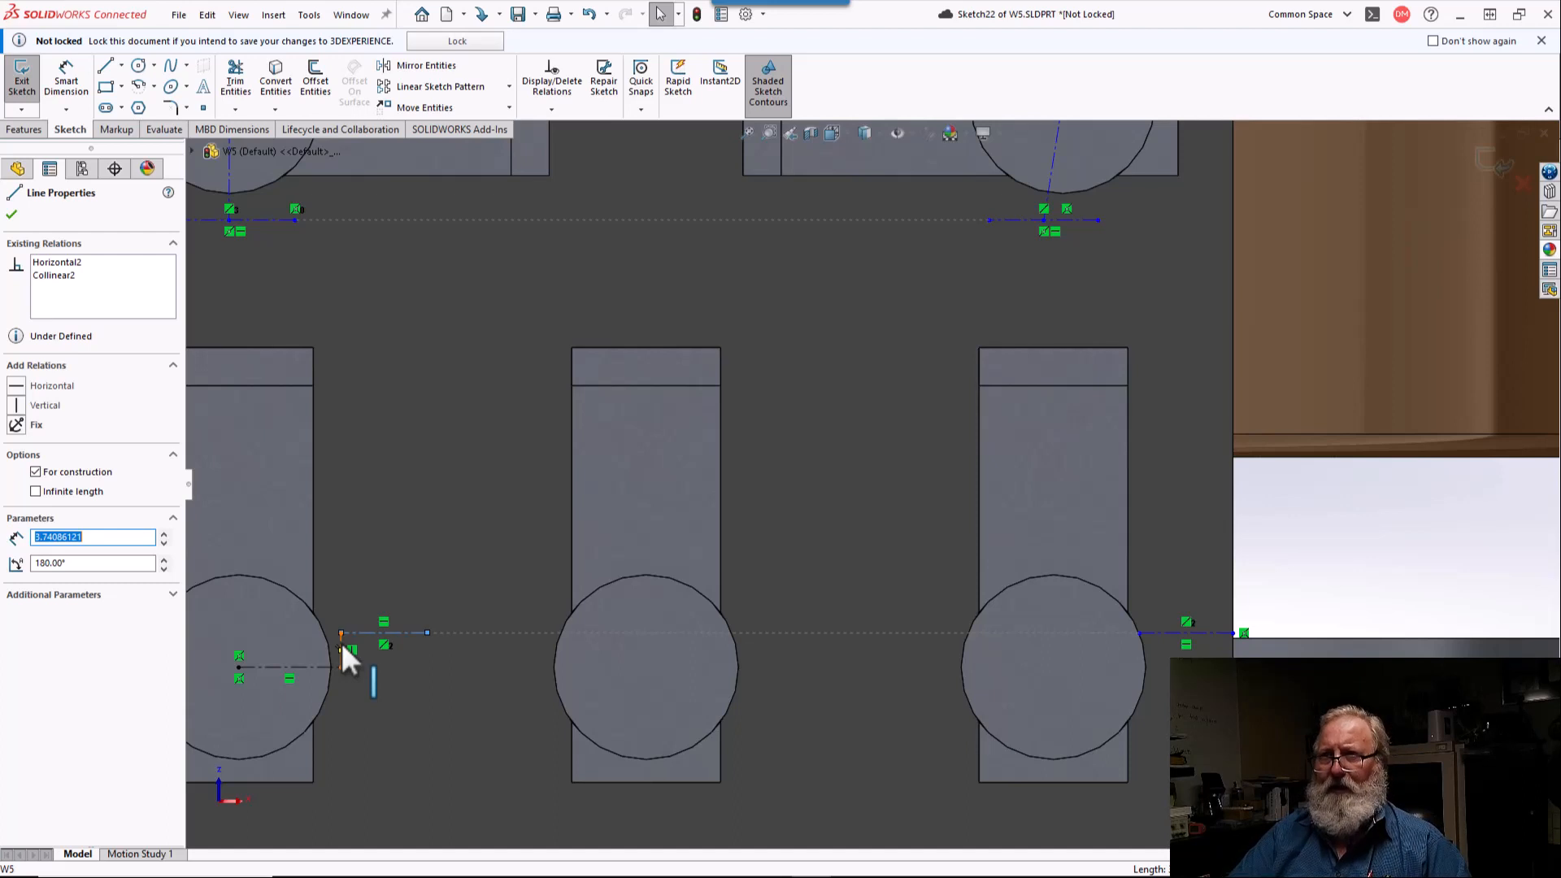
# Step: Make the centerlines running down from the two upper terminal circles' centers vertical
pyautogui.press('z')
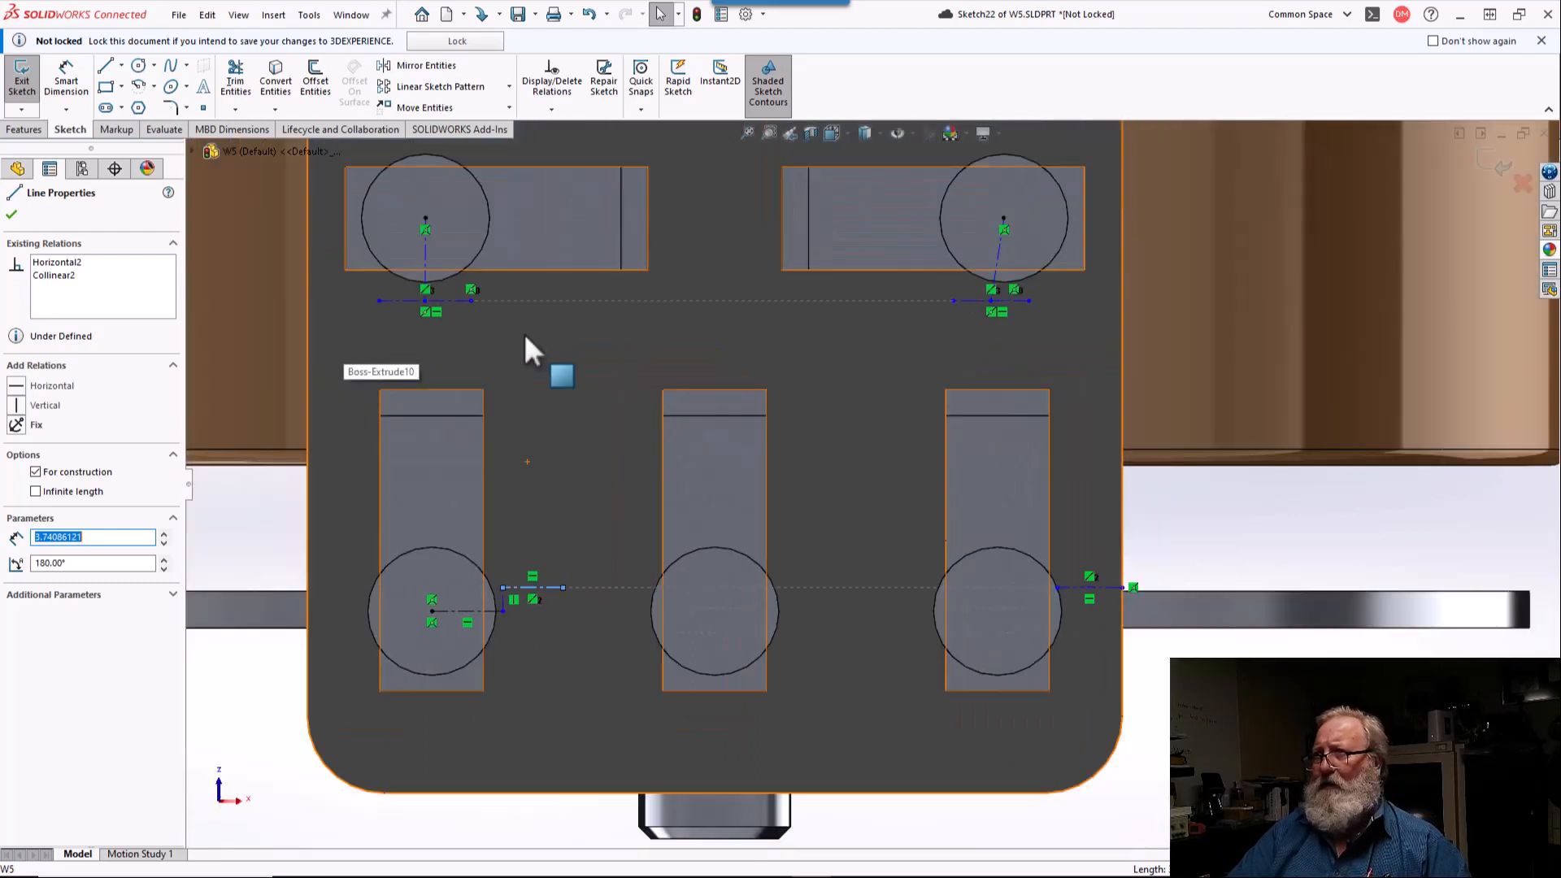
pyautogui.press('Escape')
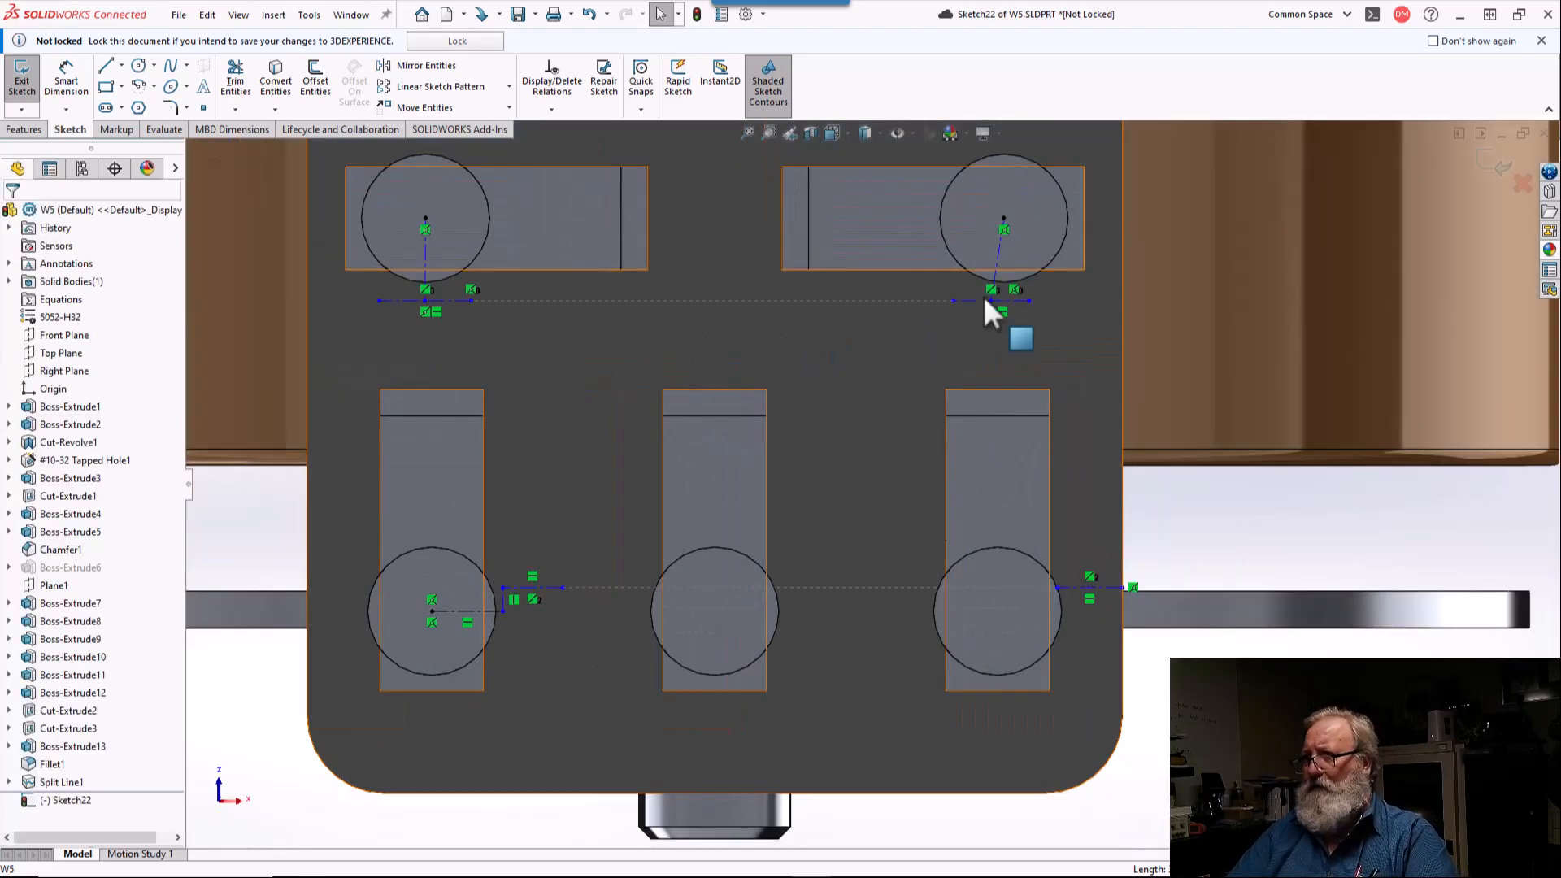
pyautogui.click(997, 255)
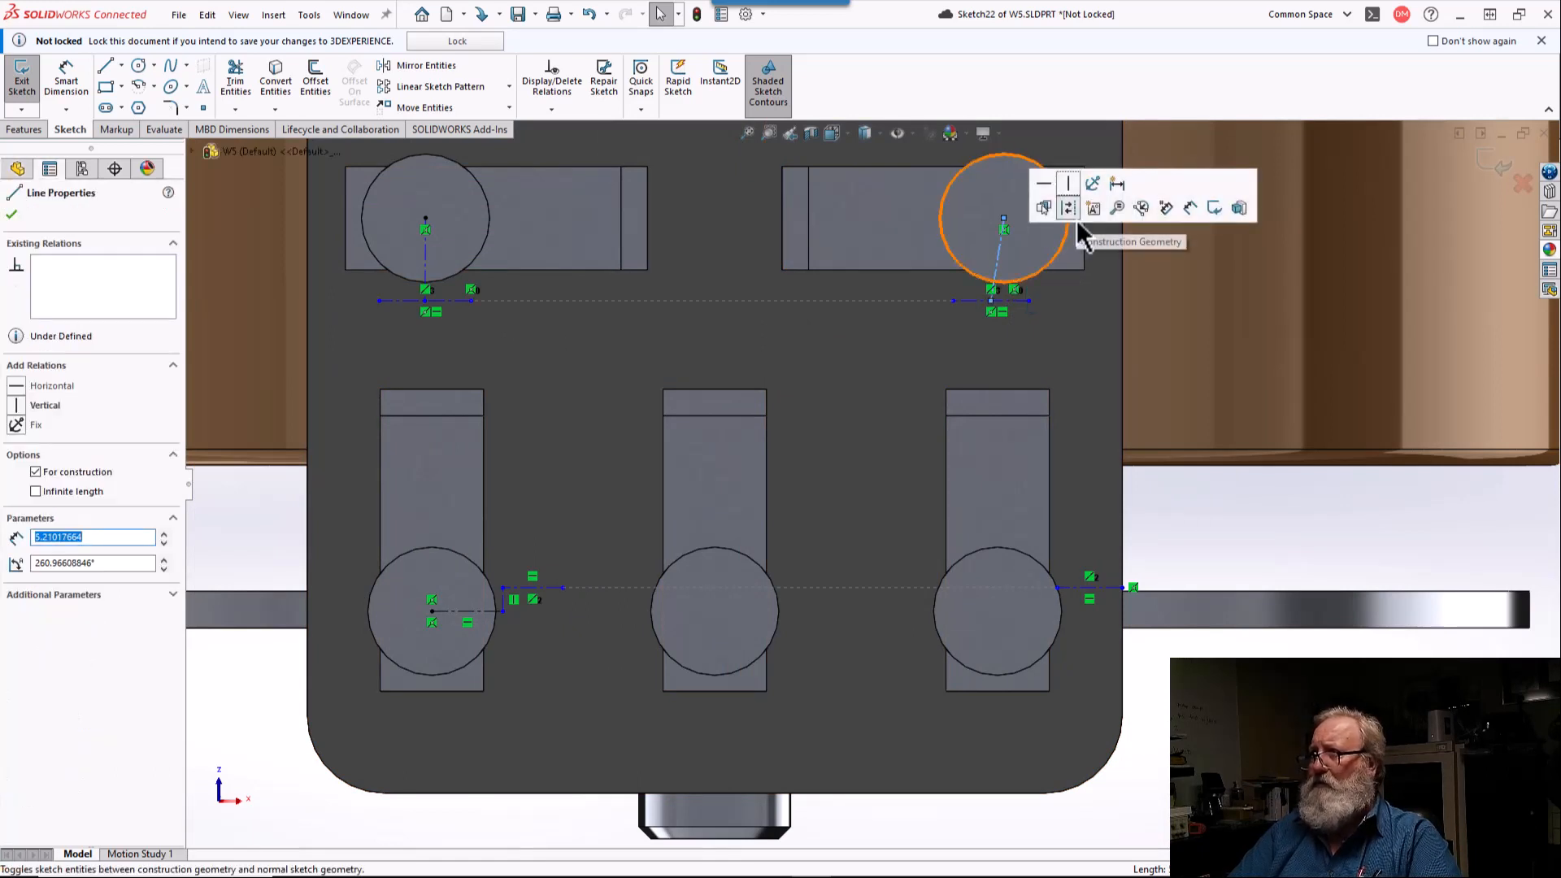
pyautogui.click(1070, 195)
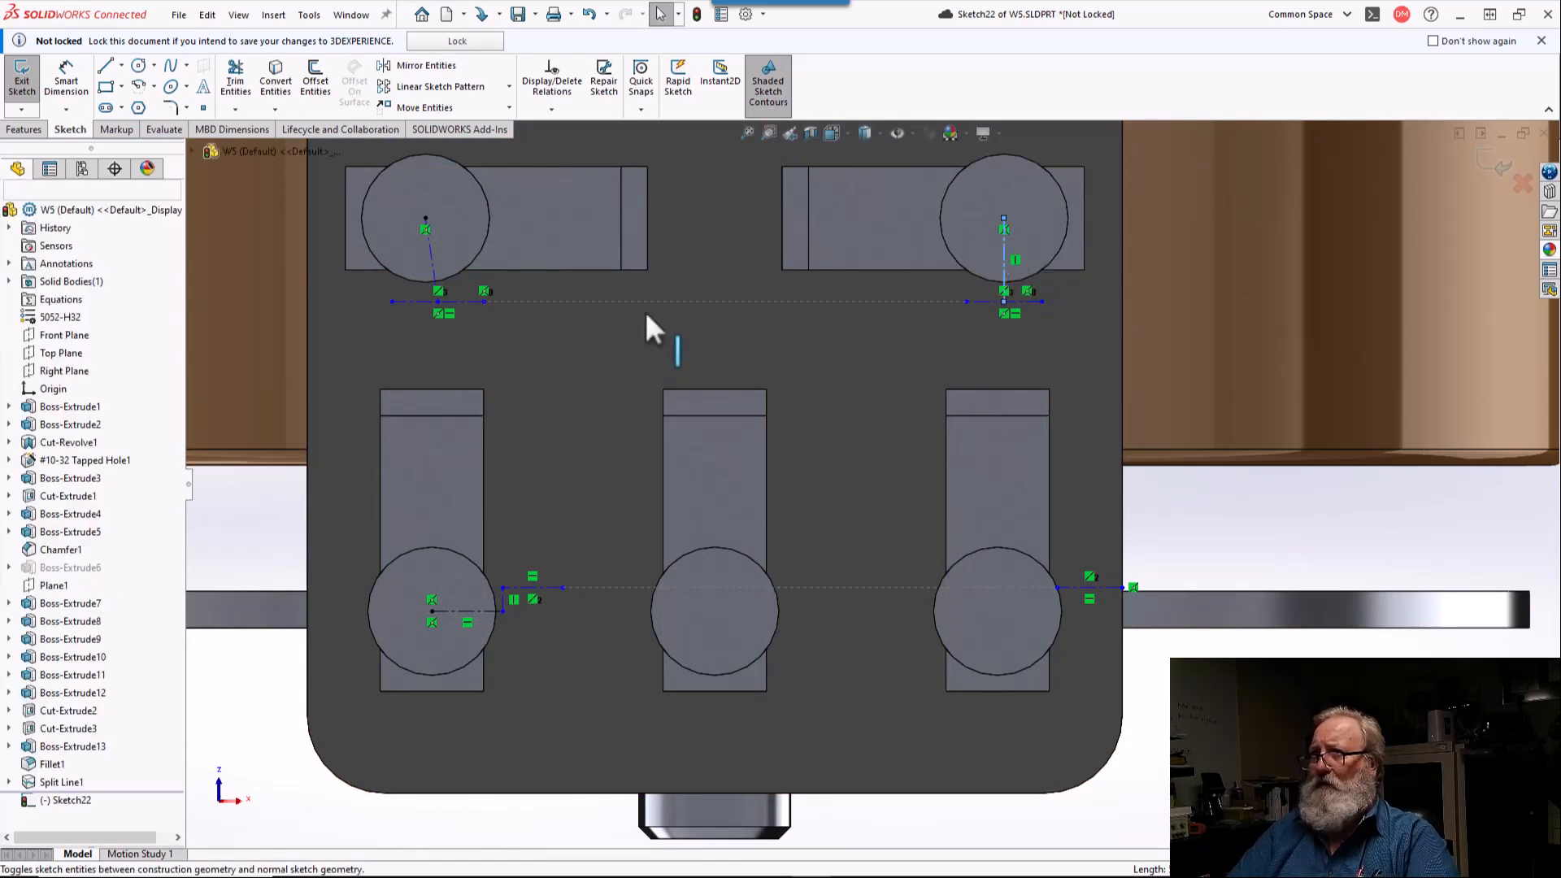
pyautogui.press('Escape')
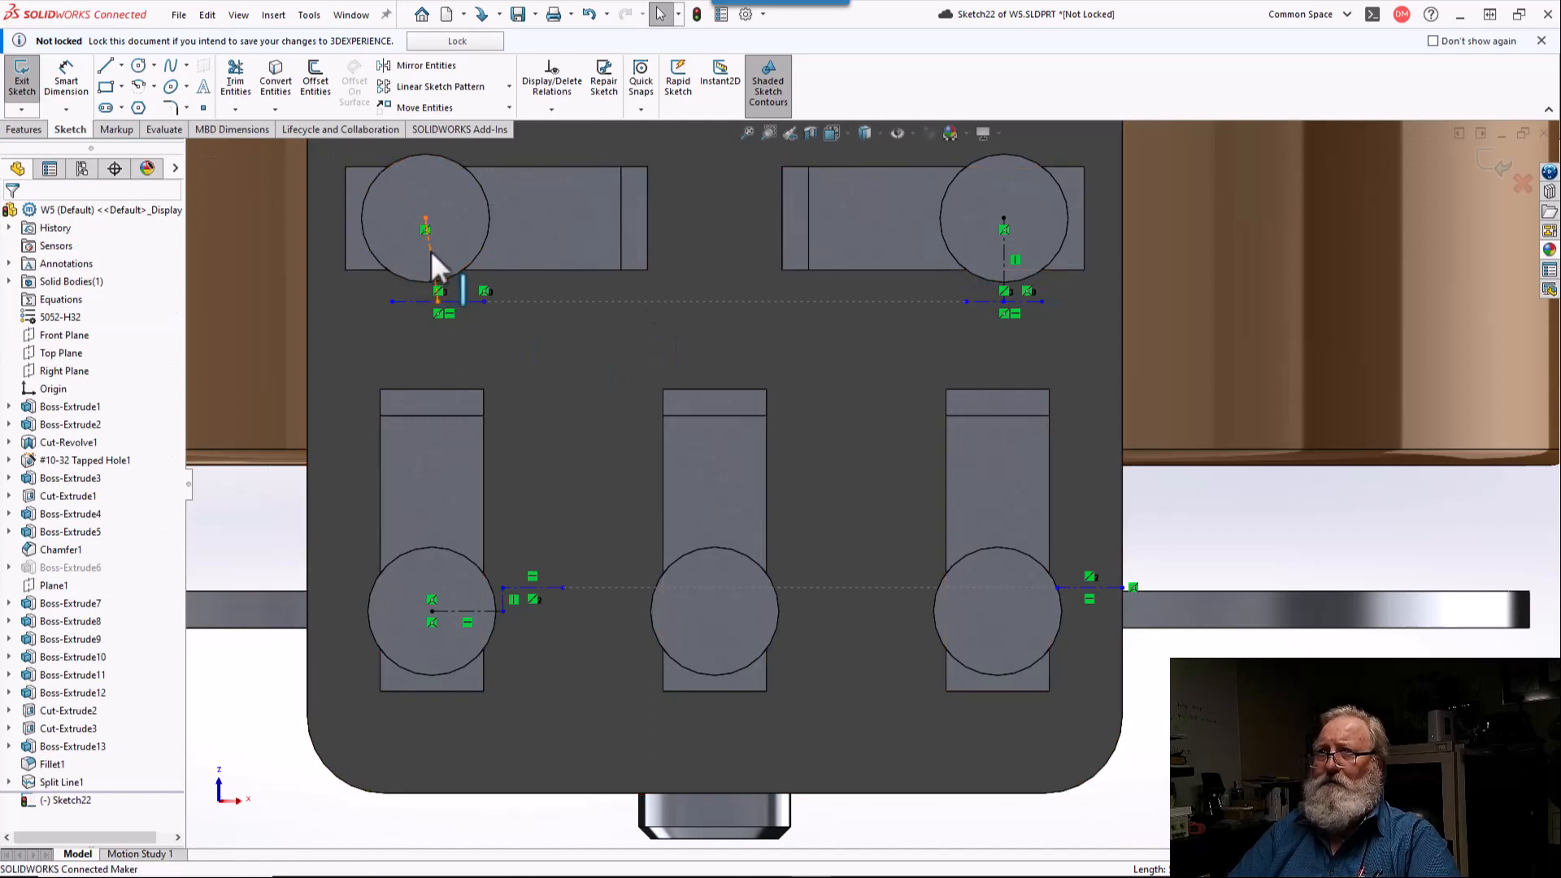
pyautogui.click(435, 261)
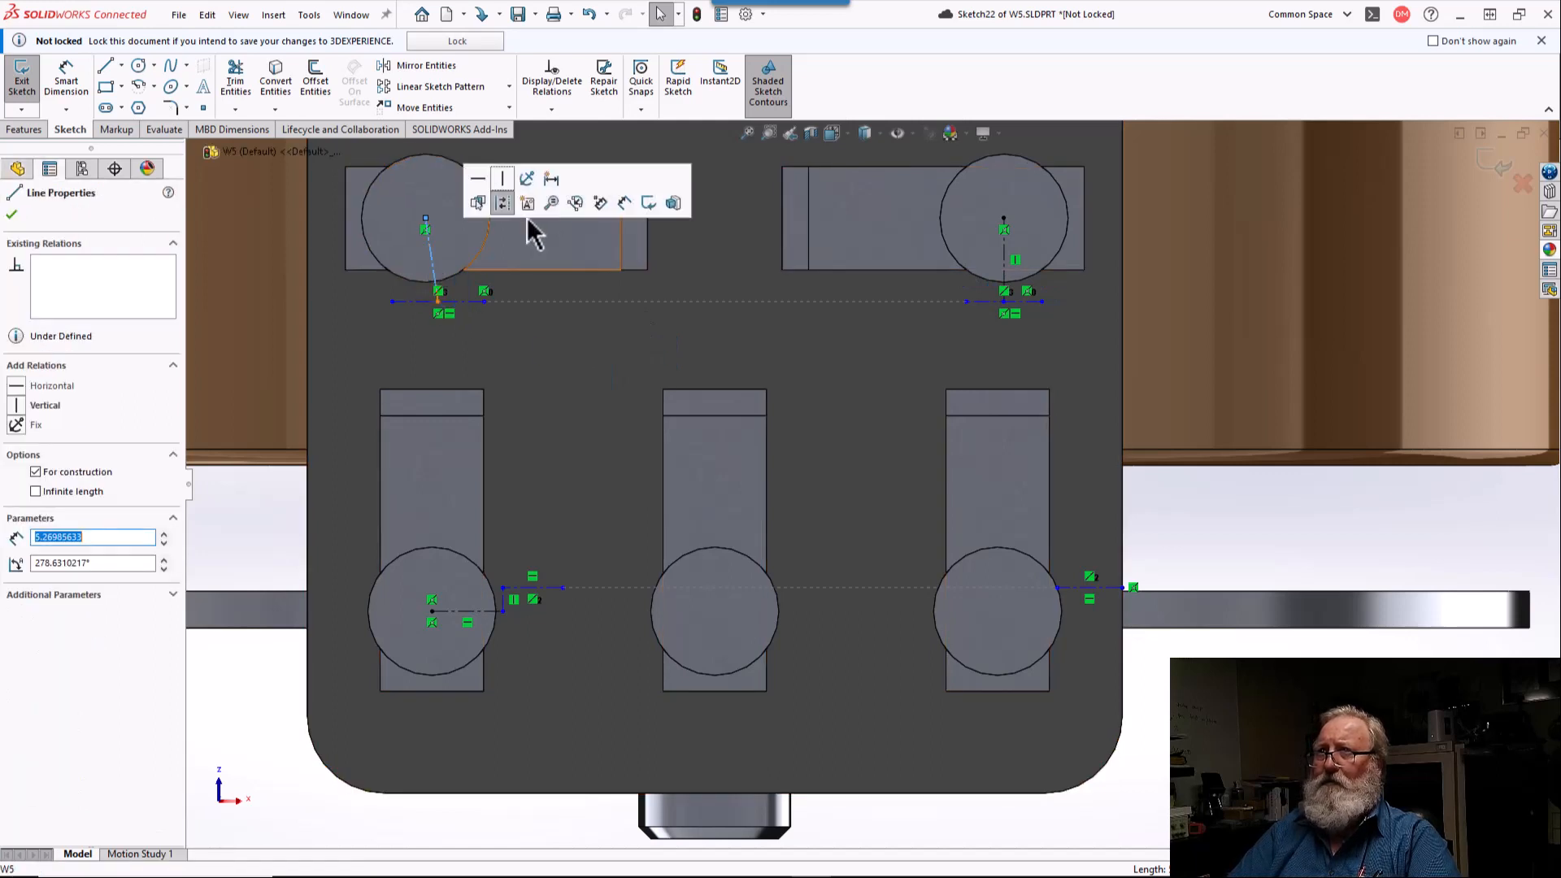
pyautogui.click(506, 176)
pyautogui.press('Escape')
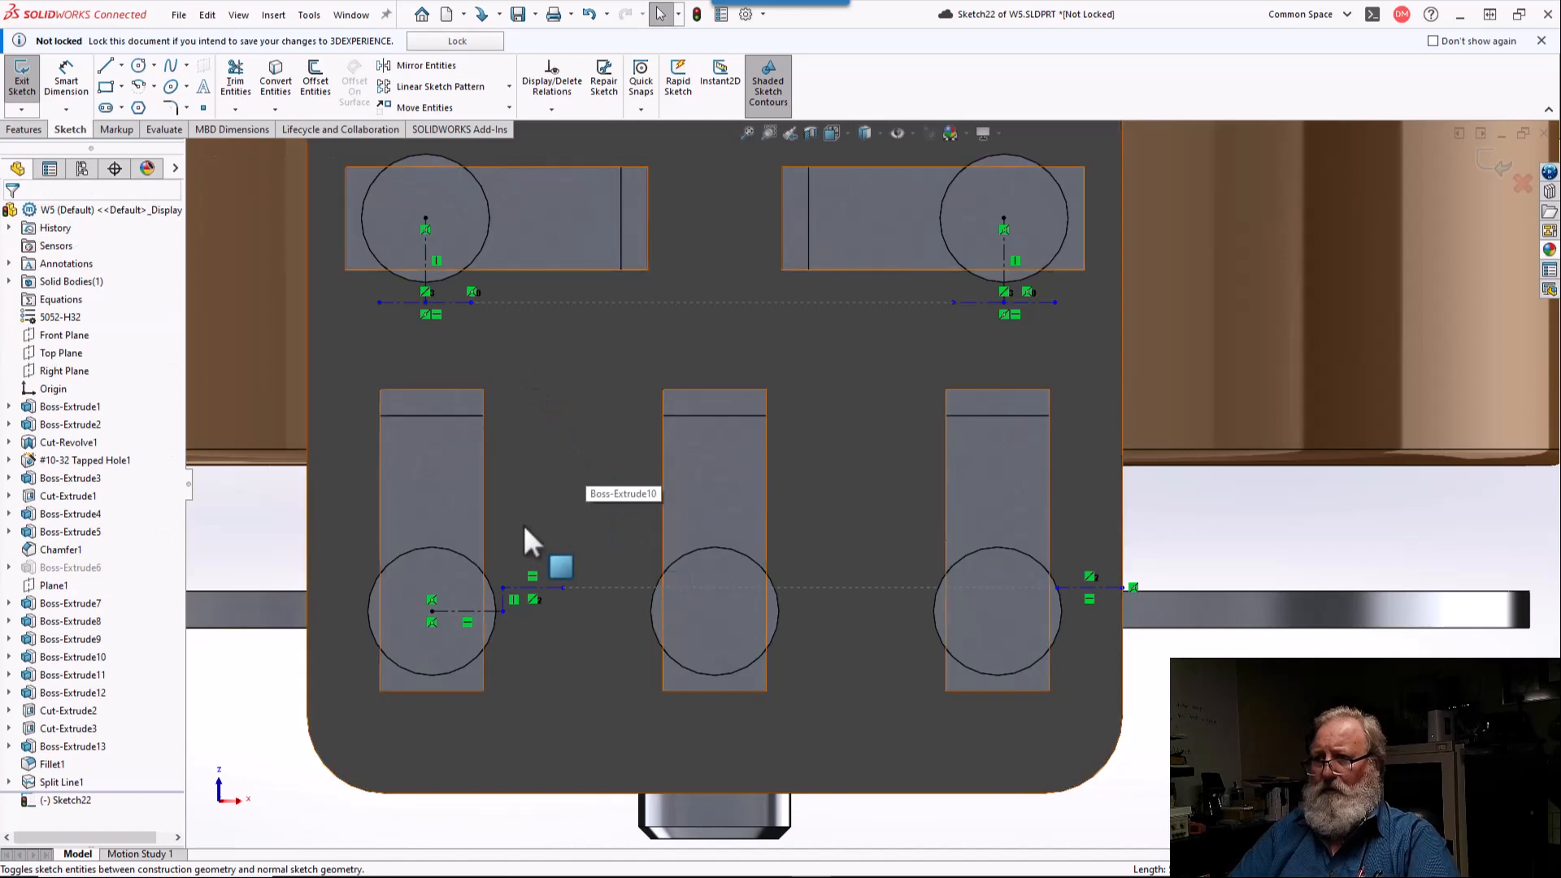
# Step: Create the sketch text "5" along the short horizontal centerline below the upper-left terminal circle
pyautogui.click(451, 302)
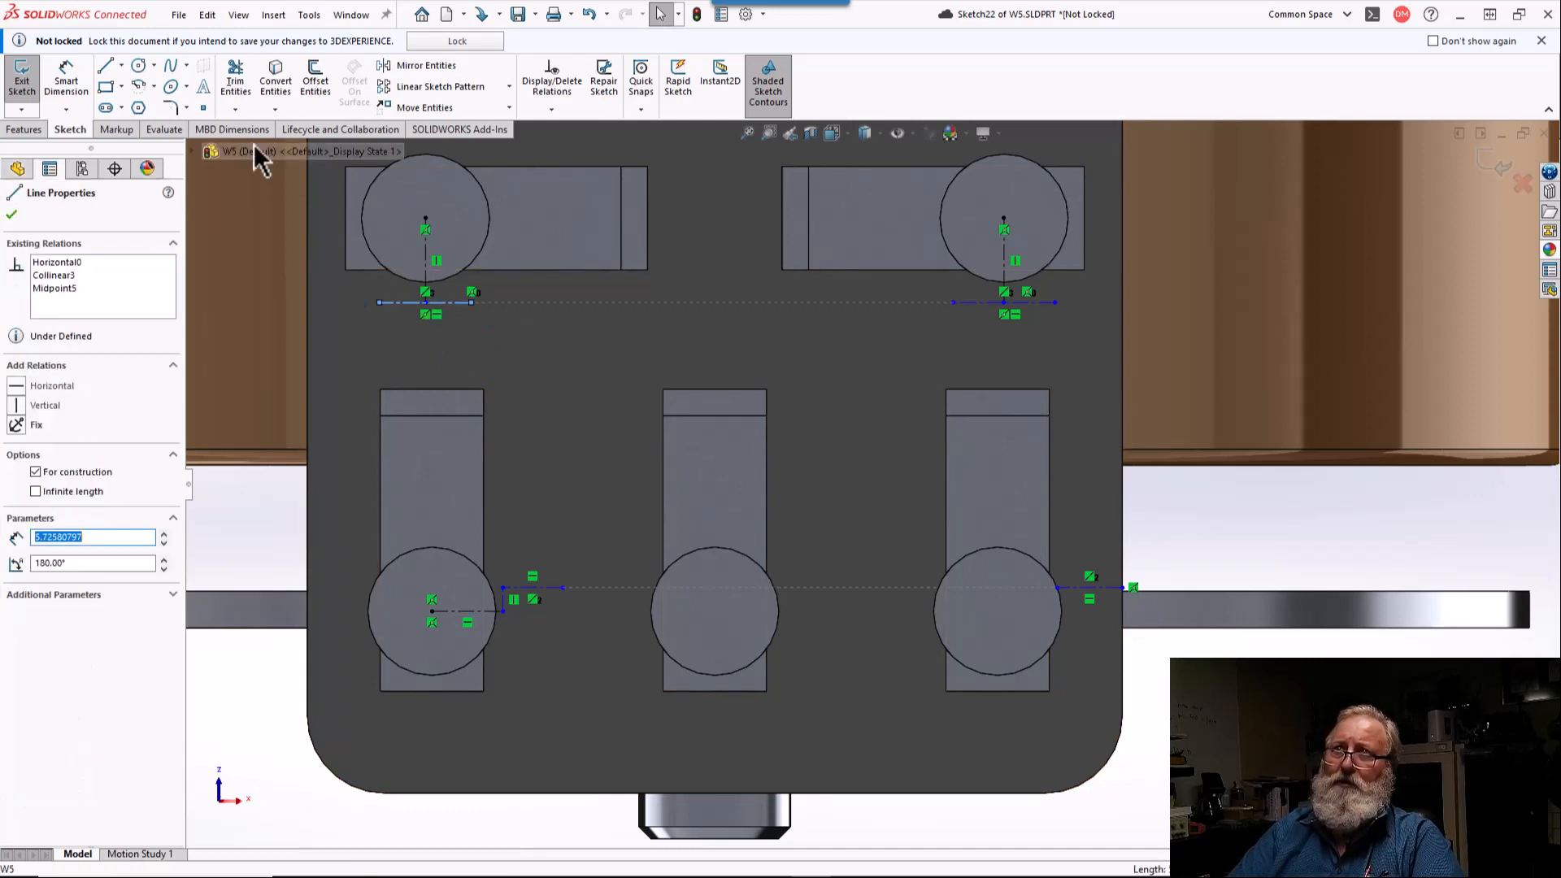
pyautogui.click(203, 82)
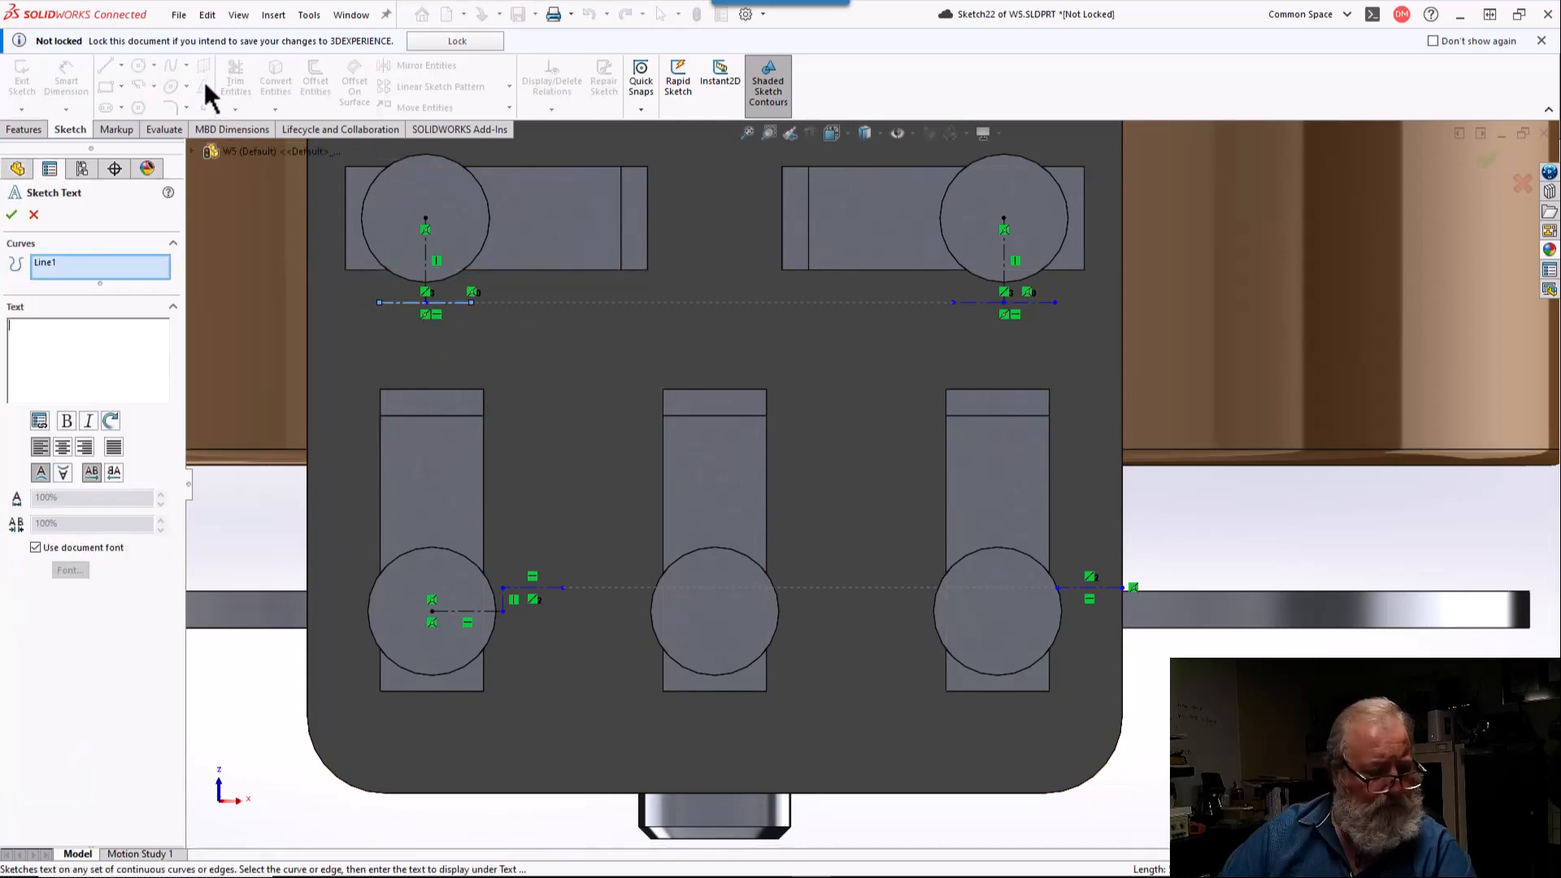
pyautogui.write('5')
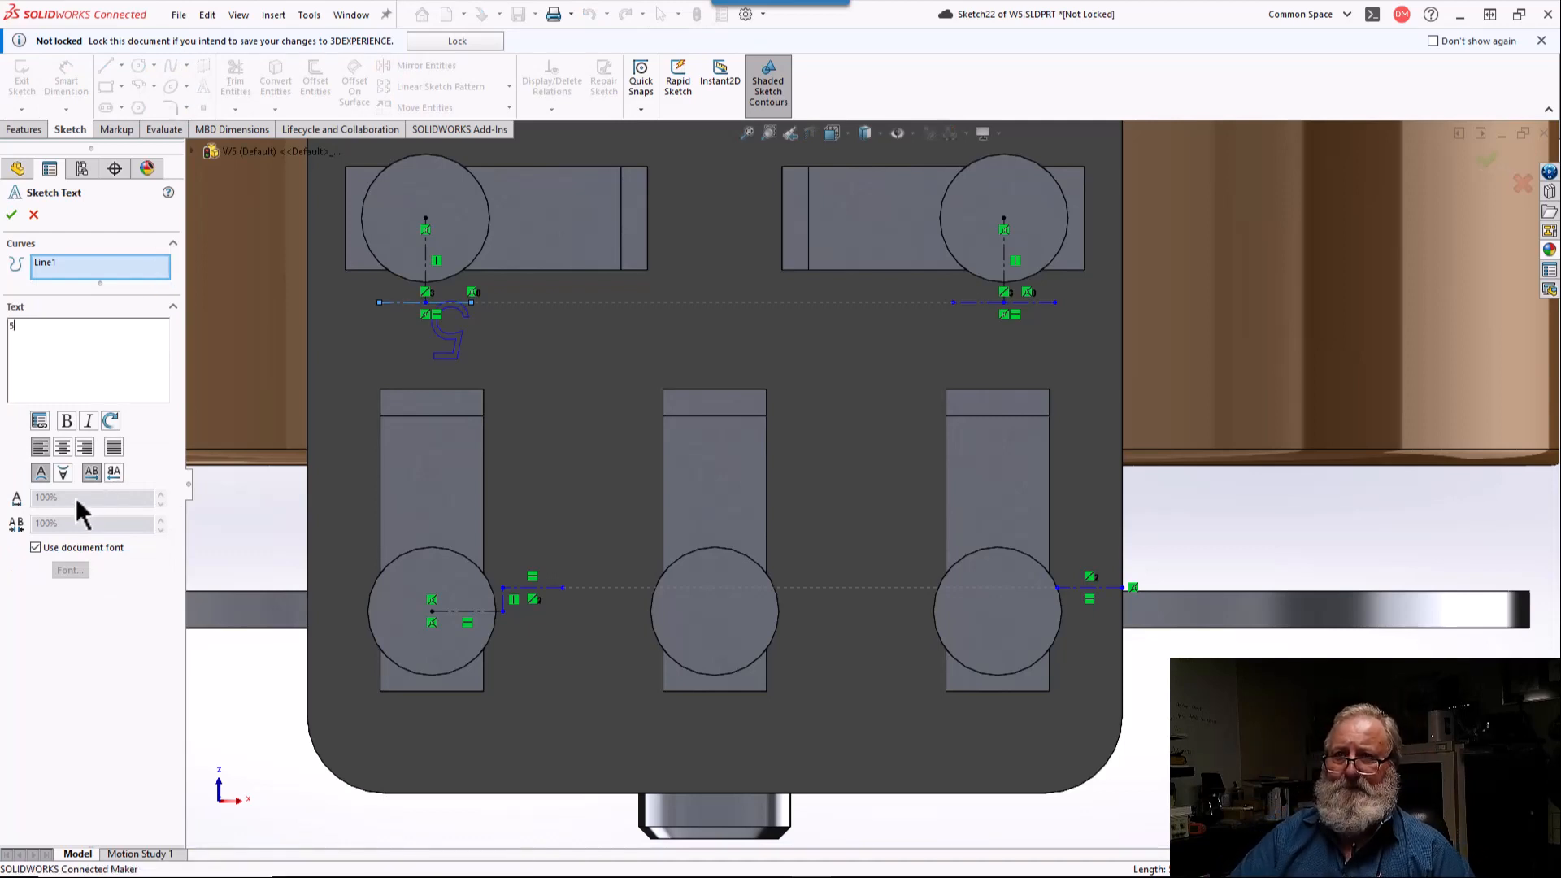
# Step: Override the document font of the "5" with a height of 7 points and center the text on its centerline
pyautogui.click(36, 548)
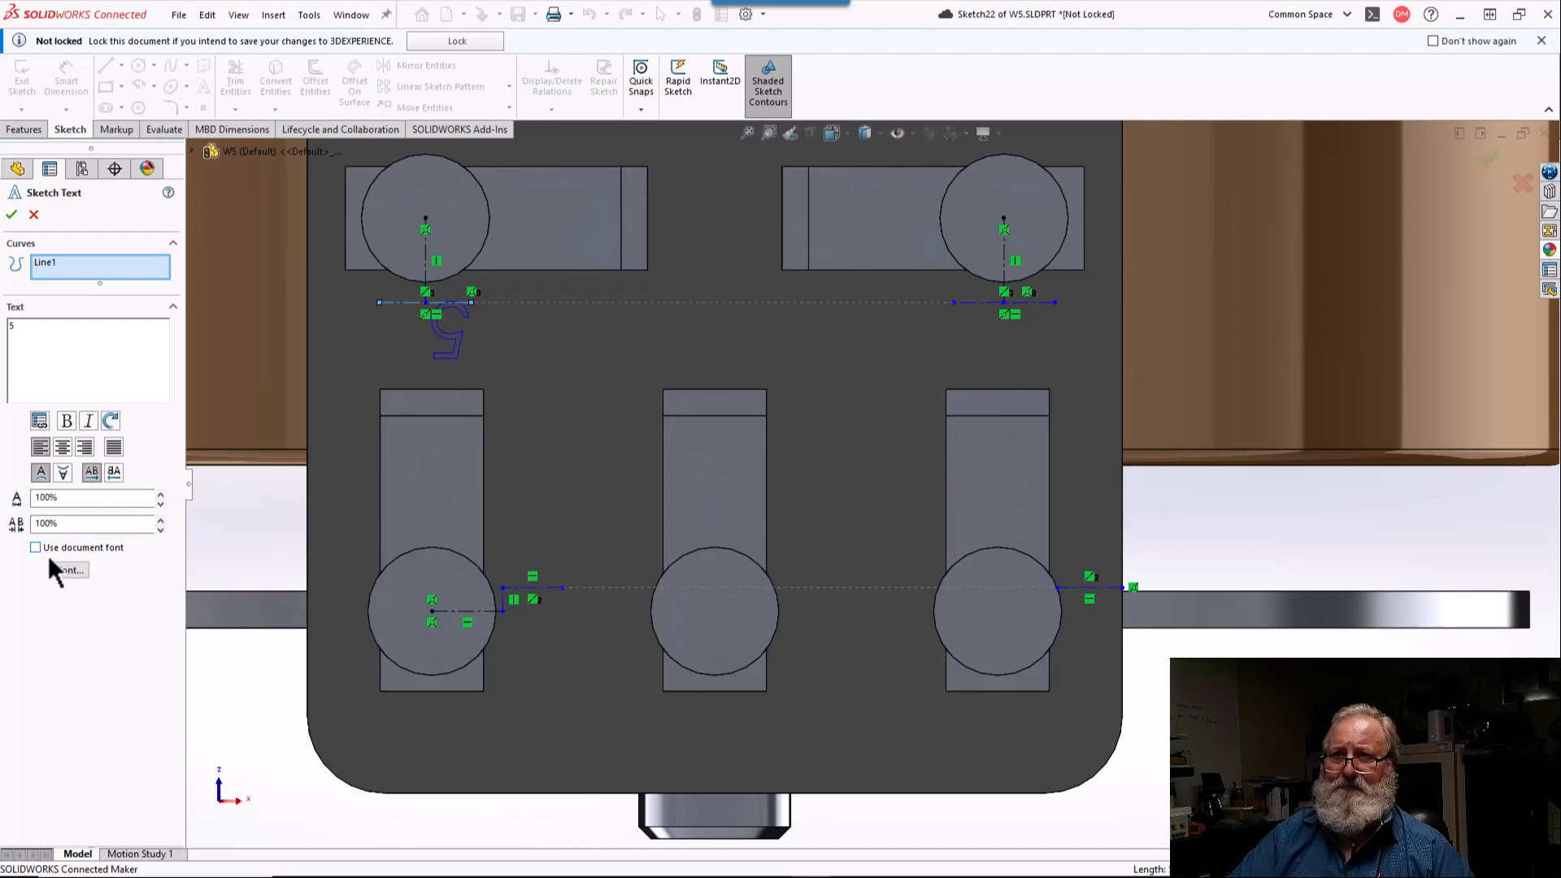
pyautogui.click(73, 572)
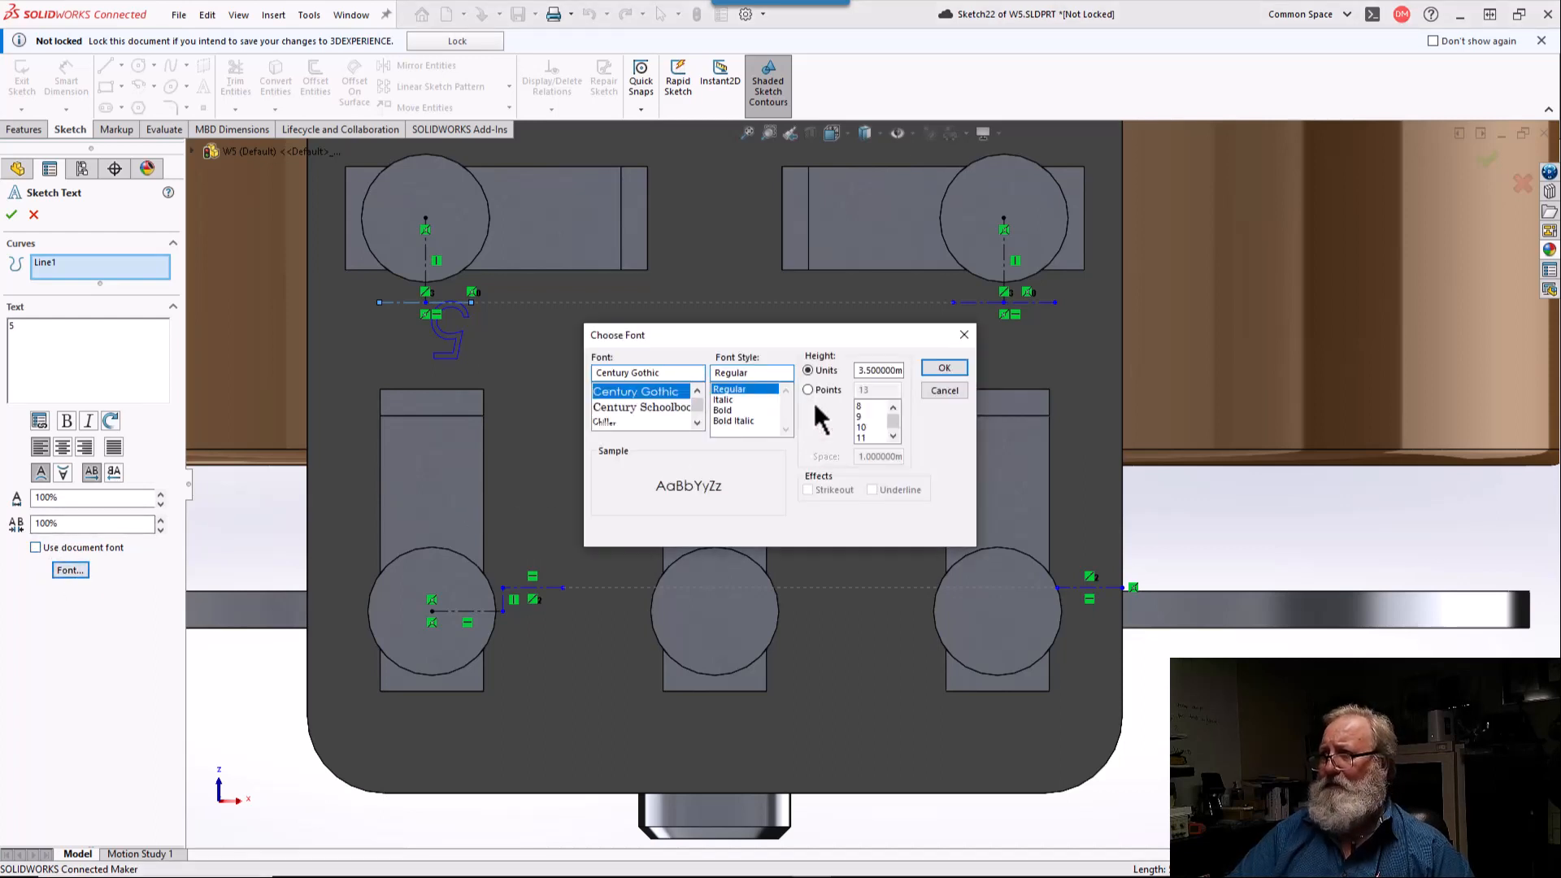
pyautogui.click(808, 389)
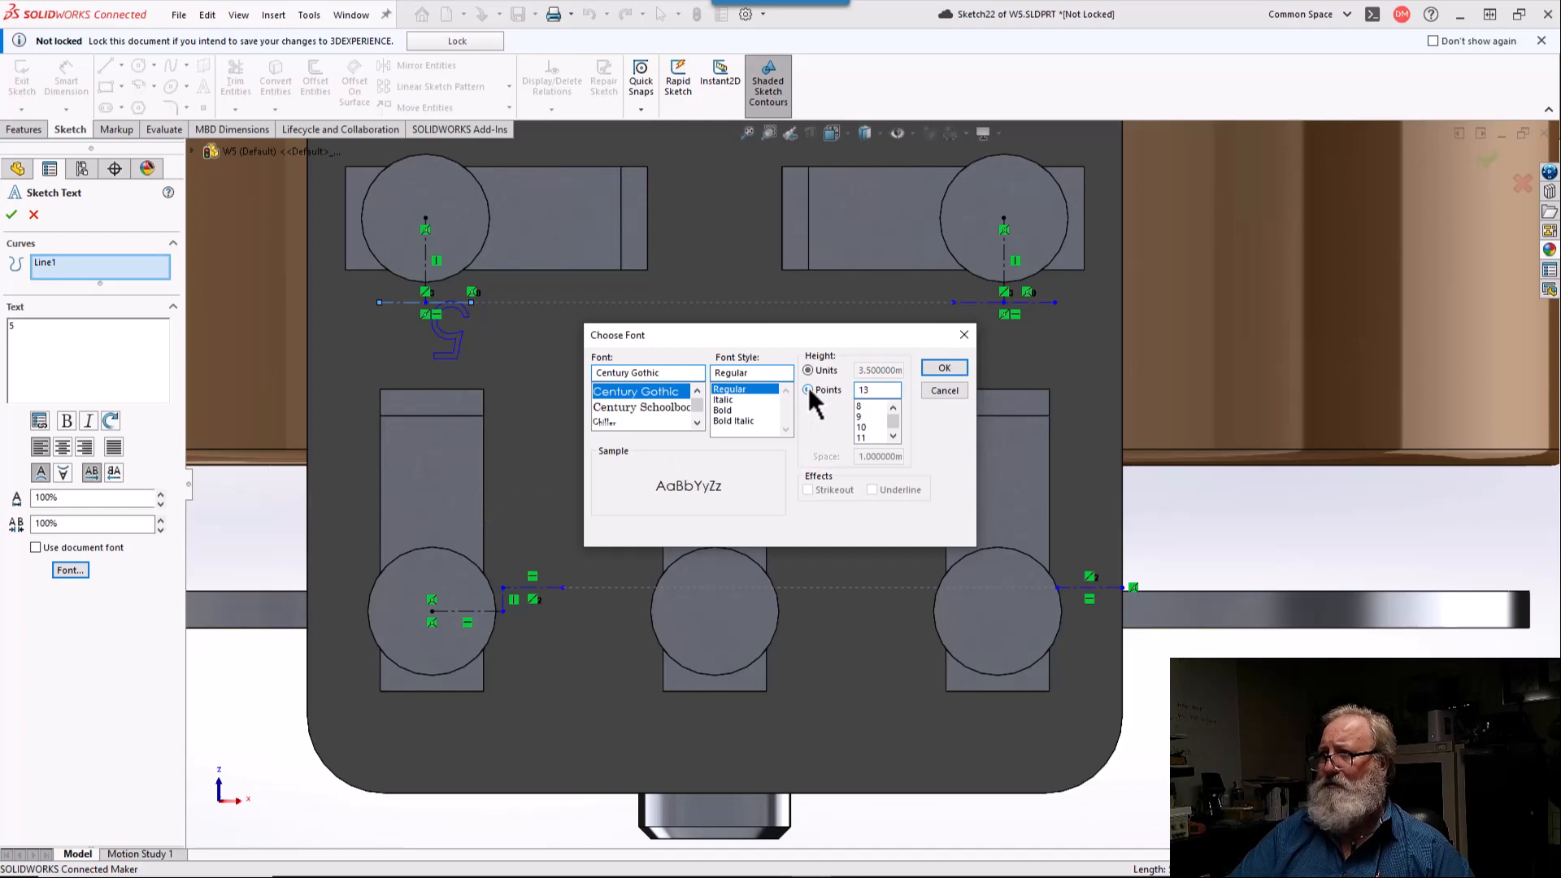
pyautogui.doubleClick(872, 390)
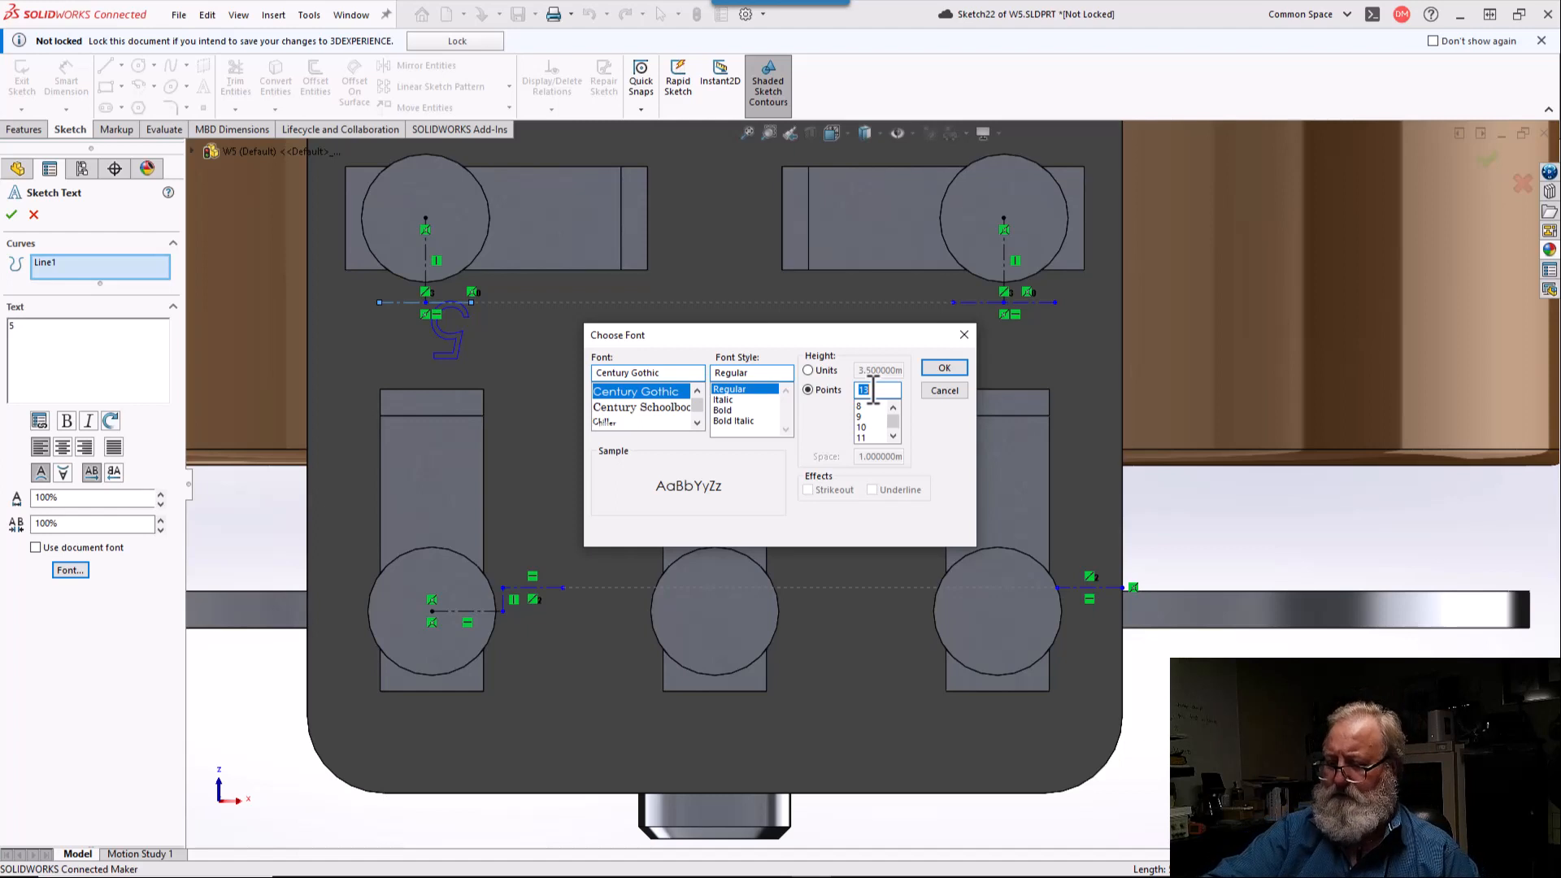
pyautogui.write('7')
pyautogui.press('Return')
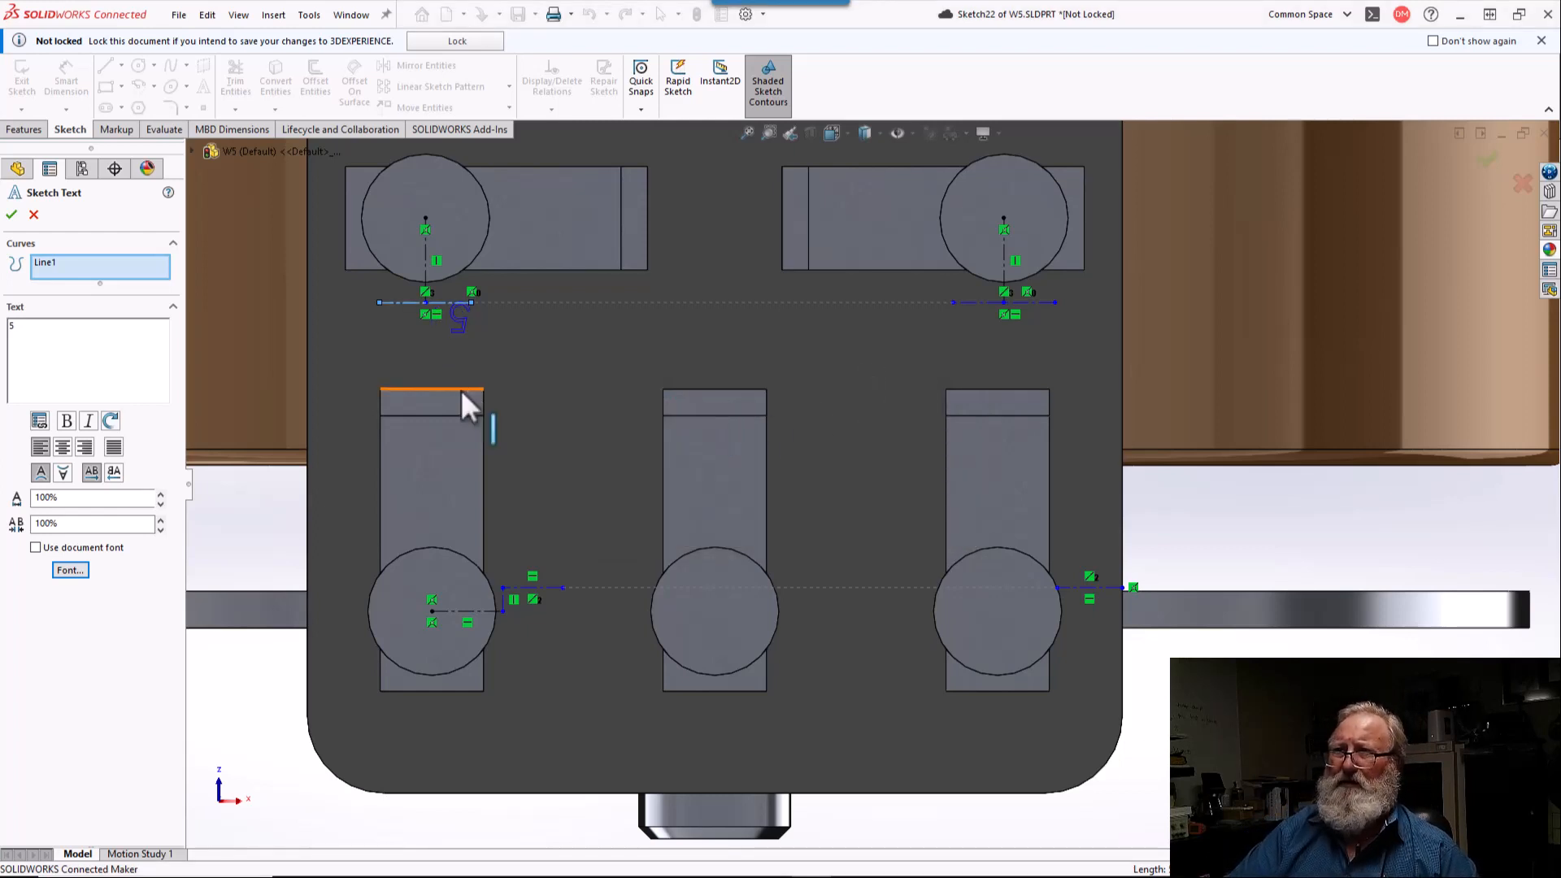
pyautogui.click(62, 449)
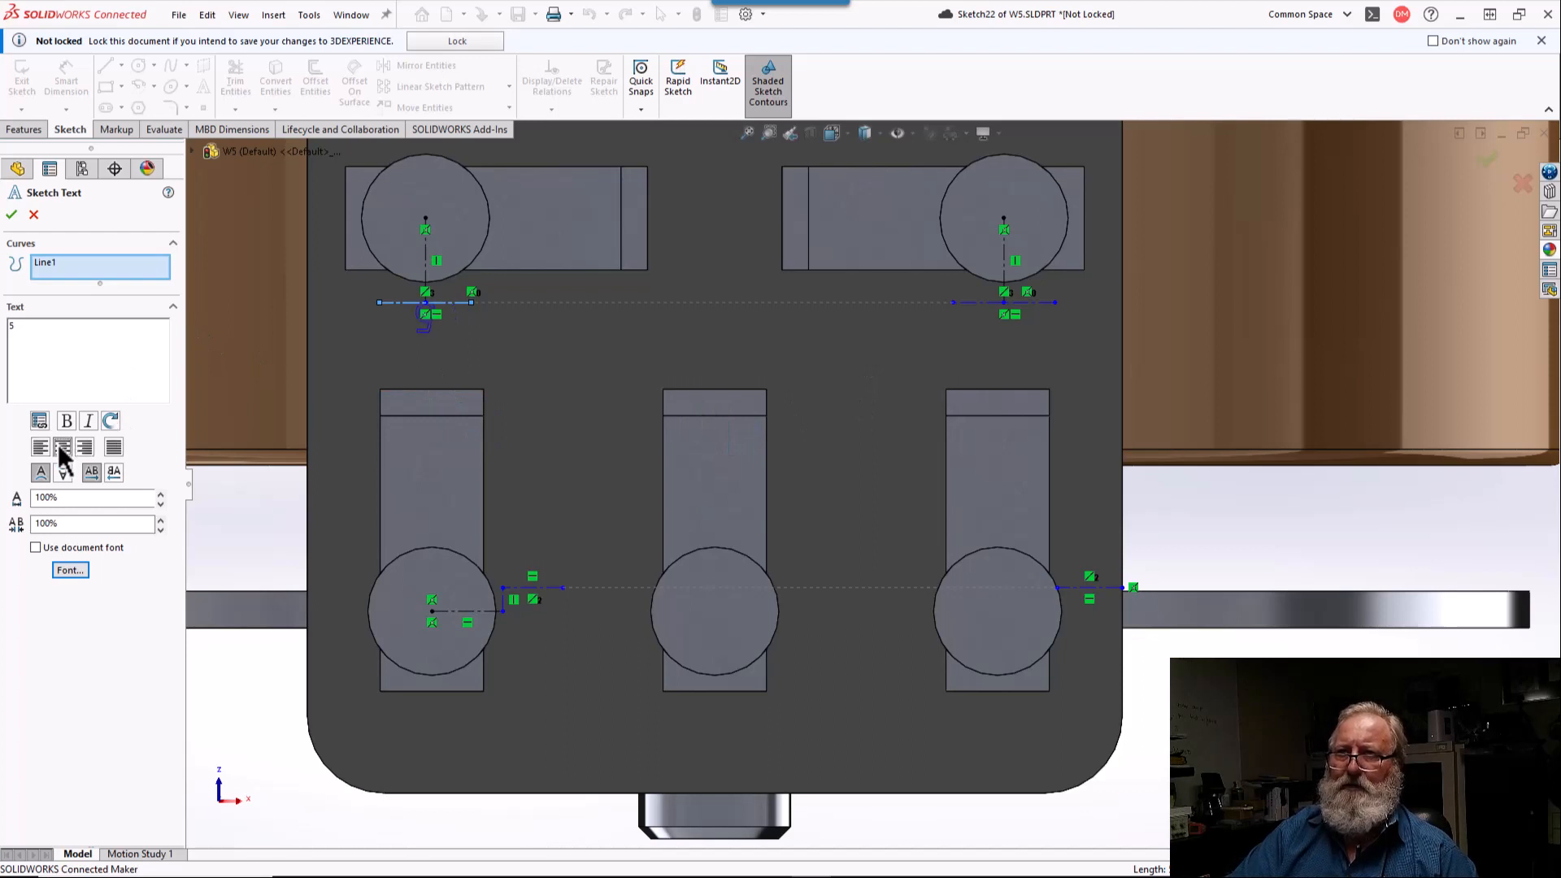
pyautogui.click(13, 215)
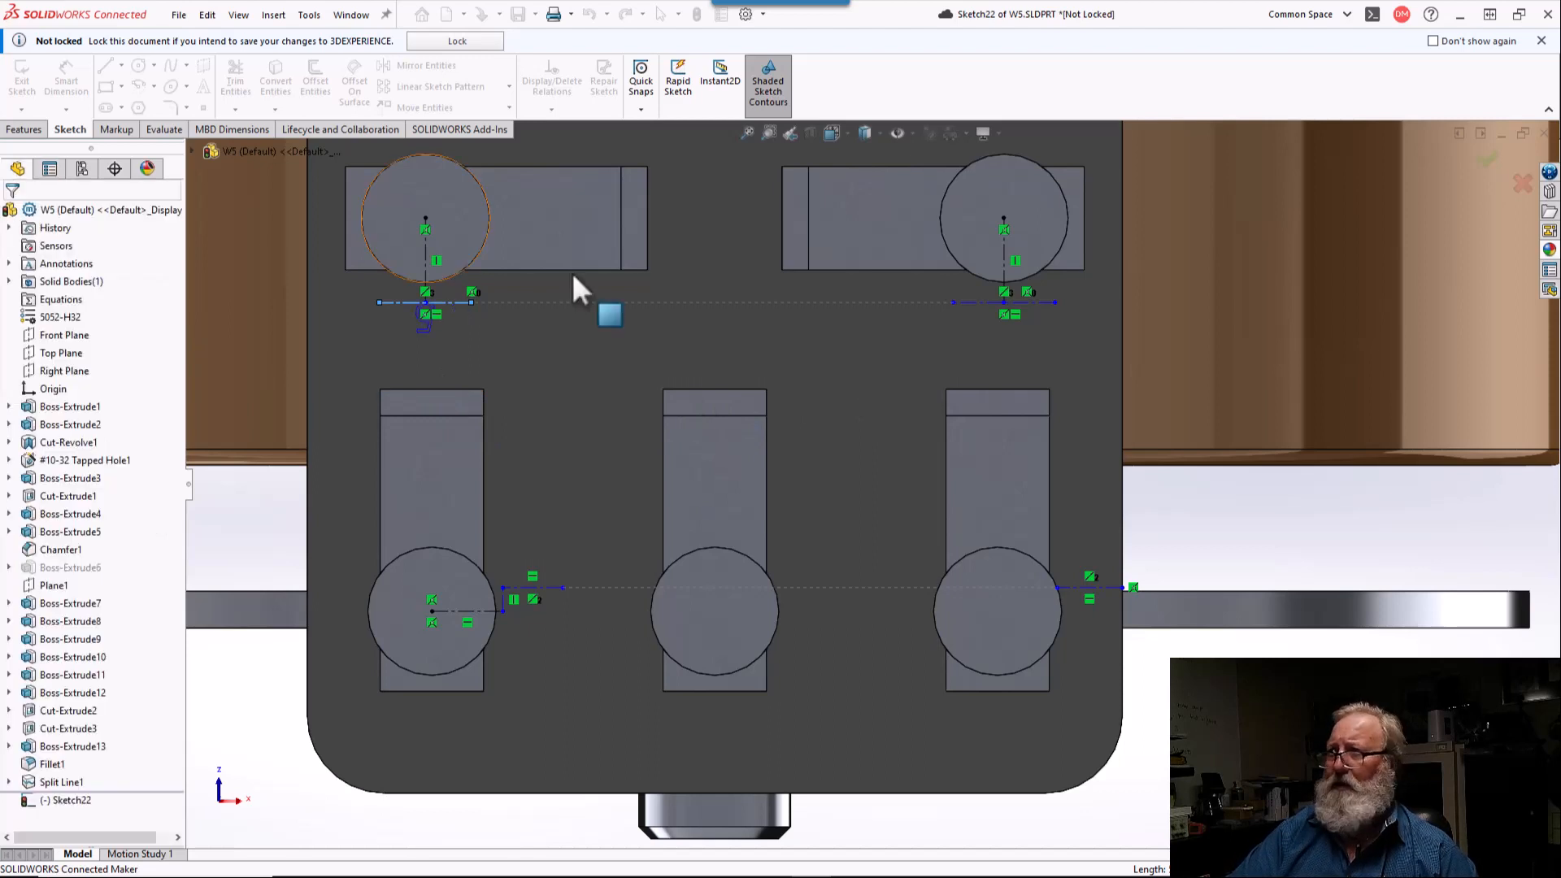
# Step: Add a centered sketch text "1" with a 7-point font height along the short centerline below the upper-right terminal circle
pyautogui.click(1026, 304)
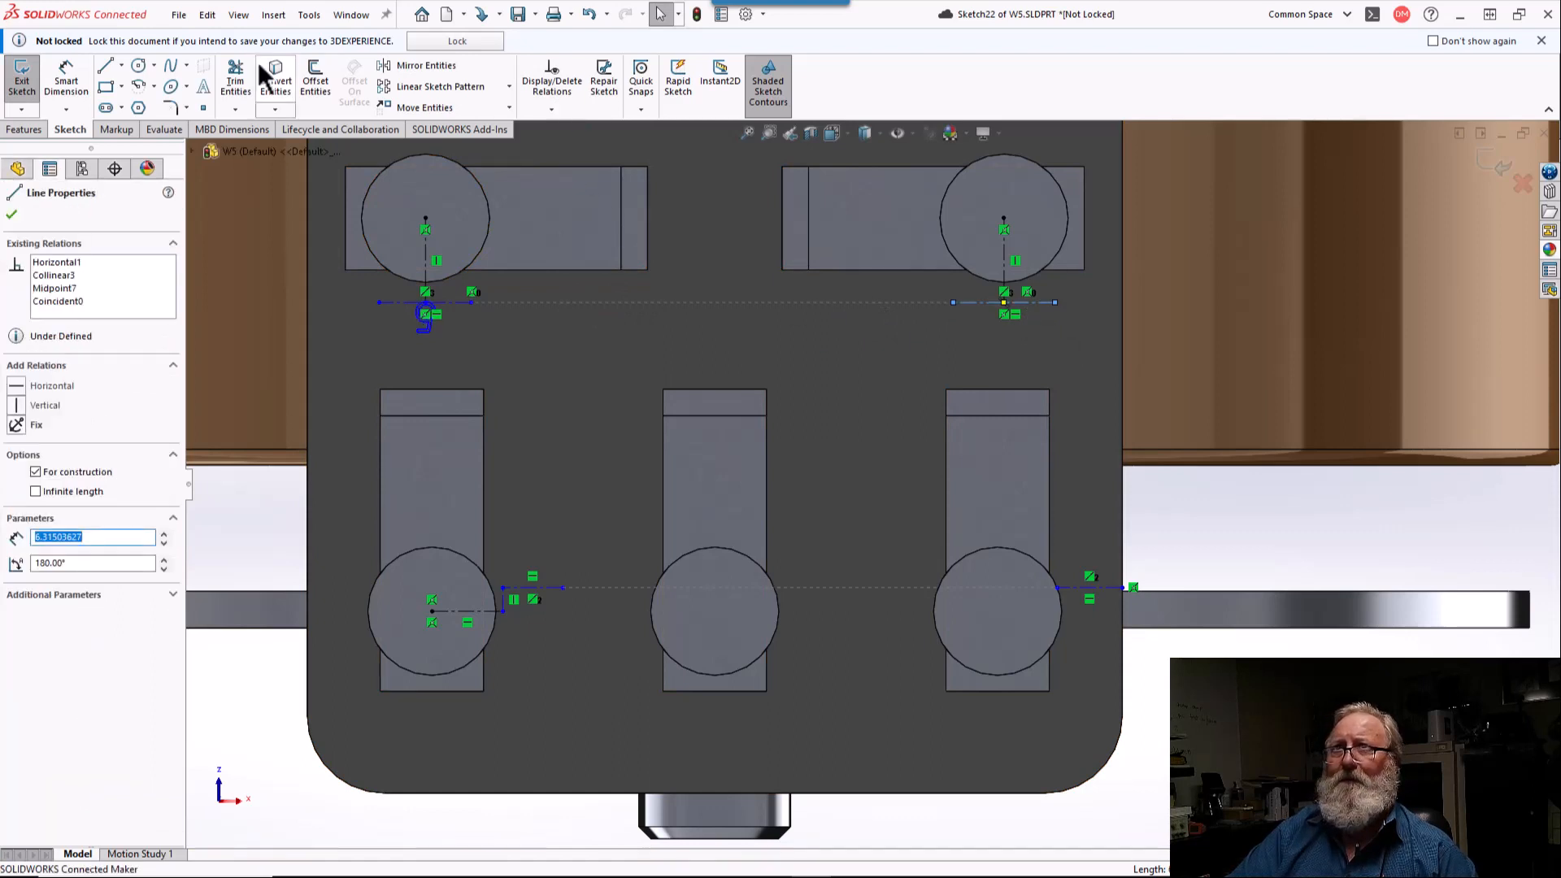
pyautogui.click(204, 86)
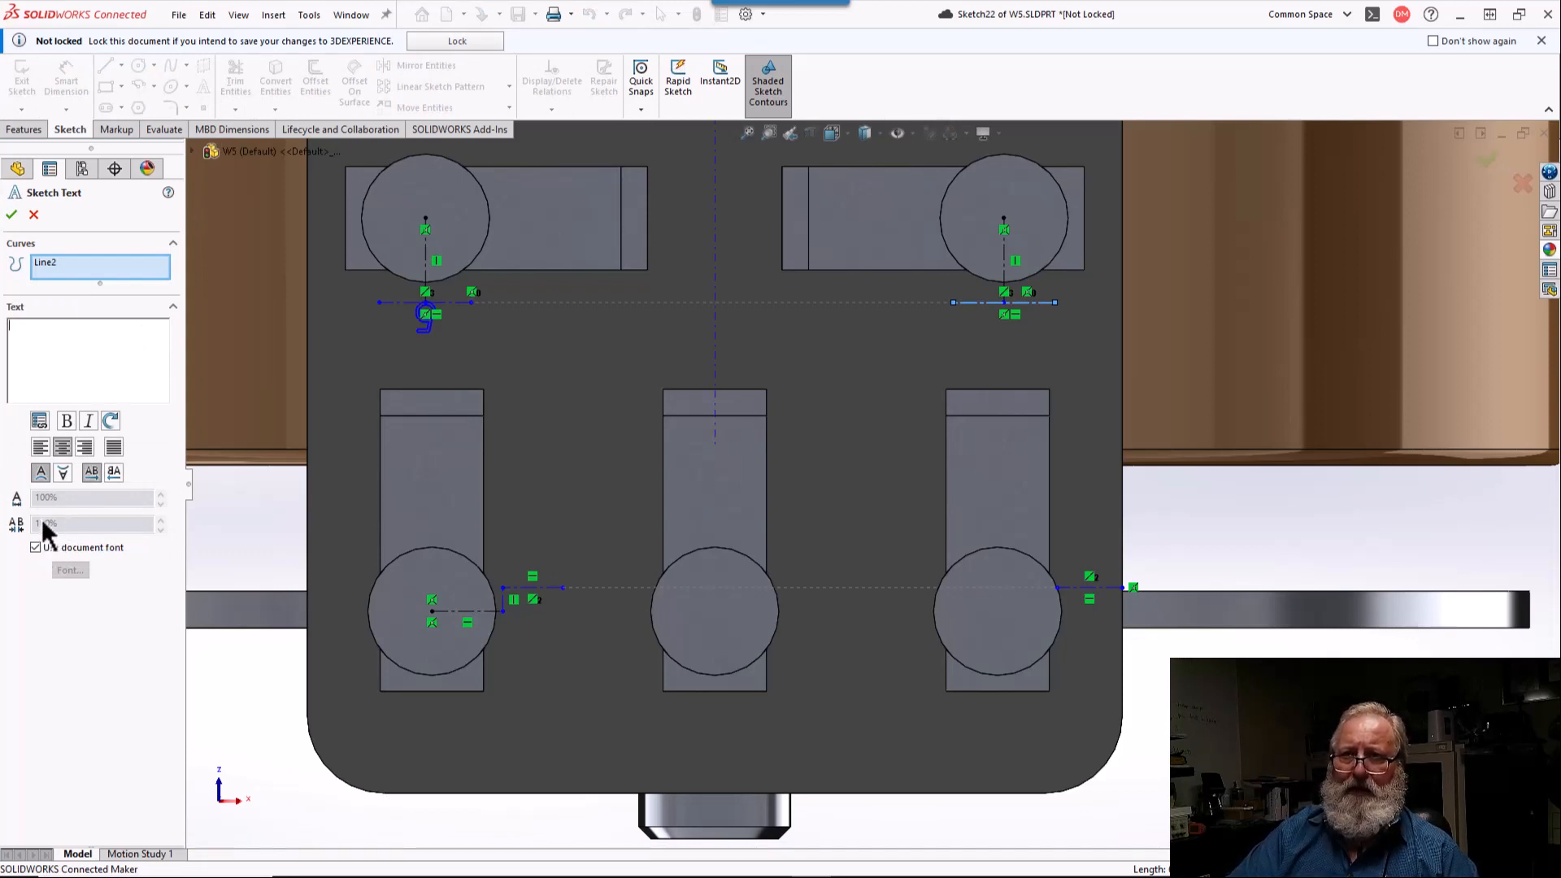
pyautogui.click(36, 547)
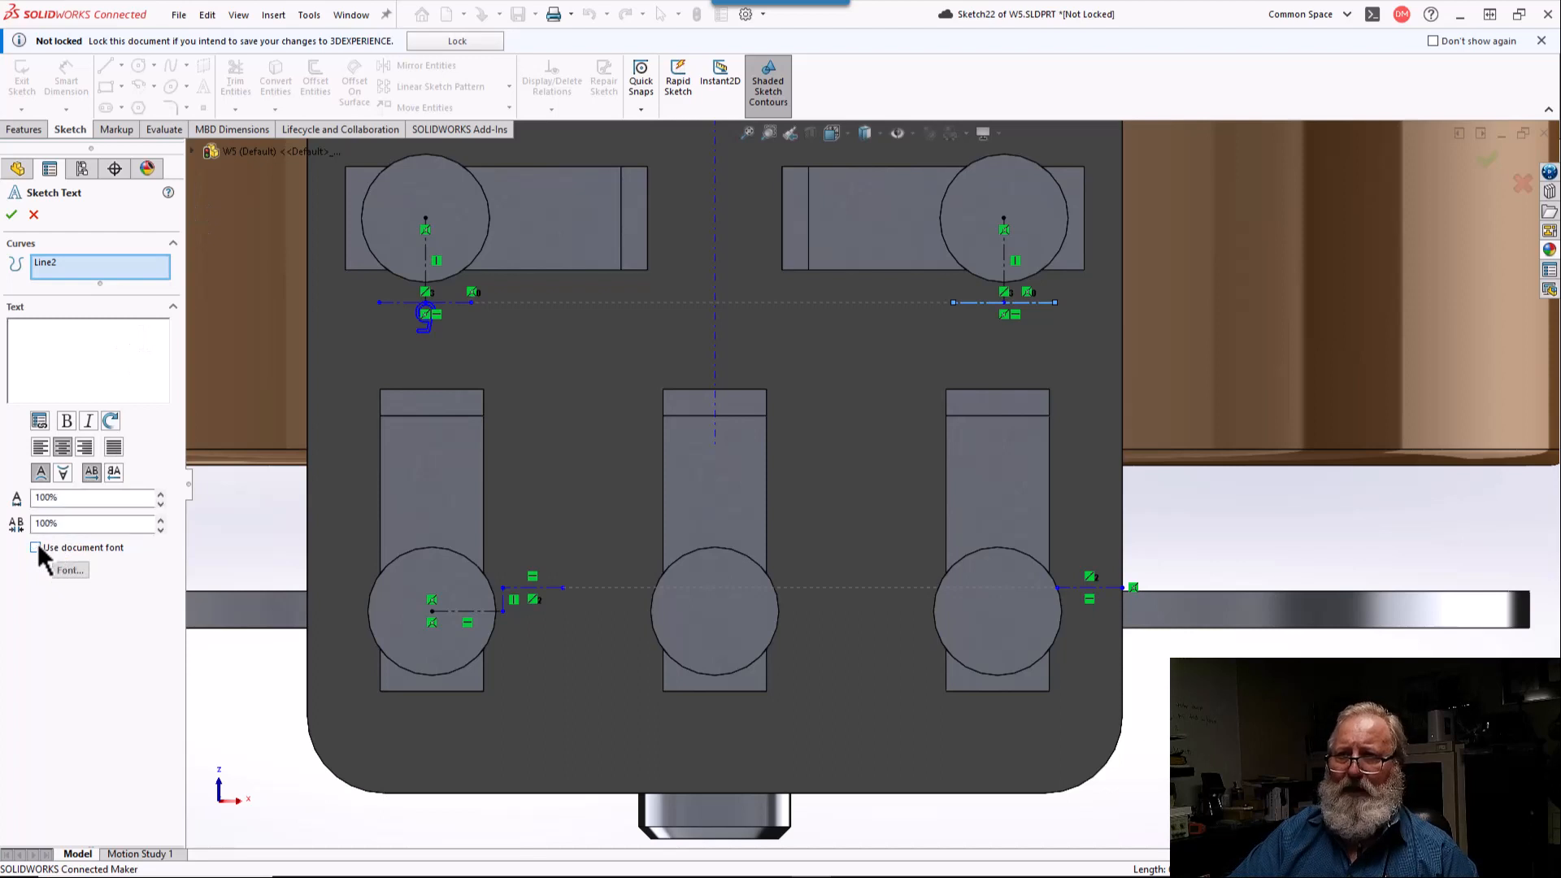
pyautogui.click(70, 571)
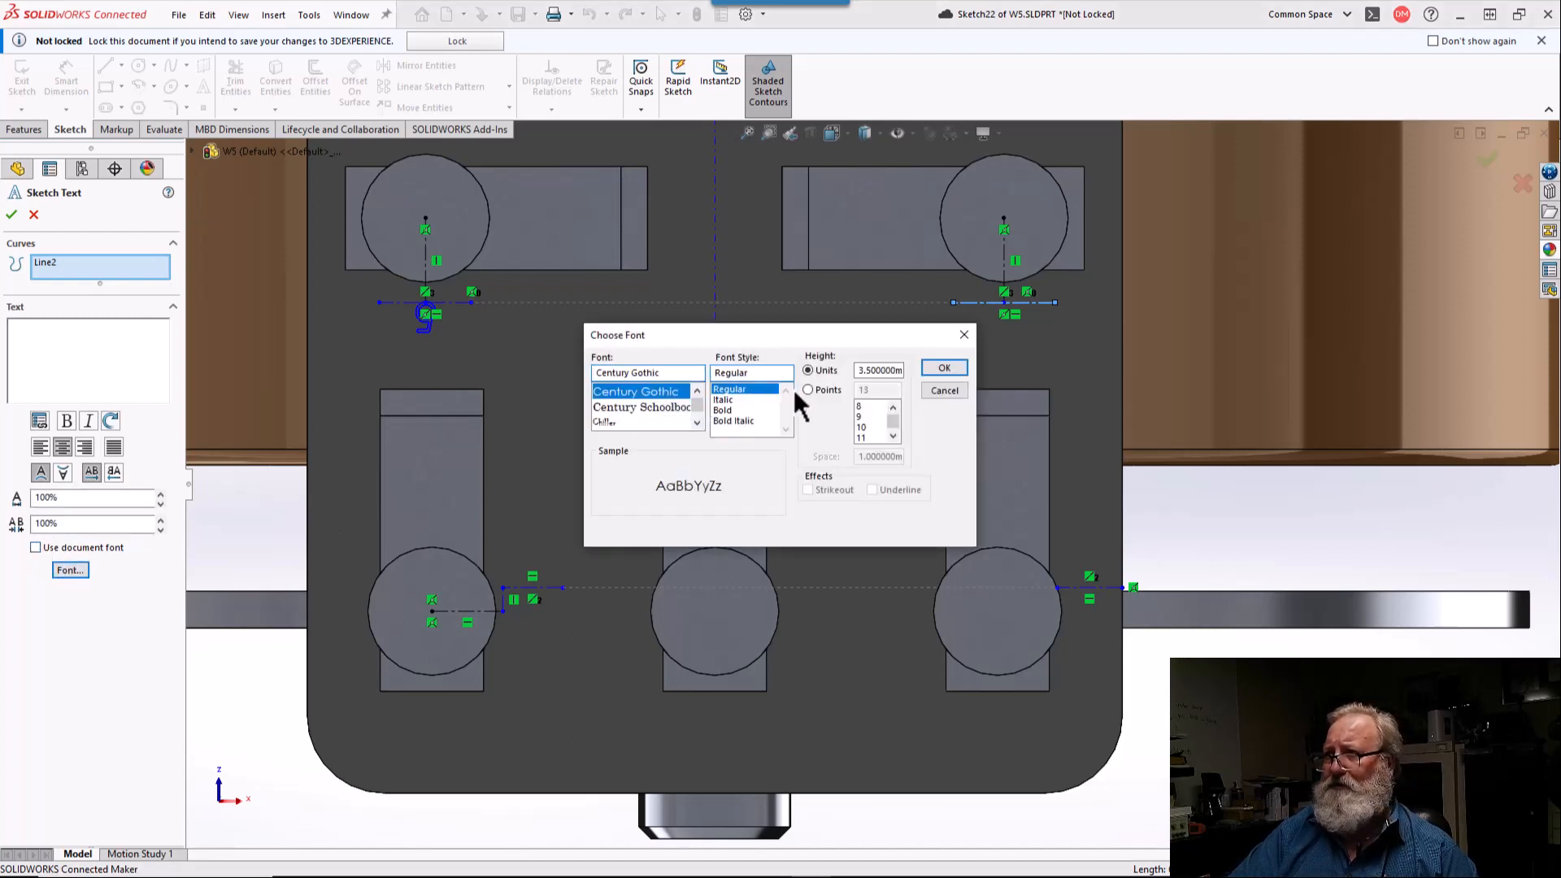
pyautogui.click(808, 391)
pyautogui.doubleClick(871, 391)
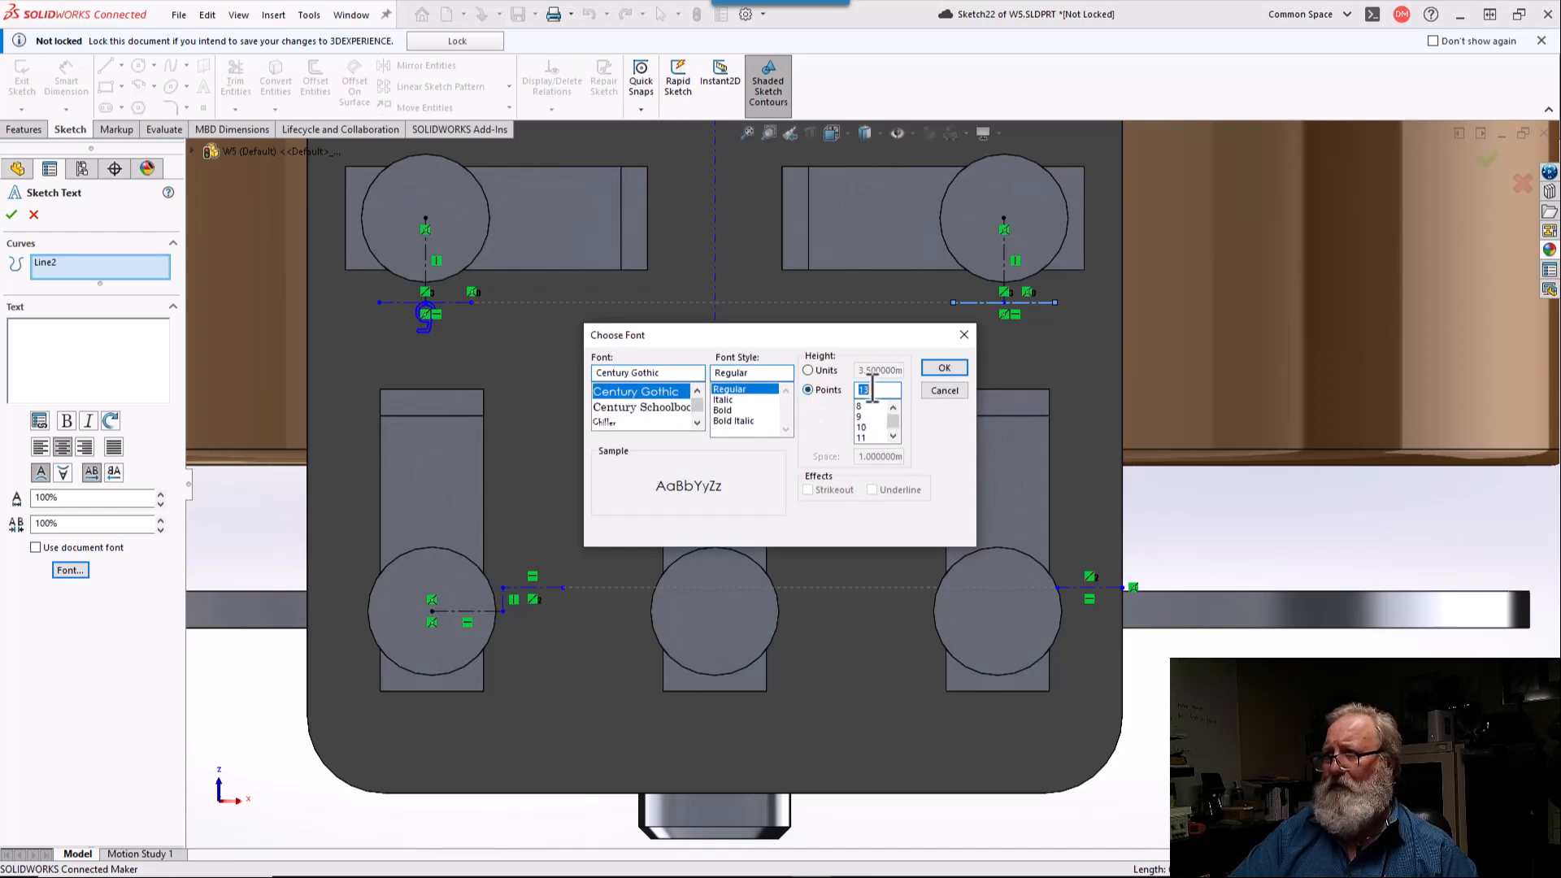
pyautogui.write('7')
pyautogui.press('Return')
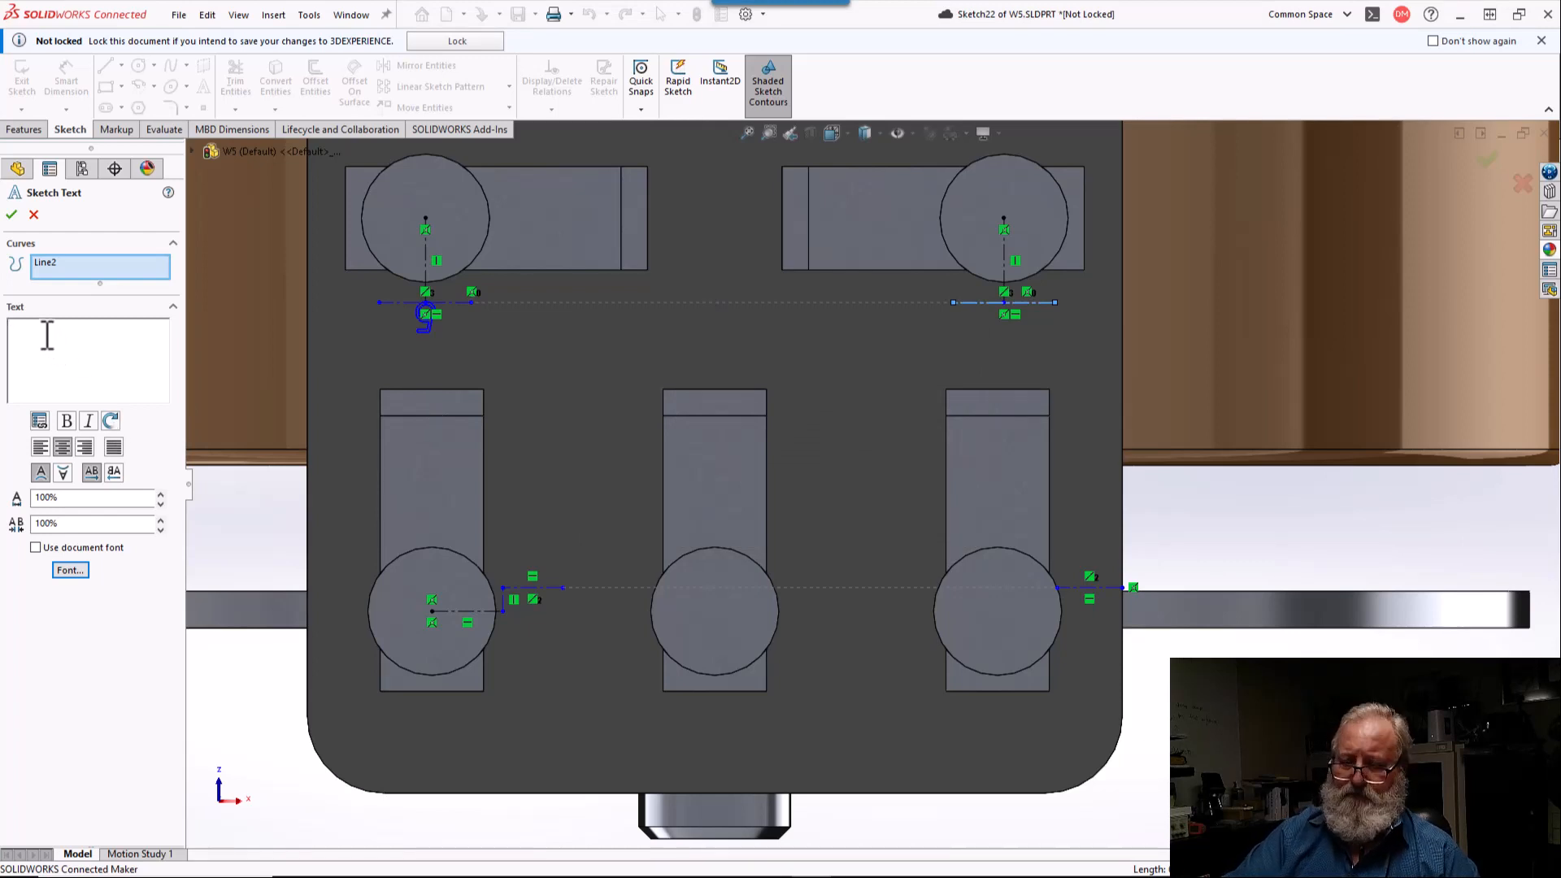
pyautogui.write('1')
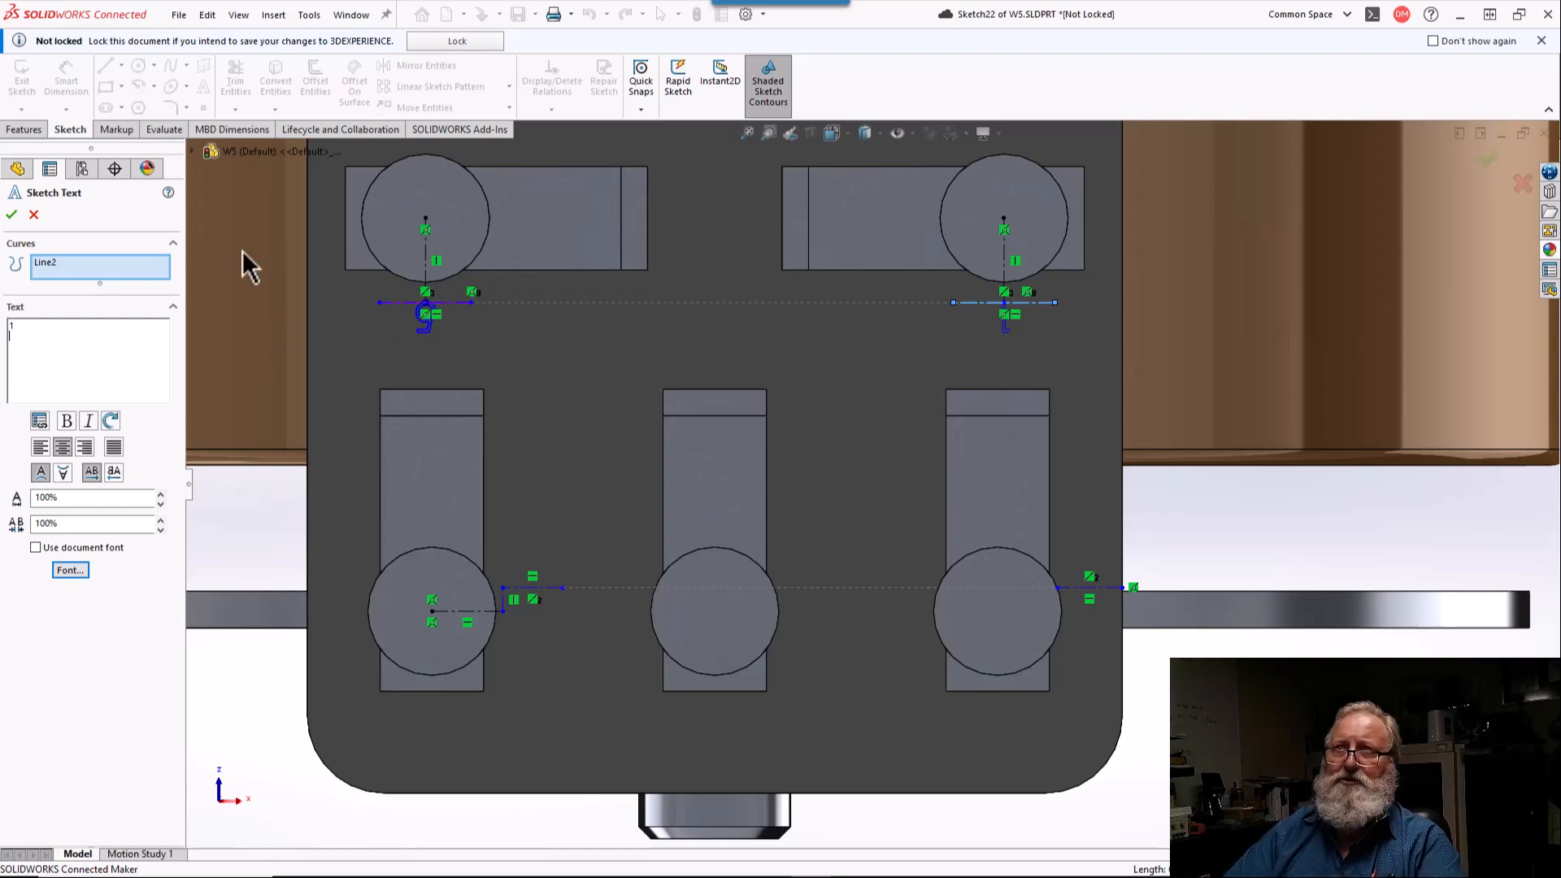
pyautogui.click(12, 215)
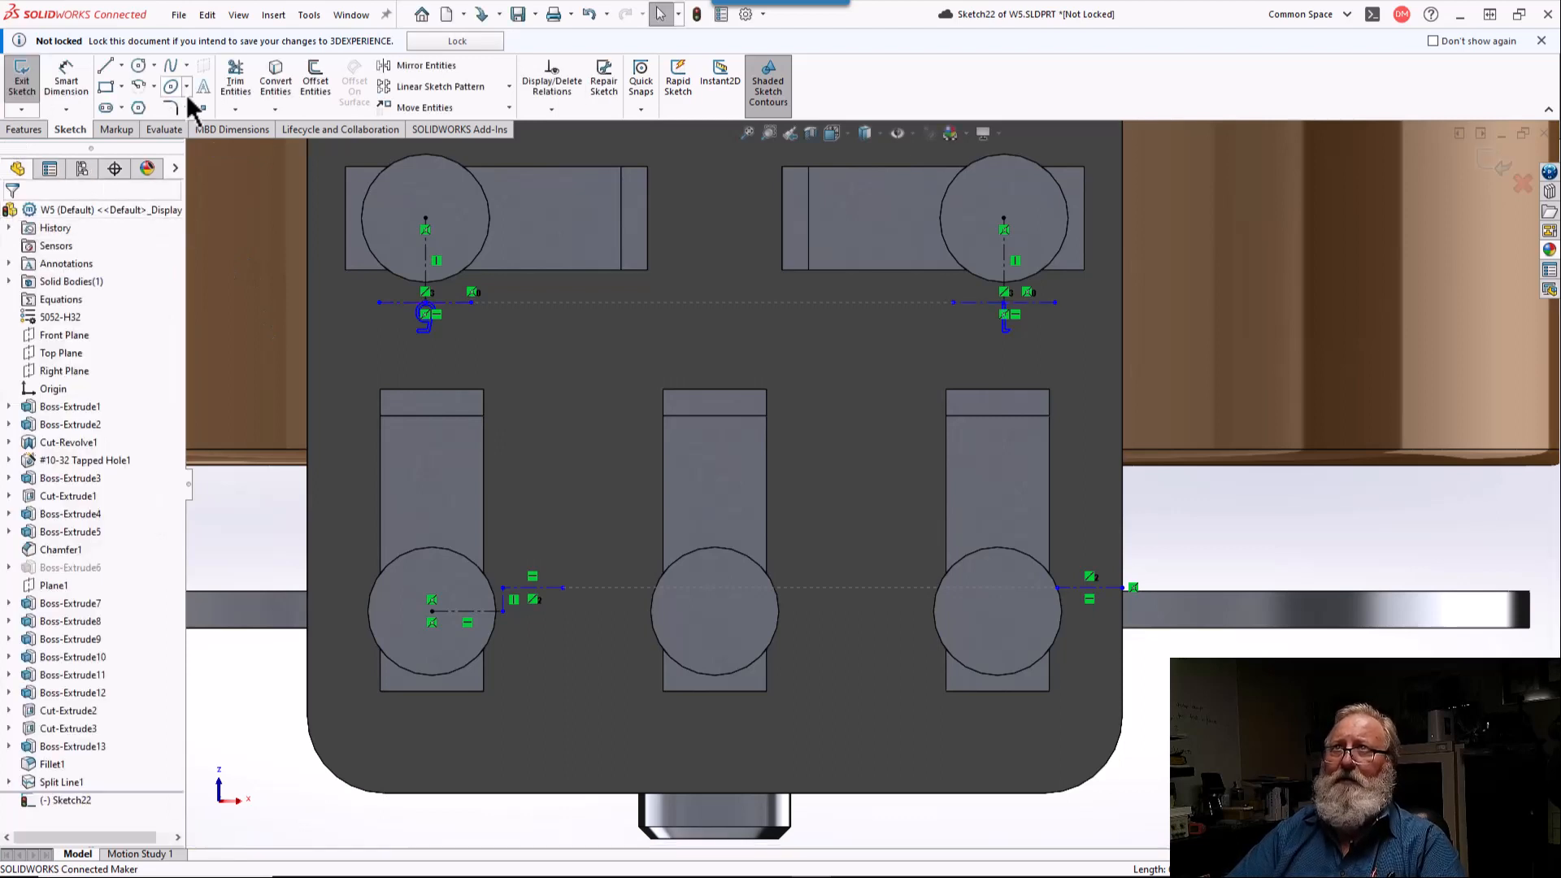
# Step: Draw a vertical centerline down from the outer end of the "5" text's centerline and a horizontal one about 5.7 mm long beneath the text
pyautogui.click(121, 65)
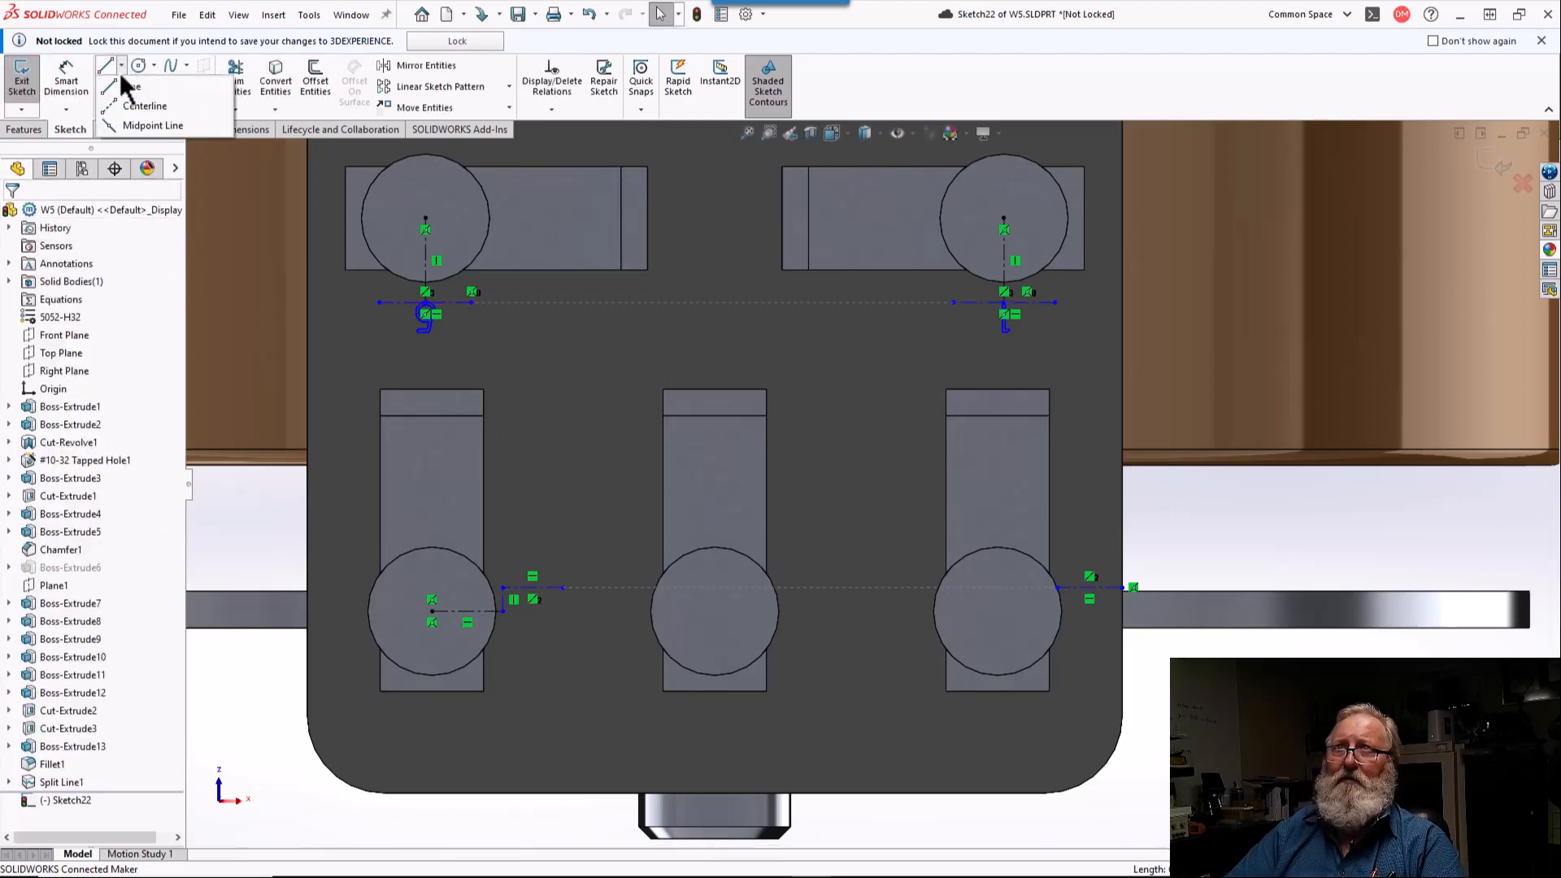
pyautogui.click(122, 107)
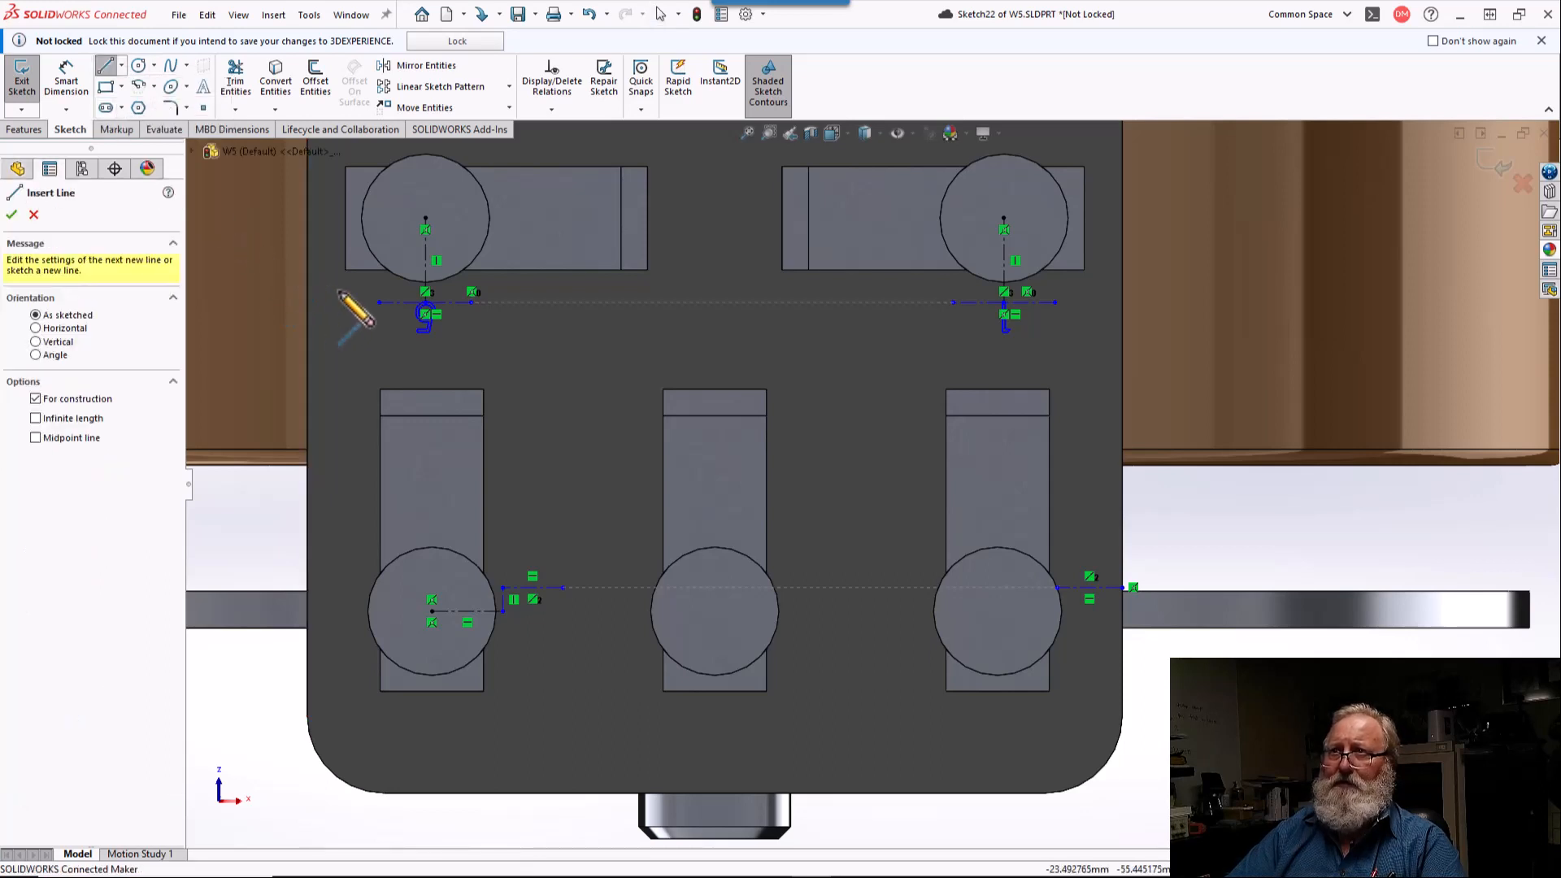
pyautogui.moveTo(379, 303)
pyautogui.mouseDown()
pyautogui.moveTo(378, 352)
pyautogui.moveTo(488, 353)
pyautogui.moveTo(476, 353)
pyautogui.mouseUp()
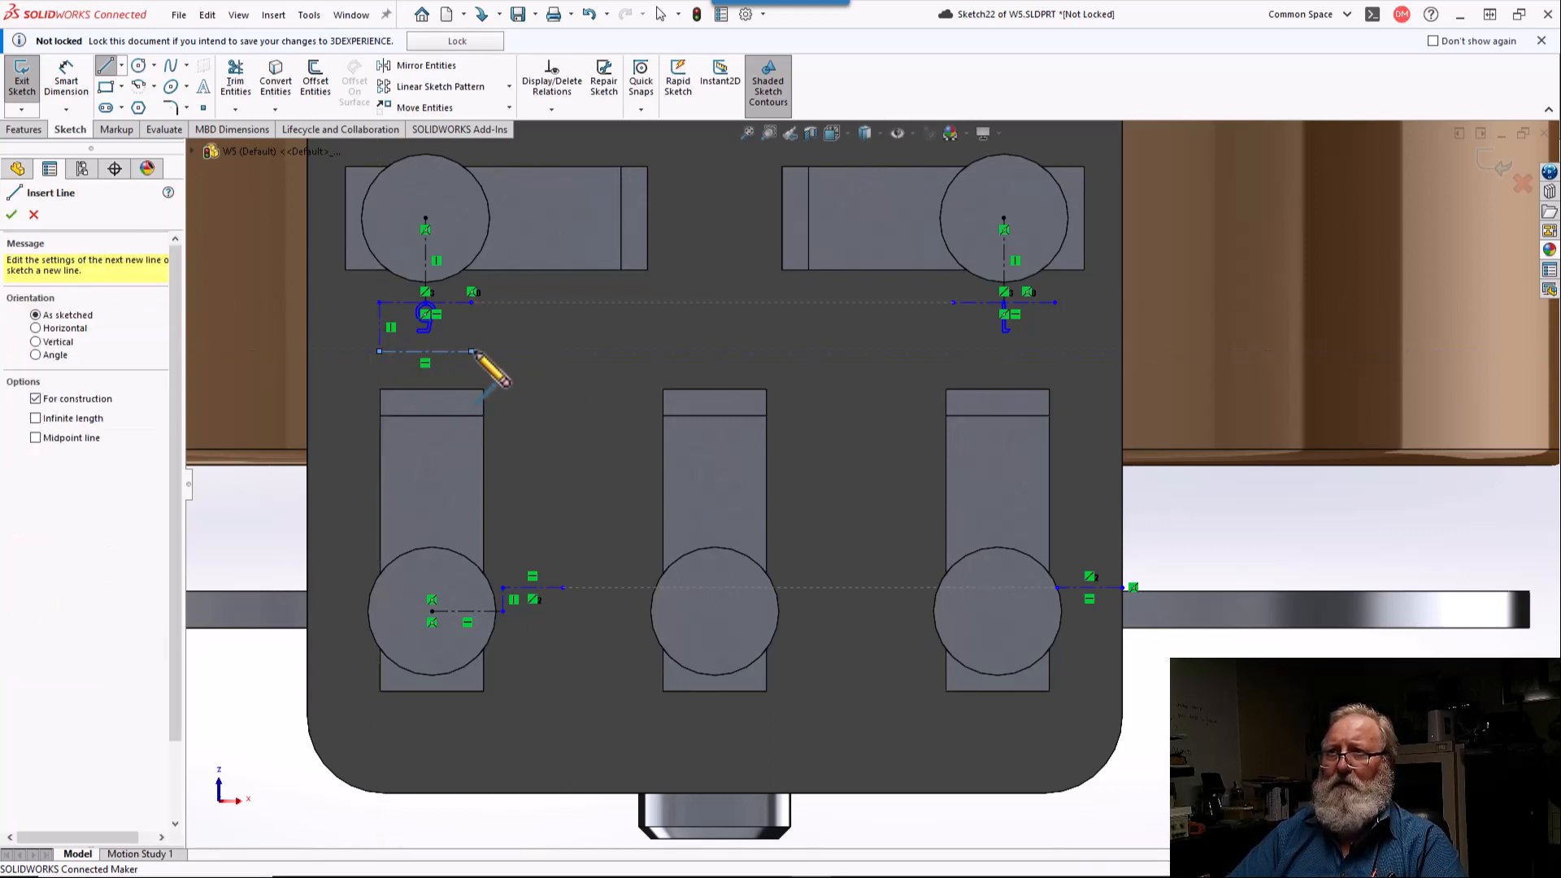
pyautogui.press('Escape')
# Step: Try adding a second sketch text "5" along the horizontal centerline drawn beneath the existing "5"
pyautogui.click(455, 351)
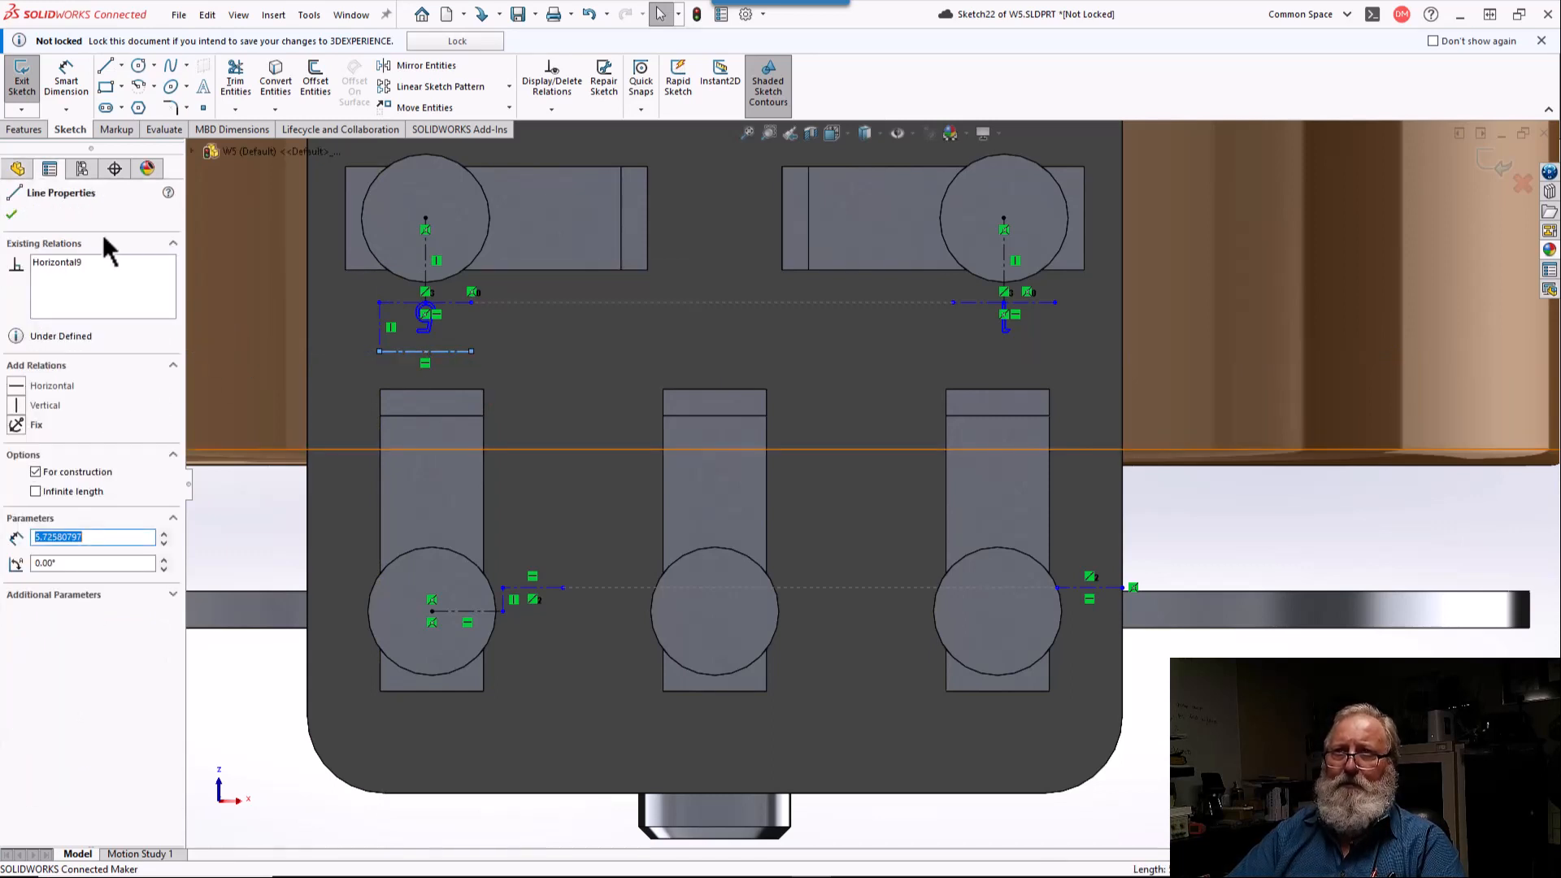
pyautogui.click(204, 87)
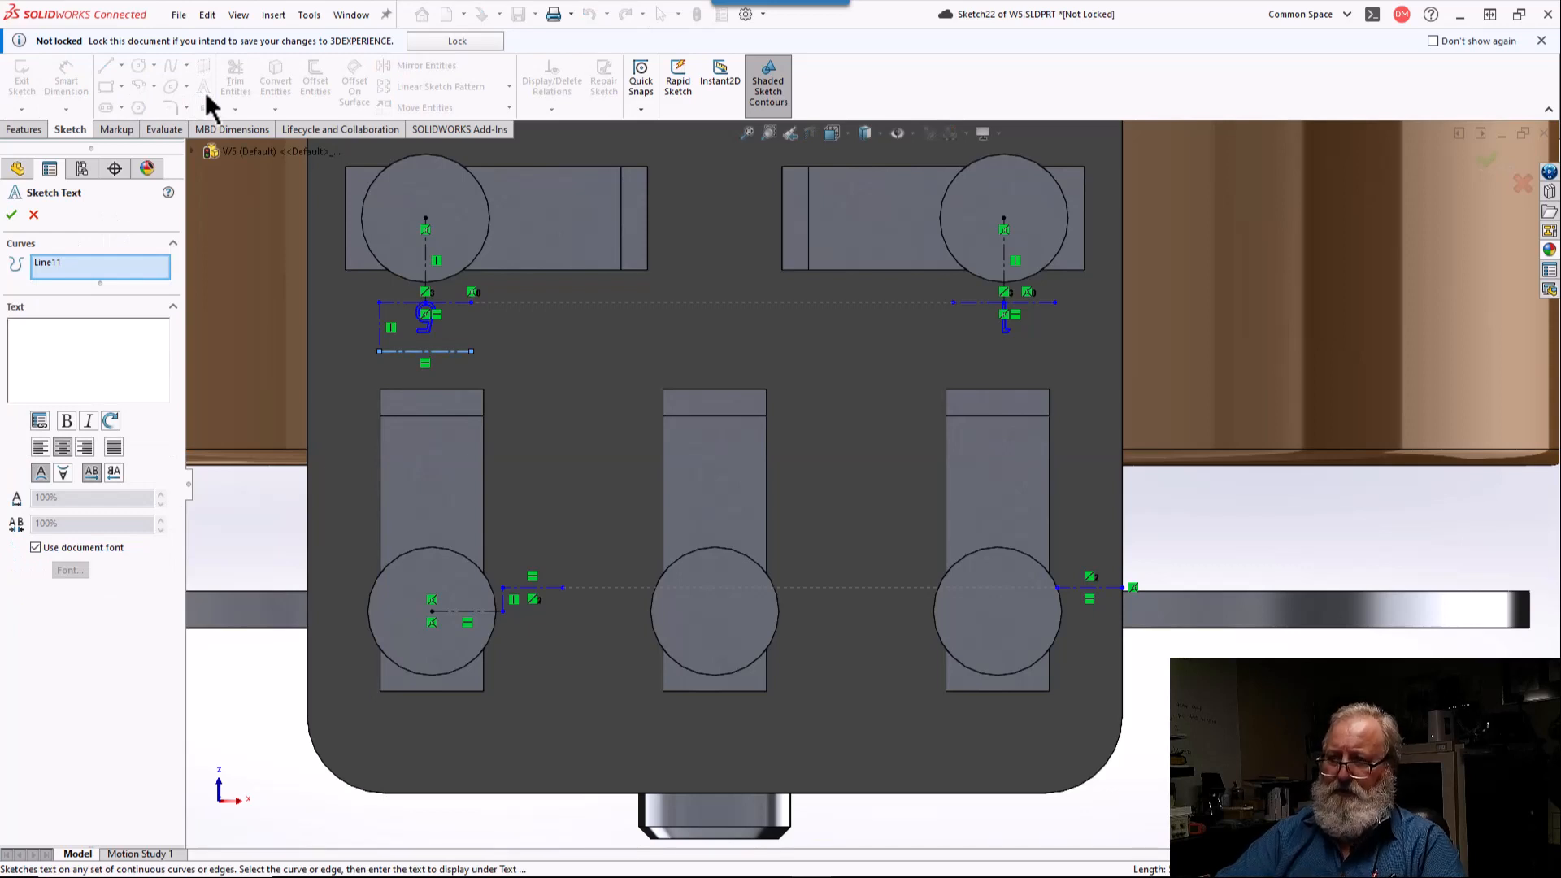
pyautogui.write('5')
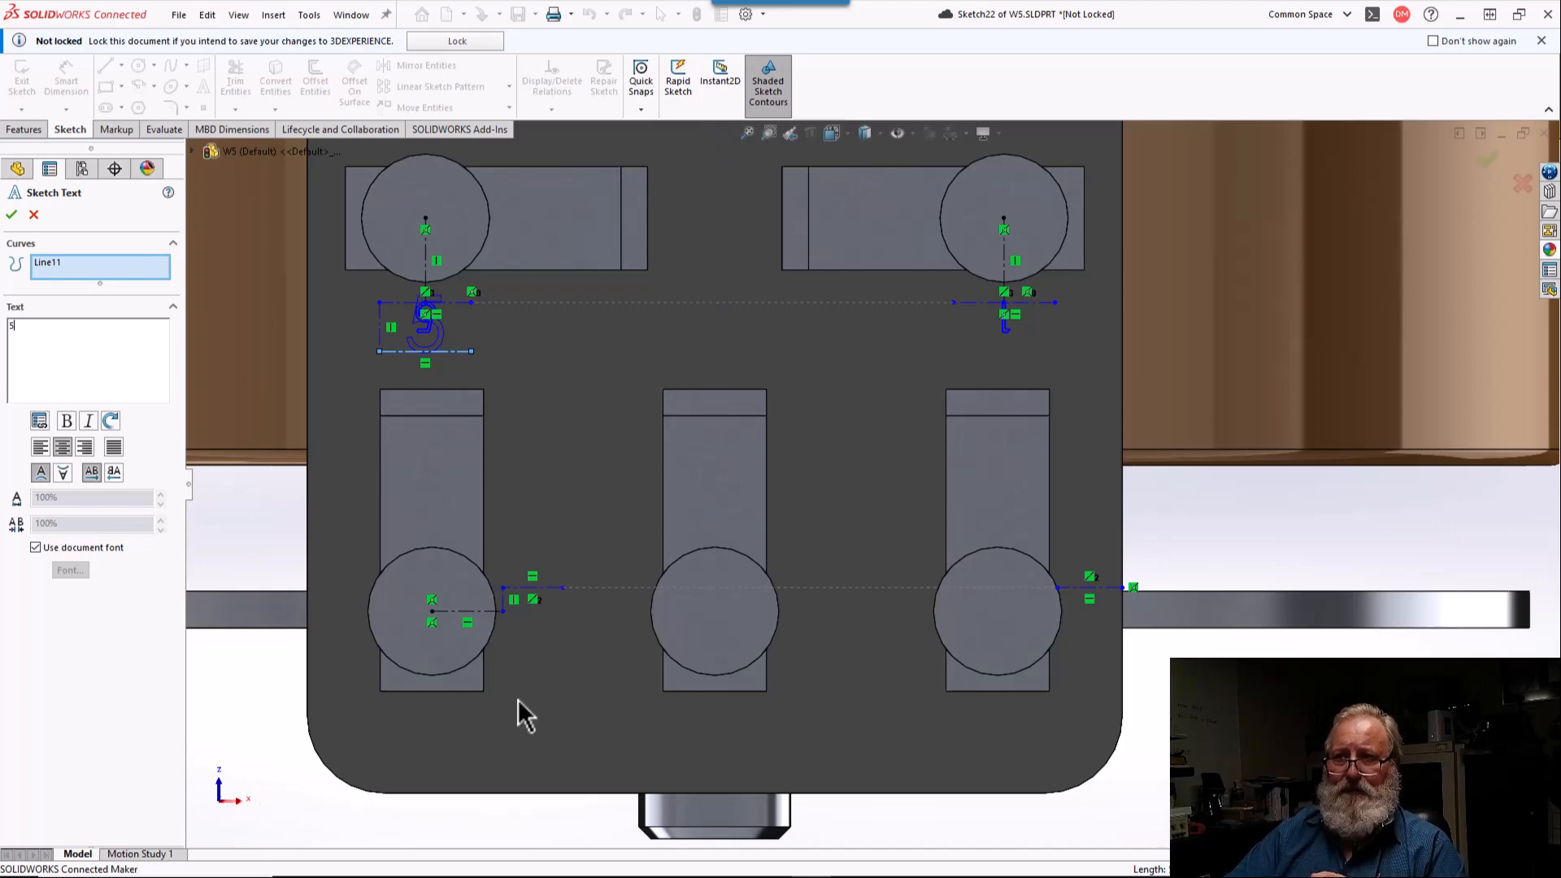
pyautogui.scroll(5, 672, 554)
pyautogui.moveTo(676, 549); pyautogui.dragTo(634, 732, button='middle')
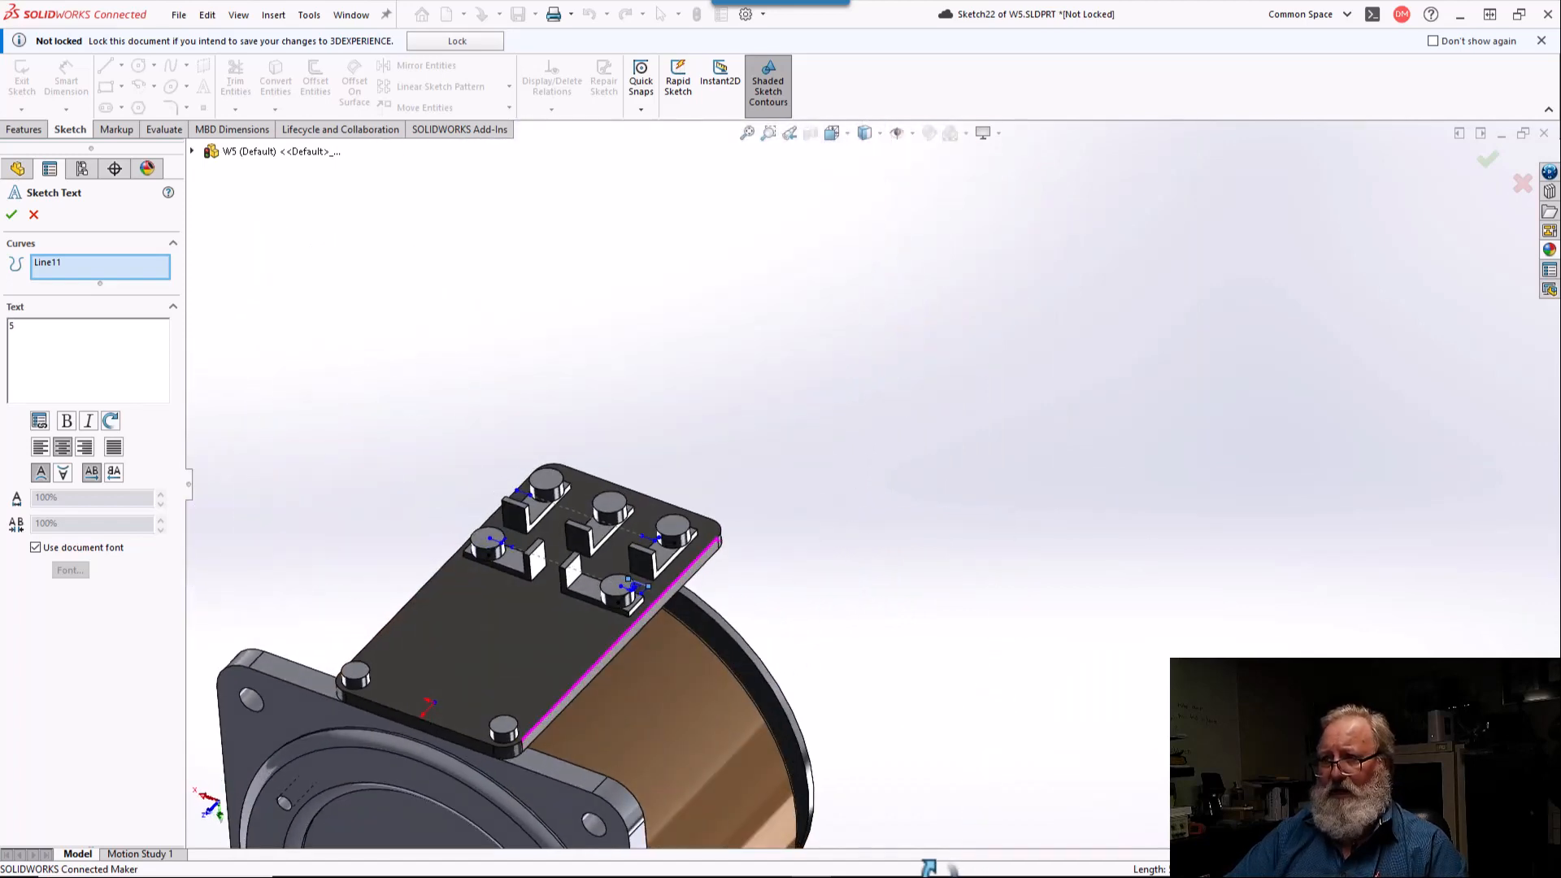
pyautogui.moveTo(585, 577); pyautogui.dragTo(571, 754, button='middle')
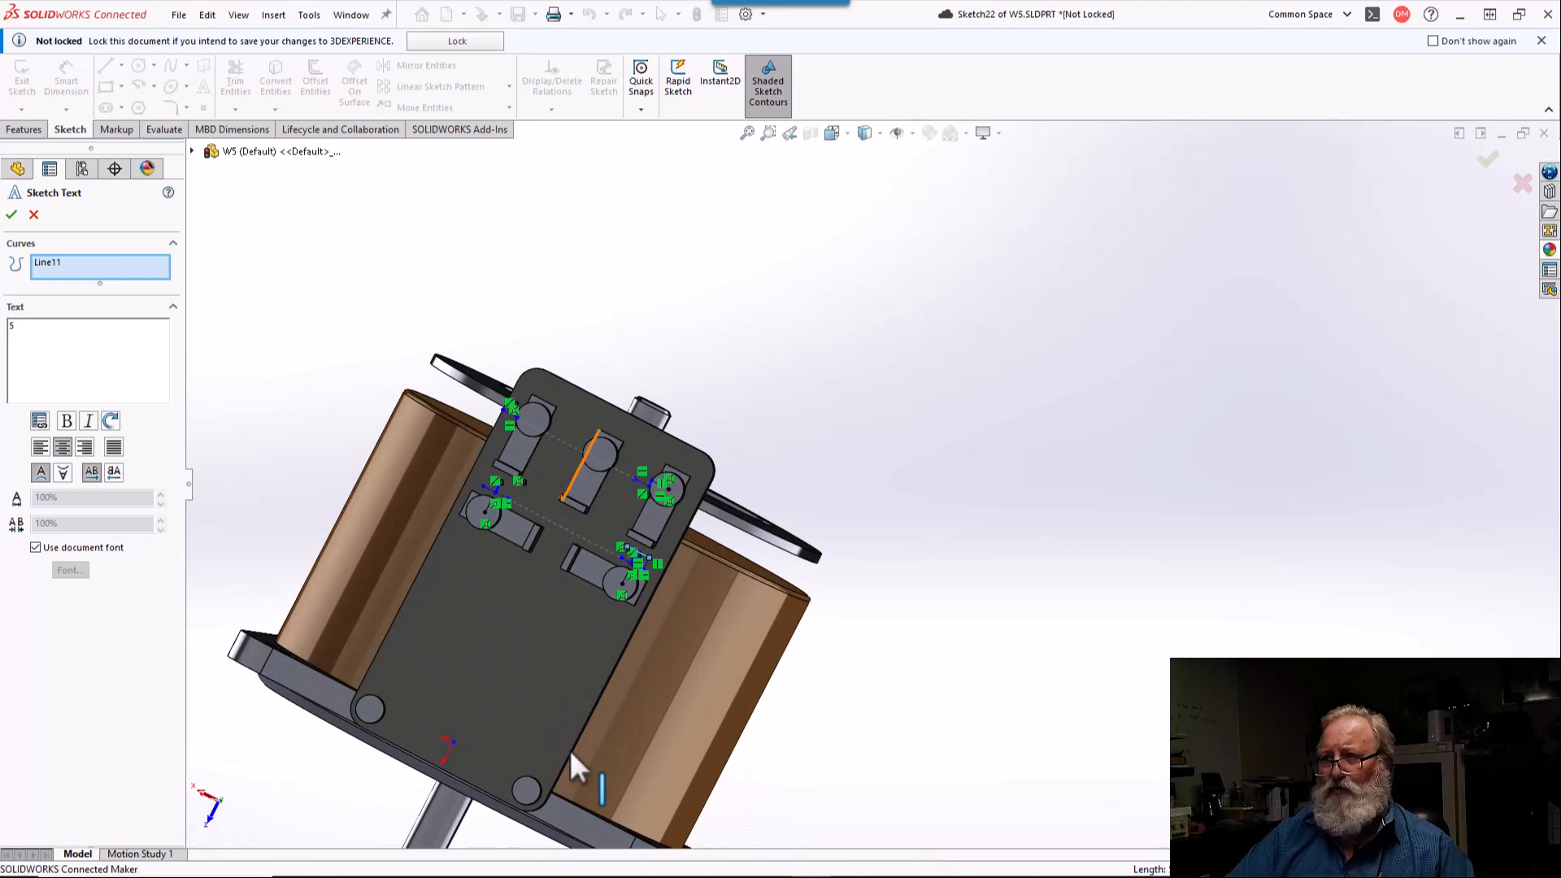
pyautogui.scroll(-5, 571, 736)
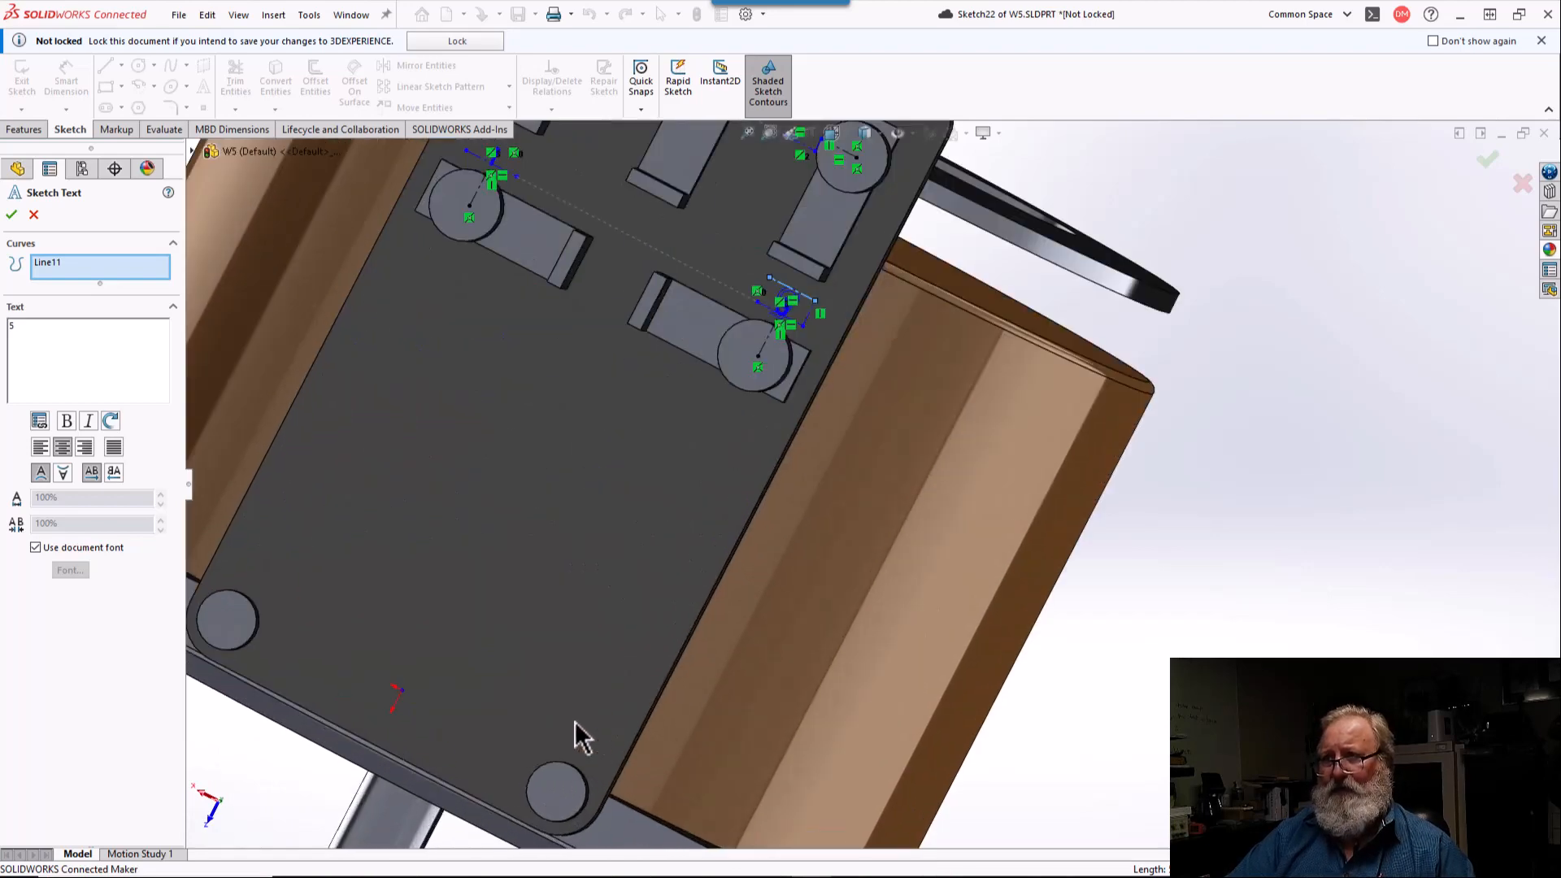
pyautogui.scroll(3, 706, 317)
pyautogui.scroll(-2, 722, 303)
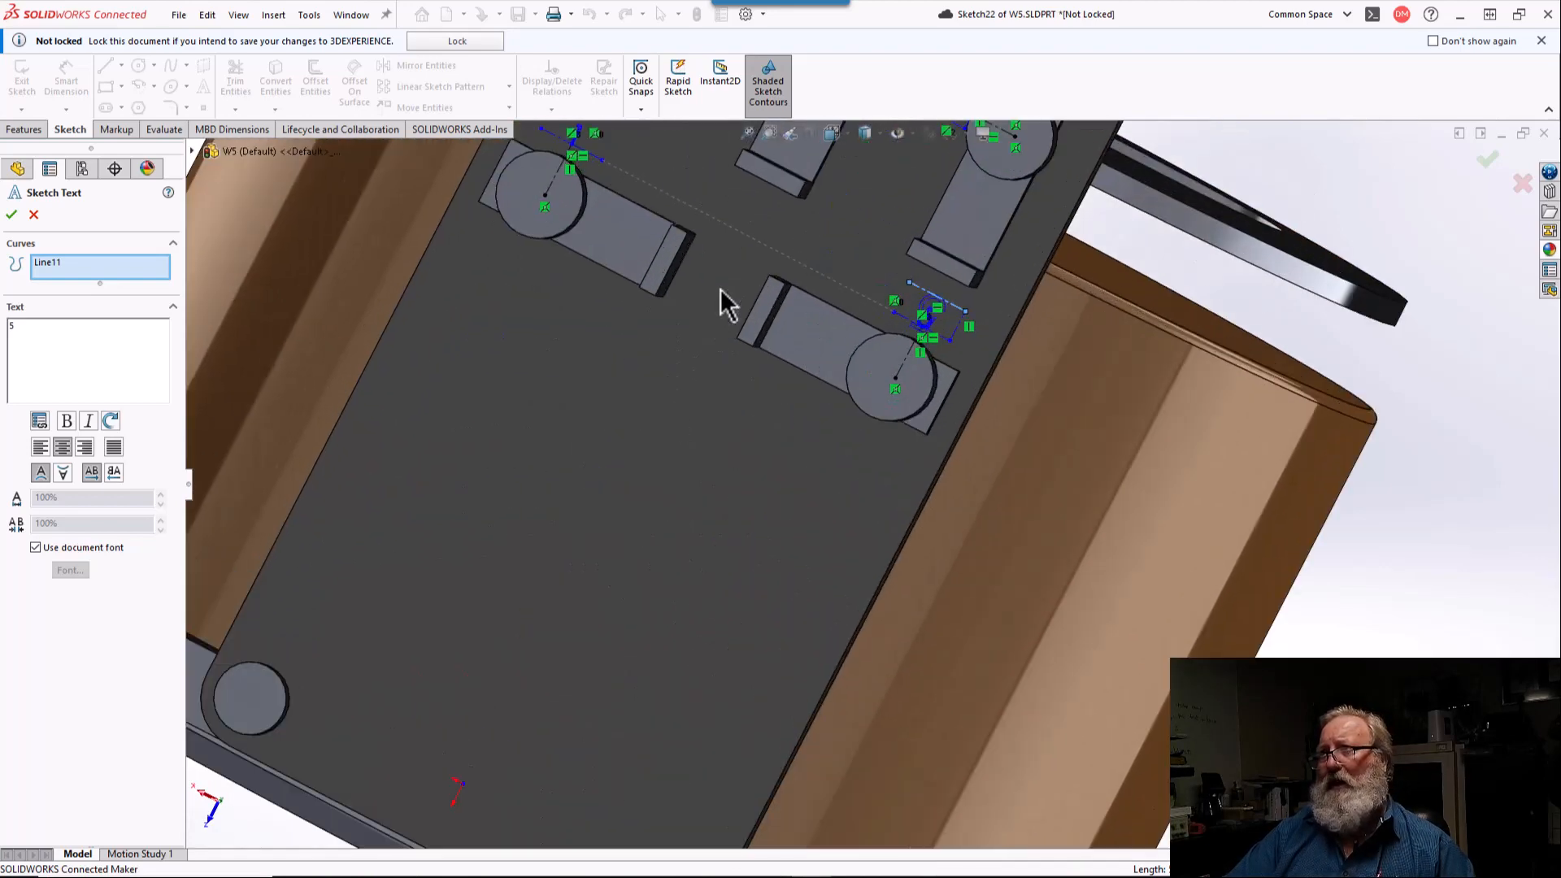
pyautogui.scroll(-2, 968, 357)
pyautogui.scroll(-2, 964, 344)
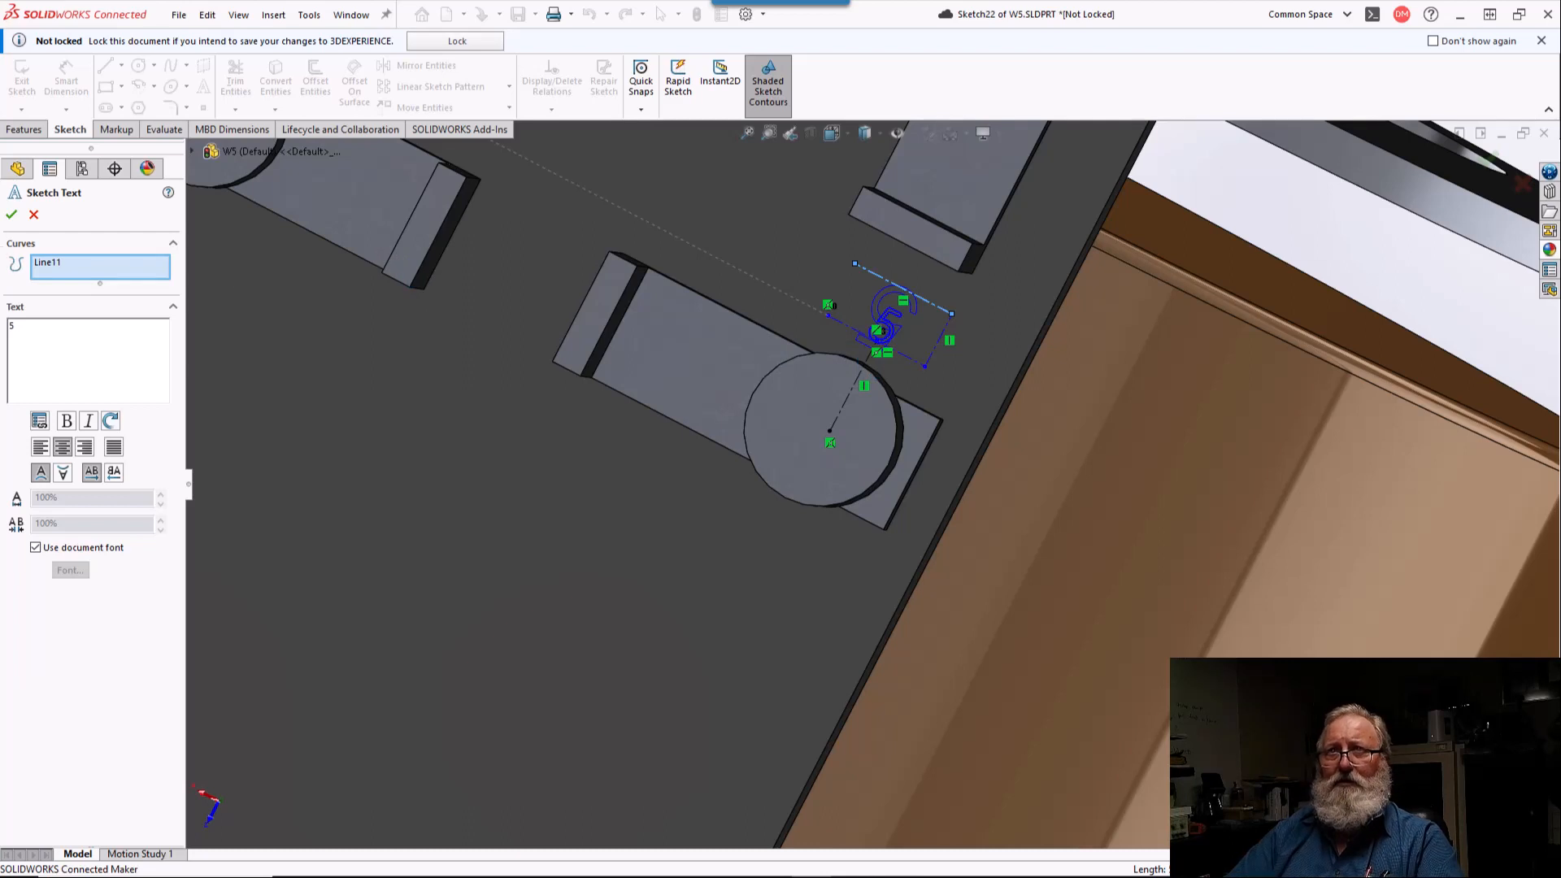
pyautogui.click(11, 215)
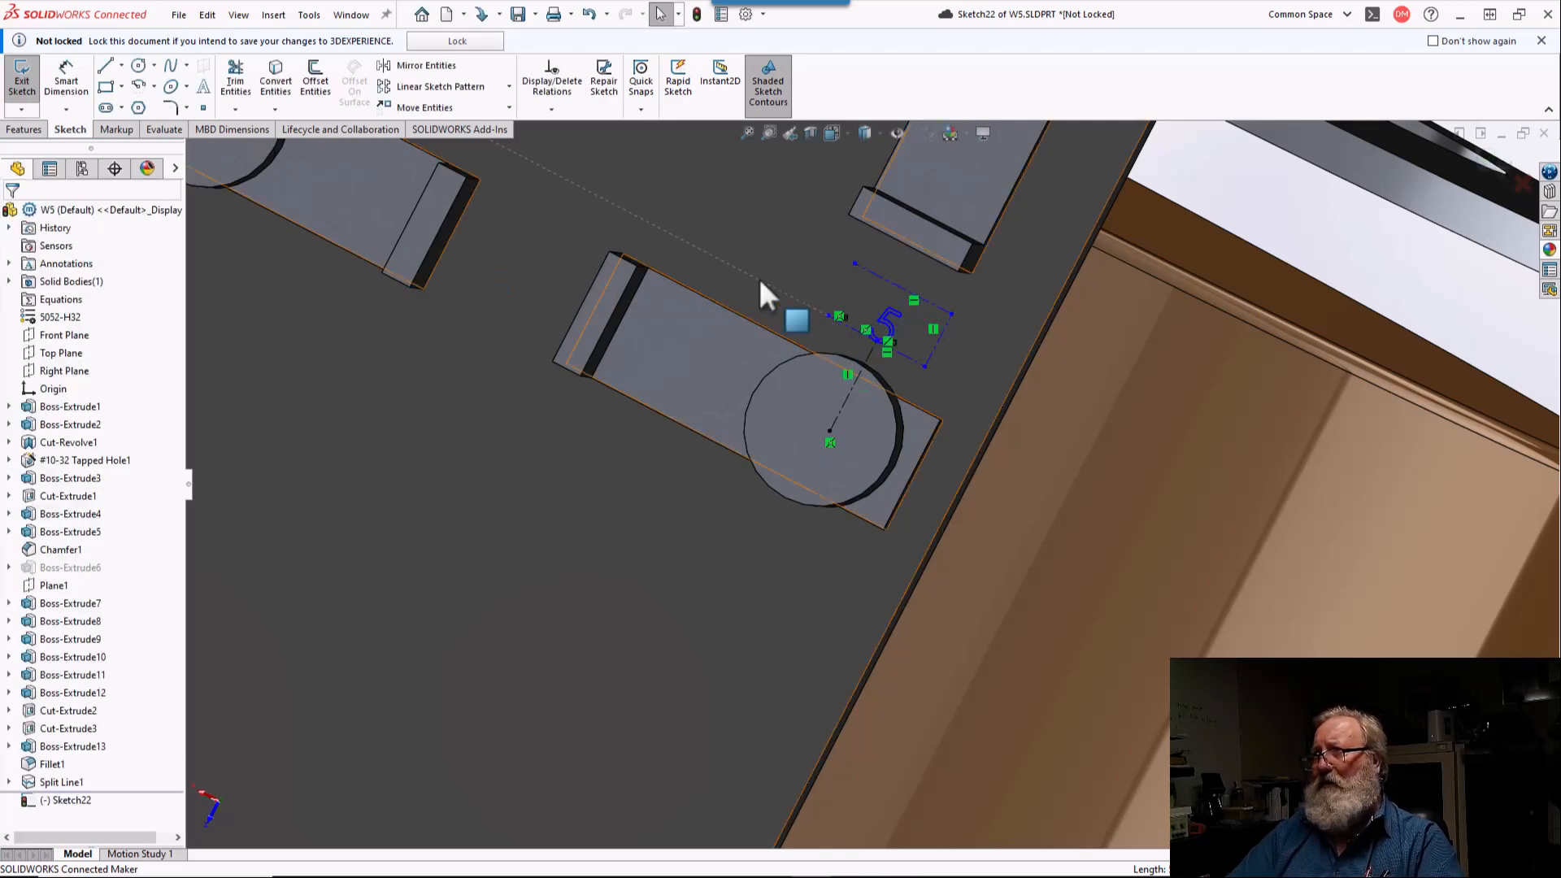
# Step: Delete the extra horizontal centerline beyond the "5" and the vertical centerline that connects to it
pyautogui.click(934, 305)
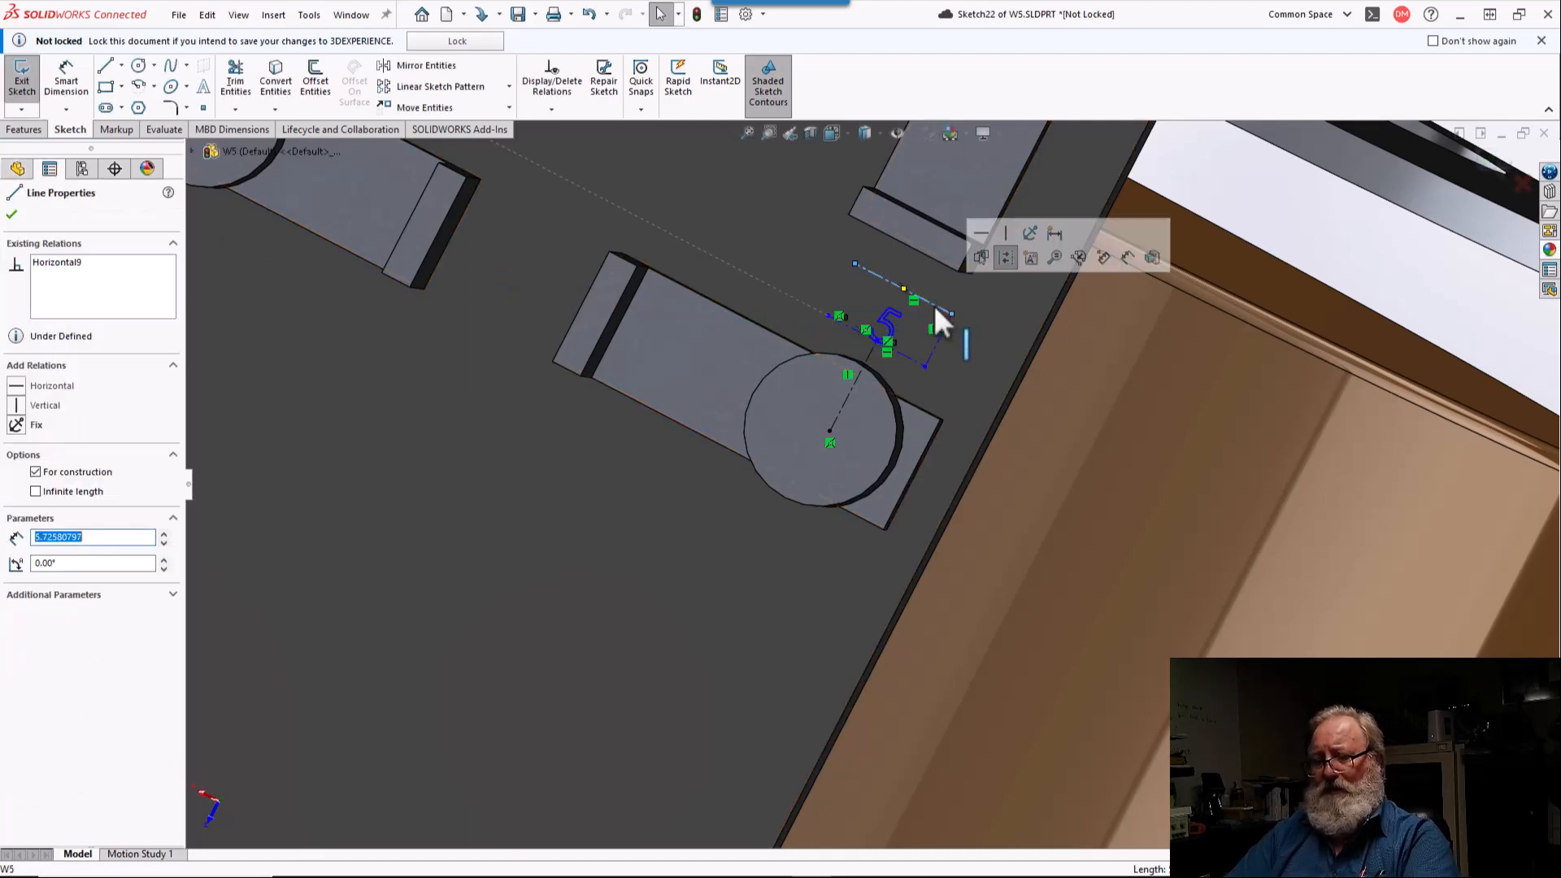
pyautogui.press('Delete')
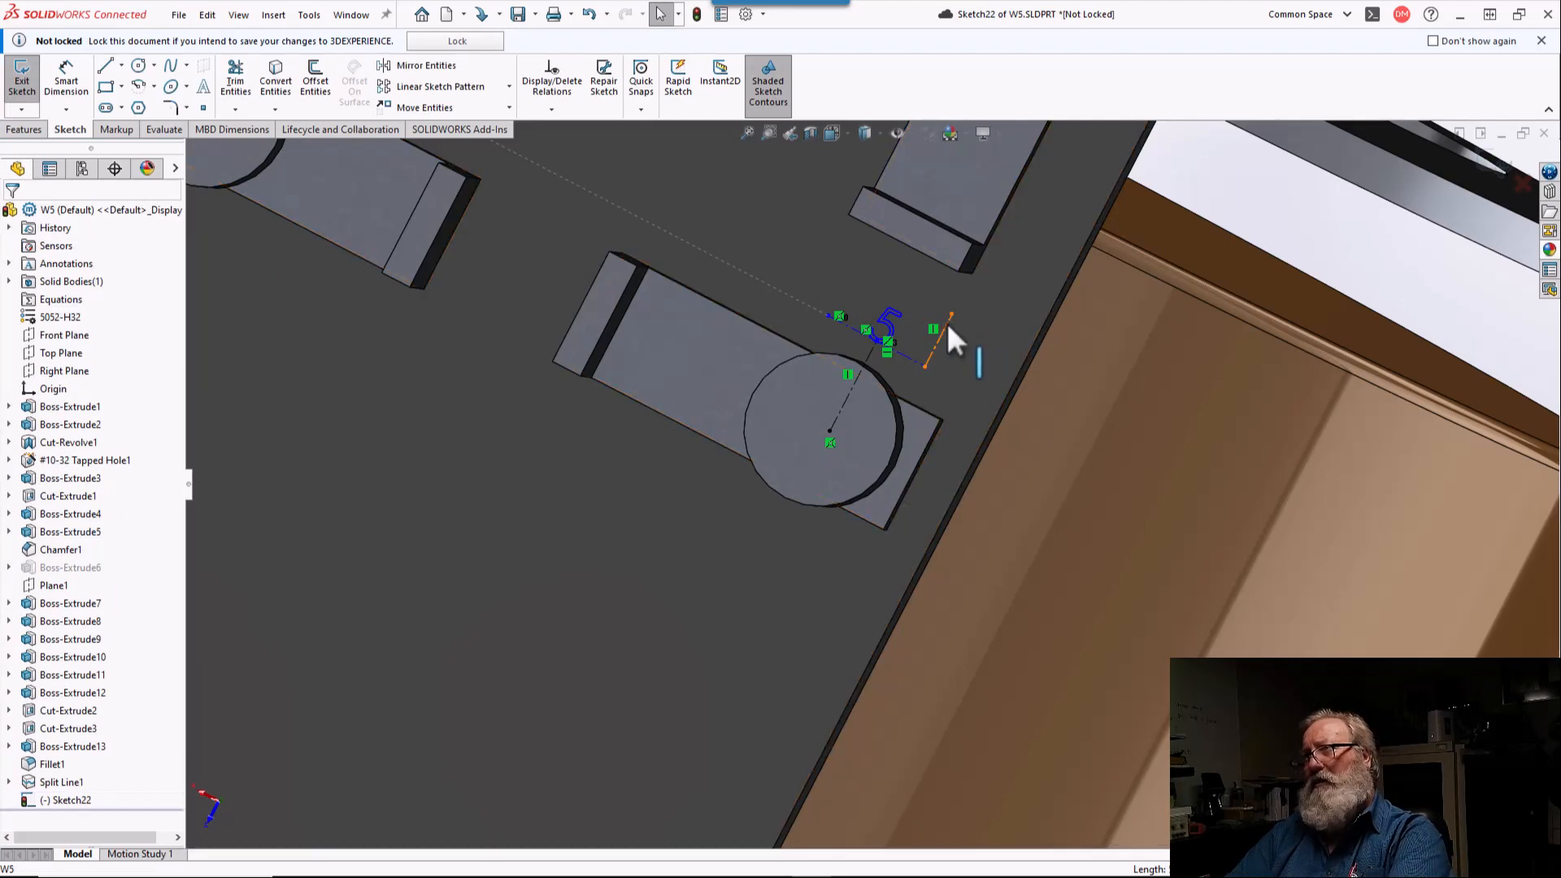
pyautogui.click(946, 328)
pyautogui.press('Delete')
# Step: Create the sketch text "4" along the short horizontal centerline beside the lower-left terminal circle
pyautogui.scroll(4, 947, 326)
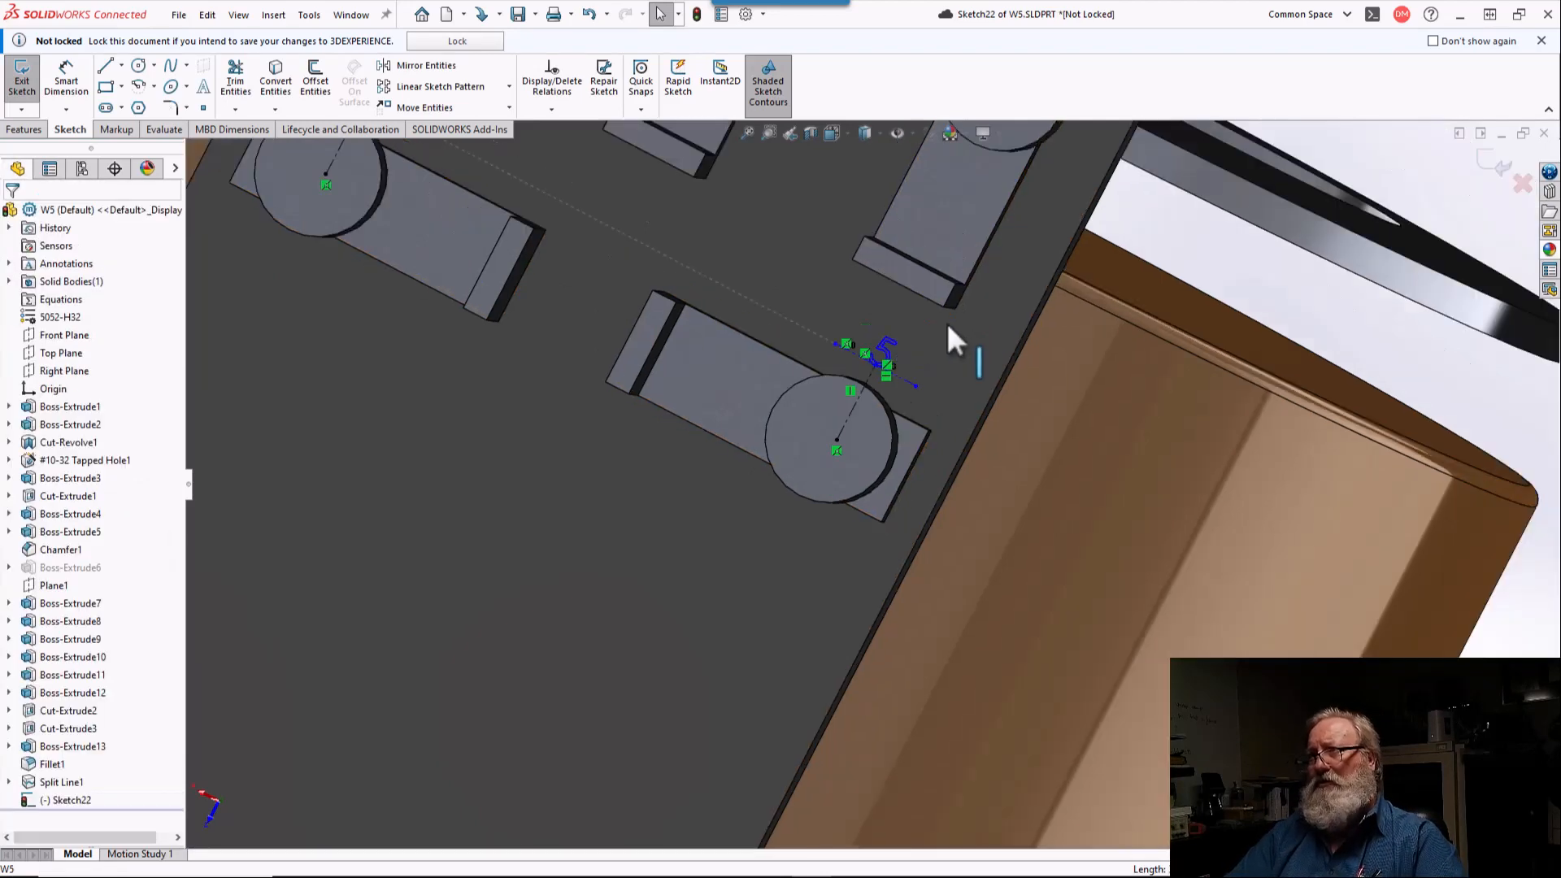
pyautogui.moveTo(912, 311)
pyautogui.mouseDown(button='middle')
pyautogui.moveTo(923, 286)
pyautogui.moveTo(767, 251)
pyautogui.moveTo(551, 449)
pyautogui.moveTo(550, 635)
pyautogui.moveTo(661, 822)
pyautogui.mouseUp(button='middle')
pyautogui.moveTo(1012, 439)
pyautogui.mouseDown(button='middle')
pyautogui.moveTo(1059, 368)
pyautogui.moveTo(1016, 561)
pyautogui.mouseUp(button='middle')
pyautogui.scroll(-4, 1002, 385)
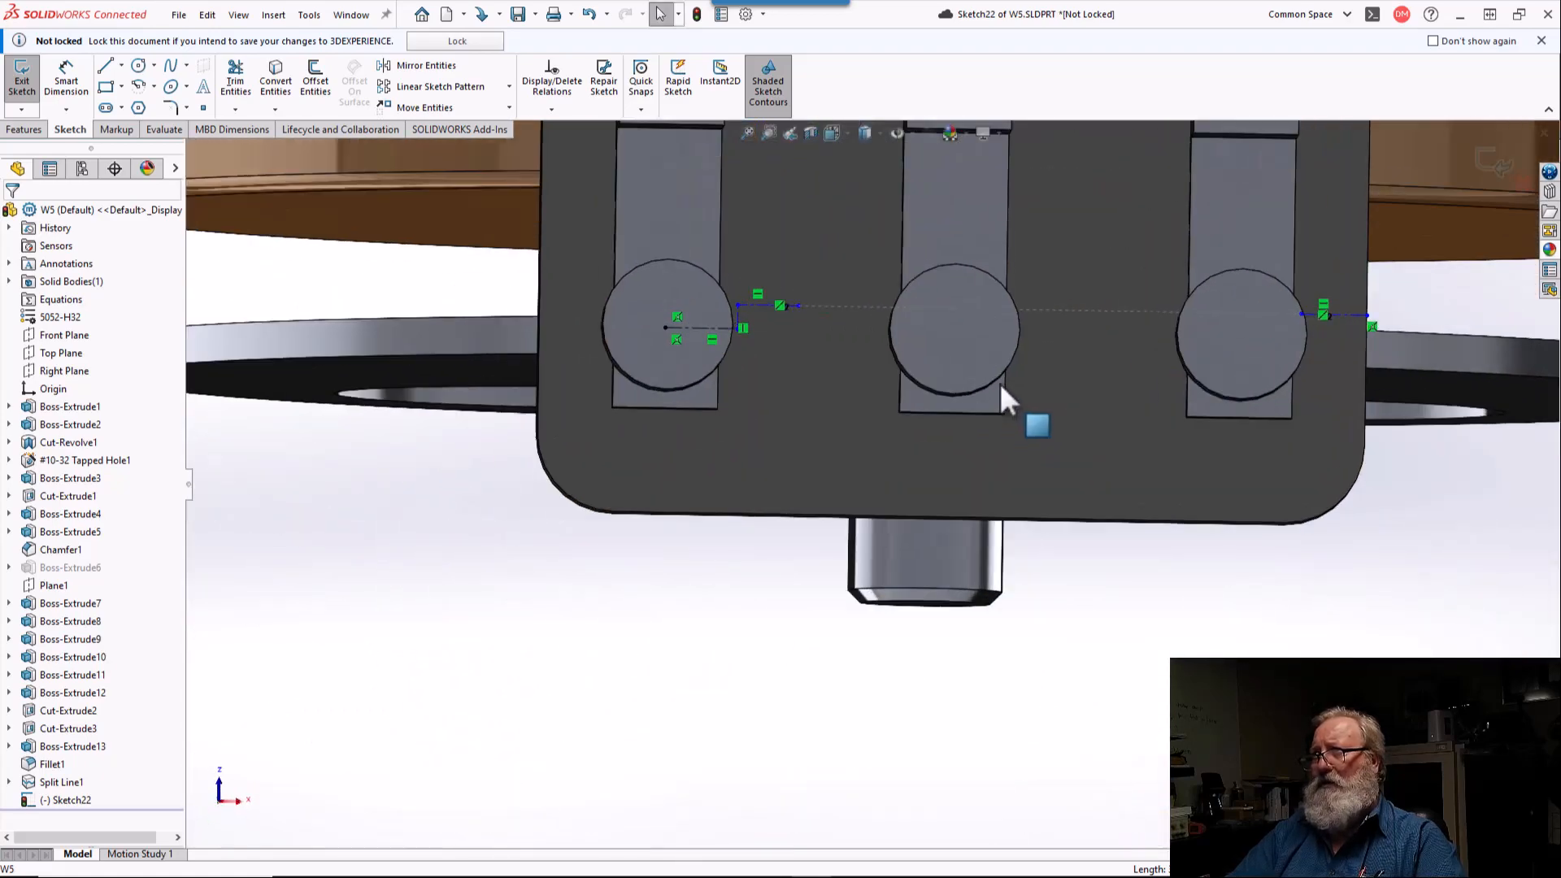
pyautogui.click(762, 307)
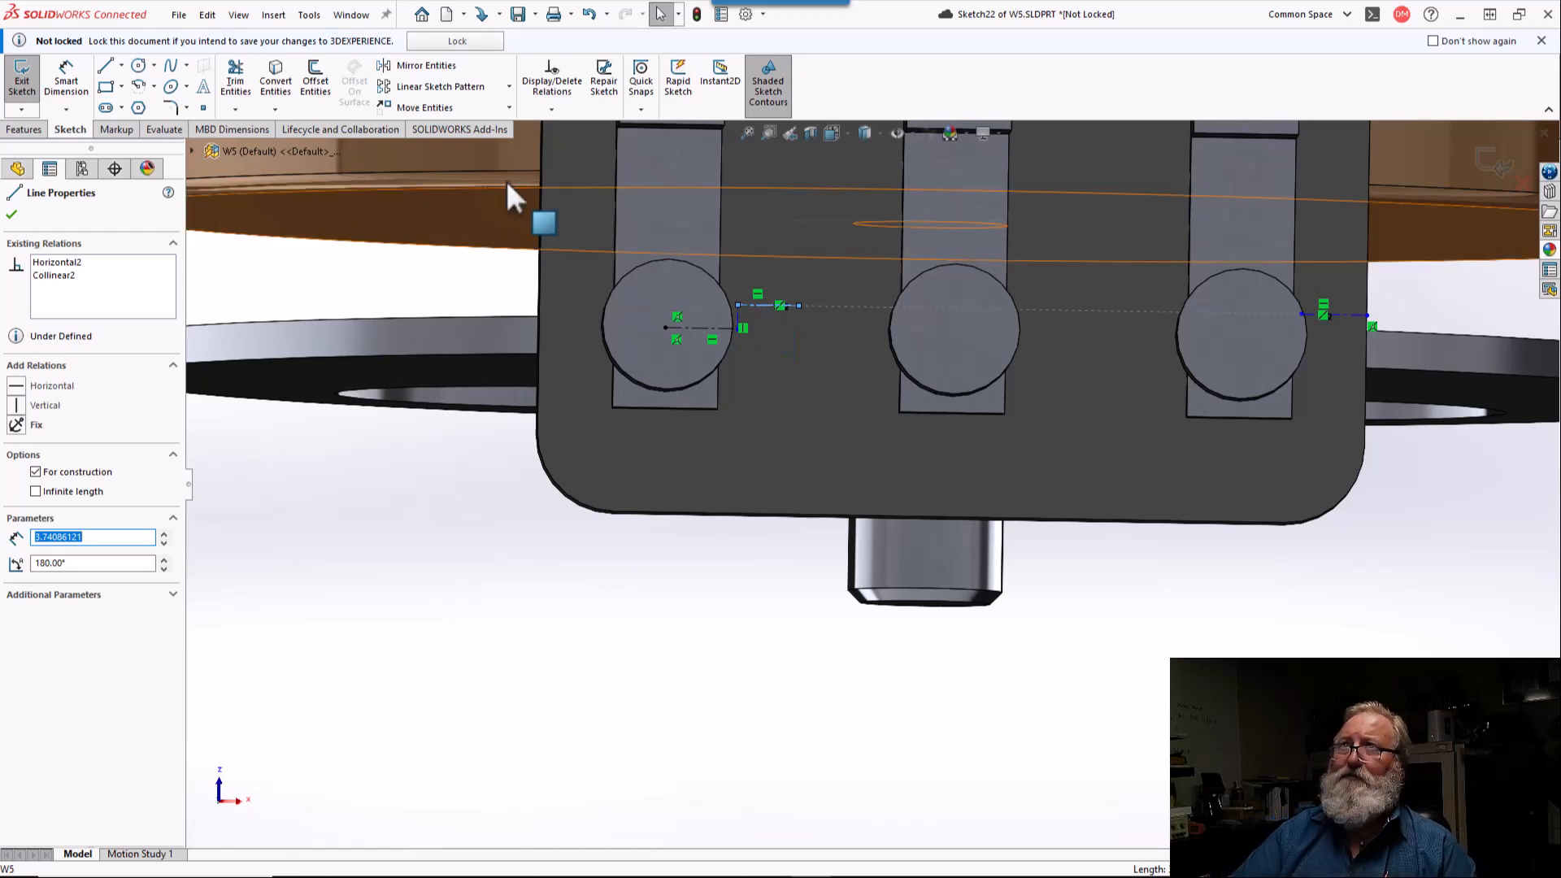
pyautogui.click(201, 88)
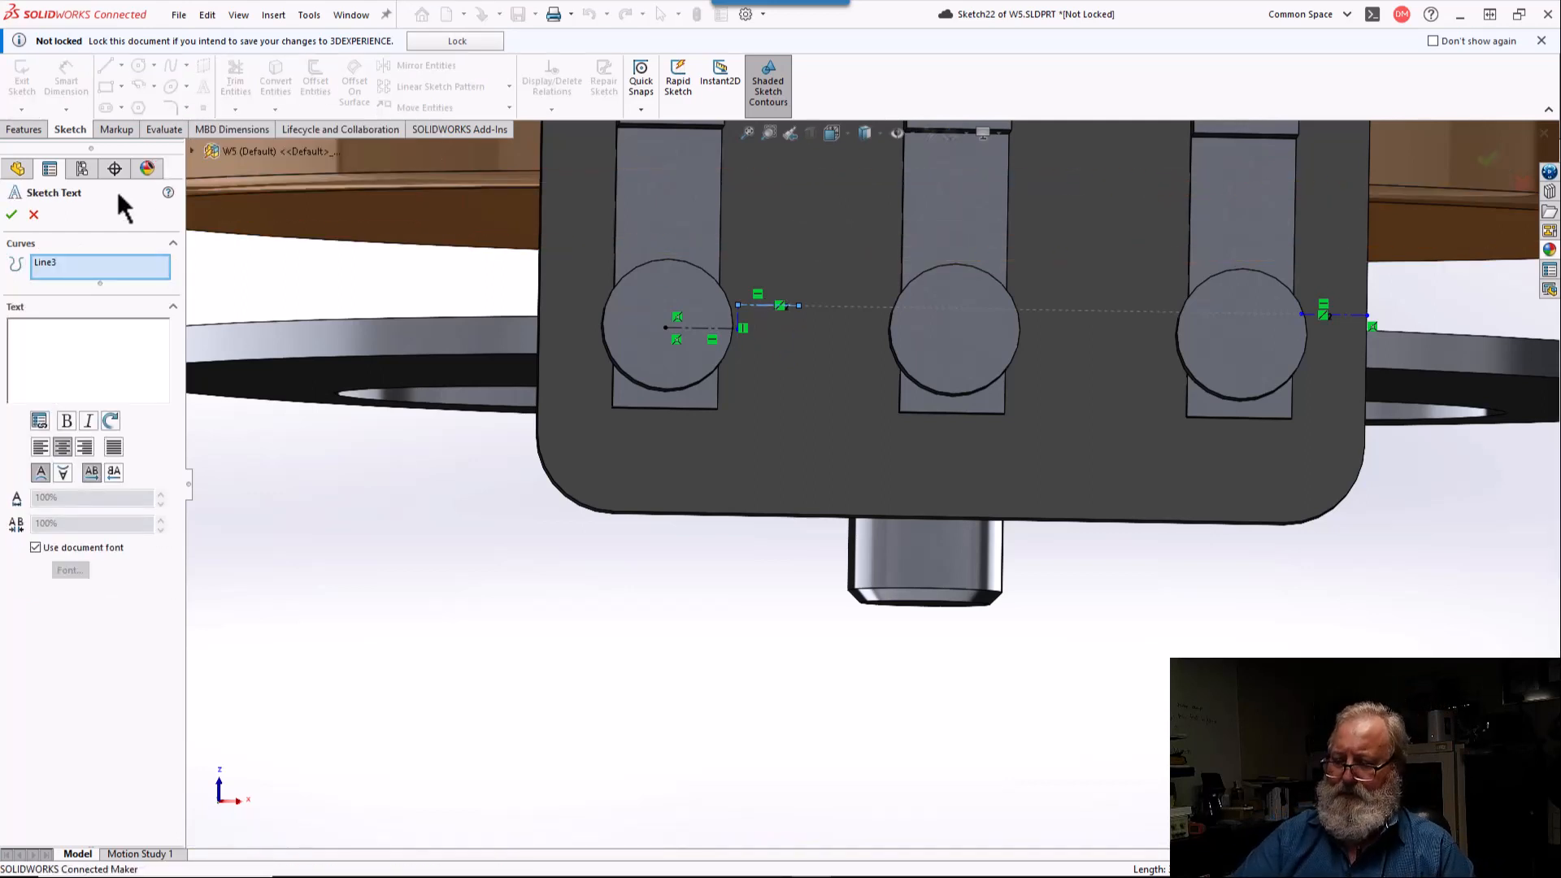
pyautogui.write('4')
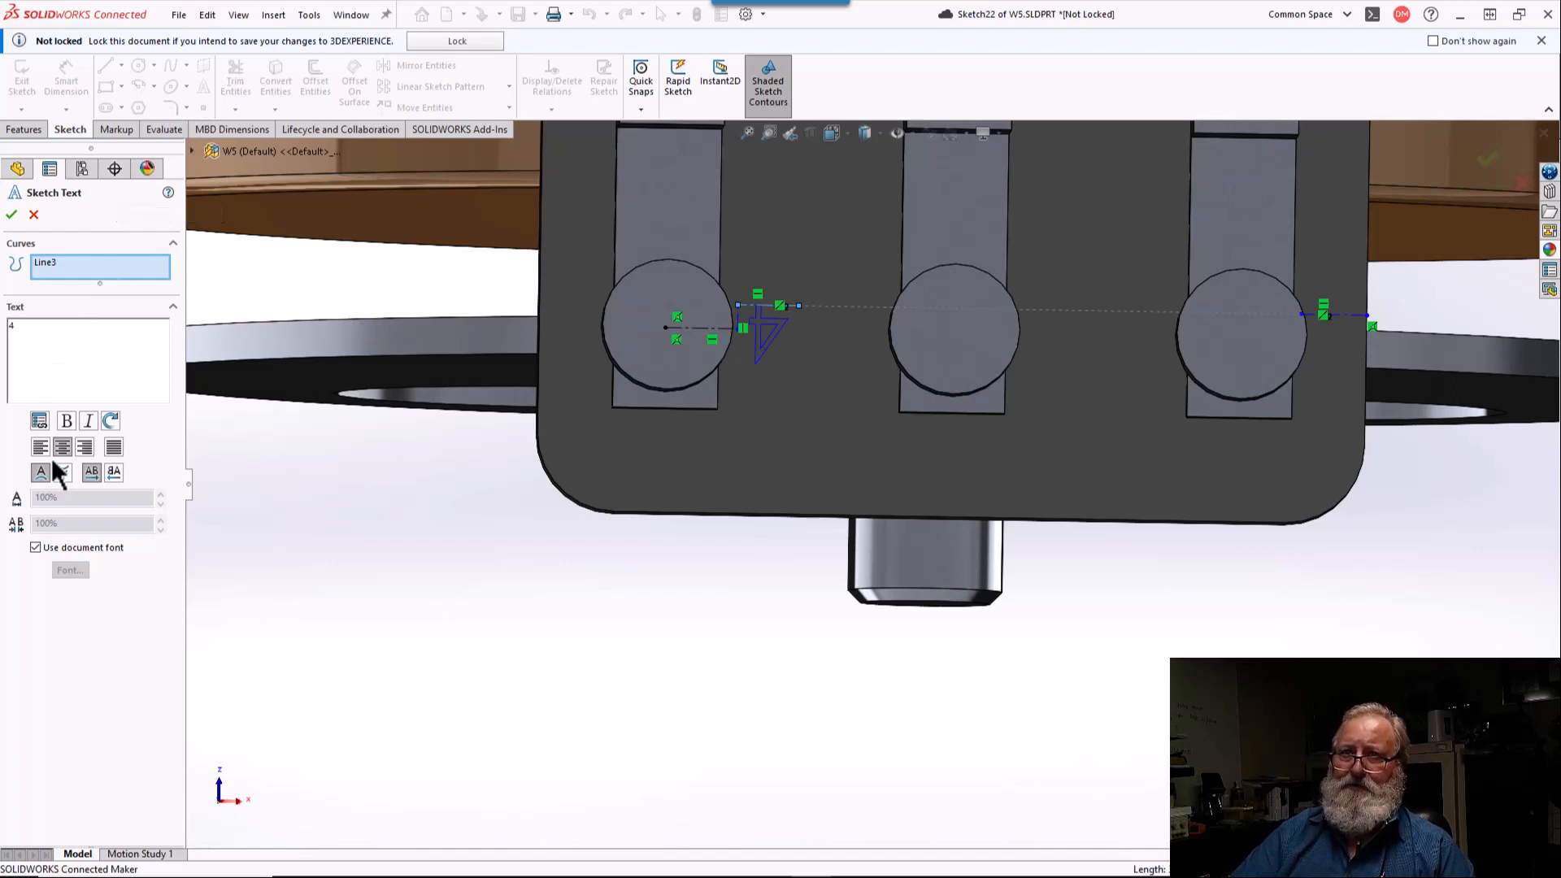
# Step: Override the document font of the "4" with a height of 7 points and accept the sketch text
pyautogui.click(35, 547)
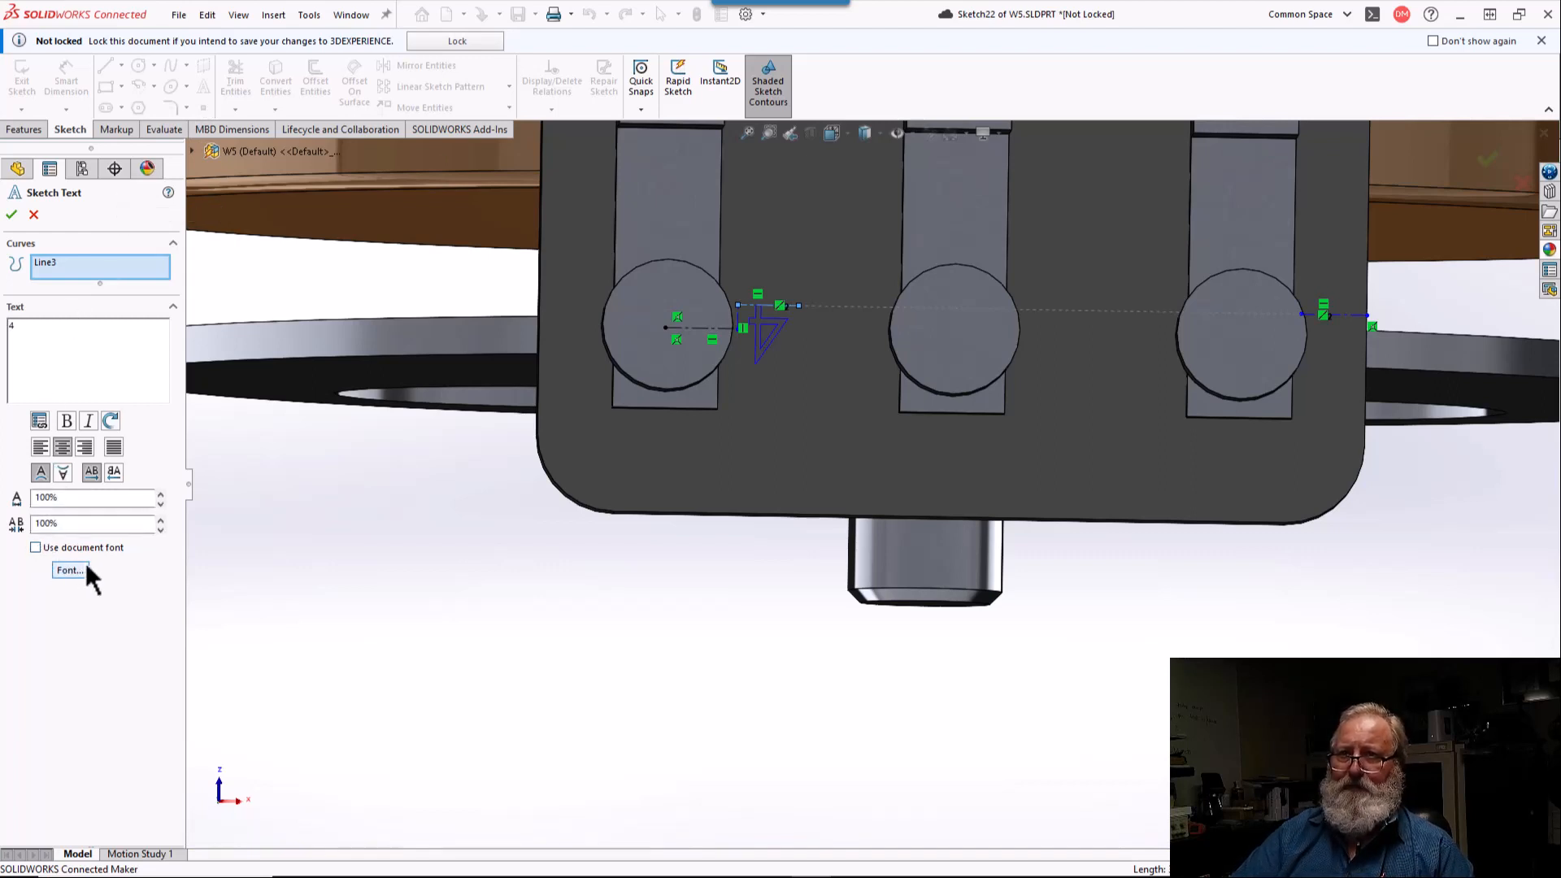
pyautogui.click(83, 569)
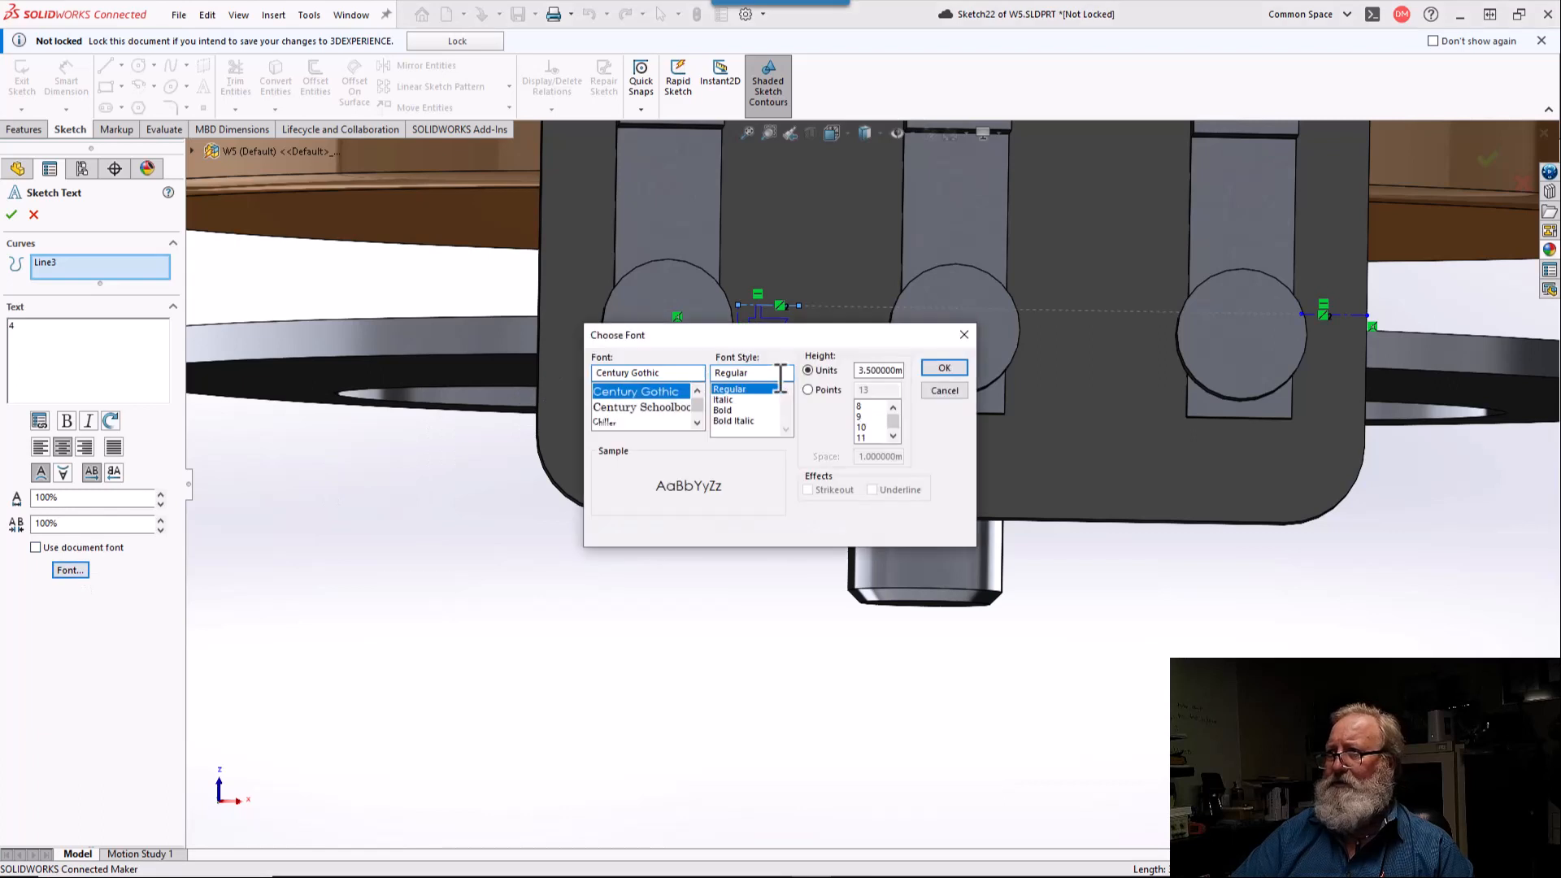
pyautogui.click(823, 390)
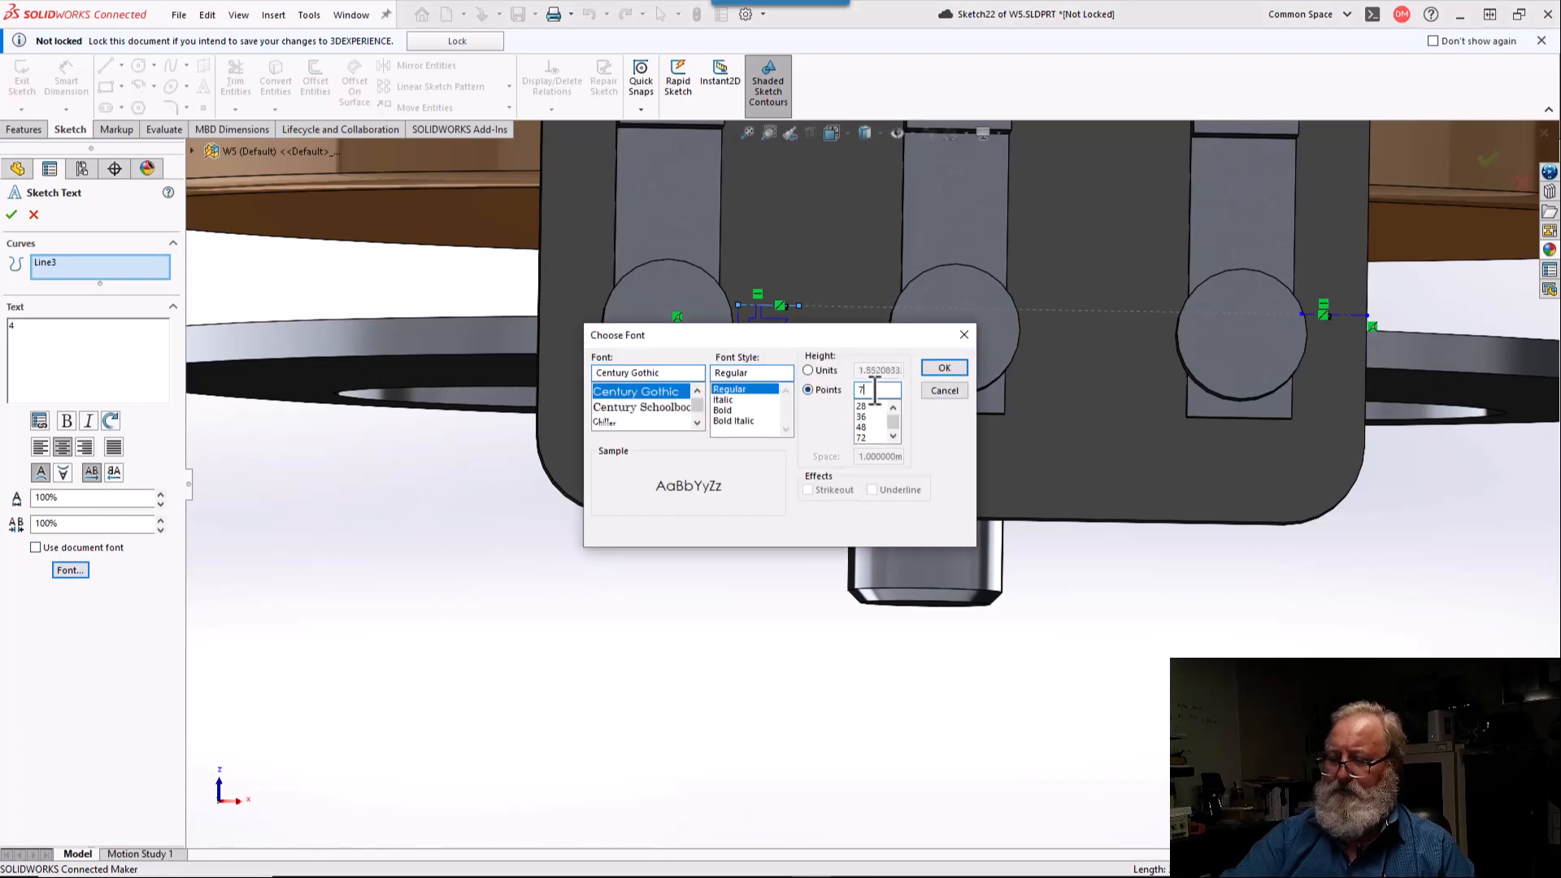
pyautogui.click(875, 390)
pyautogui.write('7')
pyautogui.press('Return')
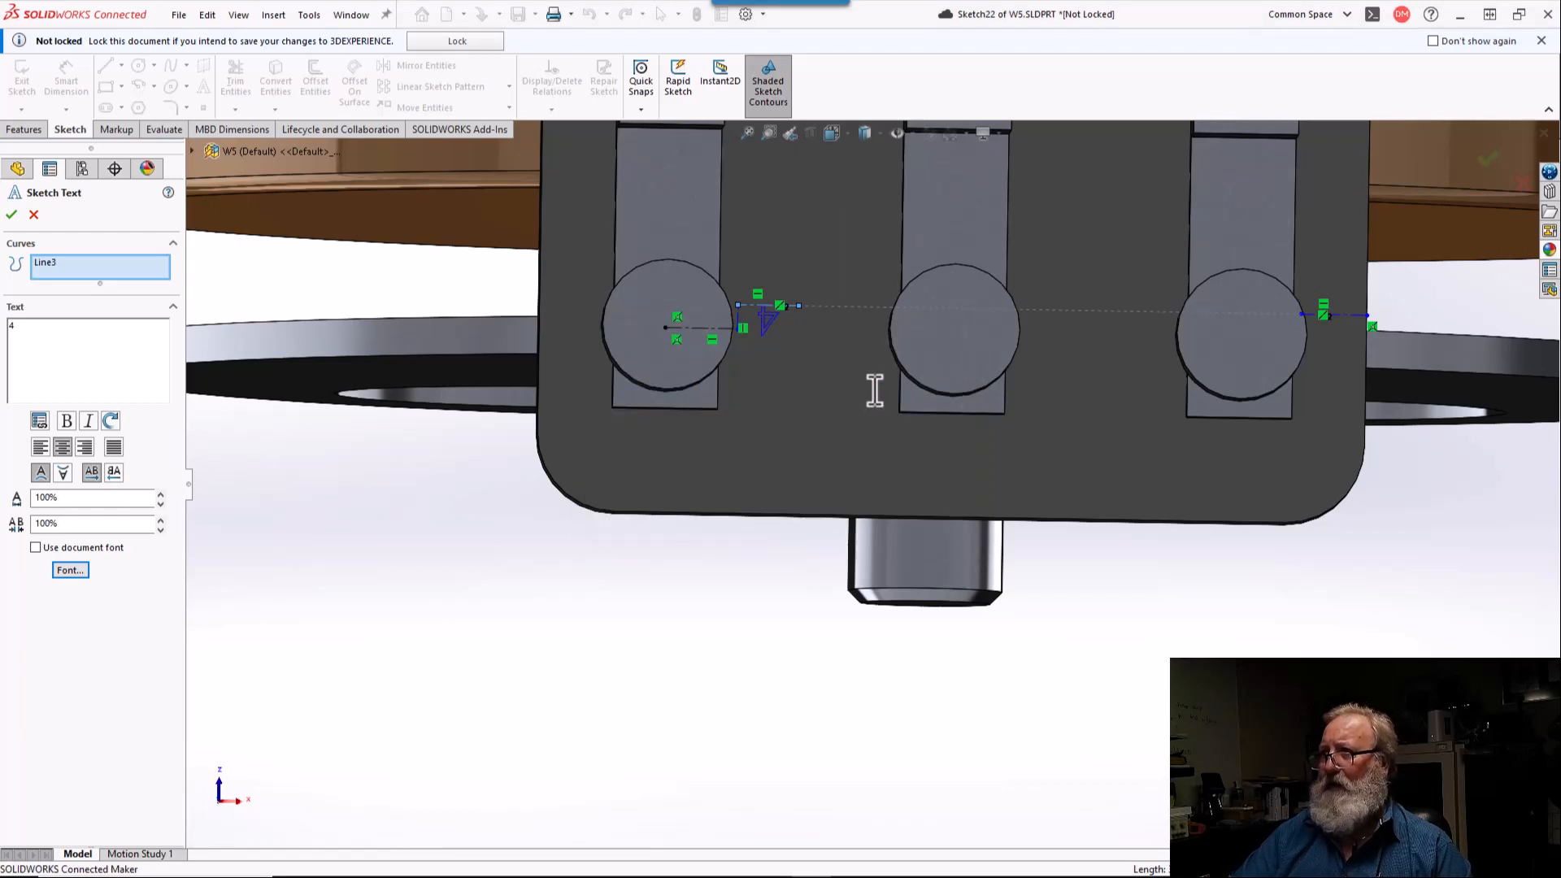
pyautogui.click(68, 570)
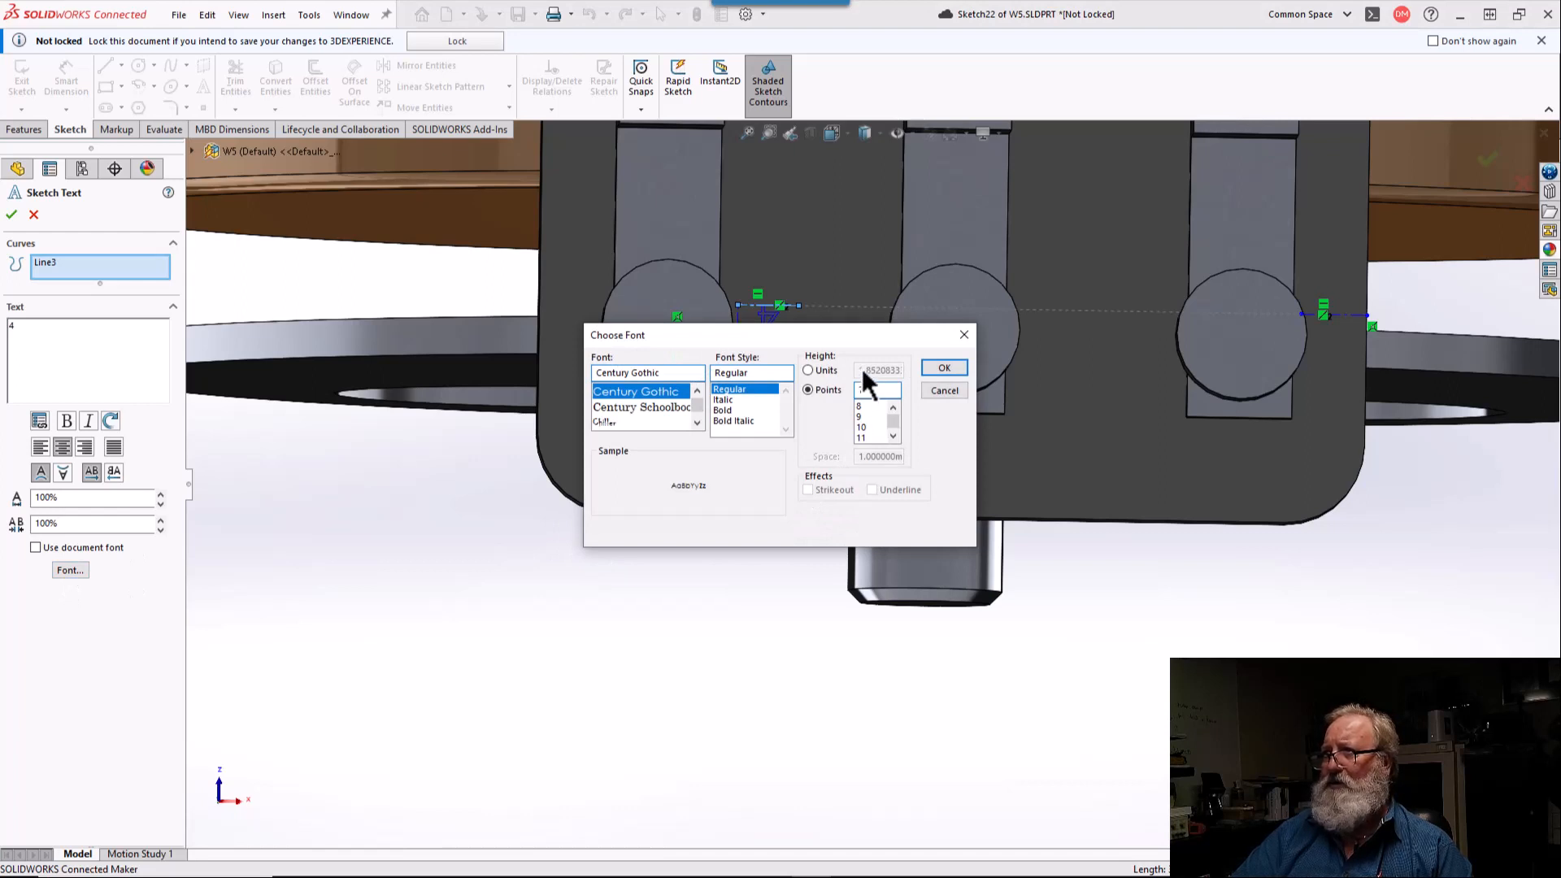
pyautogui.write('7')
pyautogui.click(929, 370)
pyautogui.scroll(-5, 803, 330)
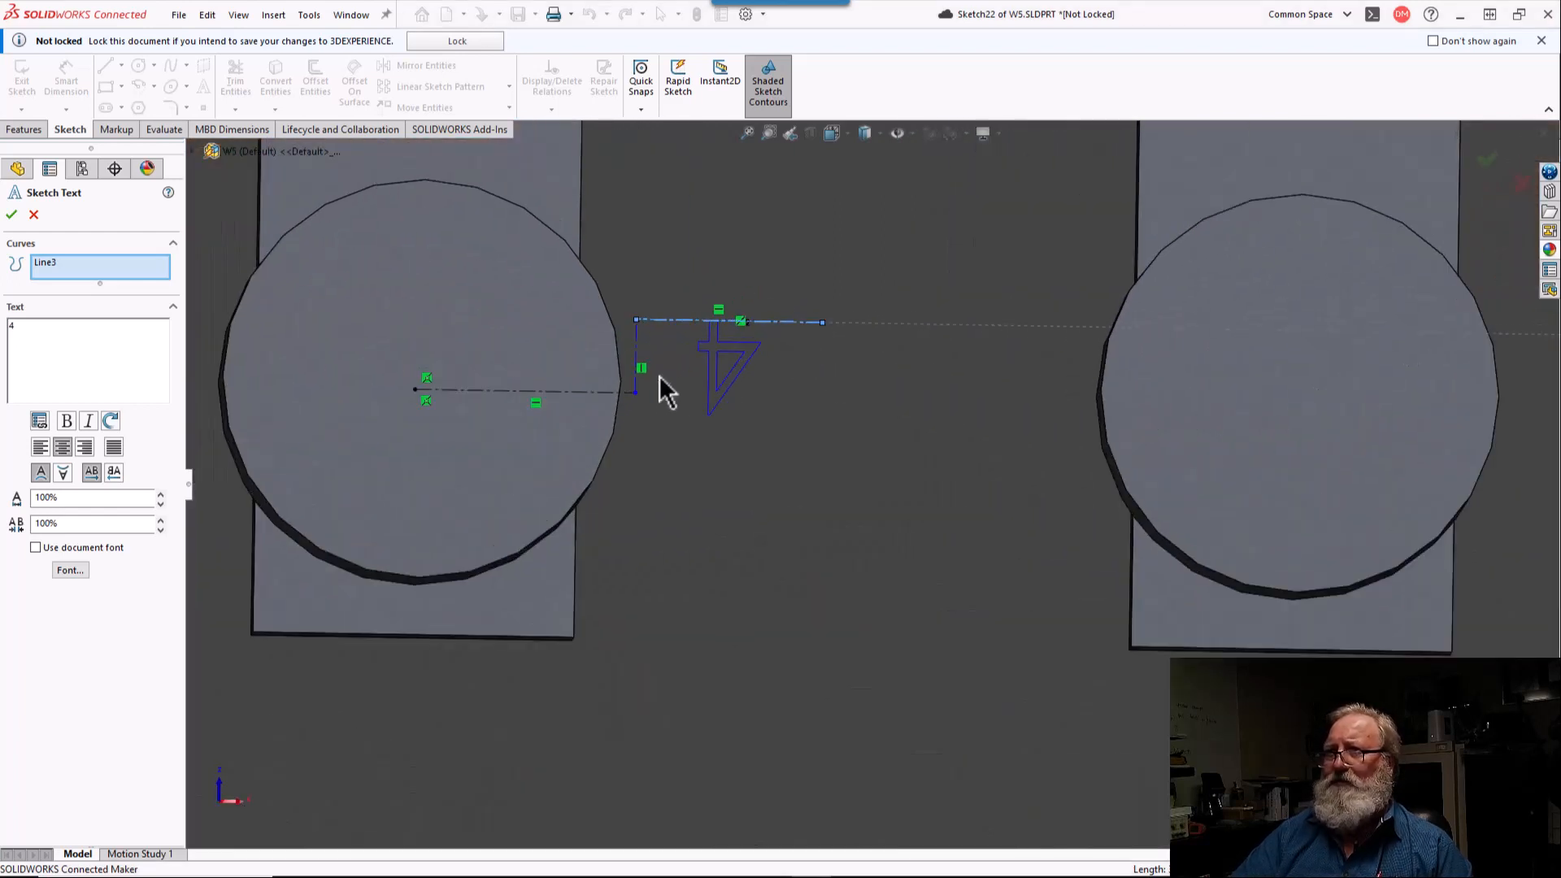
pyautogui.click(11, 215)
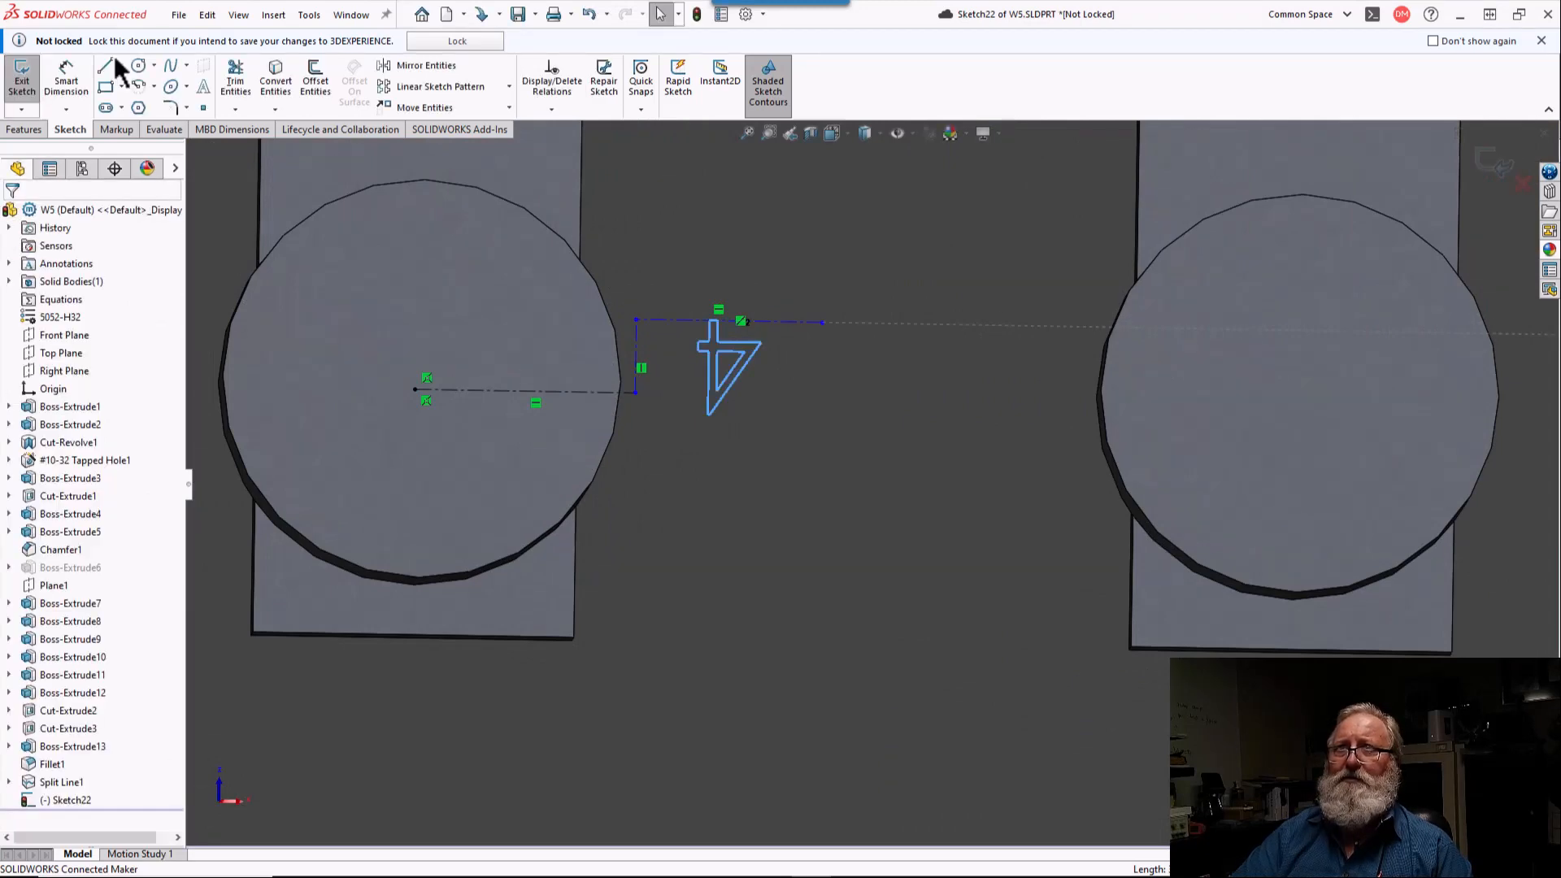
# Step: Dimension the short vertical centerline between the lower-left circle's centerline and the "4" text's centerline to 1.85/2 mm
pyautogui.click(50, 79)
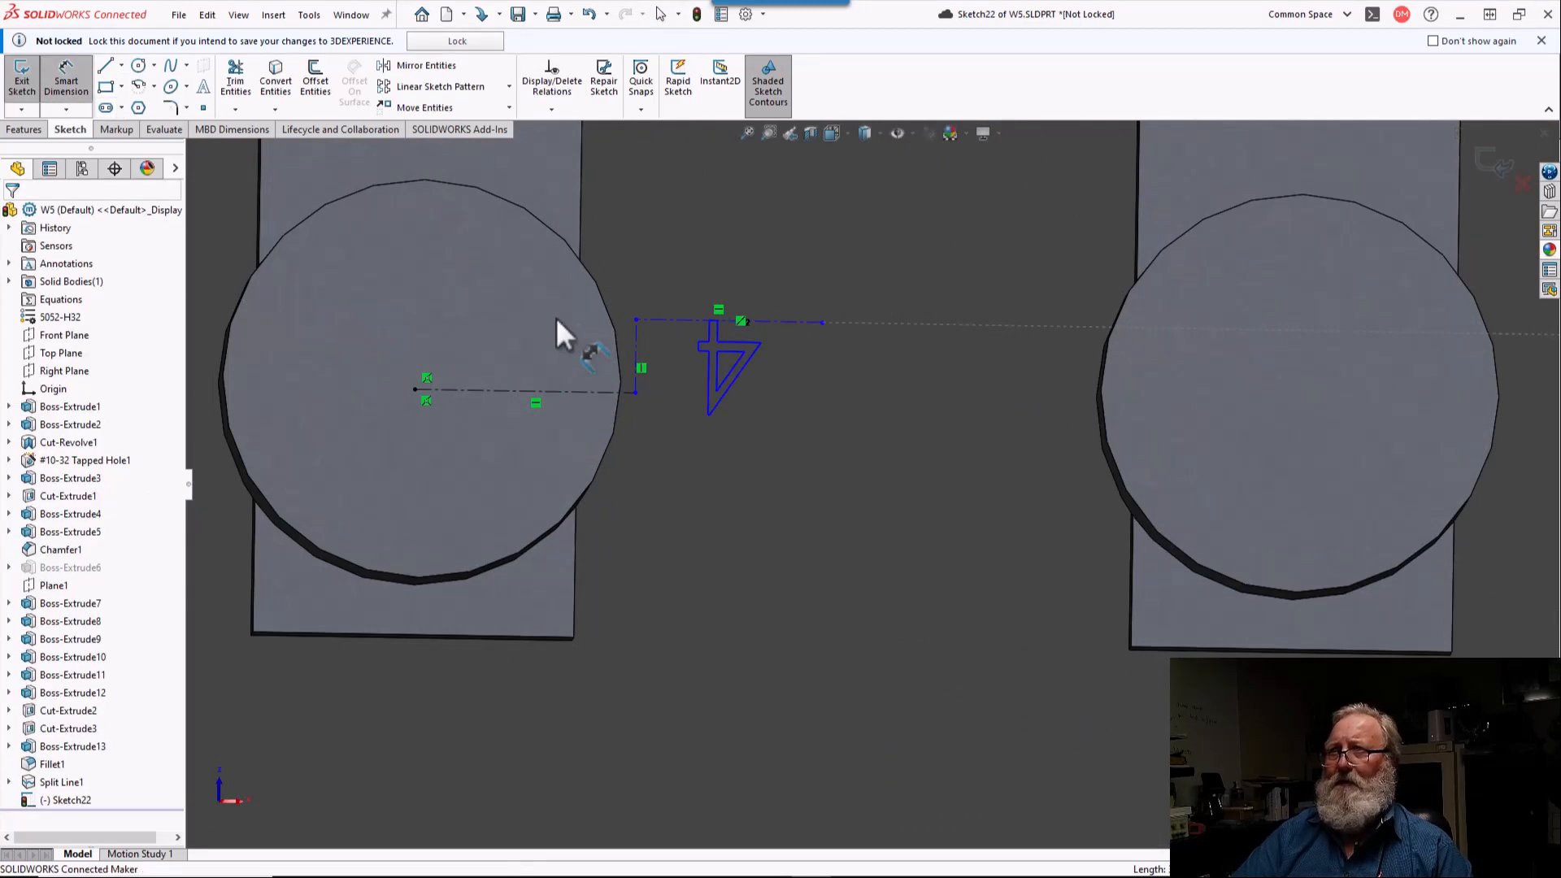
pyautogui.click(637, 350)
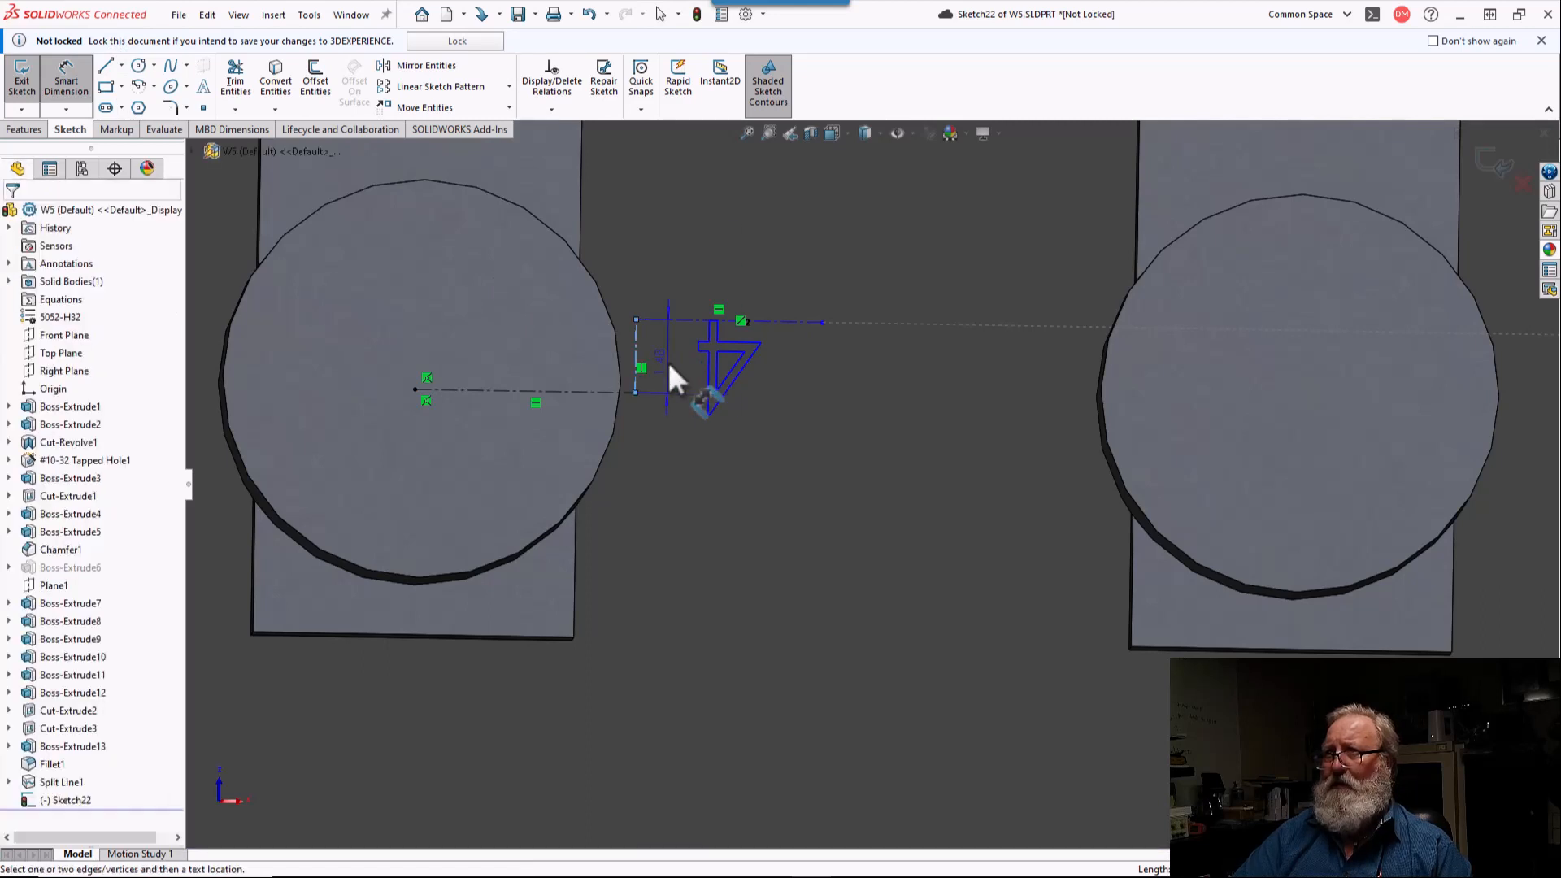
pyautogui.click(669, 364)
pyautogui.write('1.')
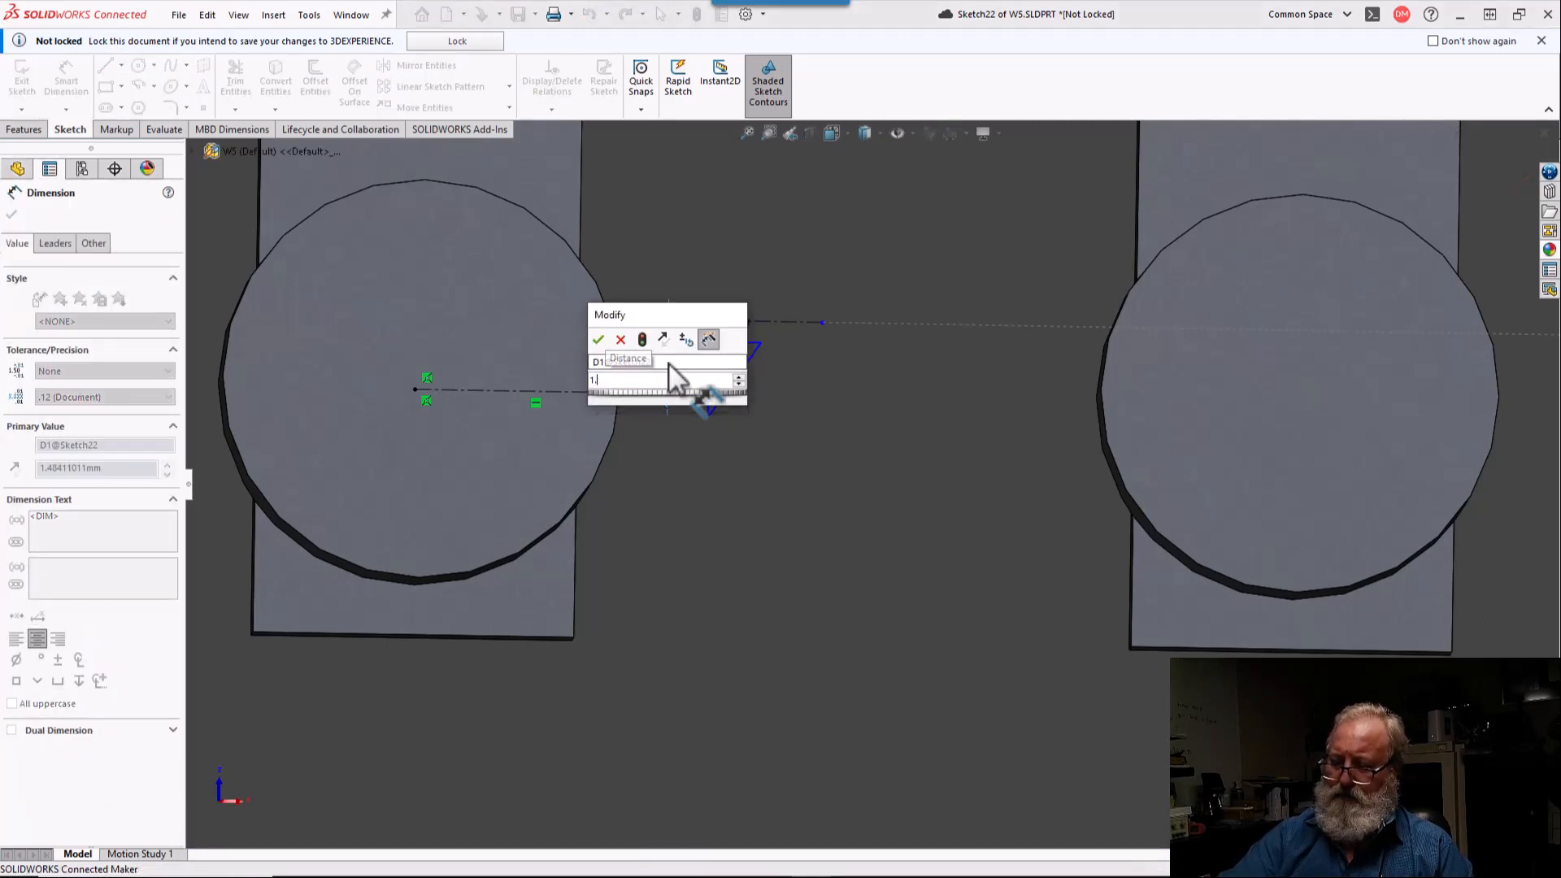
pyautogui.write('85/')
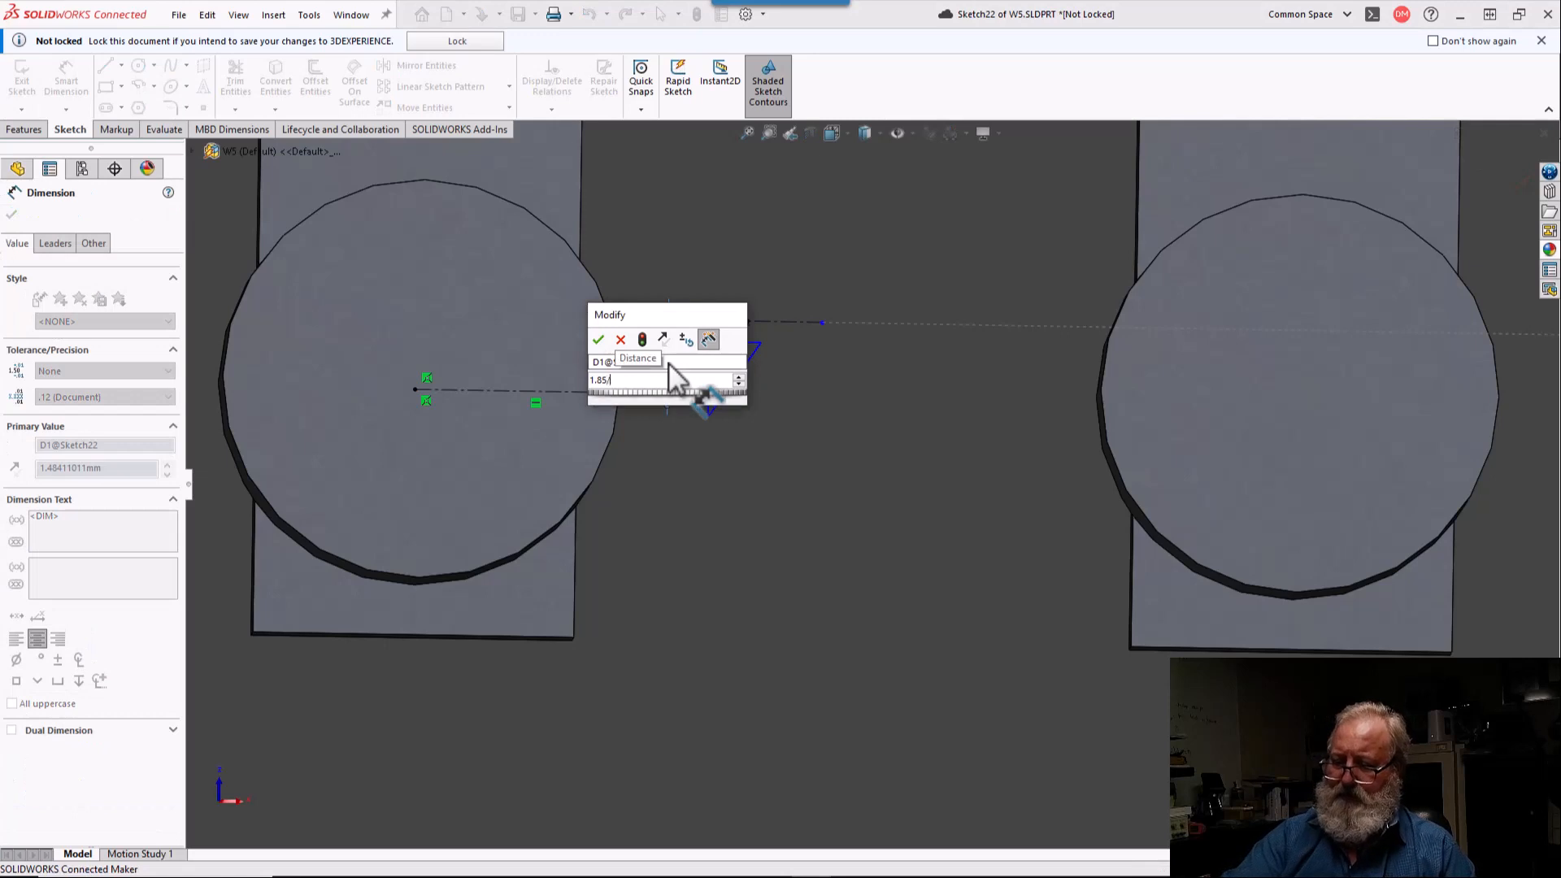
pyautogui.write('2')
pyautogui.press('Return')
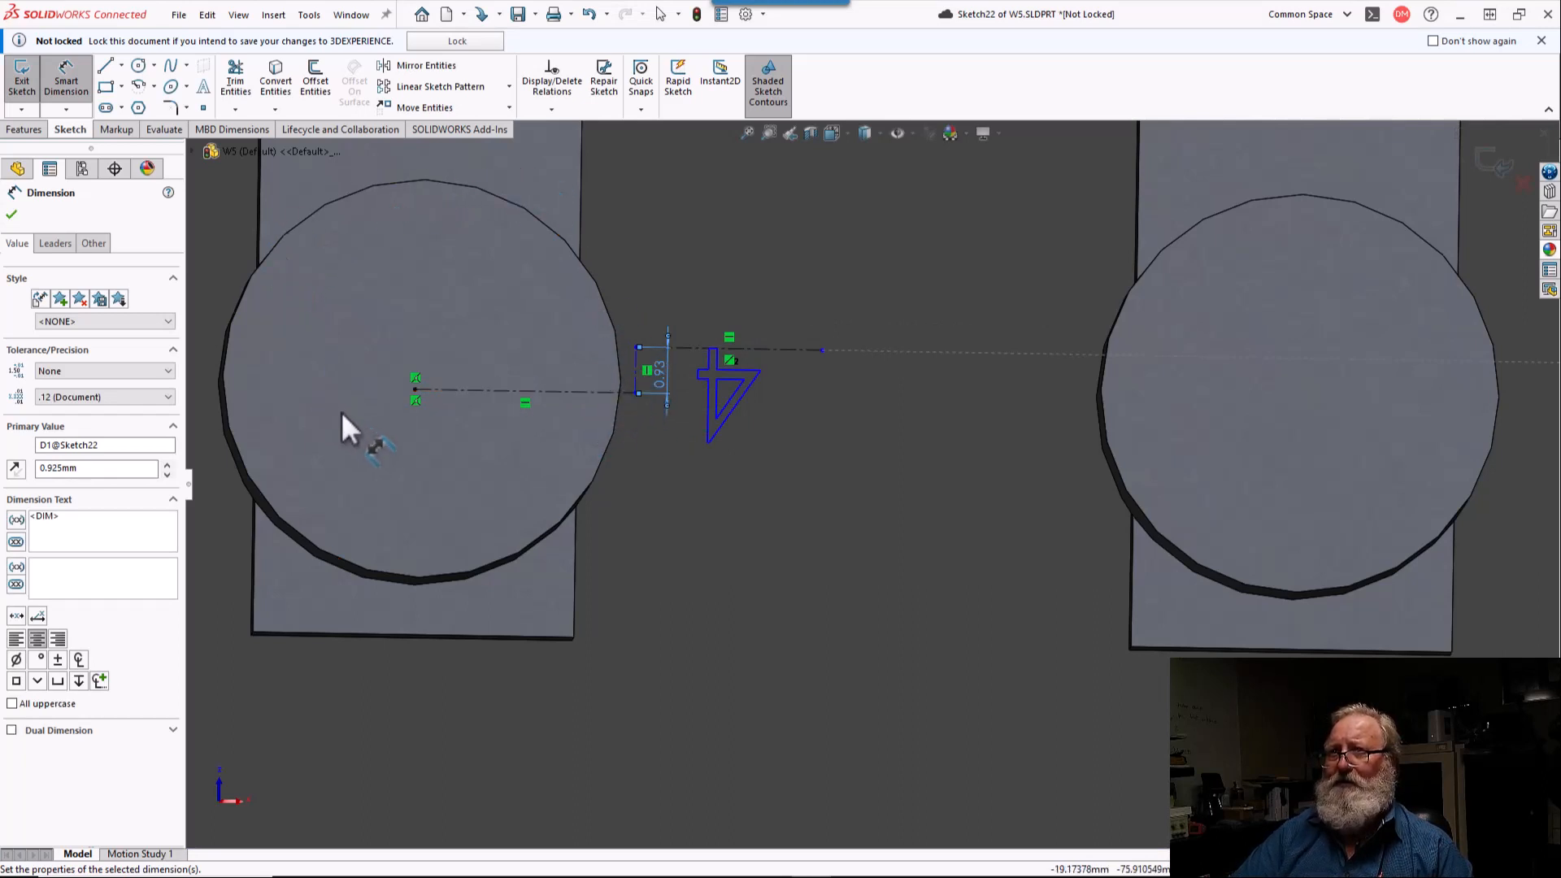
pyautogui.scroll(5, 626, 429)
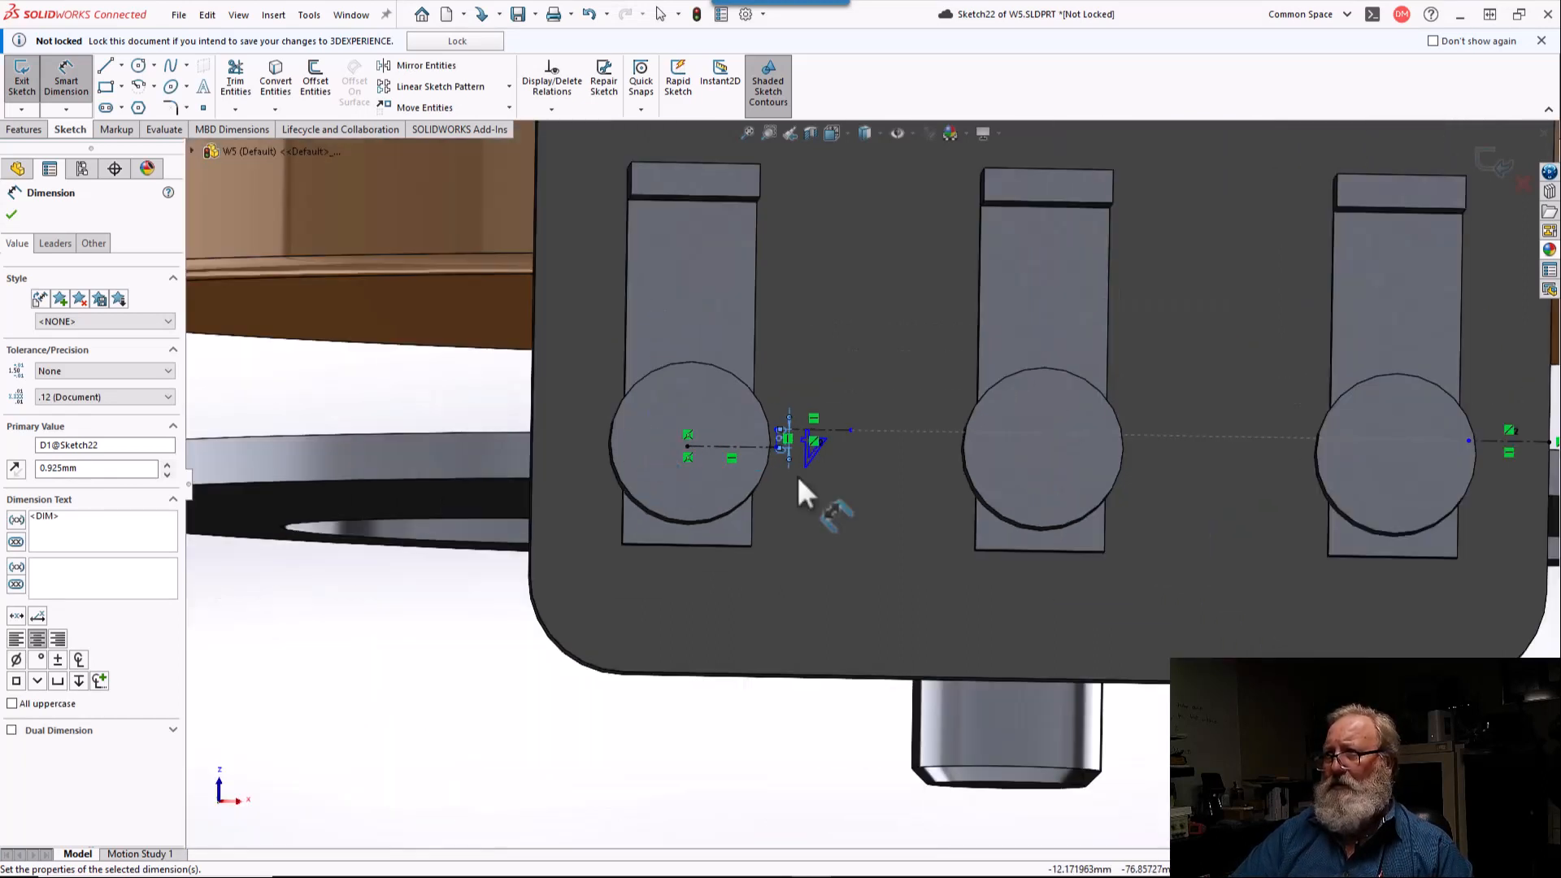
pyautogui.scroll(3, 854, 470)
pyautogui.scroll(-2, 1382, 474)
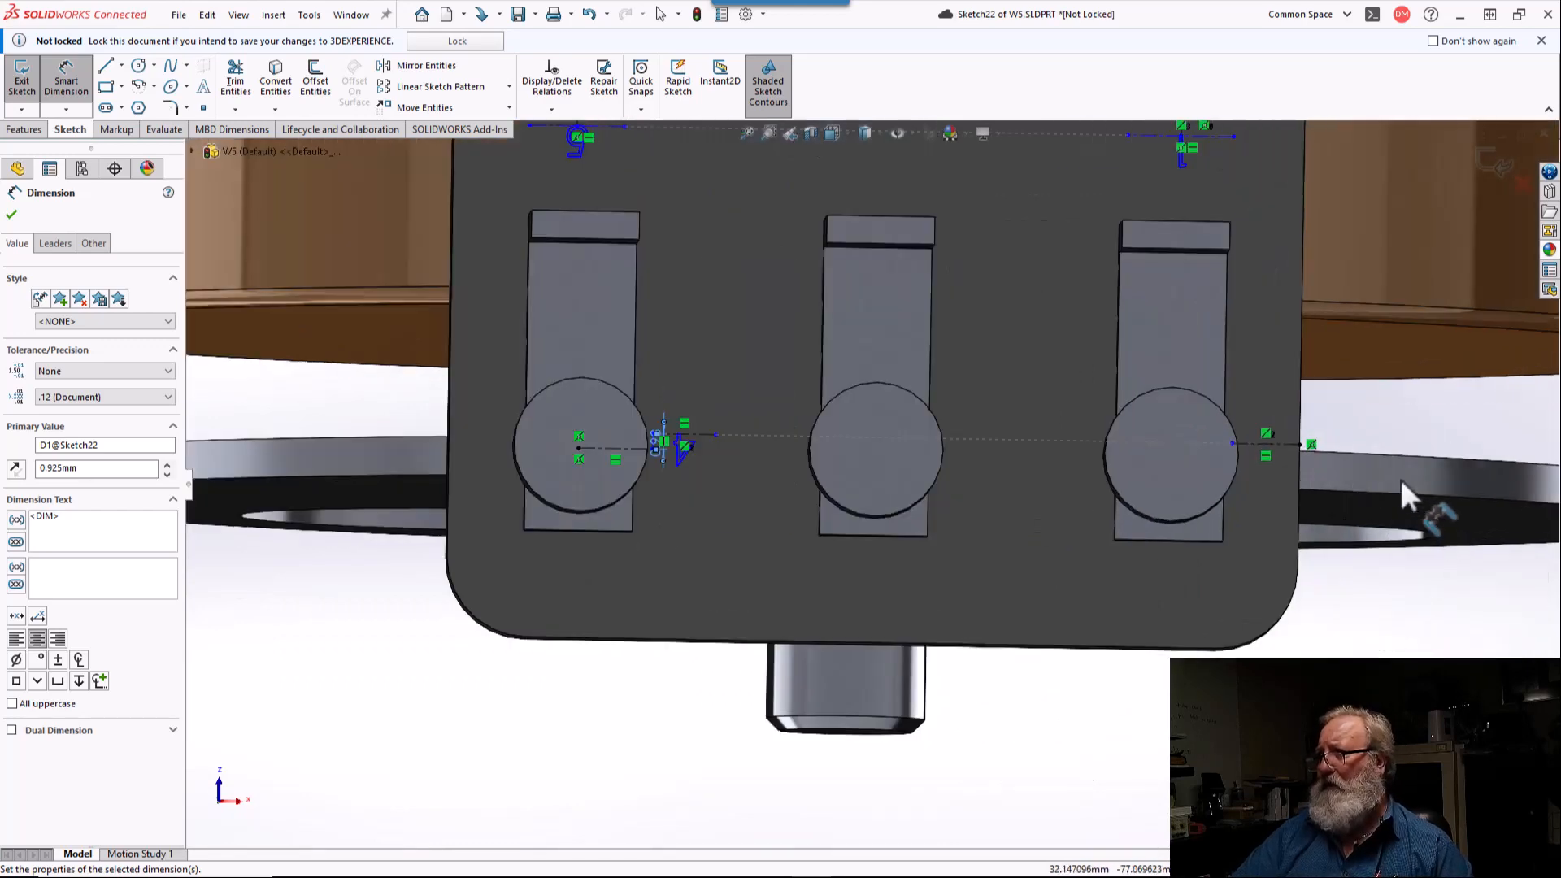
pyautogui.scroll(-2, 1394, 470)
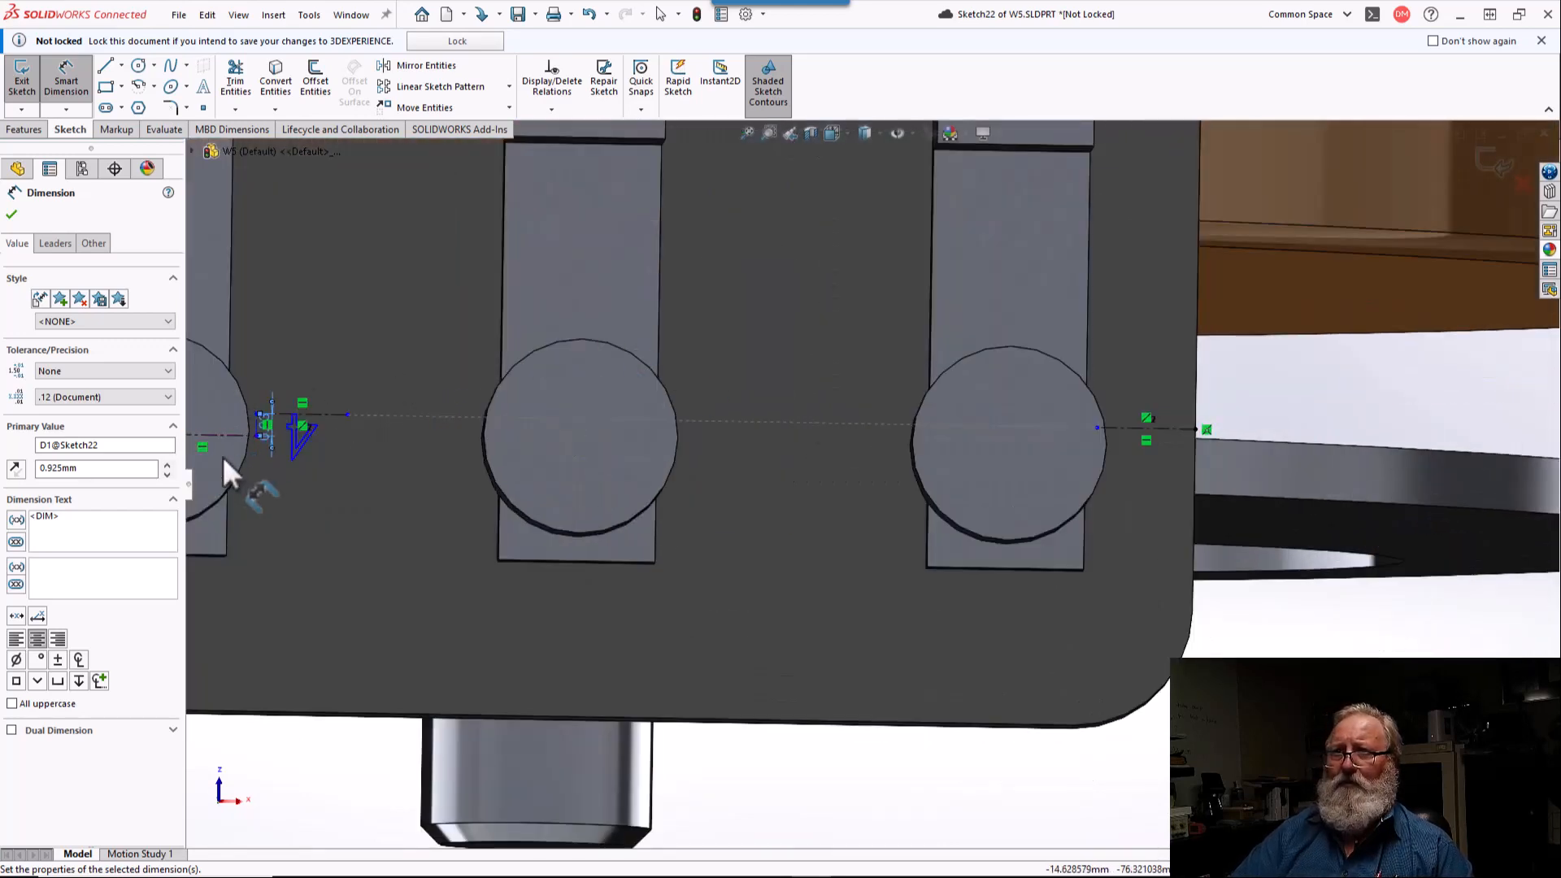
pyautogui.scroll(-2, 235, 459)
pyautogui.scroll(-2, 394, 441)
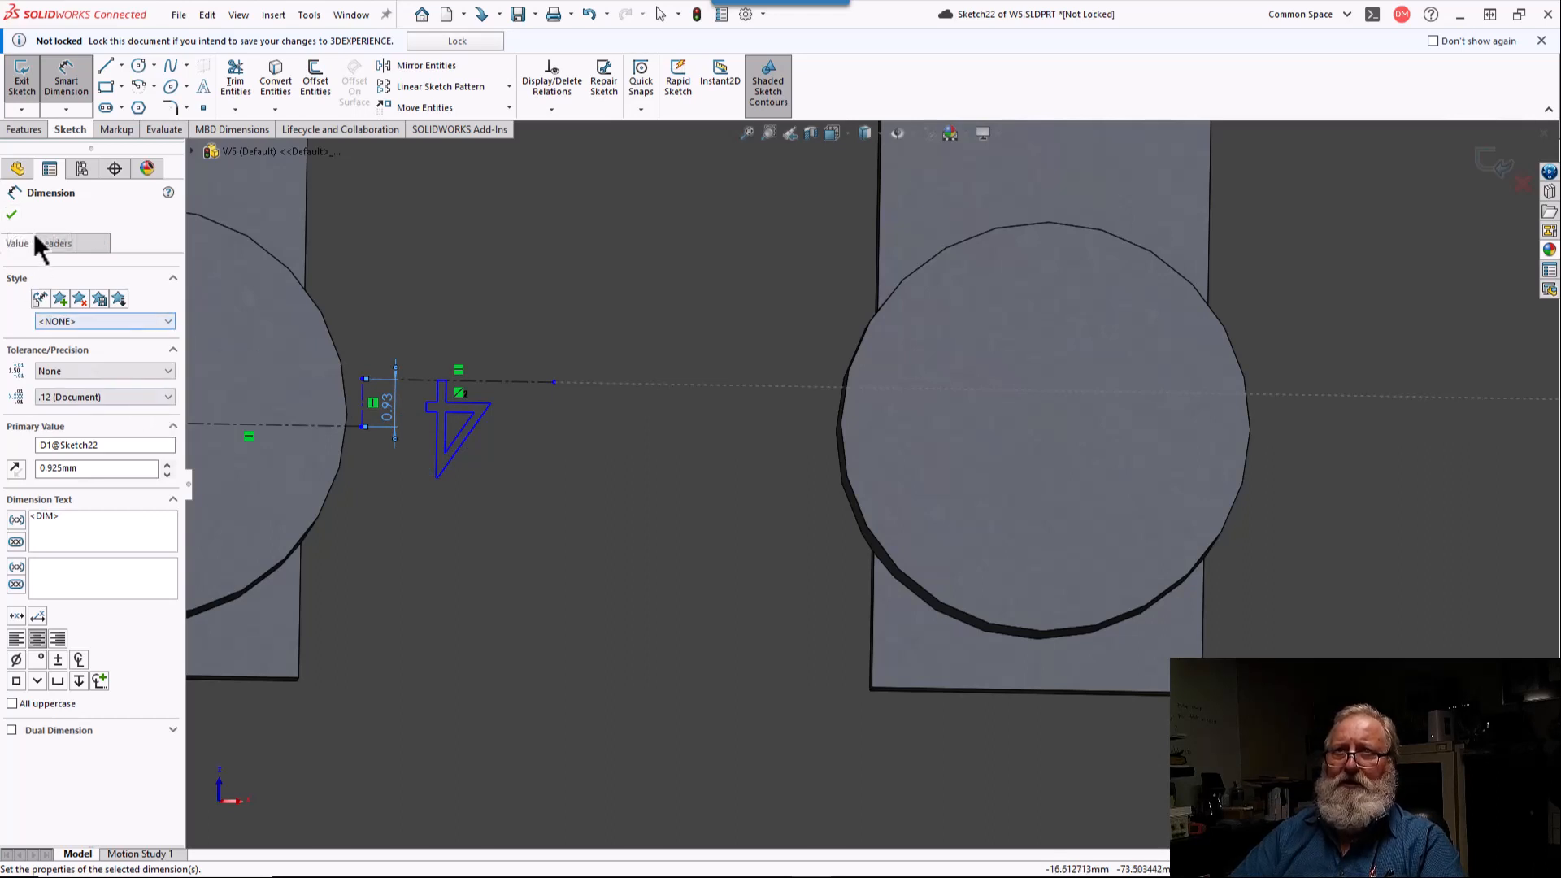
pyautogui.click(11, 215)
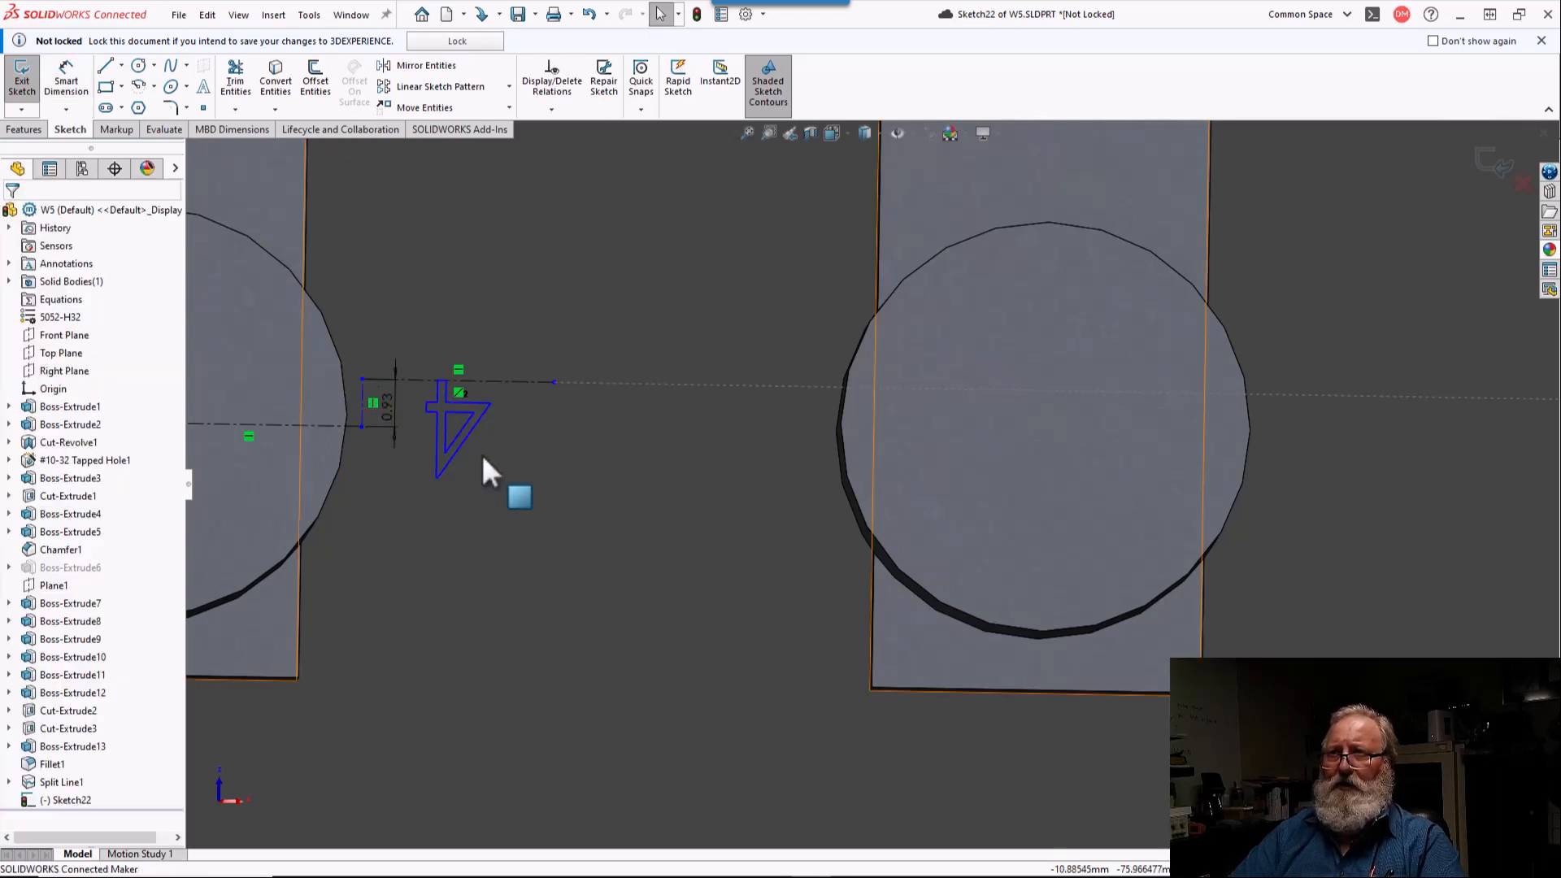
# Step: Right-align the "4" sketch text on its centerline beside the lower-left terminal circle and accept it
pyautogui.scroll(-4, 486, 457)
pyautogui.scroll(-1, 484, 451)
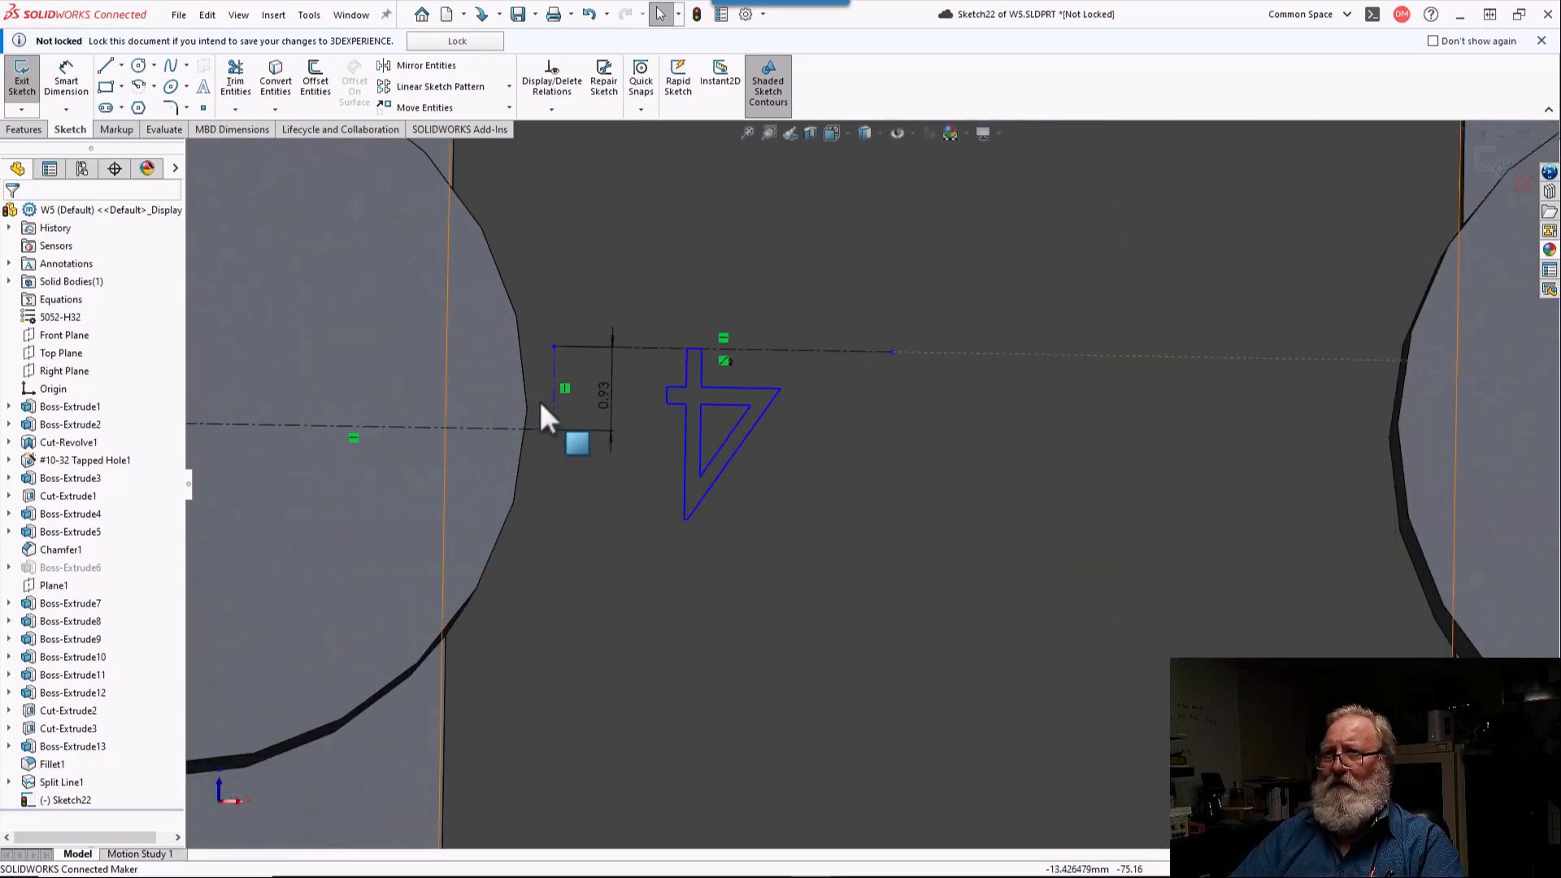
pyautogui.click(698, 400)
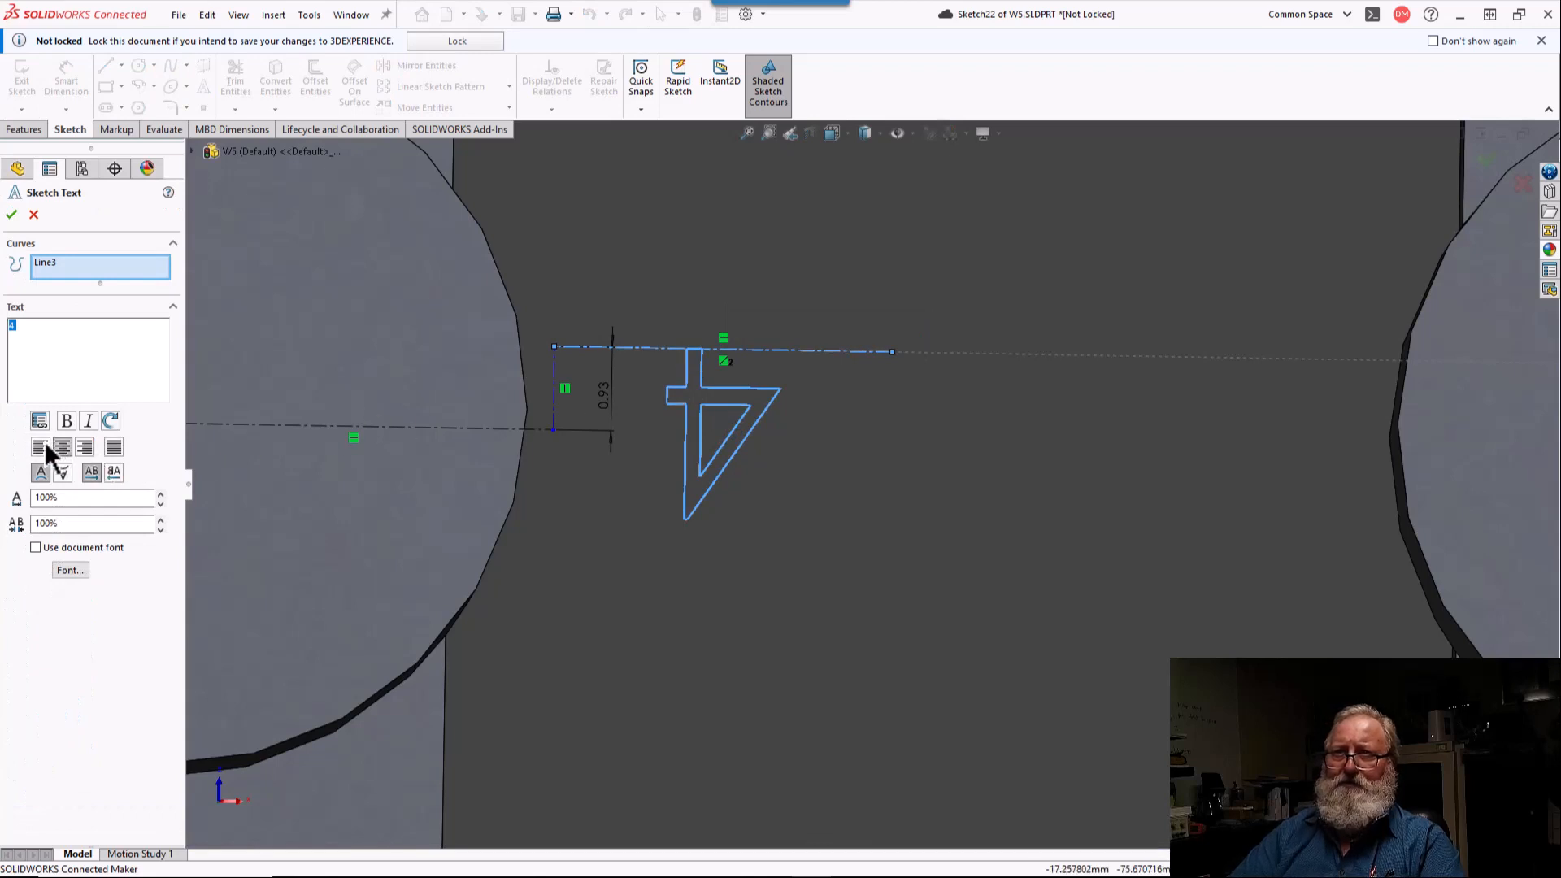
pyautogui.click(89, 443)
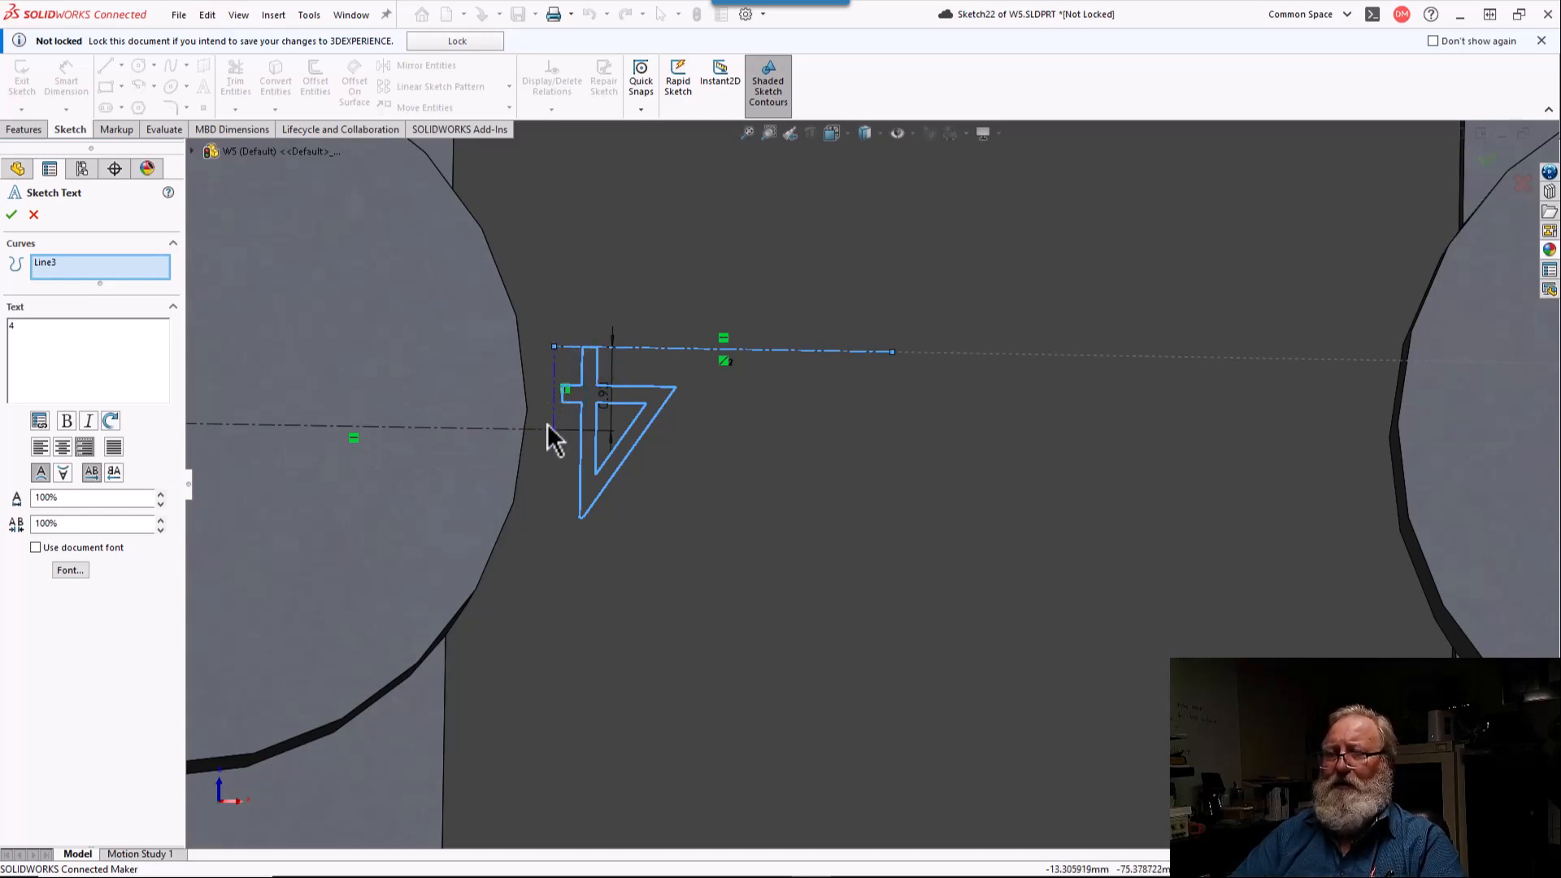
pyautogui.press('z')
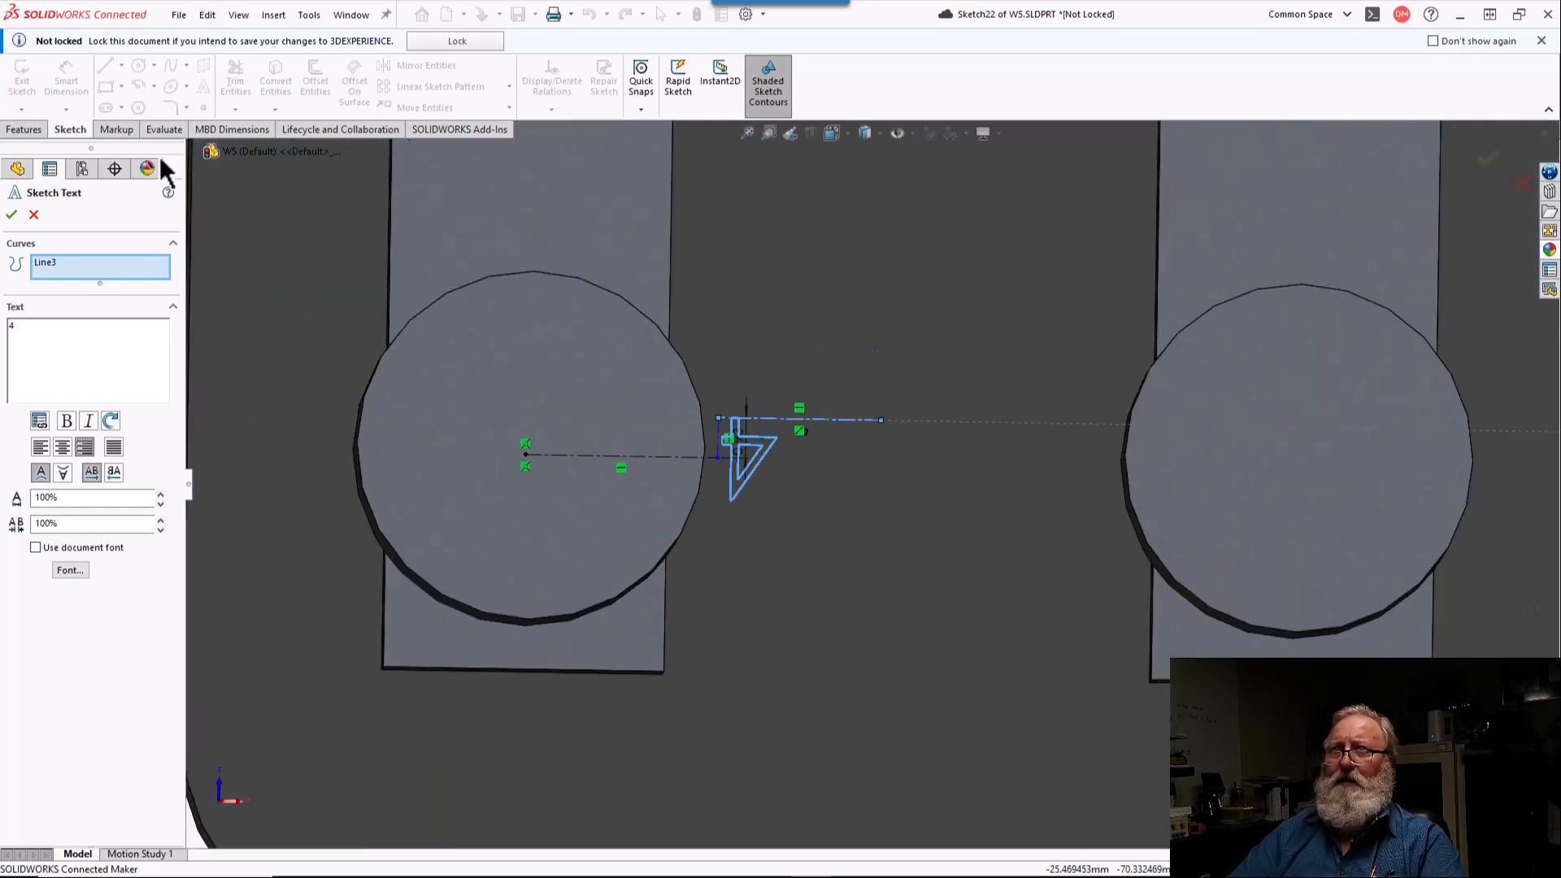
pyautogui.click(17, 168)
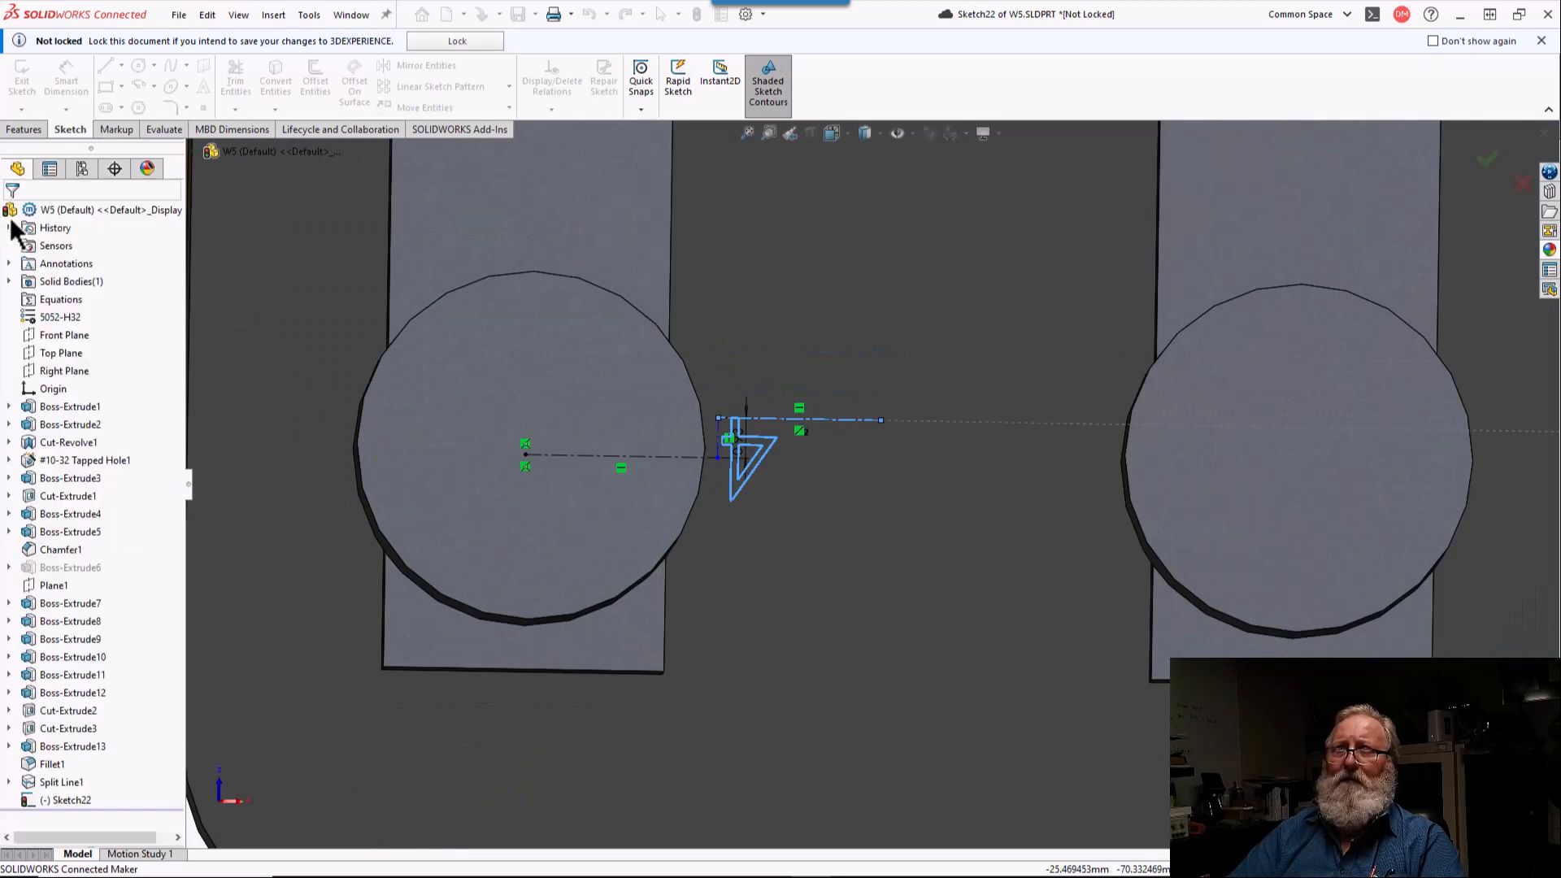
# Step: Dimension the horizontal centerline running from the lower-left terminal circle's center to 4.5 mm
pyautogui.click(68, 78)
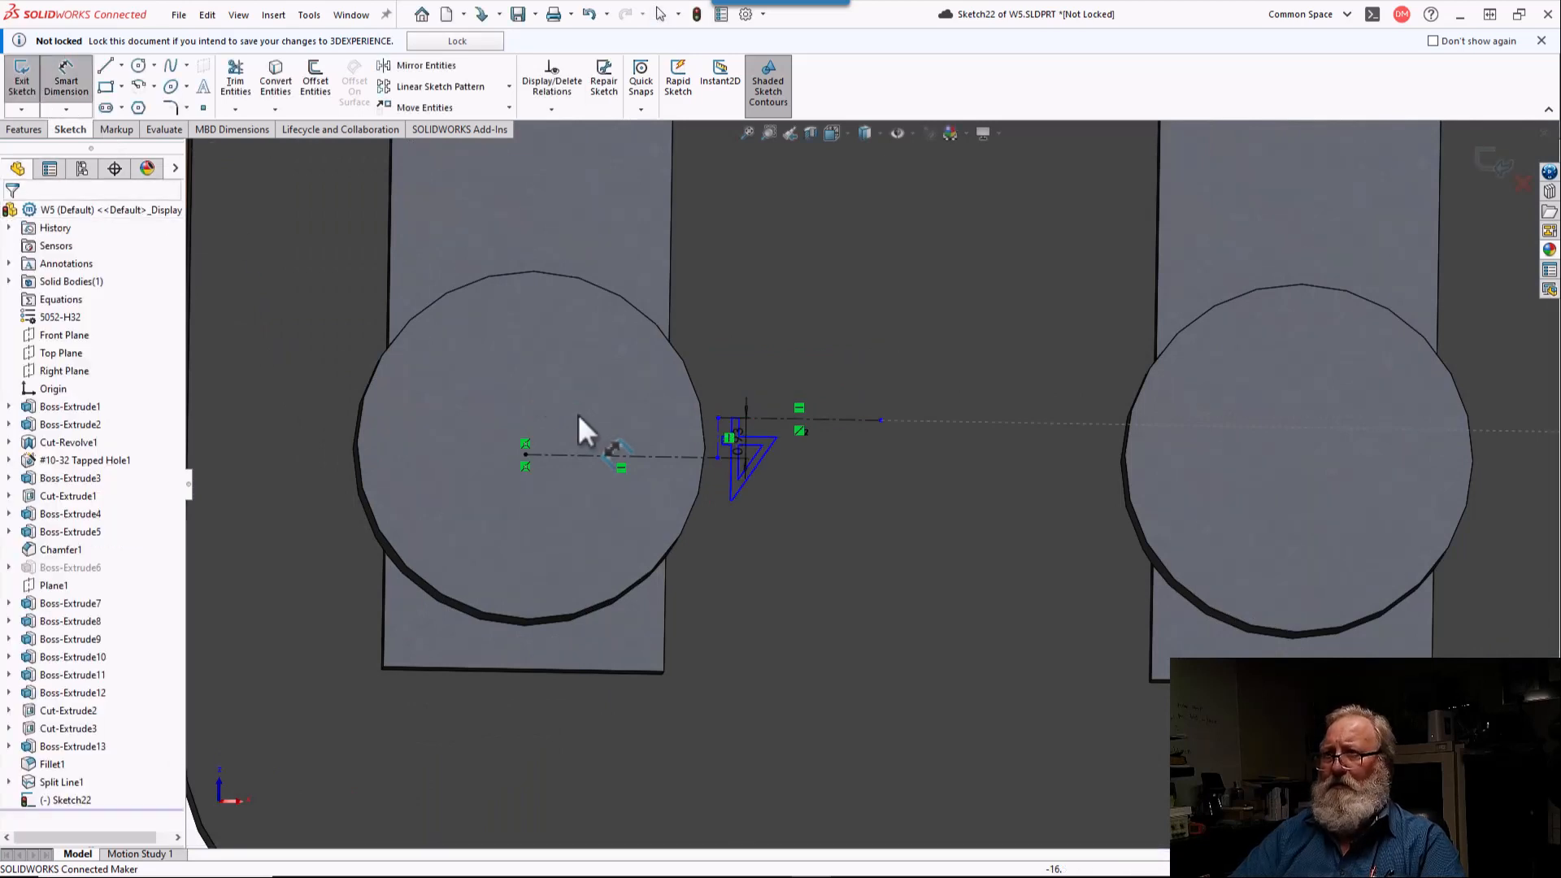
pyautogui.click(640, 457)
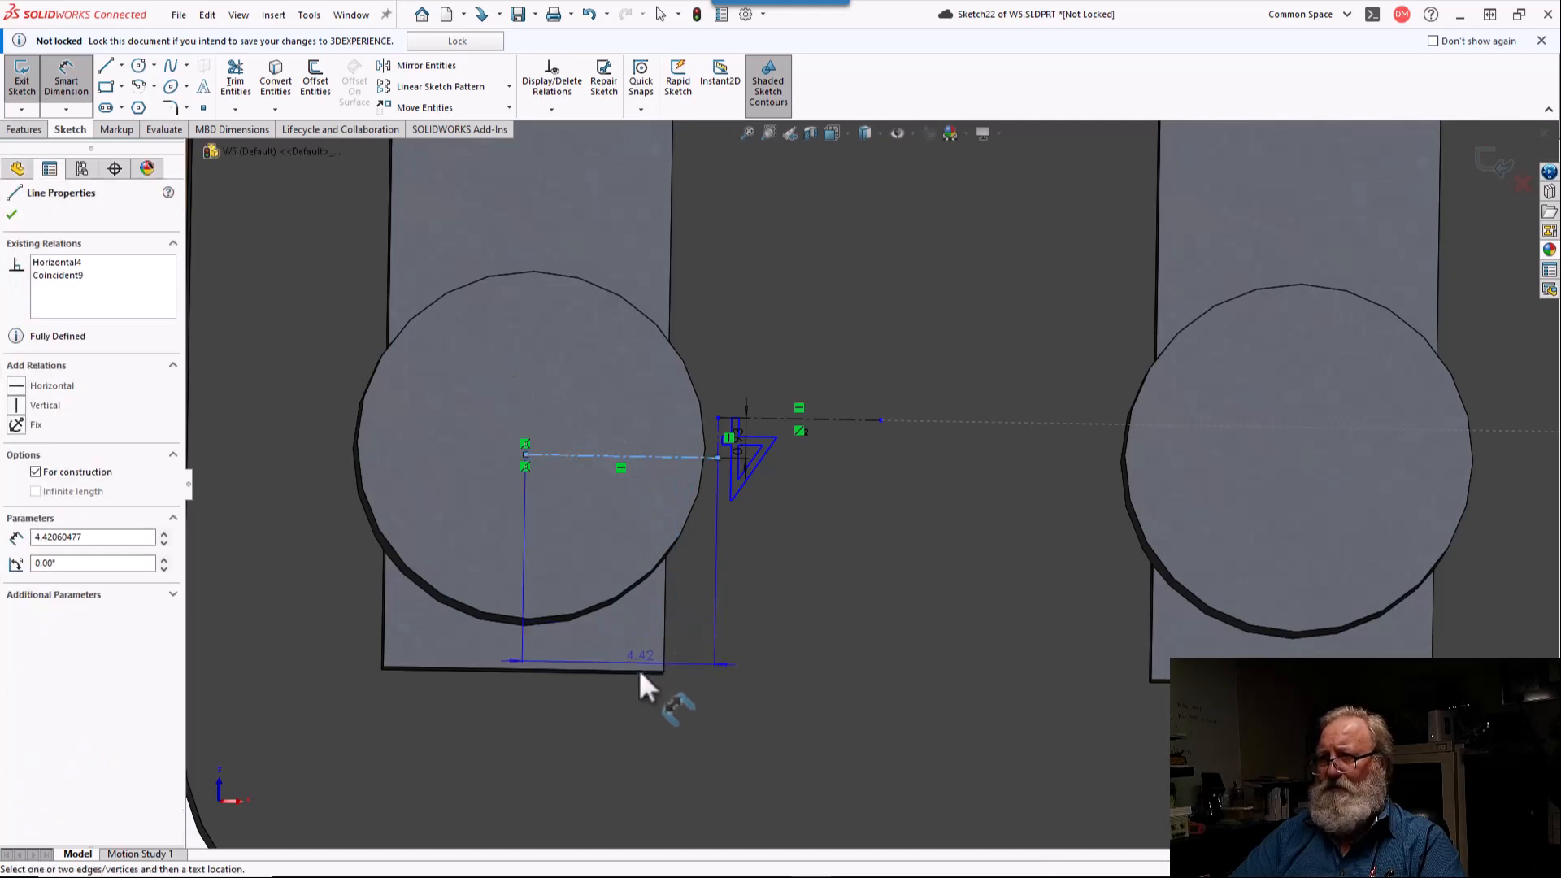
pyautogui.click(609, 710)
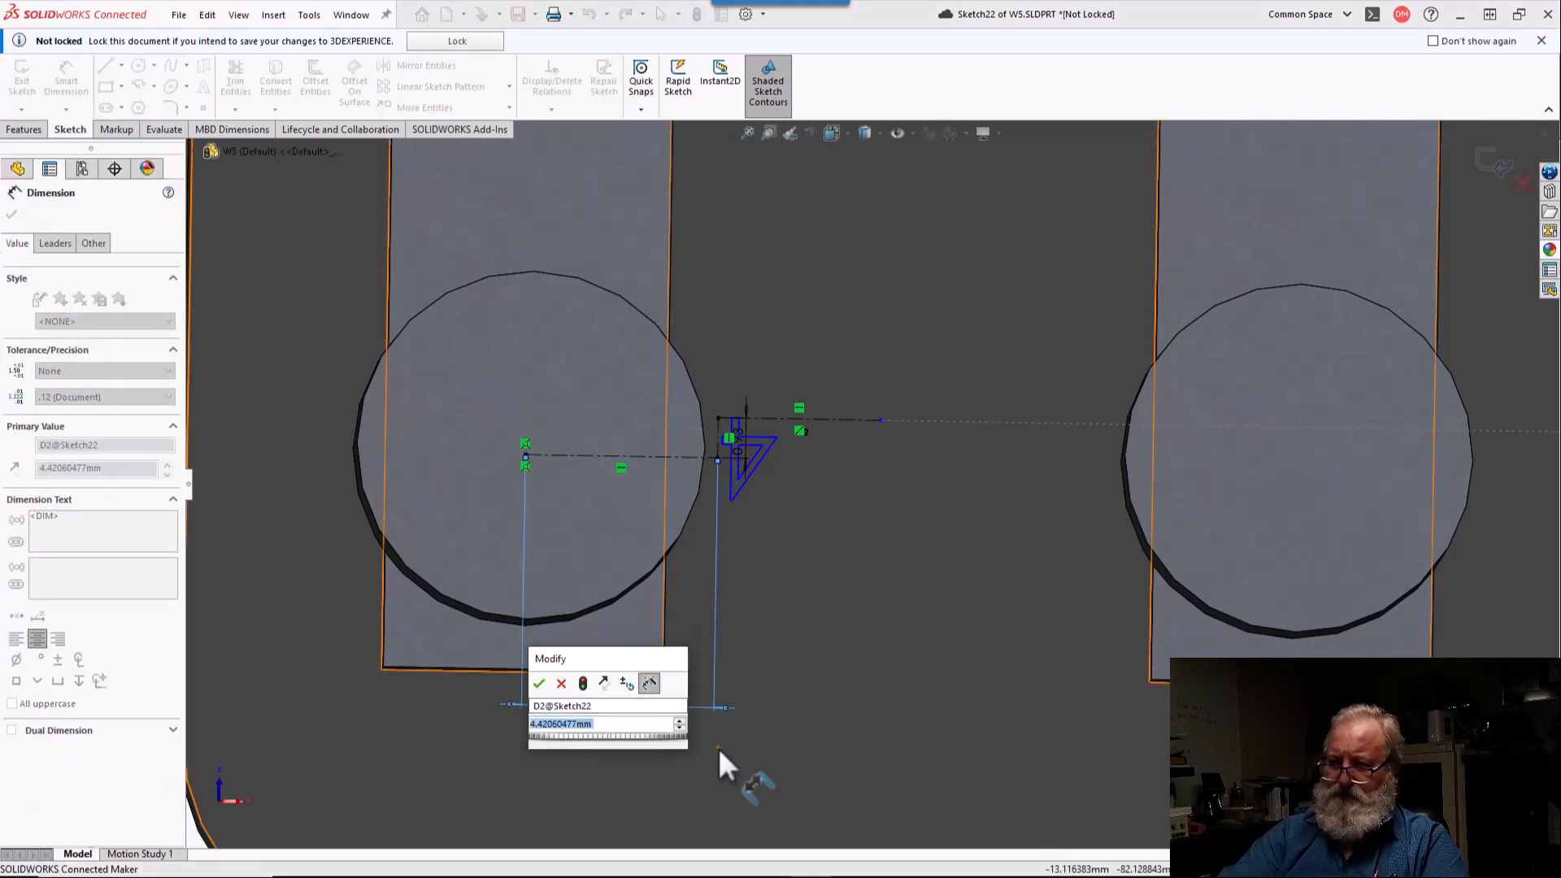
pyautogui.write('4.')
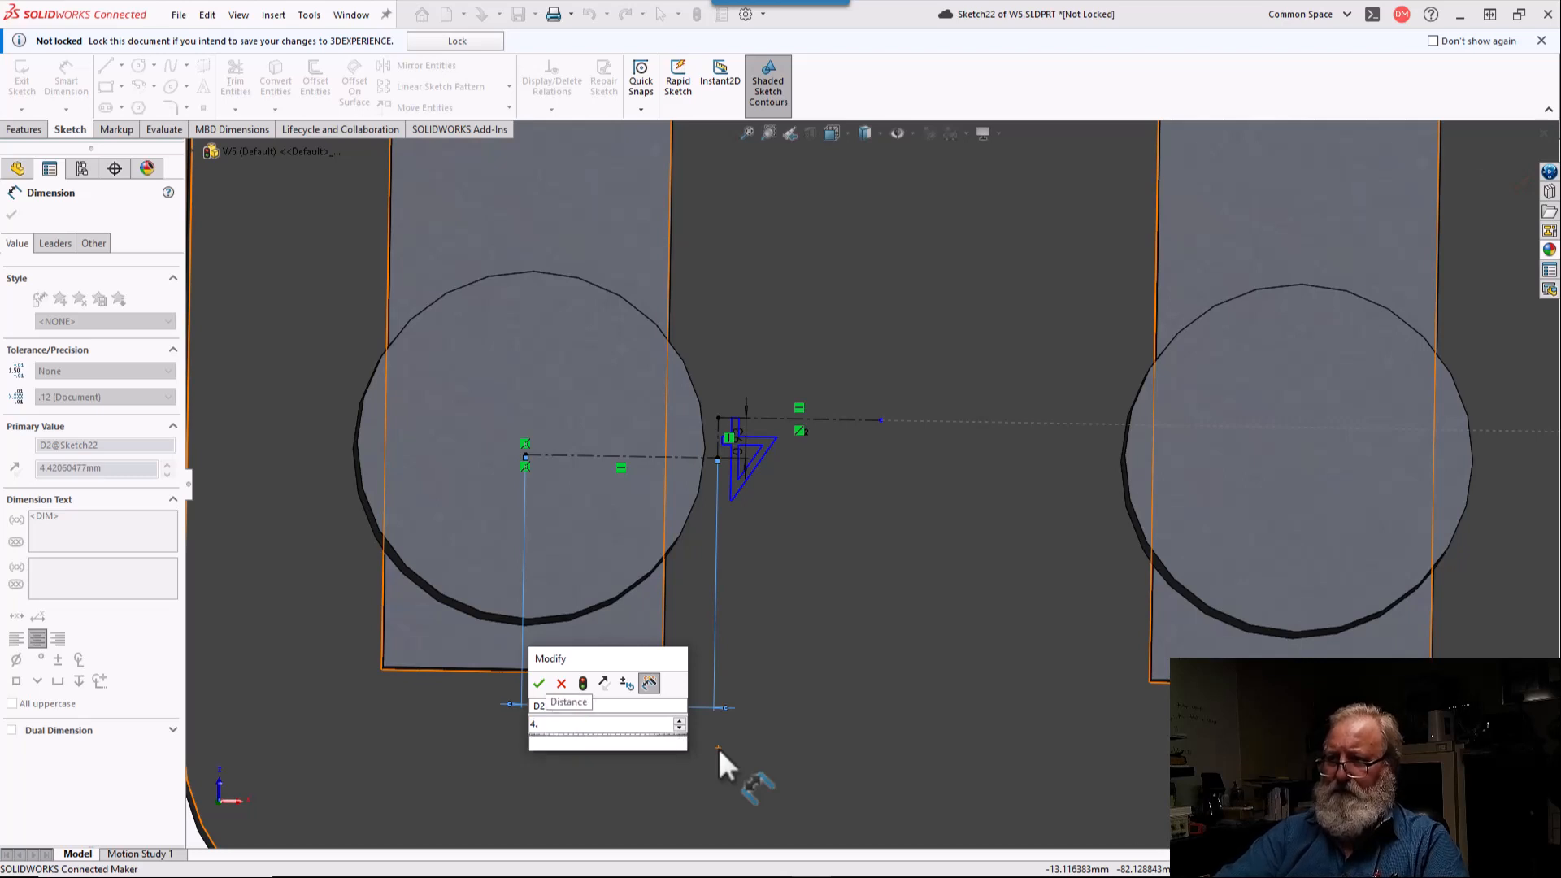
pyautogui.write('5')
pyautogui.press('Return')
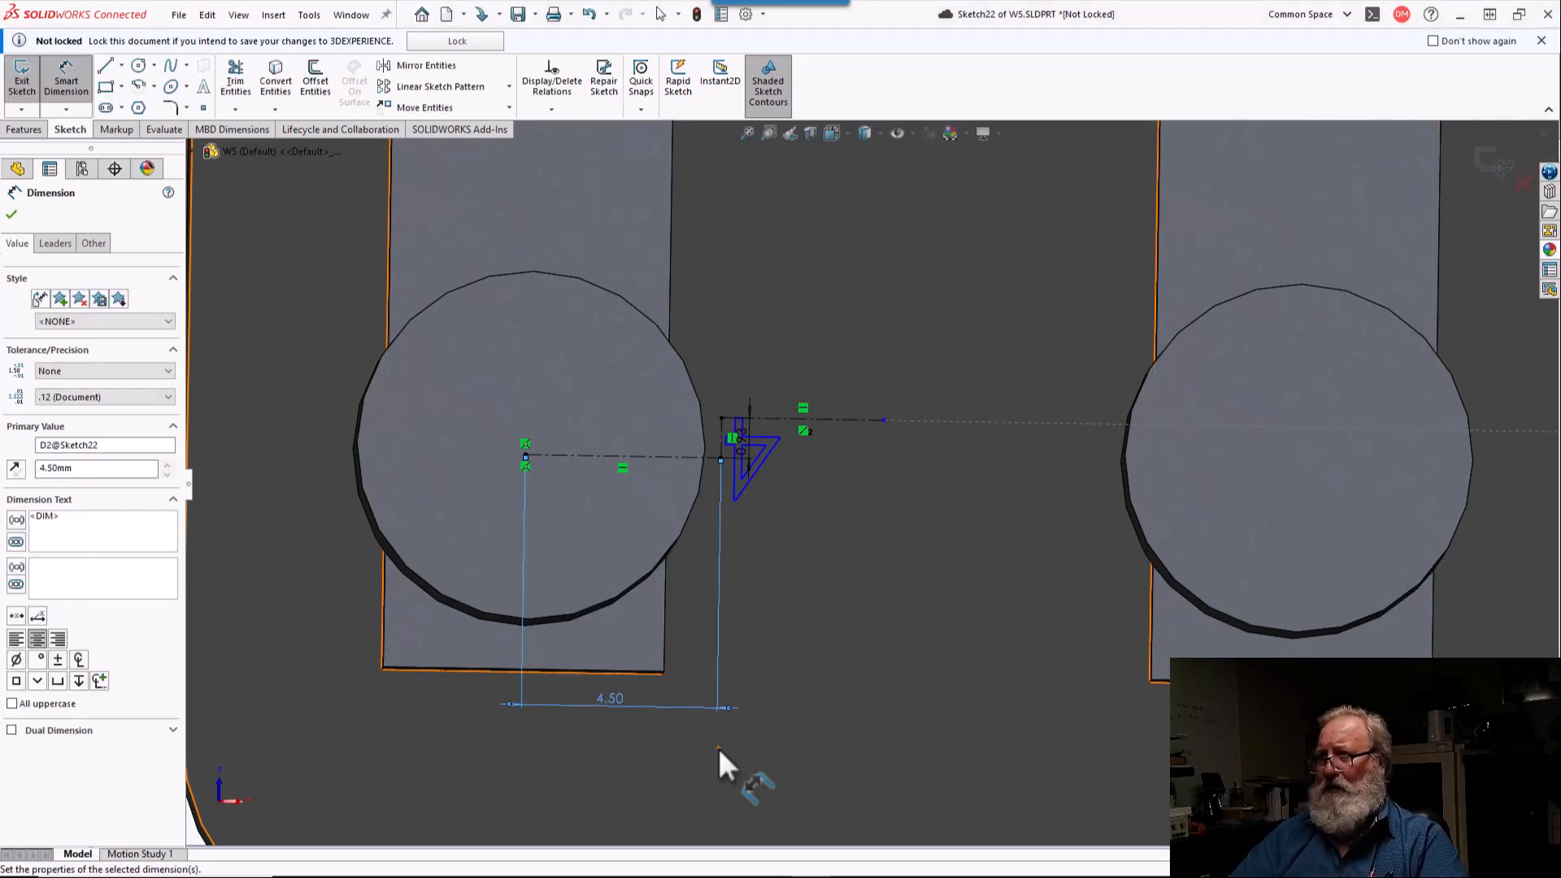
# Step: Move the inner endpoint of the short horizontal centerline beside the lower-right terminal circle outward, clear of the circle's edge
pyautogui.moveTo(826, 488)
pyautogui.mouseDown(button='middle')
pyautogui.moveTo(822, 535)
pyautogui.moveTo(823, 517)
pyautogui.mouseUp(button='middle')
pyautogui.scroll(-1, 823, 516)
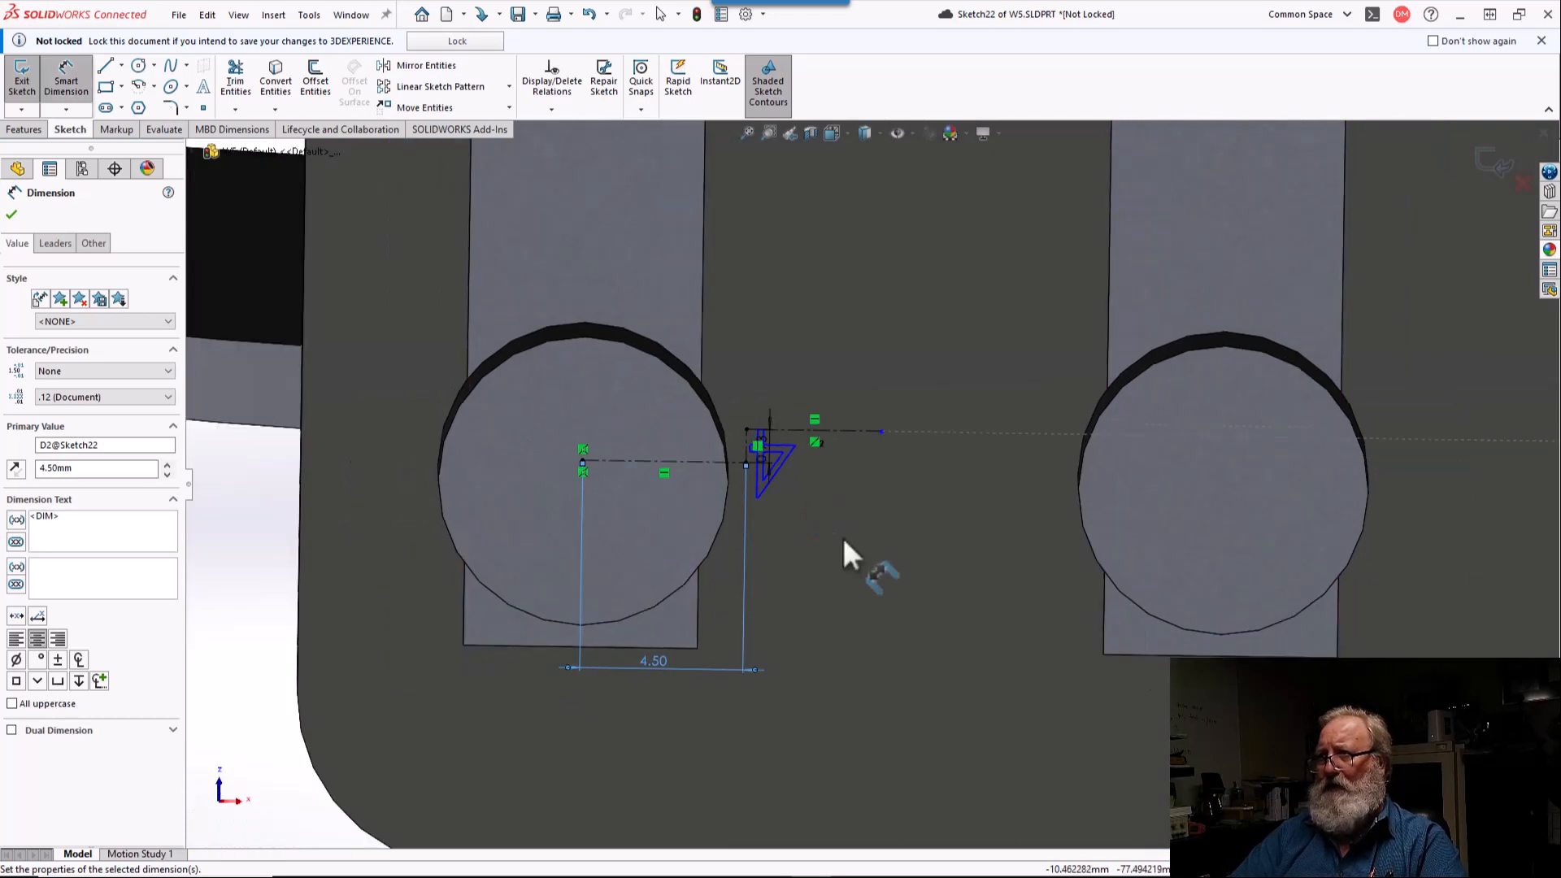
pyautogui.scroll(-4, 841, 534)
pyautogui.scroll(3, 896, 517)
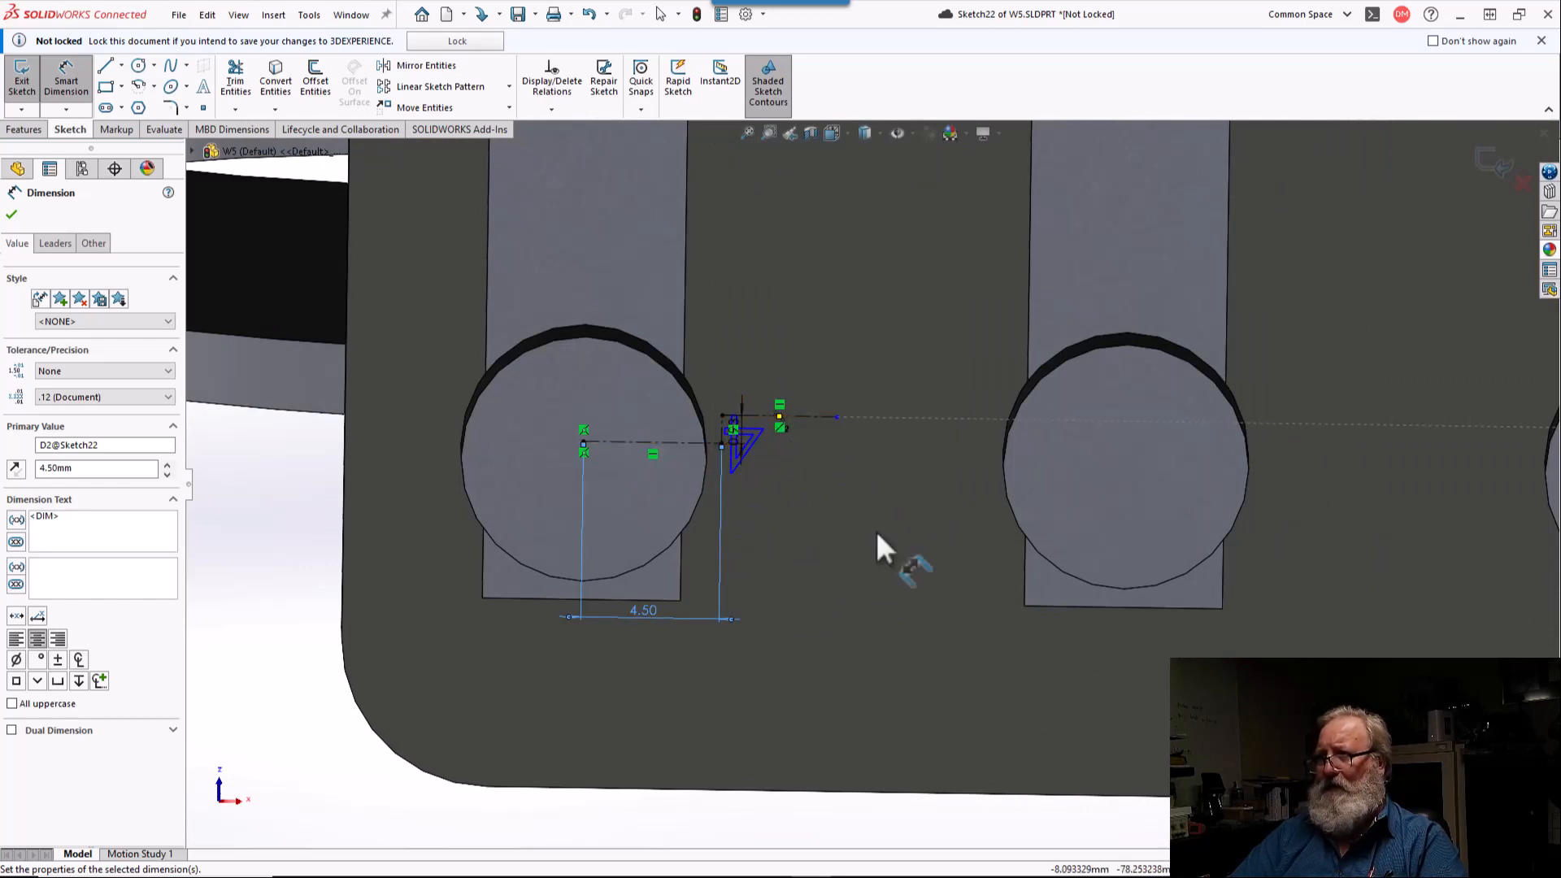
pyautogui.scroll(-2, 894, 528)
pyautogui.scroll(2, 1468, 520)
pyautogui.scroll(3, 1469, 504)
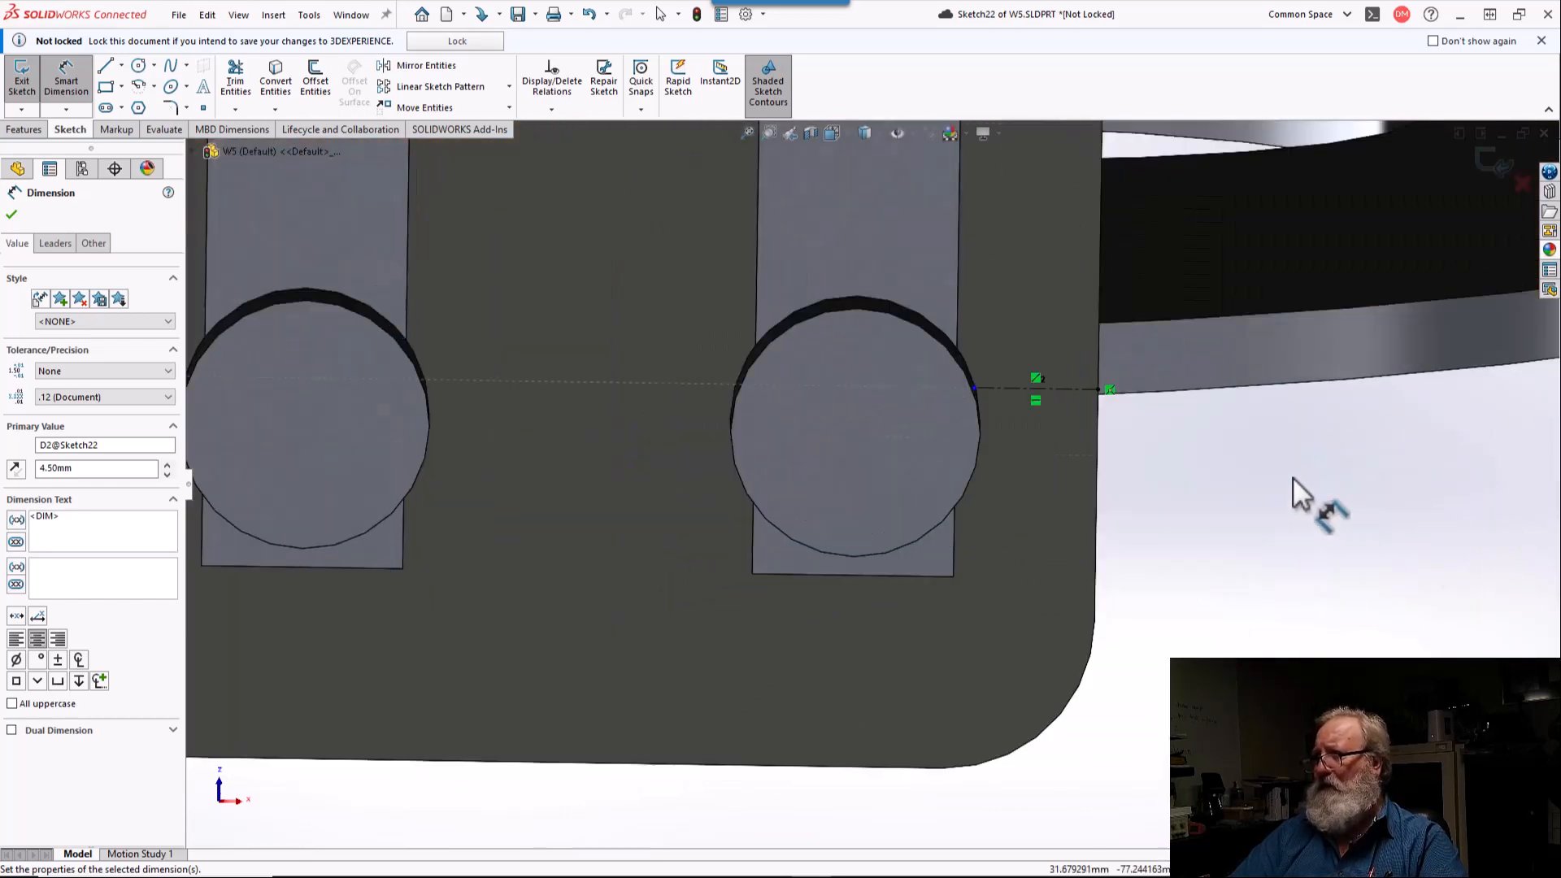
pyautogui.press('Escape')
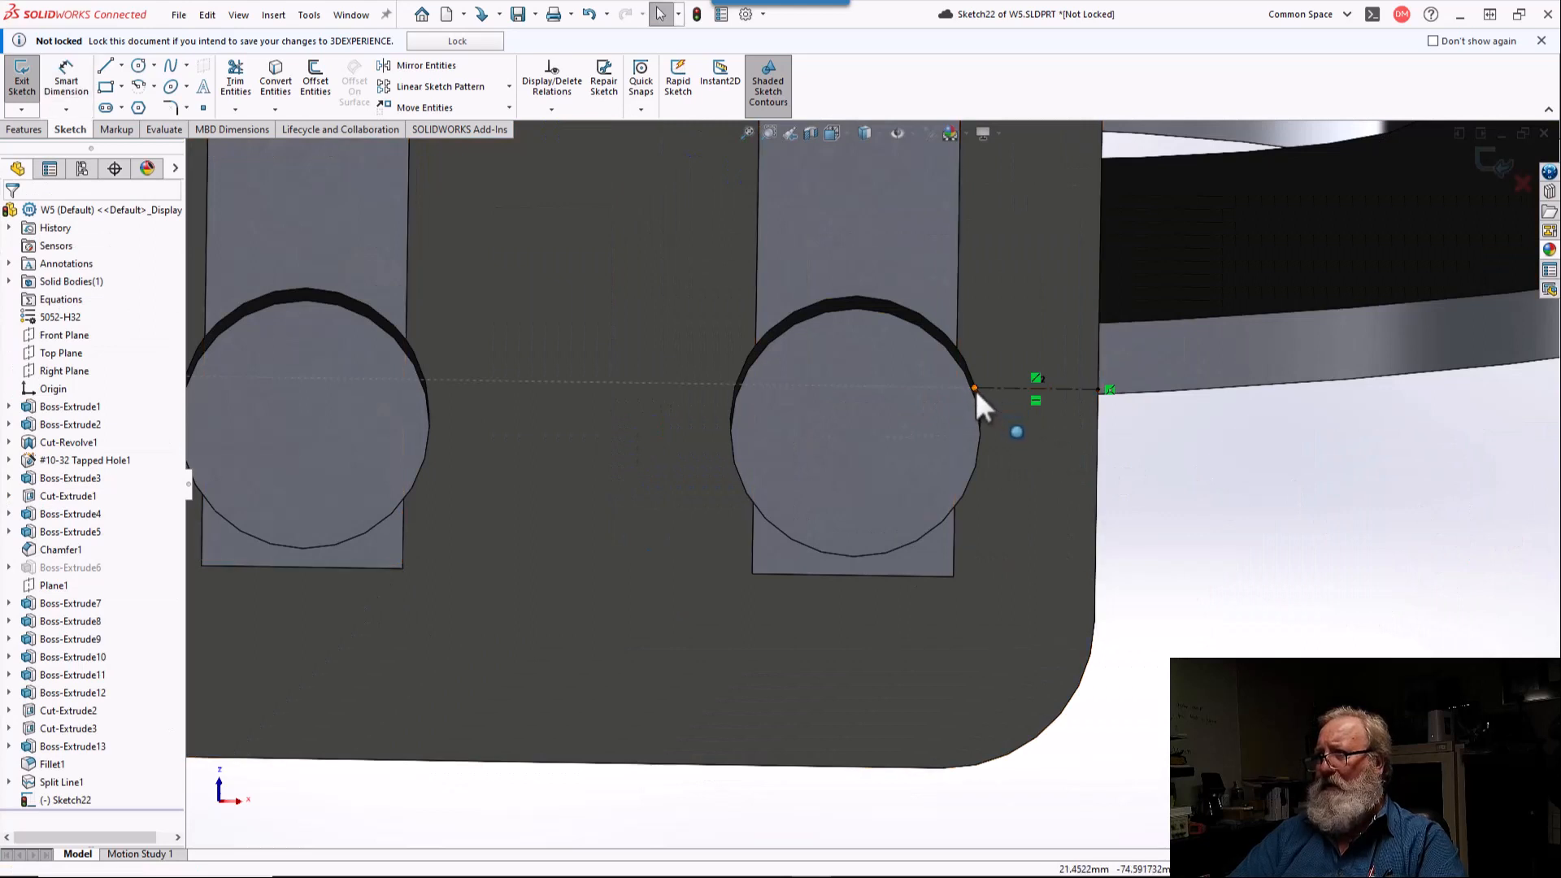
pyautogui.moveTo(977, 389); pyautogui.dragTo(1006, 387)
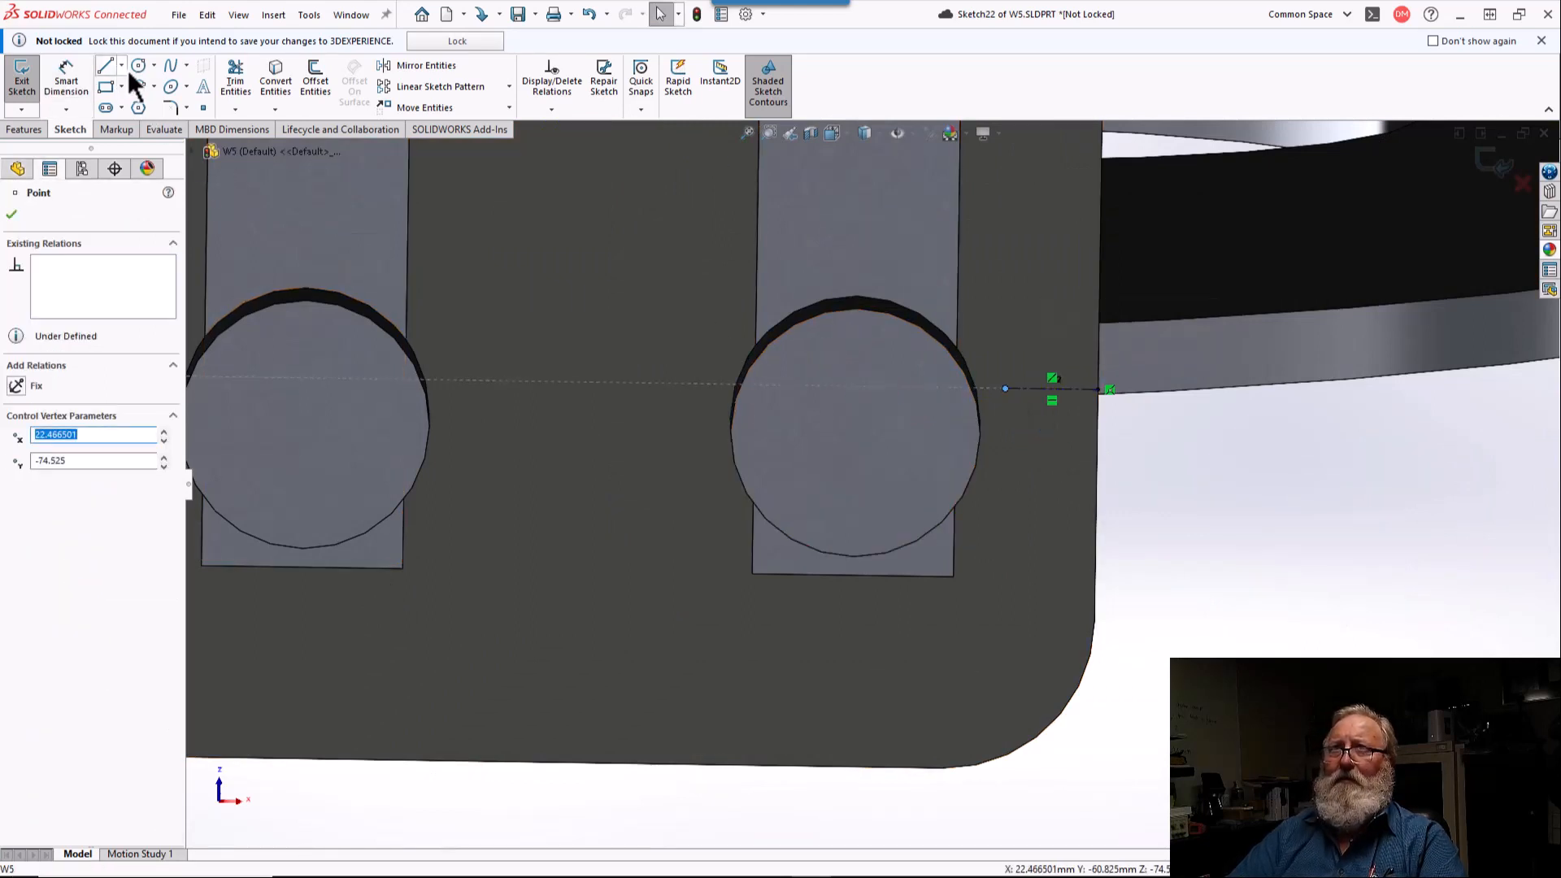
# Step: Place a sketch point at the center of the lower-right terminal circle
pyautogui.click(202, 108)
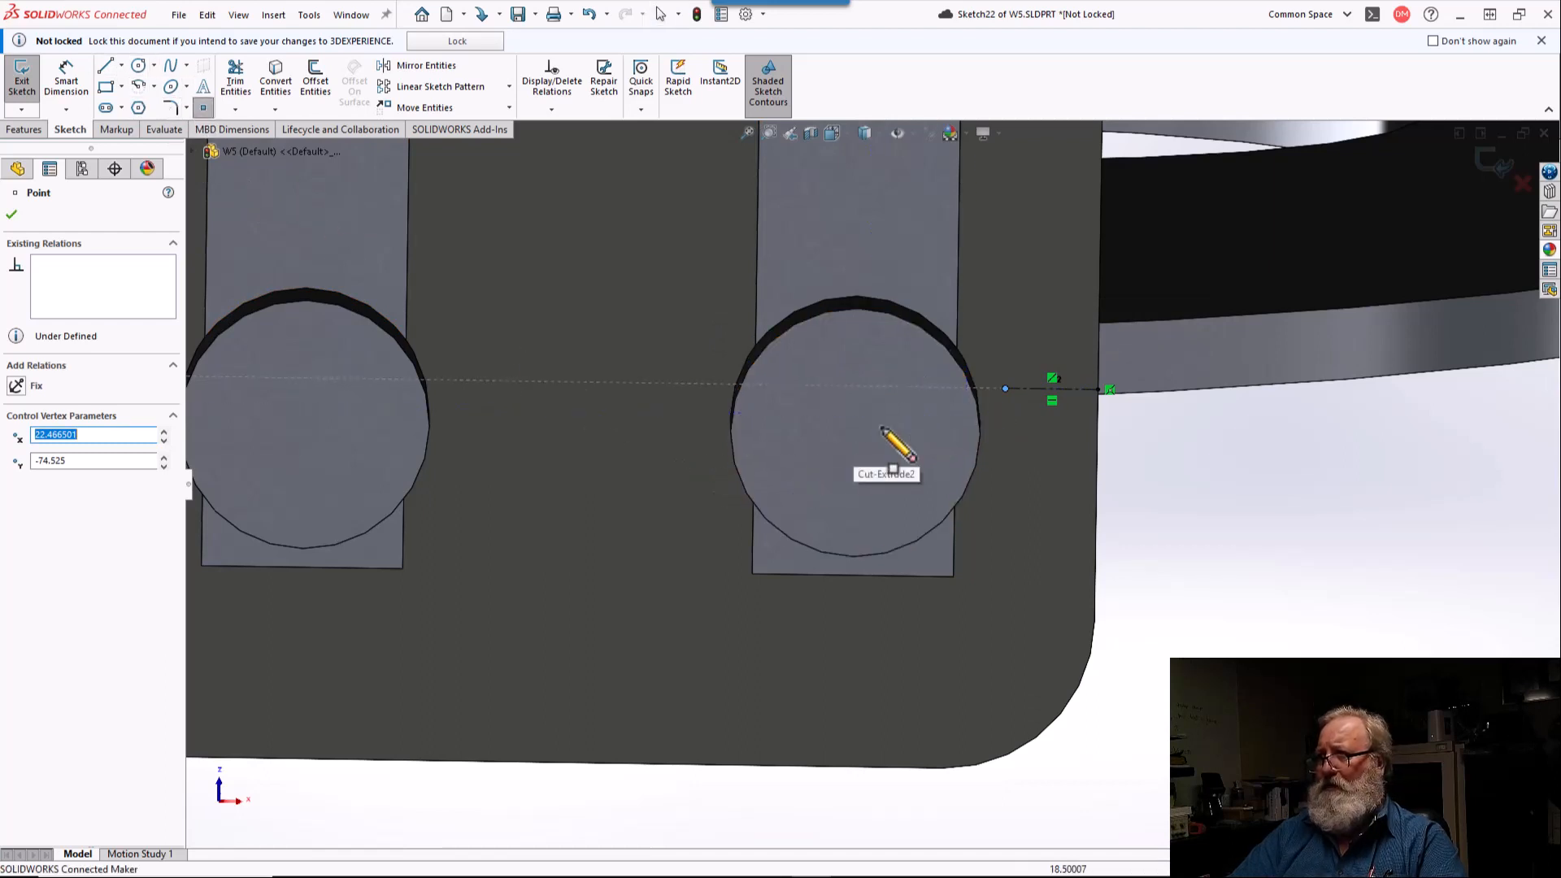
pyautogui.click(854, 416)
pyautogui.press('Escape')
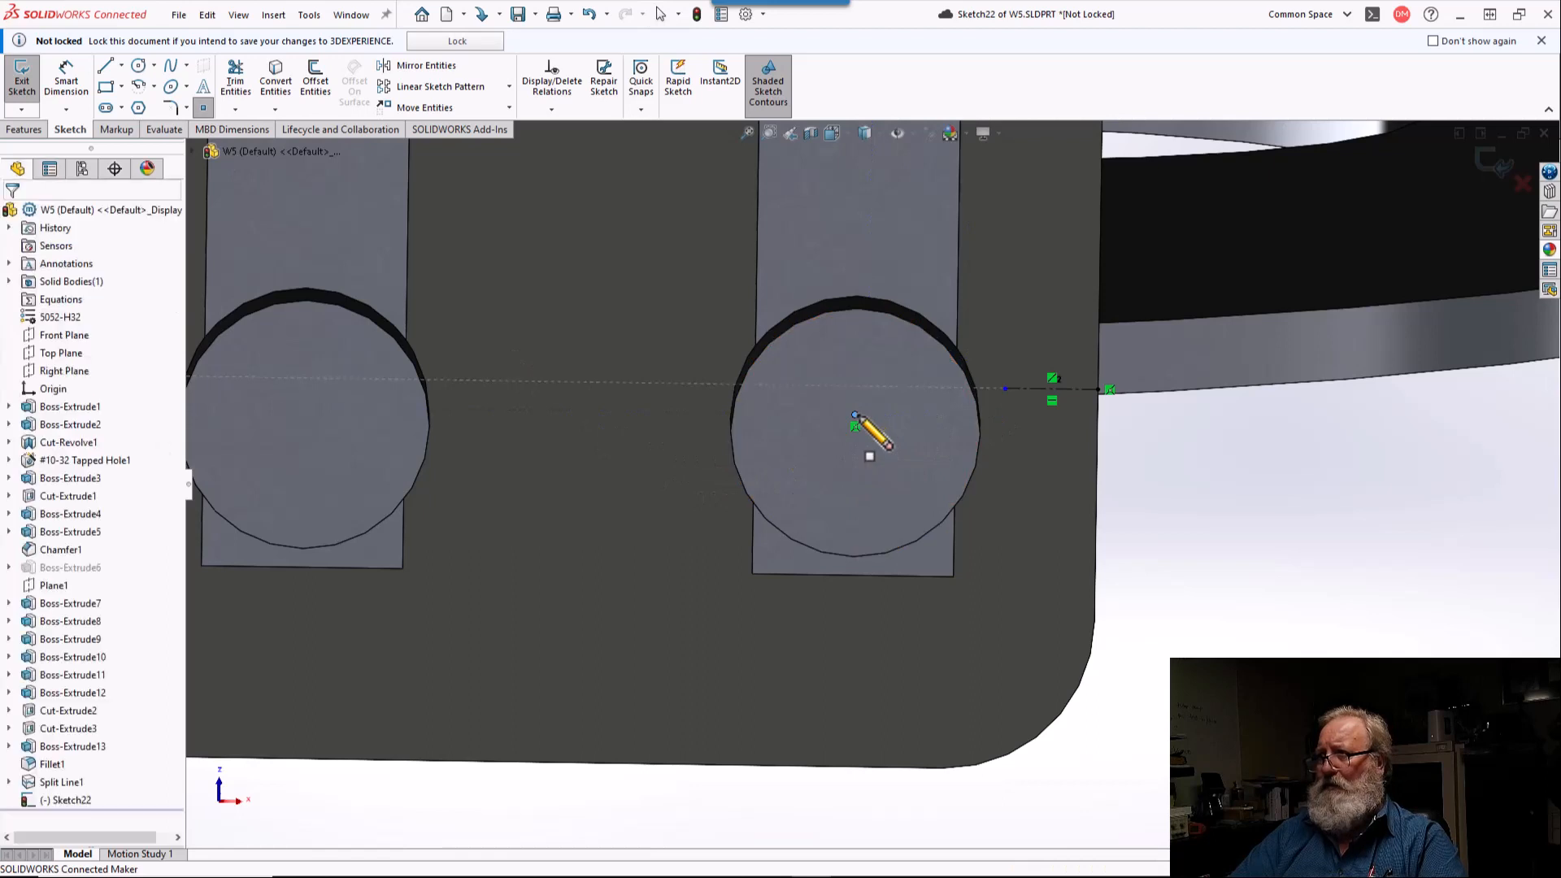
# Step: Dimension the horizontal distance from the lower-right circle's center point to the inner end of the adjacent centerline as 4.5 mm
pyautogui.click(67, 80)
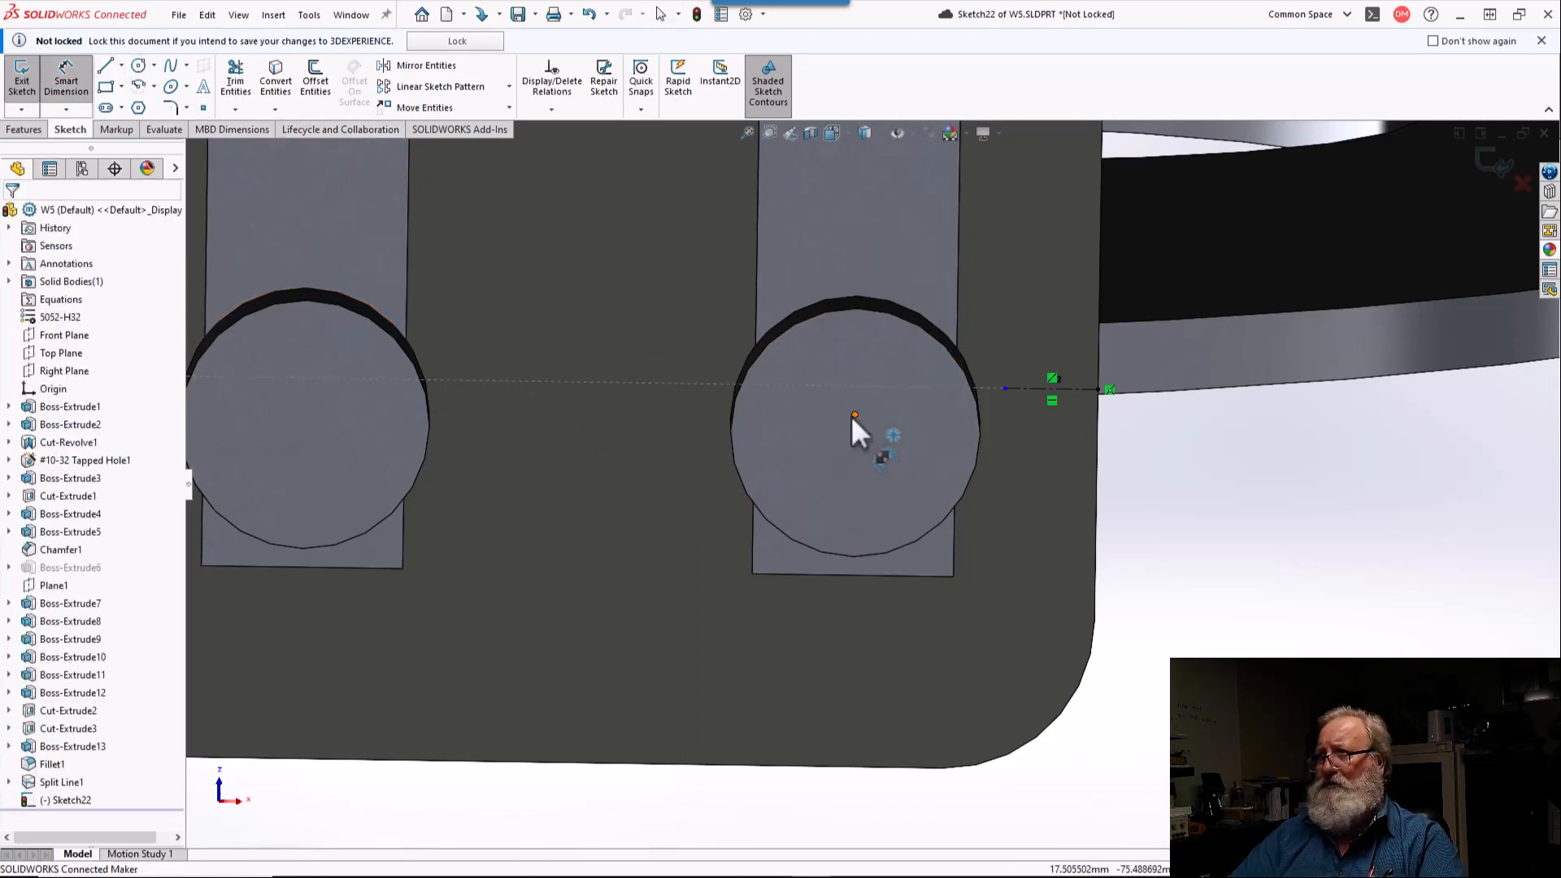
pyautogui.click(853, 415)
pyautogui.click(1005, 388)
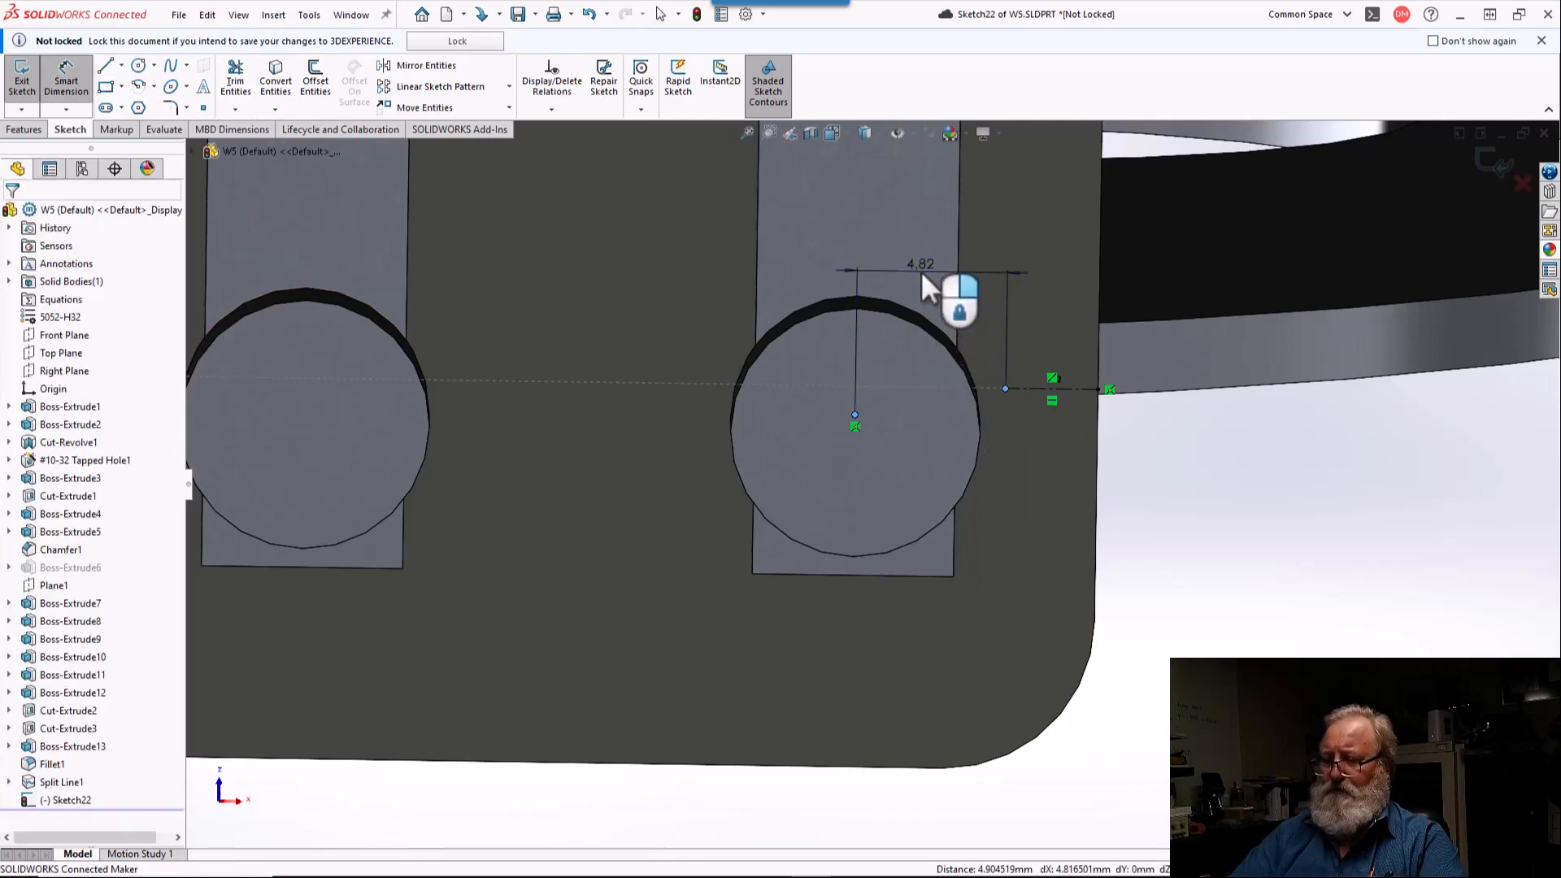
pyautogui.click(922, 277)
pyautogui.press('Return')
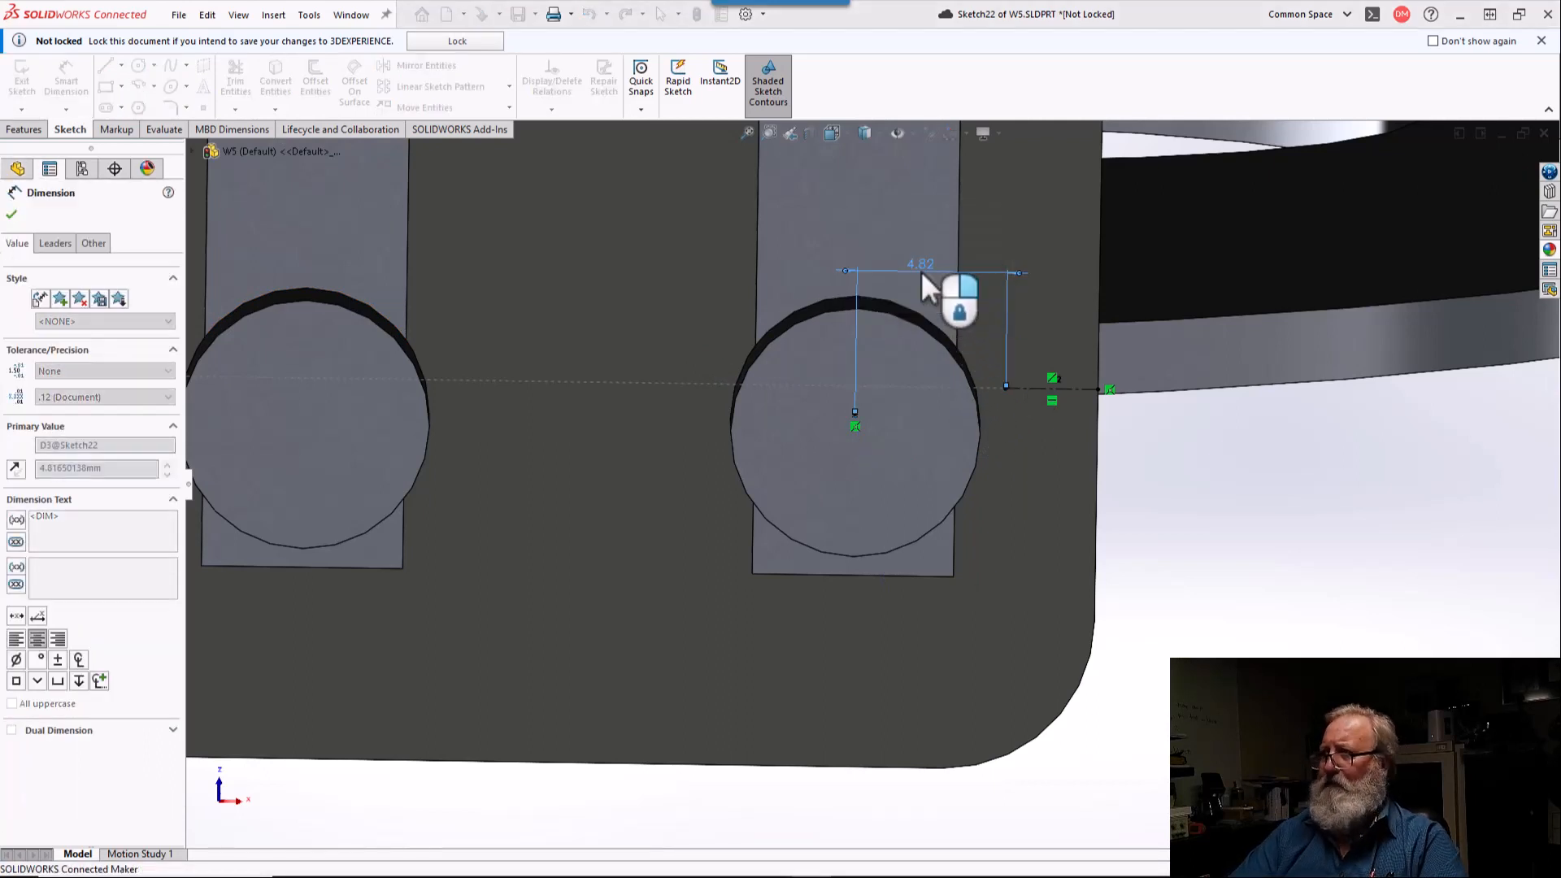
pyautogui.press('Escape')
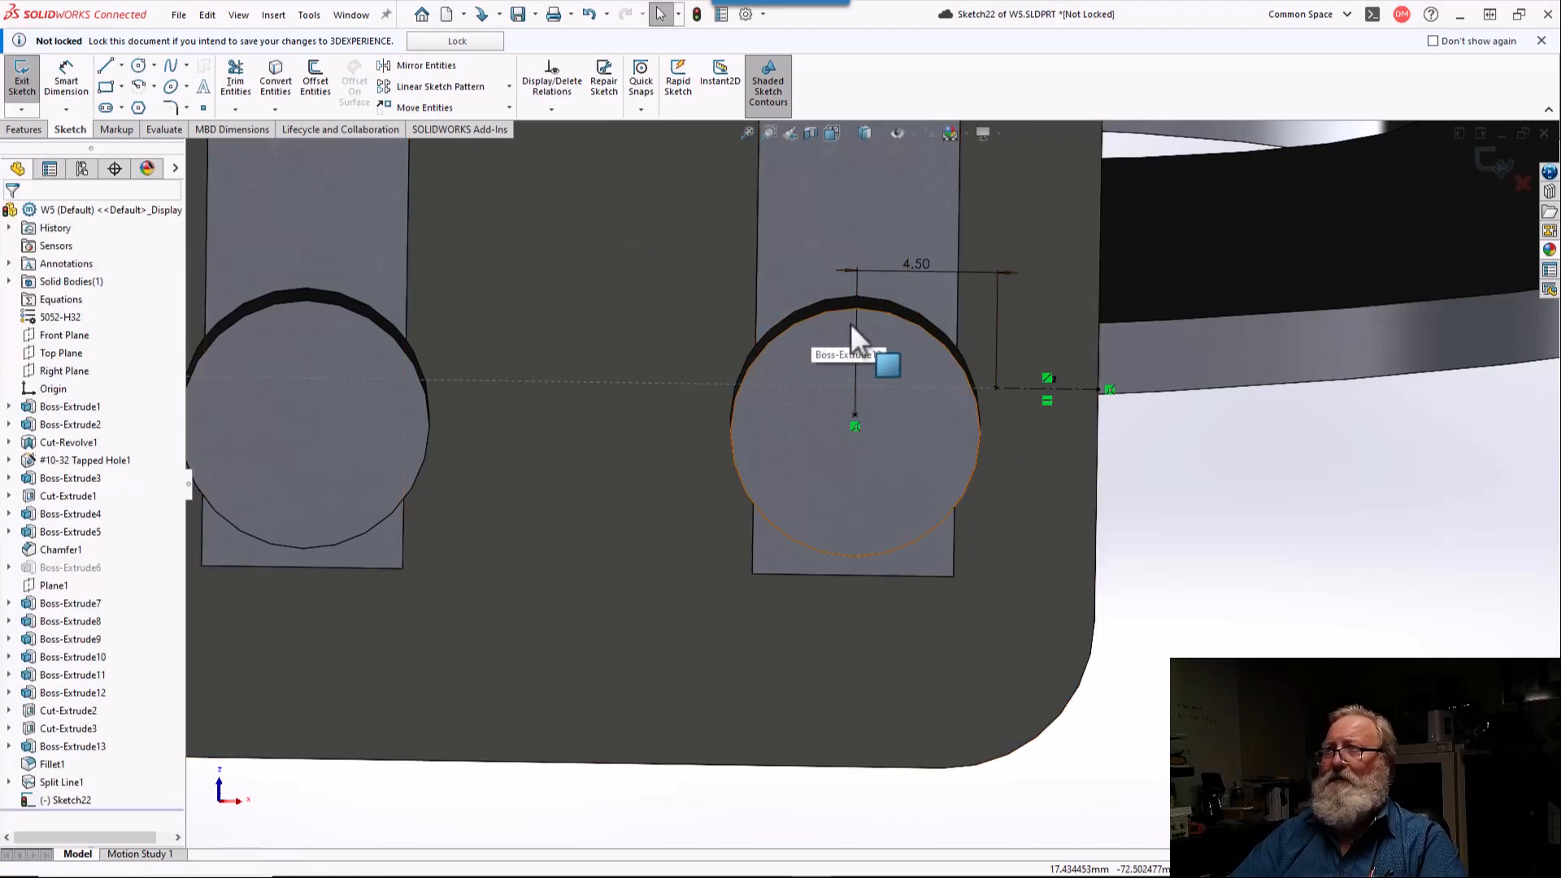
# Step: Create the sketch text "1" along the short horizontal centerline beside the lower-right terminal circle
pyautogui.click(1017, 387)
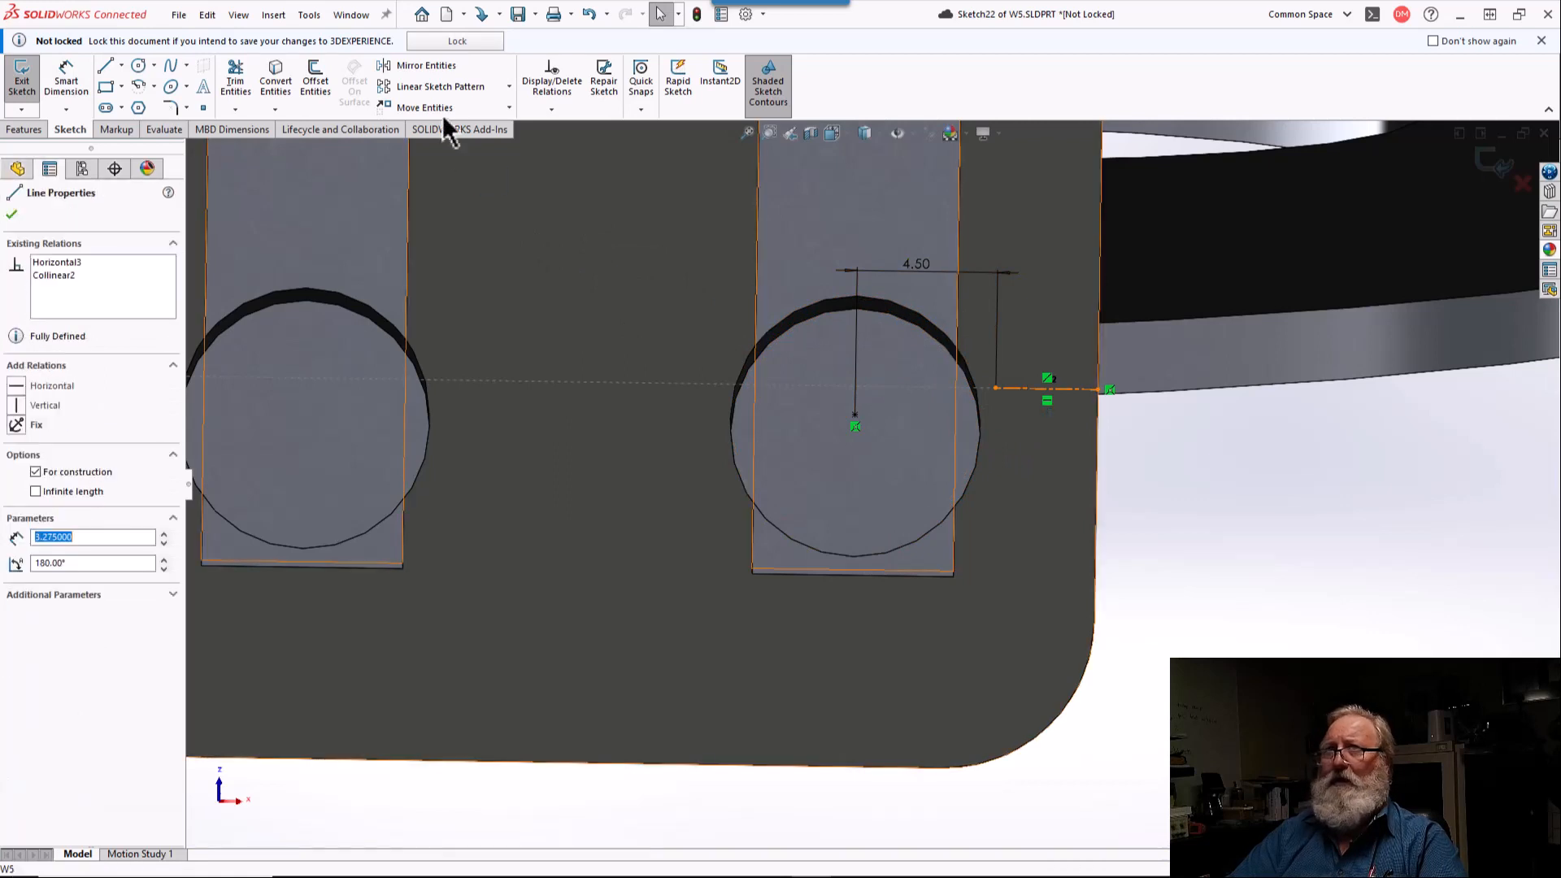
pyautogui.click(205, 88)
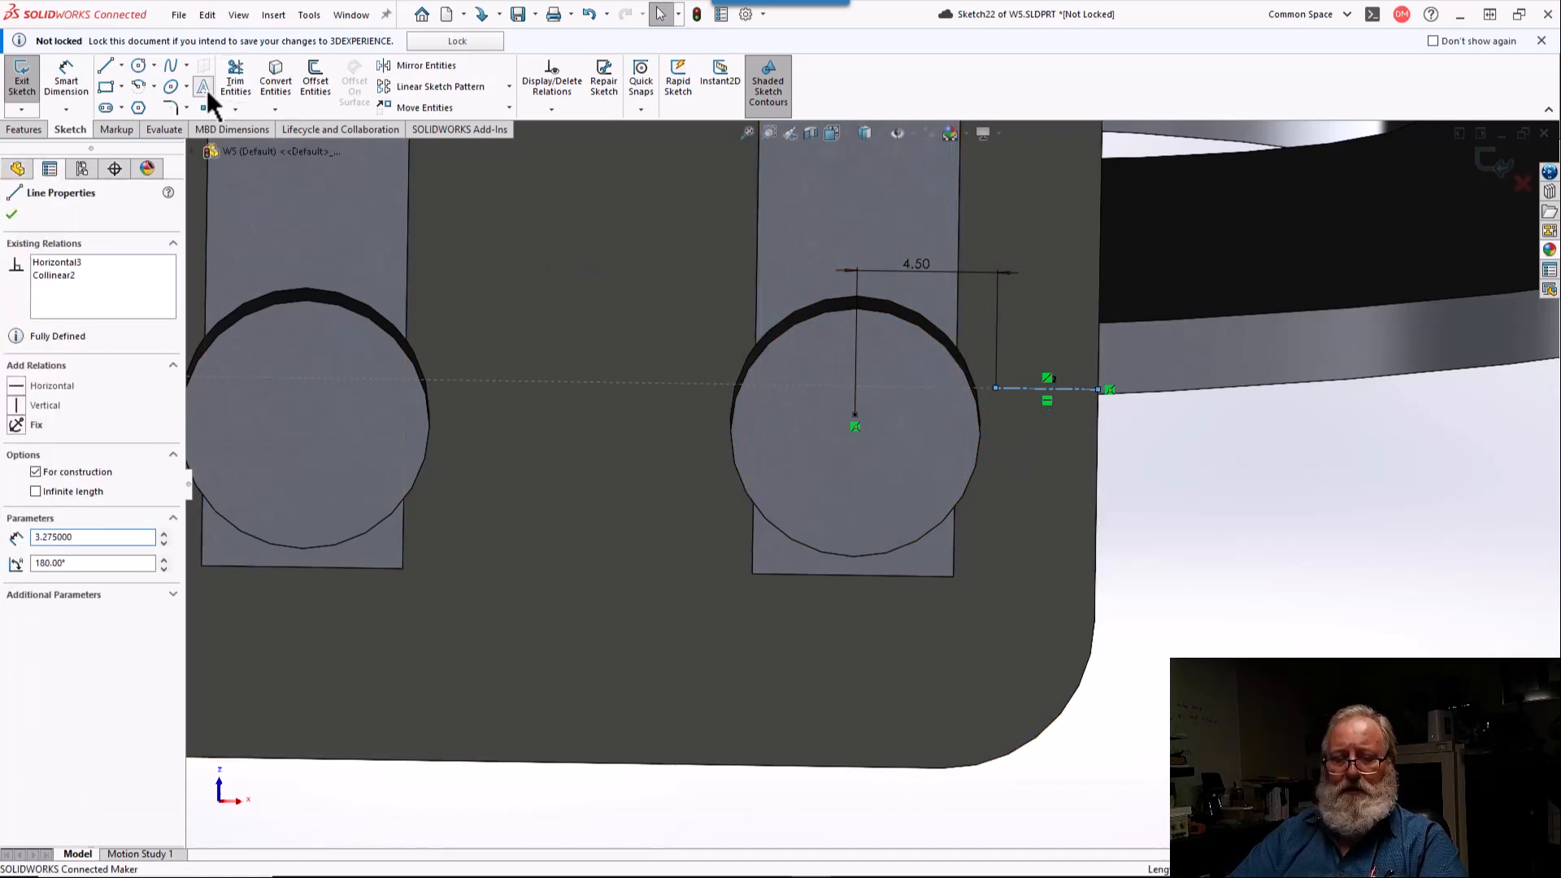
pyautogui.write('1')
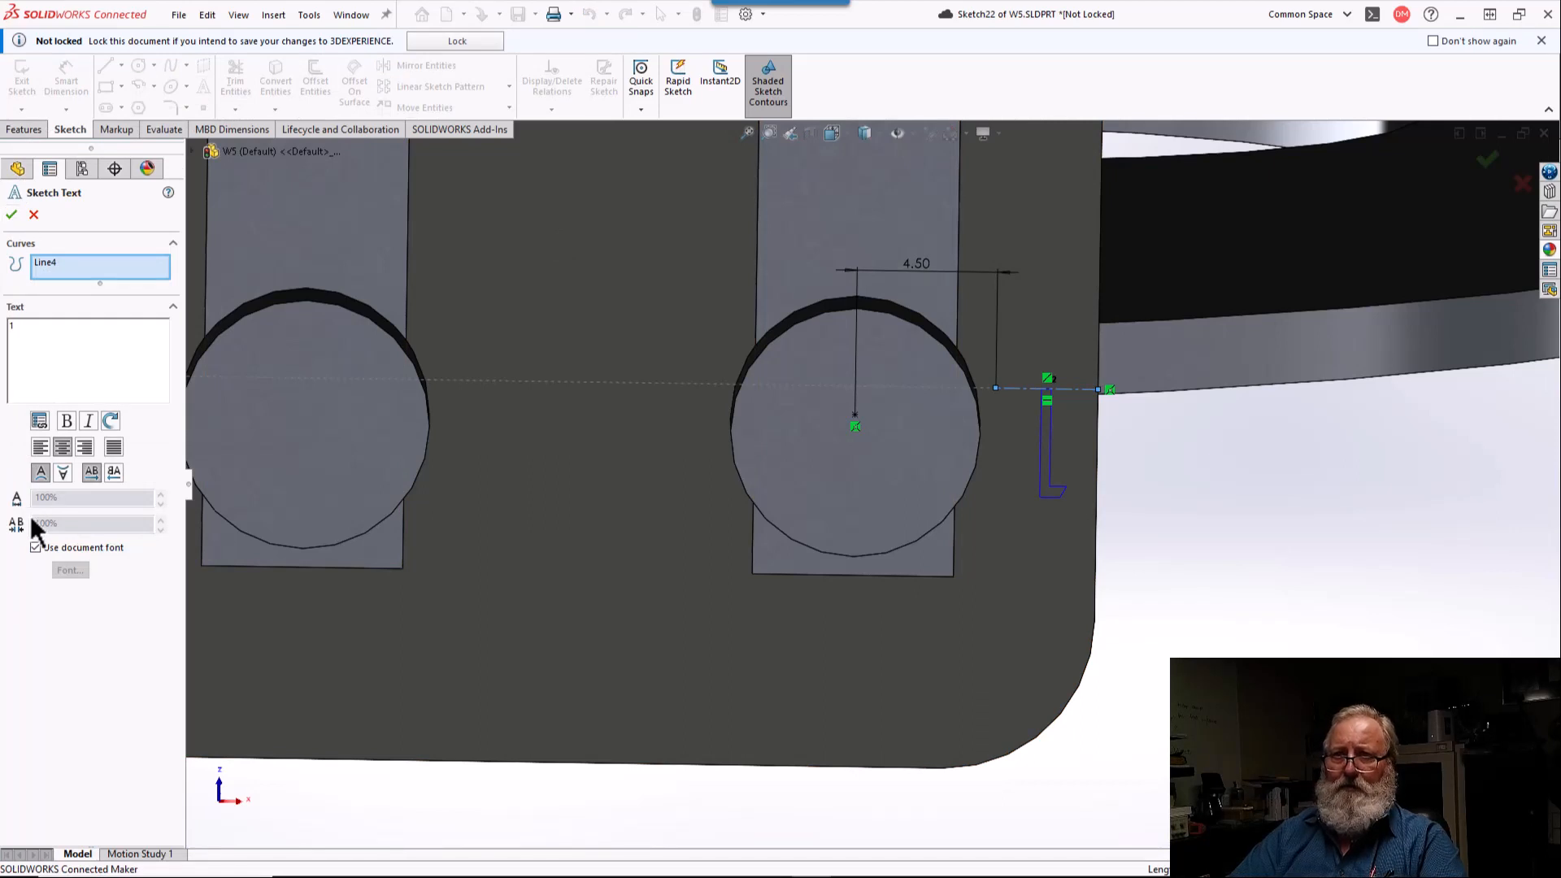
# Step: Override the document font of the "1" with a height of 7 points, right-align it and accept the sketch text
pyautogui.click(35, 548)
pyautogui.click(71, 570)
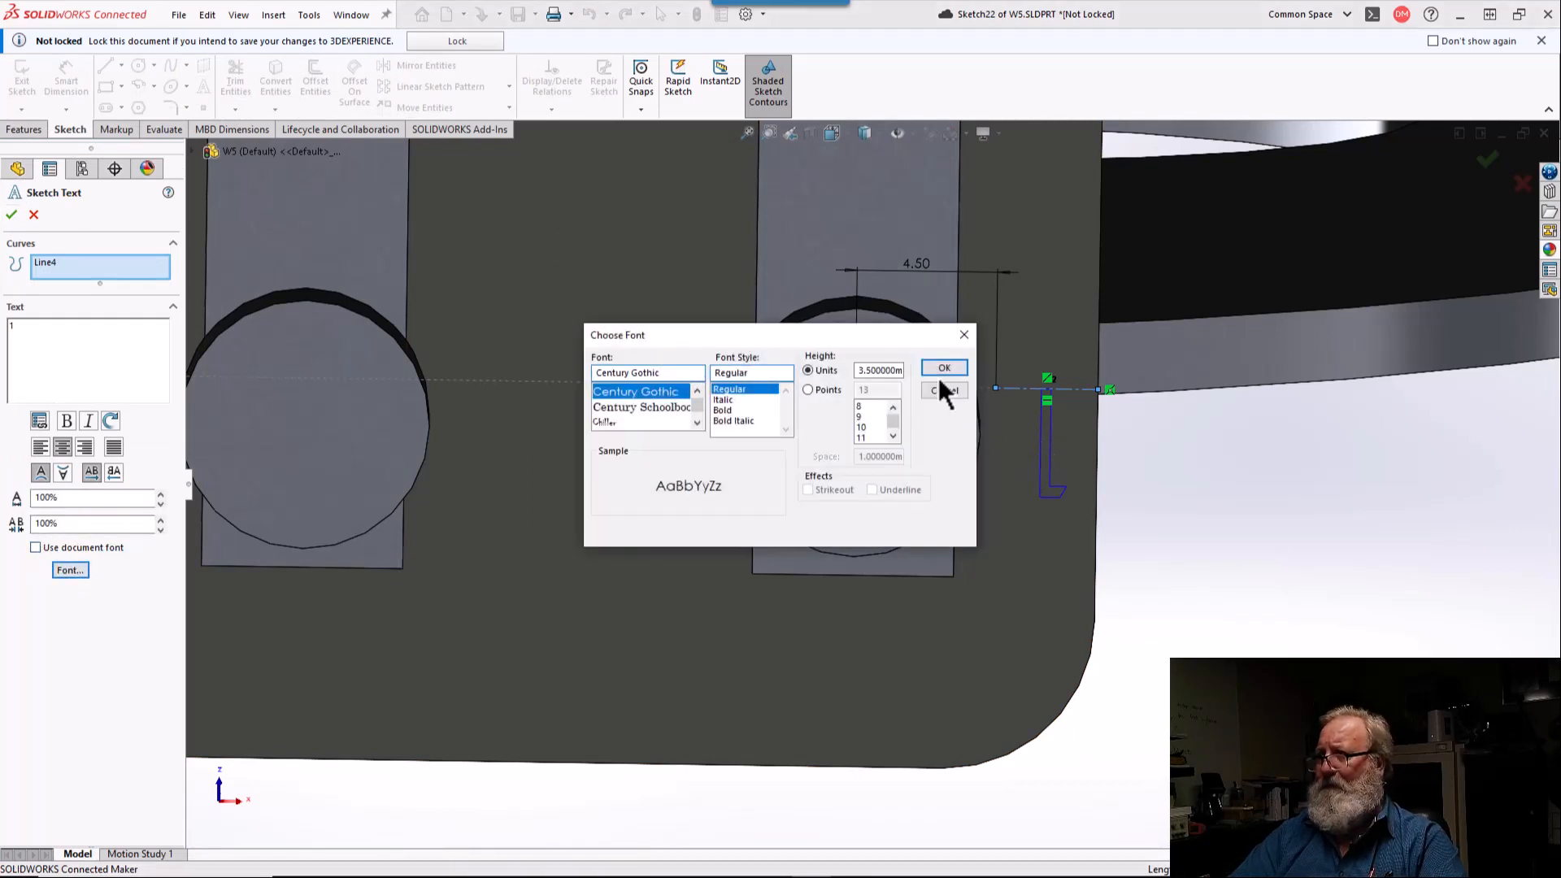
pyautogui.click(813, 388)
pyautogui.doubleClick(885, 391)
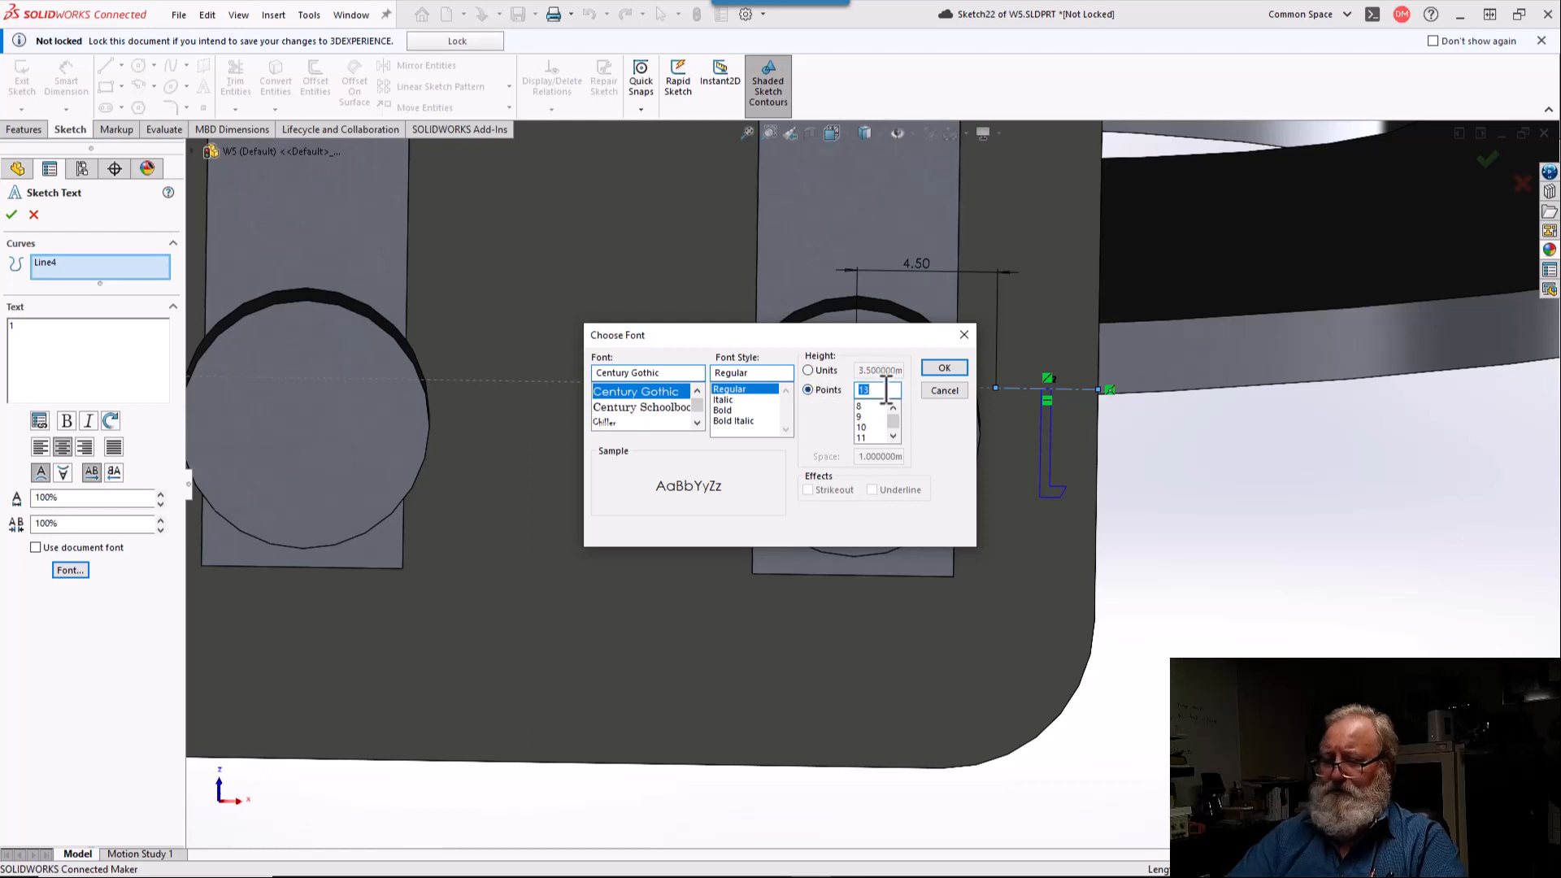
pyautogui.write('7')
pyautogui.press('Return')
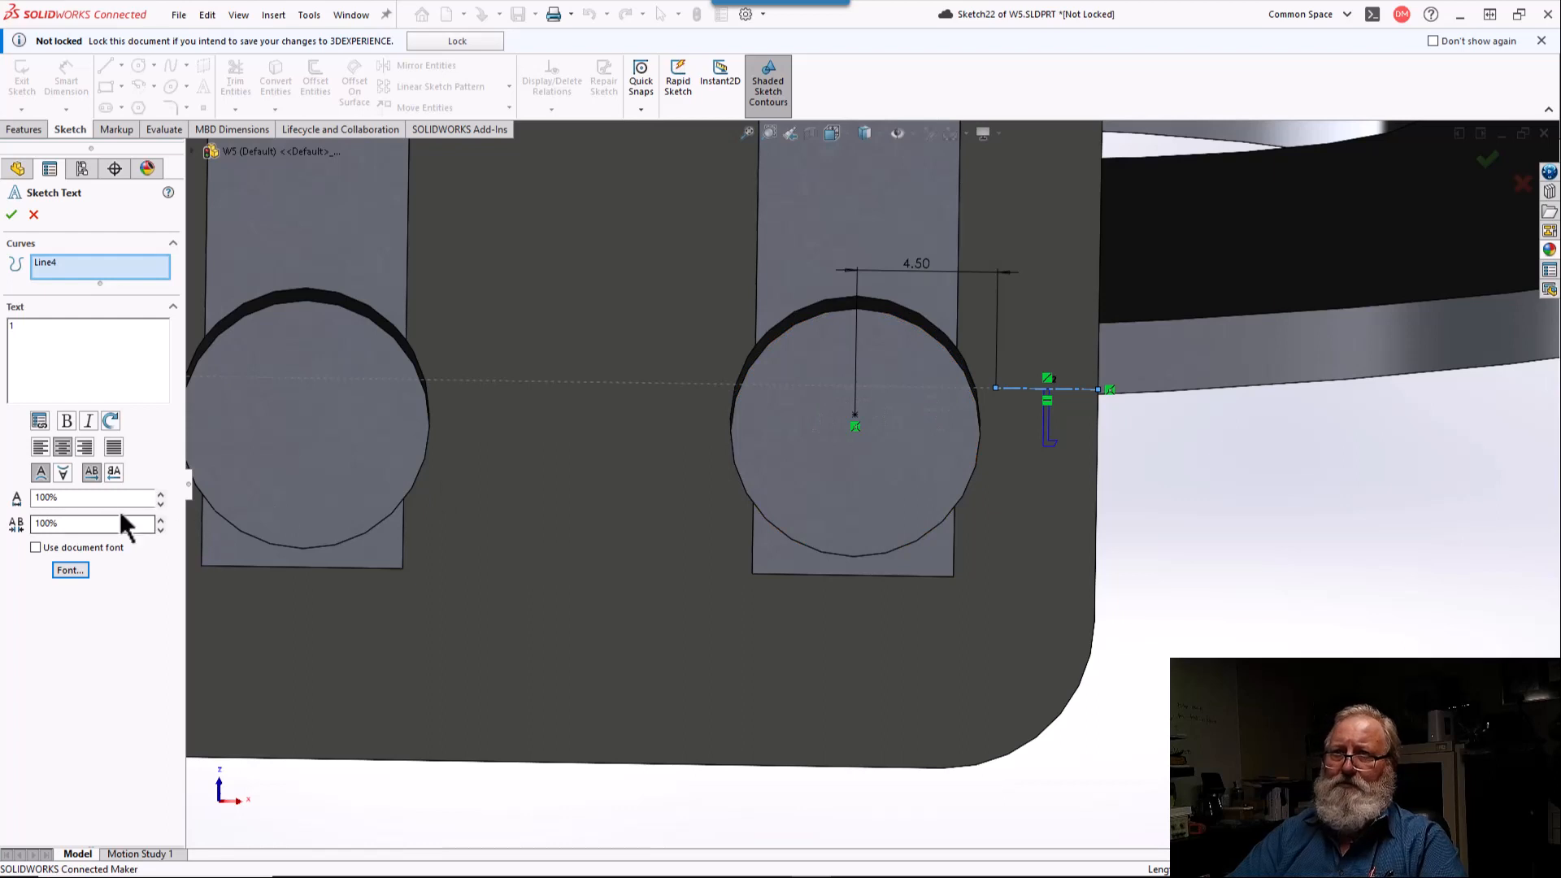
pyautogui.click(85, 447)
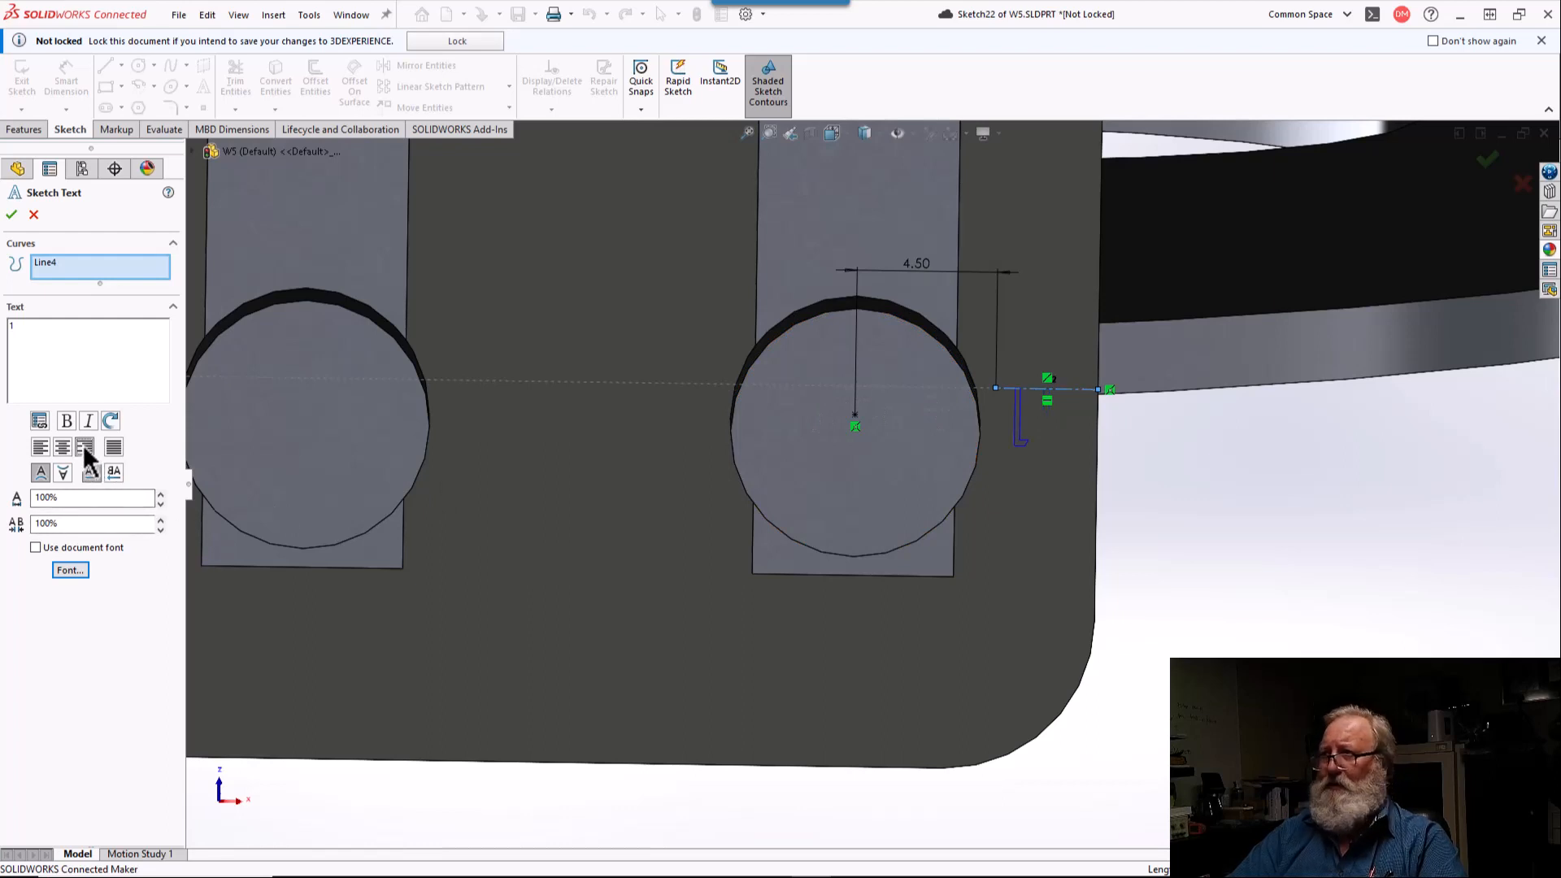
pyautogui.click(10, 215)
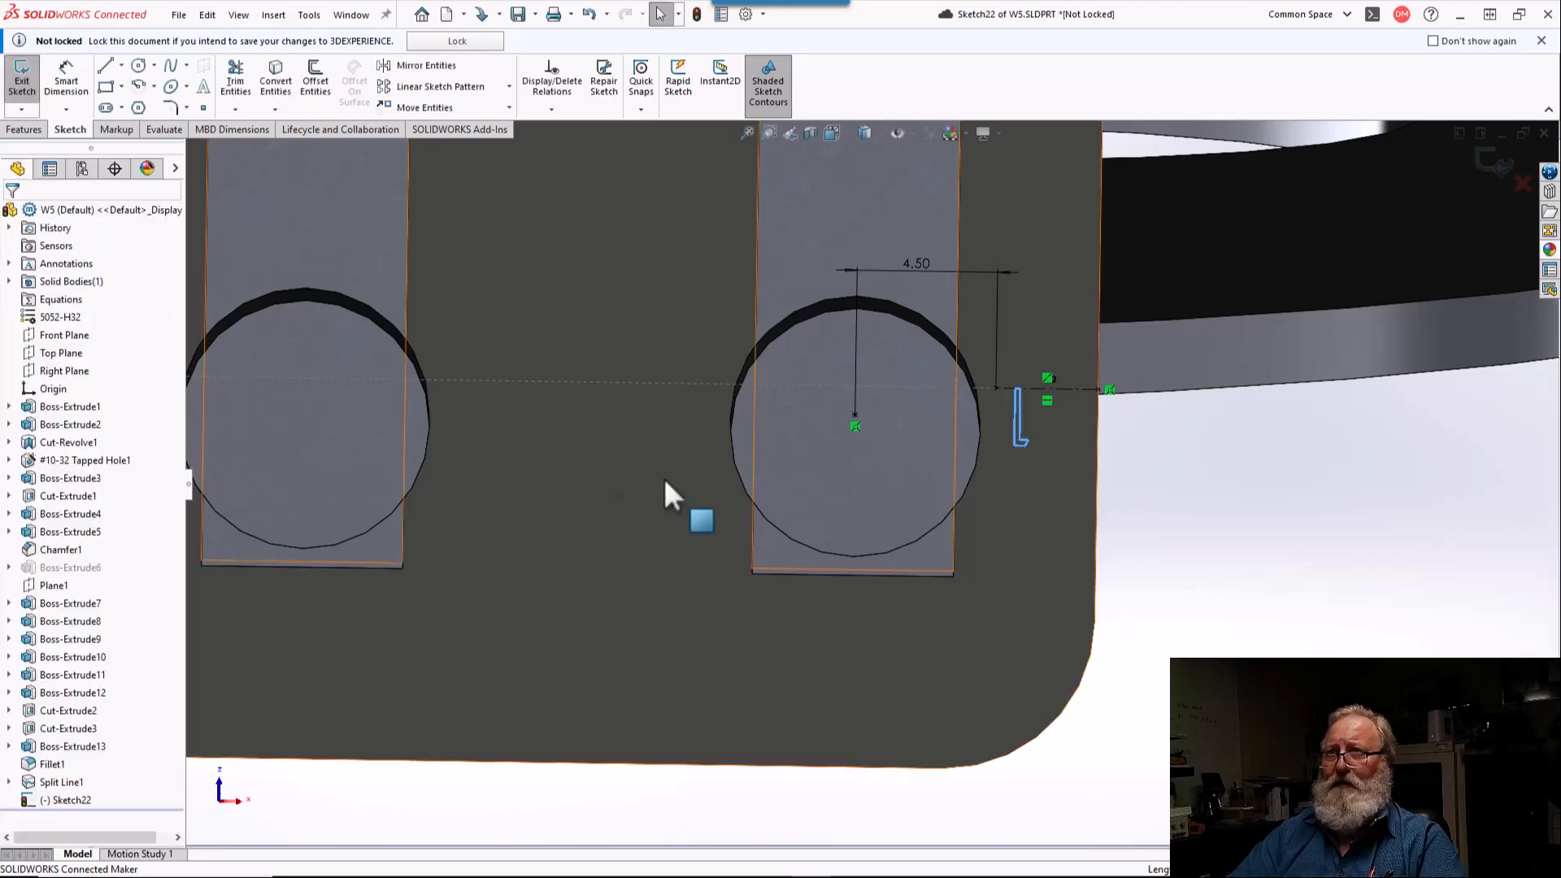
# Step: Sketch a vertical centerline about 15 mm long from the lower-middle terminal circle's center up past the top of its terminal strip
pyautogui.scroll(5, 665, 473)
pyautogui.scroll(-3, 740, 338)
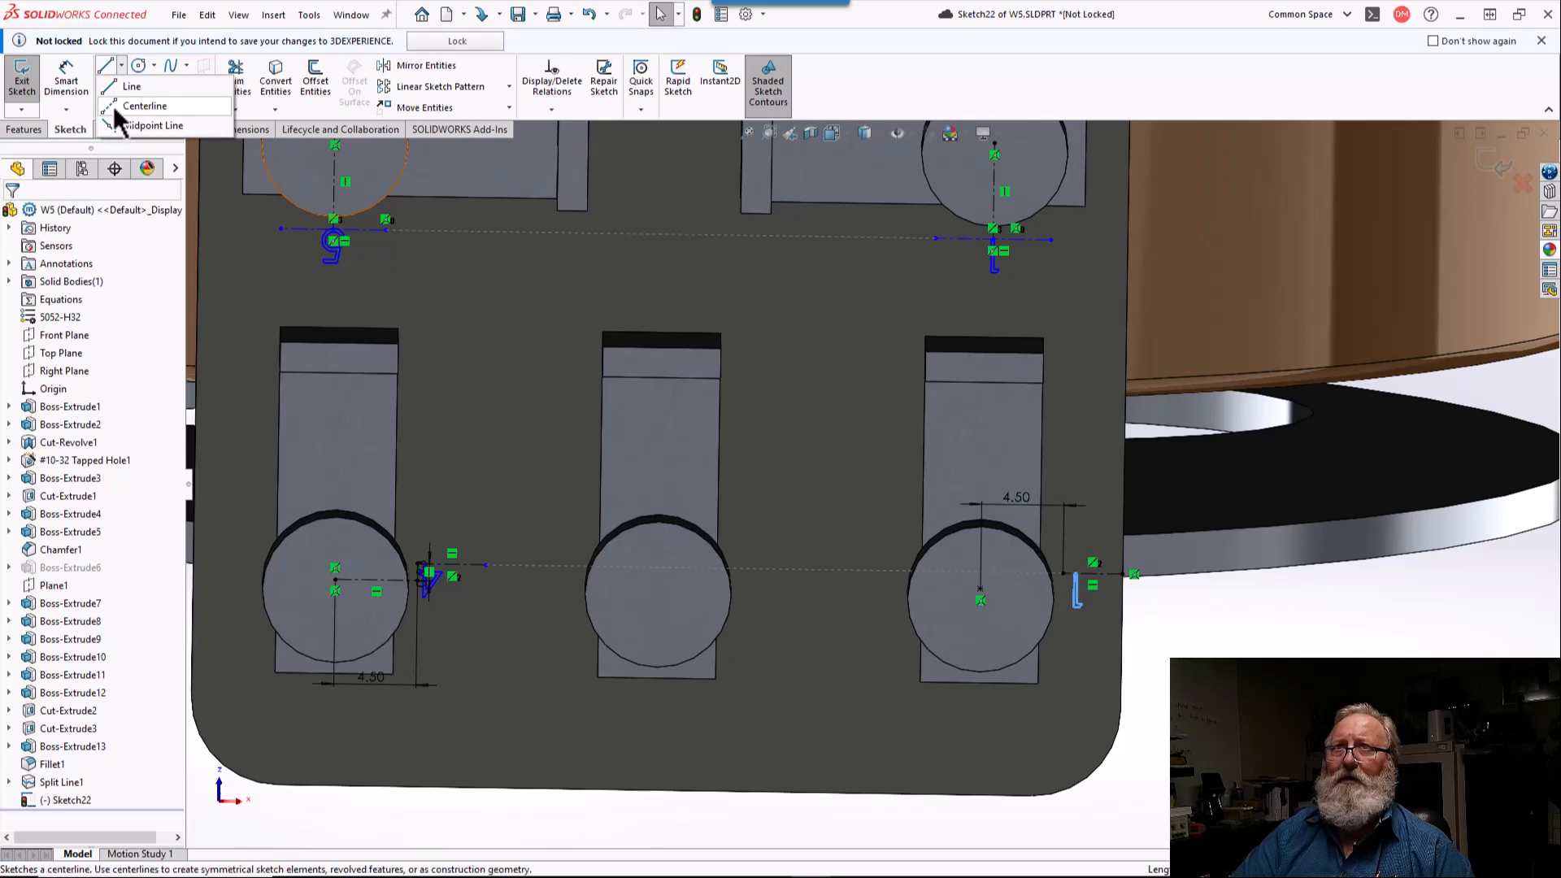
pyautogui.press('l')
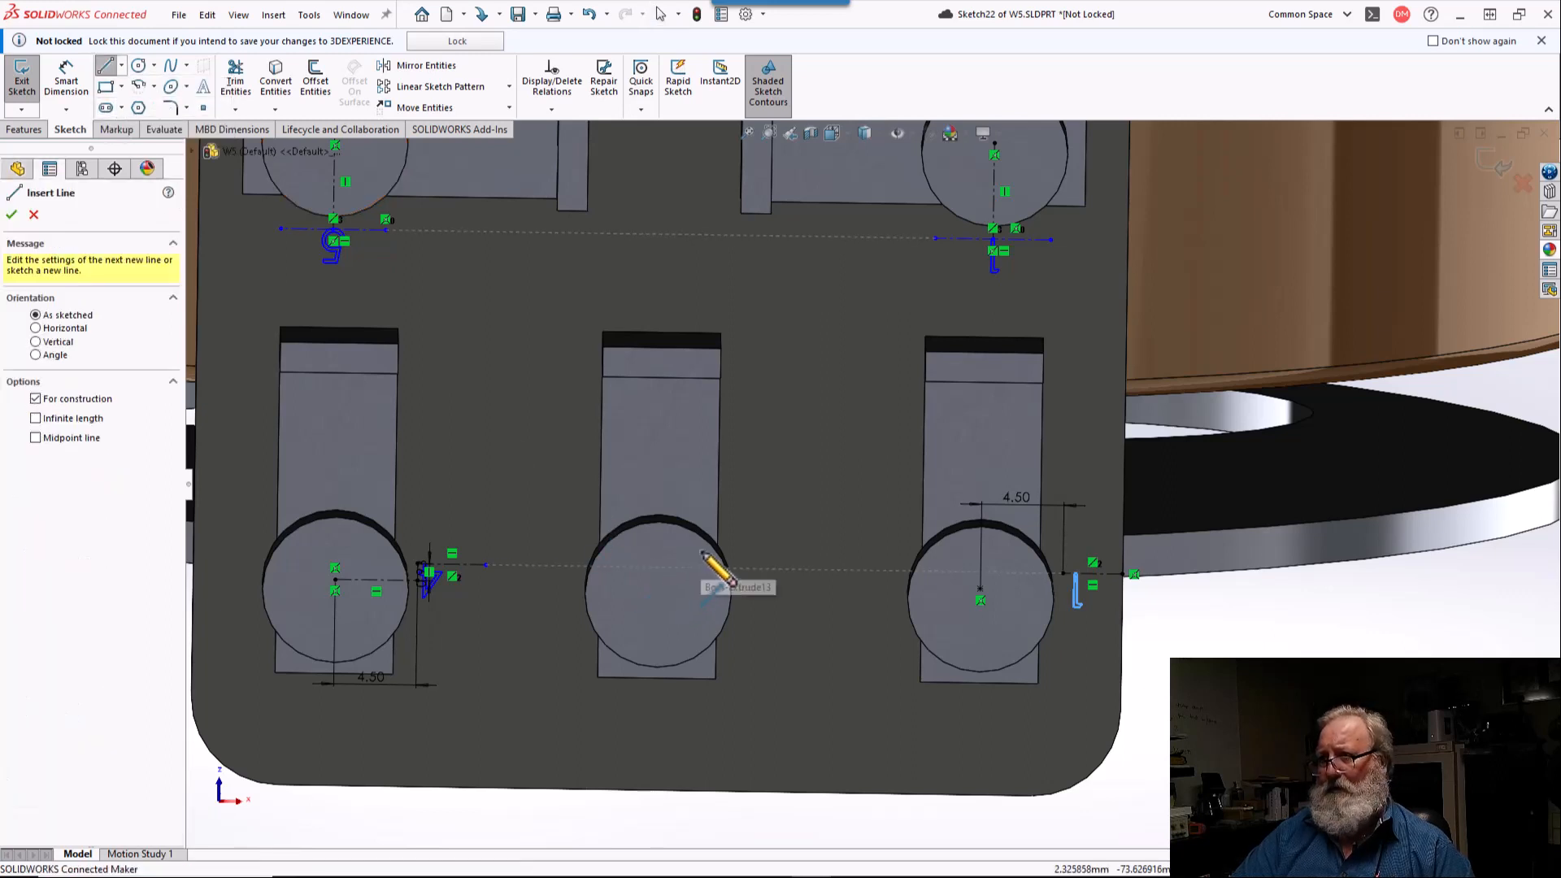
pyautogui.click(659, 584)
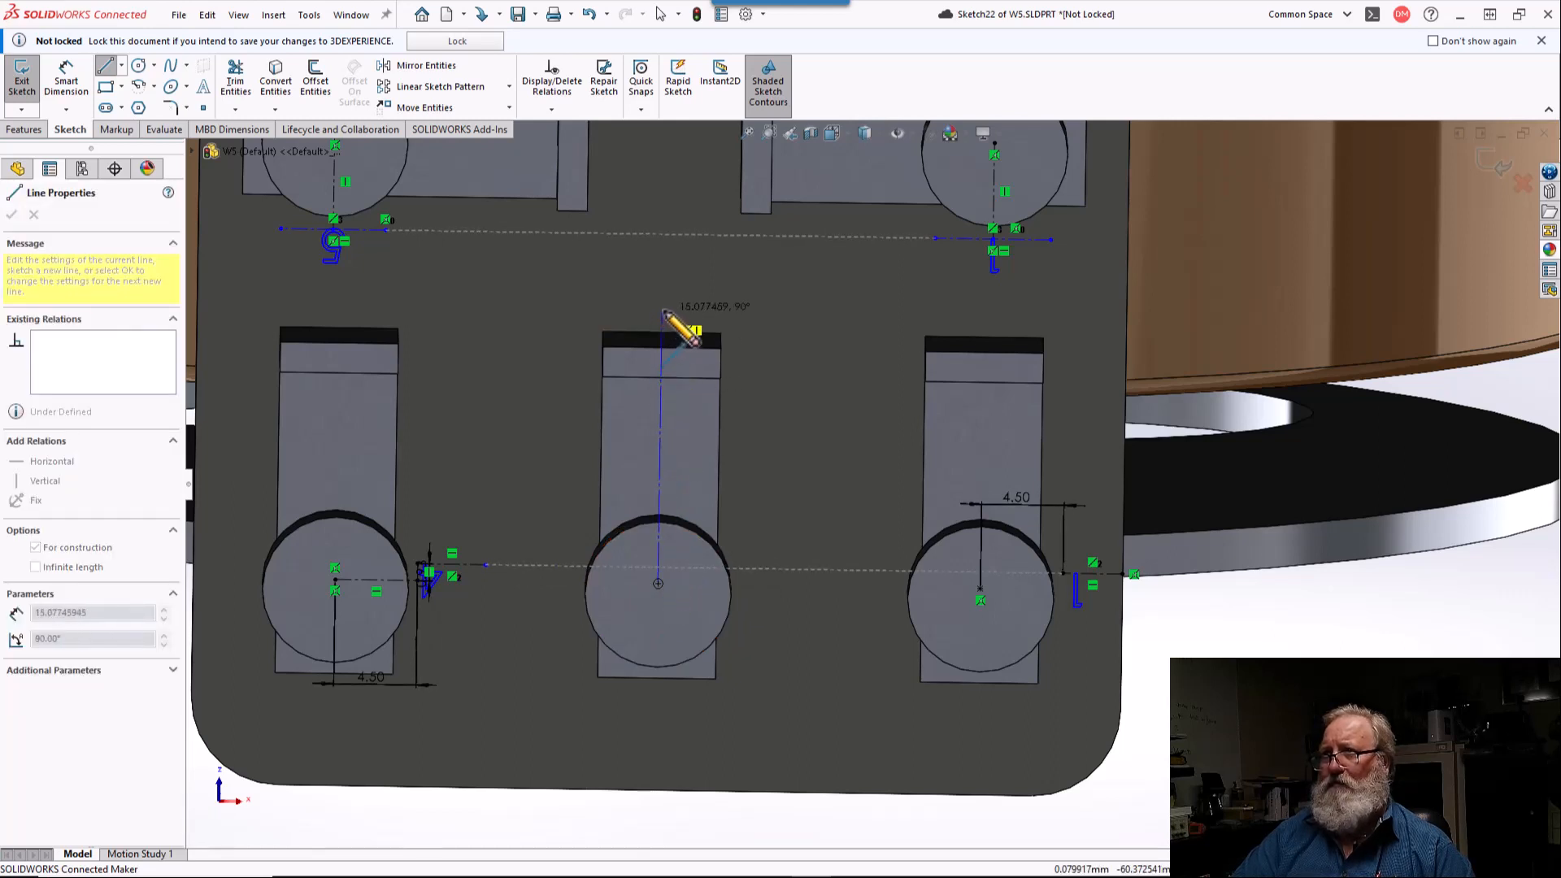
pyautogui.click(661, 311)
pyautogui.rightClick(676, 318)
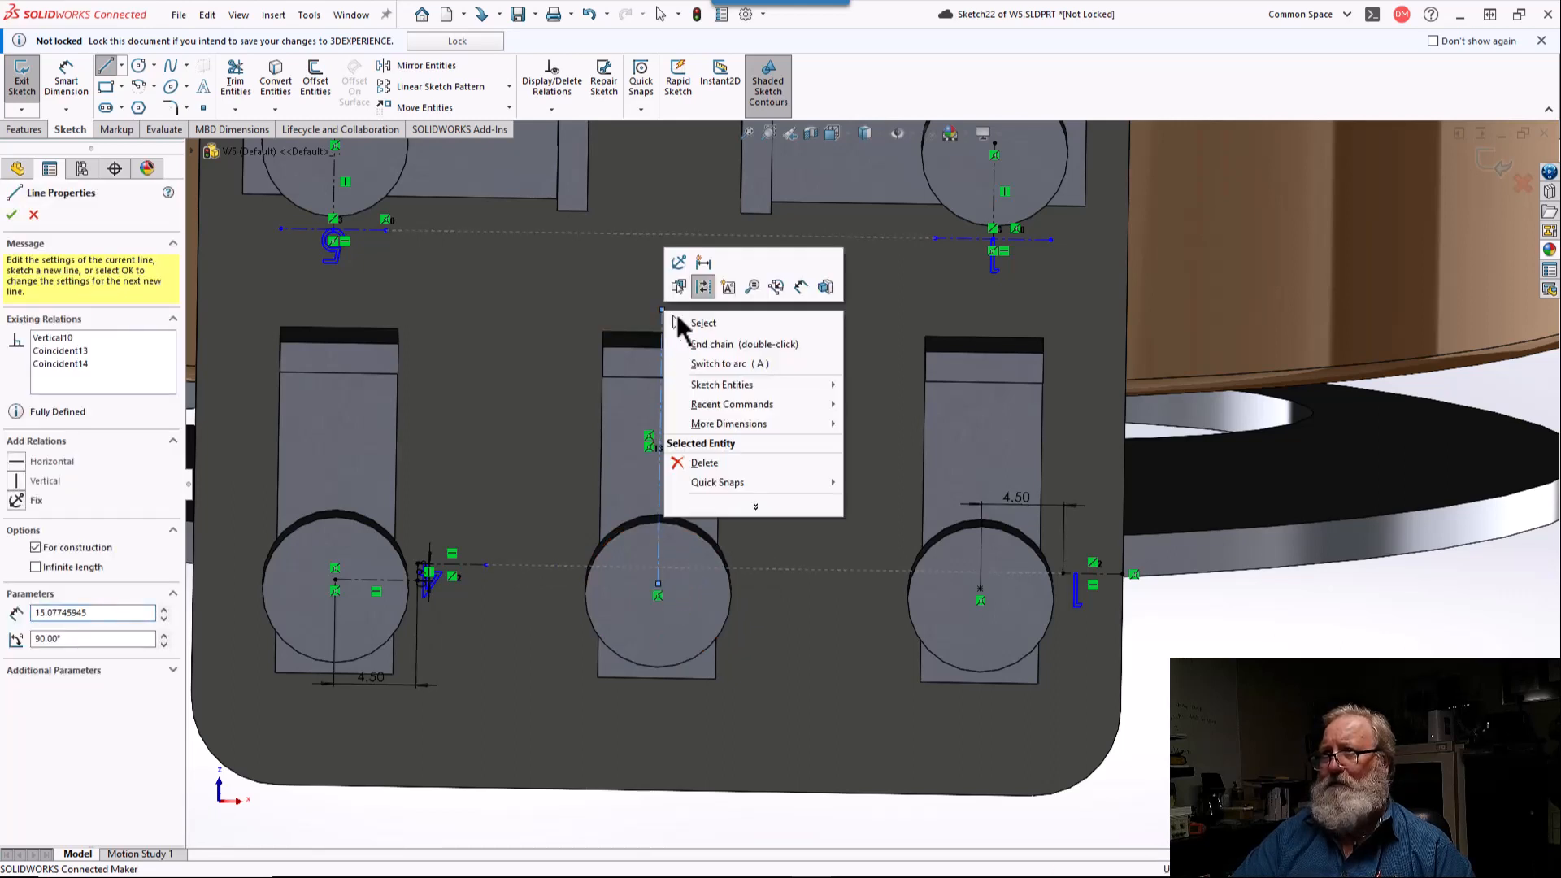
pyautogui.click(720, 344)
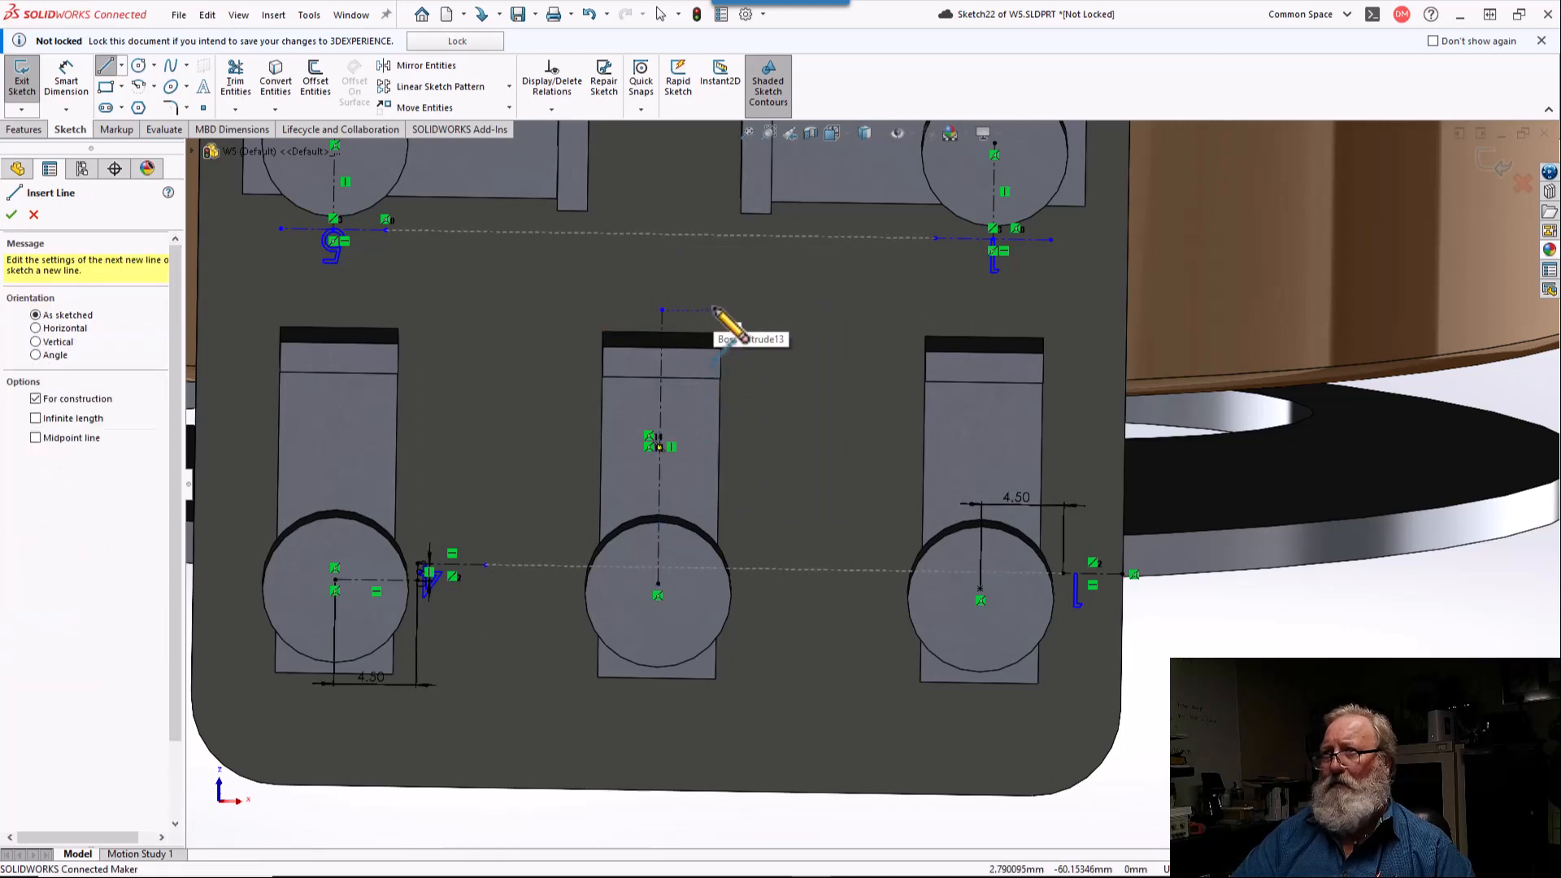
# Step: Sketch a horizontal centerline about 5.6 mm long across the top end of the lower-middle terminal's vertical centerline
pyautogui.click(713, 312)
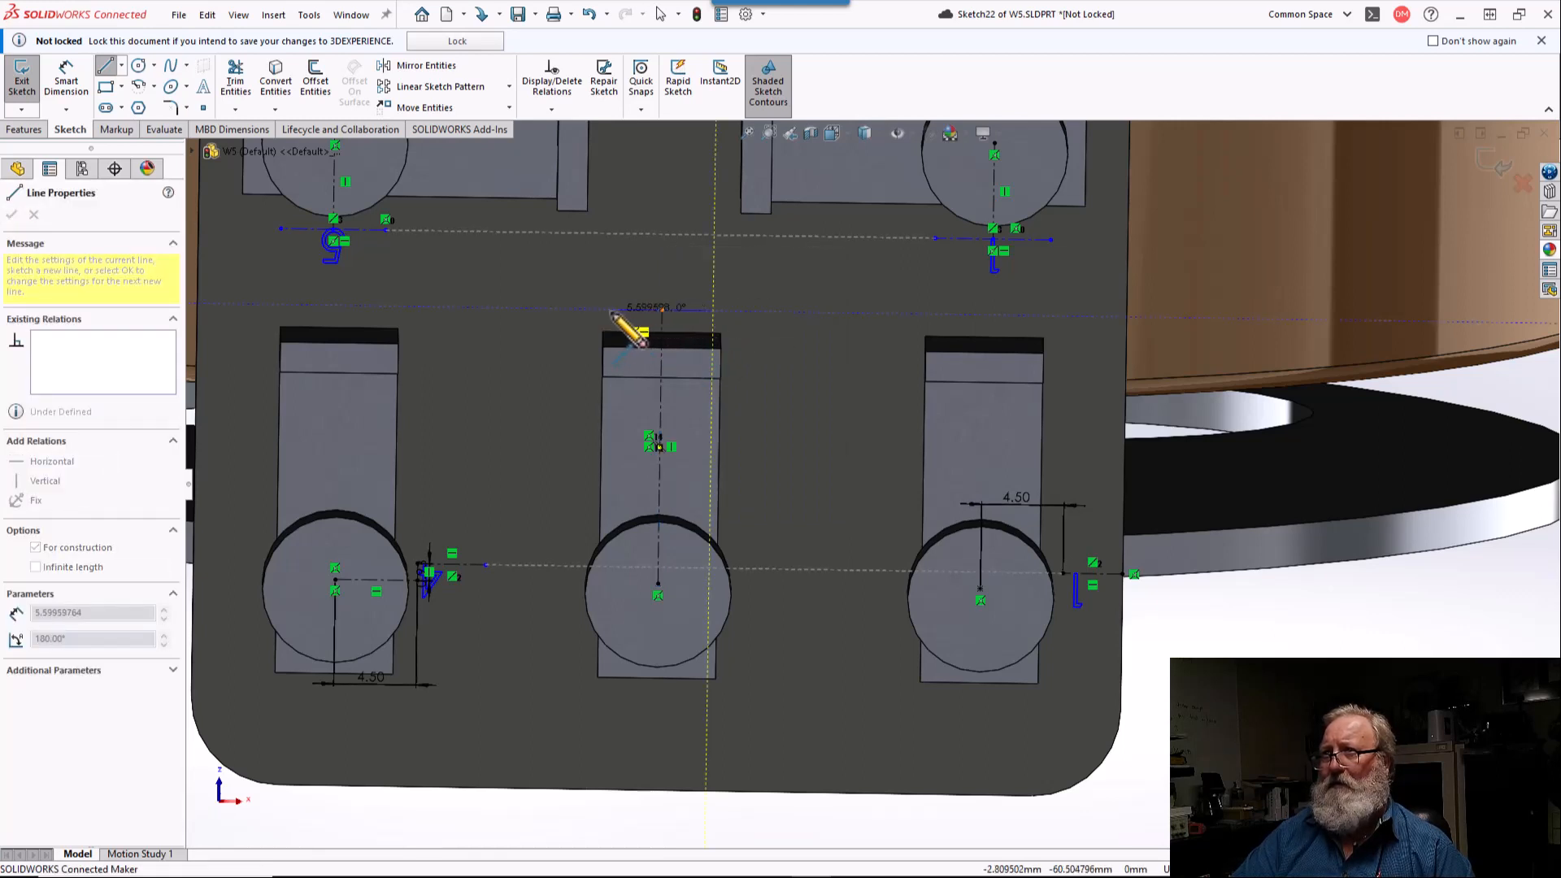
pyautogui.click(611, 310)
pyautogui.press('Escape')
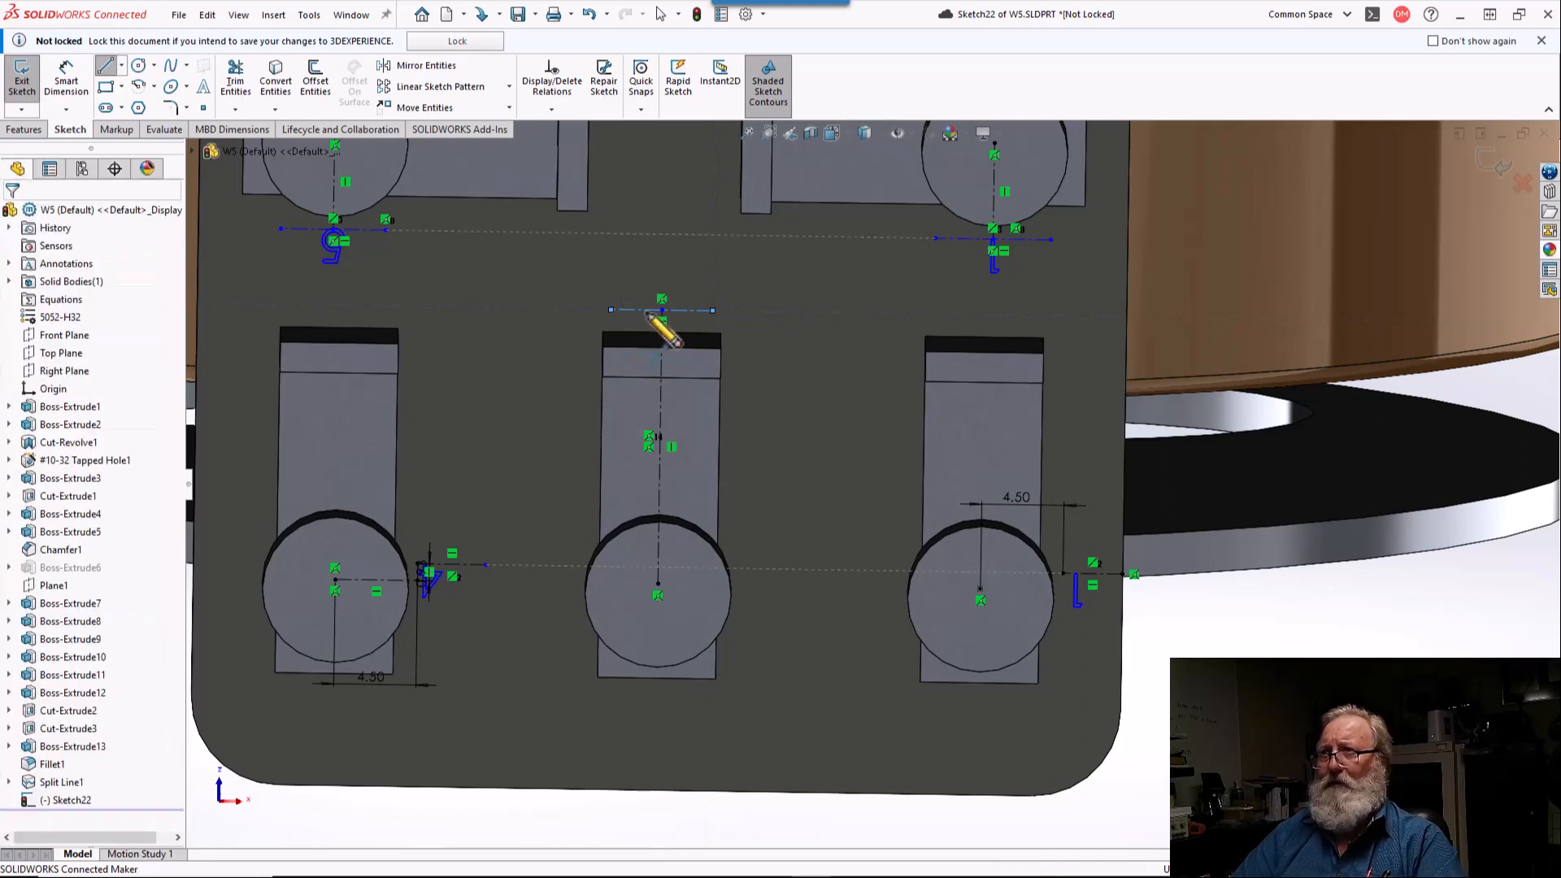
# Step: Make the vertical centerline's top end the midpoint of the short horizontal centerline, and move that line farther above the terminal strip
pyautogui.click(662, 309)
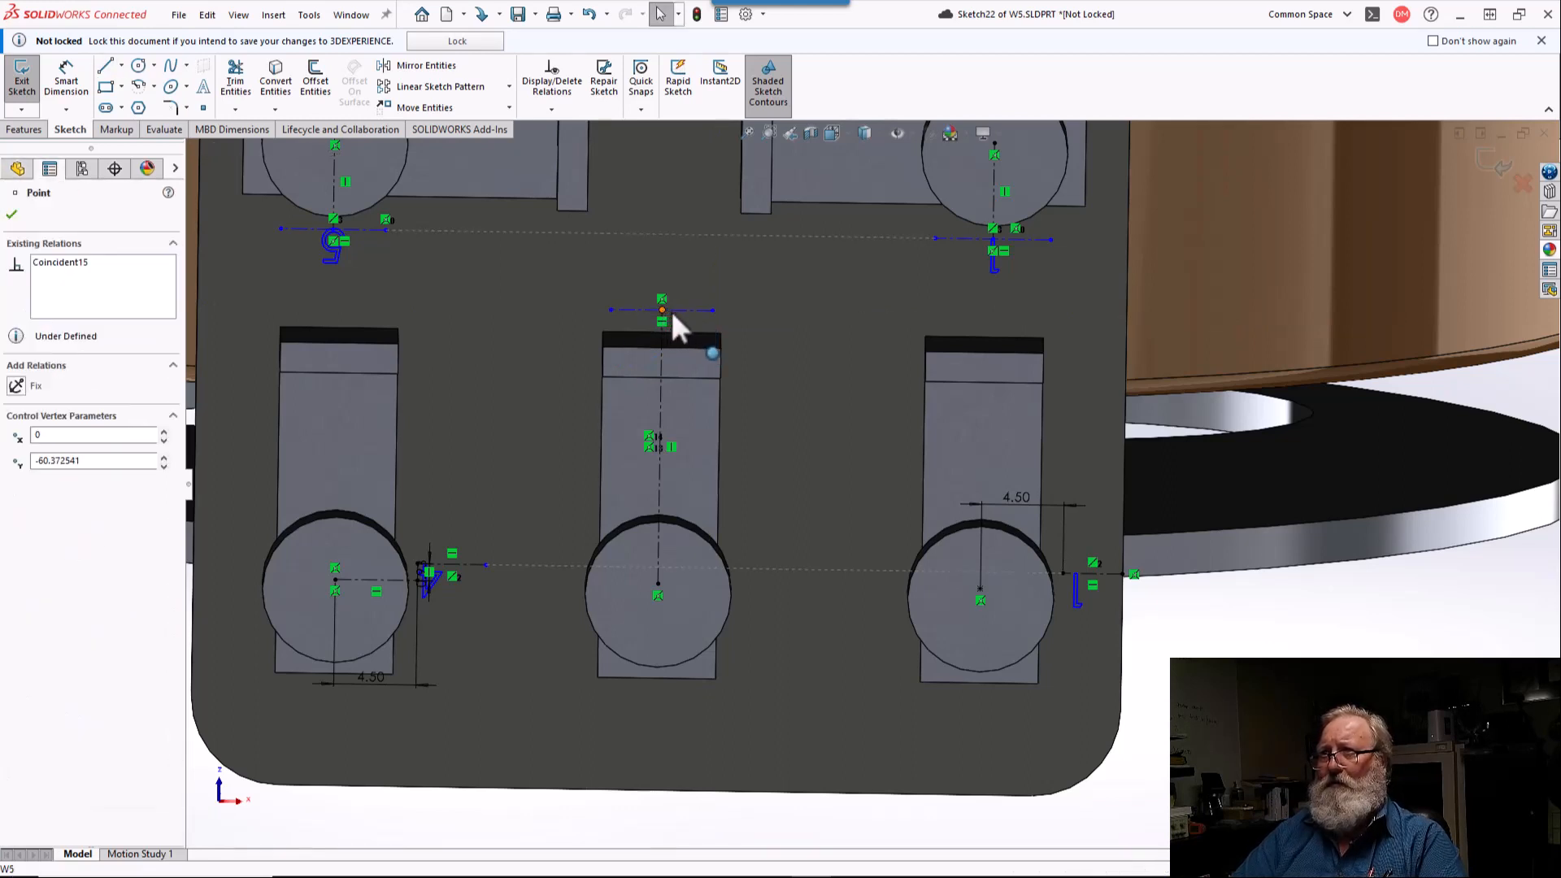
pyautogui.keyDown('ctrl'); pyautogui.click(675, 311); pyautogui.keyUp('ctrl')
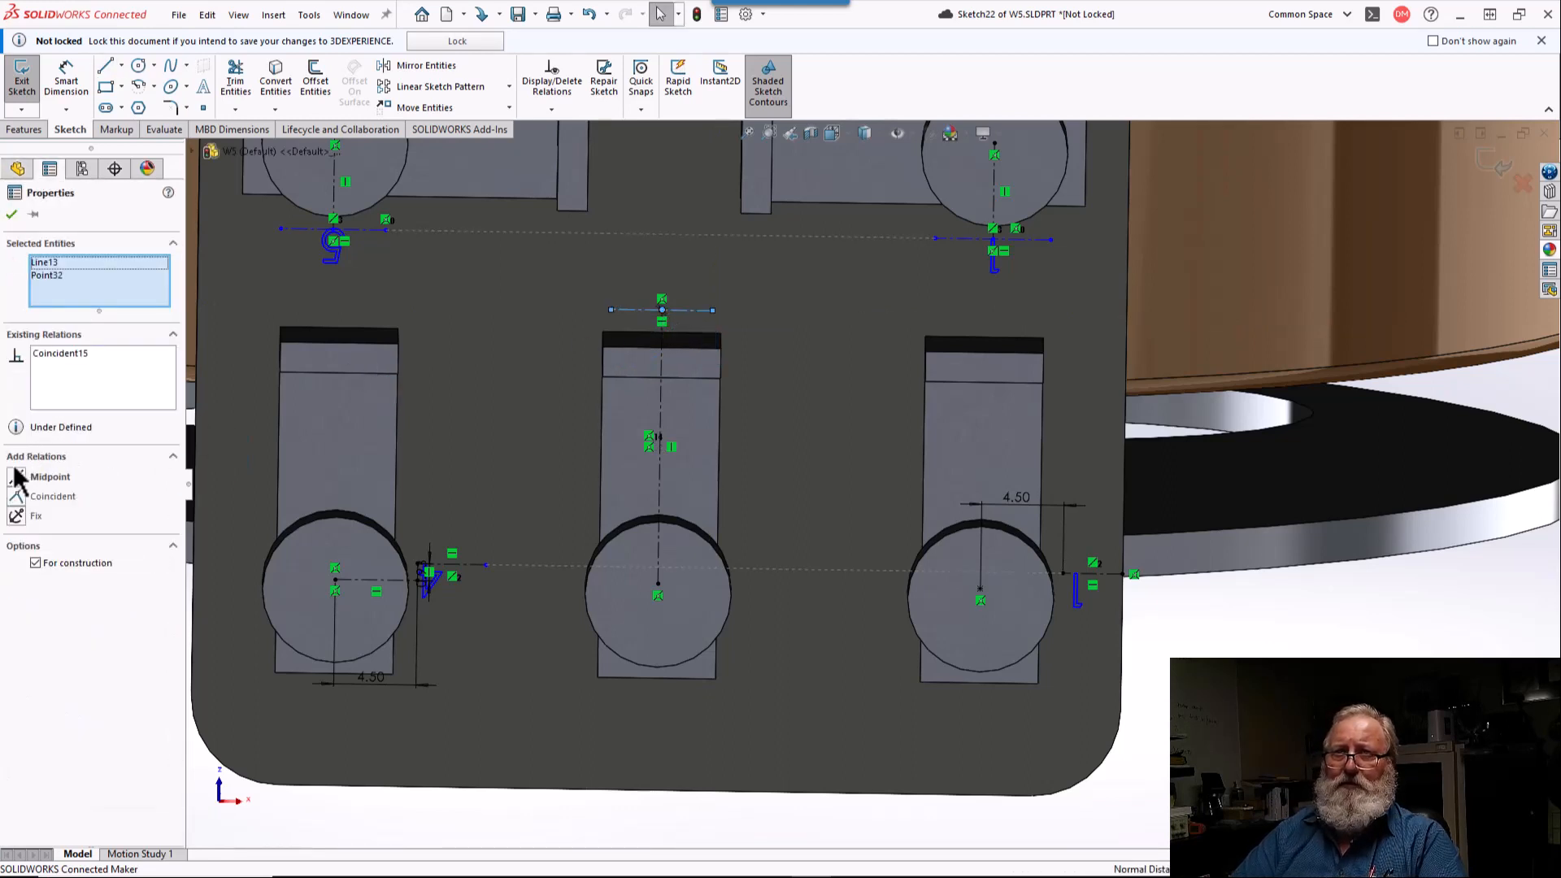
pyautogui.click(16, 479)
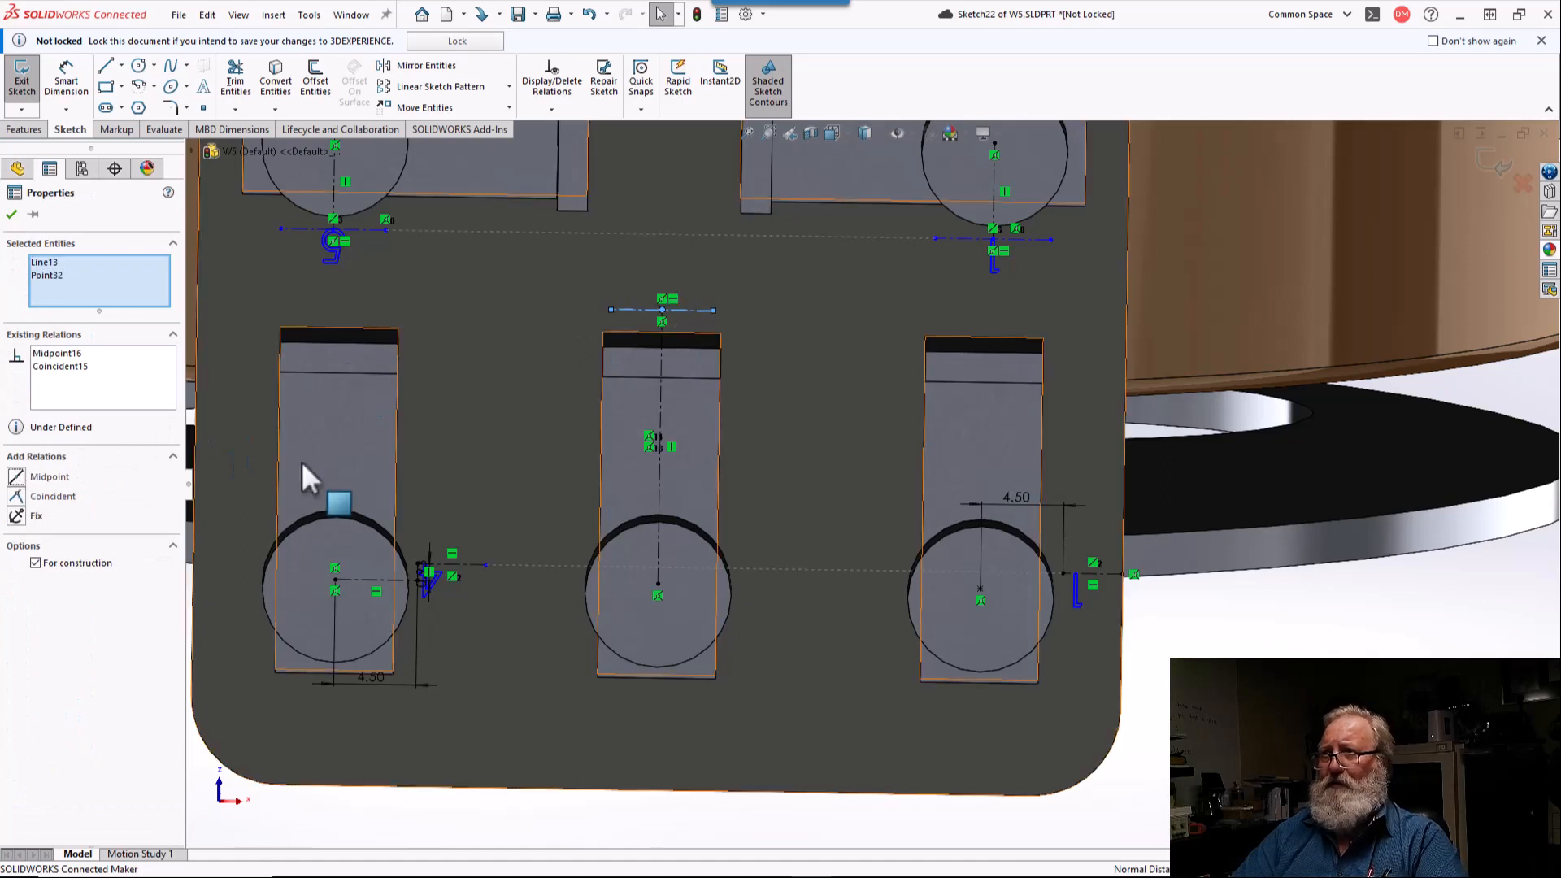
pyautogui.press('Escape')
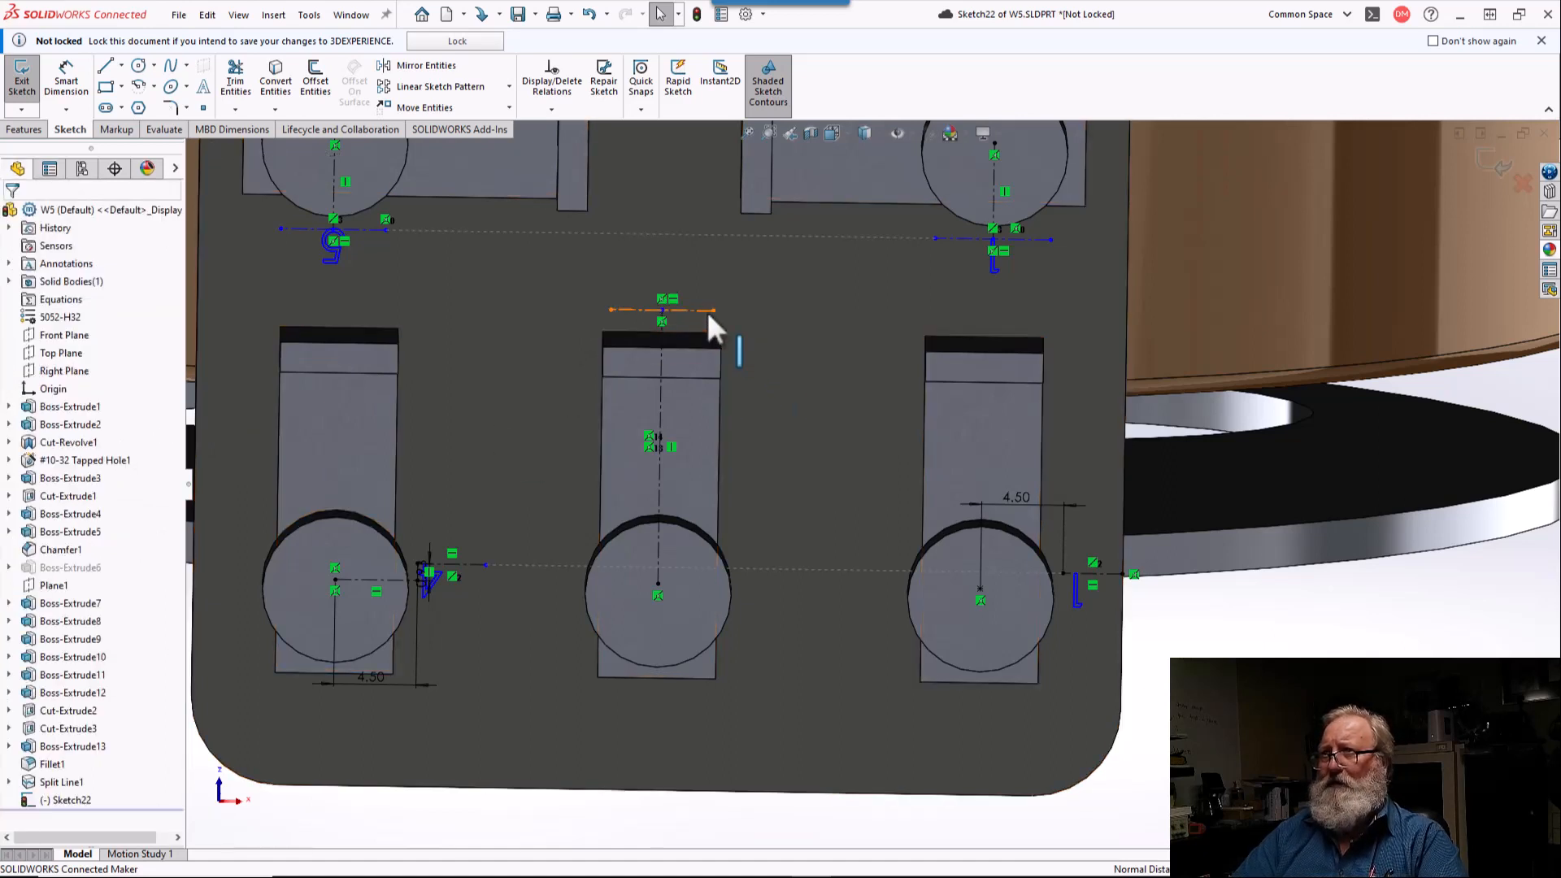
pyautogui.moveTo(706, 309); pyautogui.dragTo(705, 249)
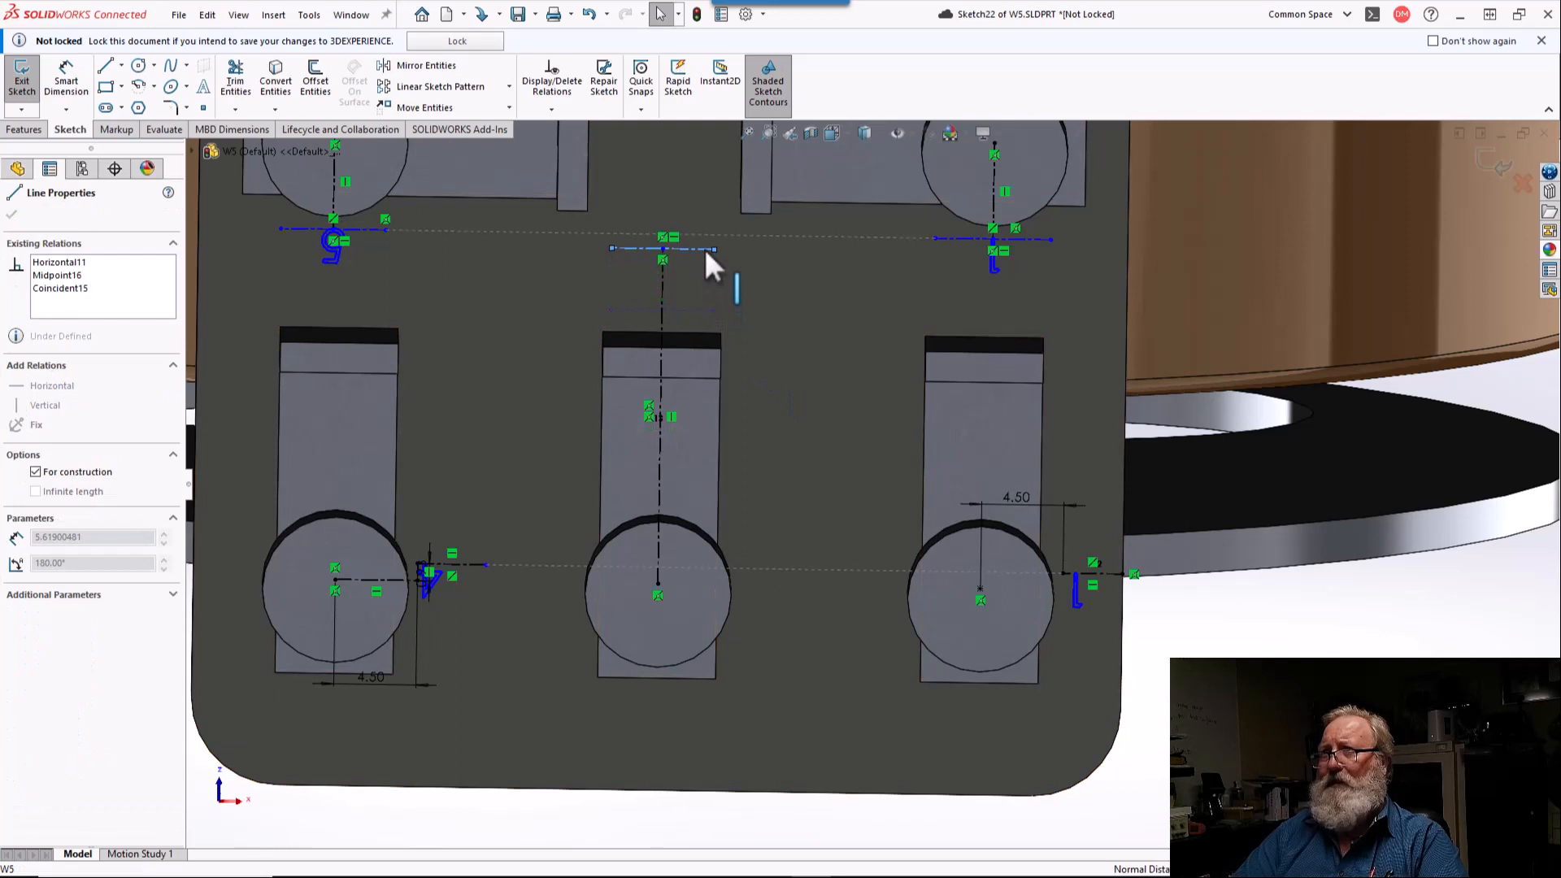
# Step: Create centered sketch text "3" on the short horizontal centerline, overriding the document font with a height in points that matches the other numbers
pyautogui.click(203, 81)
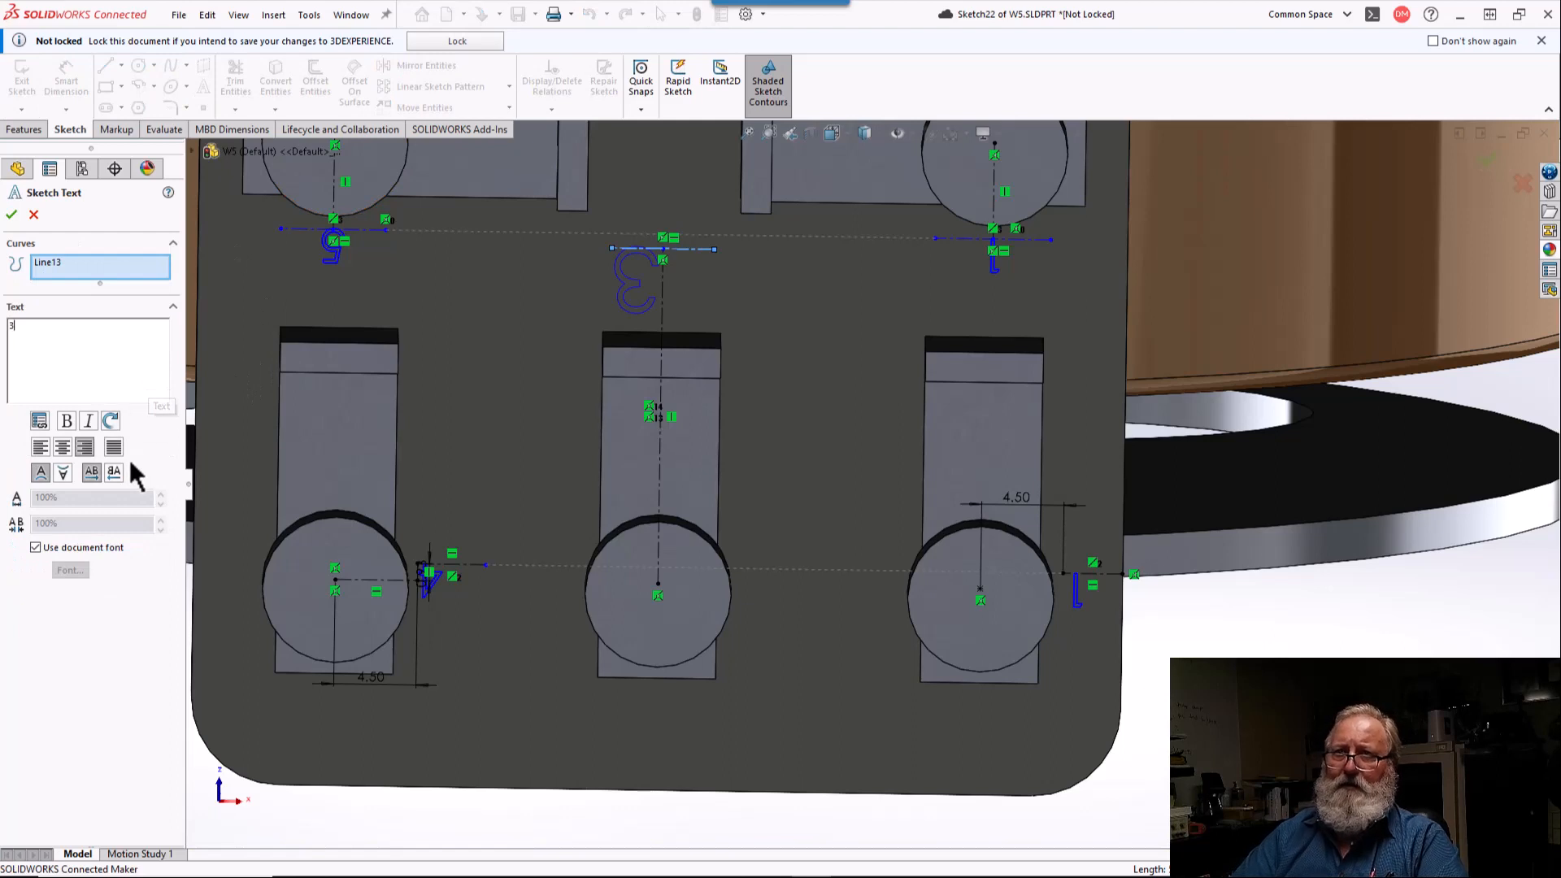
pyautogui.click(64, 449)
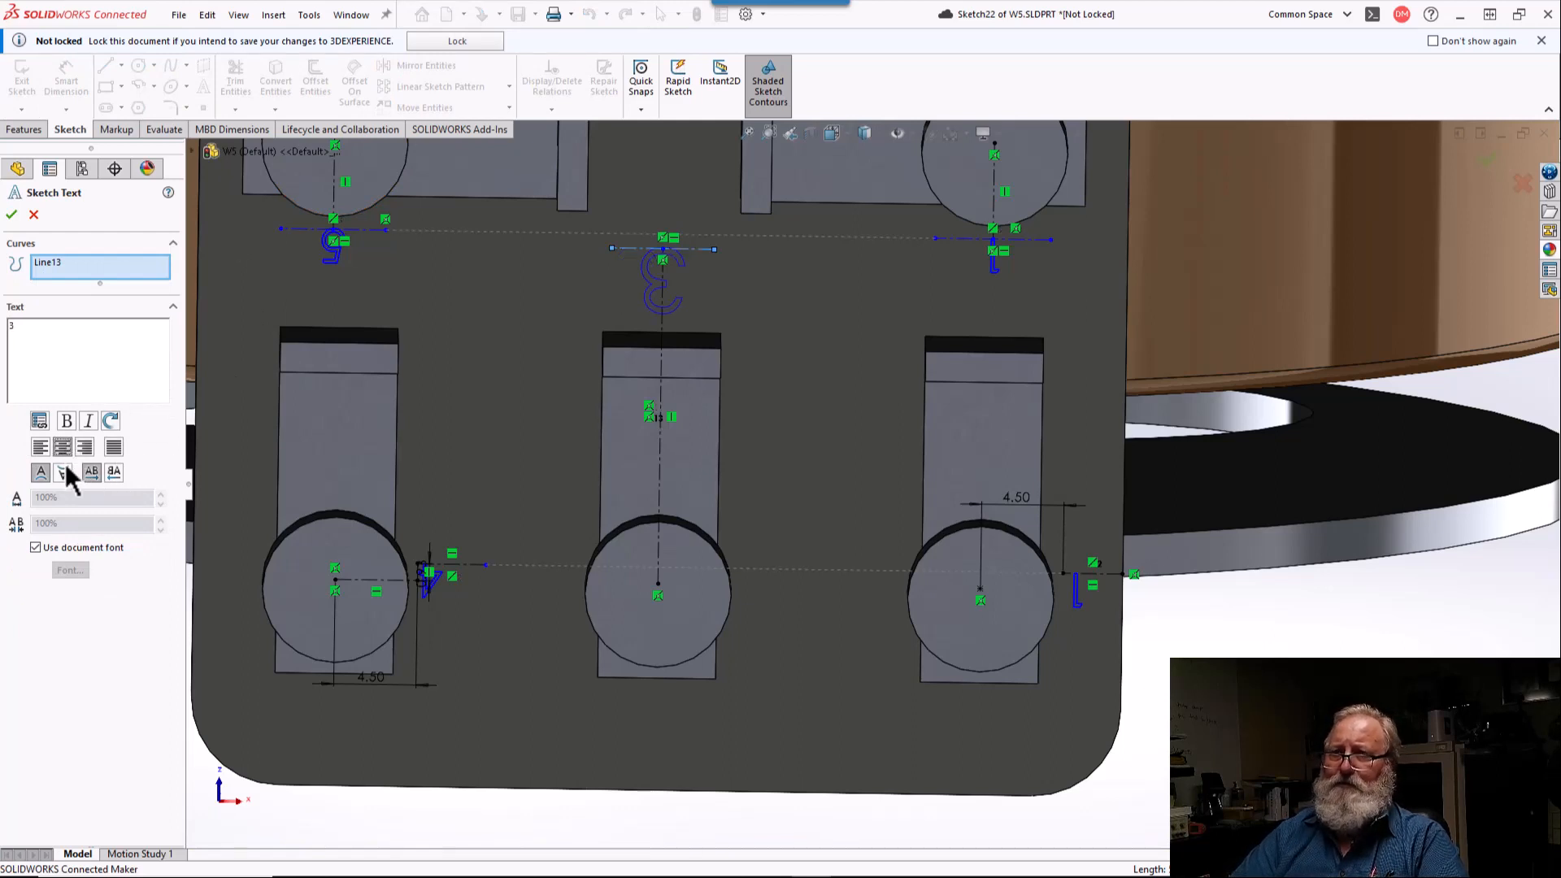
pyautogui.click(35, 548)
pyautogui.click(70, 570)
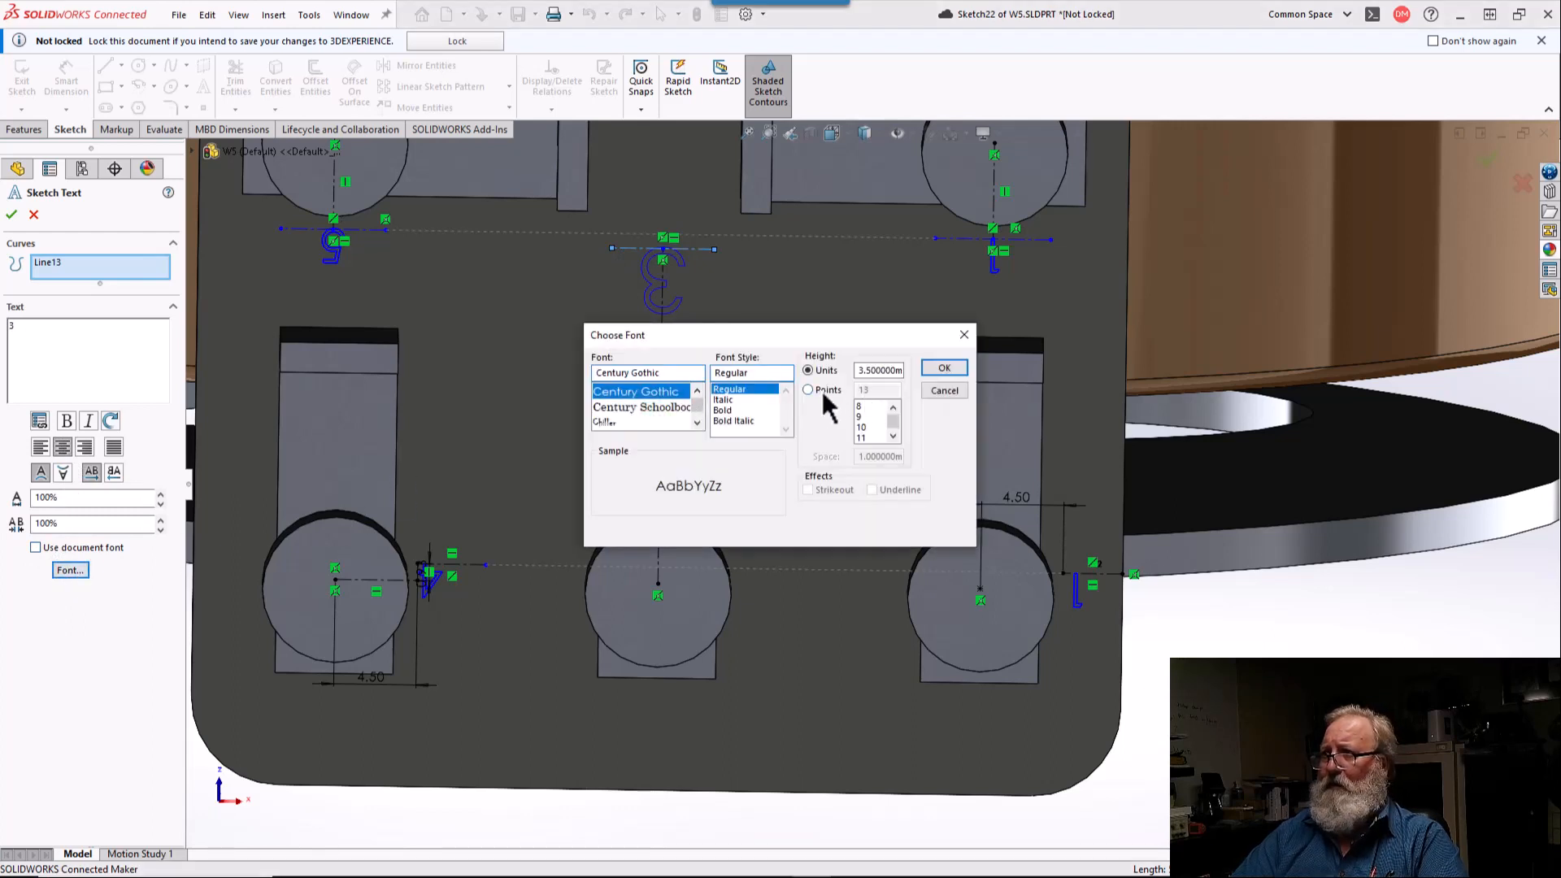
pyautogui.click(824, 394)
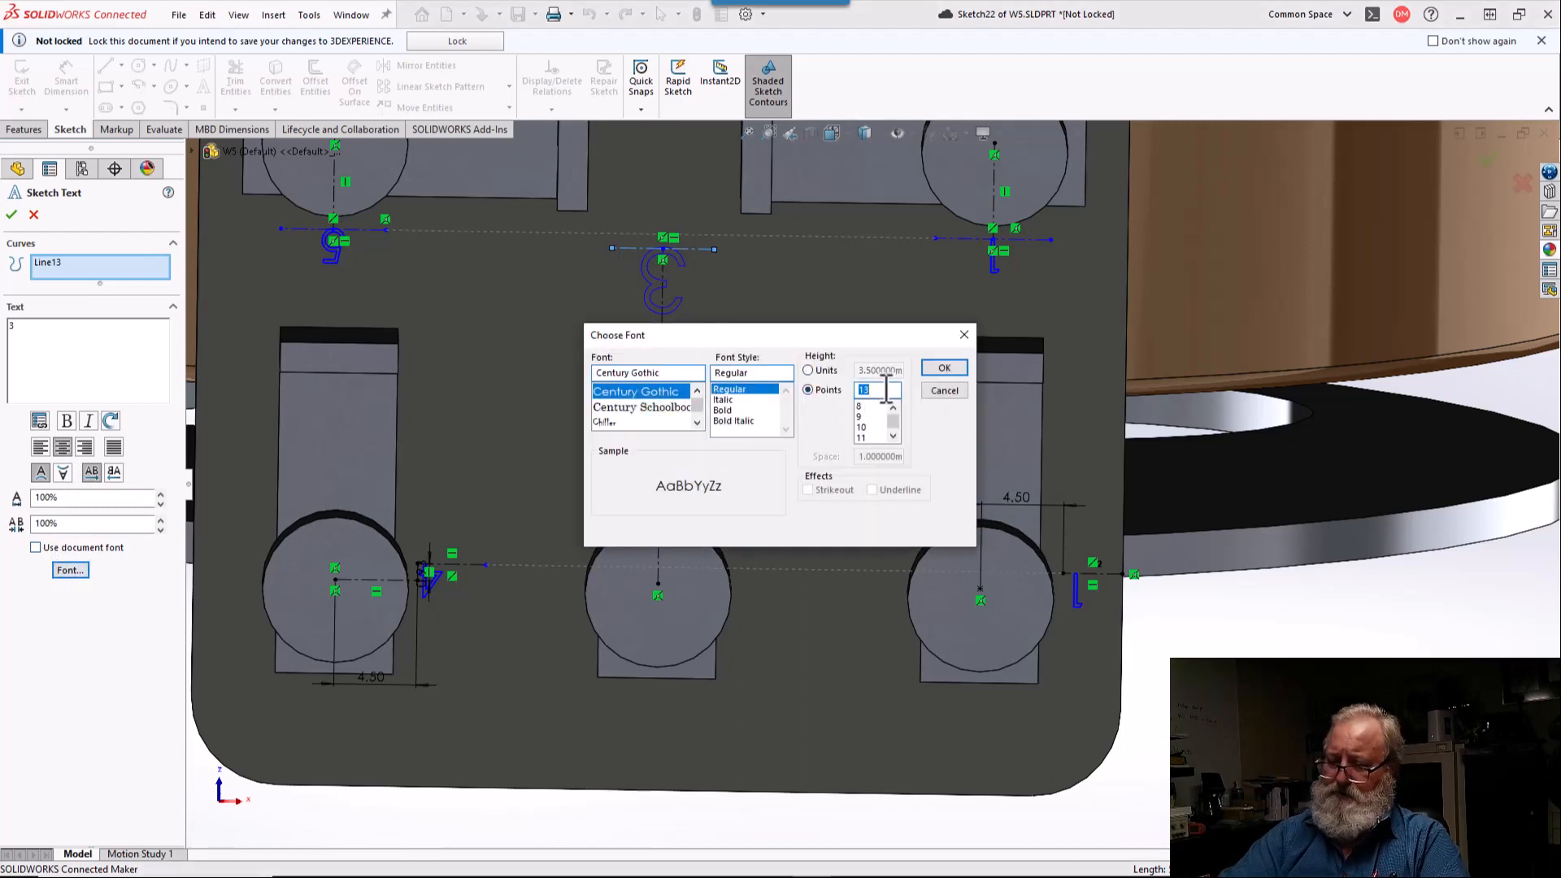
pyautogui.press('Return')
pyautogui.press('Return')
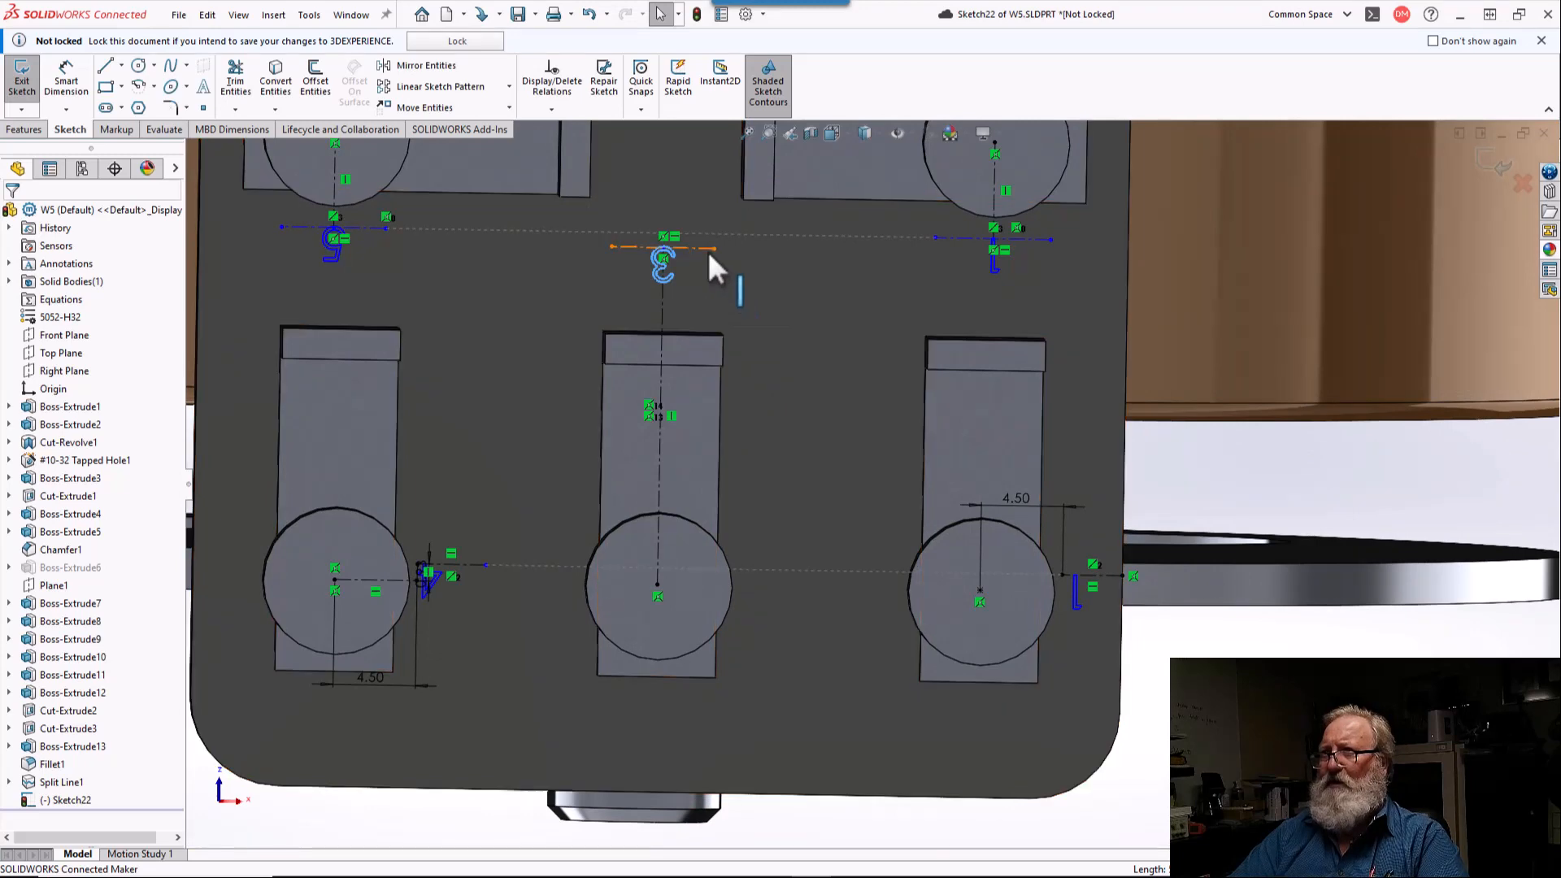
# Step: Lower the centerline carrying the "3" closer to the lower-middle terminal strip and exit the sketch
pyautogui.moveTo(706, 247); pyautogui.dragTo(701, 276)
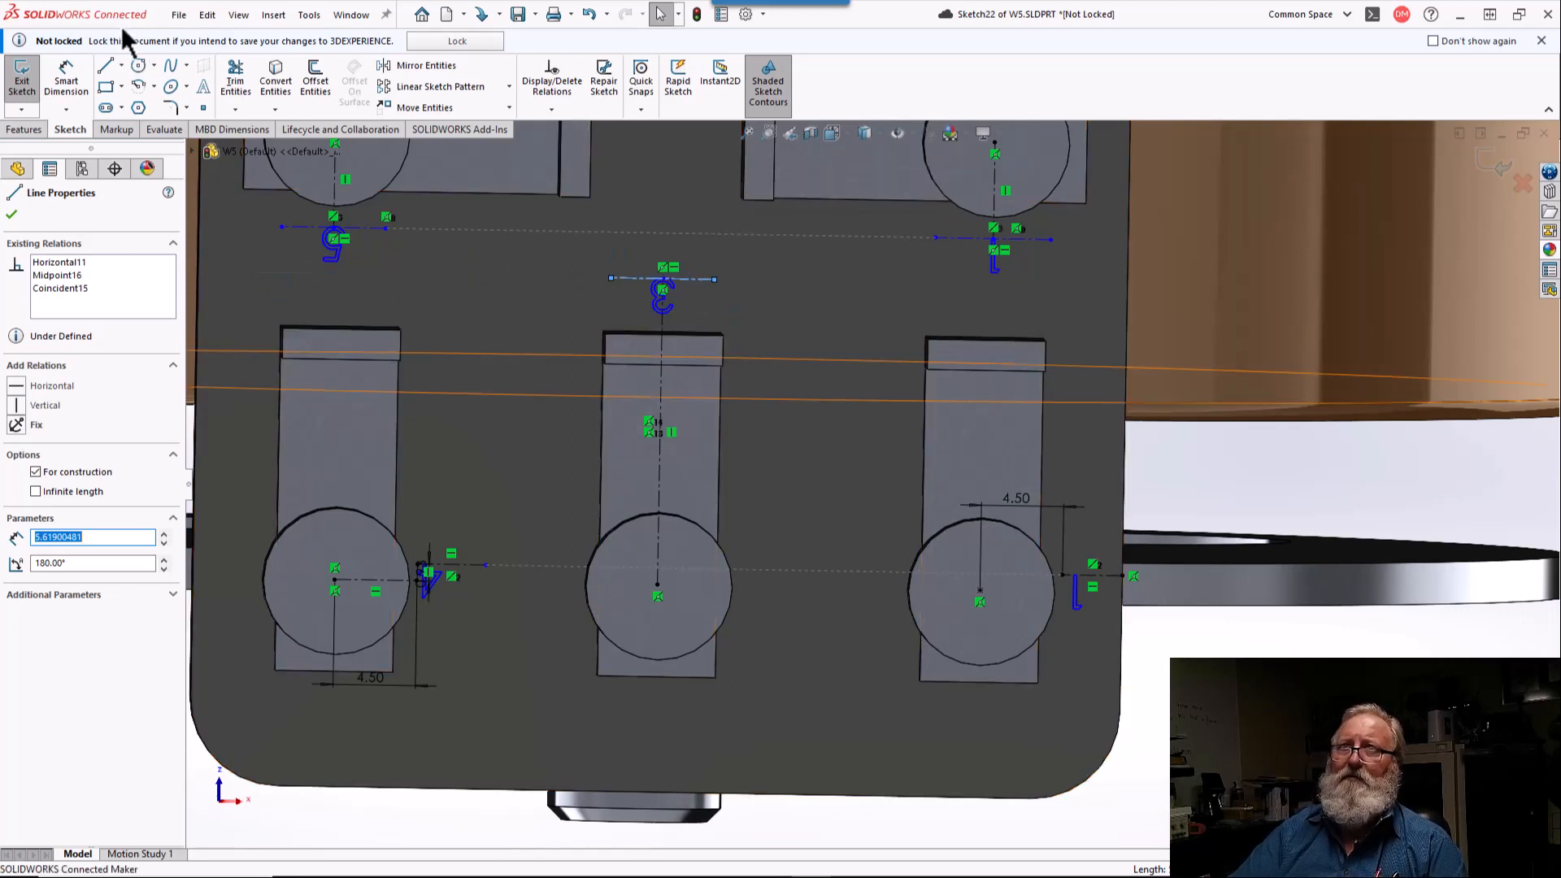
pyautogui.click(11, 214)
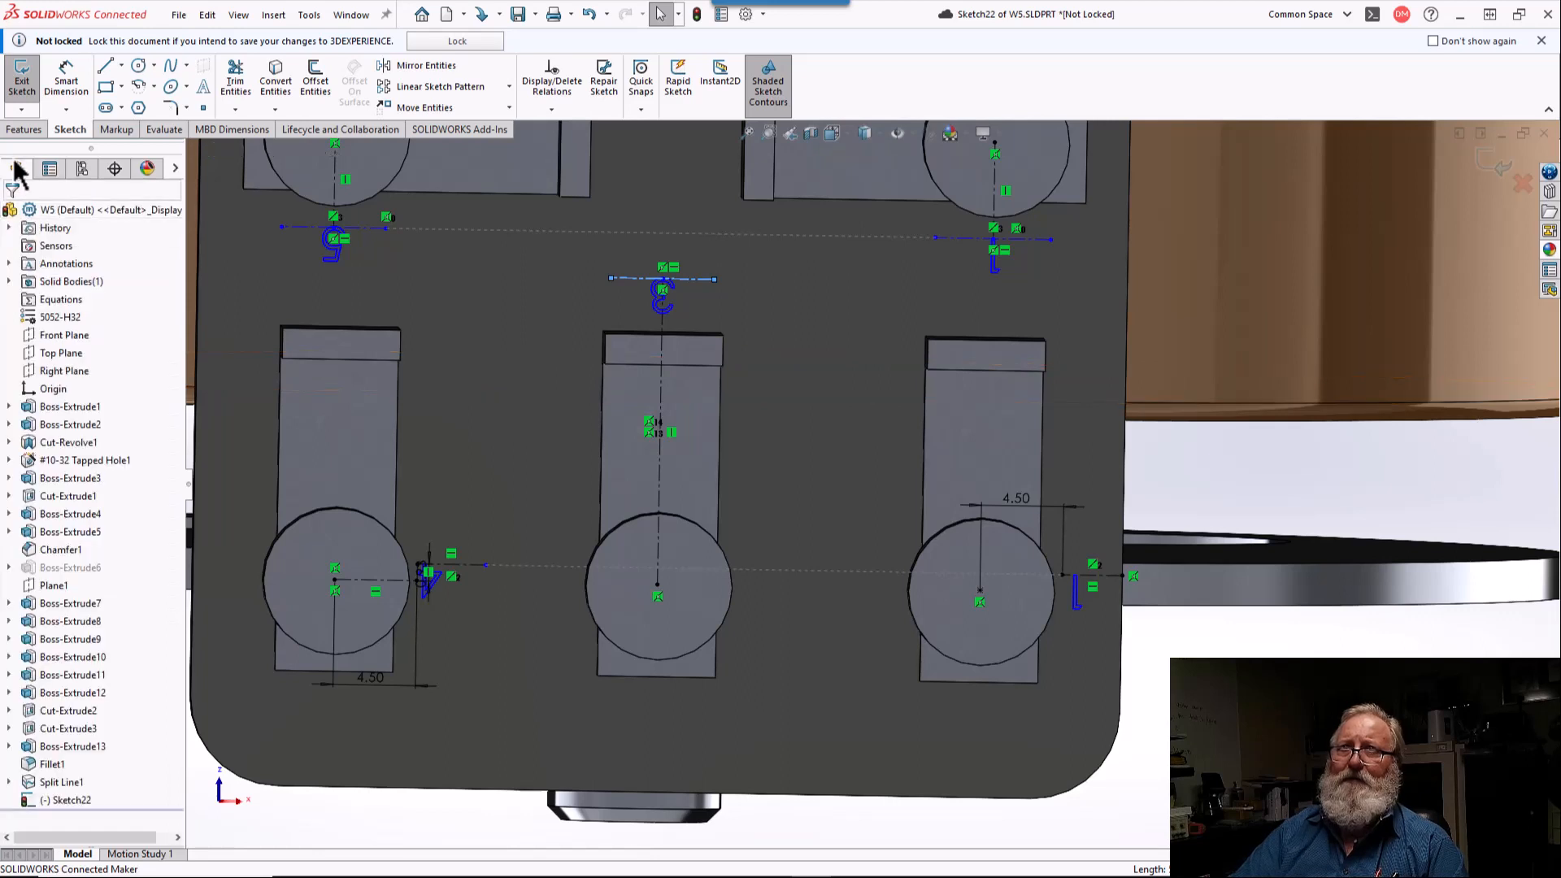
pyautogui.click(17, 99)
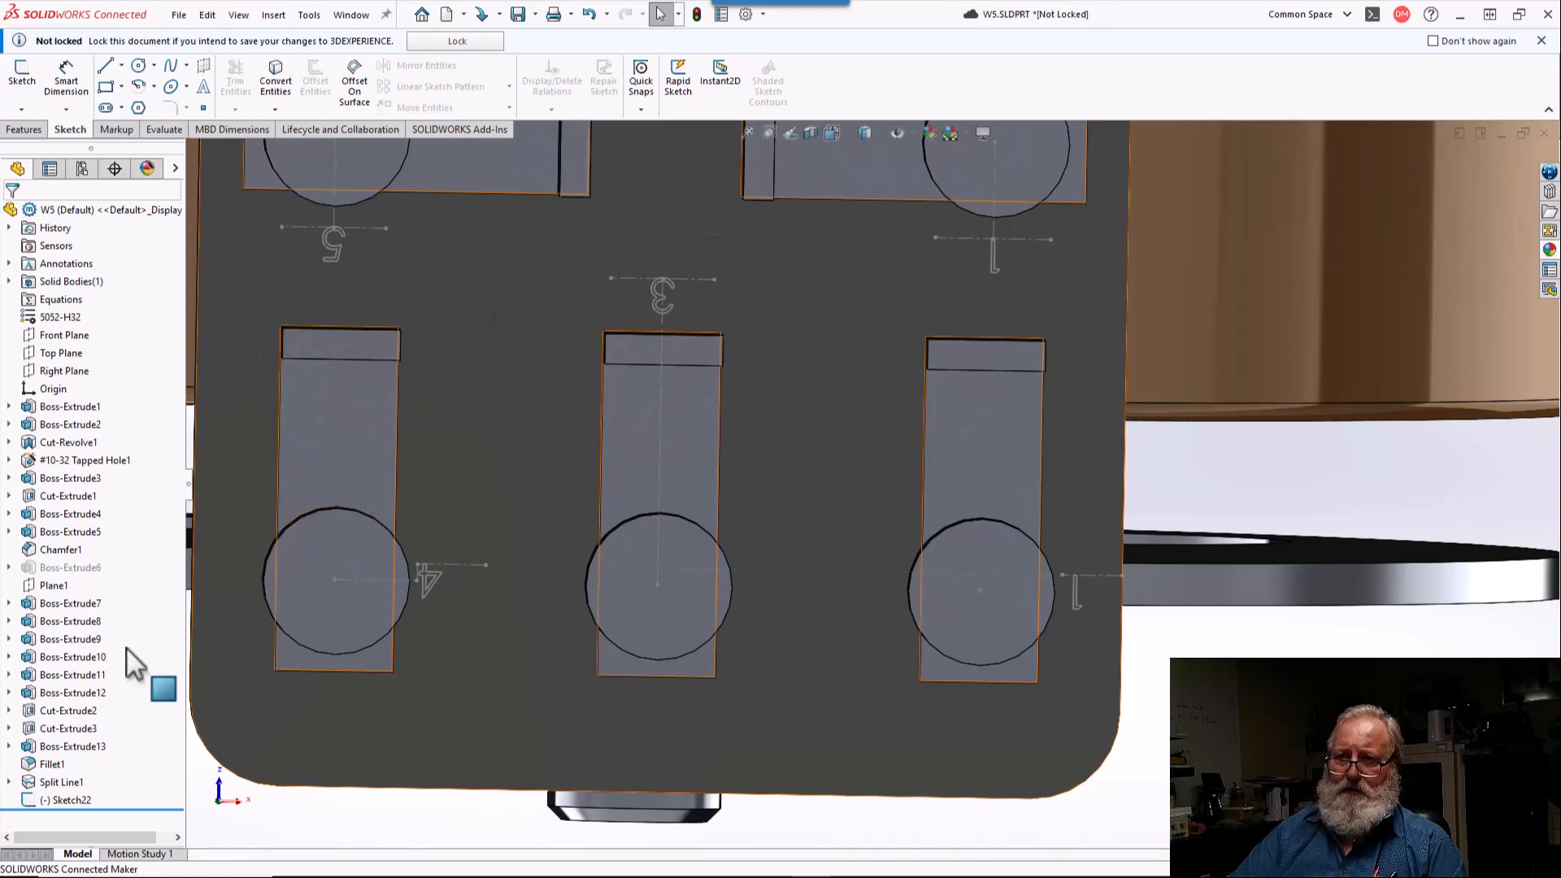
# Step: Create a projection split line from the terminal number sketch on the terminal plate's outer face
pyautogui.click(69, 800)
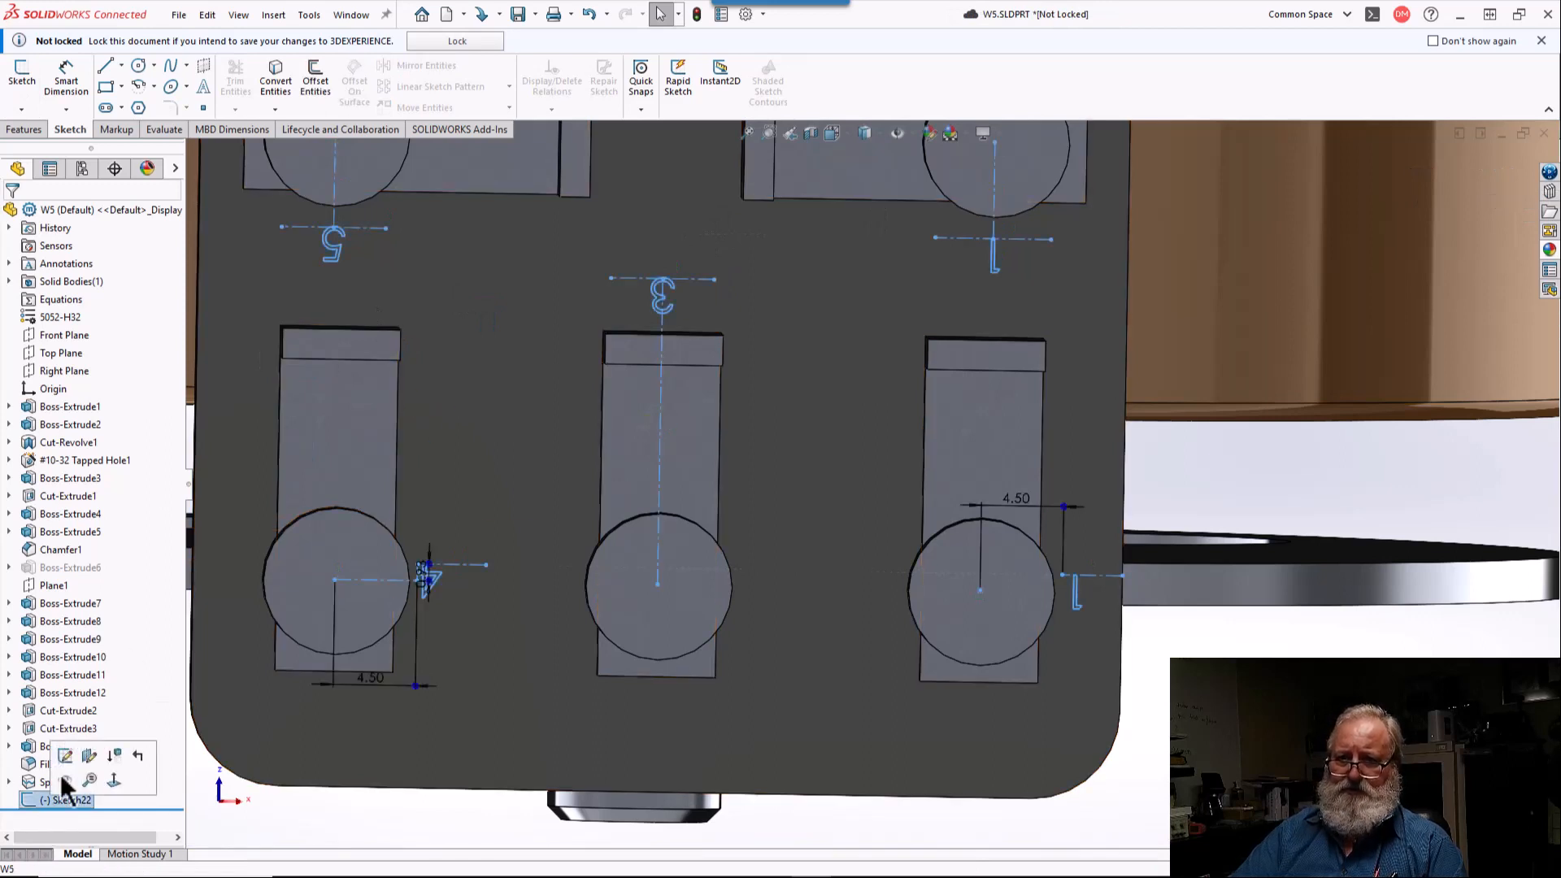
pyautogui.click(273, 15)
pyautogui.moveTo(392, 207)
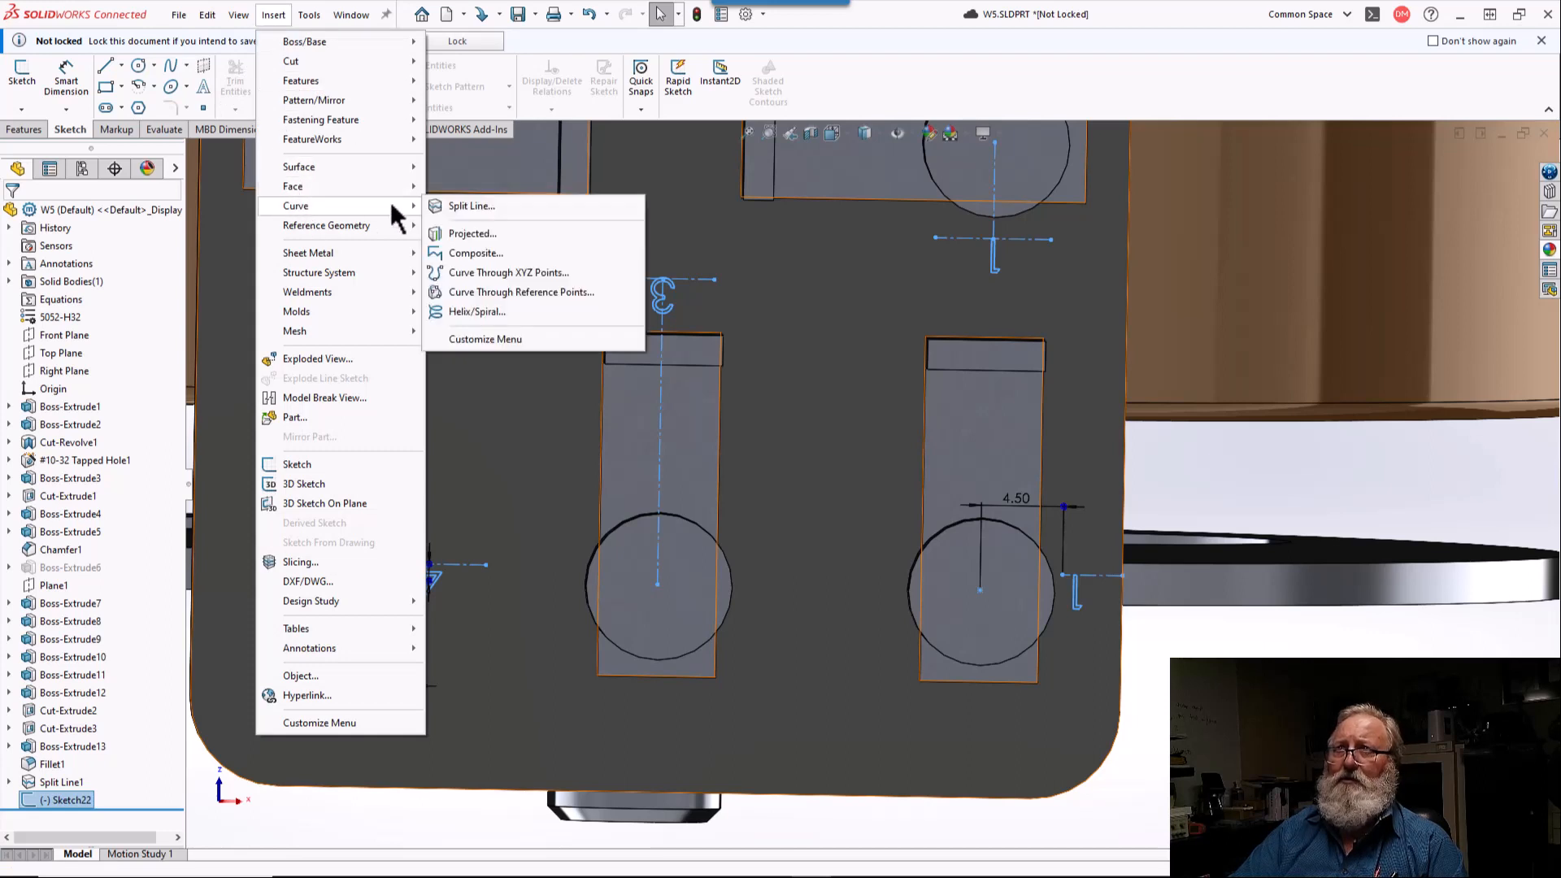
pyautogui.click(460, 207)
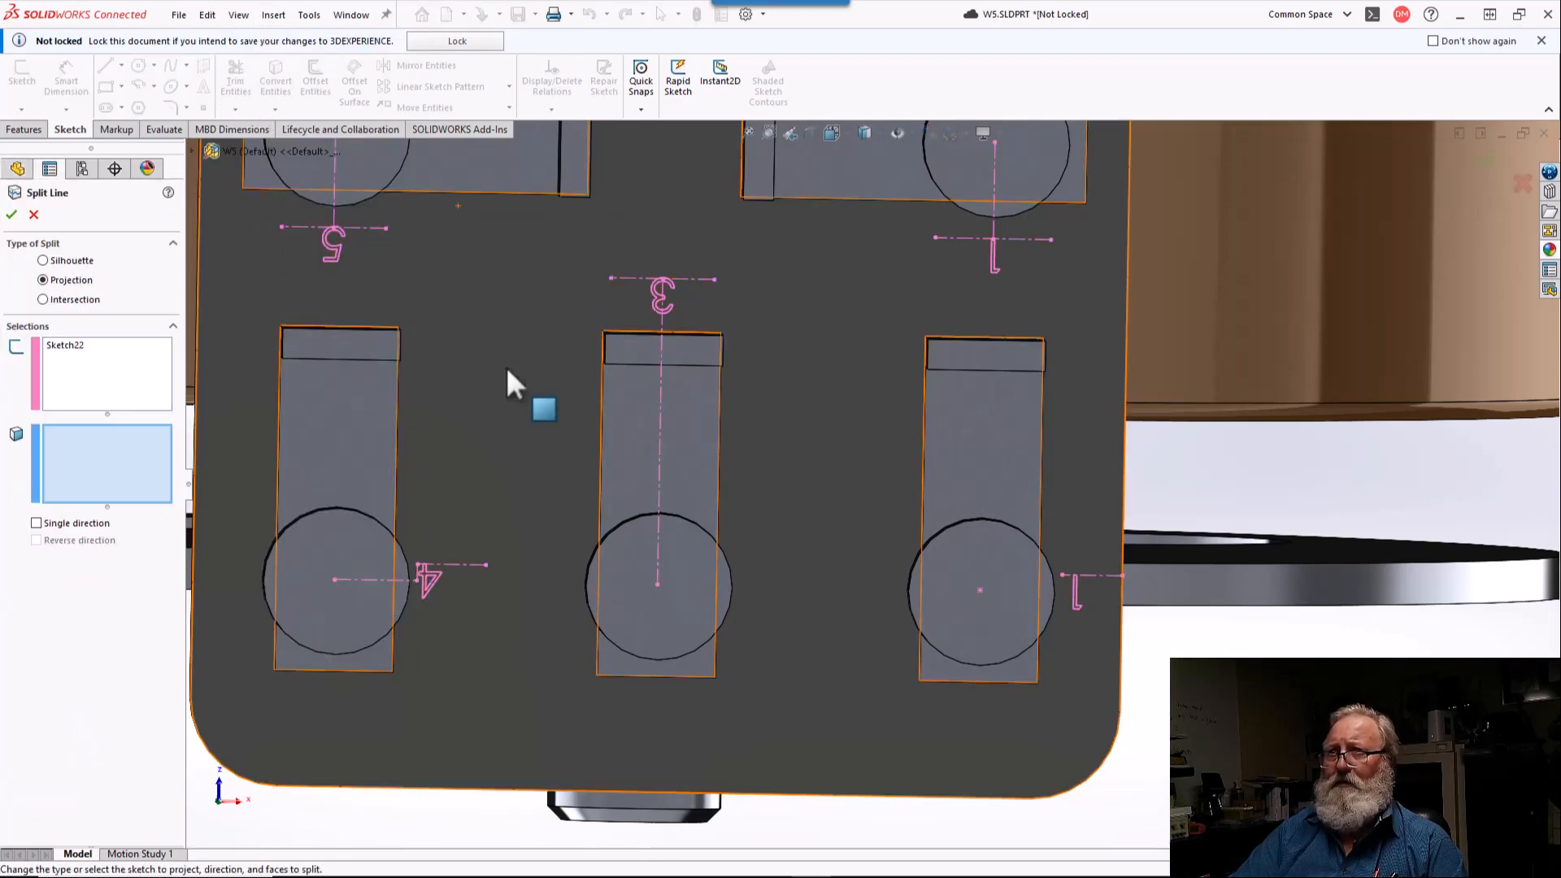
pyautogui.click(505, 363)
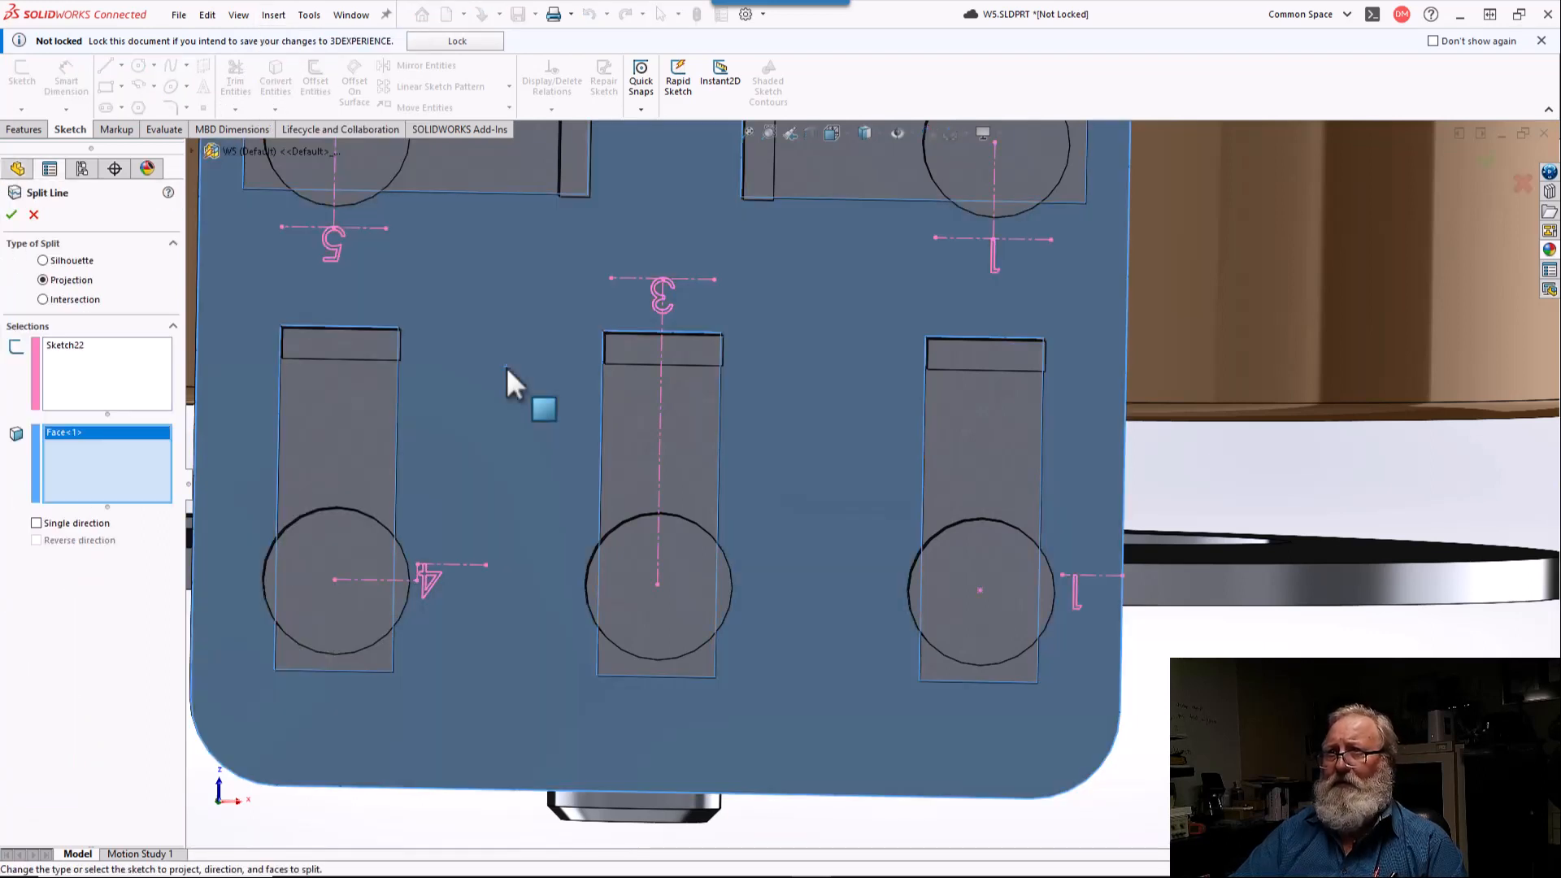
pyautogui.click(11, 216)
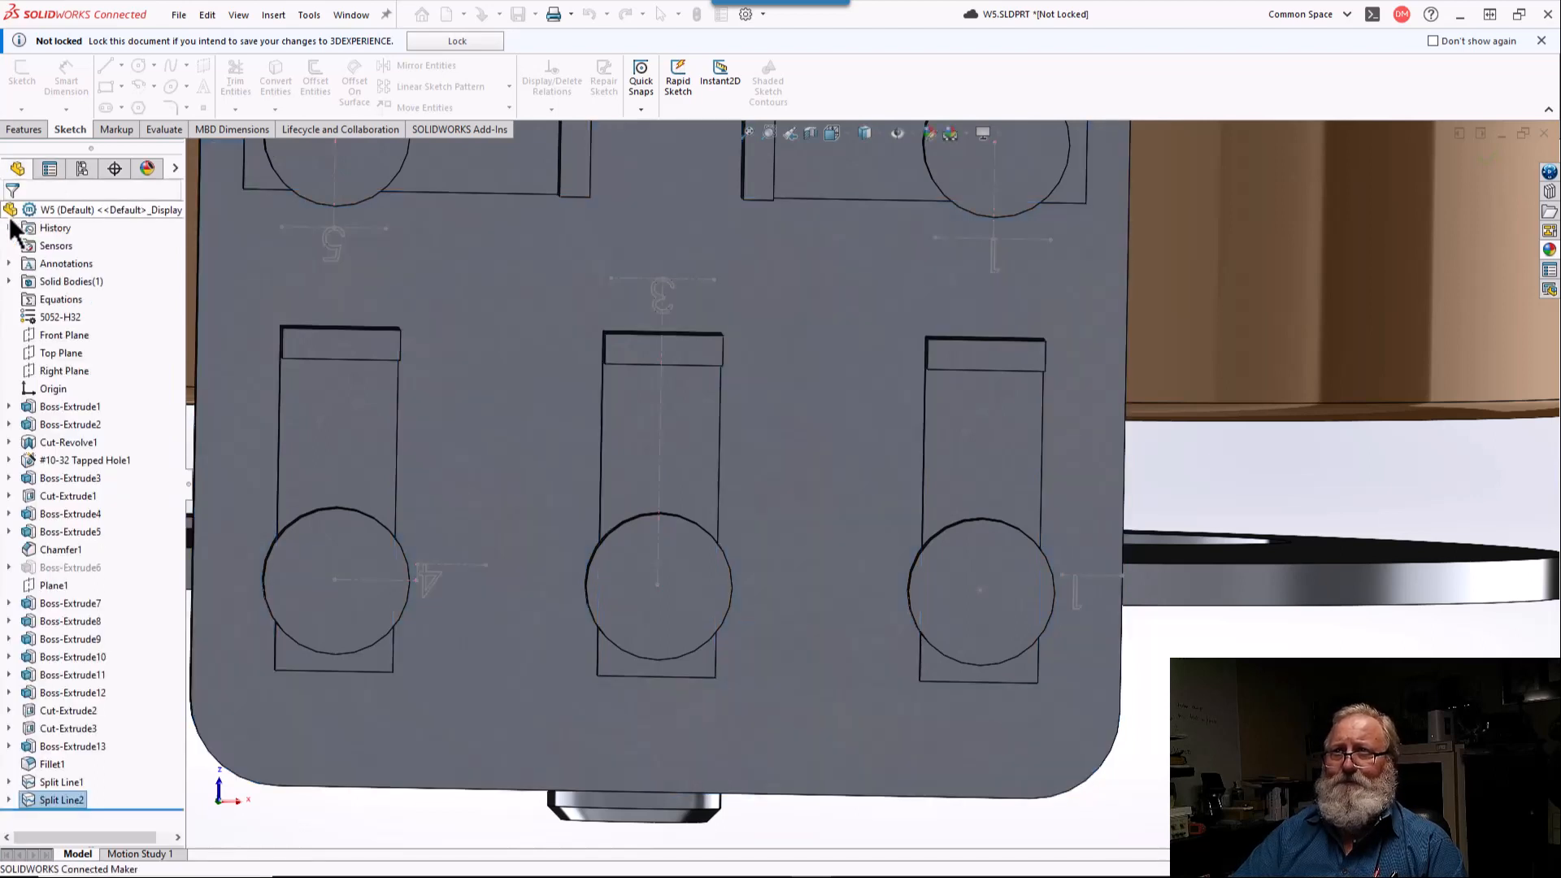
pyautogui.click(182, 223)
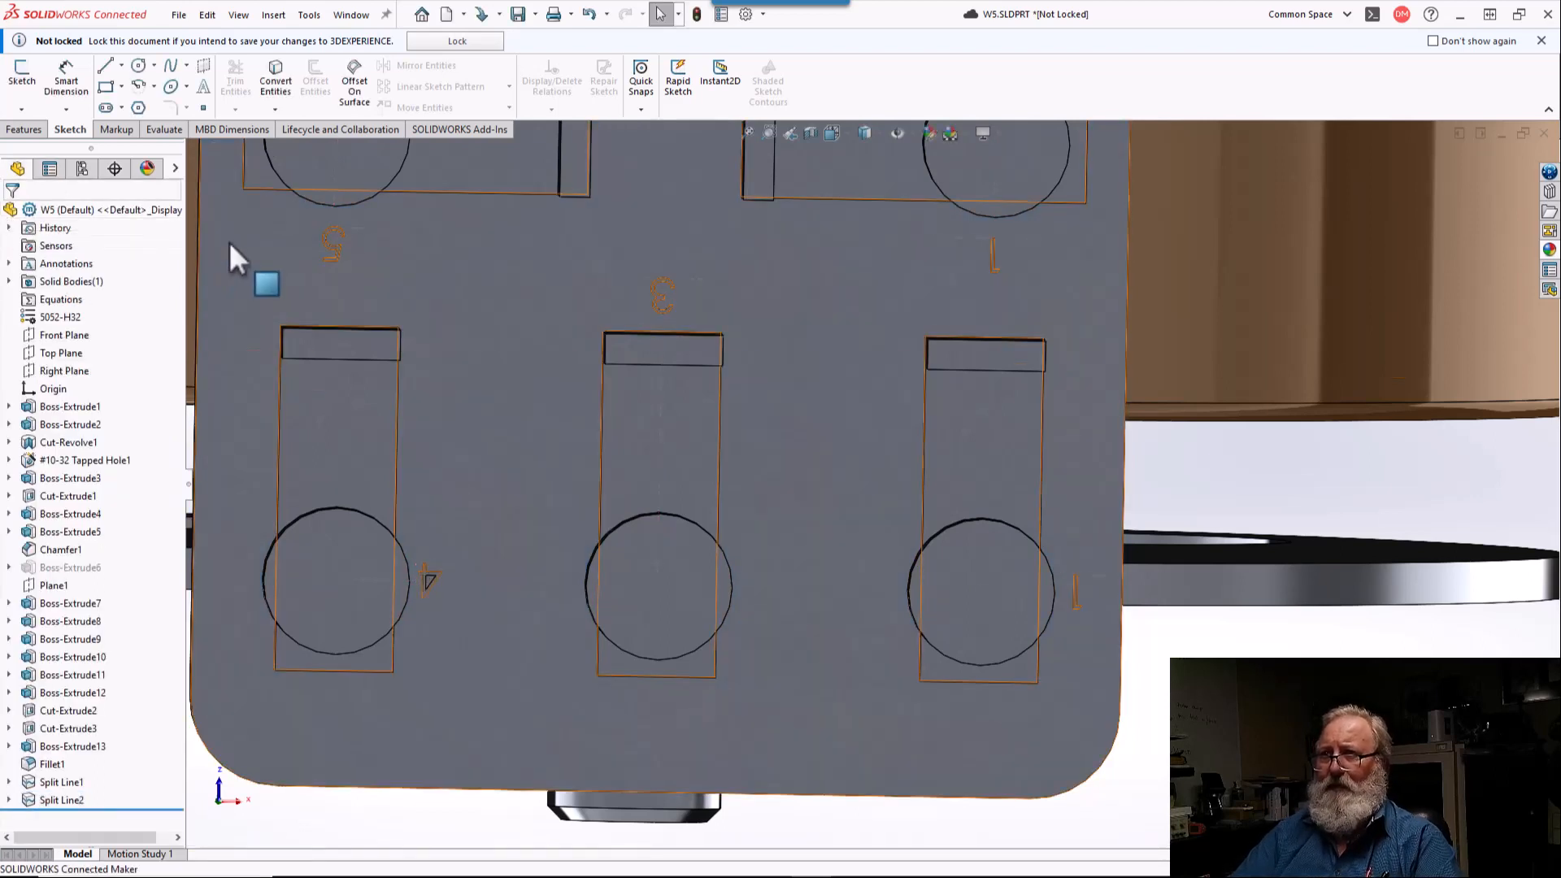
# Step: Apply dark gray (RGB 64, 64, 64) to the terminal plate's outer face and the small enclosed face inside the "4"
pyautogui.click(496, 330)
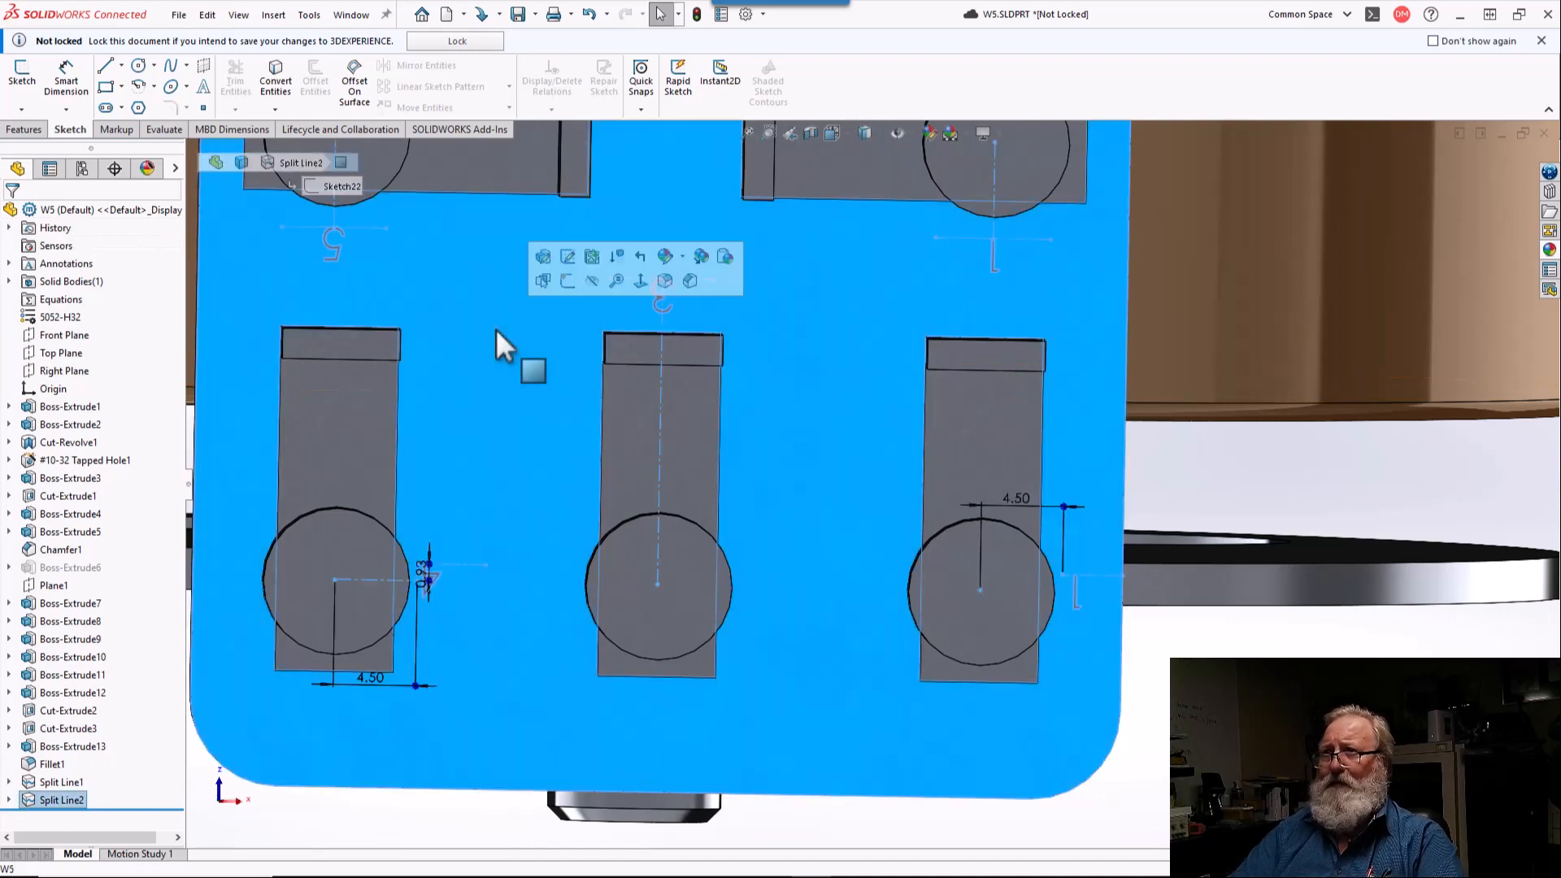
pyautogui.click(663, 259)
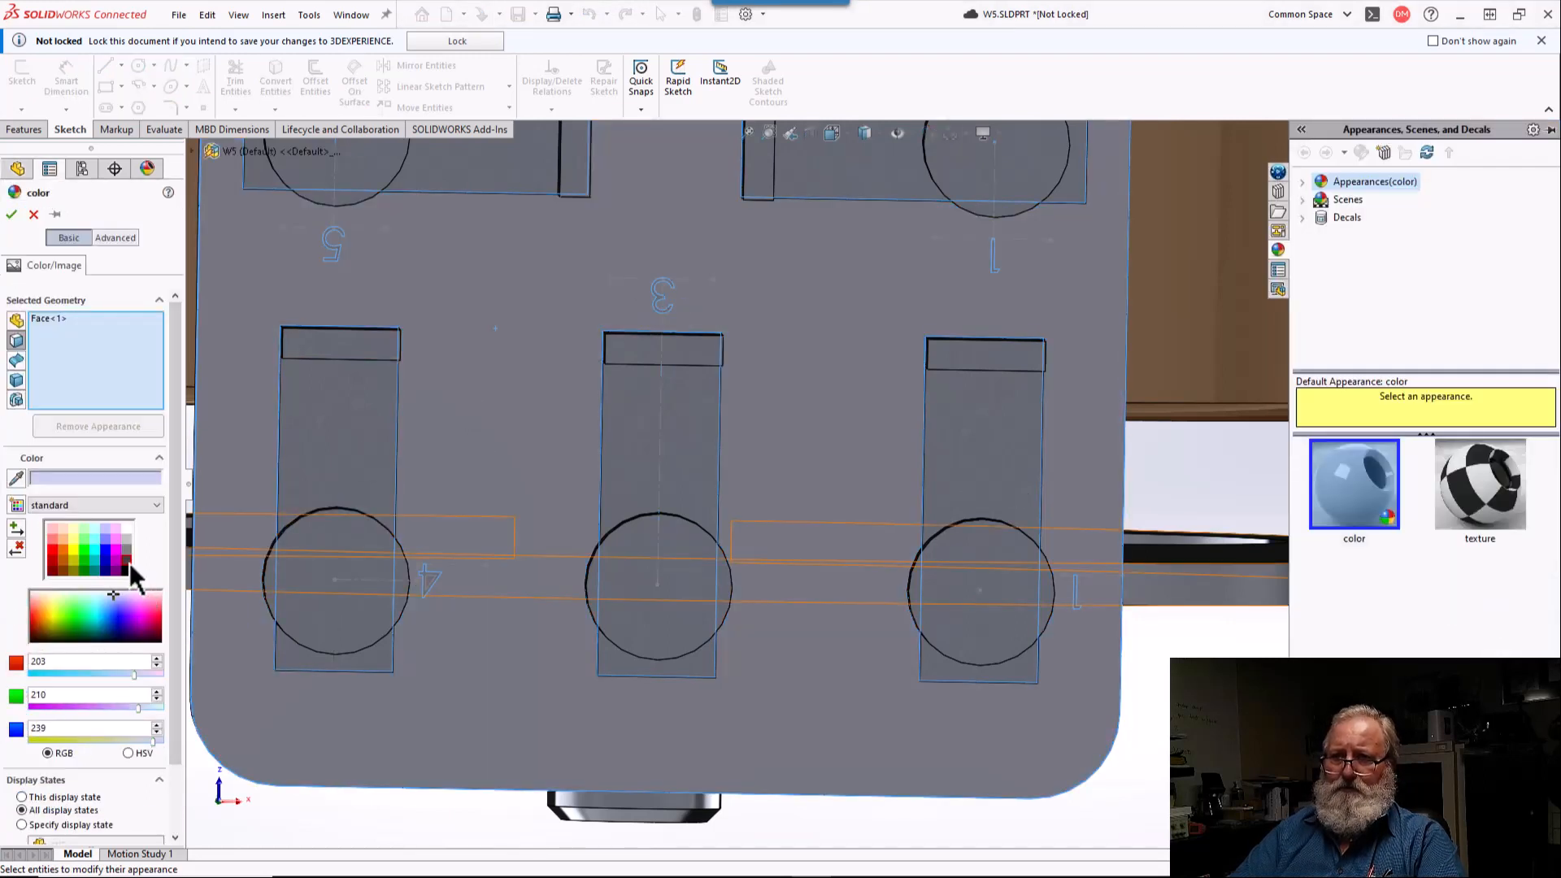
pyautogui.click(127, 560)
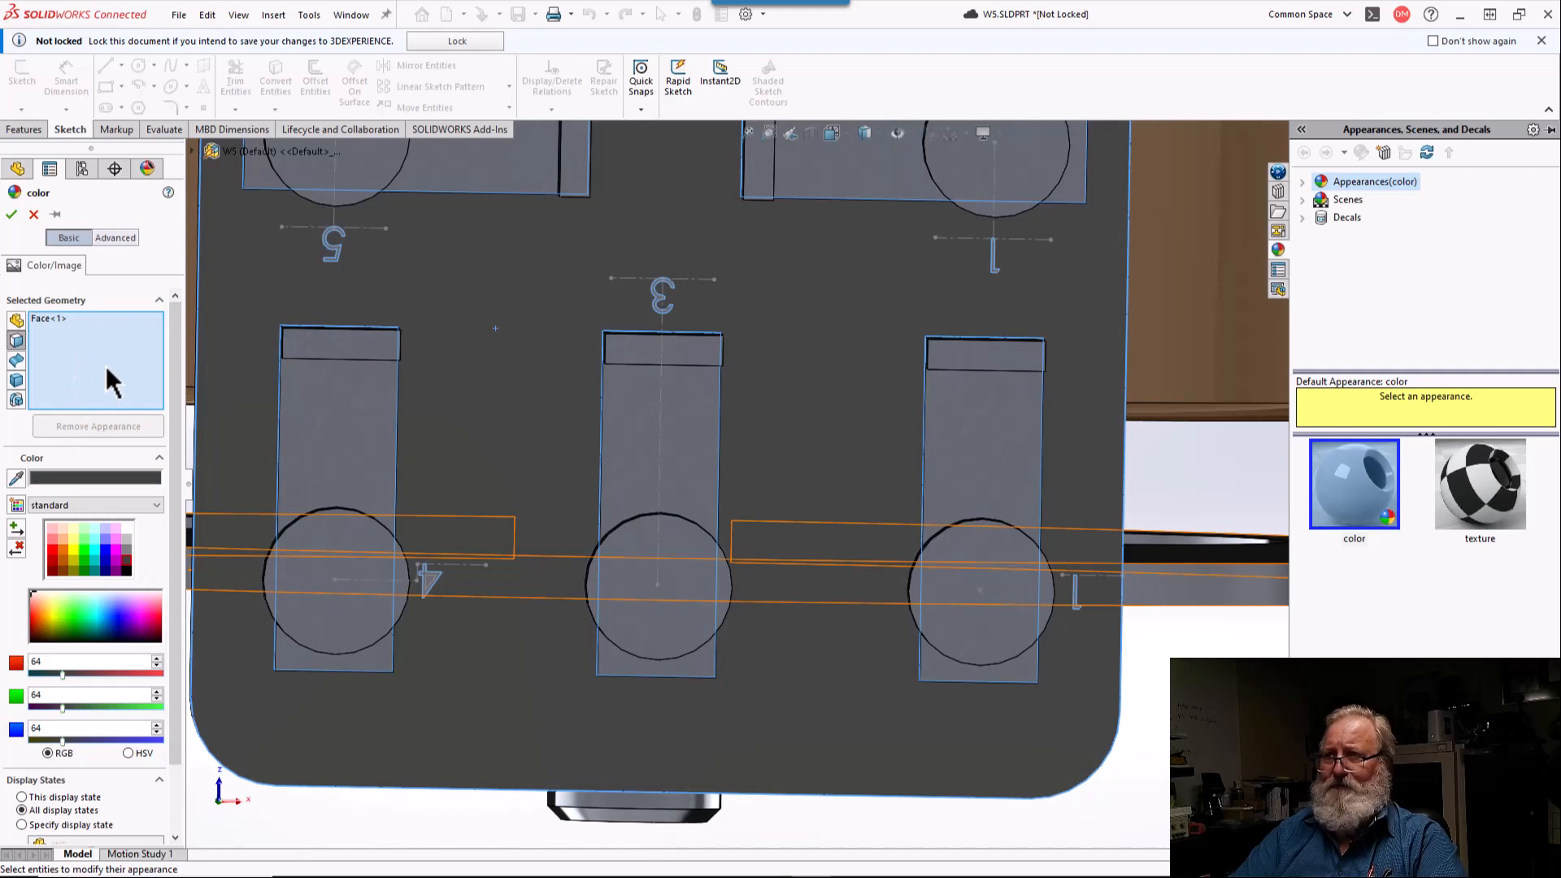
pyautogui.scroll(-5, 453, 596)
pyautogui.scroll(-3, 490, 524)
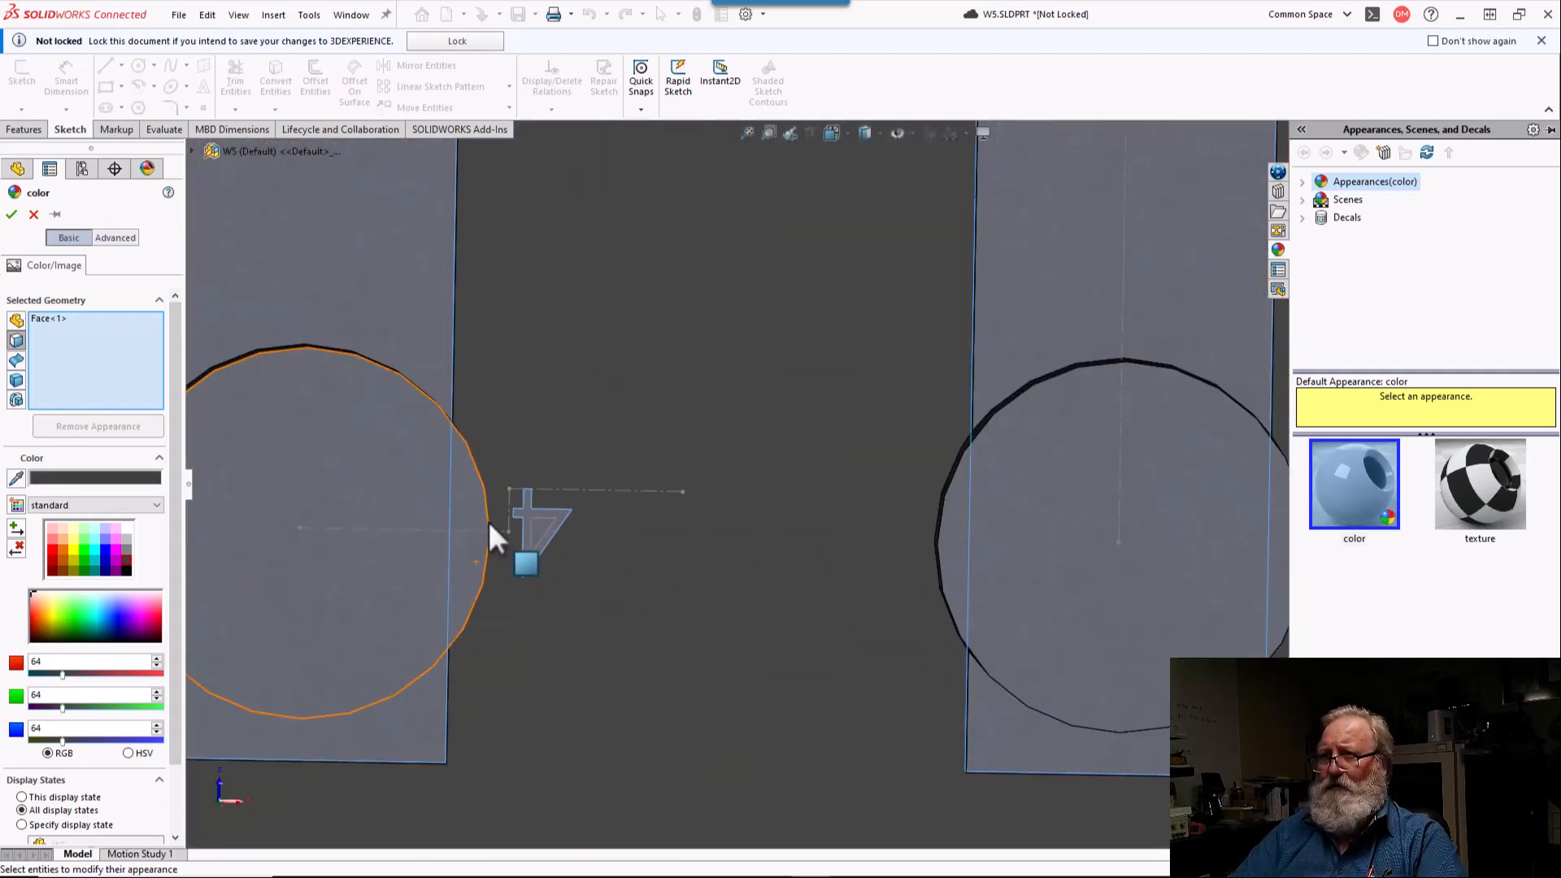
pyautogui.click(536, 531)
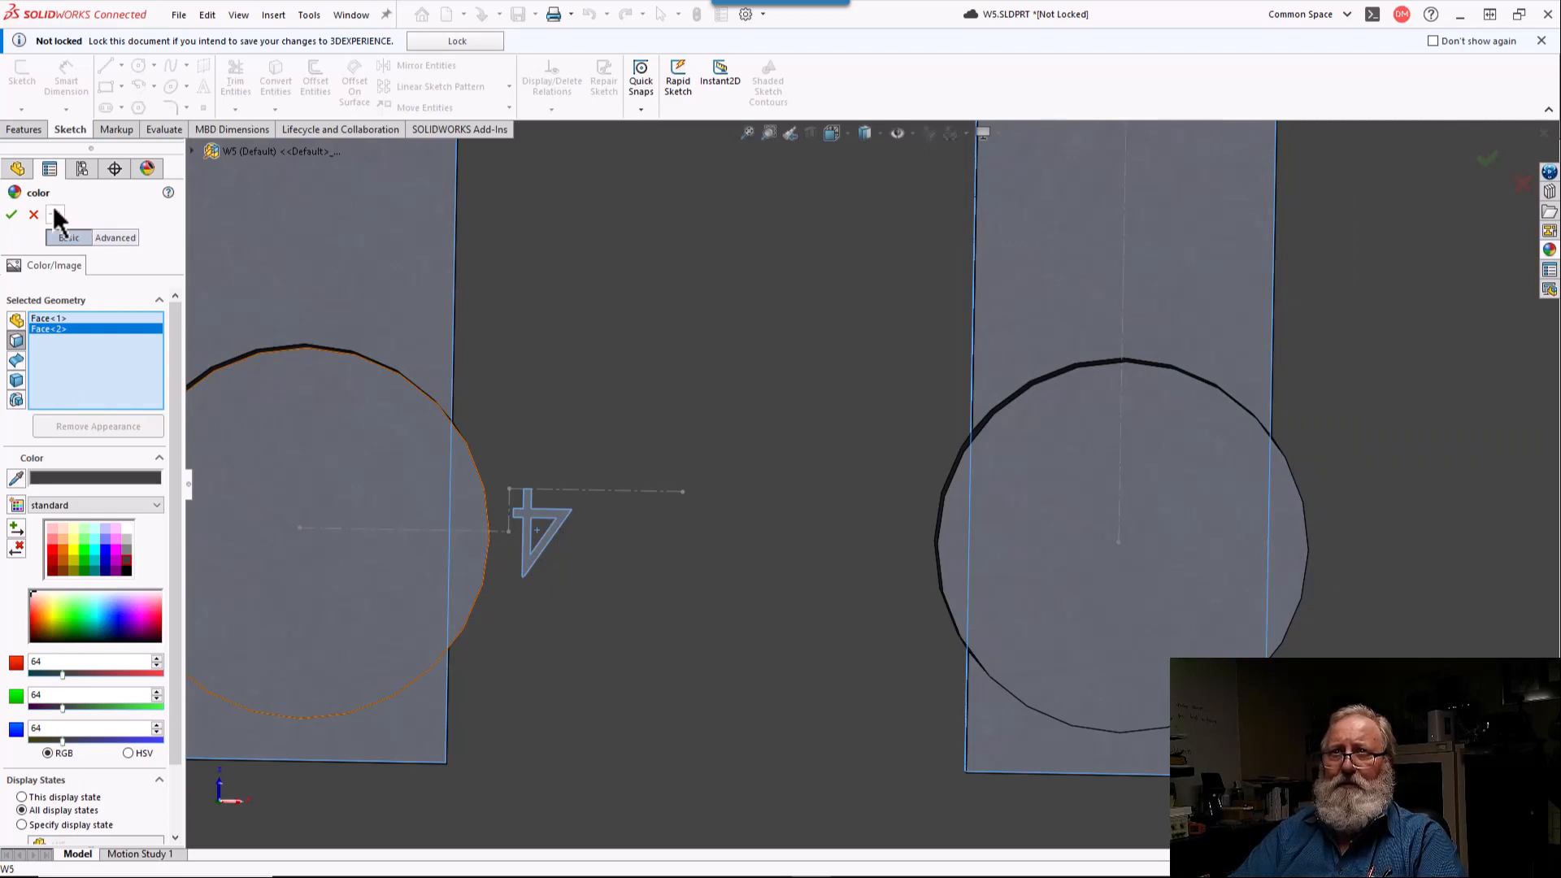
pyautogui.click(11, 215)
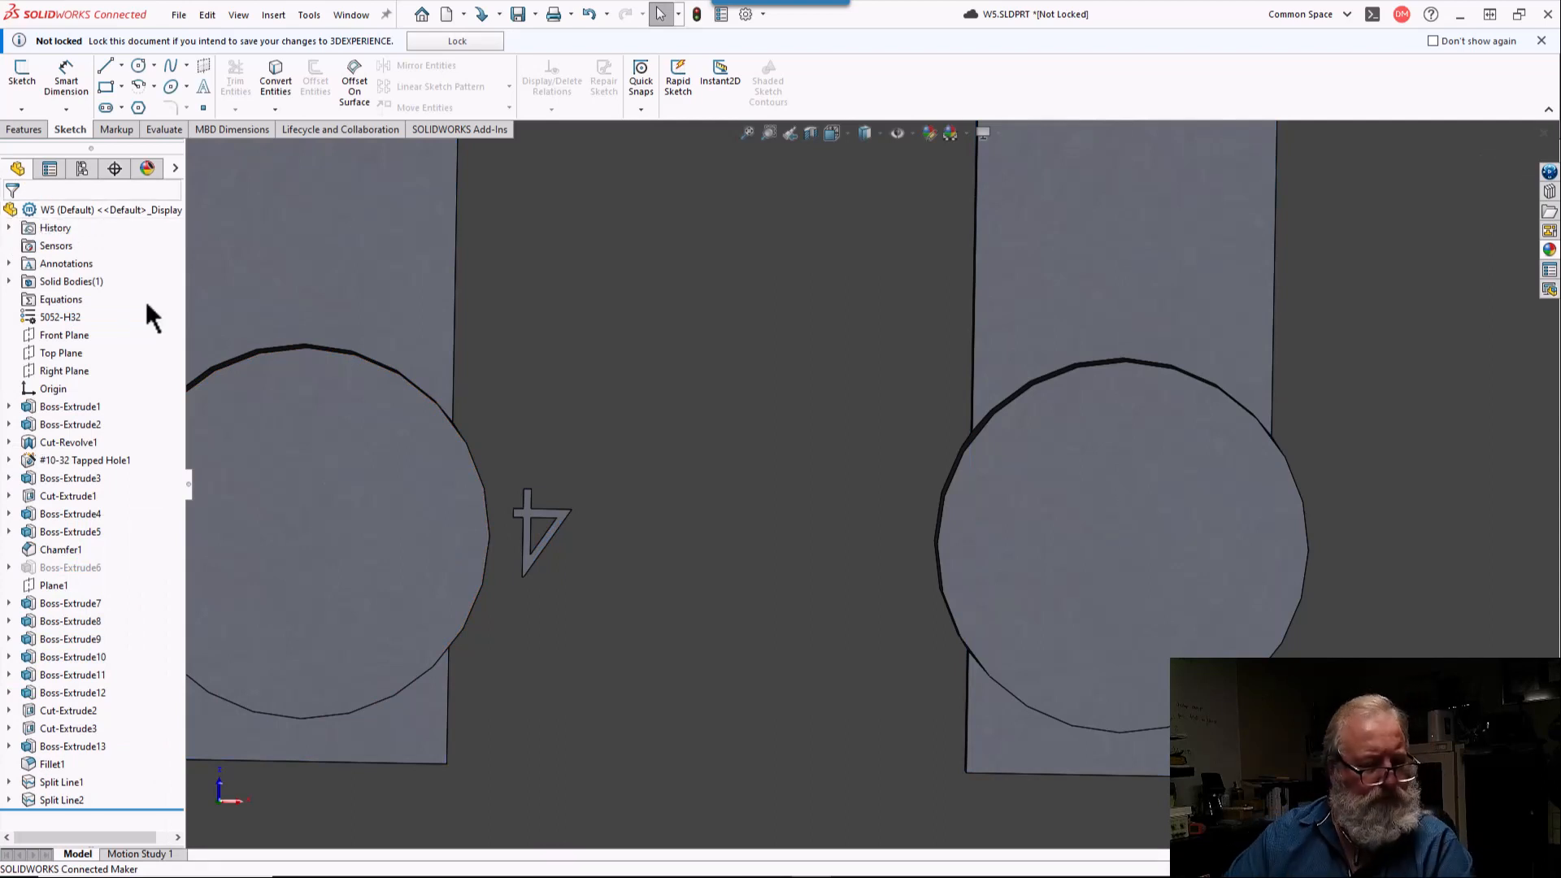
# Step: Reopen the split line's number sketch for editing and delete the 4.5 mm dimension at the lower-right terminal circle
pyautogui.scroll(3, 592, 343)
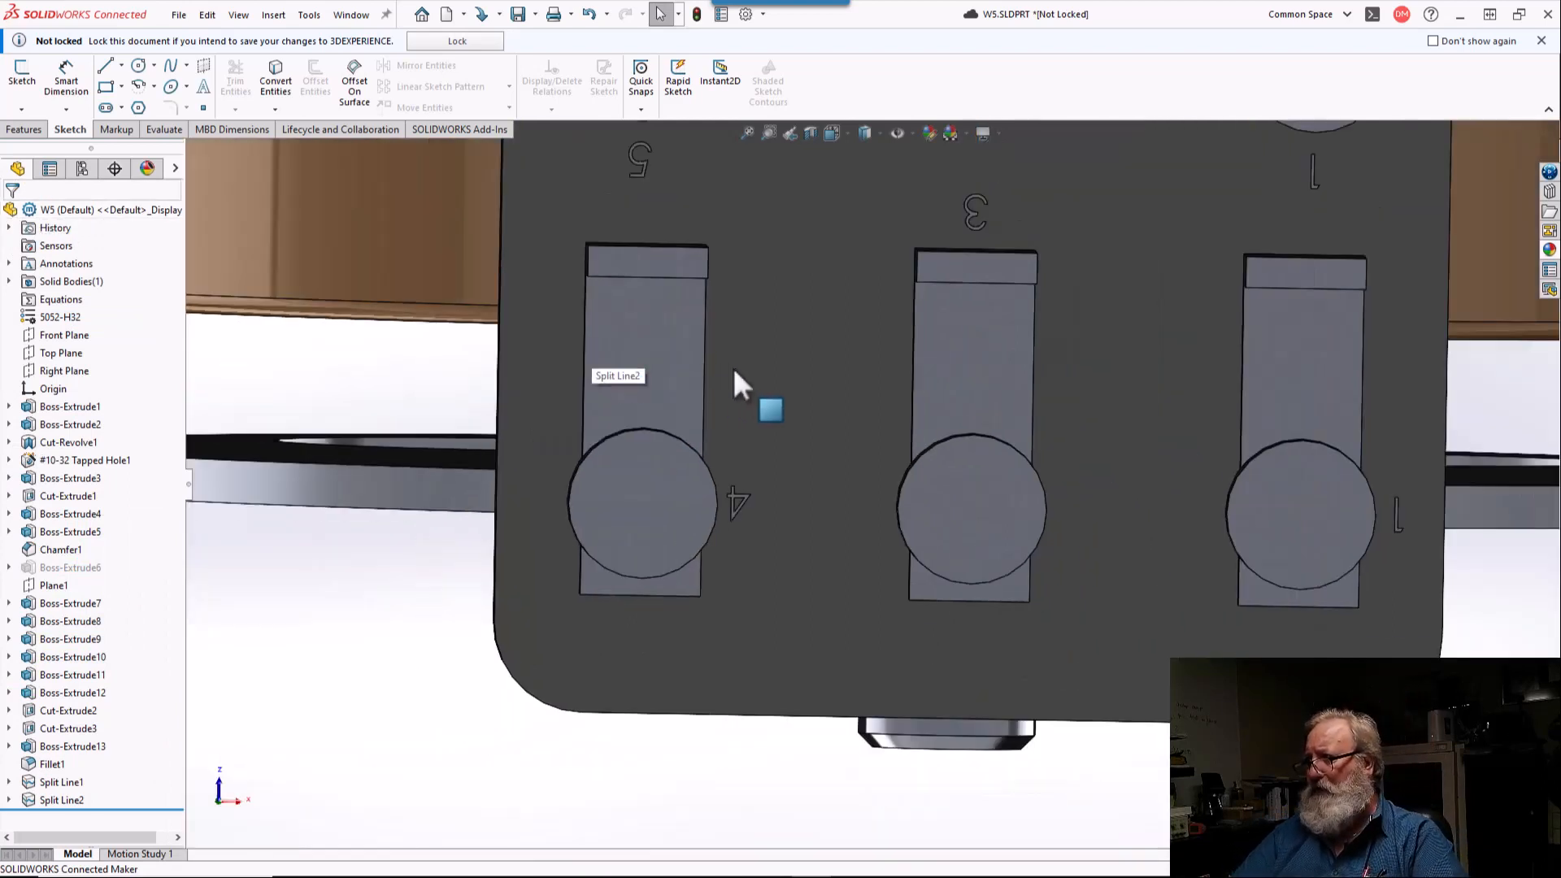
pyautogui.scroll(2, 895, 439)
pyautogui.scroll(-2, 1075, 520)
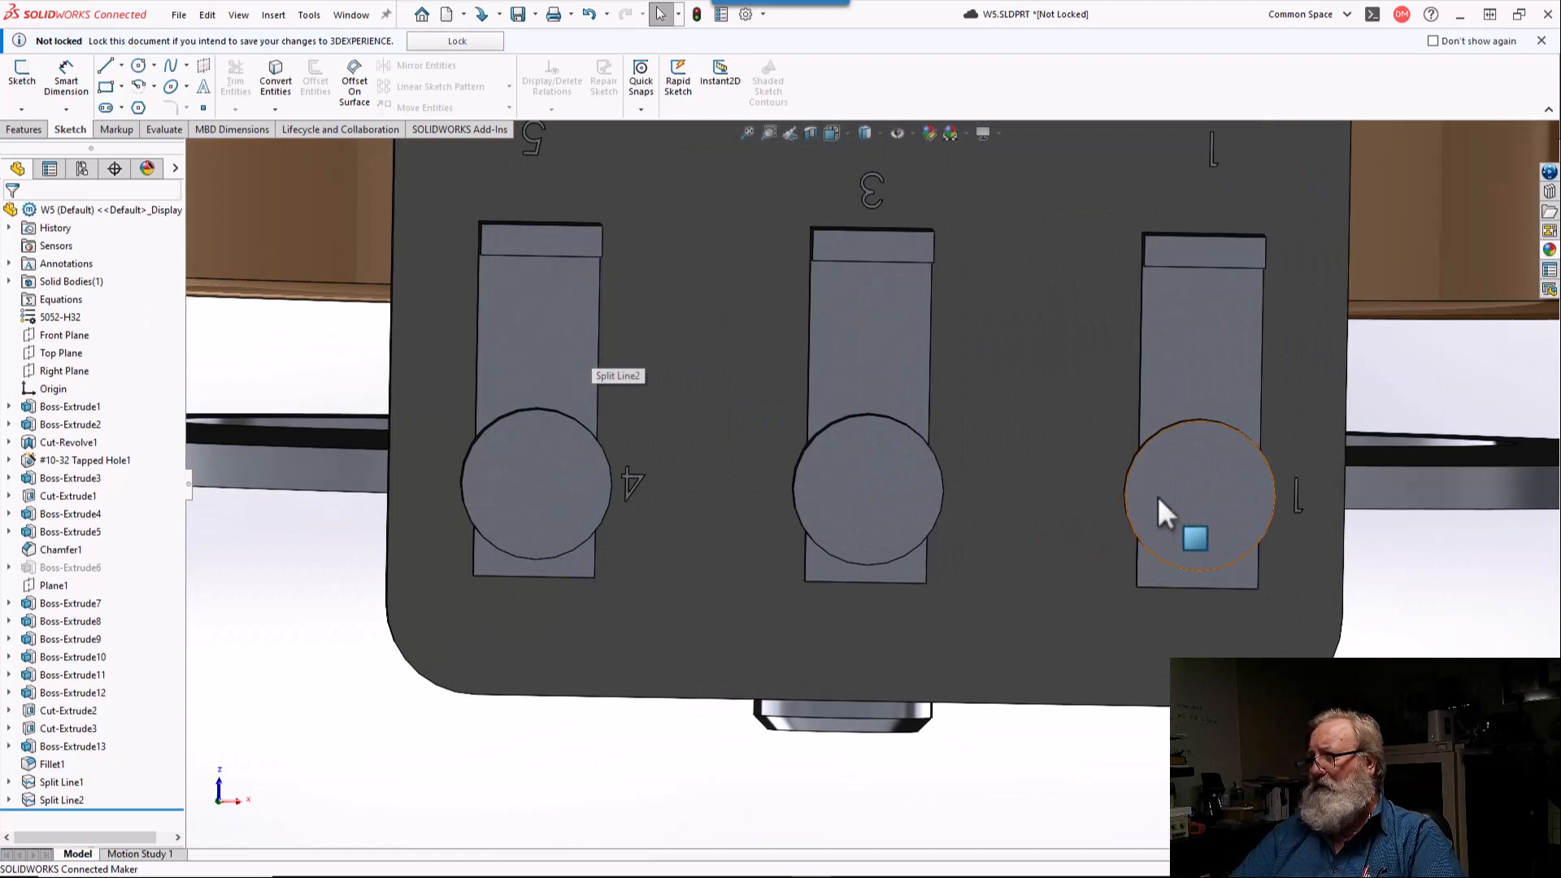
pyautogui.click(67, 800)
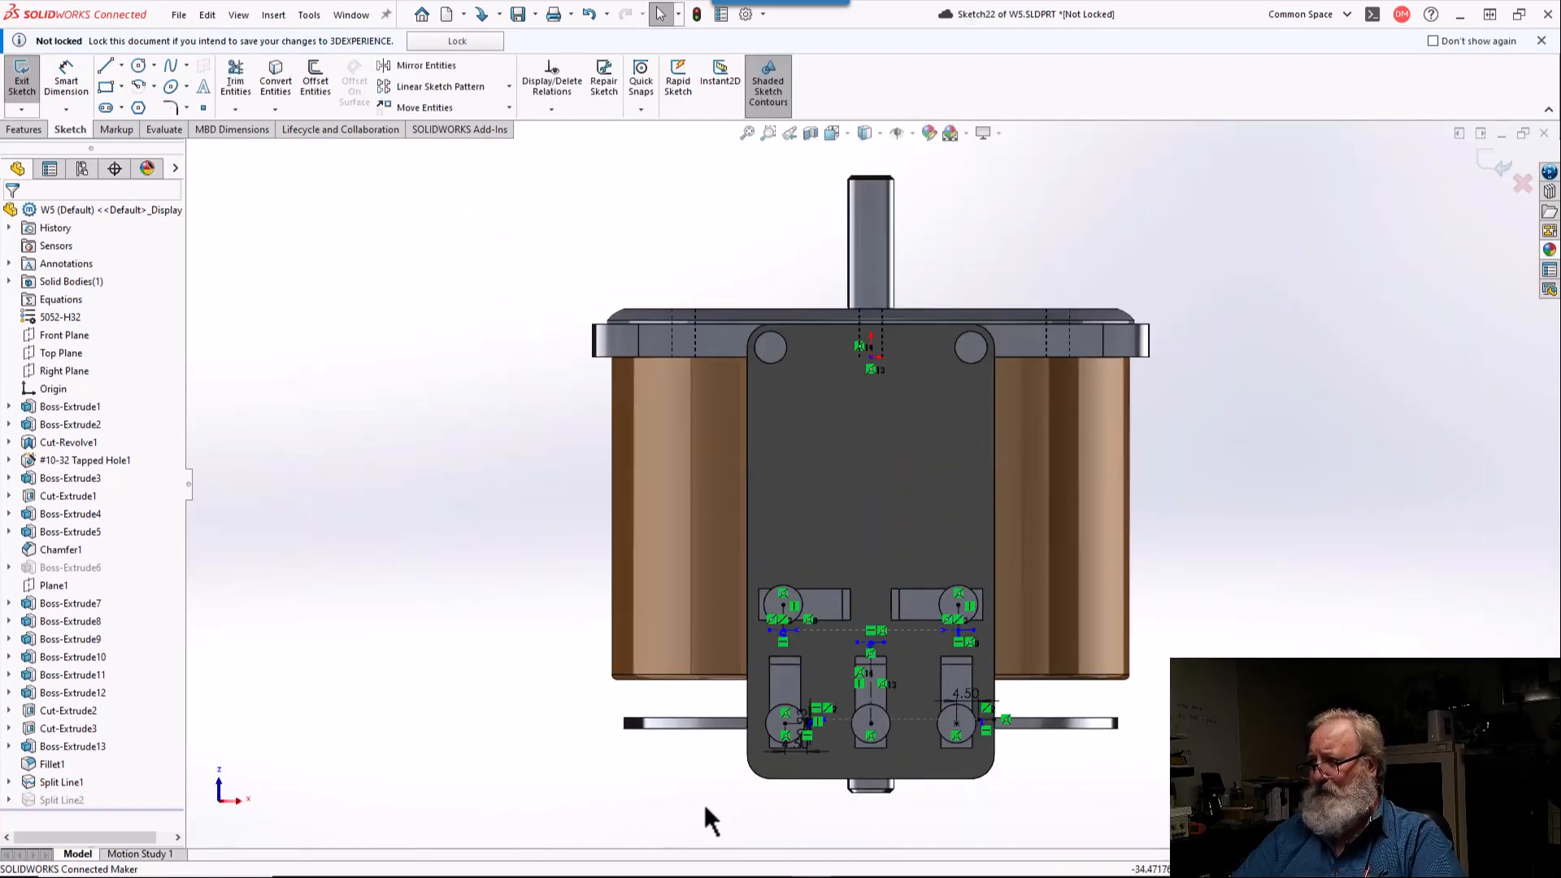
pyautogui.scroll(5, 875, 749)
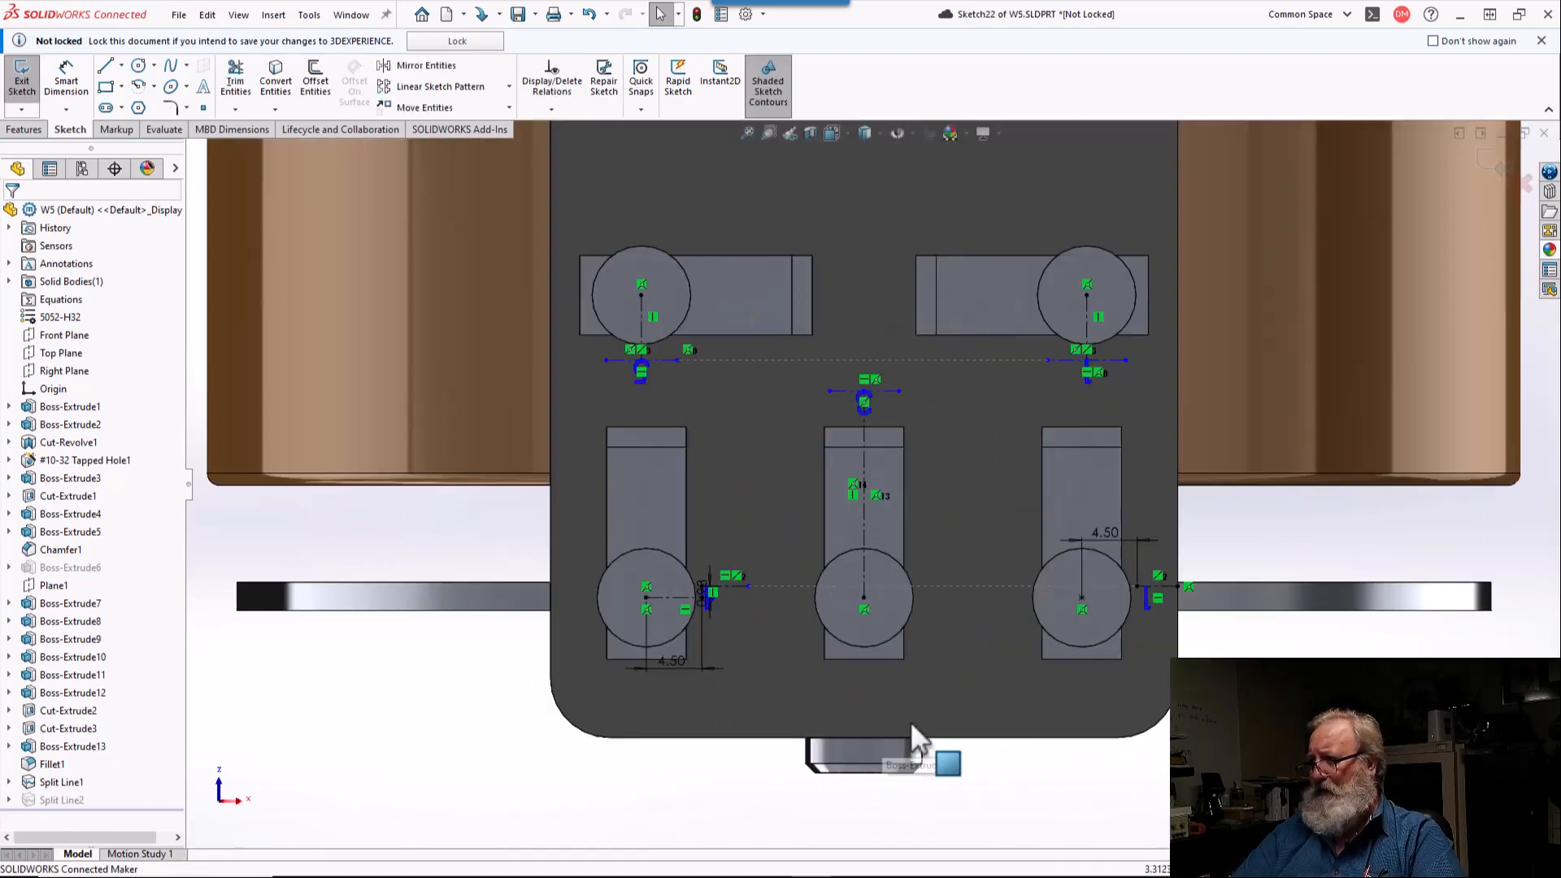
pyautogui.click(1106, 537)
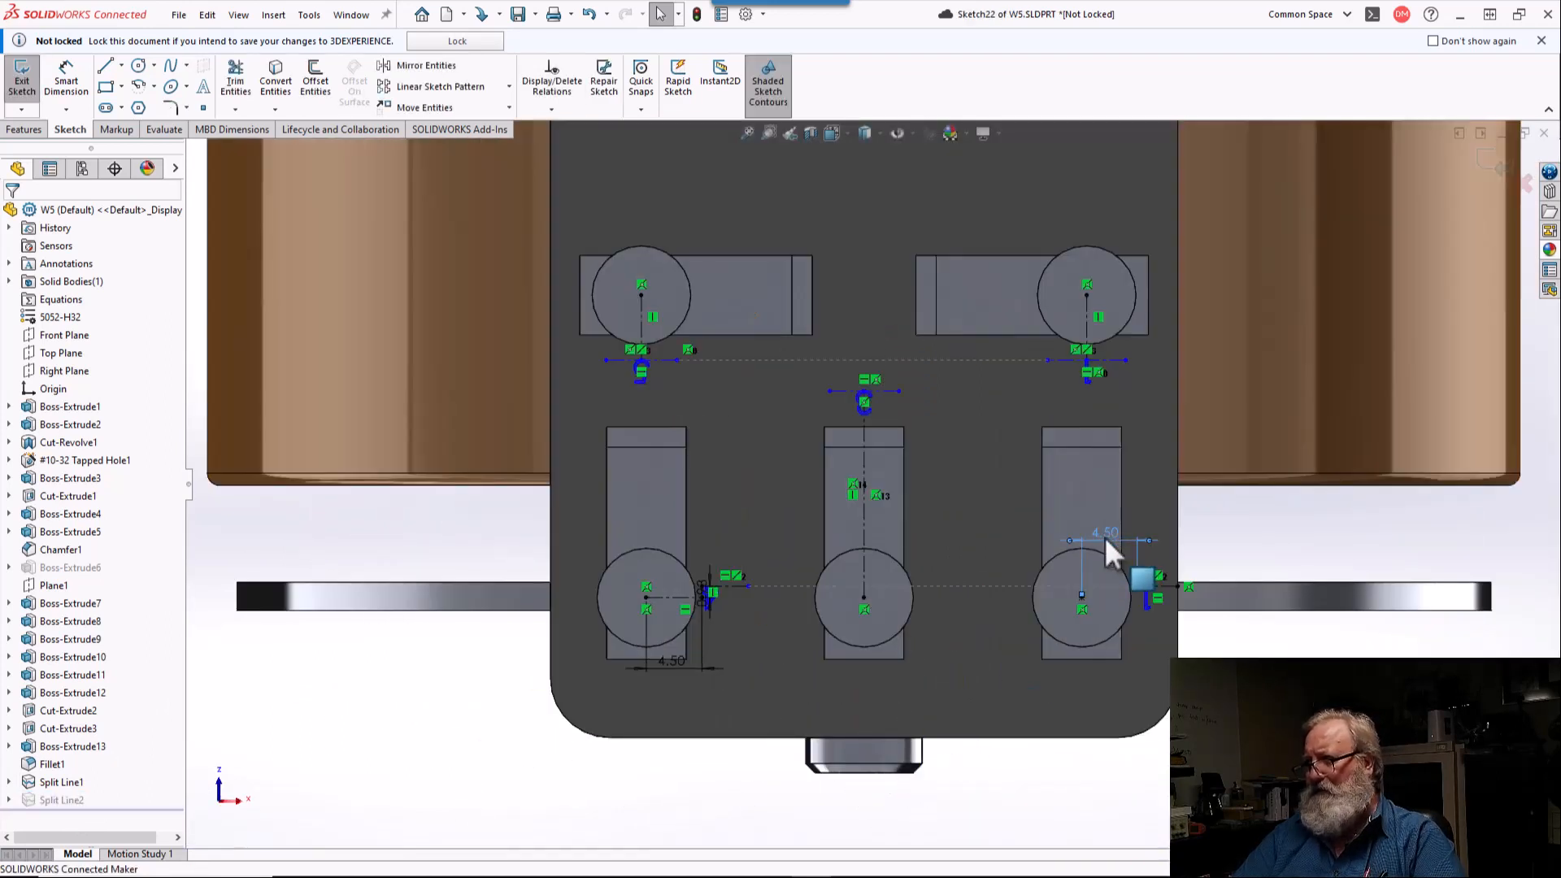
pyautogui.press('Delete')
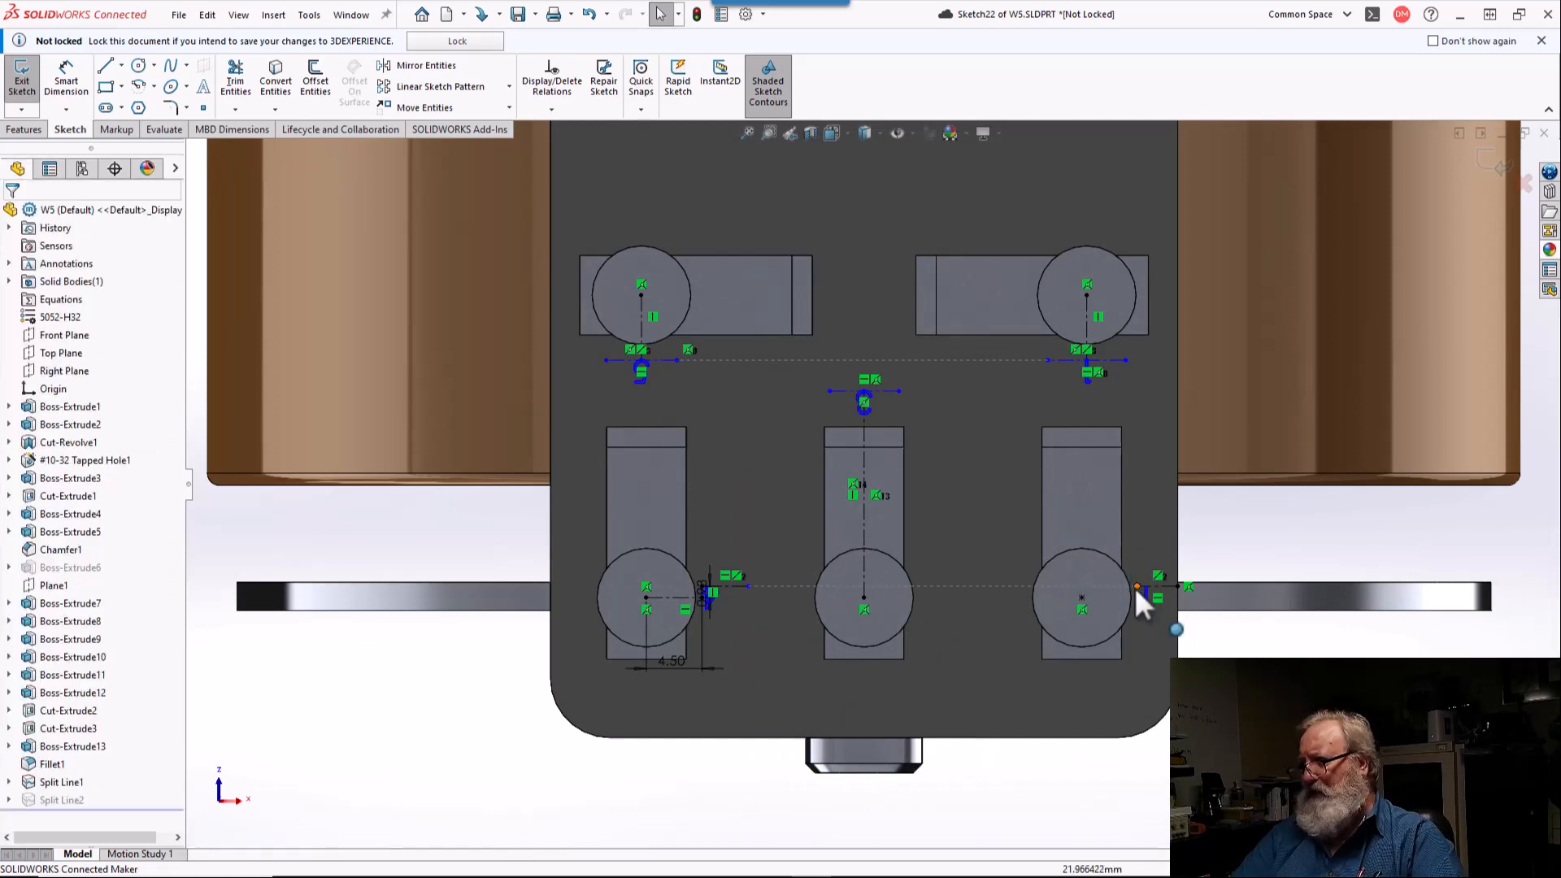
# Step: Remove the coincident relation from the lower-right number's centerline end and move the shortened centerline between the lower-middle and lower-right terminals
pyautogui.scroll(3, 1135, 587)
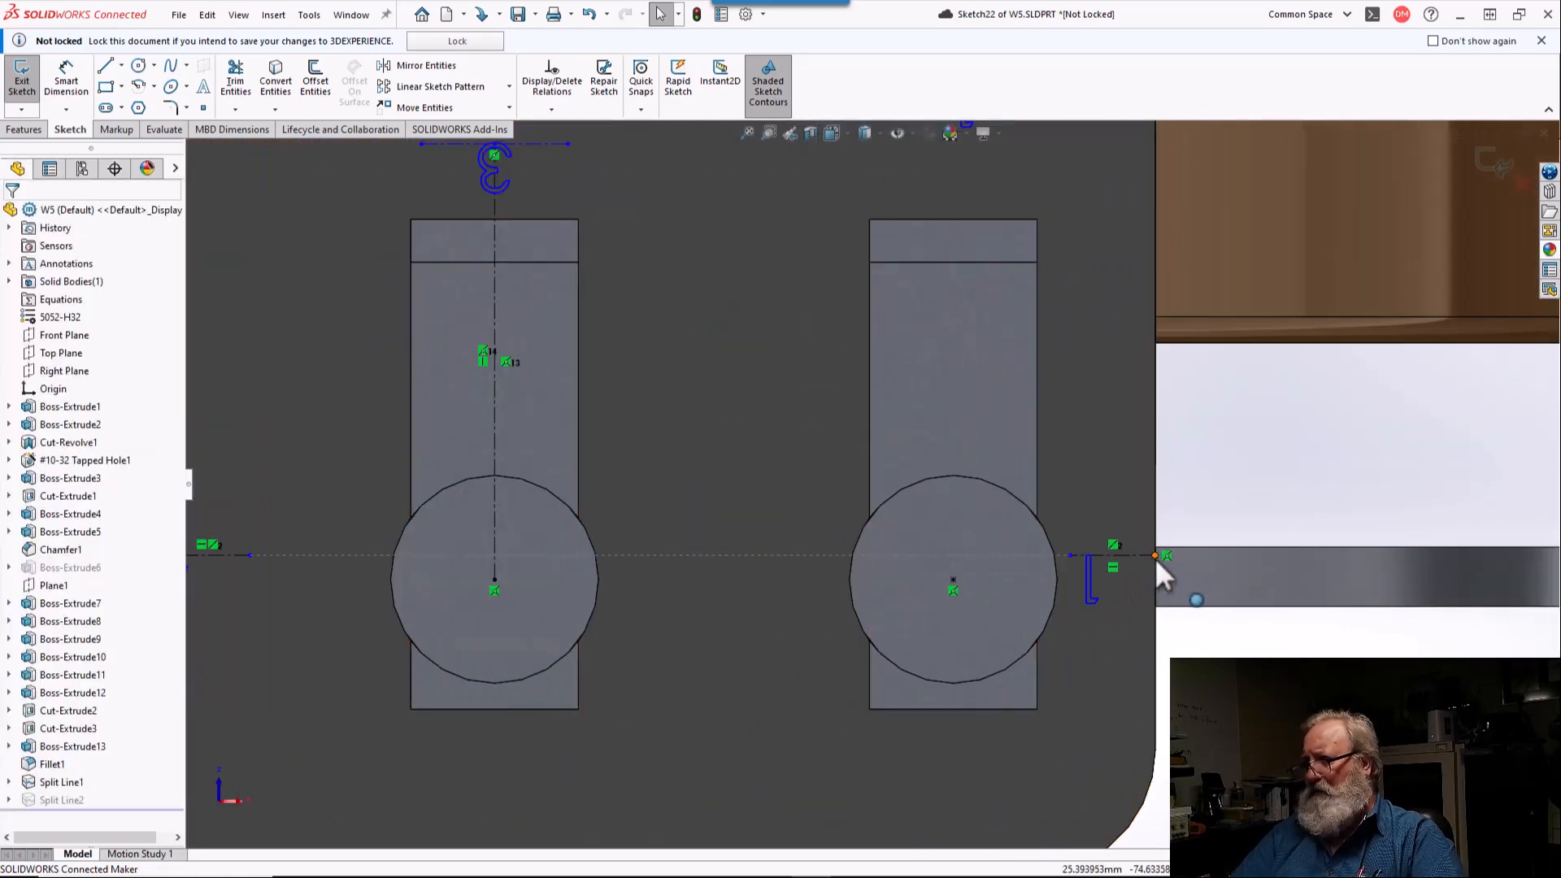
pyautogui.click(1156, 556)
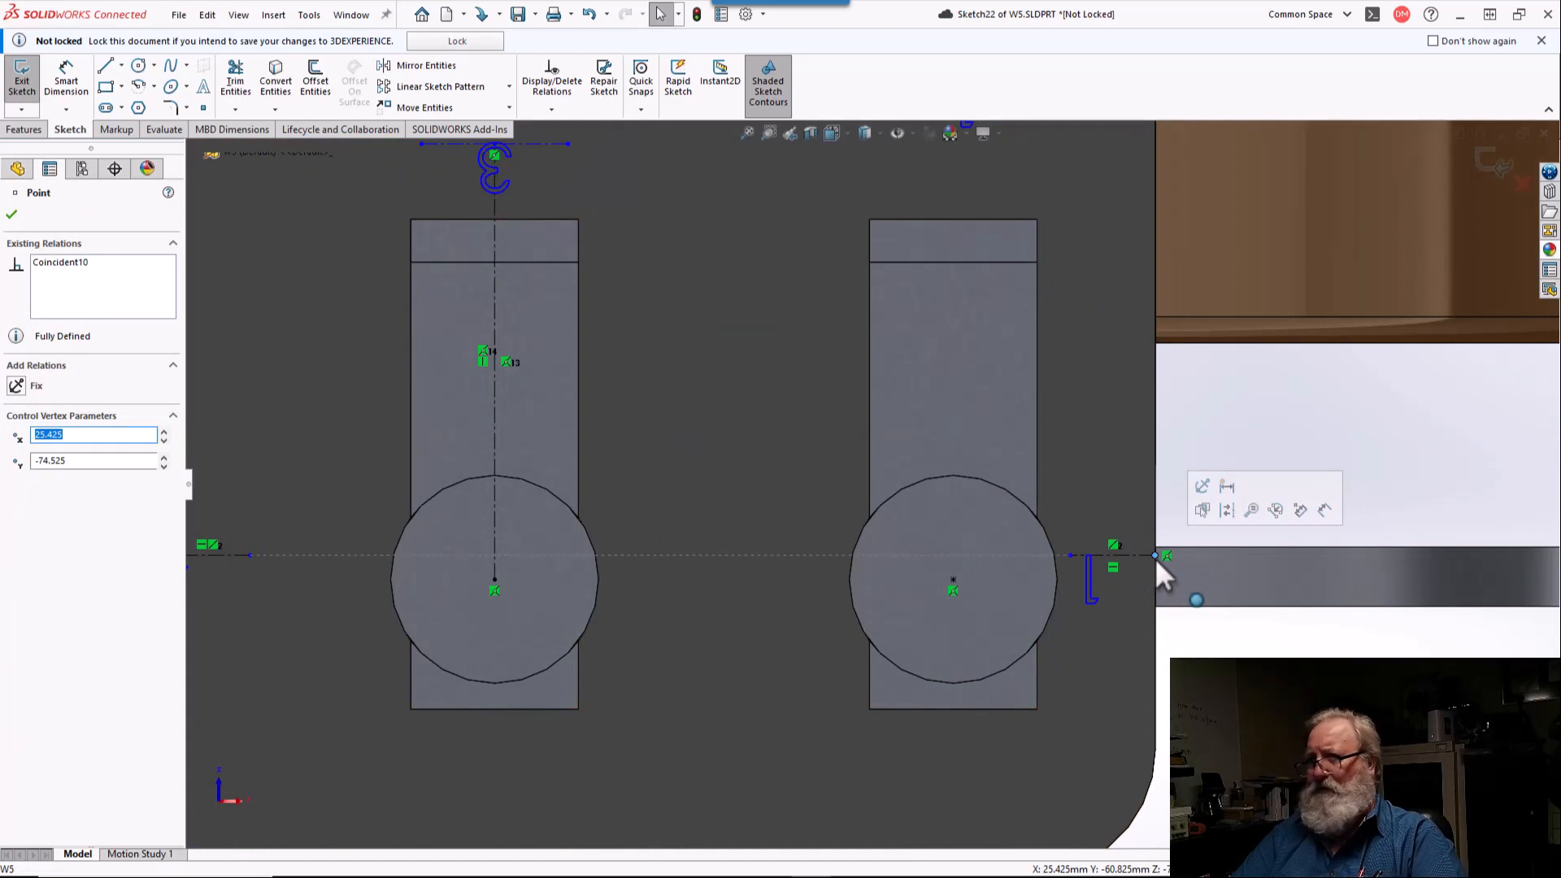
pyautogui.click(80, 263)
pyautogui.press('Delete')
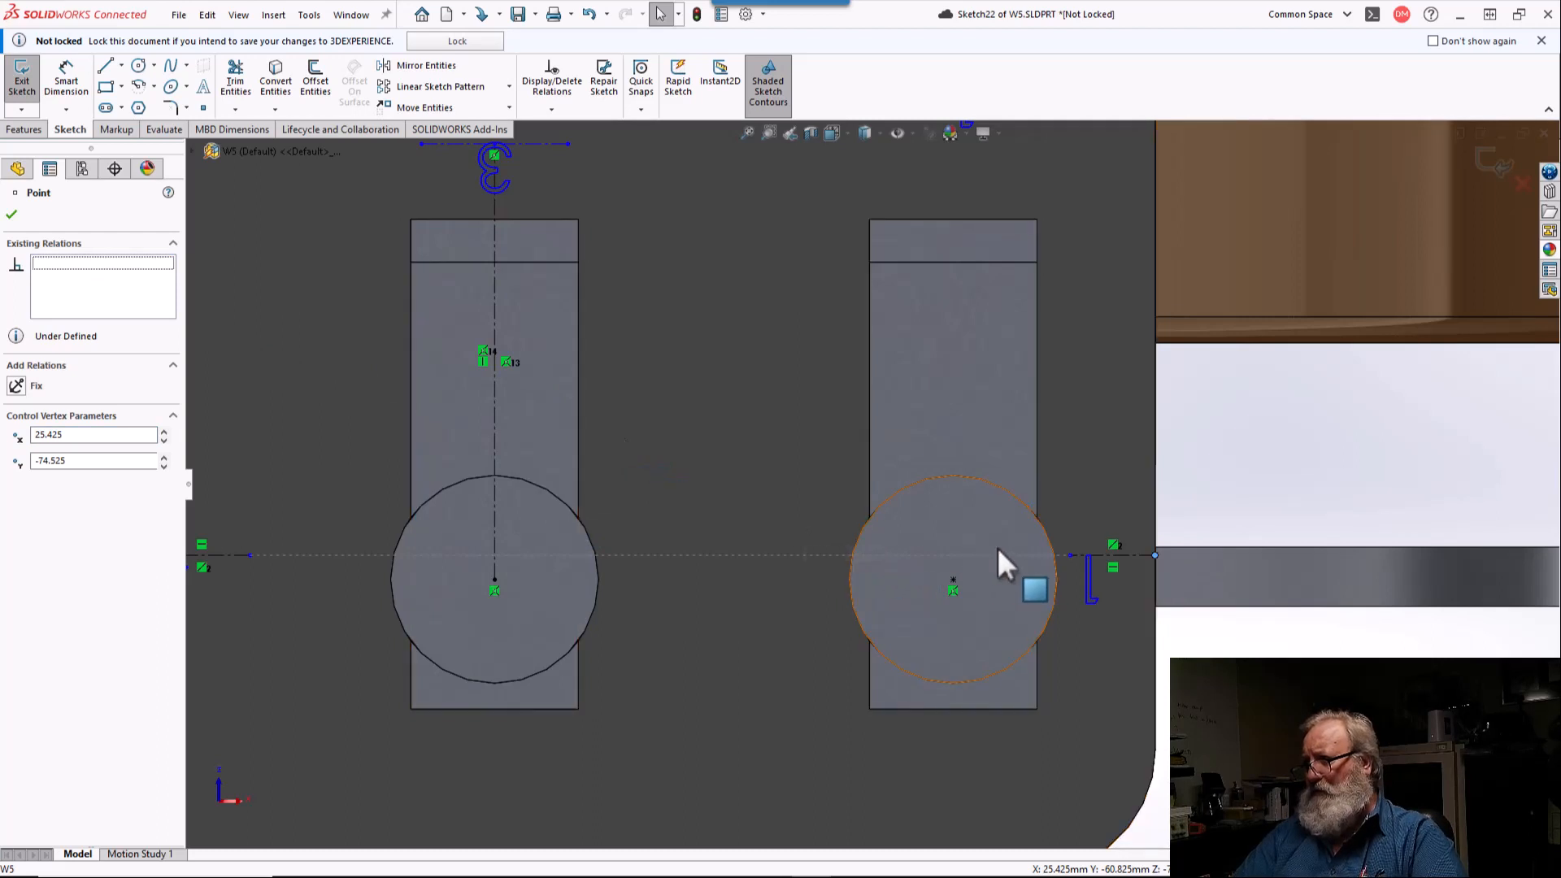
pyautogui.moveTo(1070, 557); pyautogui.dragTo(718, 576)
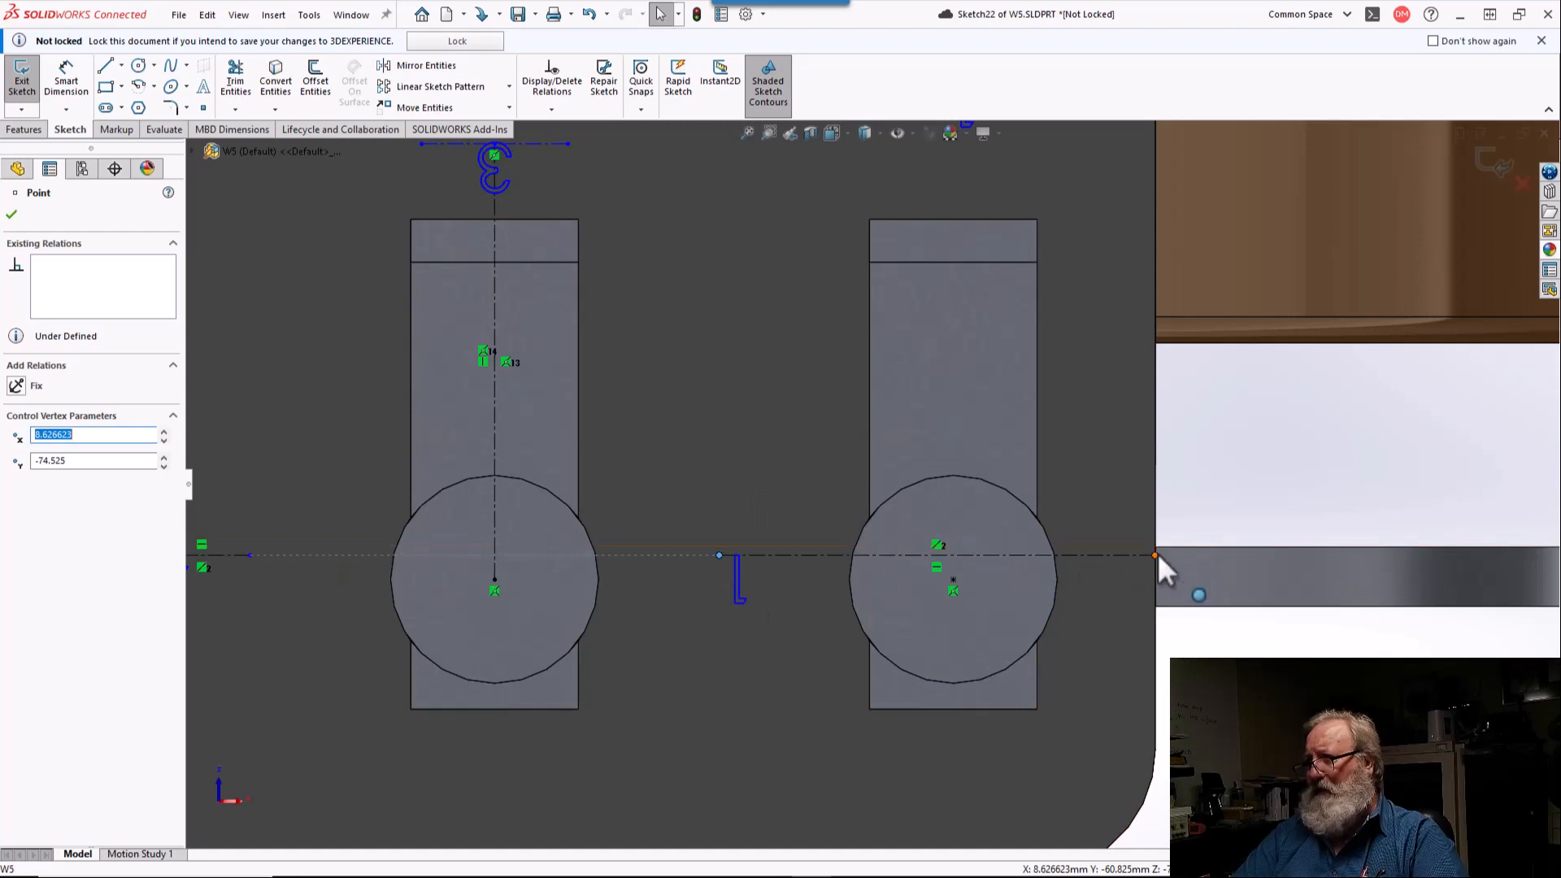
pyautogui.moveTo(1158, 553); pyautogui.dragTo(819, 560)
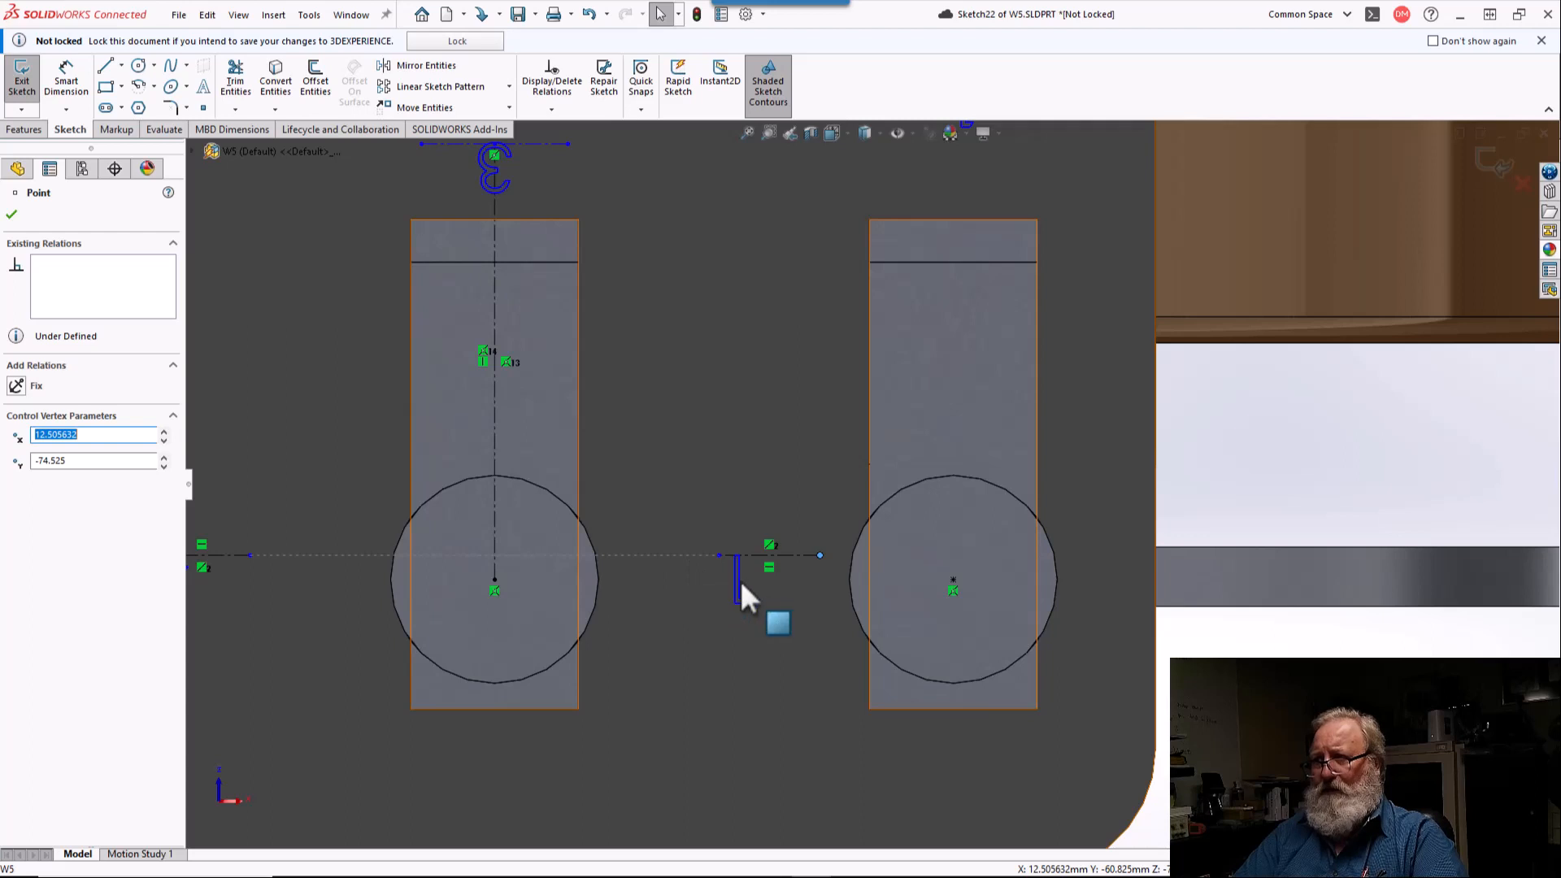
pyautogui.press('Escape')
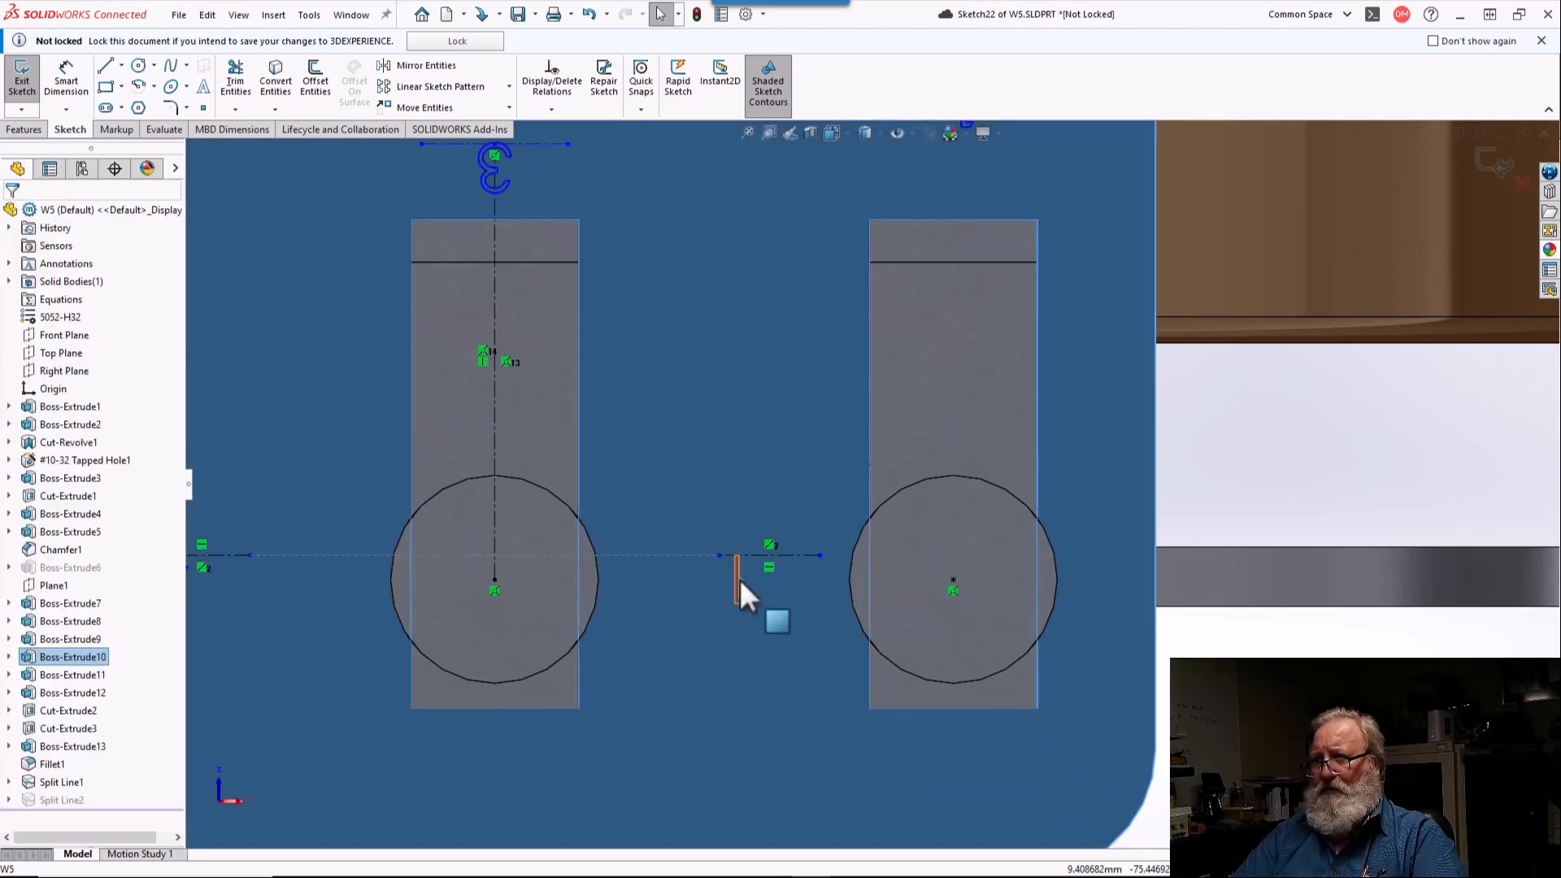
# Step: Set the sketch text "1" on the moved centerline to left alignment
pyautogui.doubleClick(740, 579)
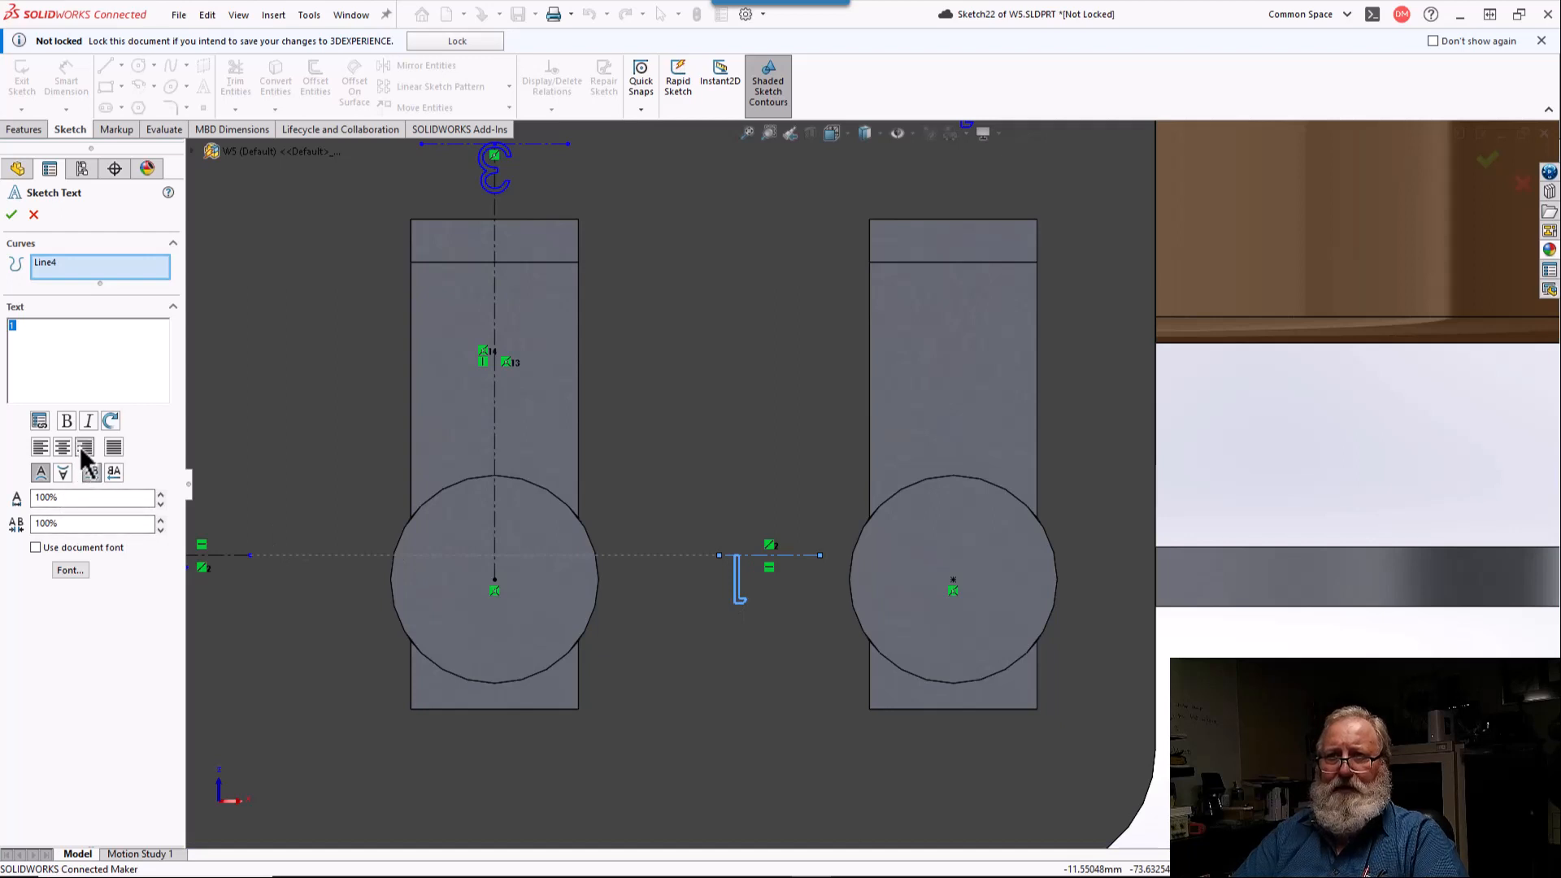
pyautogui.click(42, 450)
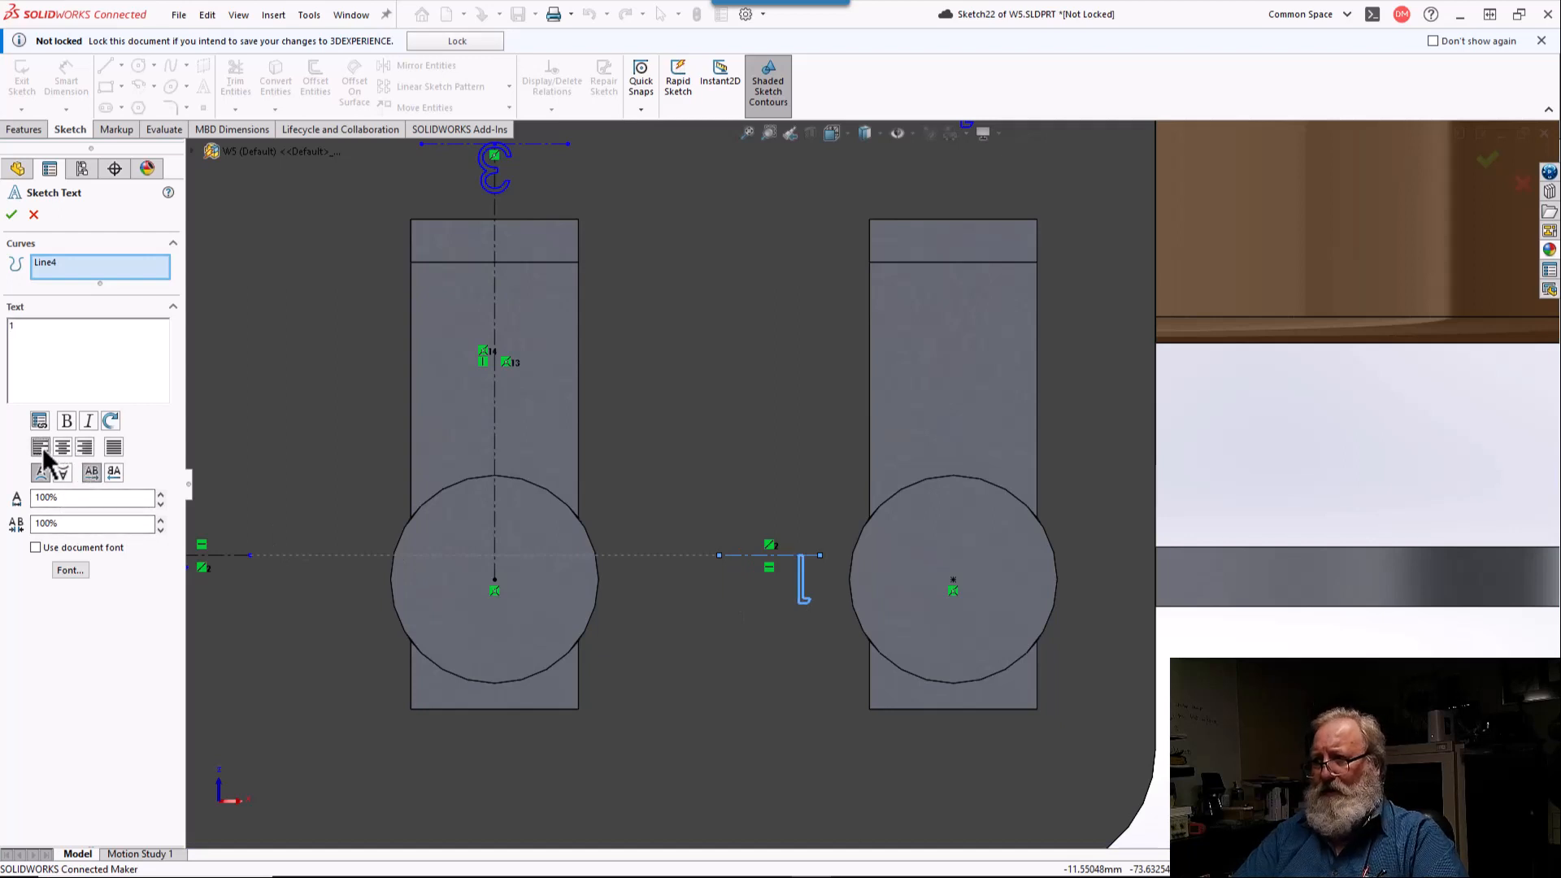
pyautogui.click(11, 214)
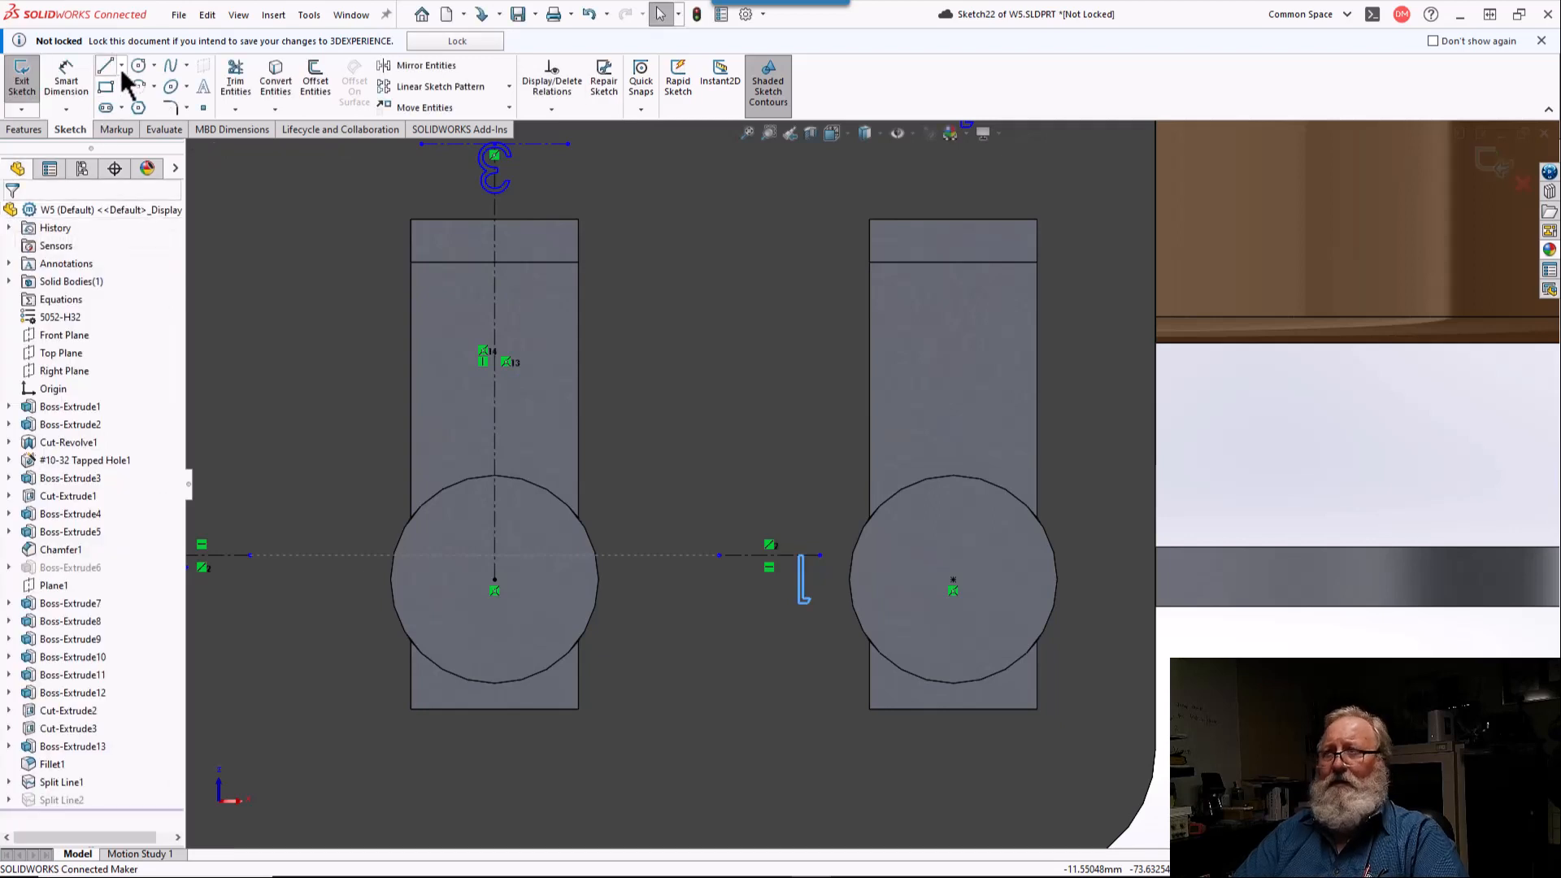
# Step: Dimension the horizontal distance from the moved centerline's nearer end to the lower-right terminal circle's center as 4.5 mm
pyautogui.click(66, 75)
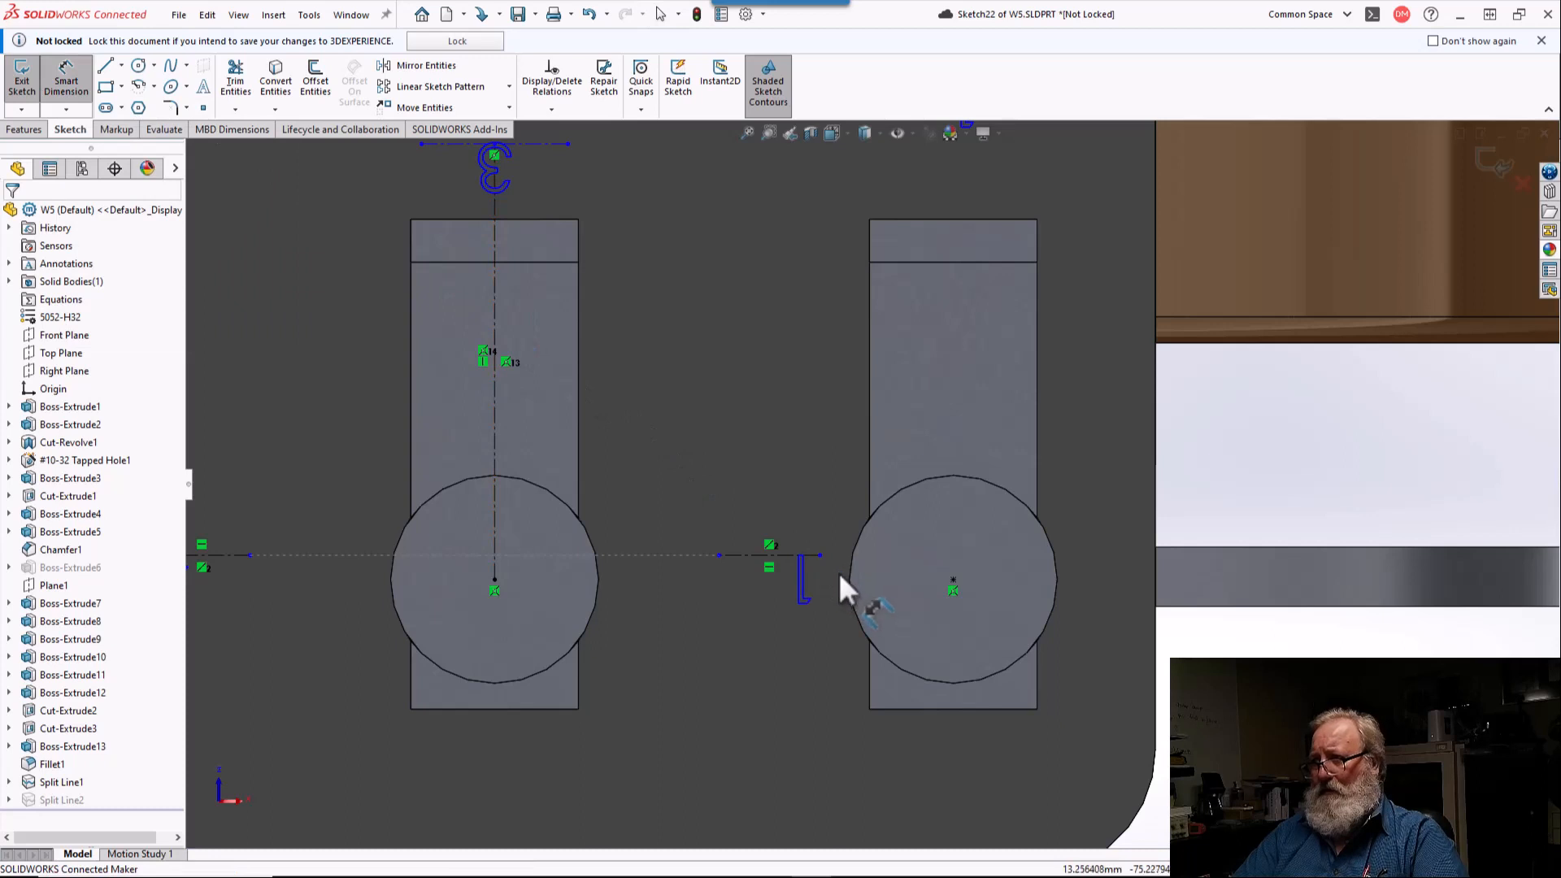
pyautogui.click(820, 556)
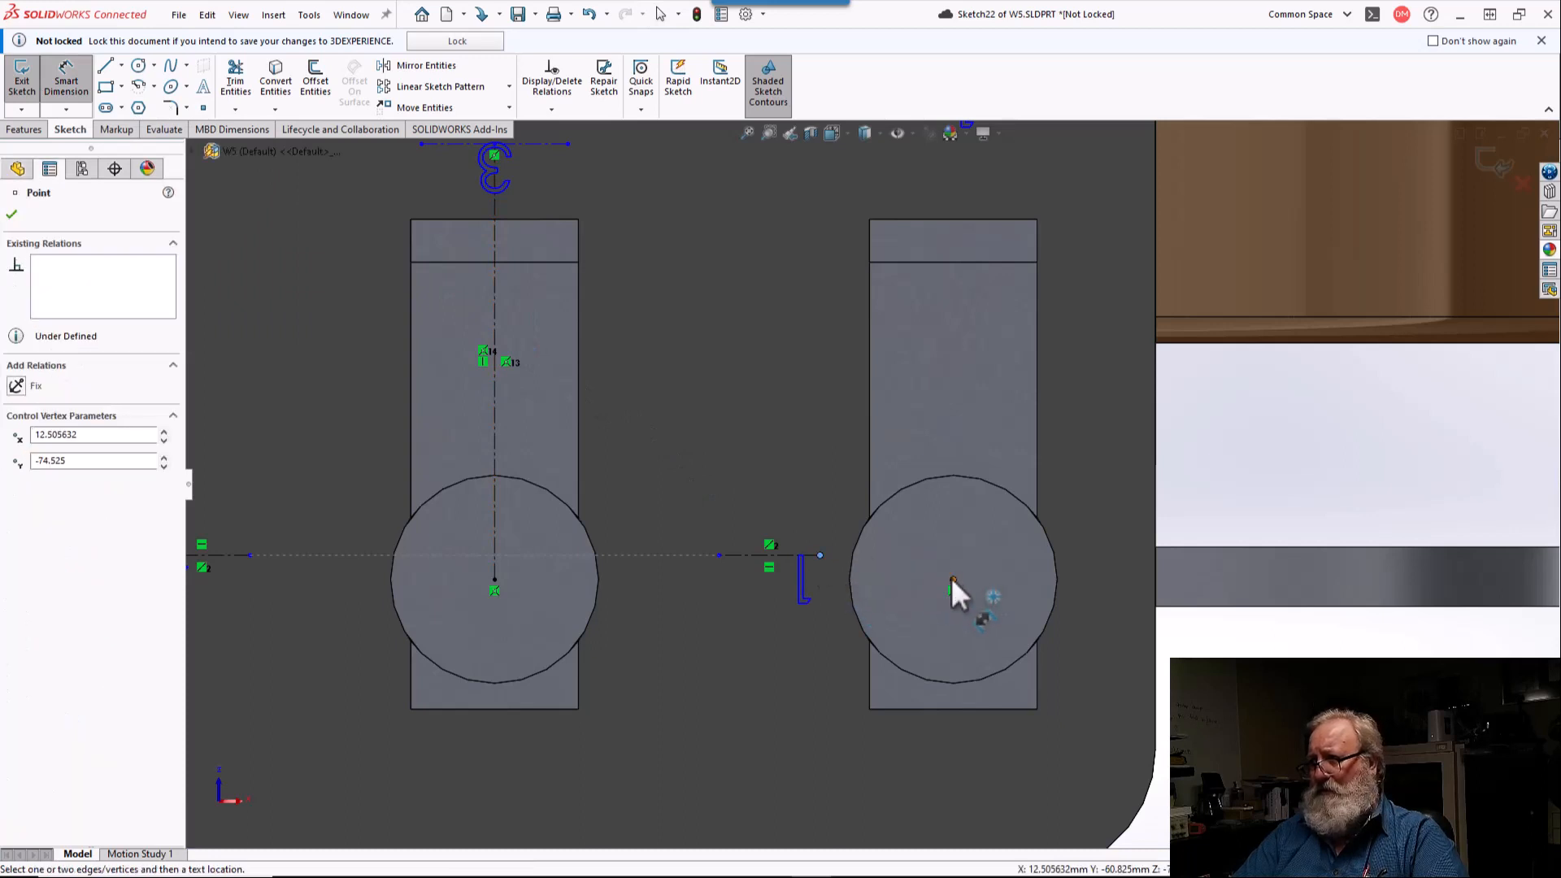
pyautogui.click(953, 580)
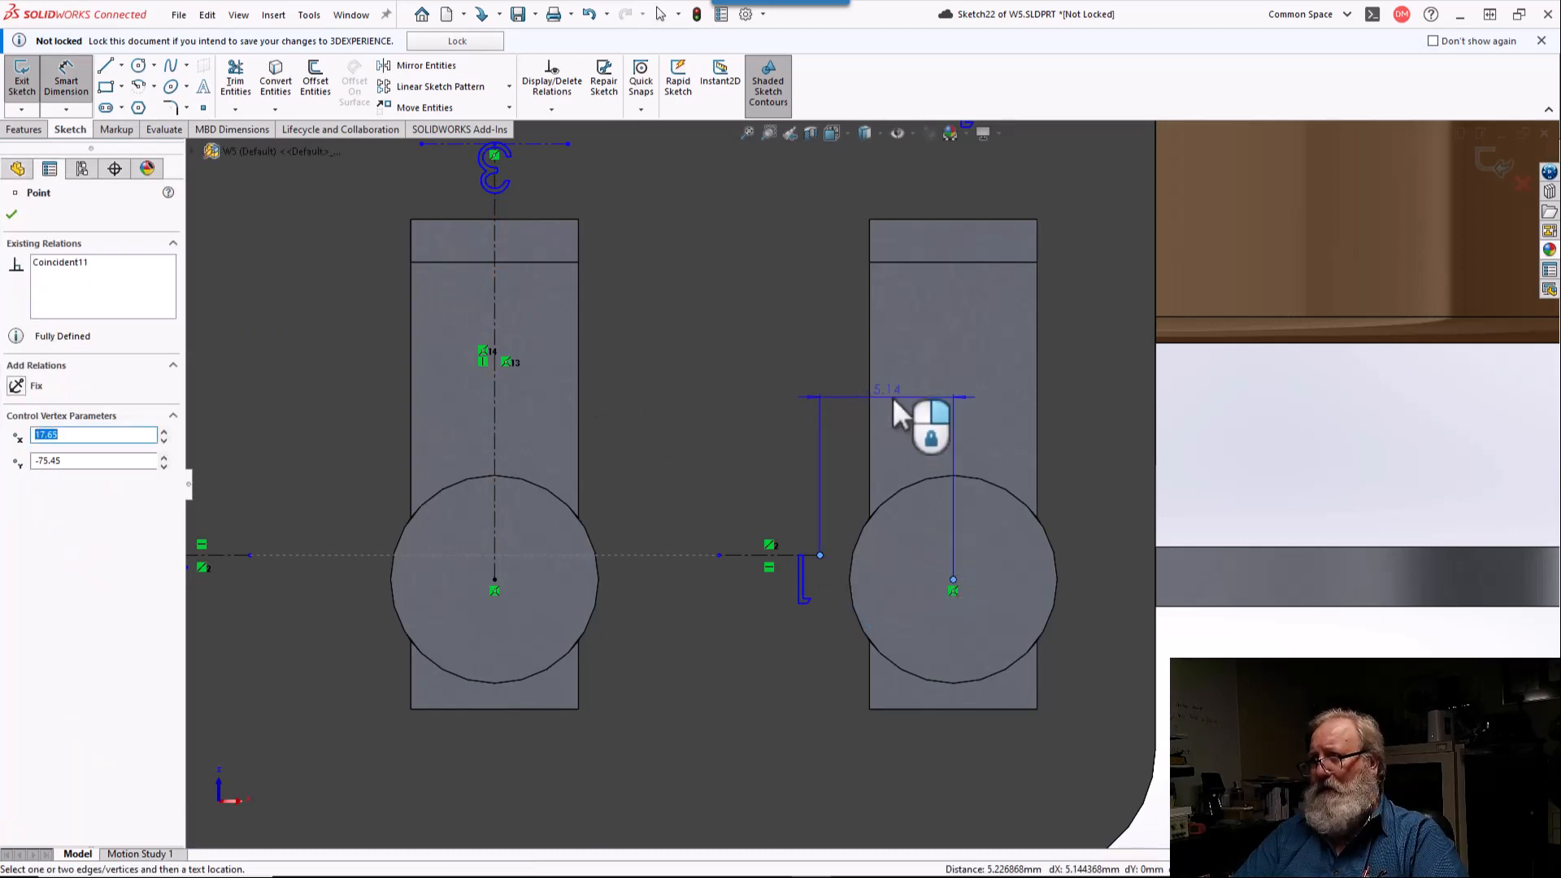
pyautogui.click(895, 399)
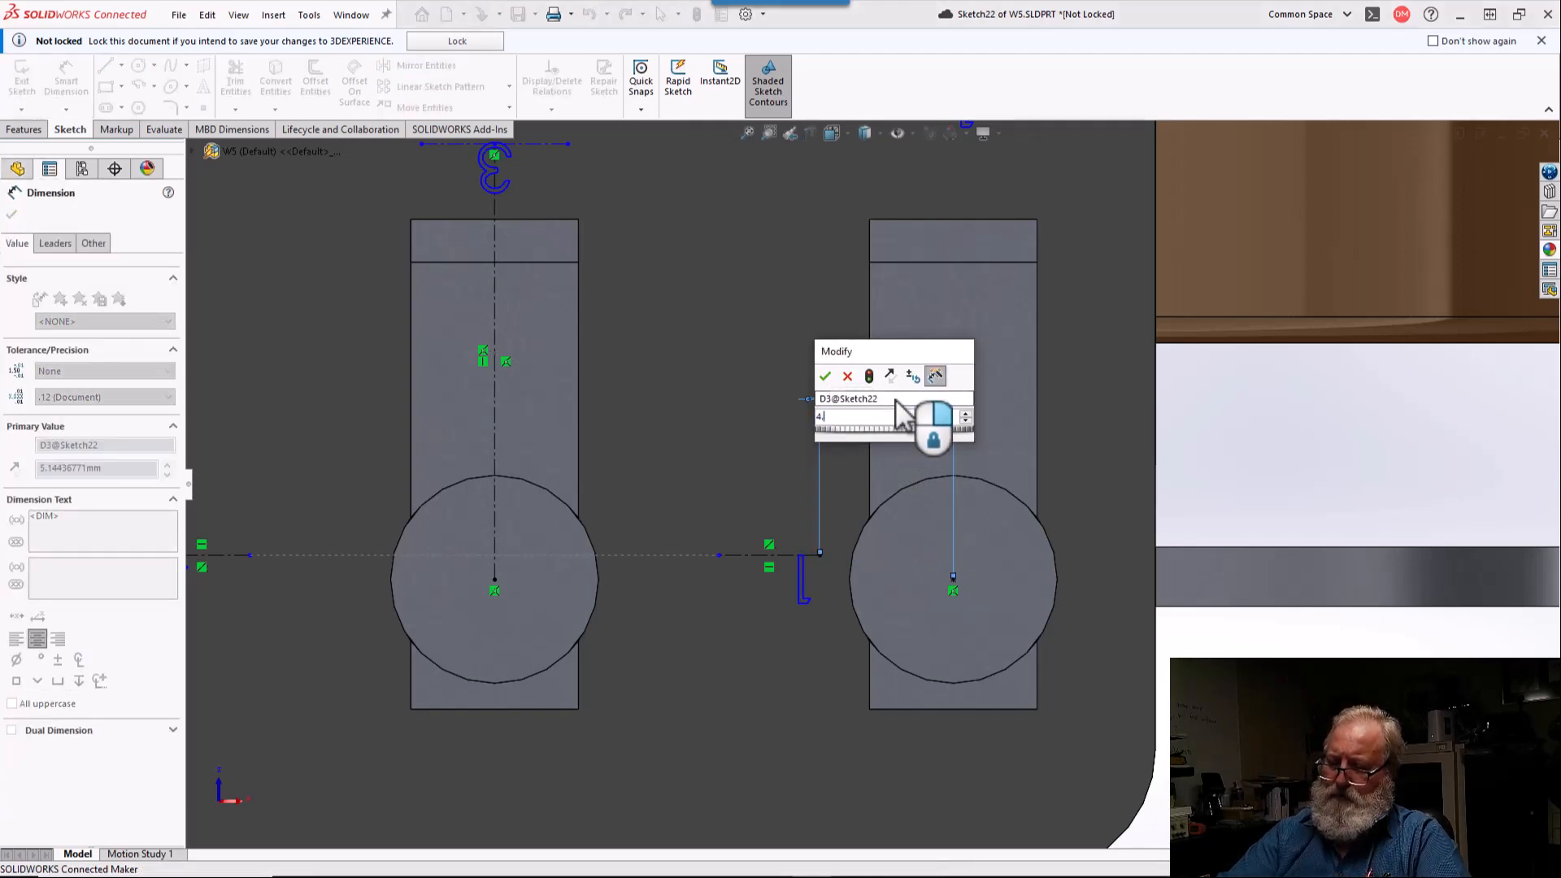
pyautogui.press('Return')
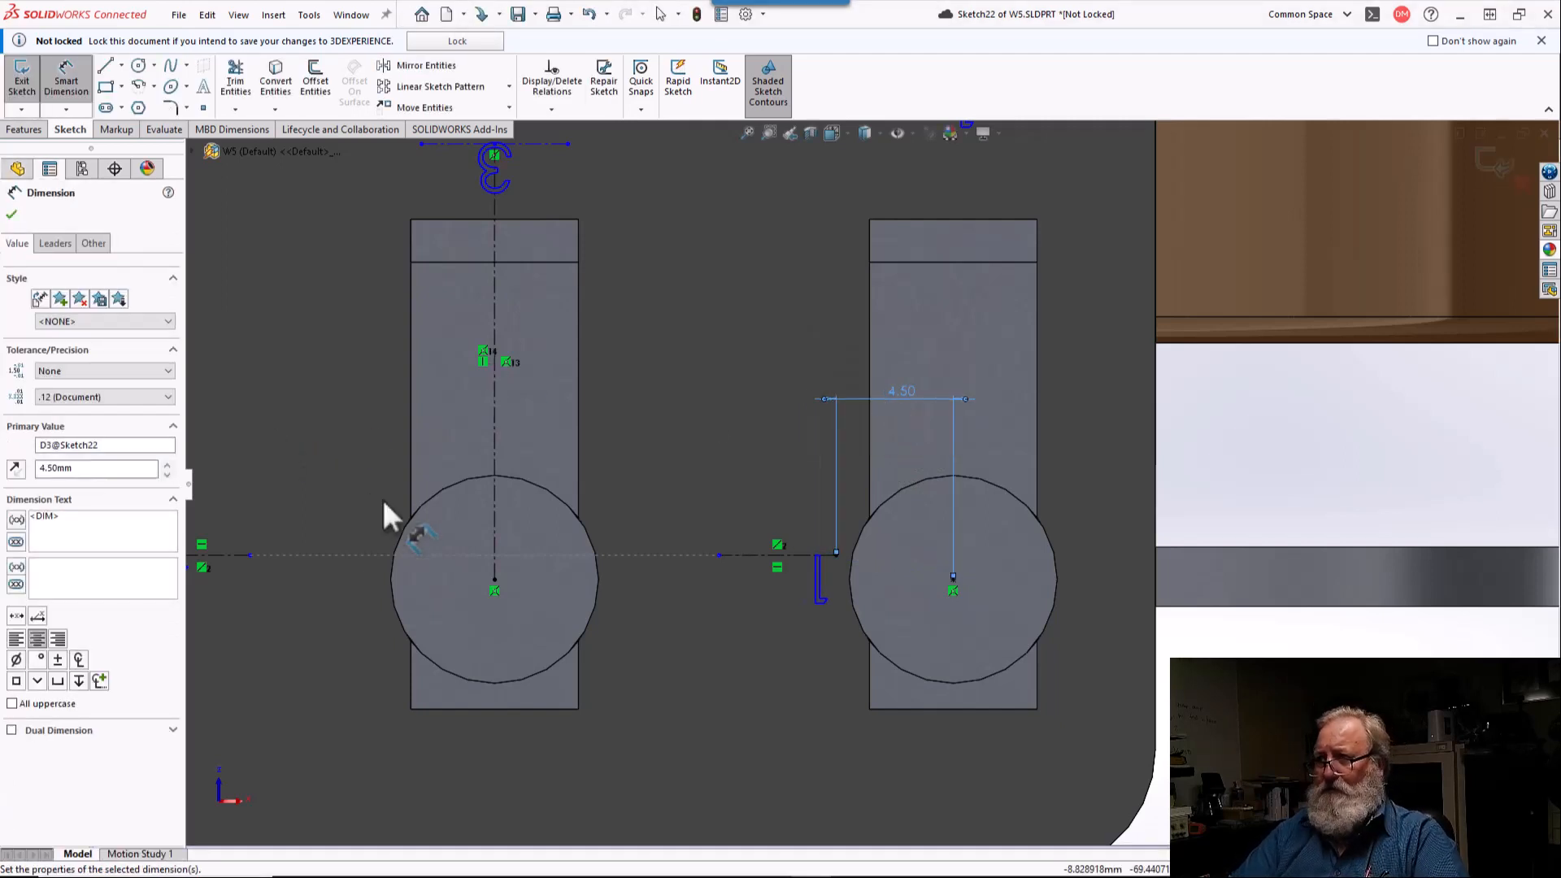
pyautogui.click(12, 215)
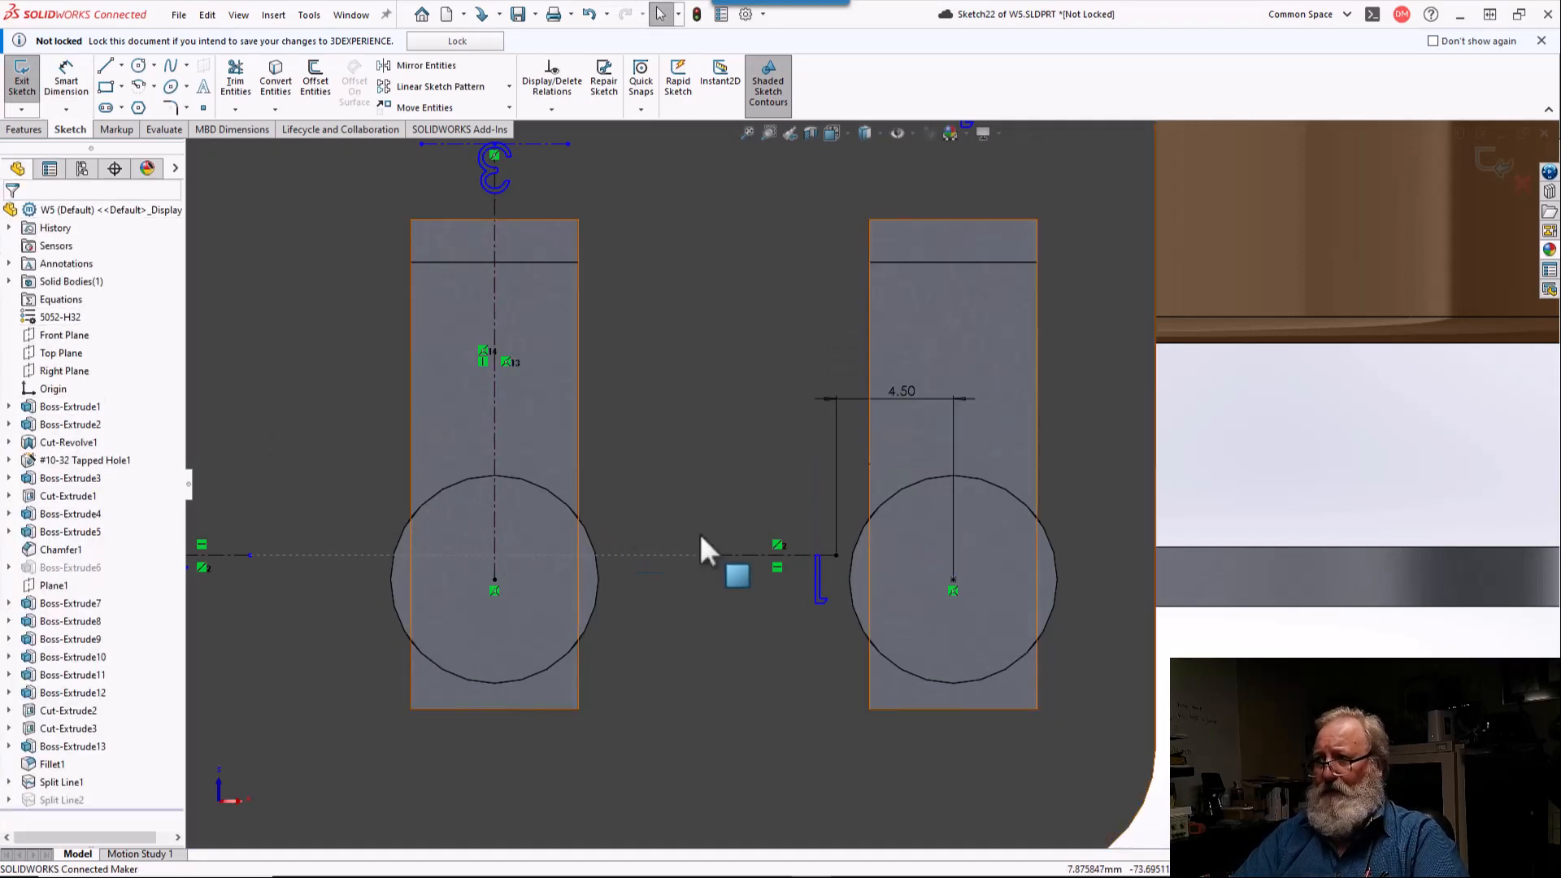
# Step: Change the sketch text beside the lower-right terminal to "2" and exit the sketch
pyautogui.doubleClick(818, 573)
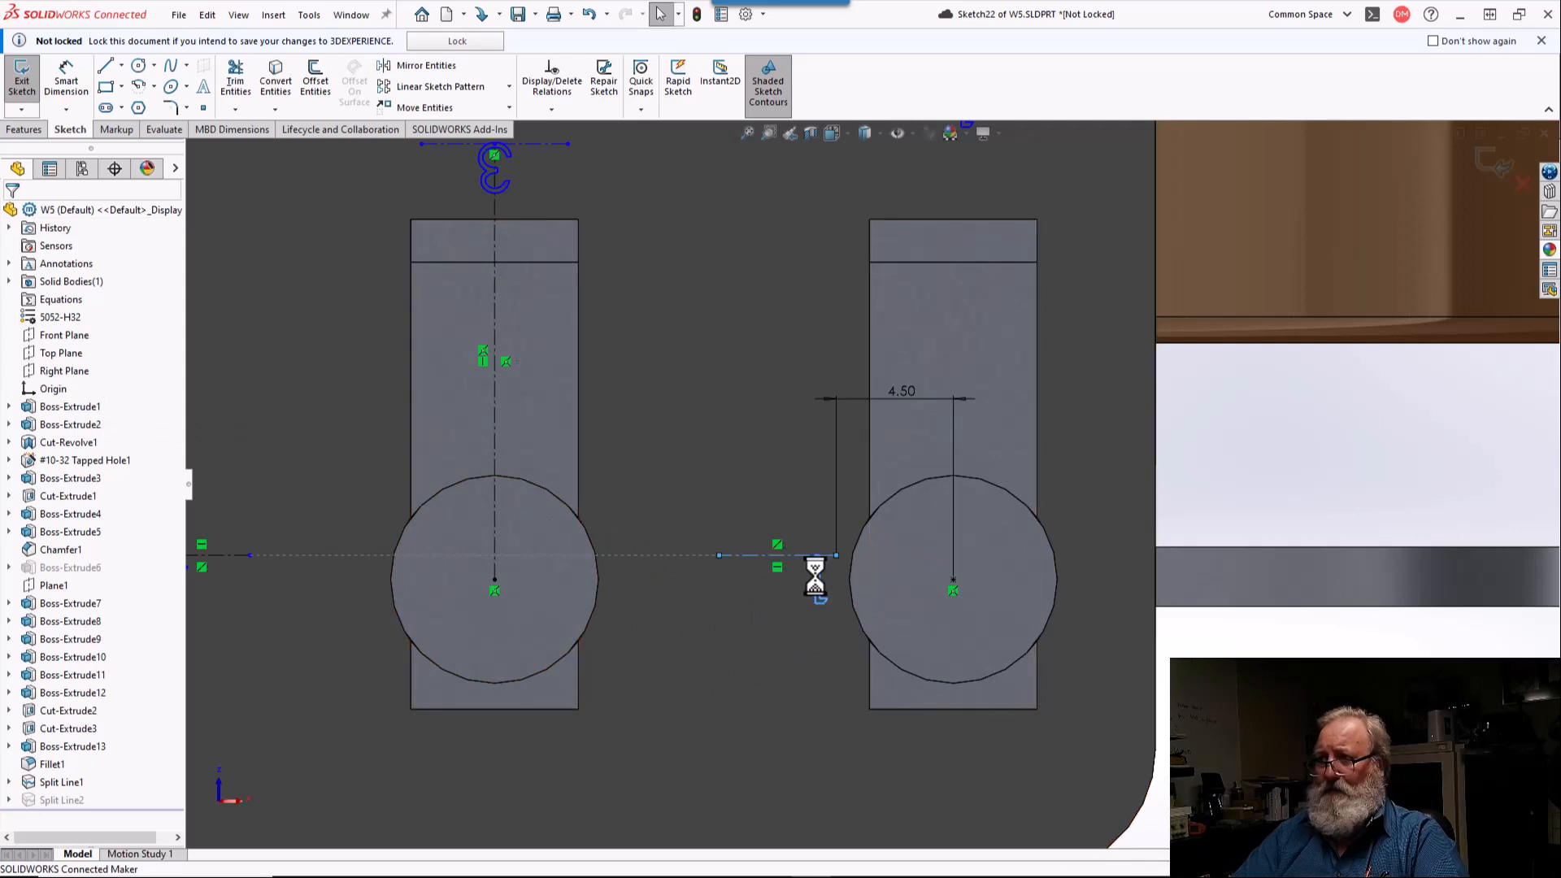
pyautogui.write('2')
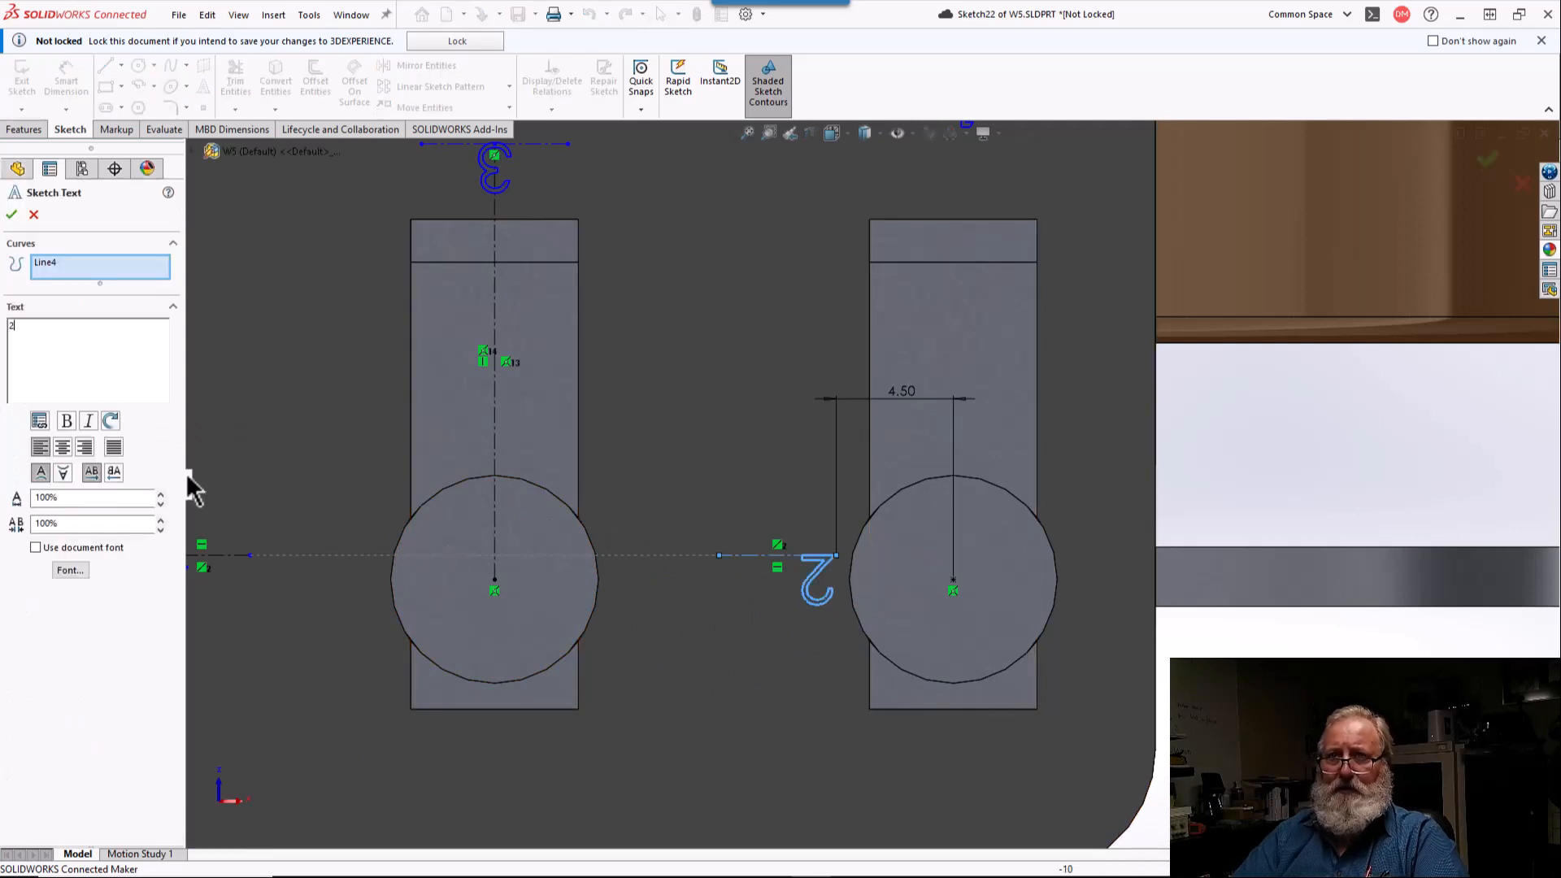
pyautogui.click(12, 214)
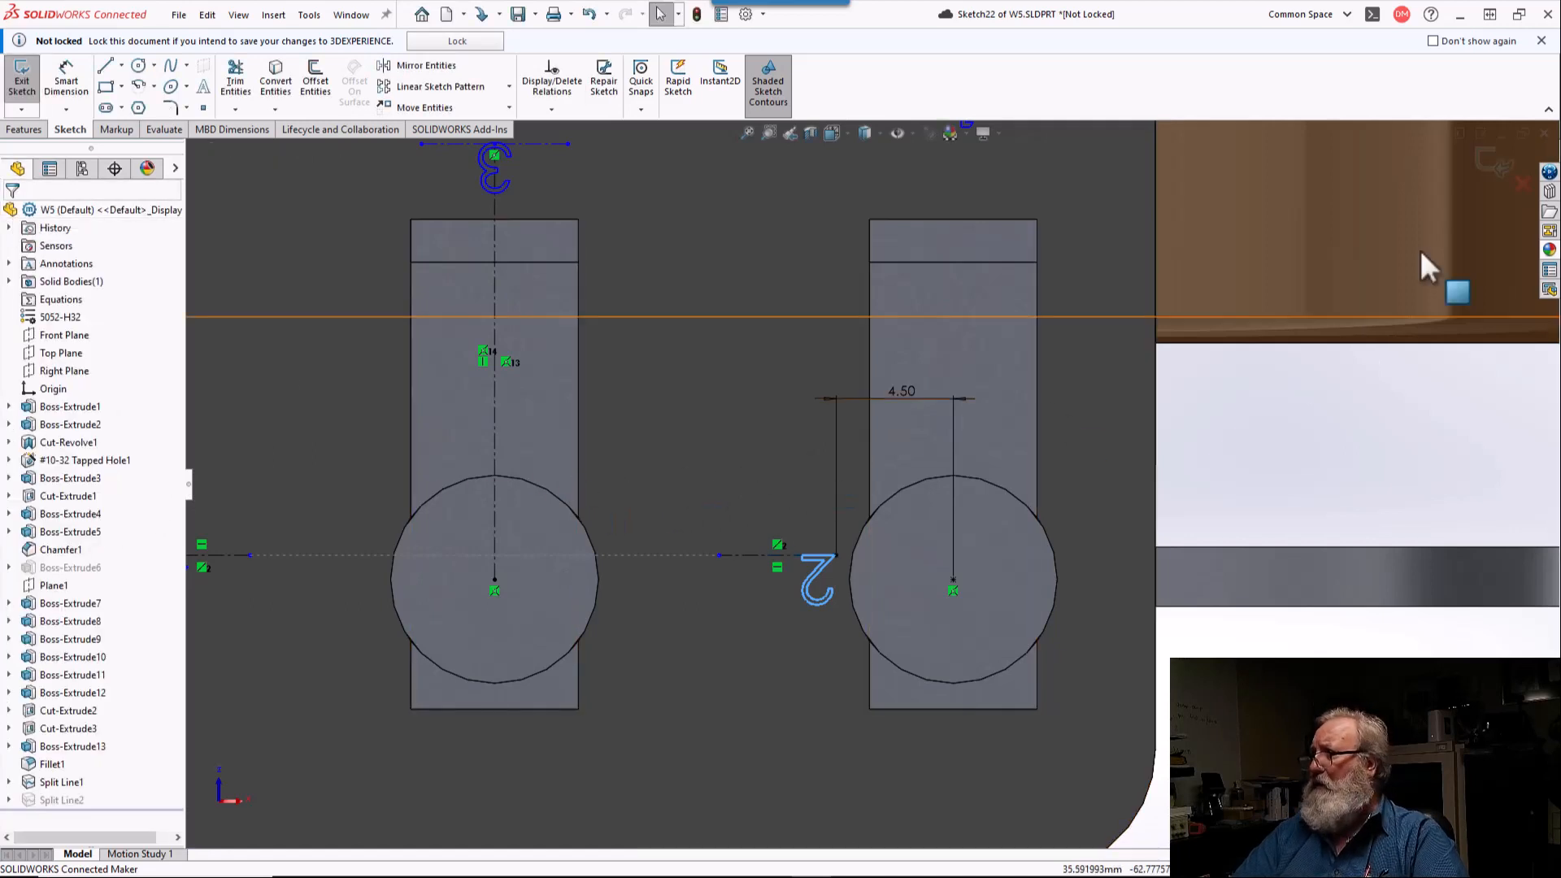
pyautogui.click(1488, 165)
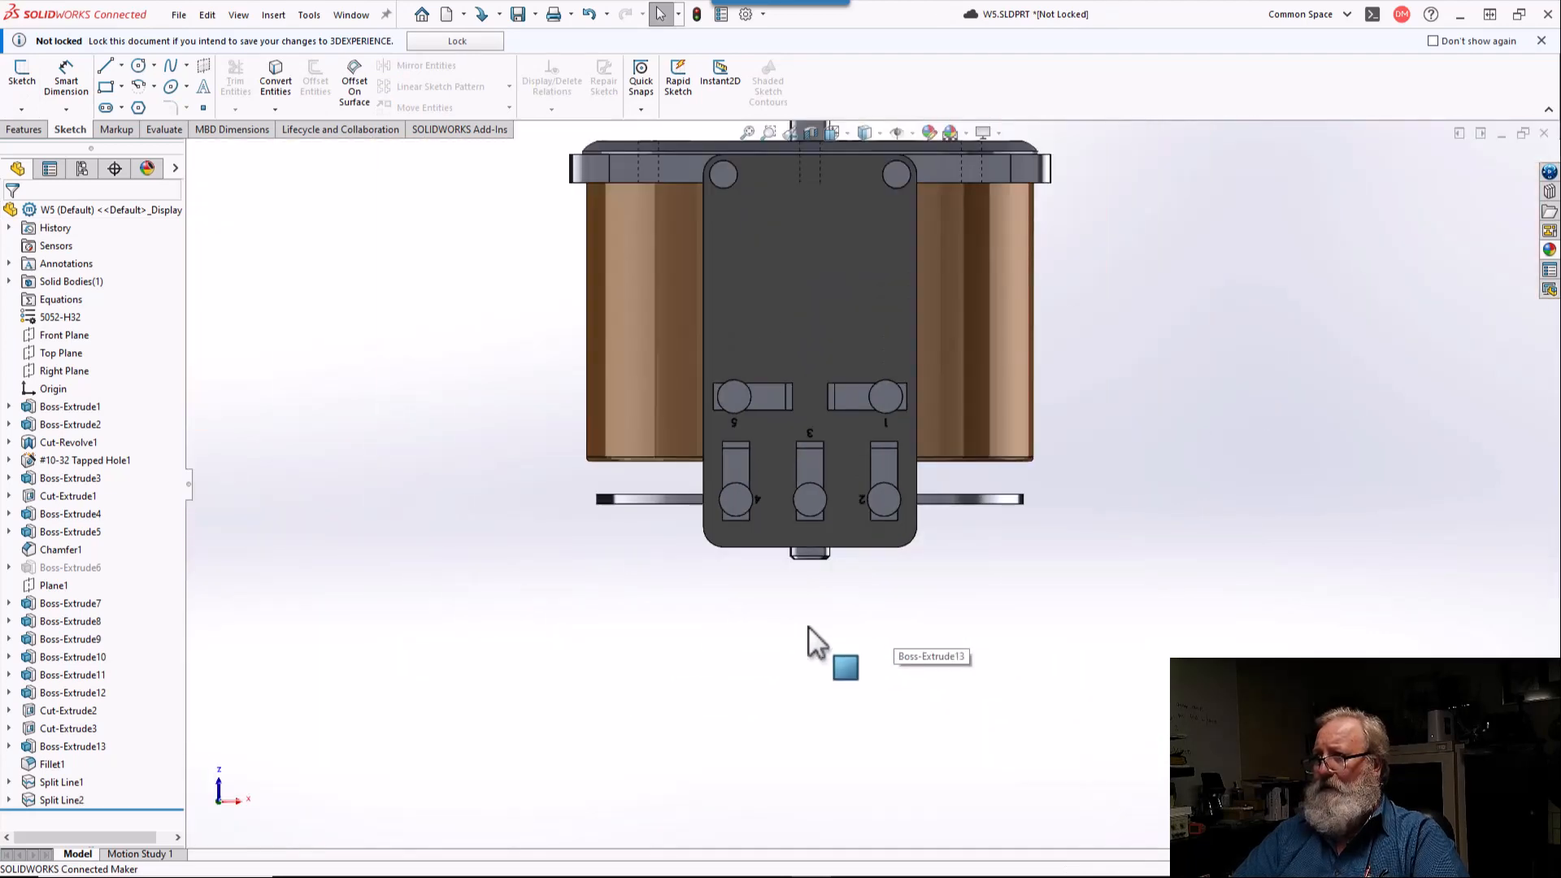
# Step: Save the W5 part to 3DEXPERIENCE, unlocking the files after saving
pyautogui.moveTo(808, 627); pyautogui.dragTo(920, 579, button='middle')
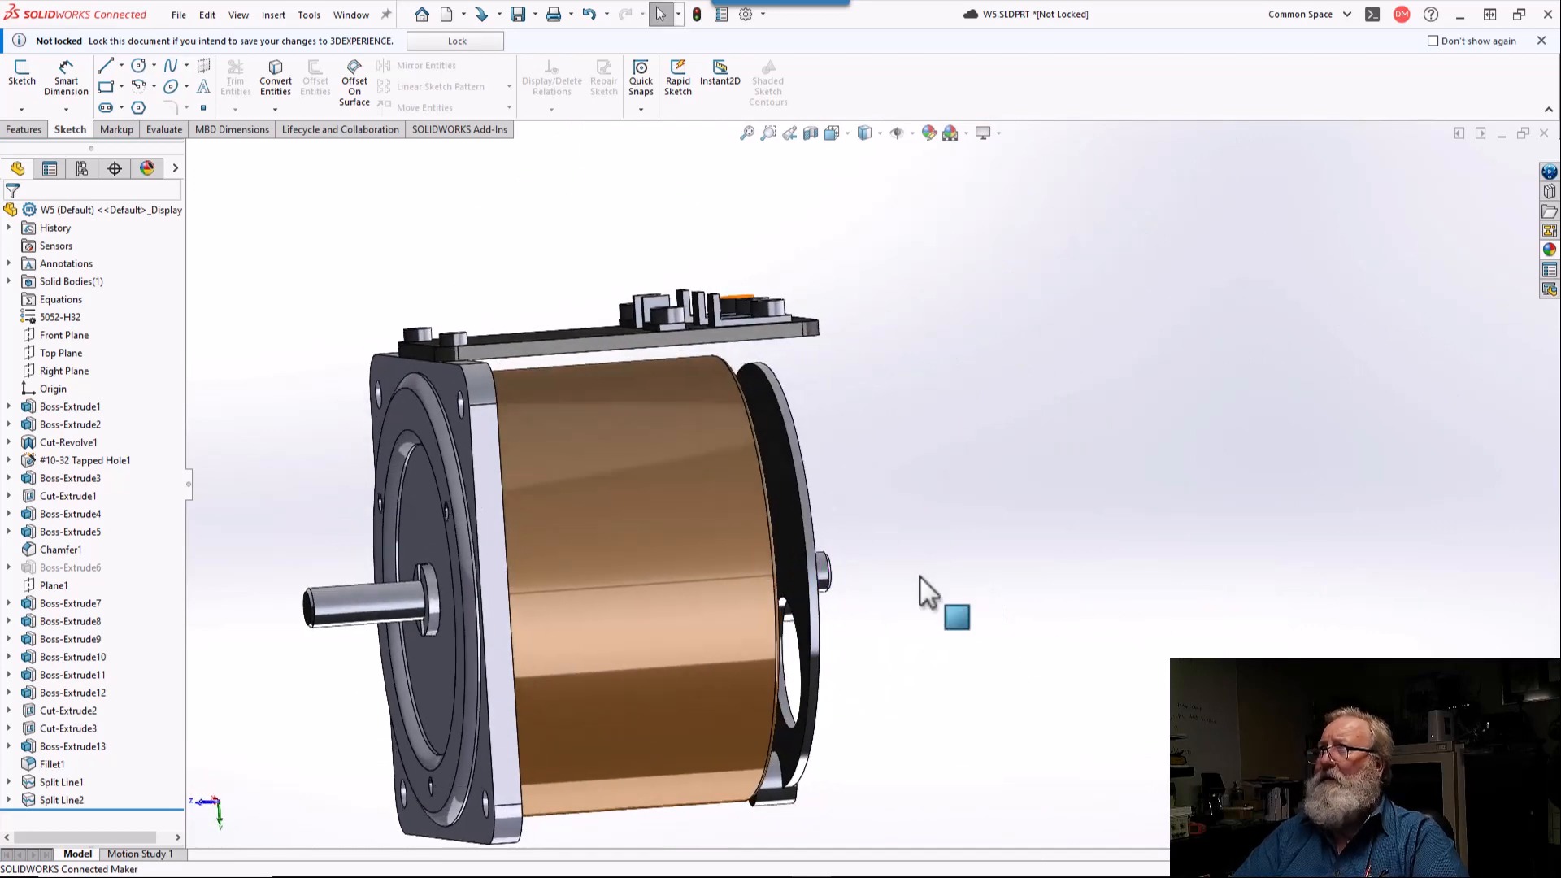
pyautogui.click(518, 14)
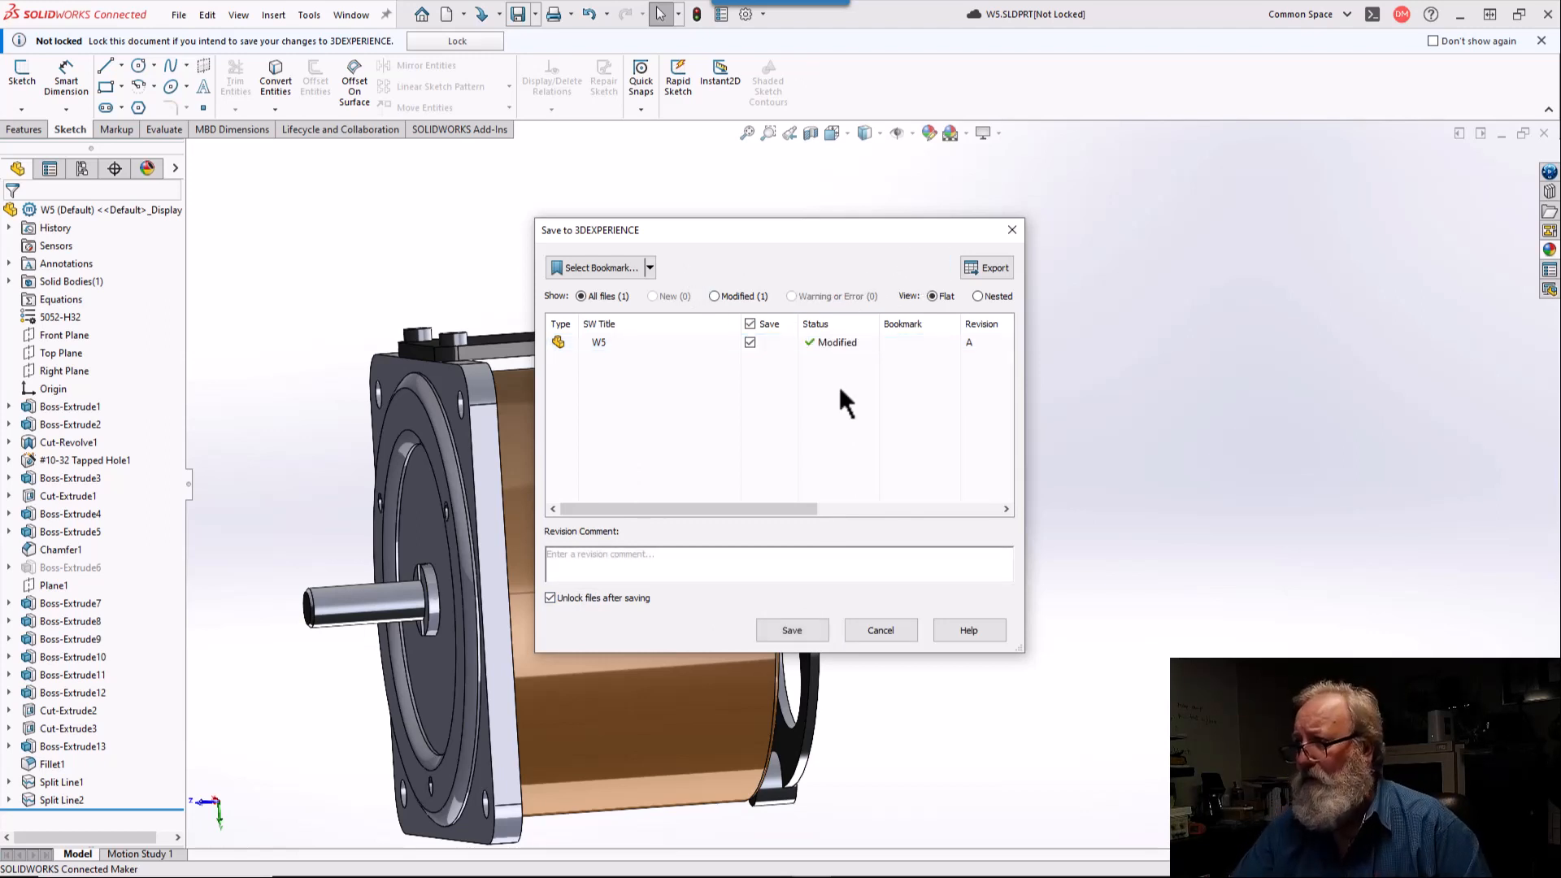
pyautogui.click(800, 639)
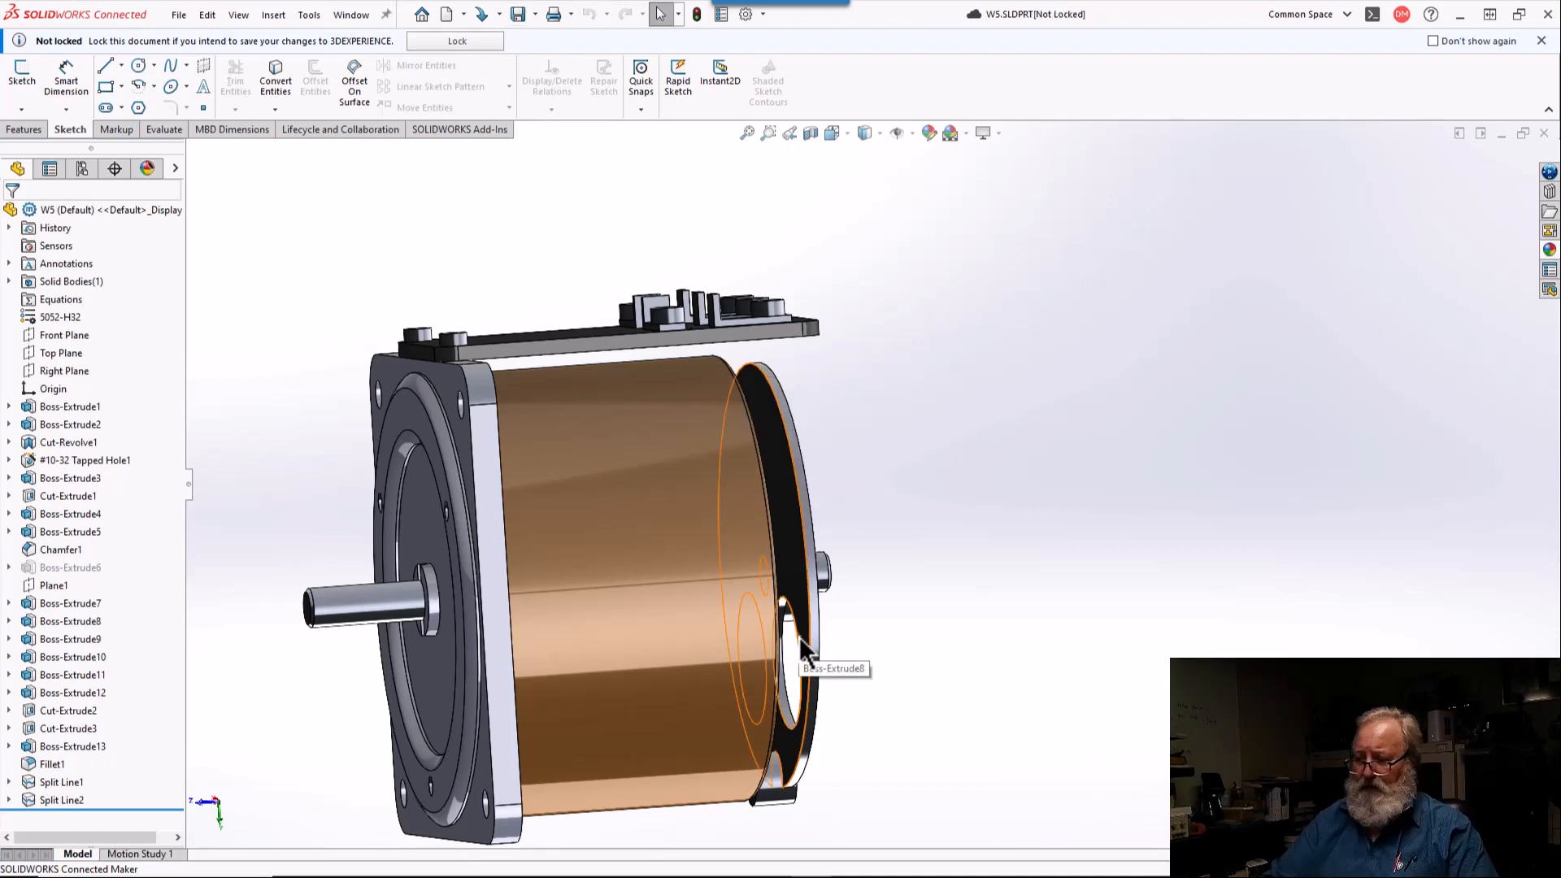
# Step: Open the #10-32 tapped hole feature for editing at its hole positions, with point placement turned off
pyautogui.moveTo(799, 637); pyautogui.dragTo(734, 583, button='middle')
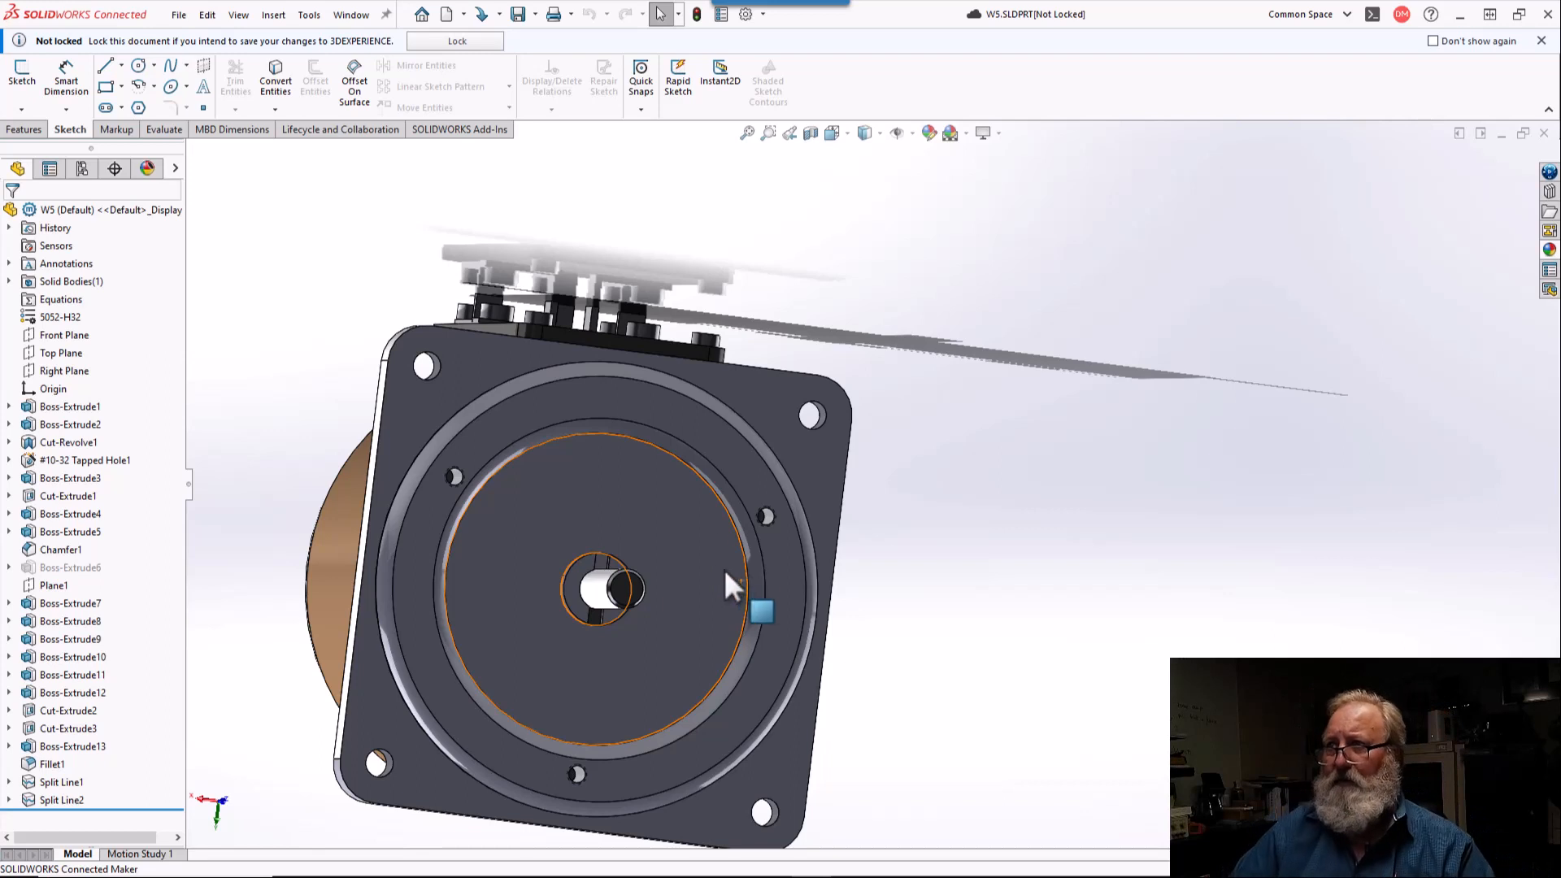
pyautogui.click(613, 346)
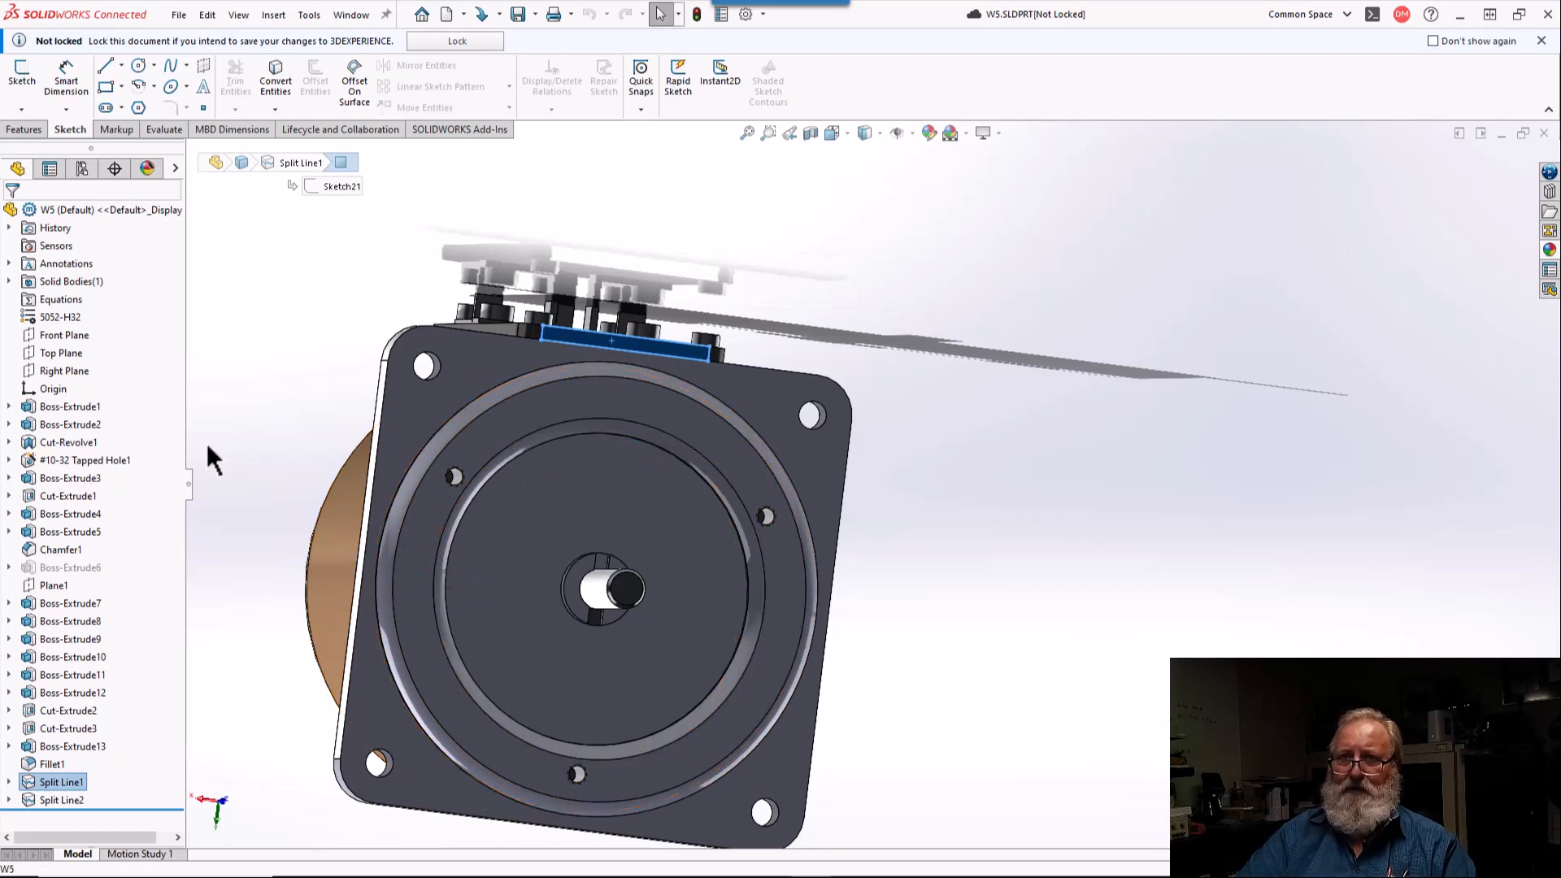
pyautogui.click(107, 462)
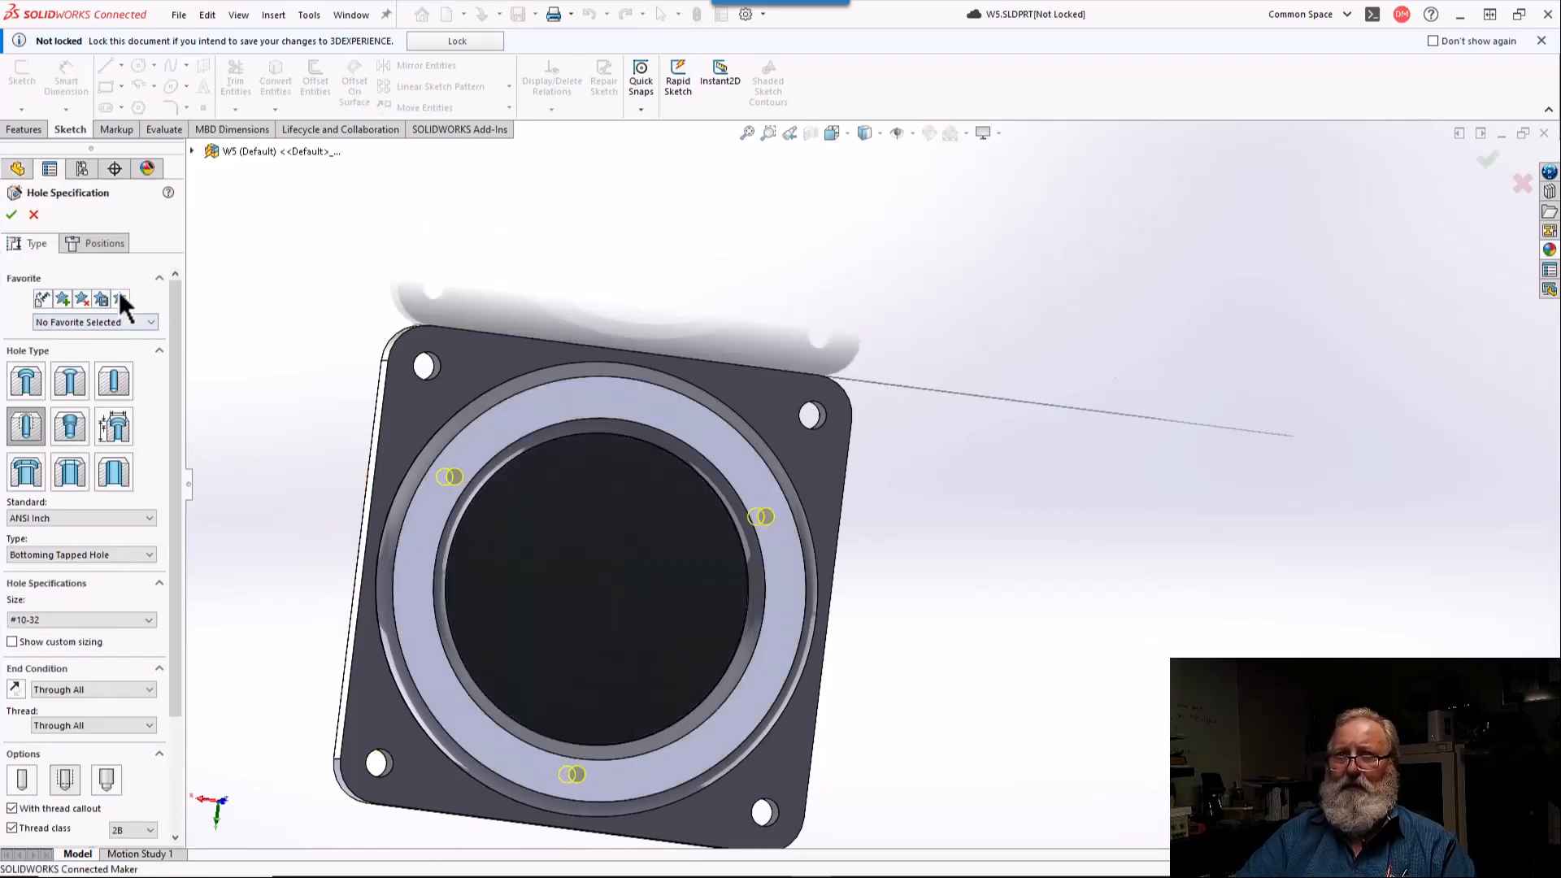
pyautogui.click(98, 244)
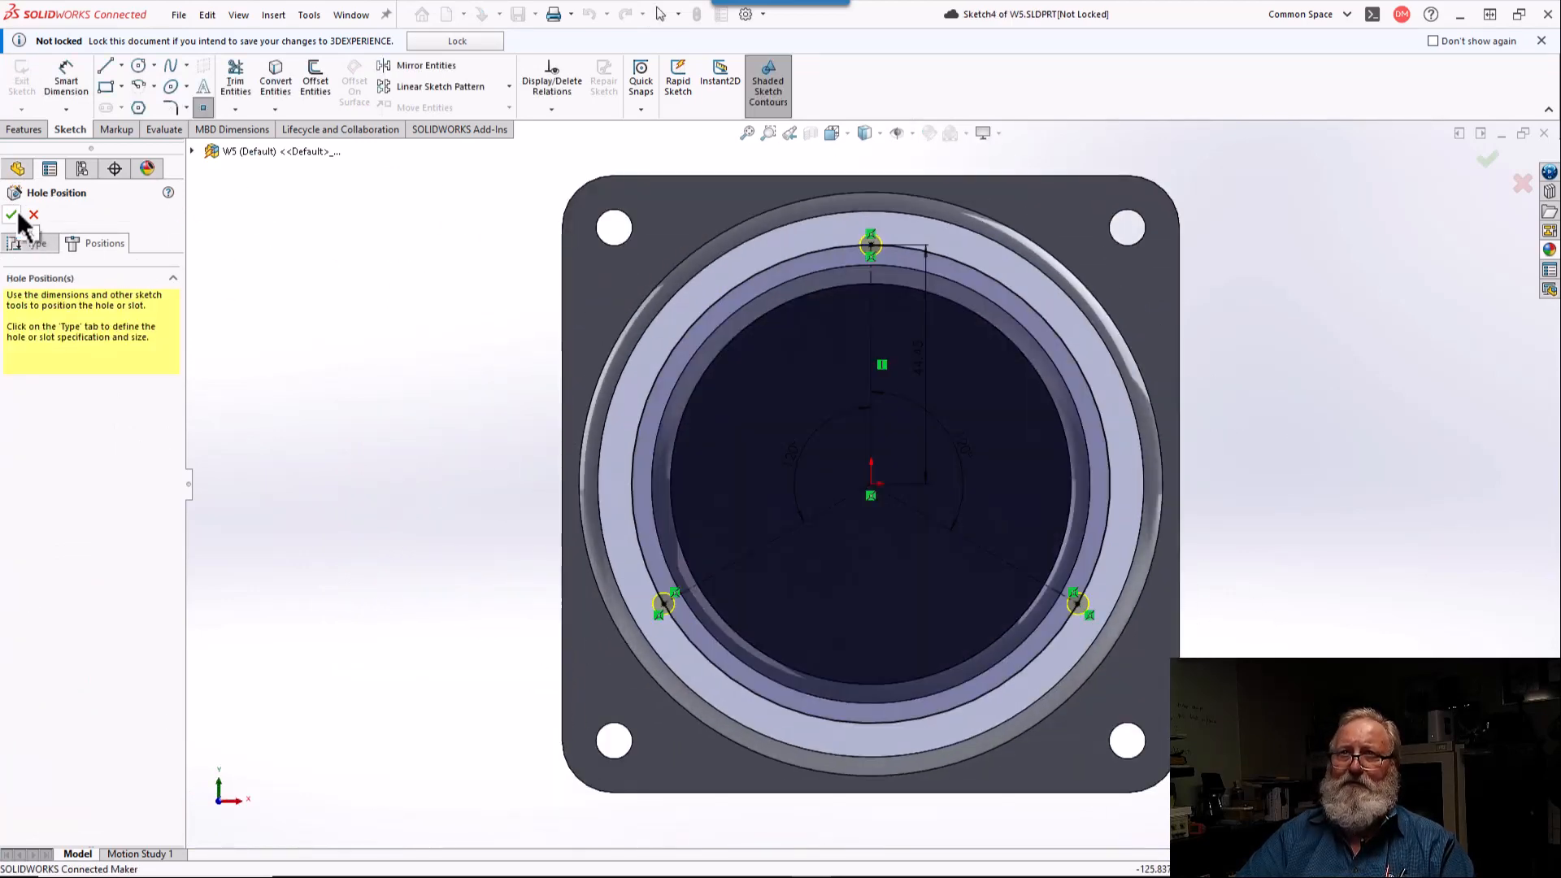
pyautogui.click(203, 107)
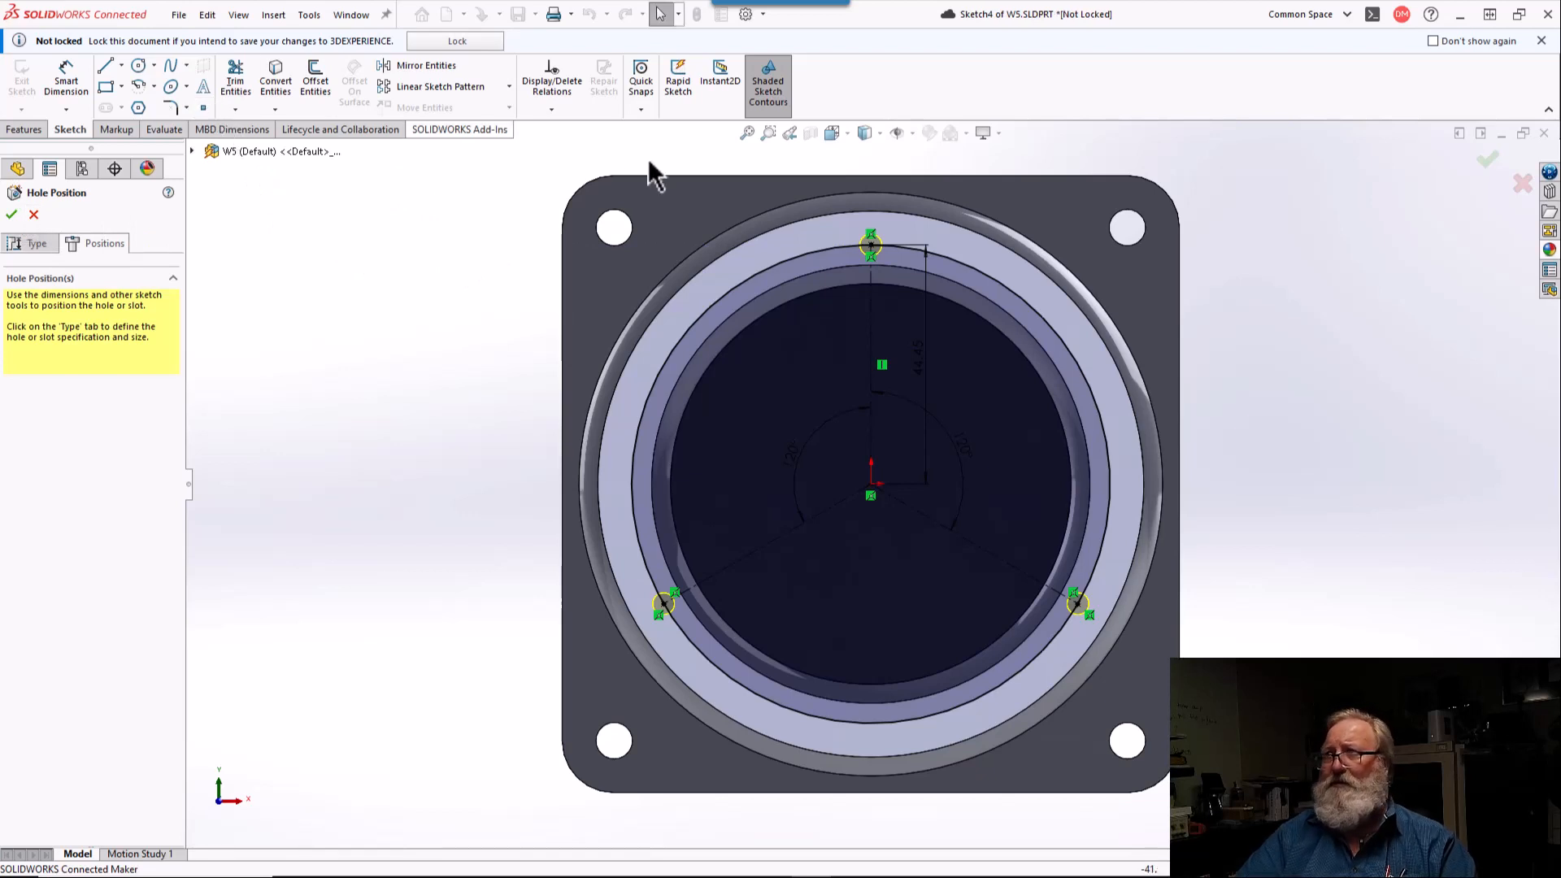
# Step: Inspect the top hole point's relations and delete the vertical relation from its construction line
pyautogui.click(871, 246)
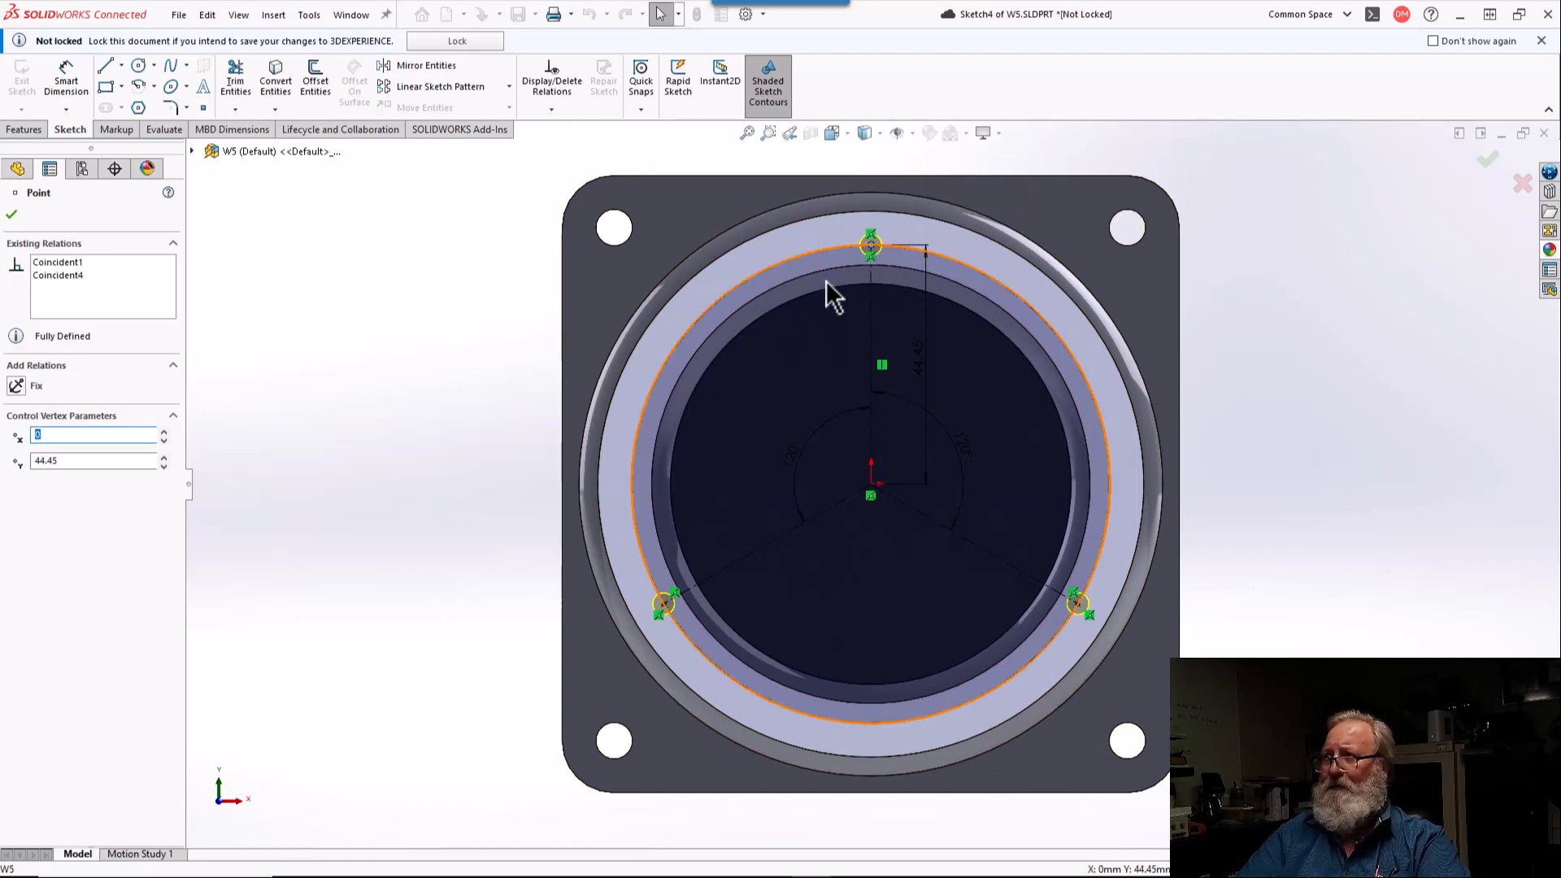
pyautogui.click(71, 275)
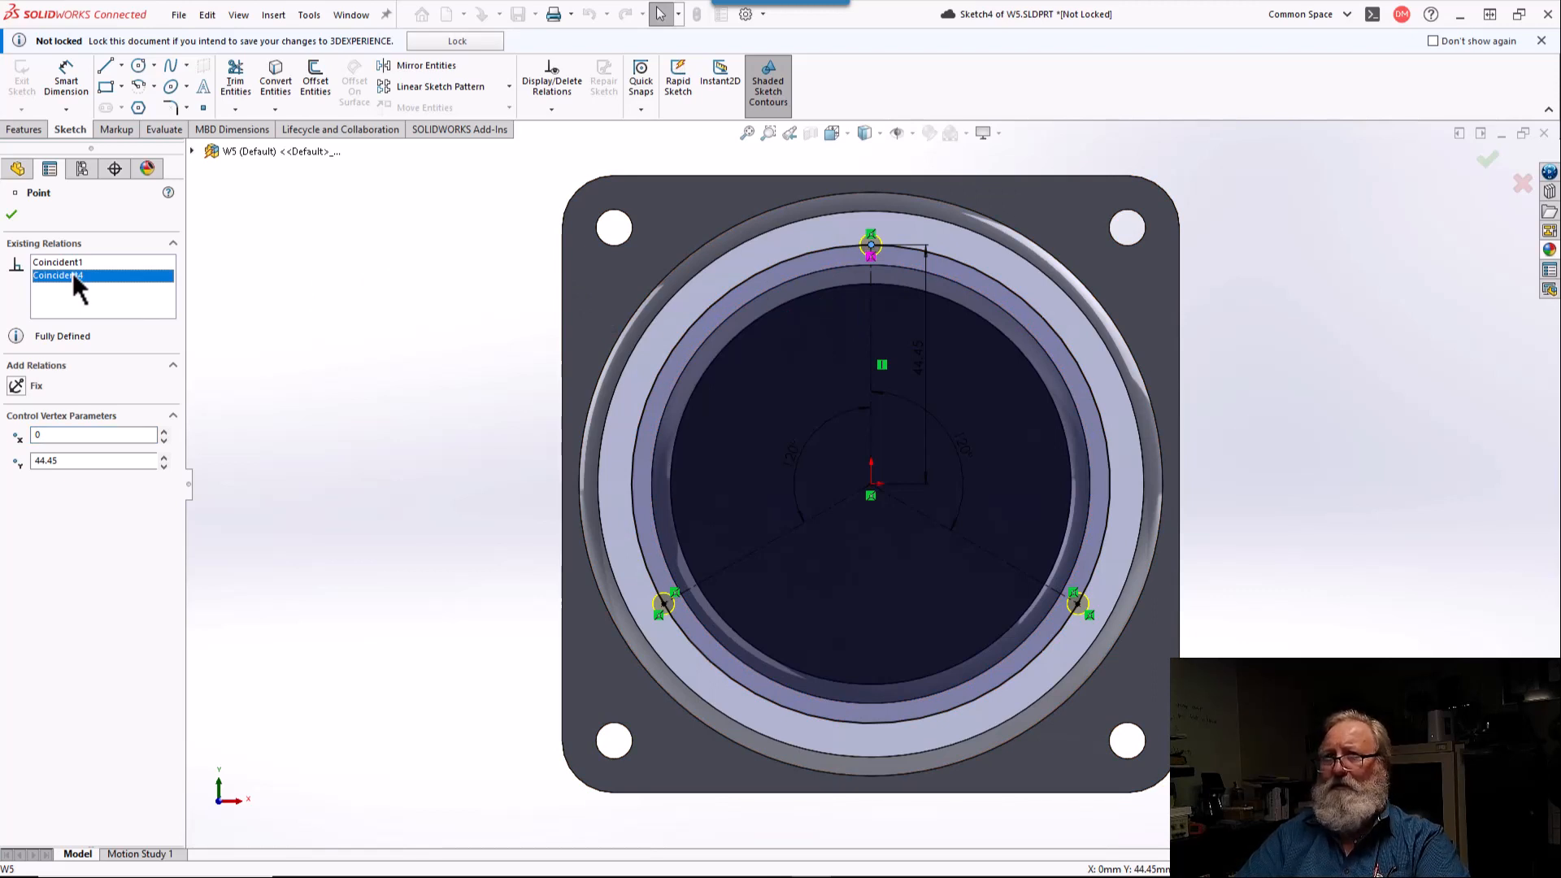
pyautogui.click(66, 263)
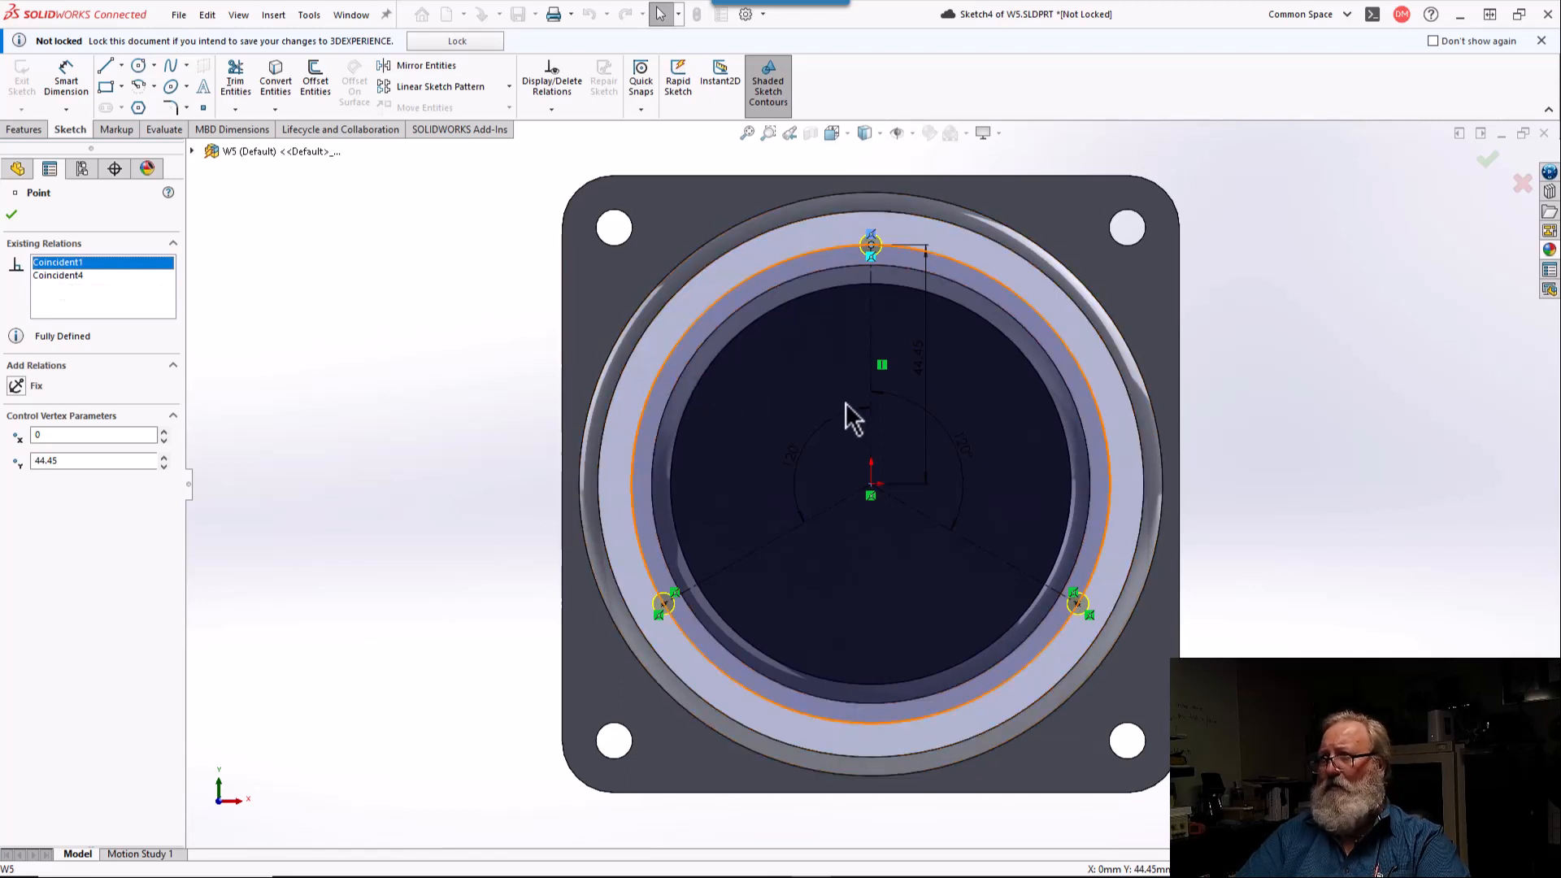
pyautogui.click(874, 340)
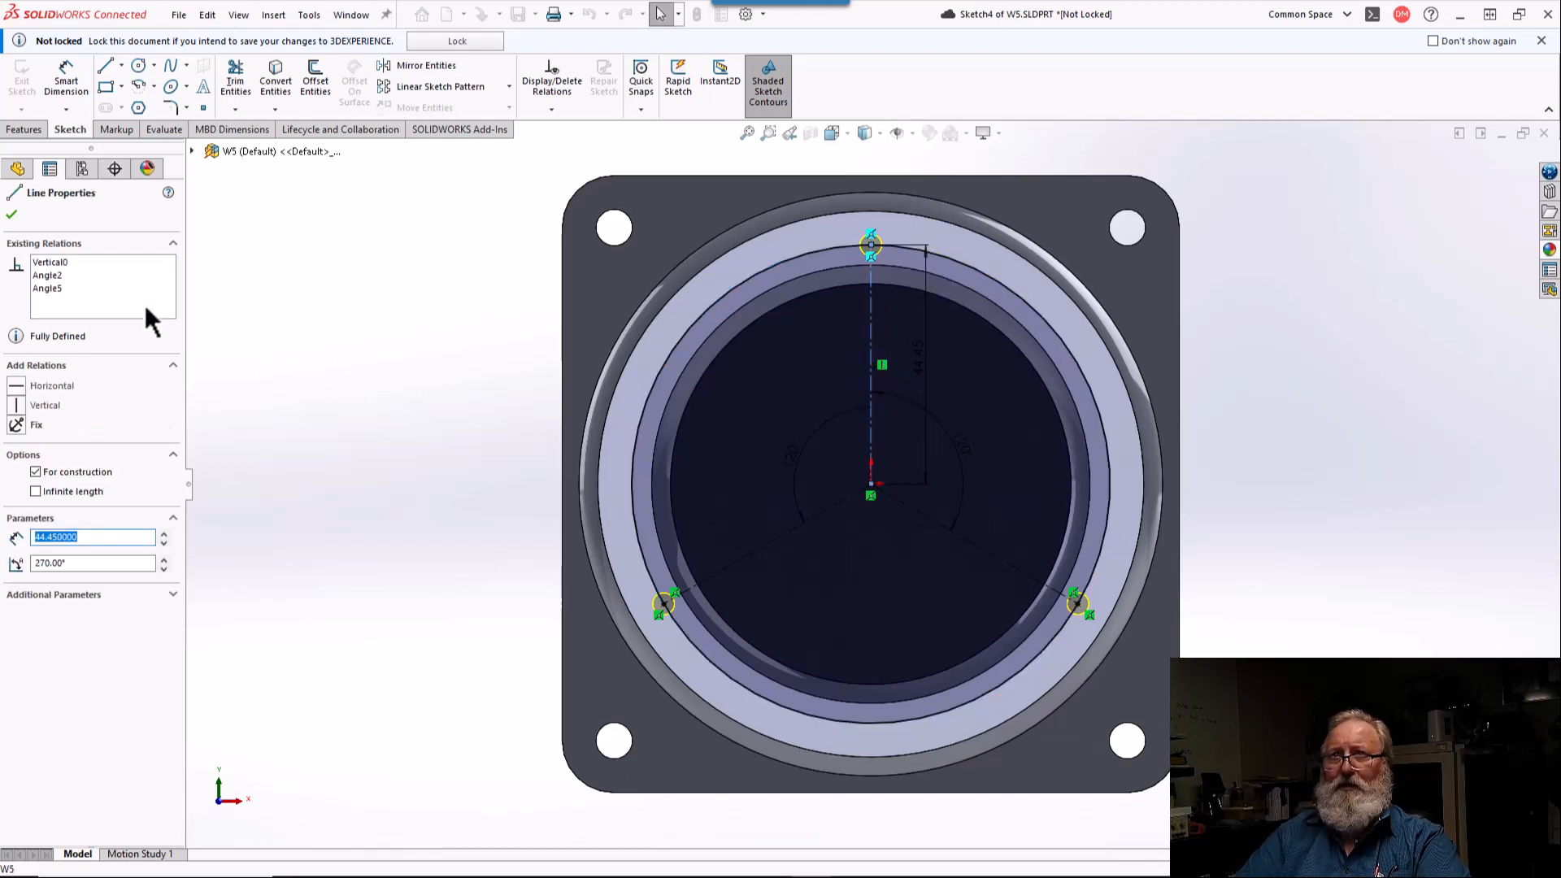
pyautogui.click(52, 262)
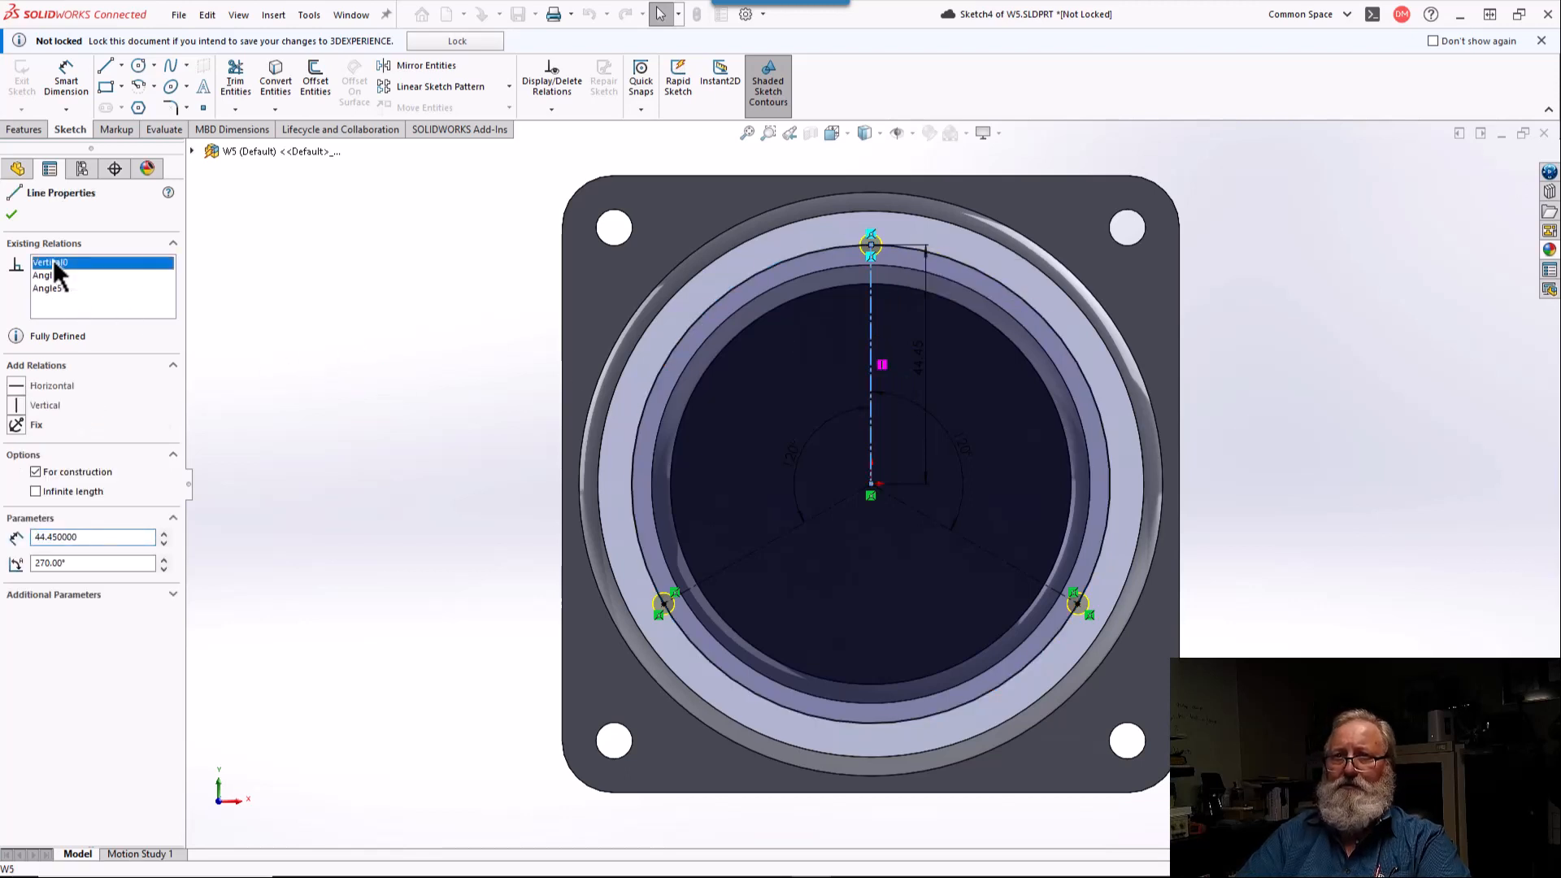
pyautogui.press('Delete')
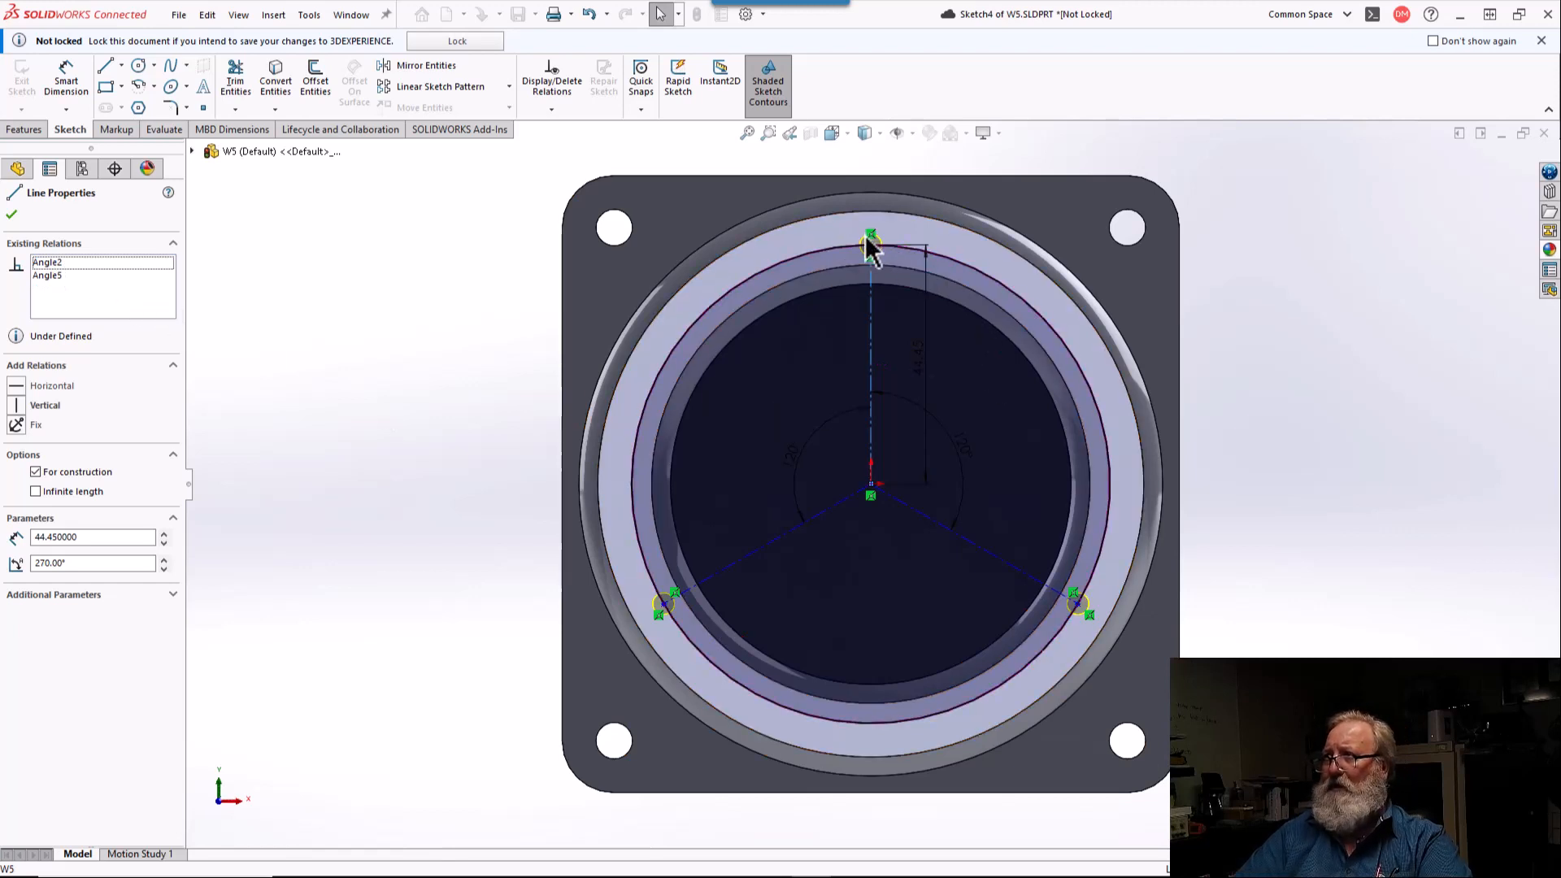
# Step: Rotate the three-hole pattern so one hole lies directly below the origin, add a vertical relation between those points, and finish the tapped hole edit
pyautogui.moveTo(872, 244); pyautogui.dragTo(1056, 370)
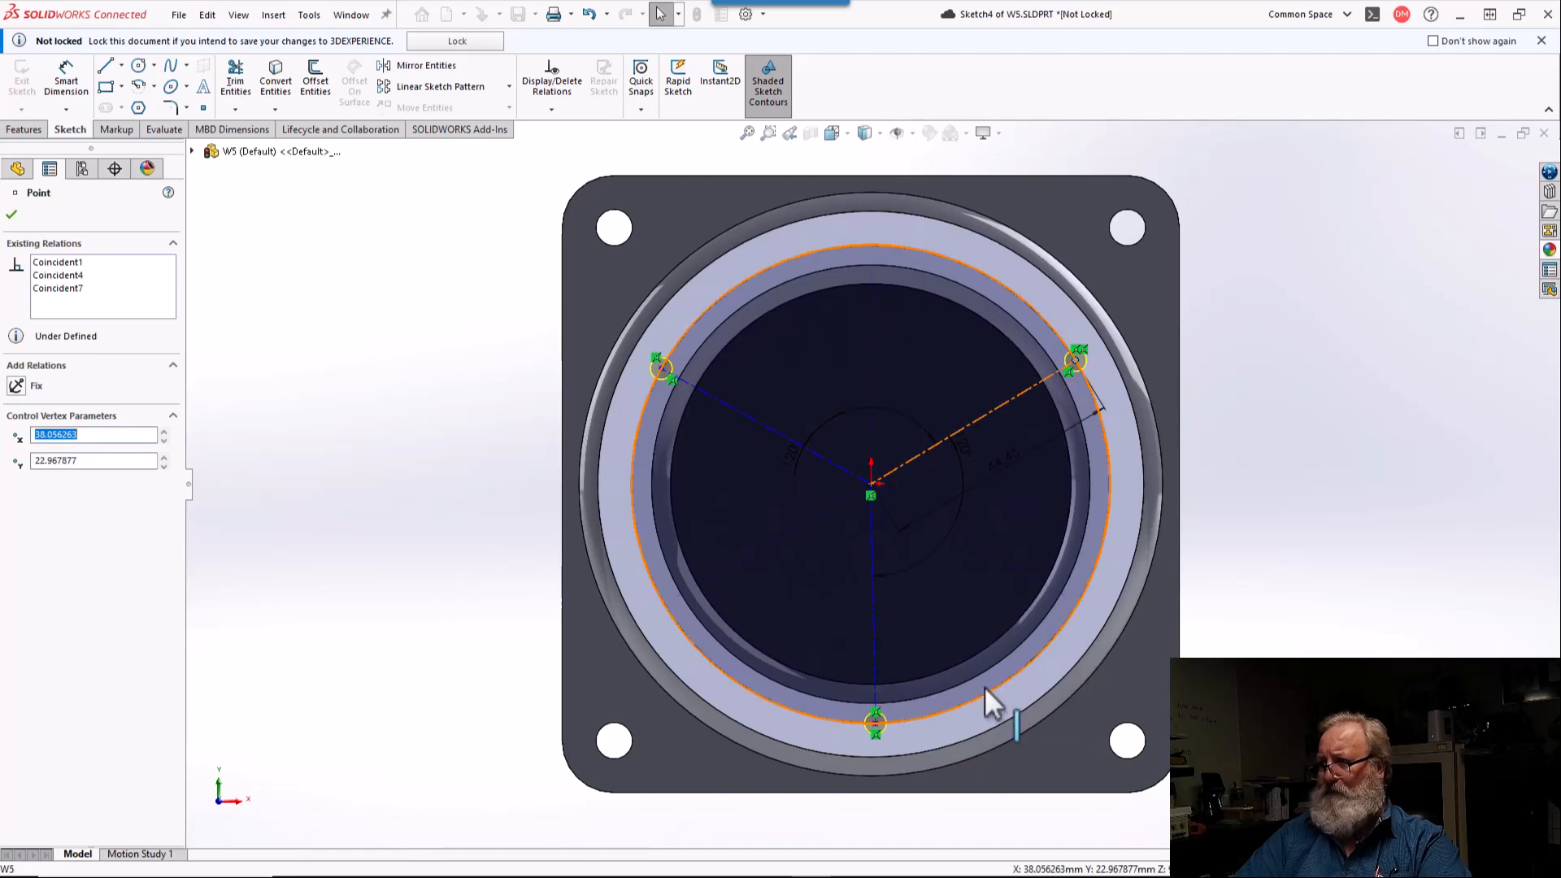
pyautogui.click(876, 722)
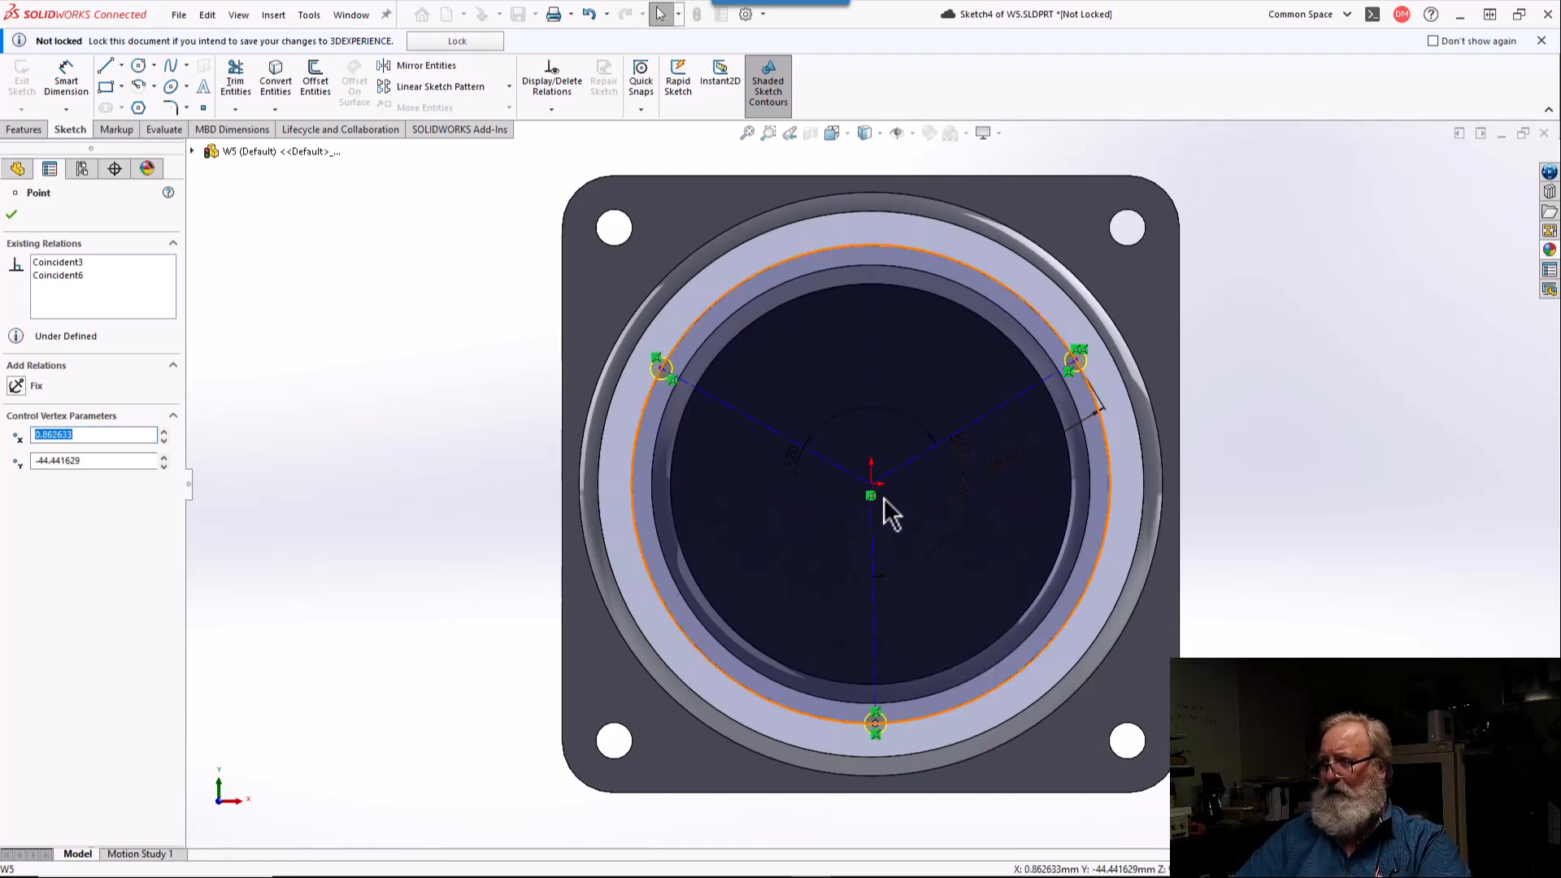
pyautogui.keyDown('ctrl'); pyautogui.click(872, 493); pyautogui.keyUp('ctrl')
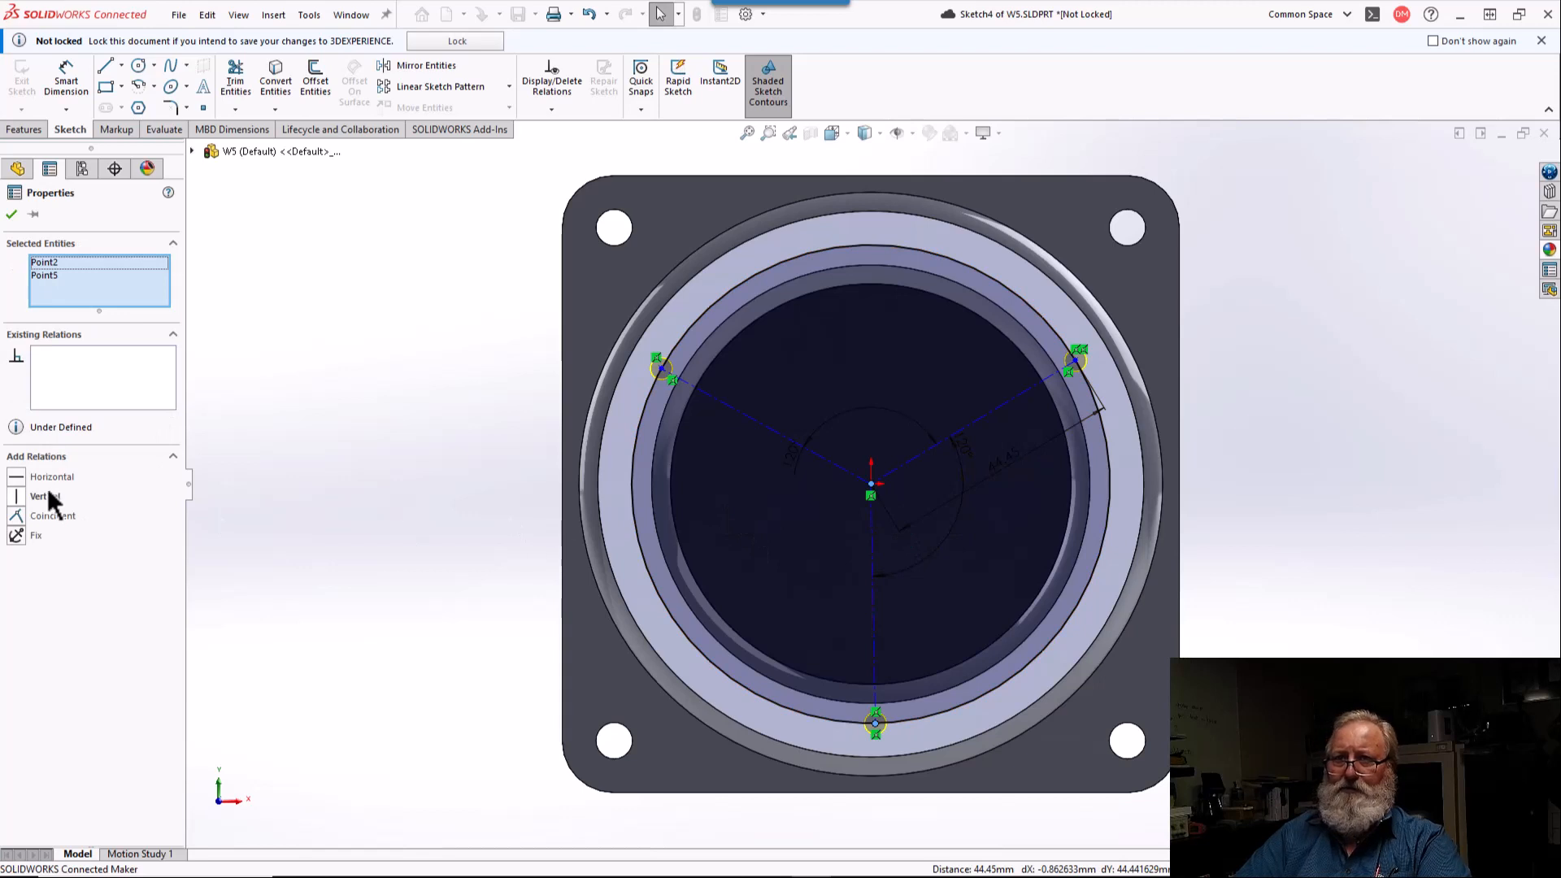
pyautogui.click(16, 497)
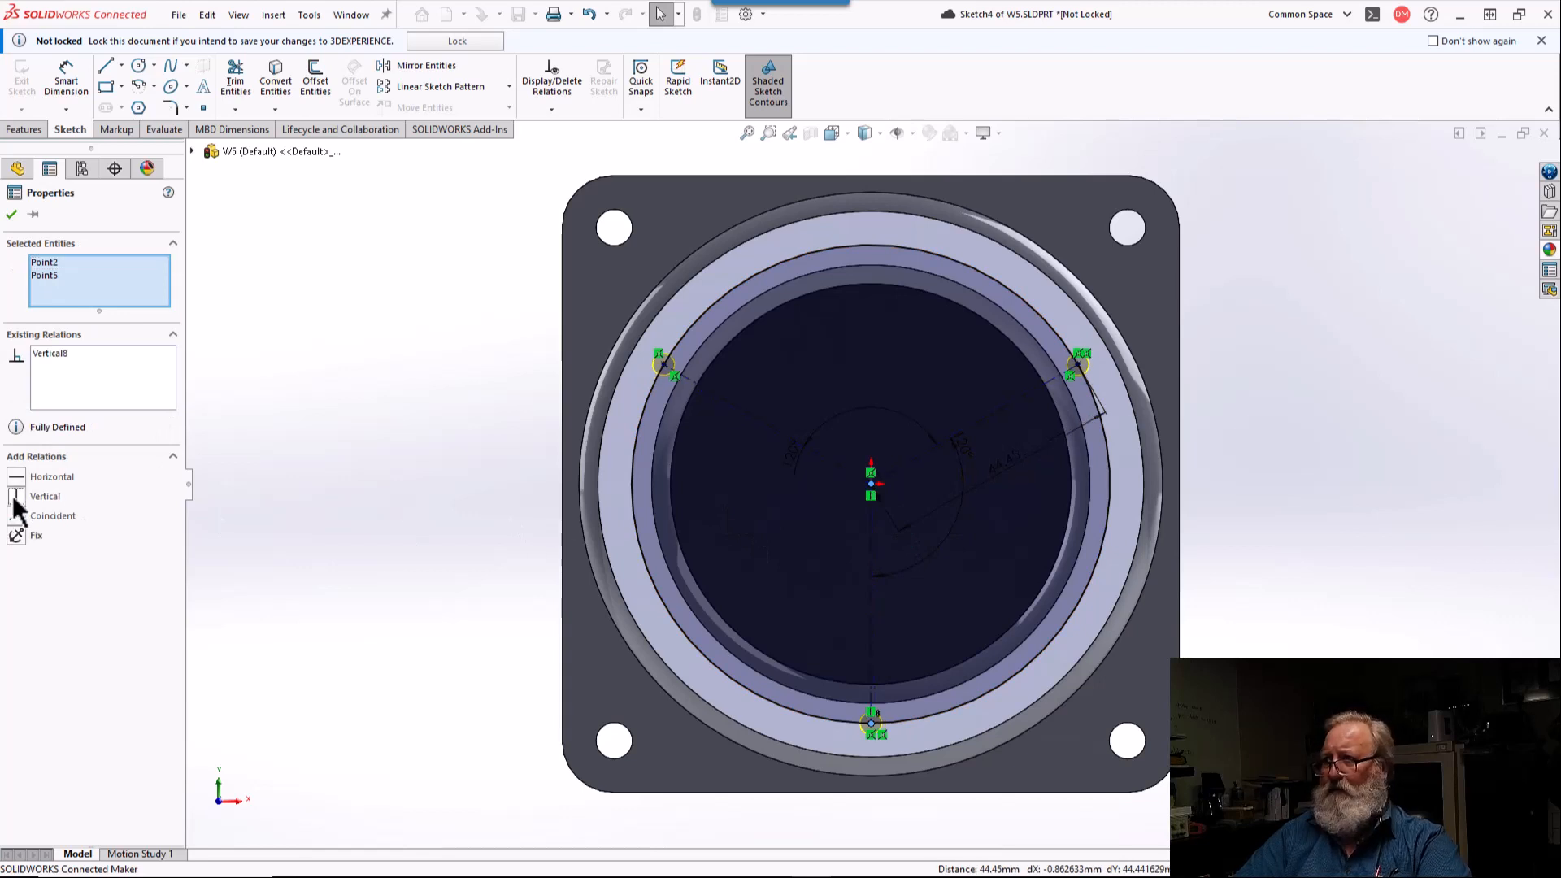
pyautogui.press('Escape')
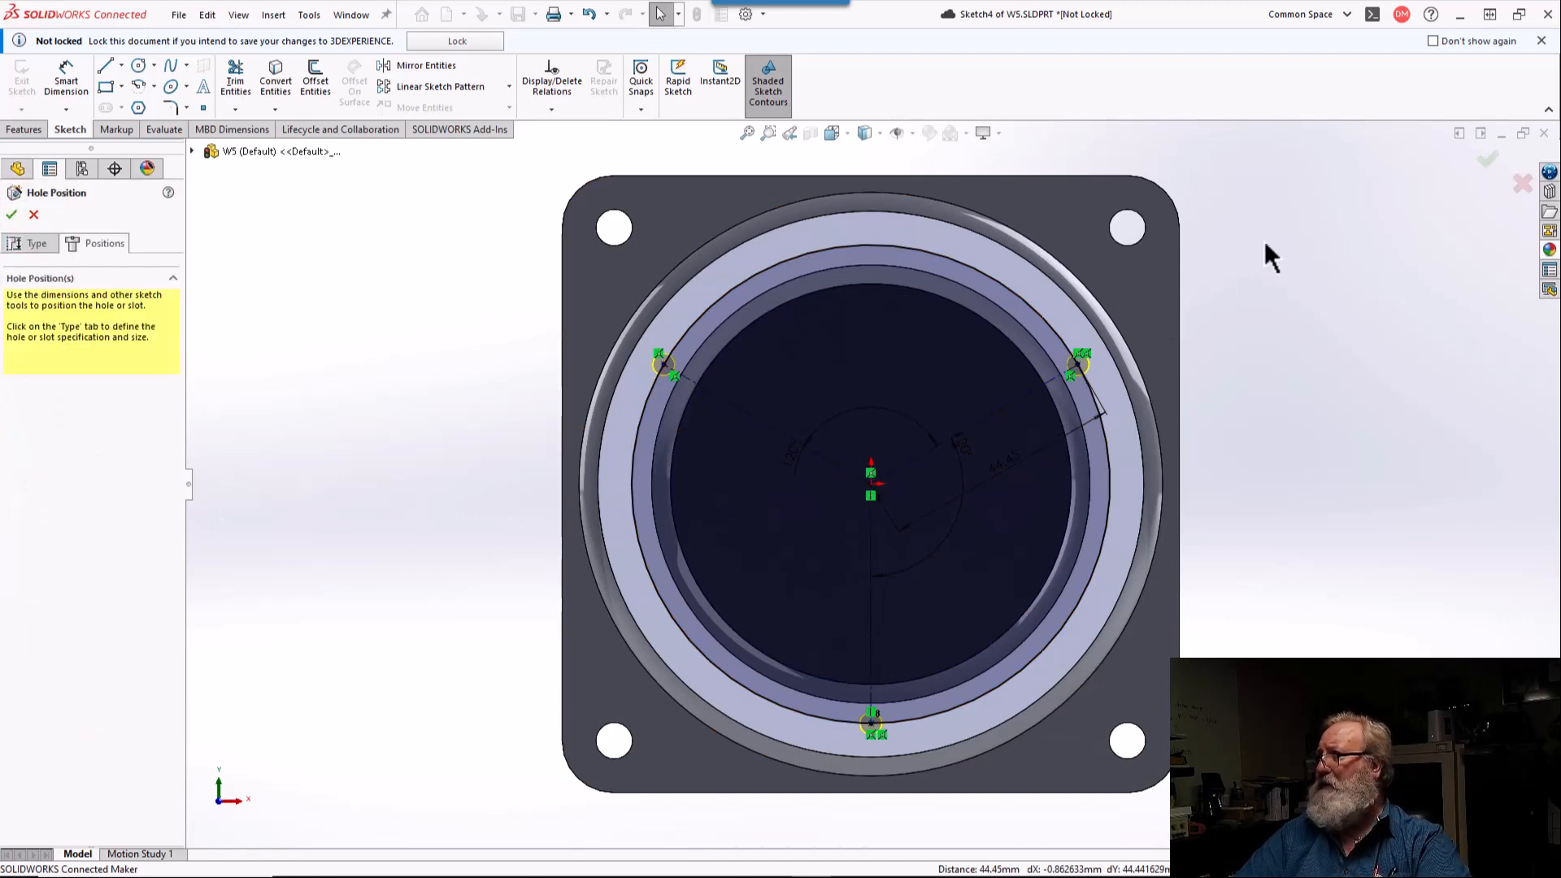
pyautogui.click(1486, 158)
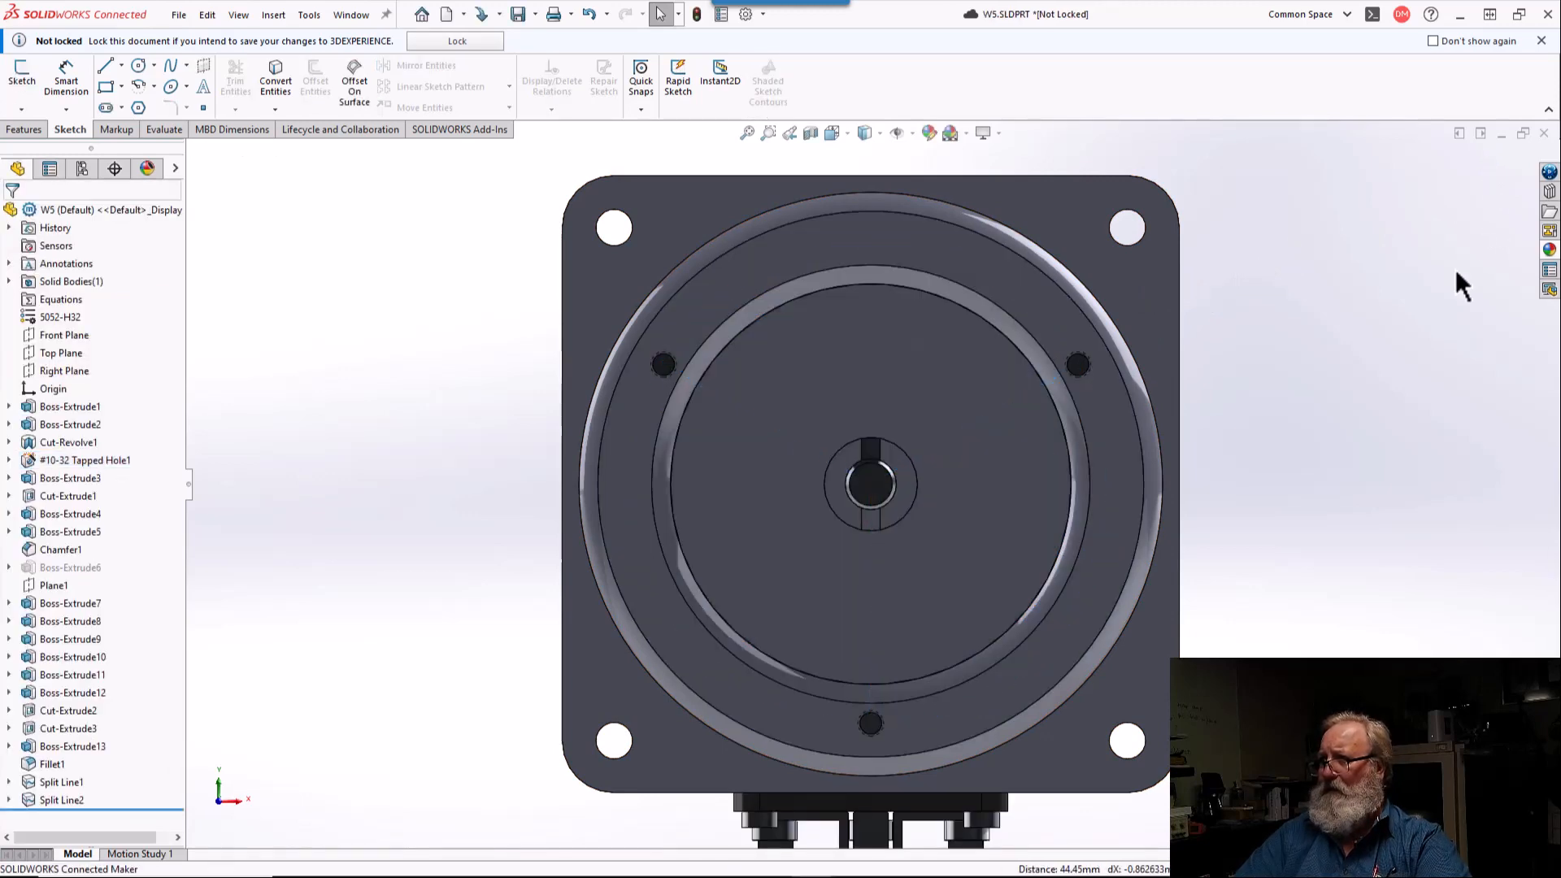
# Step: Show the motor in isometric view and begin saving W5 to 3DEXPERIENCE, locking the part for the save
pyautogui.moveTo(1417, 332); pyautogui.dragTo(752, 291, button='middle')
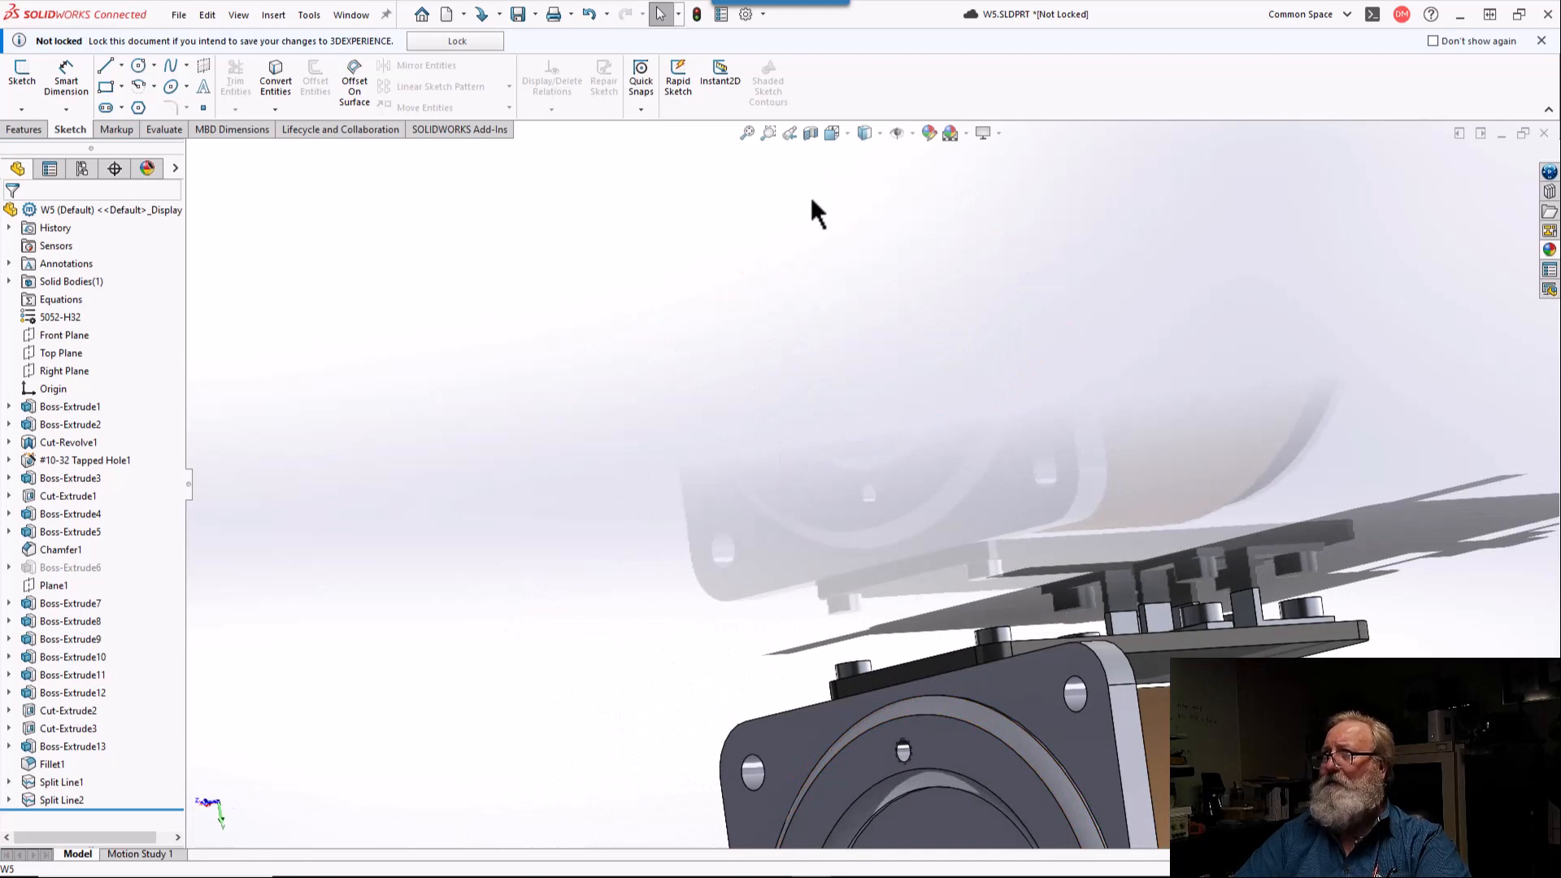
pyautogui.click(833, 134)
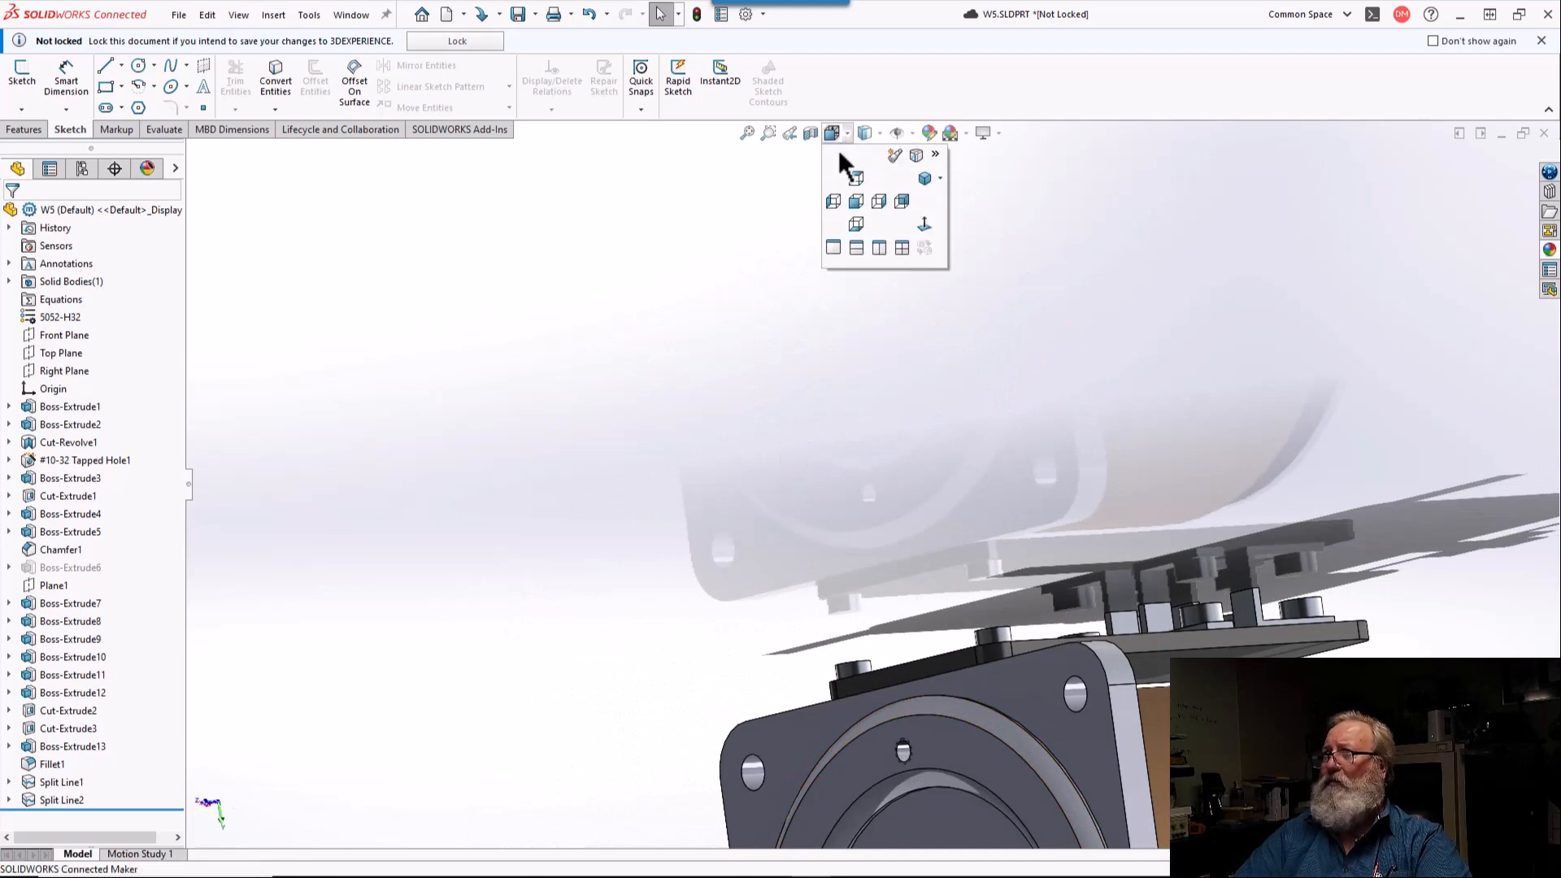
pyautogui.click(924, 177)
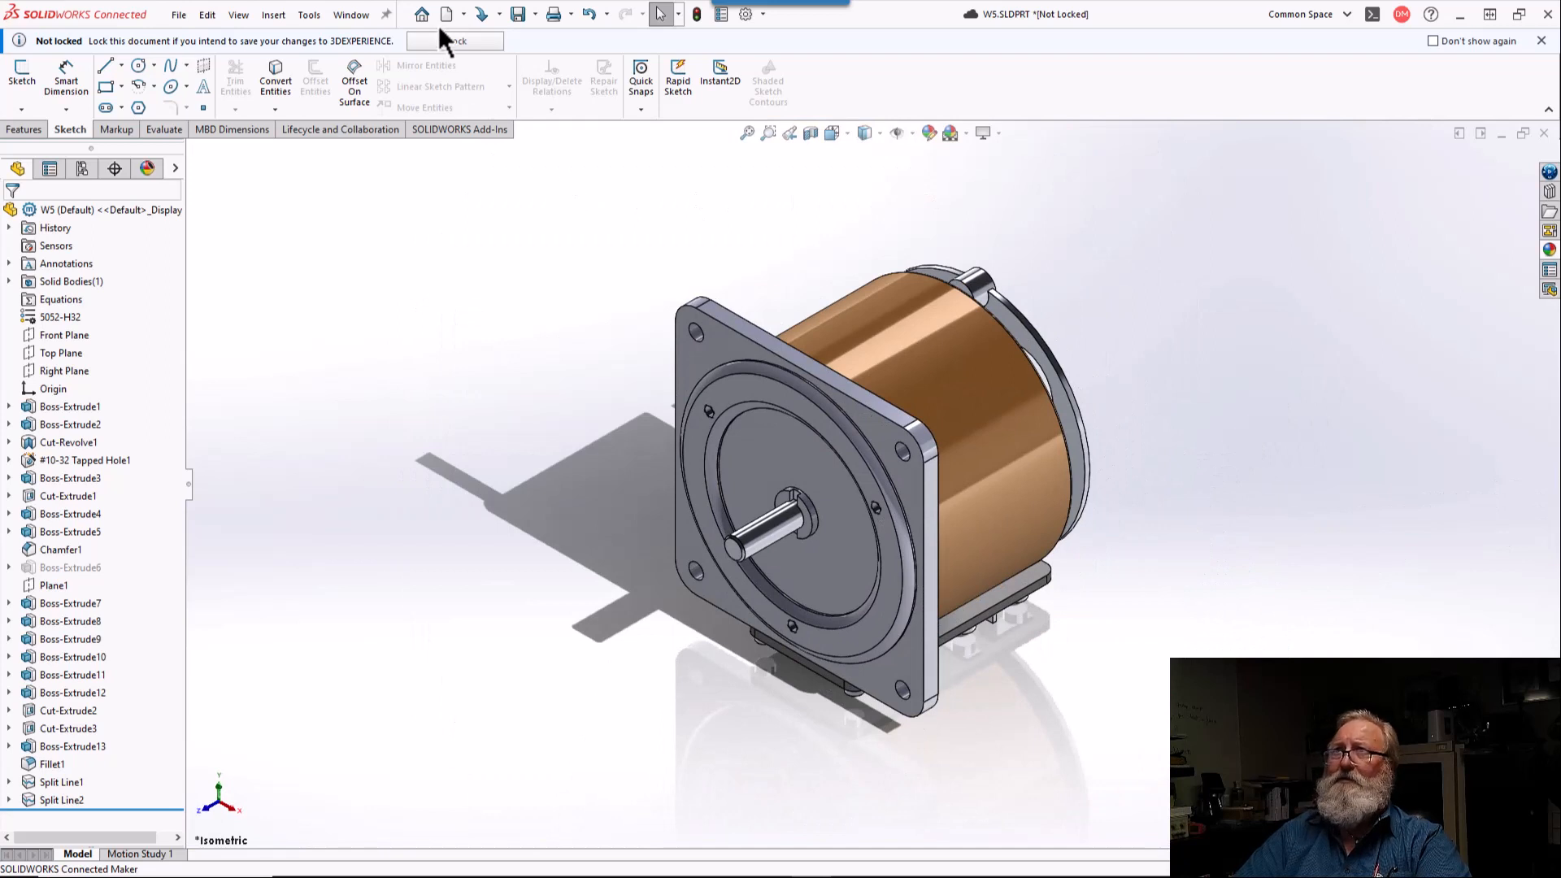
pyautogui.click(517, 13)
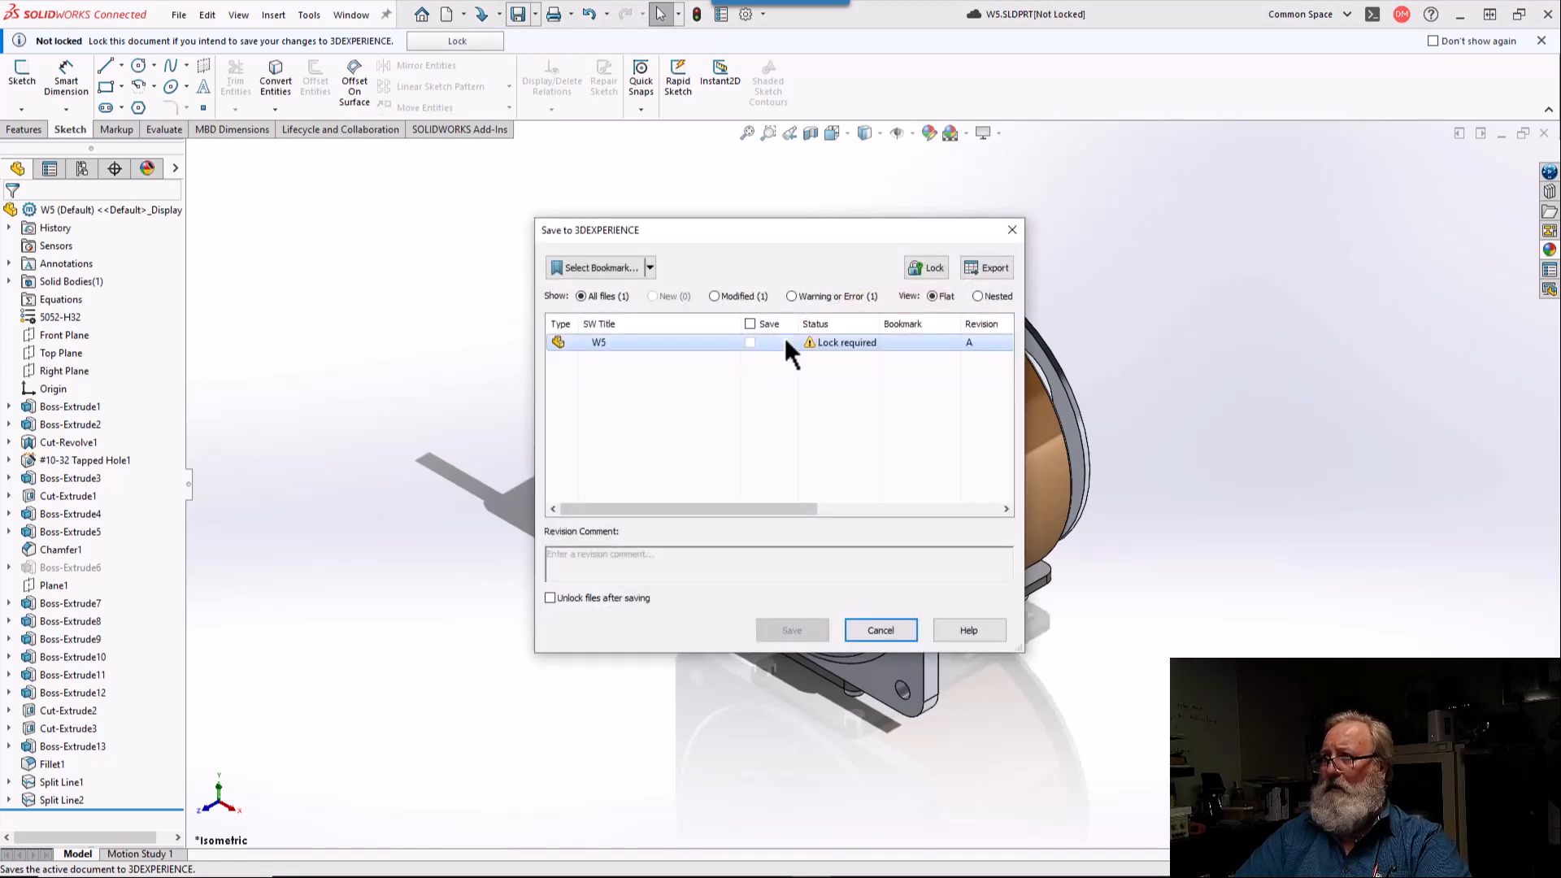
pyautogui.click(933, 273)
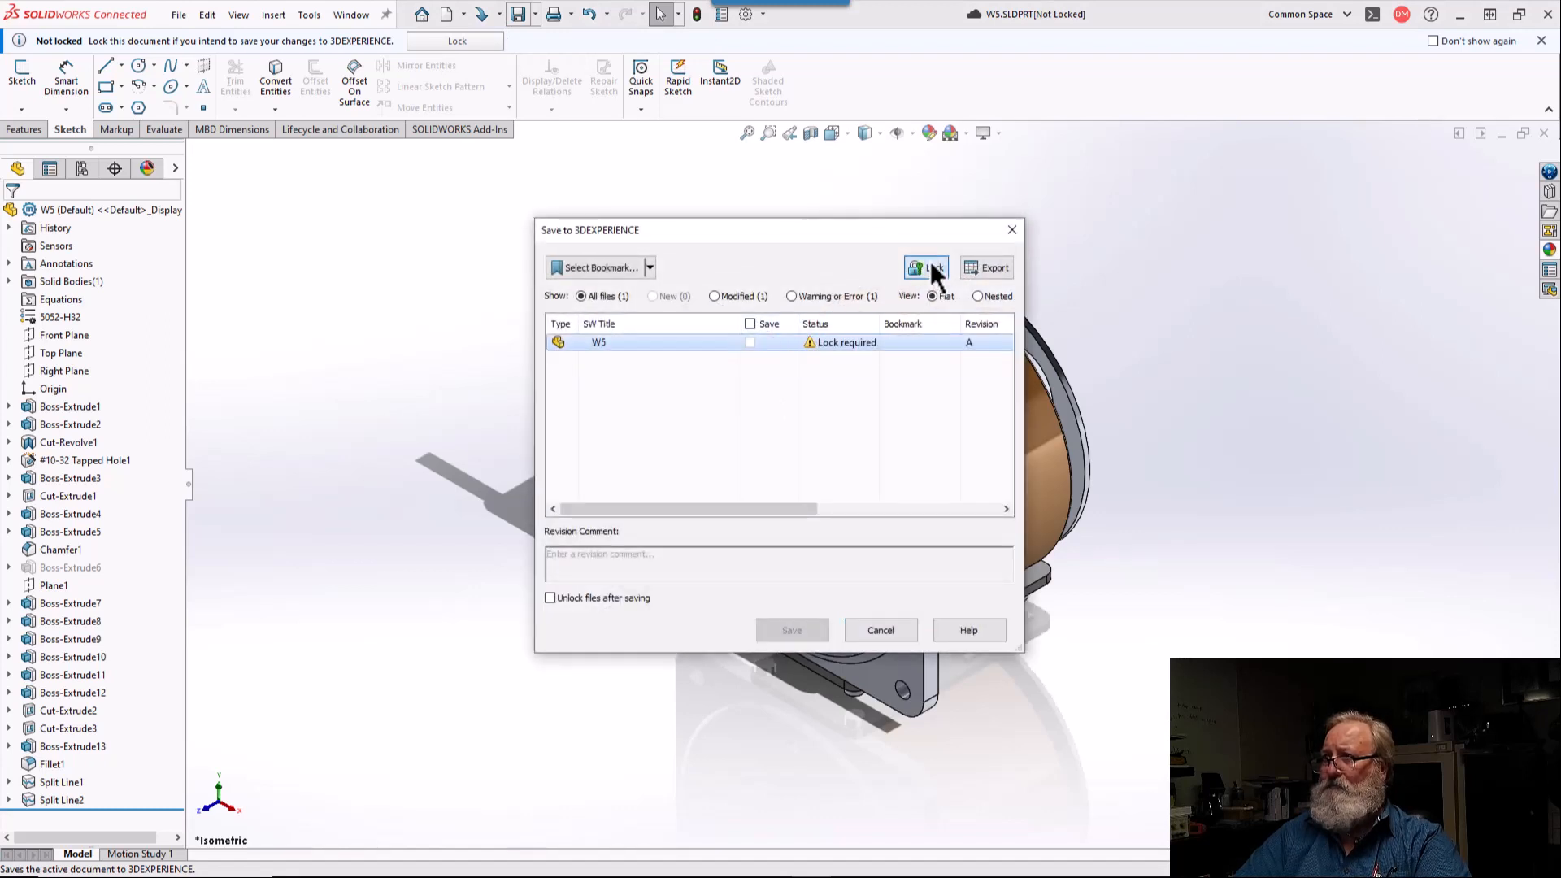